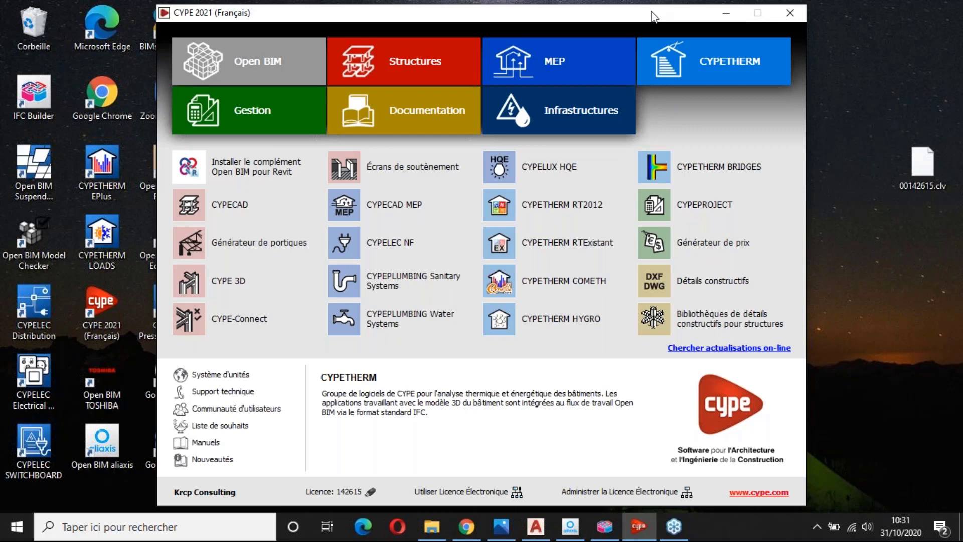
Step: Browse the programs offered in the CYPETHERM, MEP and Infrastructures categories of the CYPE launcher
left_click(750, 44)
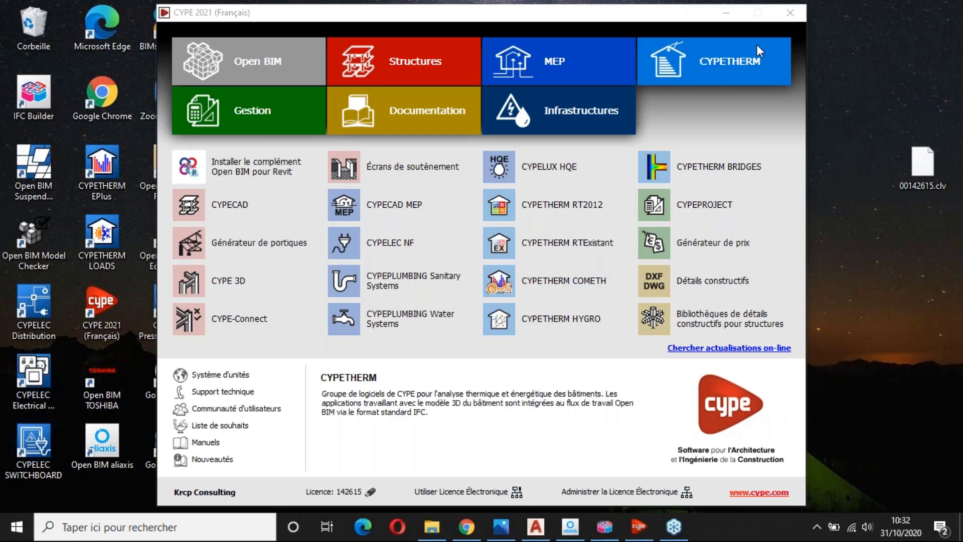
left_click(580, 66)
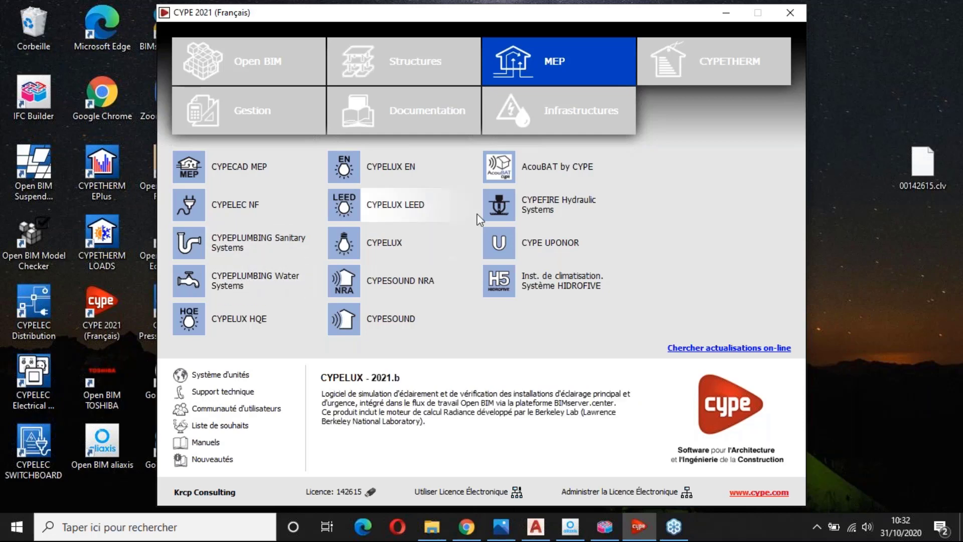
left_click(566, 121)
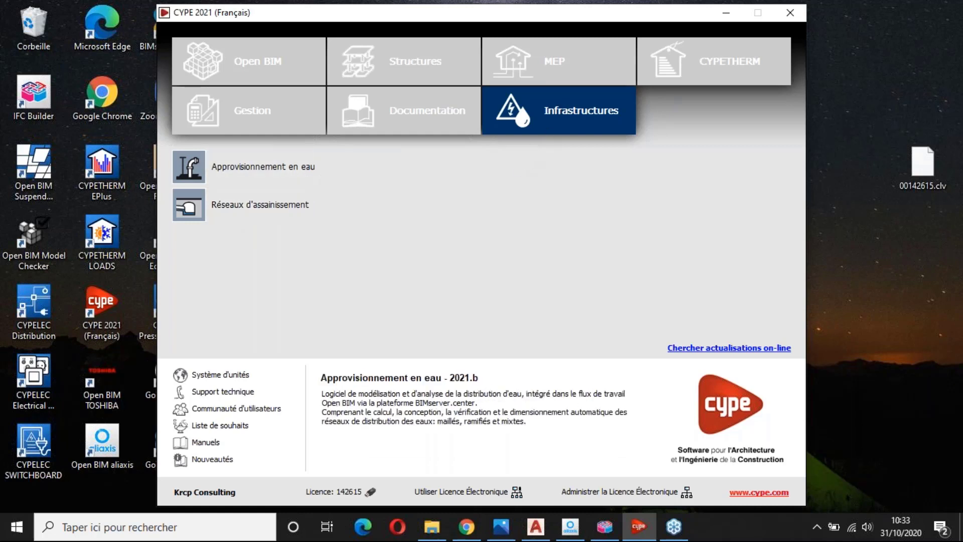
left_click(550, 81)
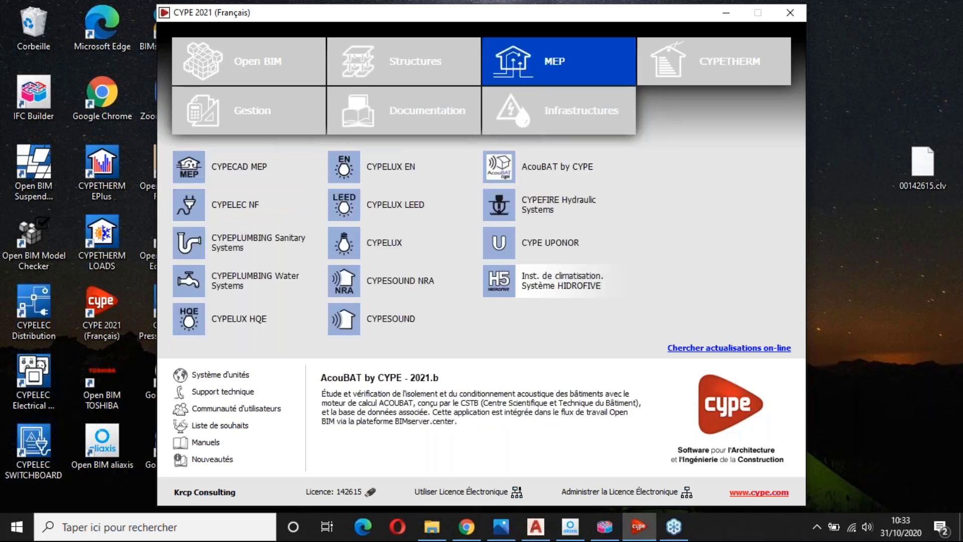
Step: Switch to Chrome and look through the plumbing and sanitation applications in the BIMserver.center store
mouse_move(464, 529)
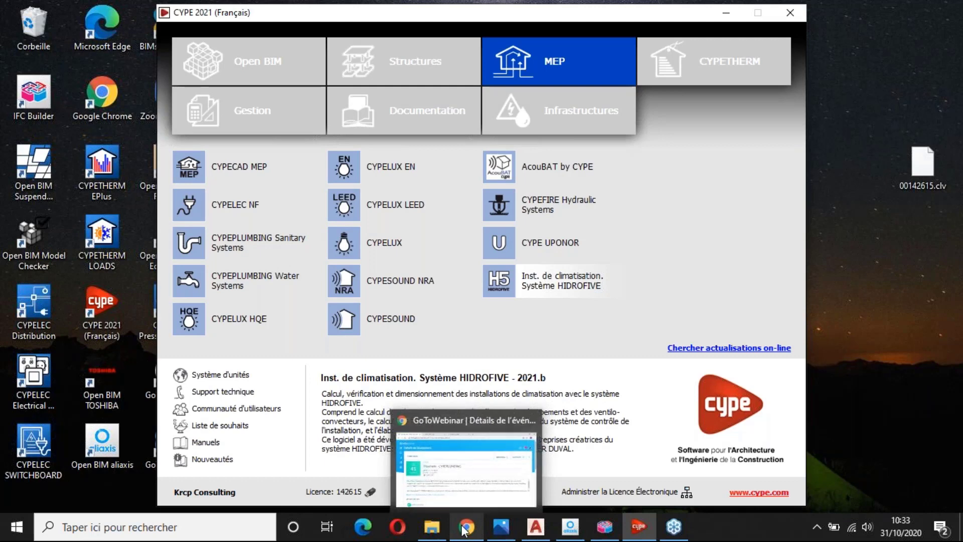
left_click(464, 529)
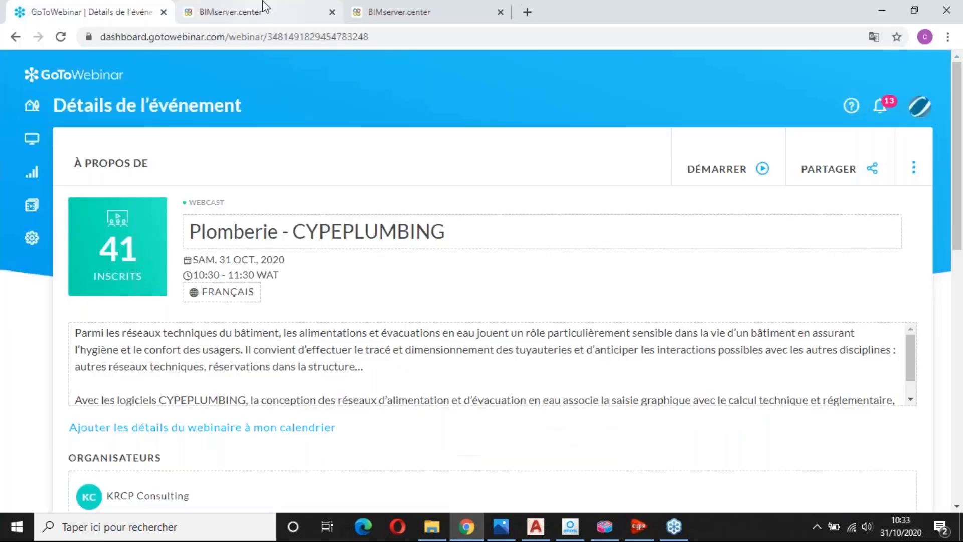
left_click(264, 8)
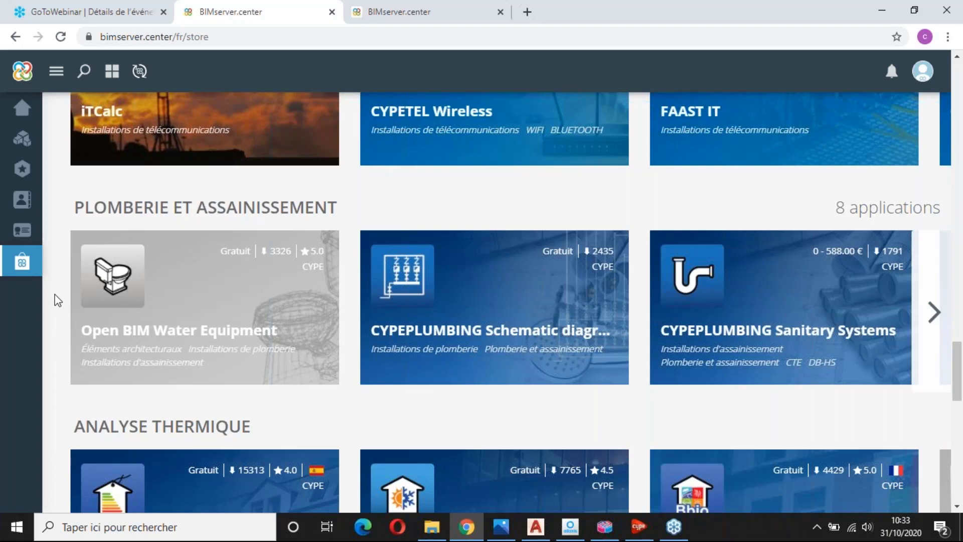
left_click(137, 208)
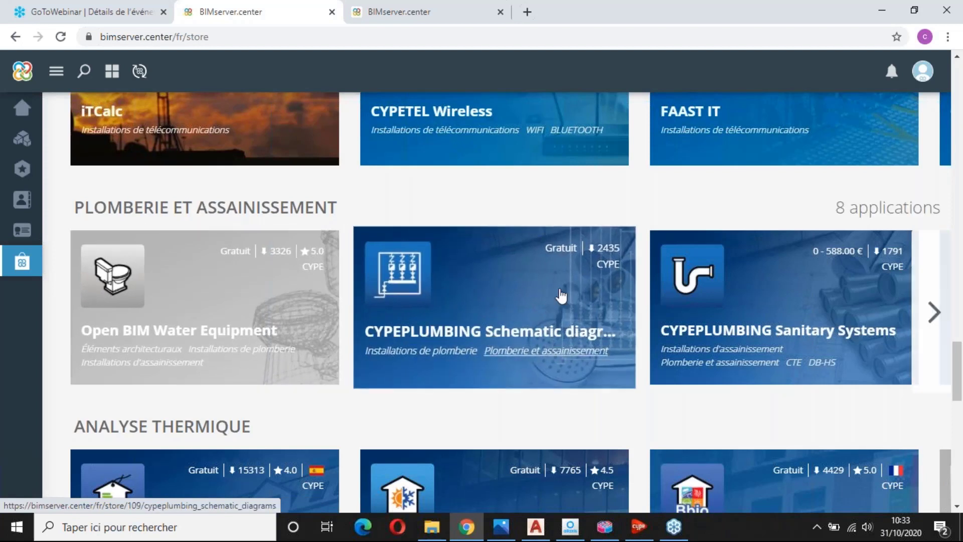
left_click(935, 316)
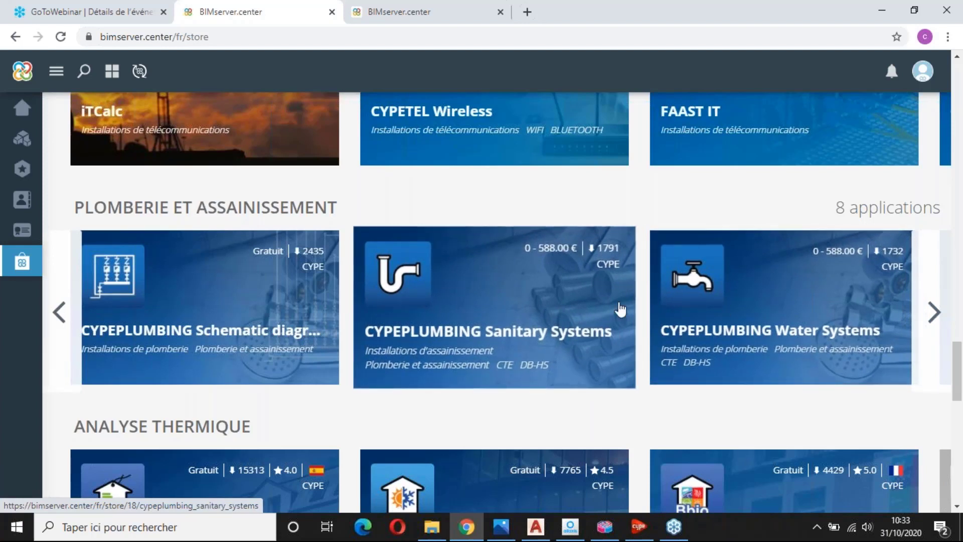
left_click(934, 311)
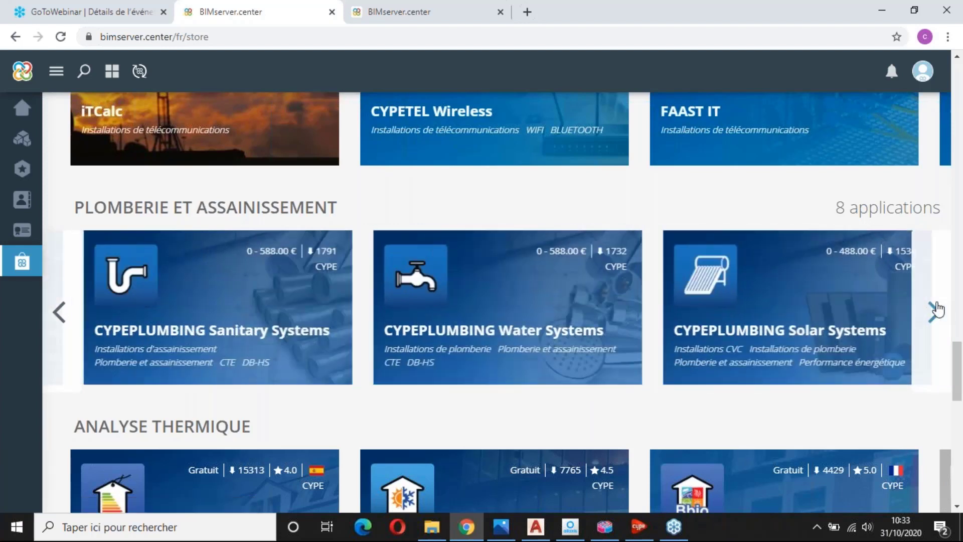
left_click(934, 311)
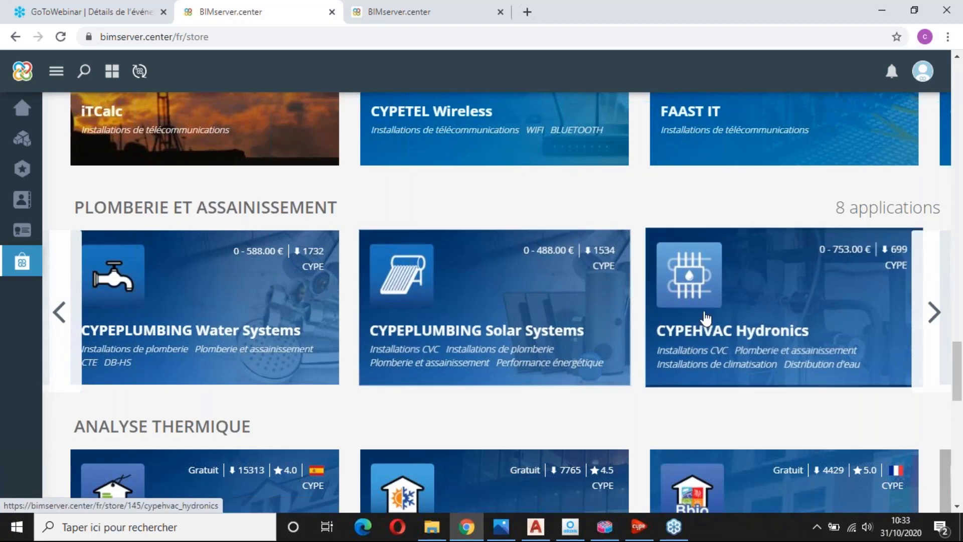
left_click(933, 312)
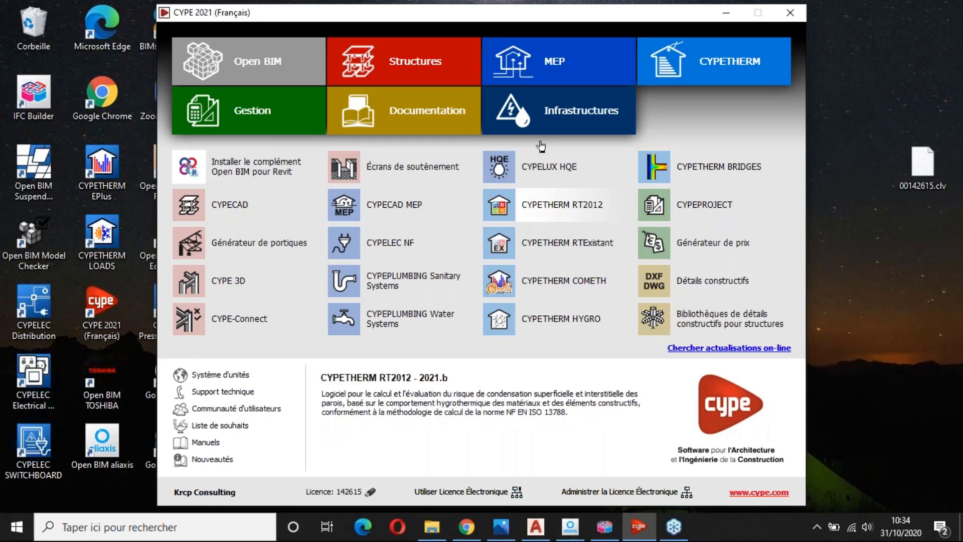
Step: Launch CYPEPLUMBING Water Systems from the CYPE launcher and create a new job named nouveau2 without importing a BIM model
left_click(566, 70)
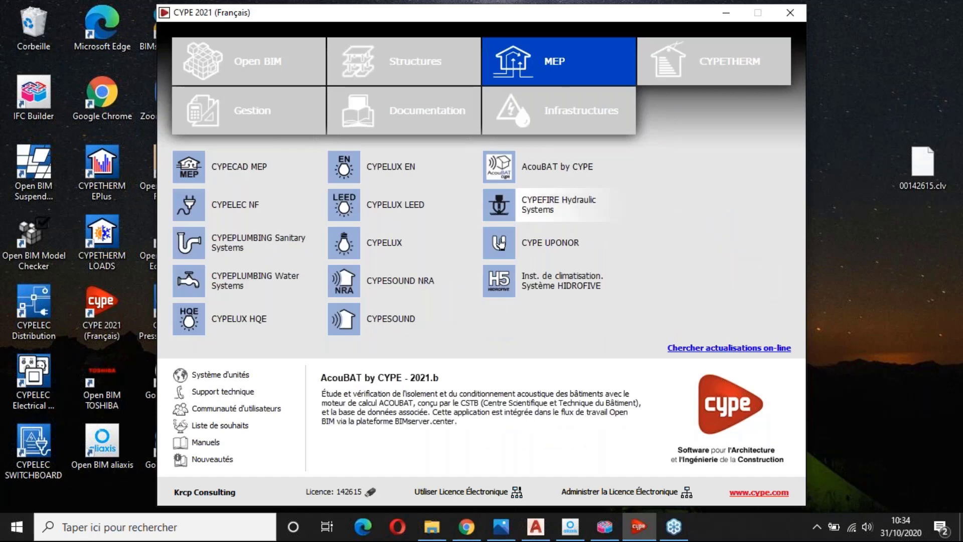
left_click(238, 286)
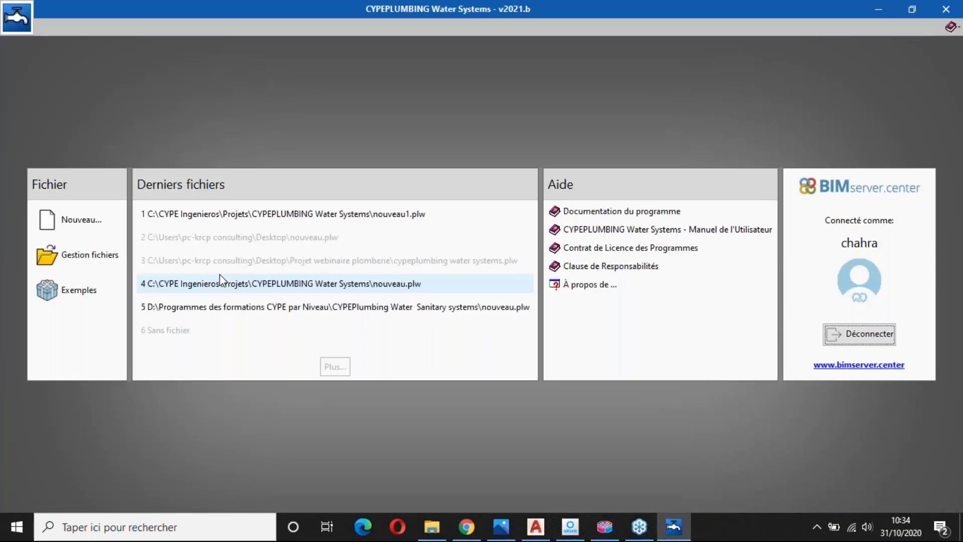
left_click(80, 219)
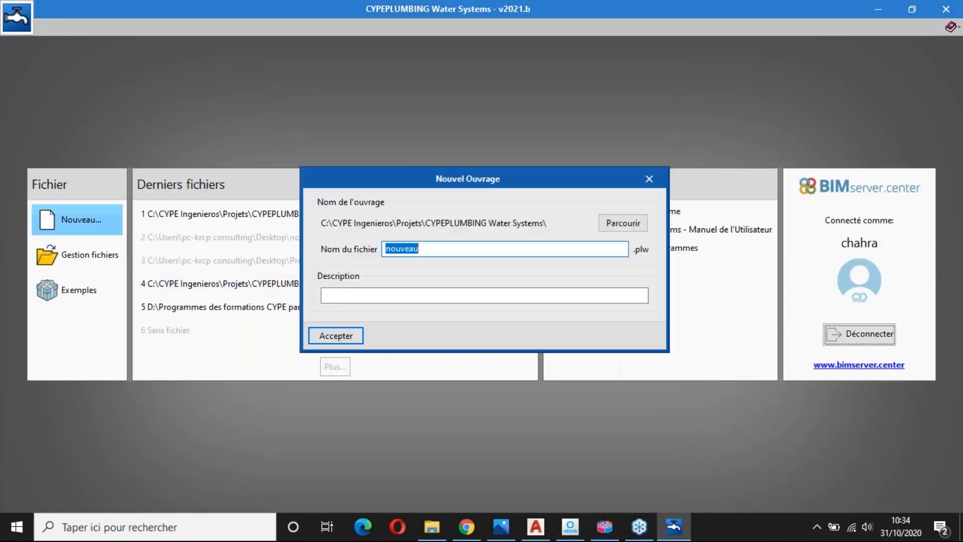
left_click(336, 335)
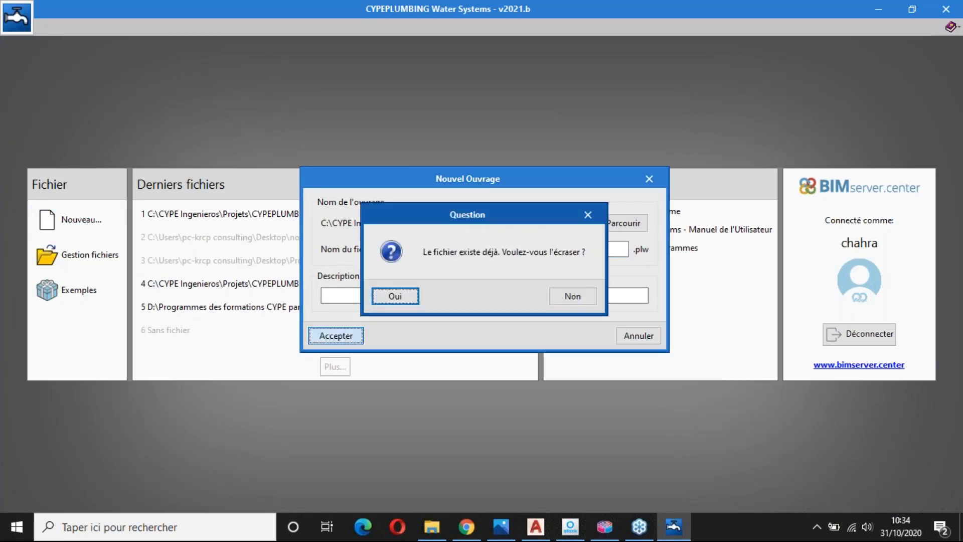
left_click(558, 297)
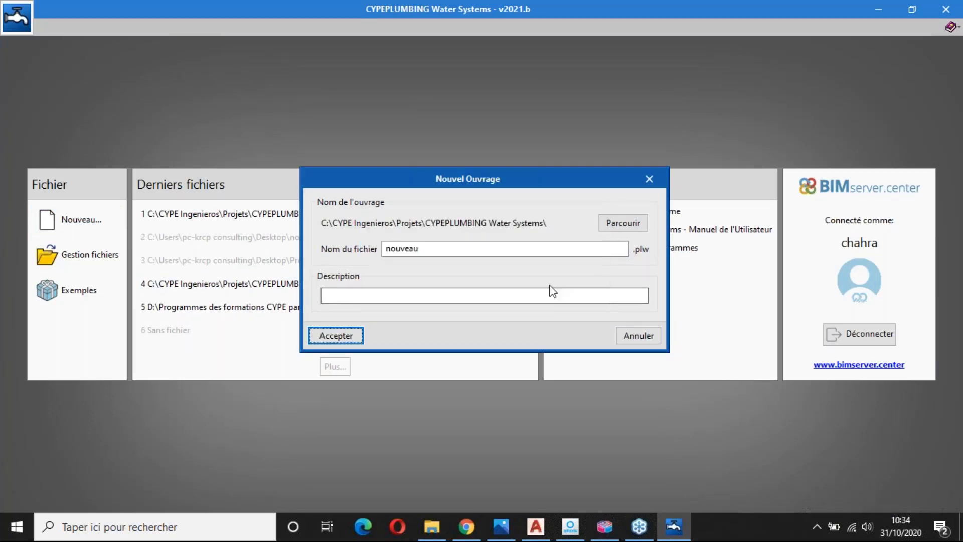
left_click(494, 246)
type("2")
left_click(348, 344)
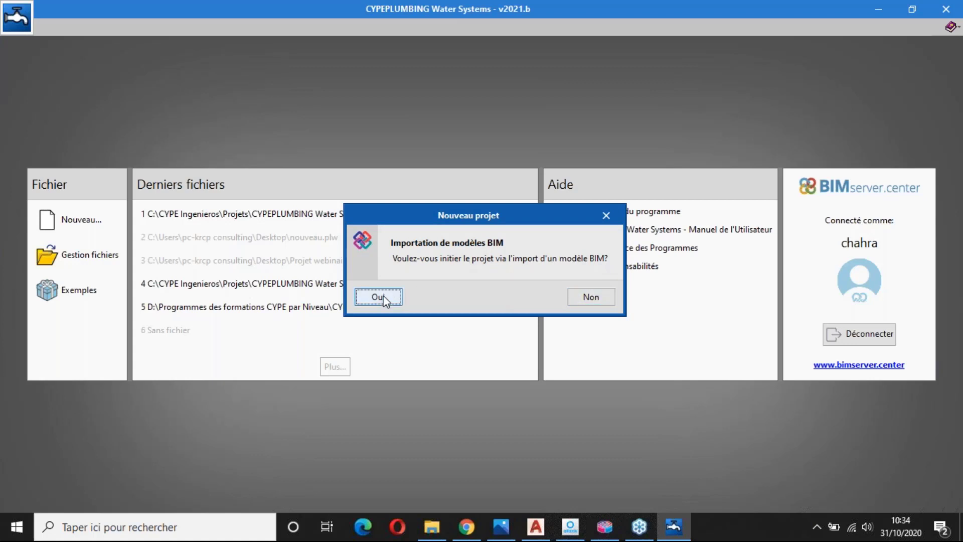
left_click(605, 302)
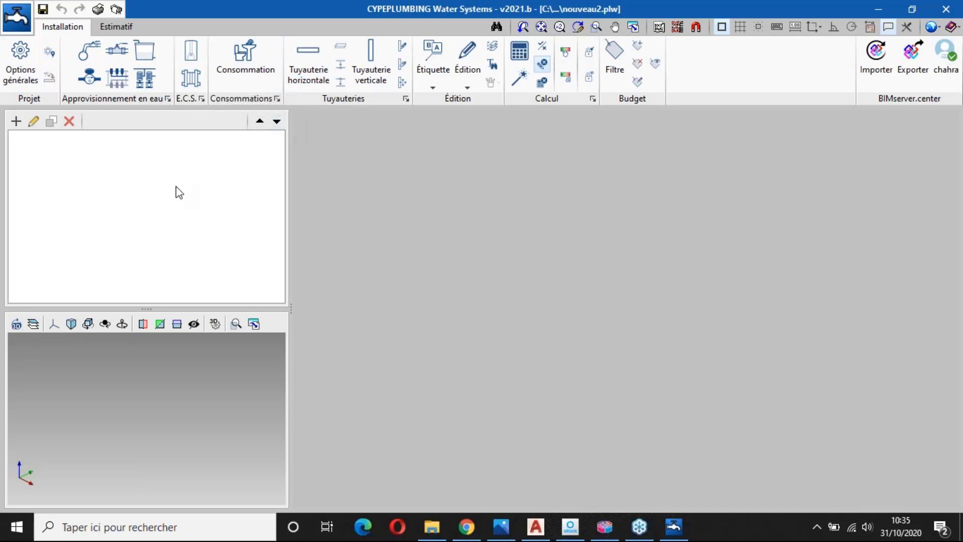
Step: Import the French NF DTU 60.11 standard configuration into the project's general options
left_click(307, 89)
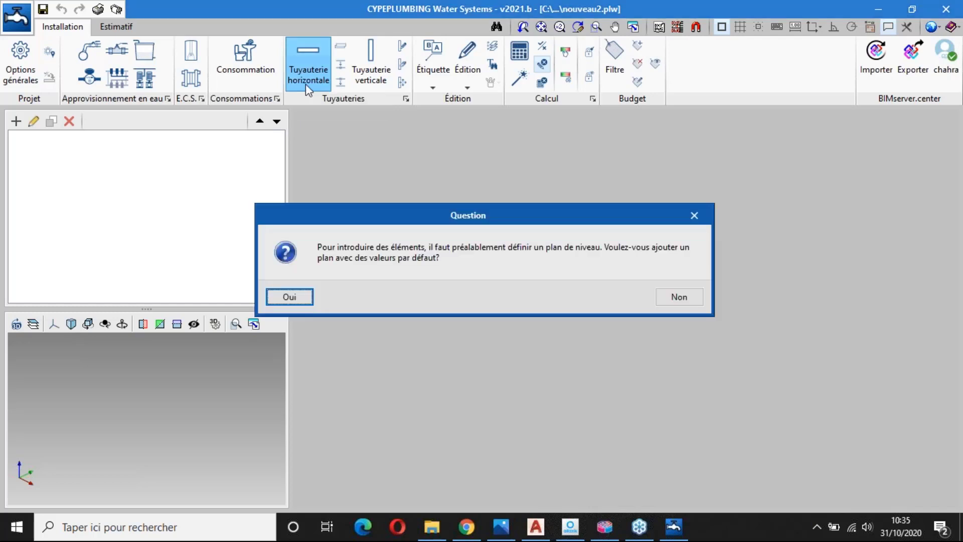
left_click(689, 215)
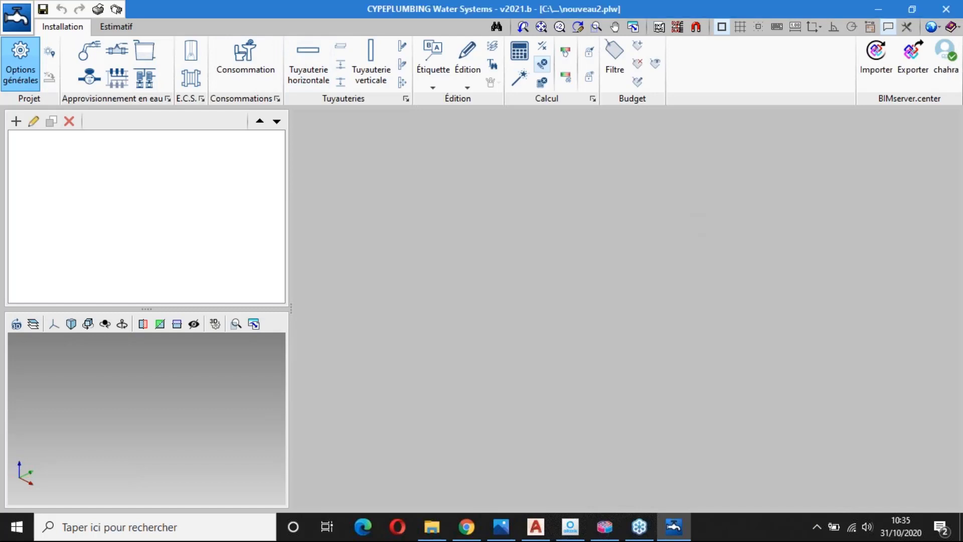
left_click(16, 75)
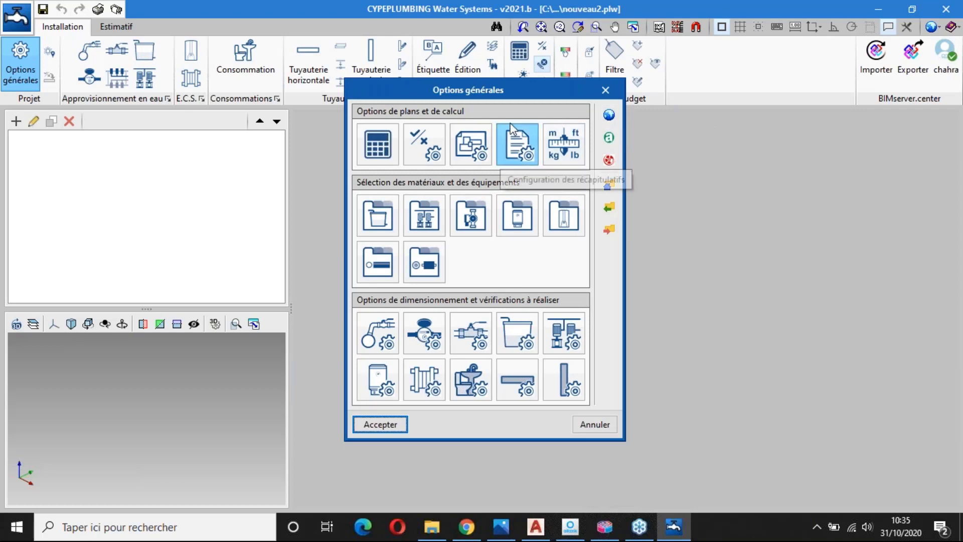
left_click(610, 116)
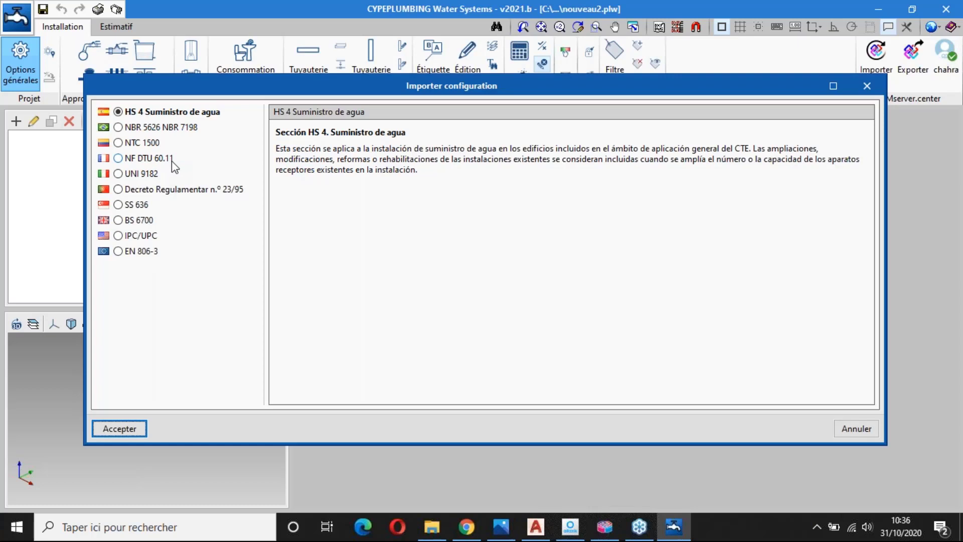
left_click(118, 159)
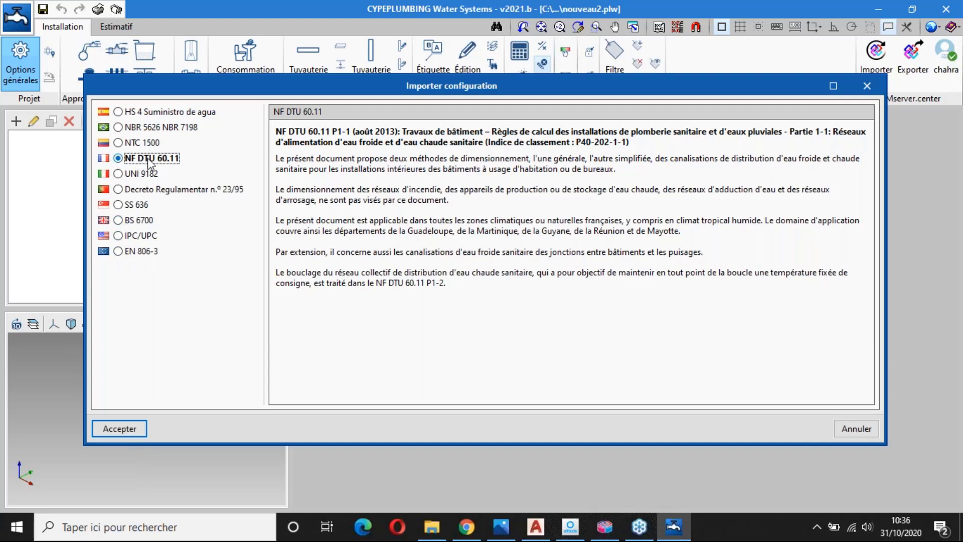
left_click(114, 427)
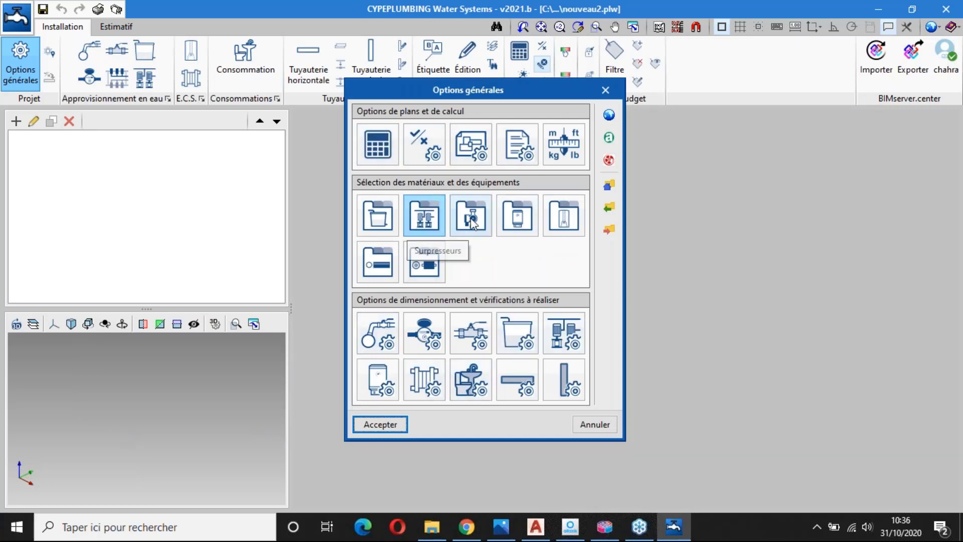
Step: Review the first horizontal pipe definition's pipe types, insulation and weather-exposure options, and its sizing and verification data
left_click(515, 380)
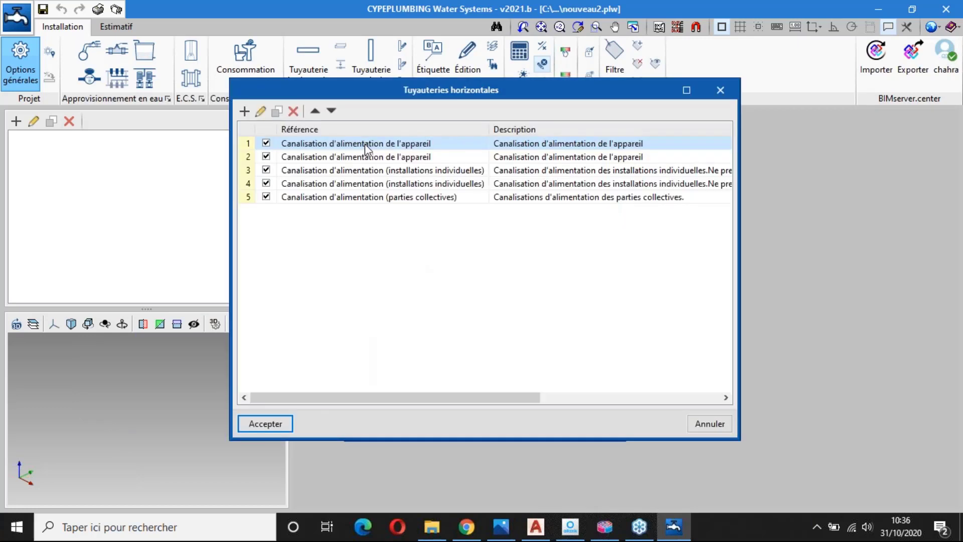
double_click(365, 144)
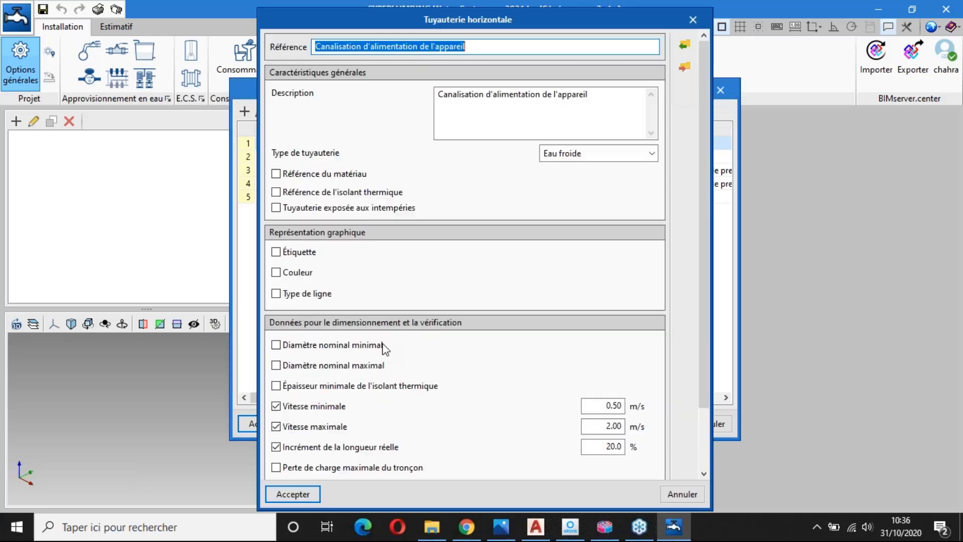
scroll(382, 346, "down", 4)
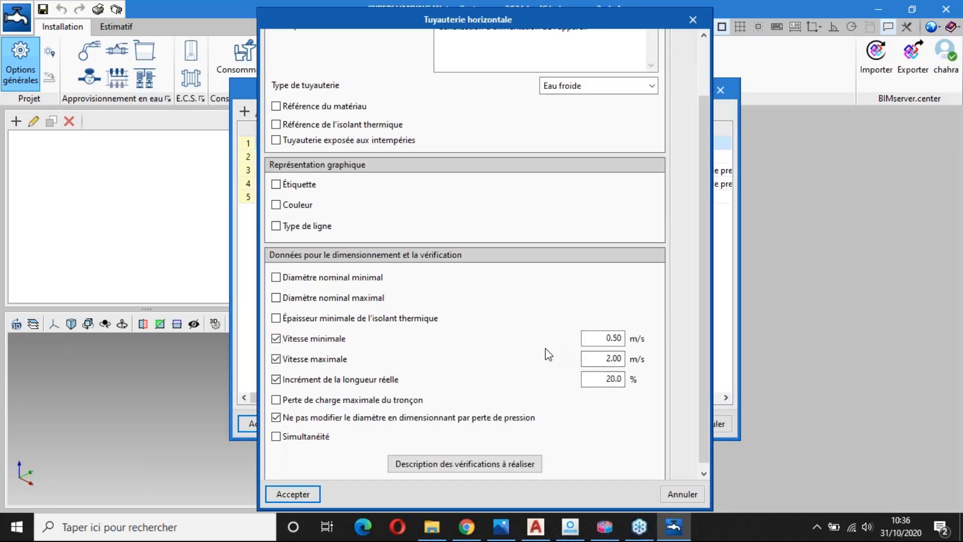
scroll(443, 315, "up", 4)
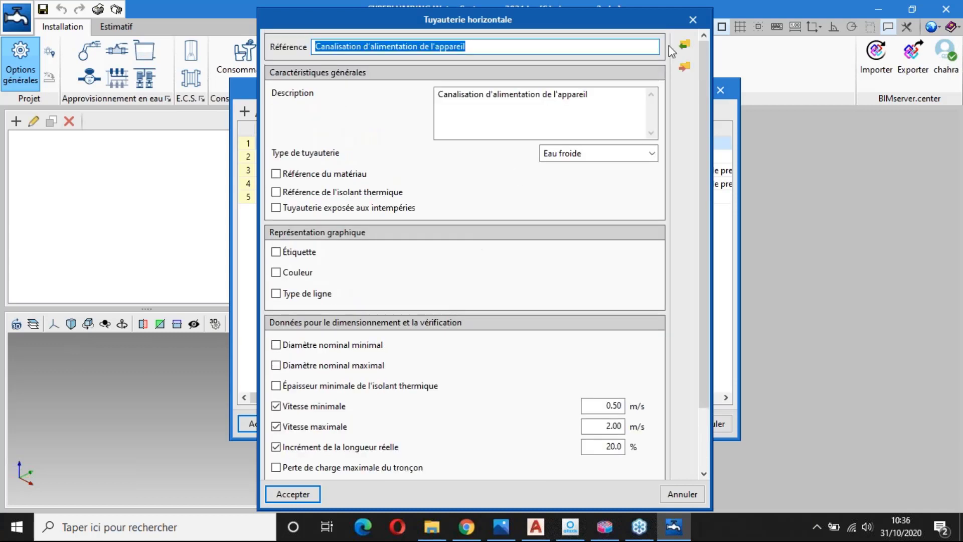
left_click(642, 158)
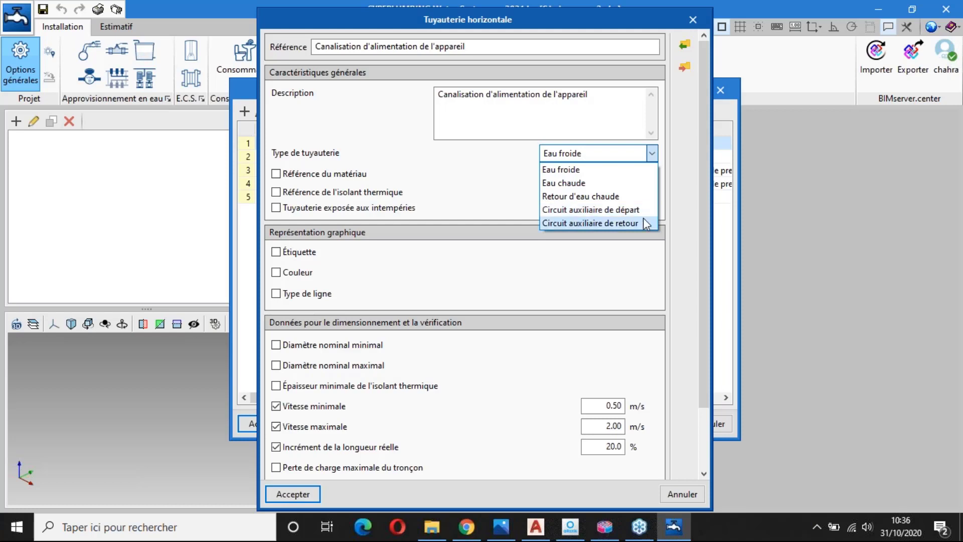
left_click(276, 193)
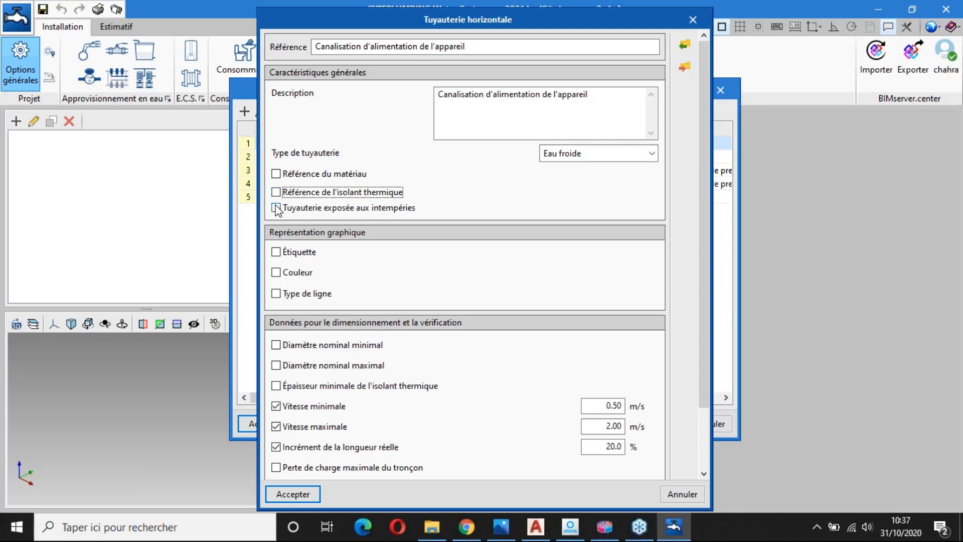
left_click(276, 208)
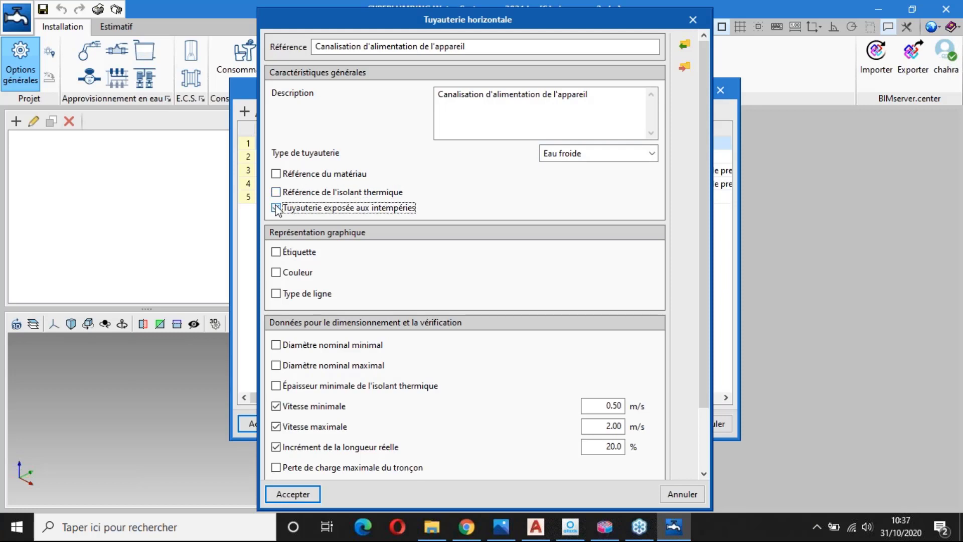
left_click(277, 207)
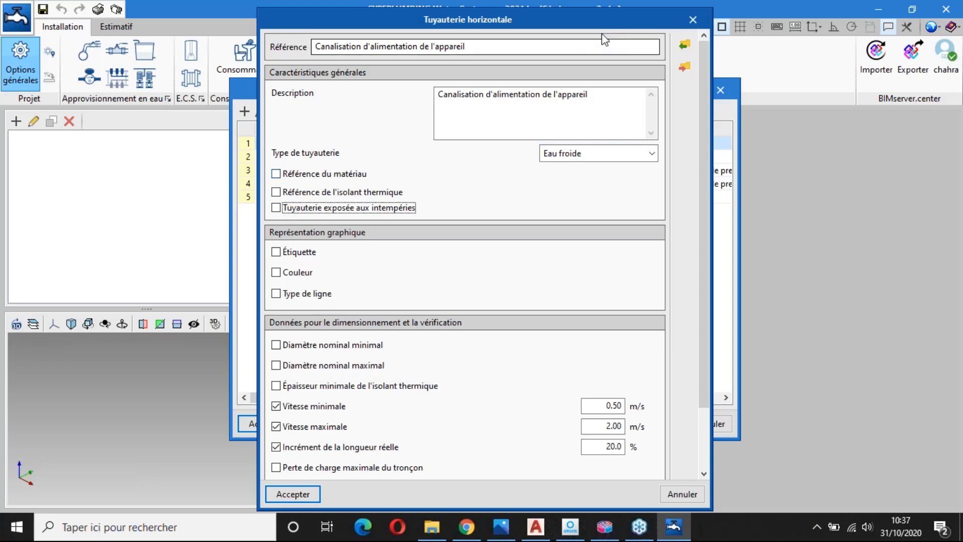
left_click(692, 19)
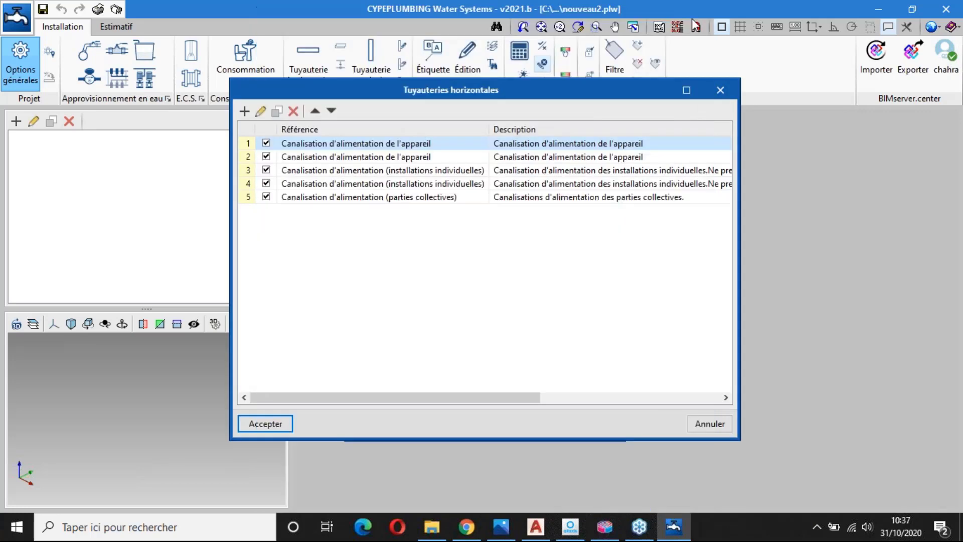
left_click(715, 93)
Step: Examine the blank definition form for a new pumping system and its verification description, leaving without adding one
left_click(423, 331)
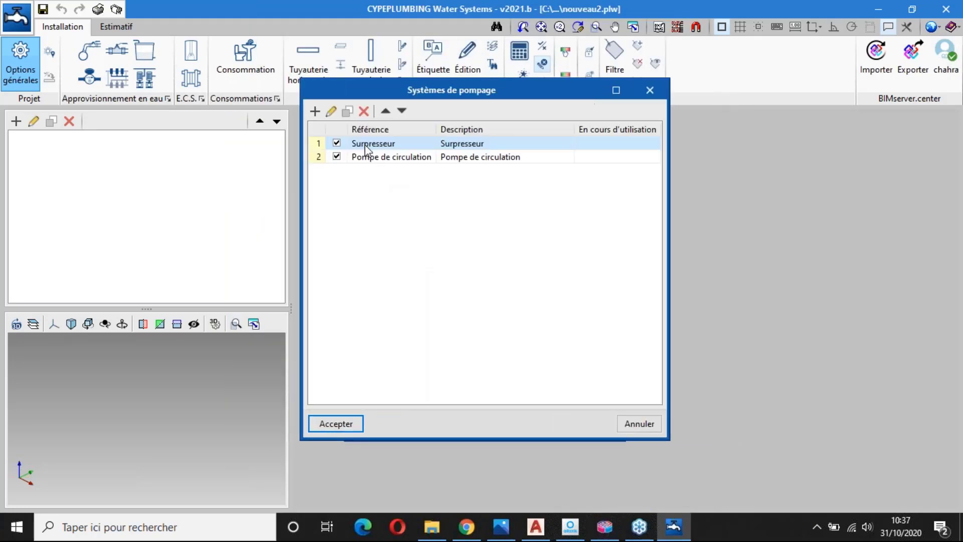
left_click(315, 112)
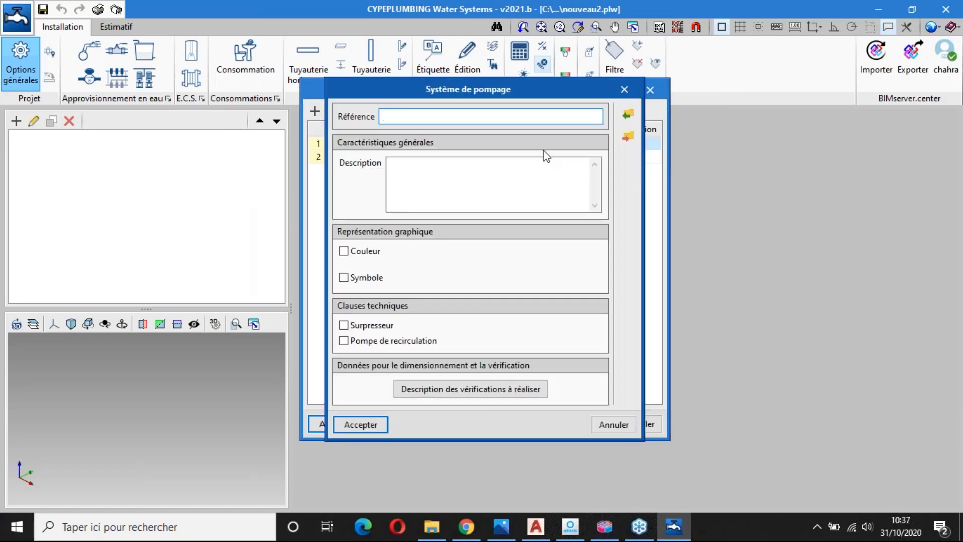
left_click(524, 390)
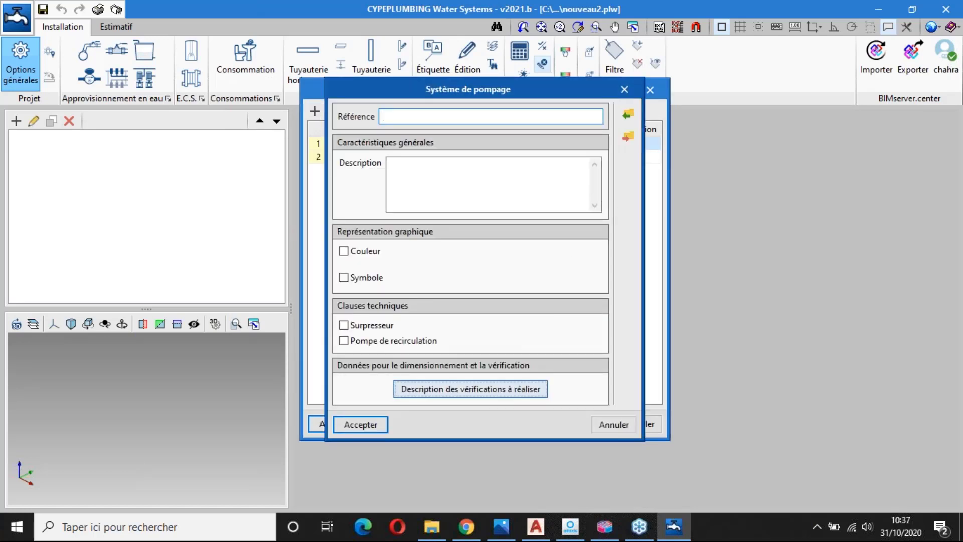
left_click(656, 205)
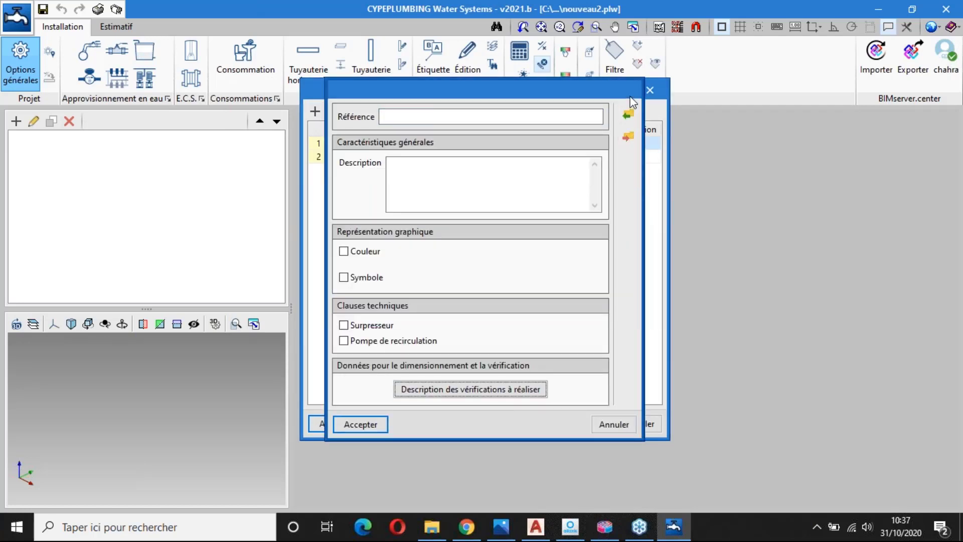
left_click(626, 91)
Step: Review the Pompe de circulation definition and its graphic symbol in the pumping system options
double_click(386, 157)
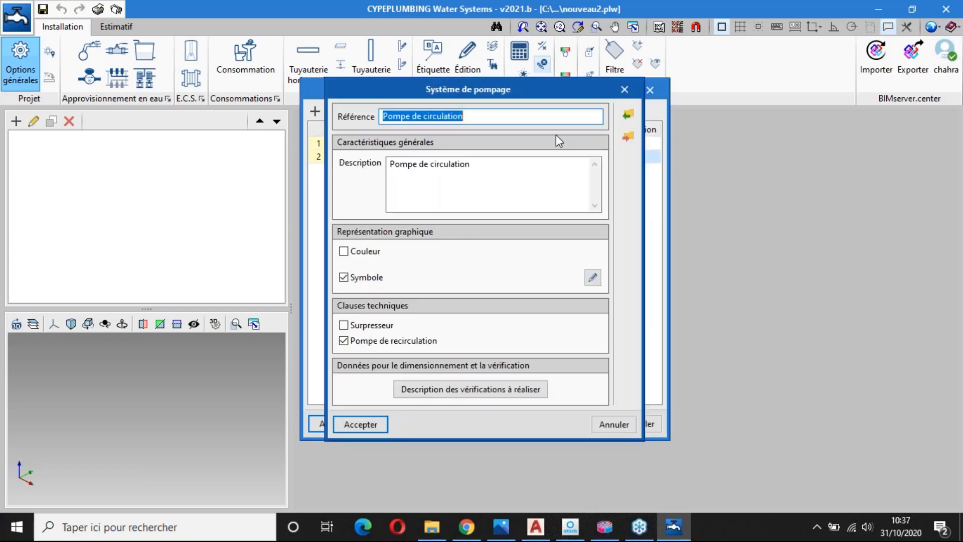
left_click(592, 278)
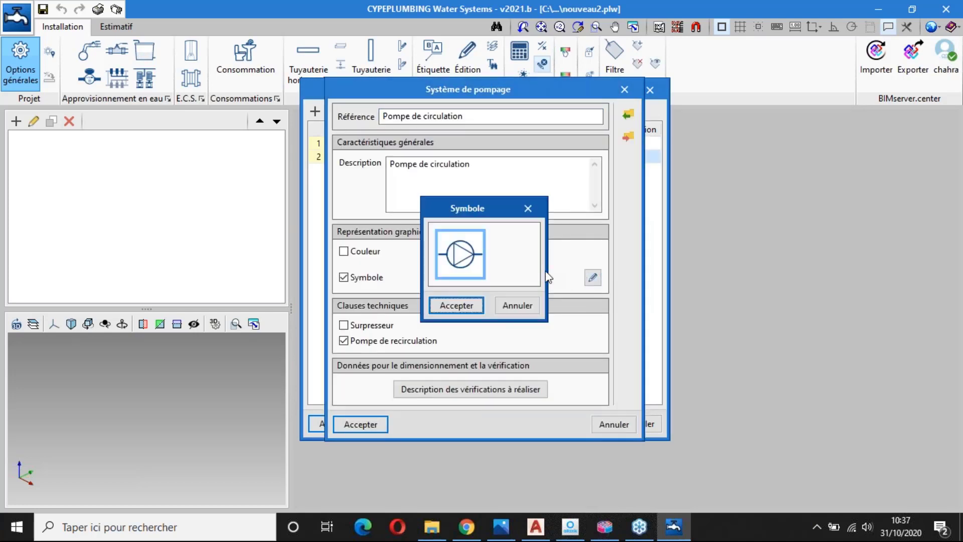
left_click(528, 208)
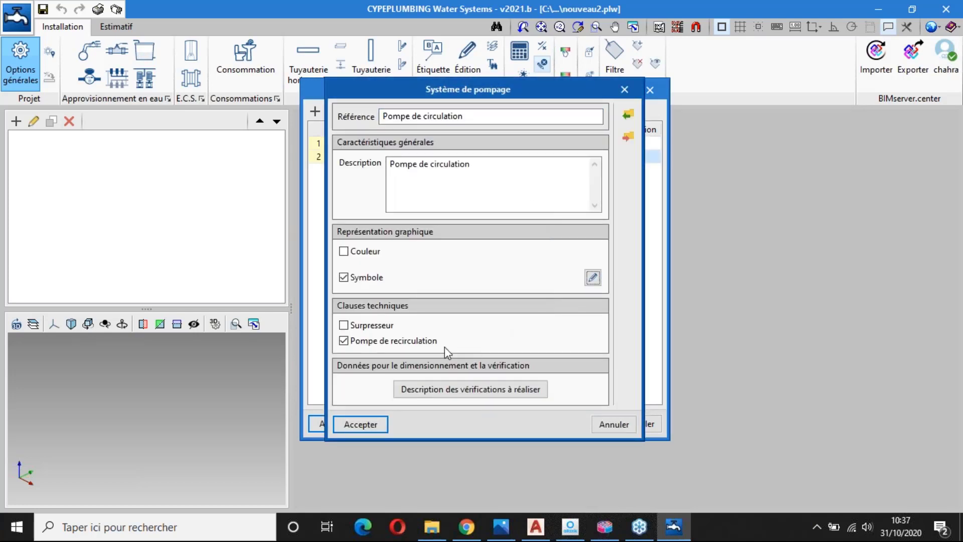
left_click(625, 90)
left_click(650, 90)
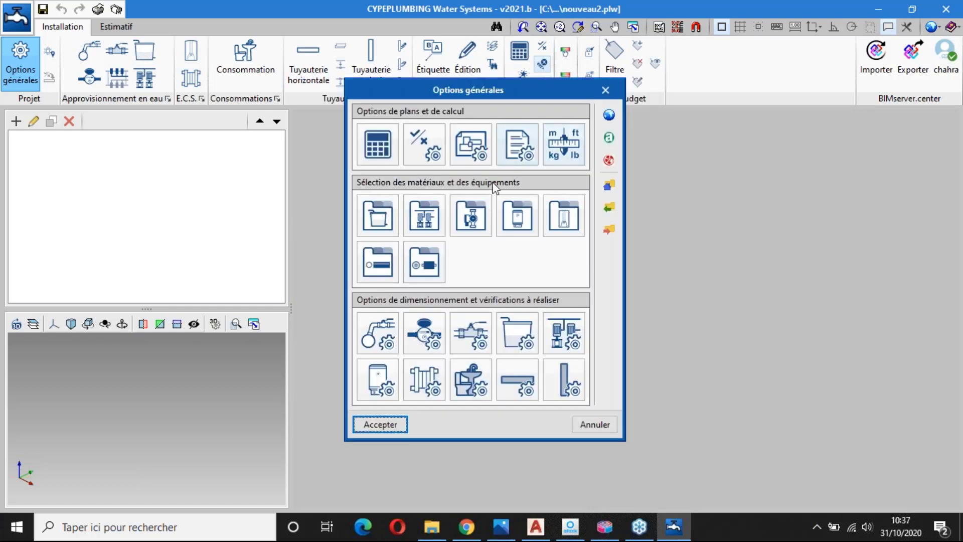
Step: Look through the pump catalogue and the thermal insulation catalogue in the materials and equipment selection
left_click(466, 218)
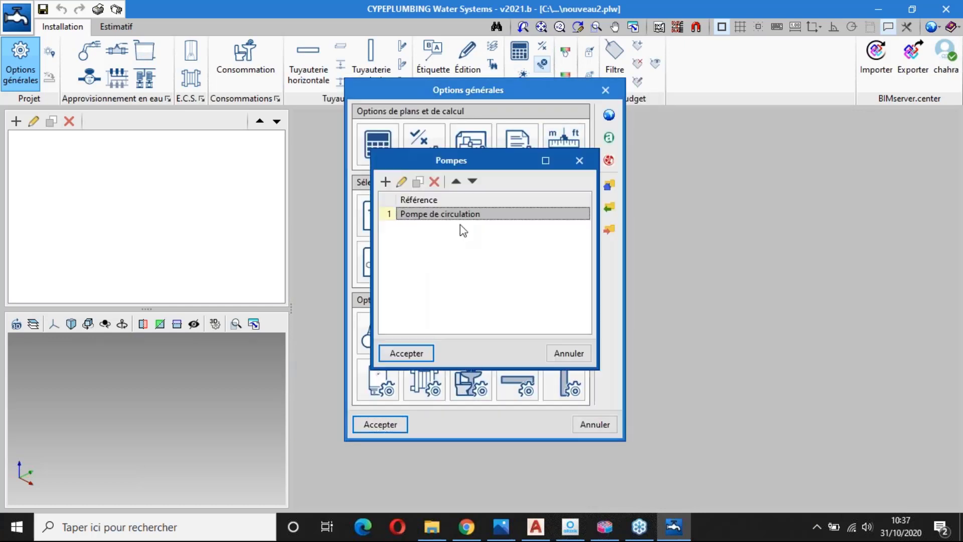
left_click(576, 159)
left_click(426, 262)
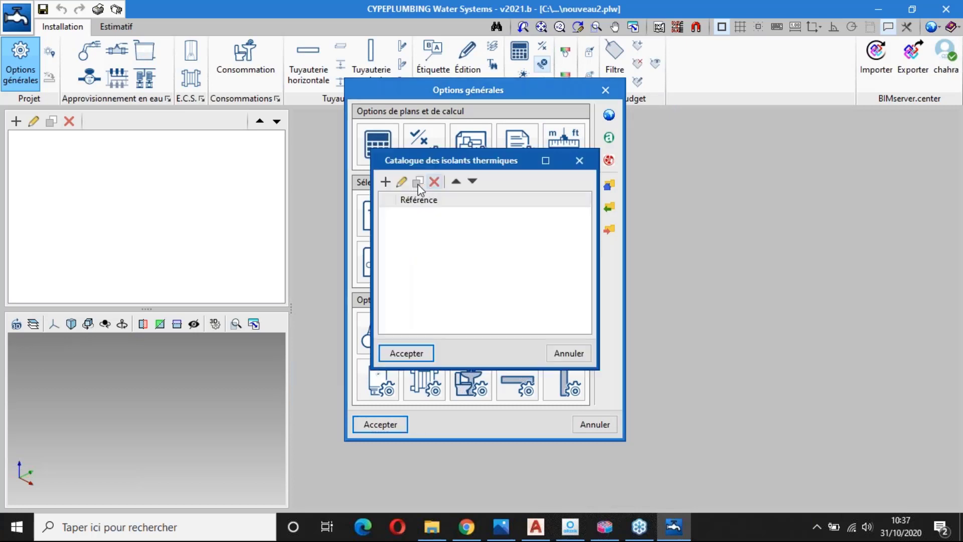
left_click(580, 161)
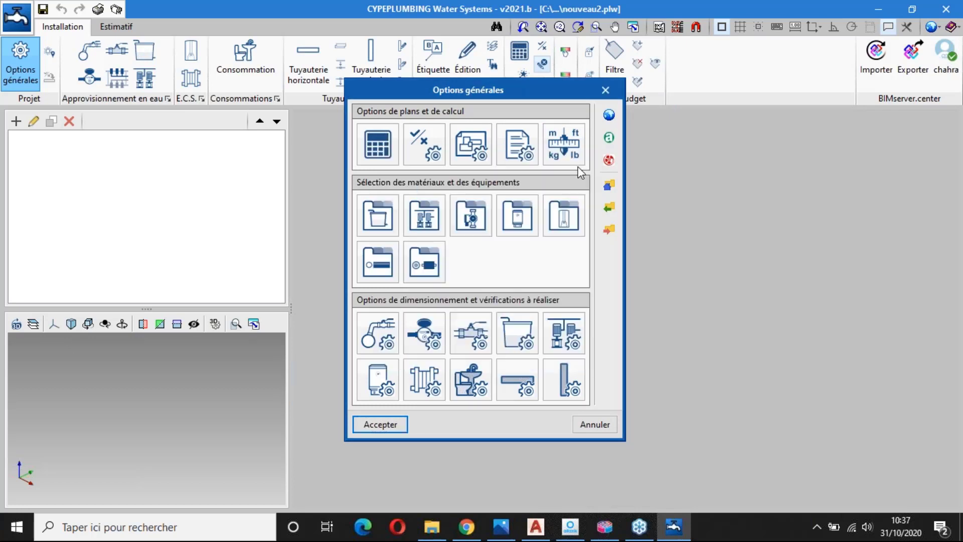
Step: Review the list of consumption fixtures and the Évier definition's general characteristics, flow rates, diameter and pressure limits
left_click(472, 391)
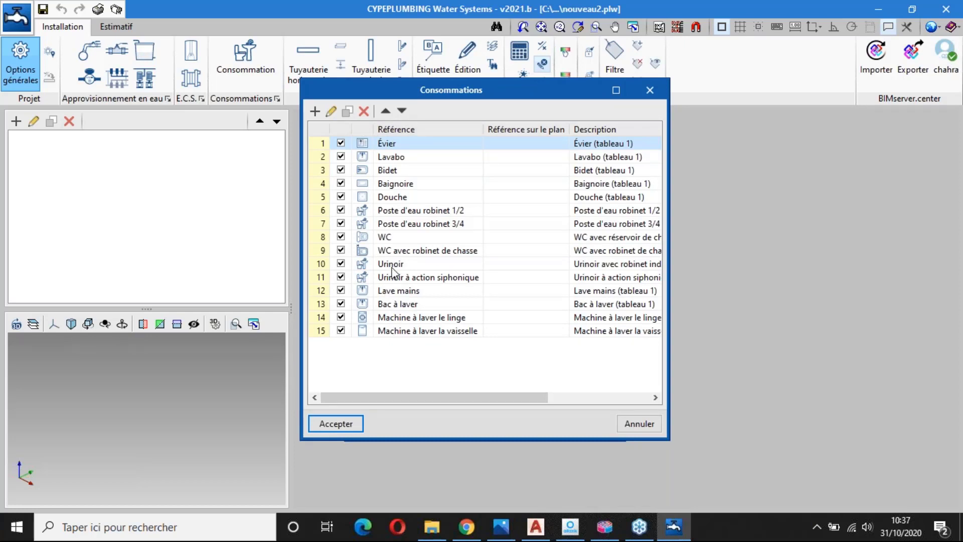
double_click(396, 144)
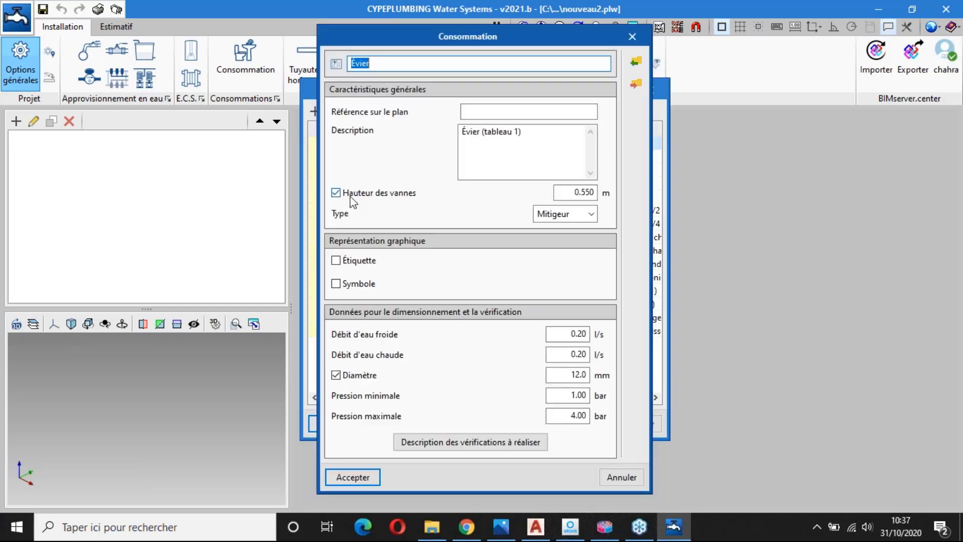
left_click(631, 37)
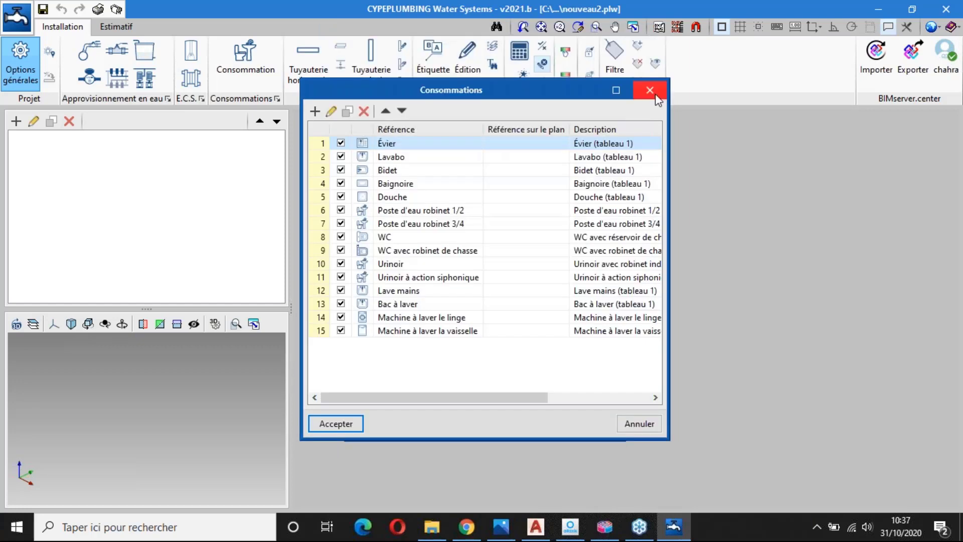
left_click(653, 91)
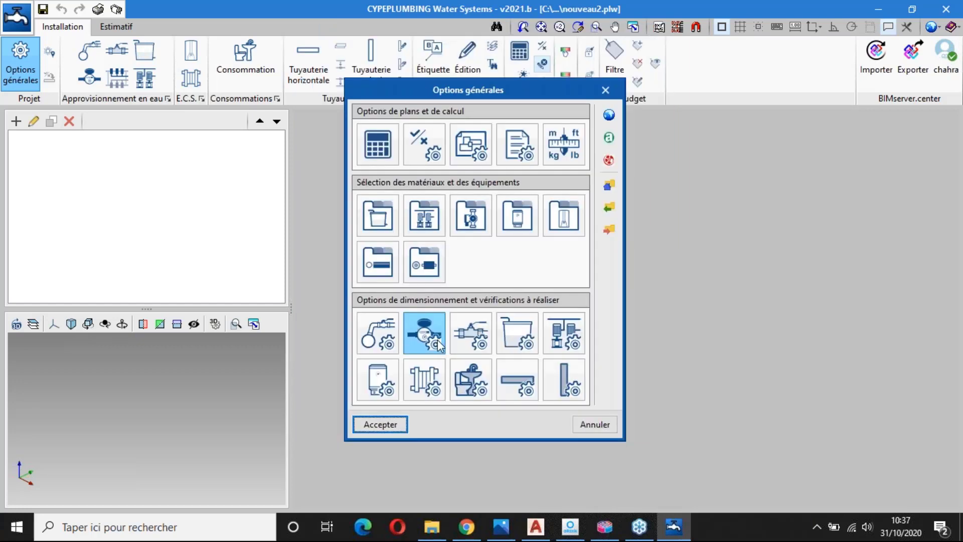
Step: Import the Aquatherm configuration into the general options, check its horizontal pipe definitions and accept the options
left_click(609, 138)
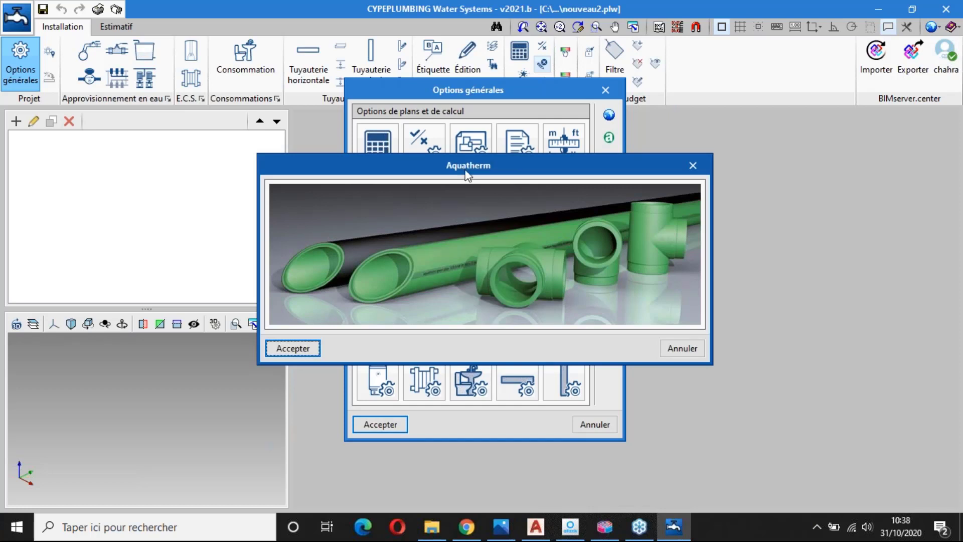
left_click(296, 350)
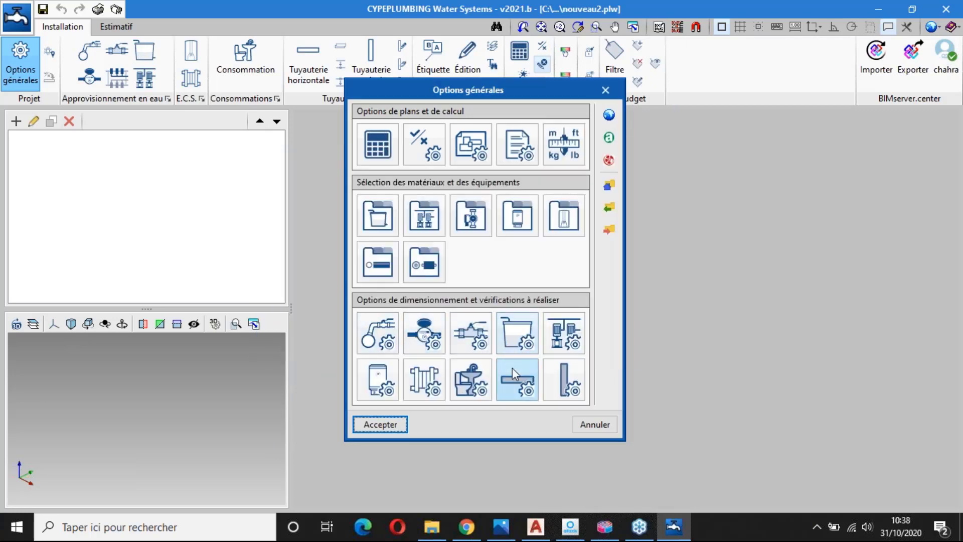
left_click(513, 368)
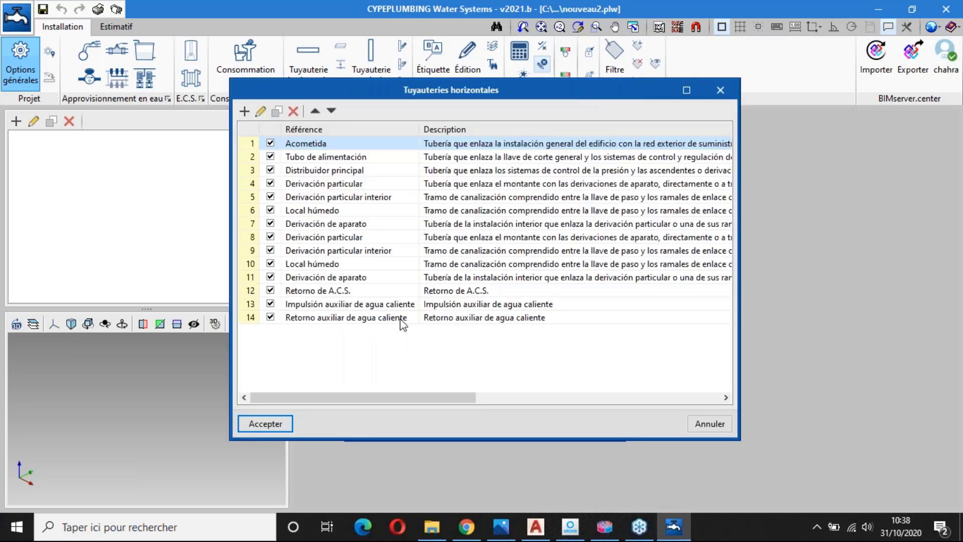
left_click(723, 85)
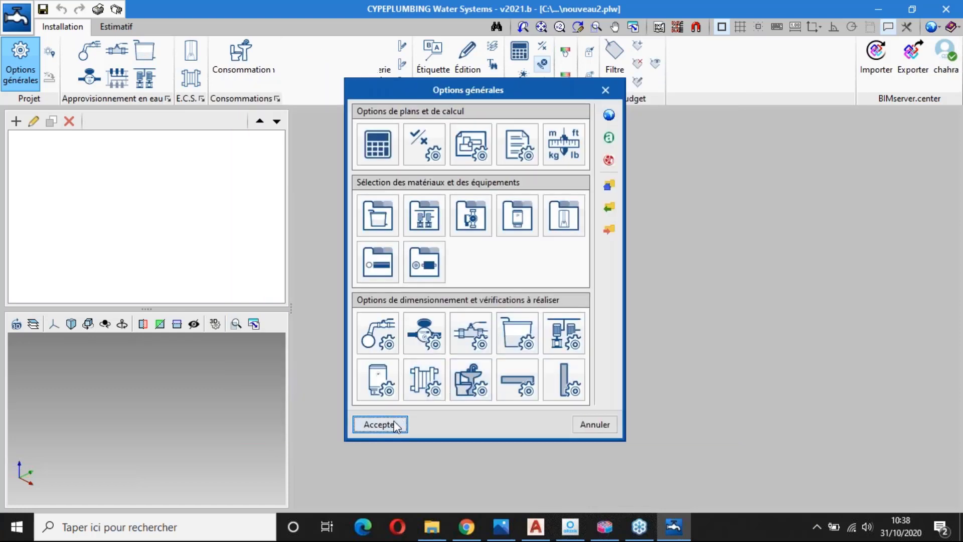
left_click(395, 424)
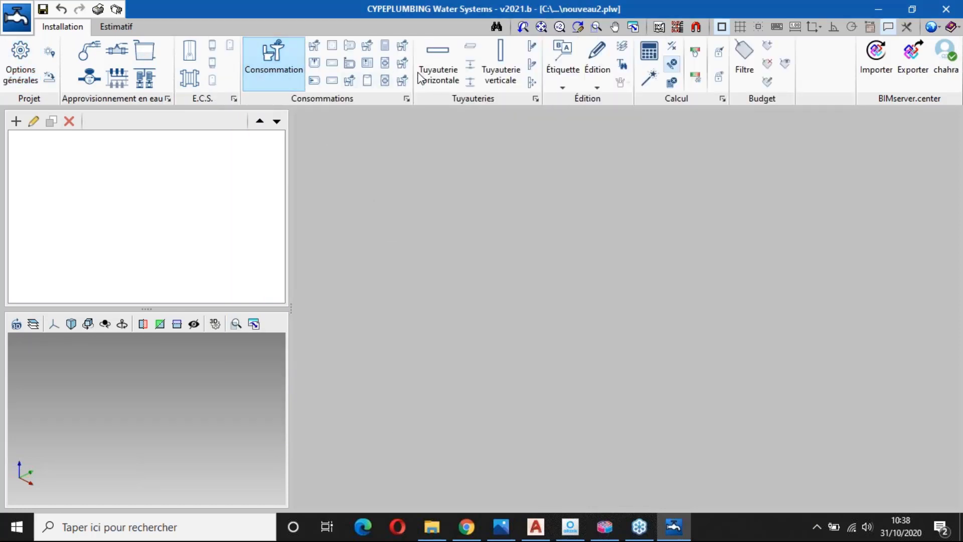
Step: Add a level plan with default values for placing horizontal pipes, and look at the pipe's available diameters
left_click(438, 64)
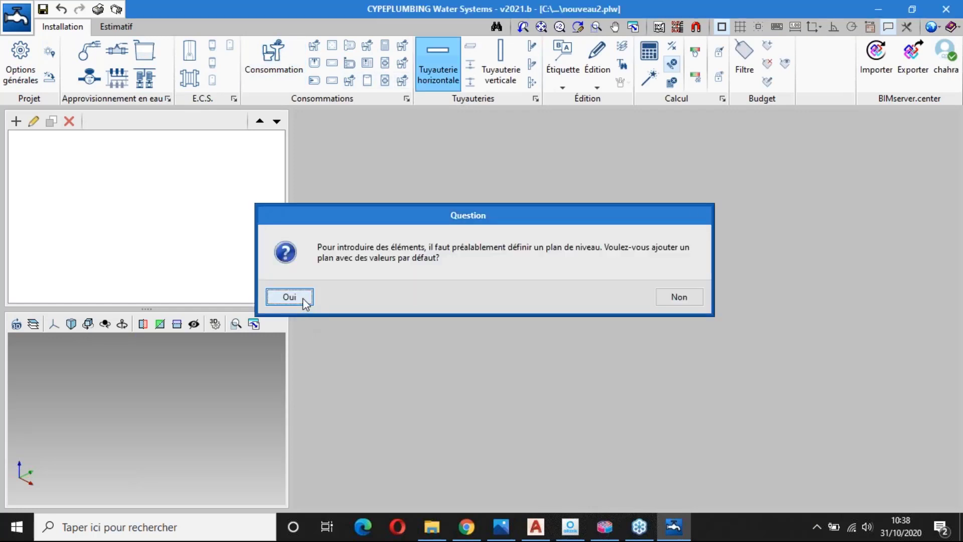
left_click(303, 299)
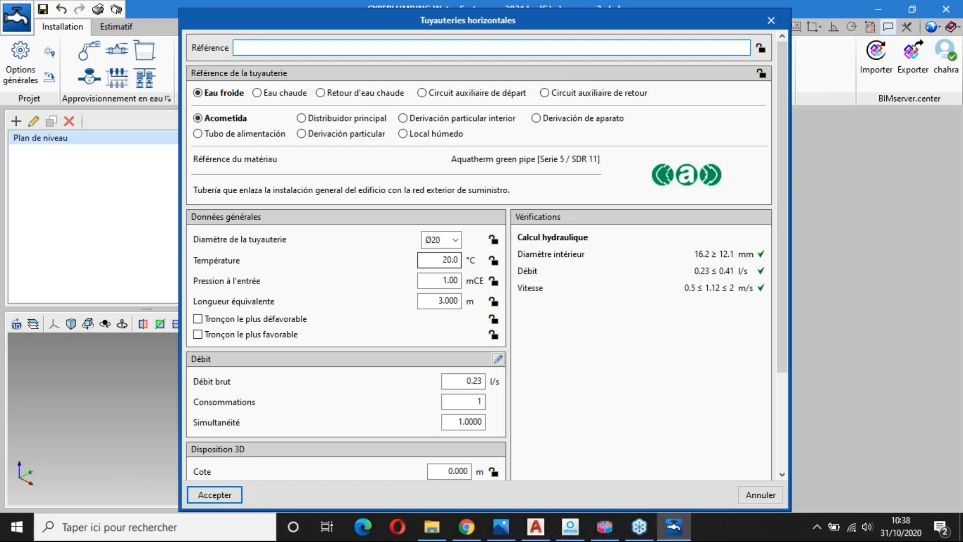
left_click(455, 239)
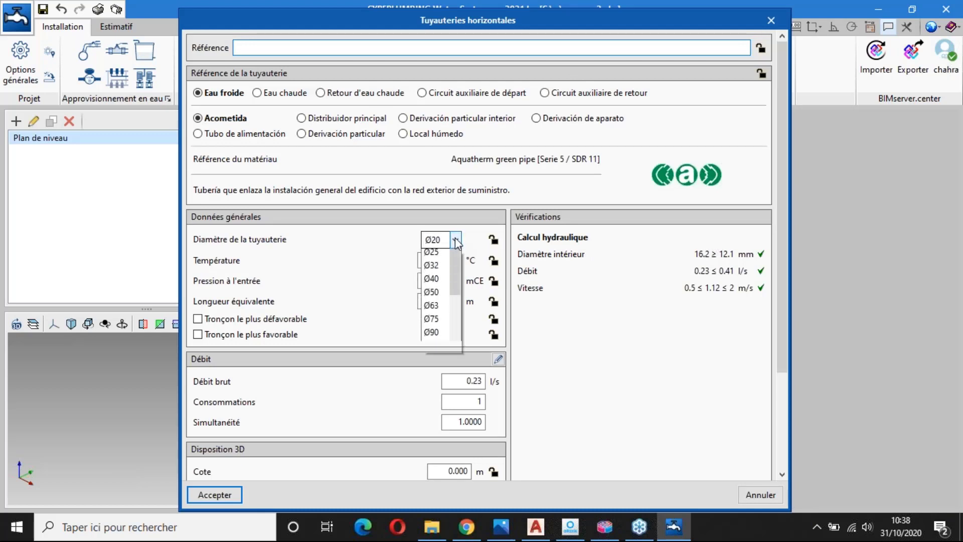
left_click(456, 240)
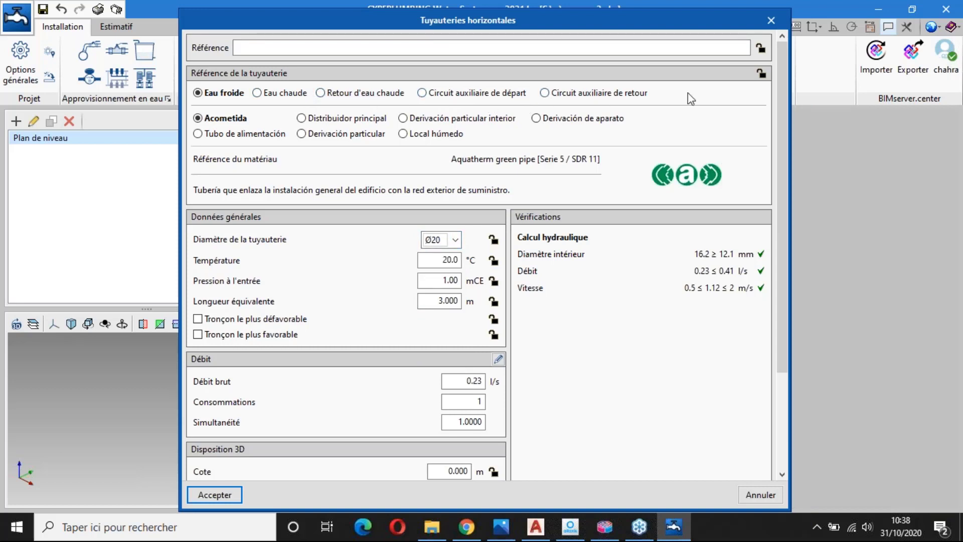
left_click(770, 20)
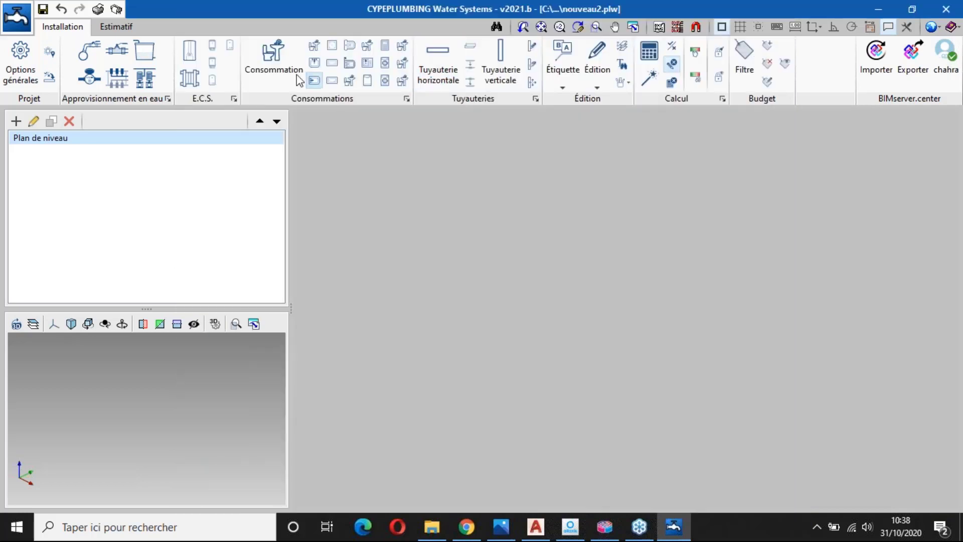
Step: Compare the Grupo de presión and Bomba de circulación types for a pumping system without placing one
left_click(145, 78)
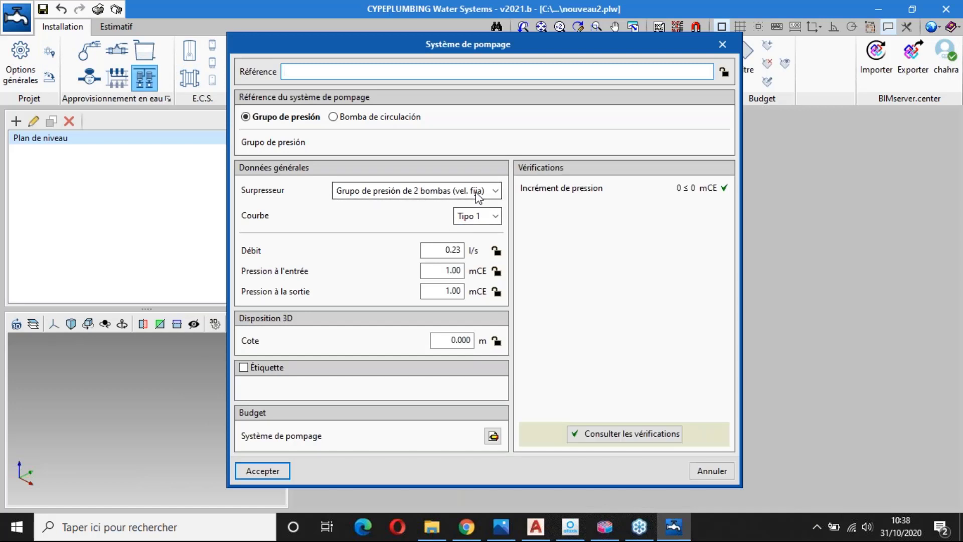
left_click(353, 119)
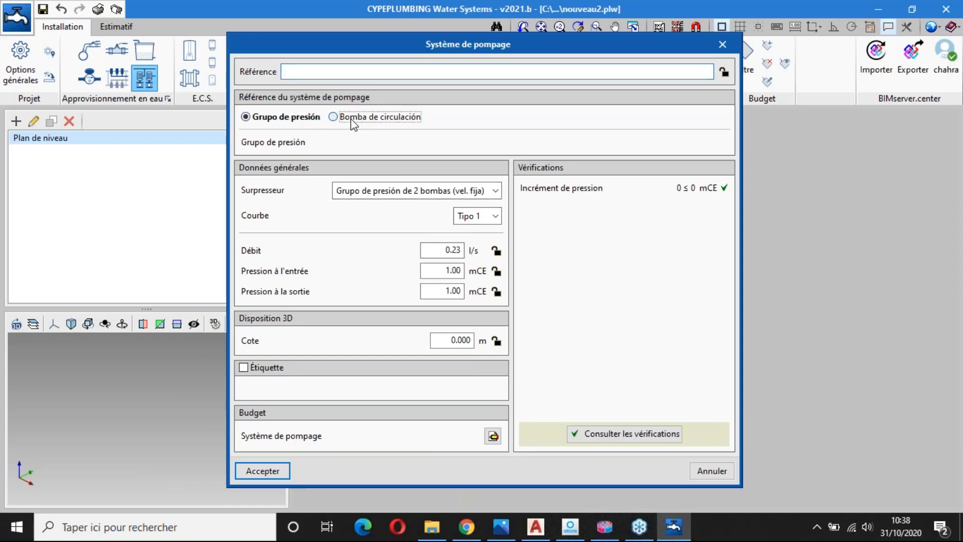
left_click(288, 120)
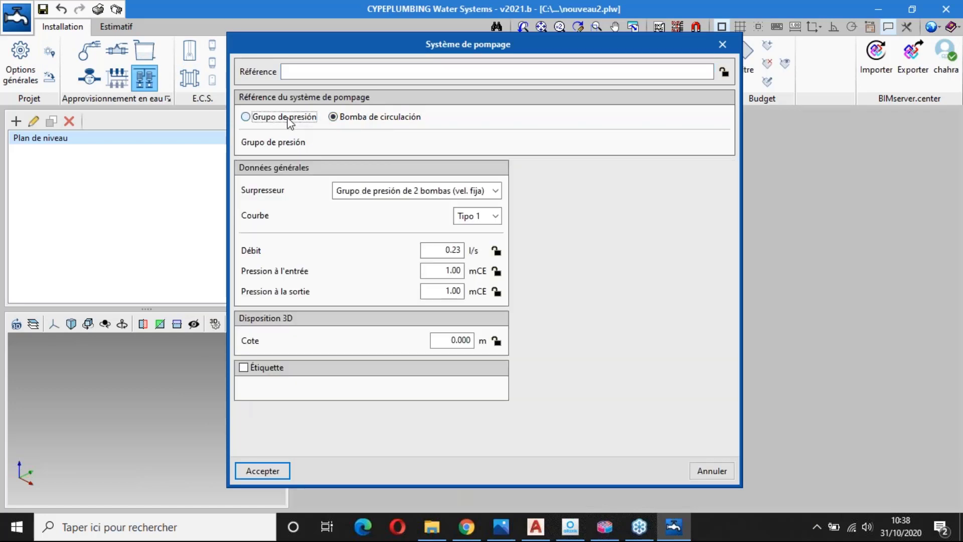
left_click(726, 49)
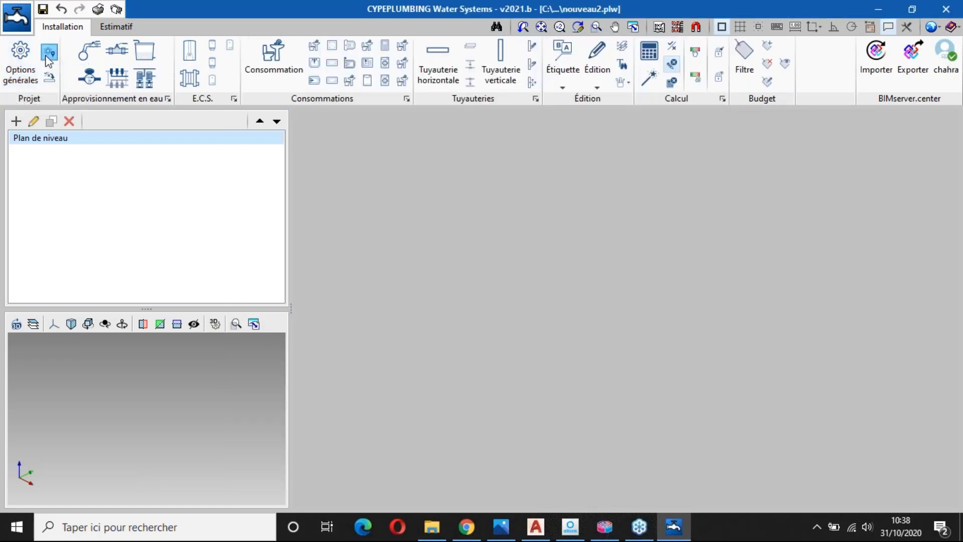
Step: Open the project's locality data and set the ASHRAE weather region to 1 - AFRICA and the country to Algeria
left_click(48, 57)
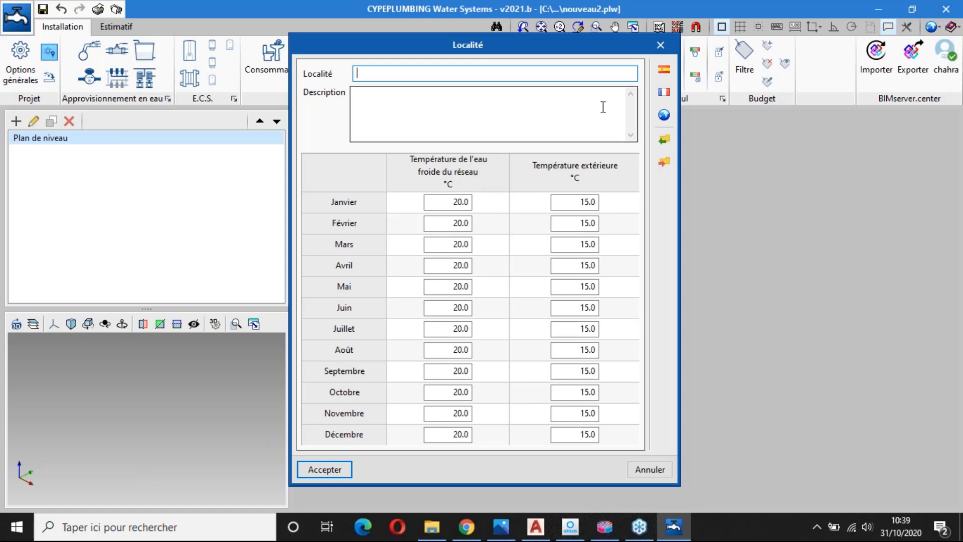
left_click(663, 116)
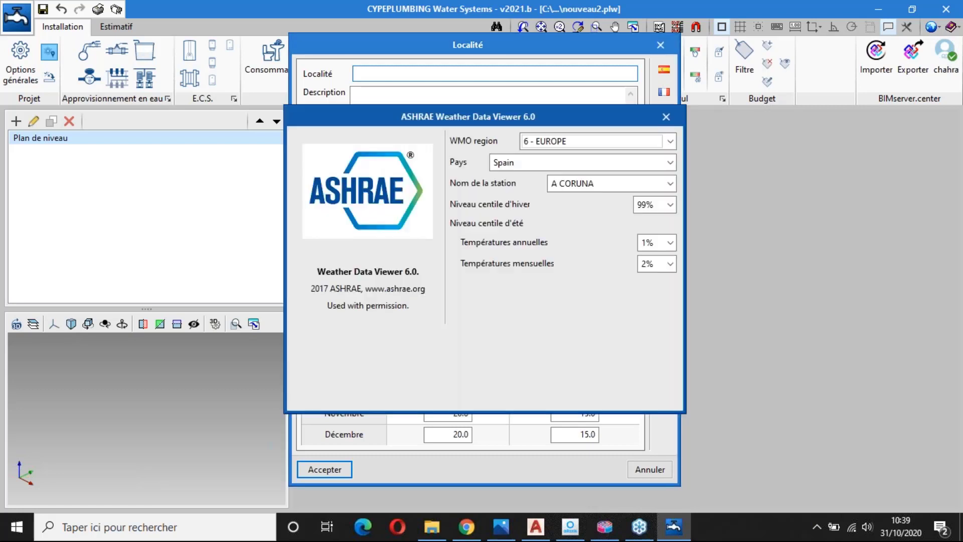
left_click(578, 143)
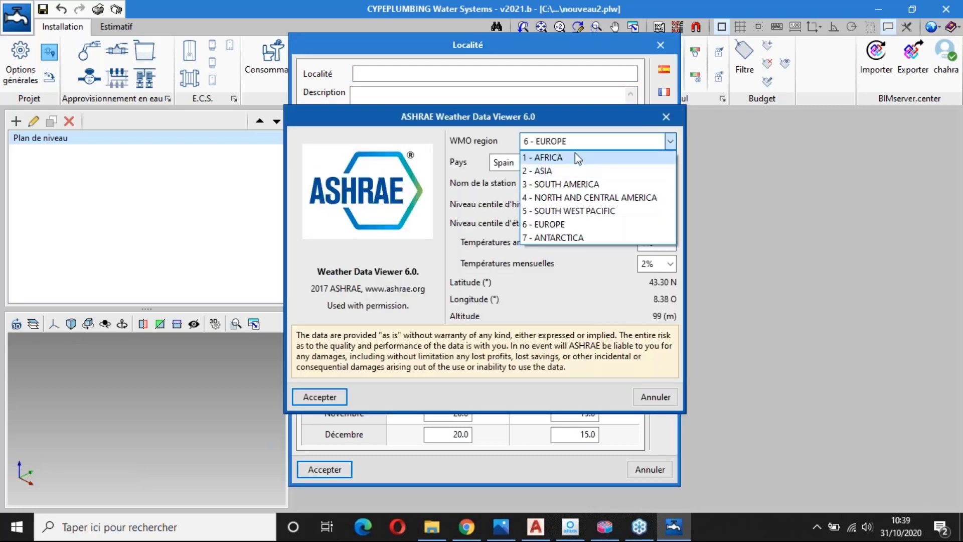
left_click(576, 155)
left_click(581, 165)
scroll(579, 189, "up", 7)
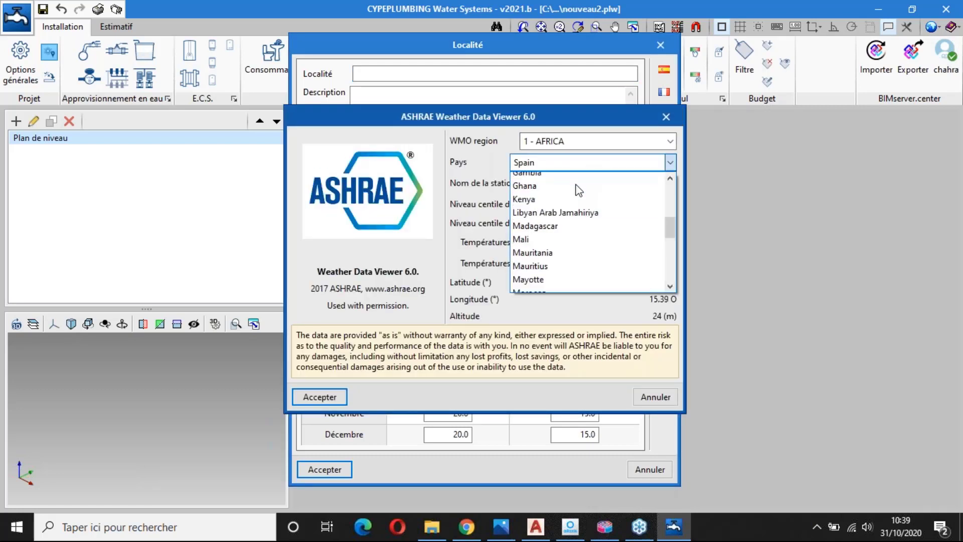
scroll(578, 190, "up", 4)
scroll(579, 191, "up", 5)
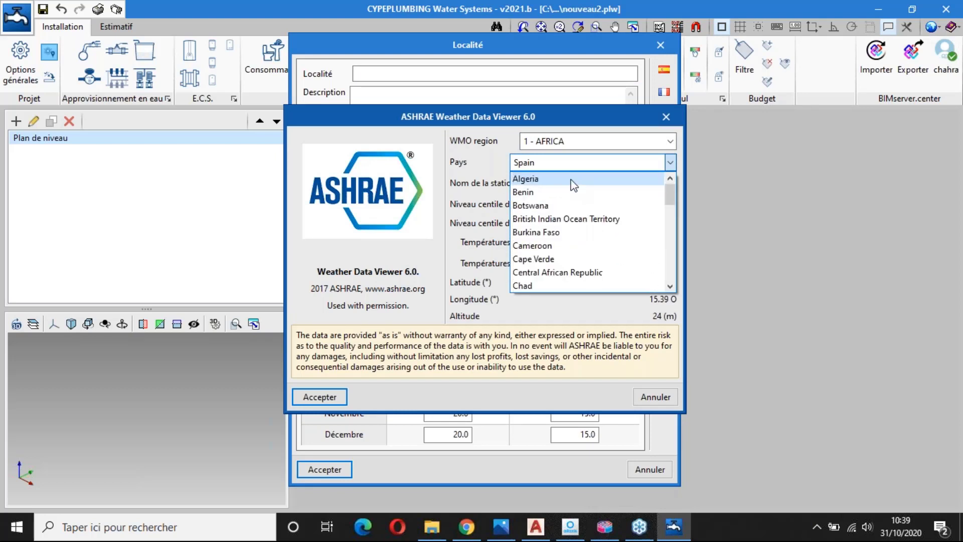
left_click(579, 179)
Step: Load the DAR EL BEIDA station's weather data into the locality and close the locality settings
left_click(576, 183)
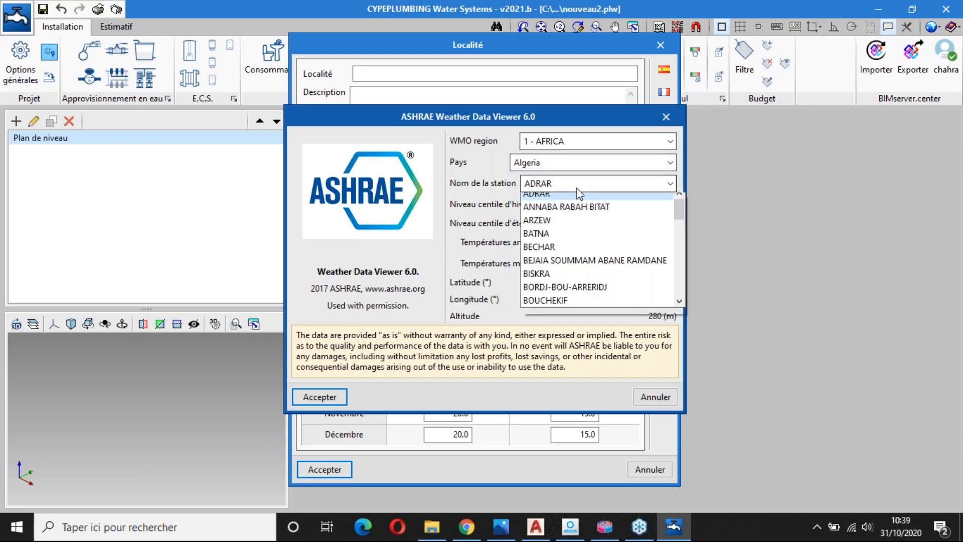
scroll(577, 261, "down", 2)
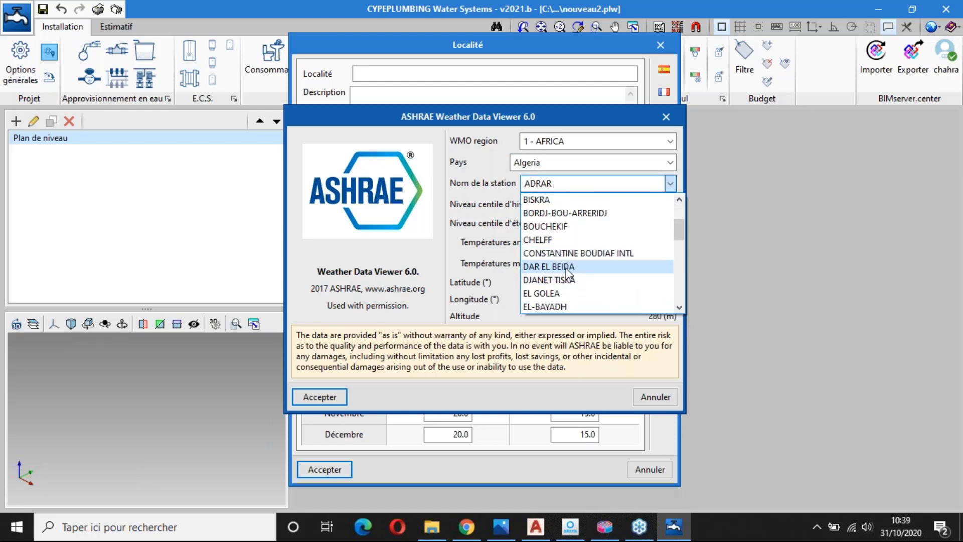
left_click(569, 267)
left_click(315, 399)
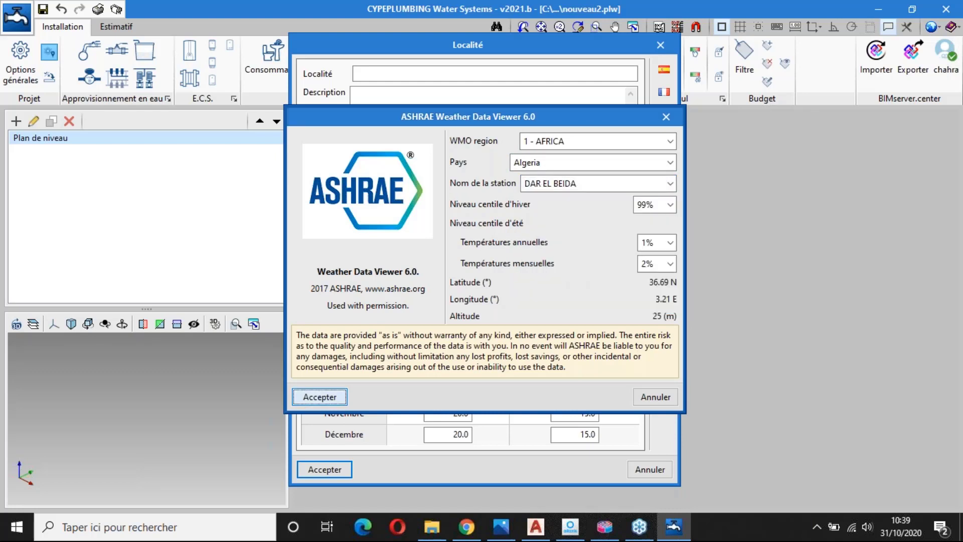
left_click(481, 307)
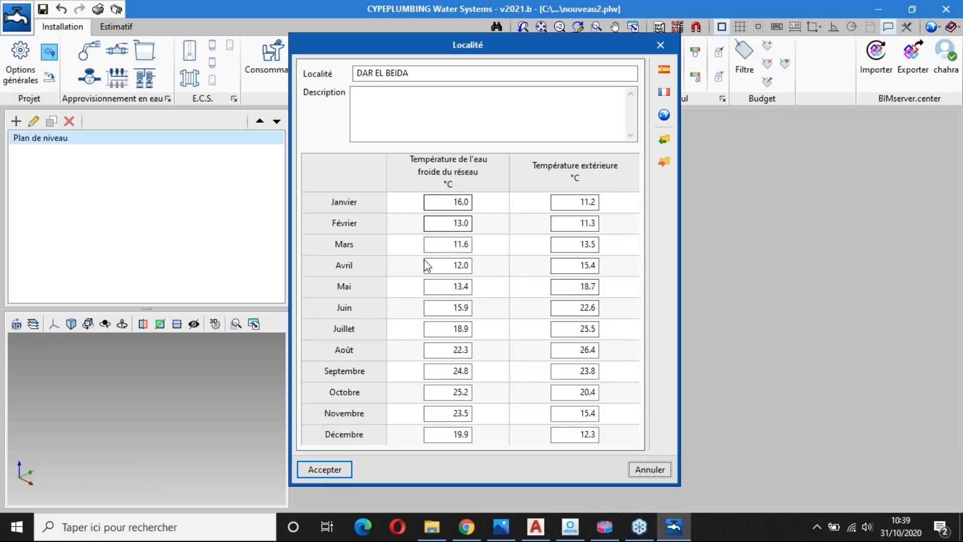
left_click(660, 45)
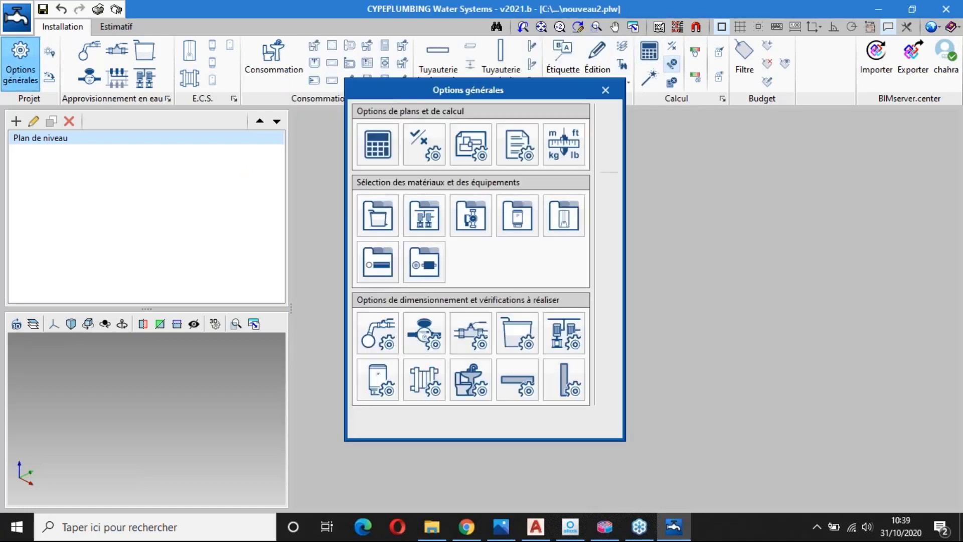
Step: Examine the Termo eléctrico and Acumulador para el servicio de A.C.S. storage water heater definitions in the general options
left_click(532, 228)
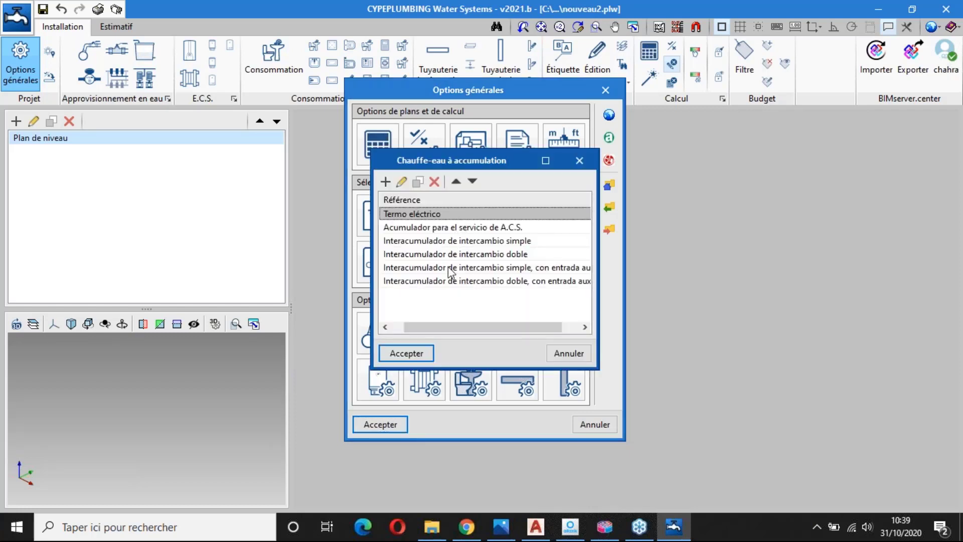
double_click(436, 214)
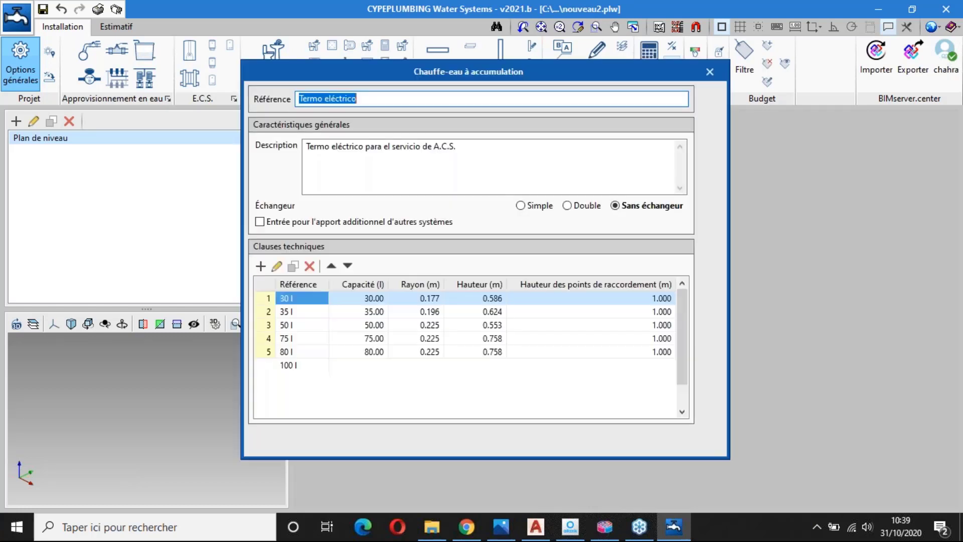
left_click(721, 70)
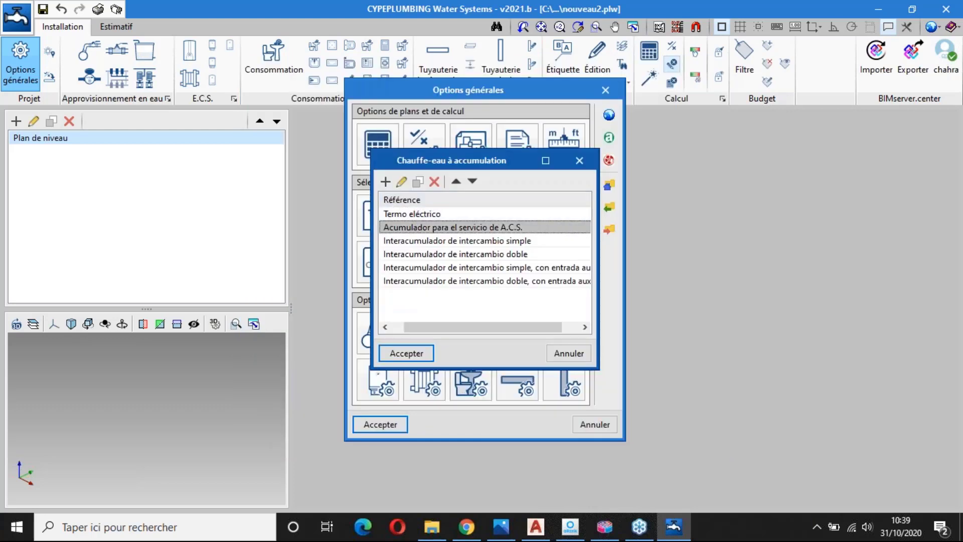
double_click(436, 227)
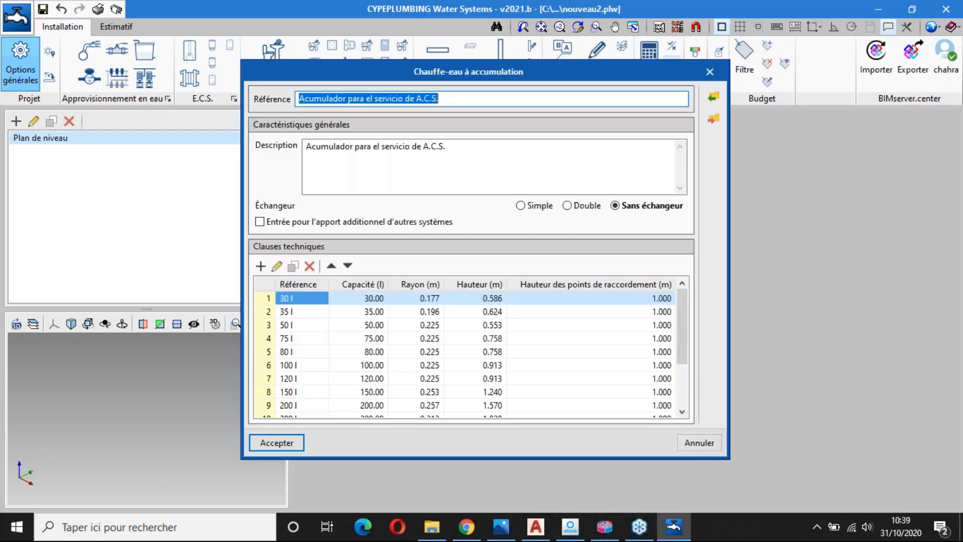
left_click(709, 72)
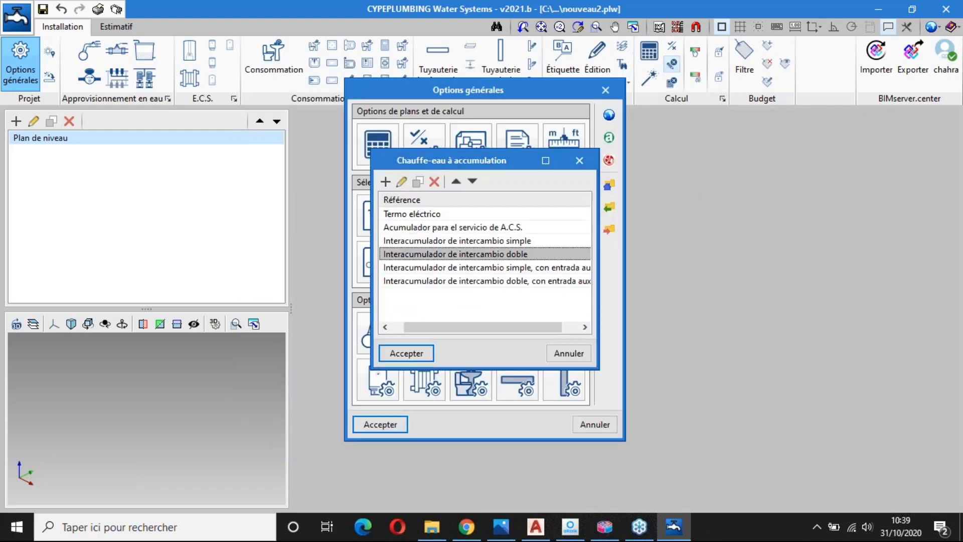
Step: Examine the Interacumulador de intercambio doble definitions, with and without auxiliary inlet, and leave the general options
double_click(436, 254)
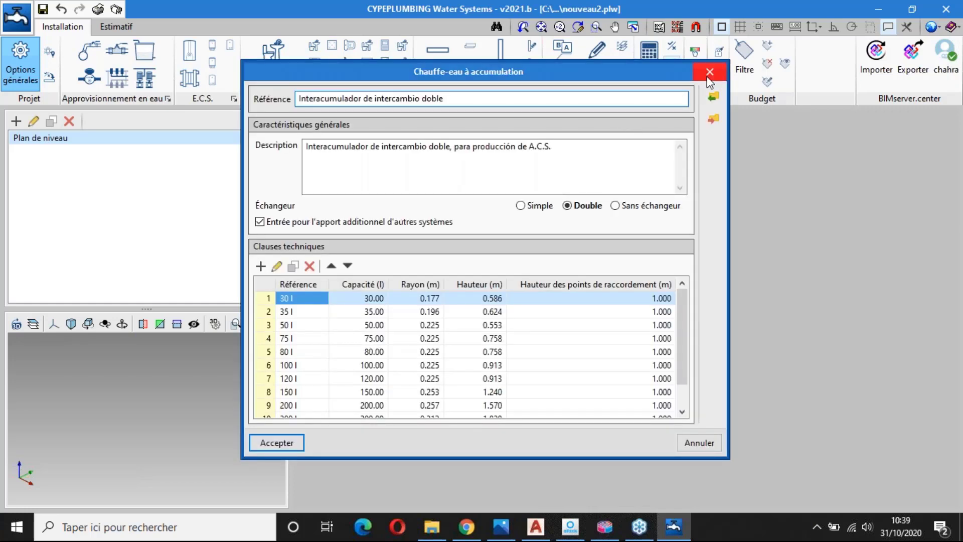
left_click(709, 72)
left_click(506, 281)
double_click(505, 280)
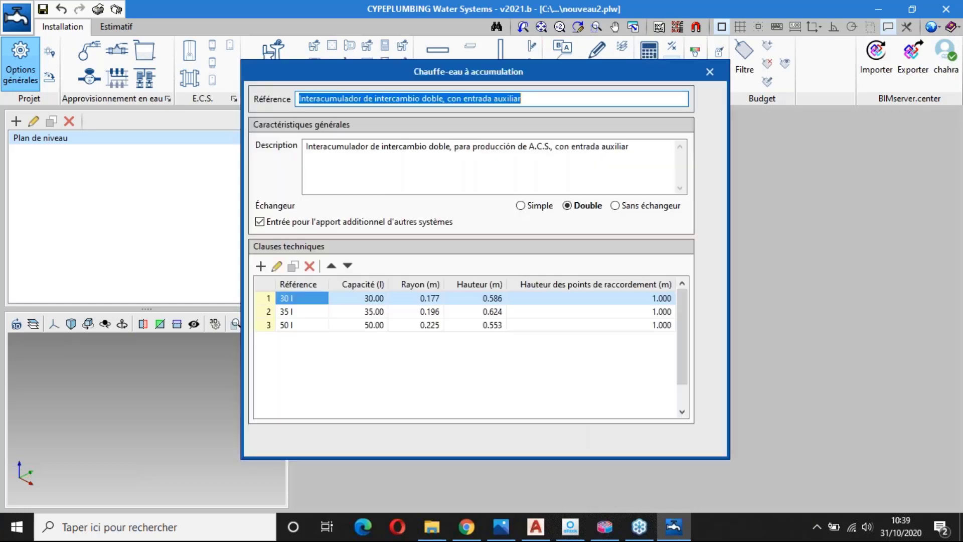
left_click(707, 74)
left_click(587, 164)
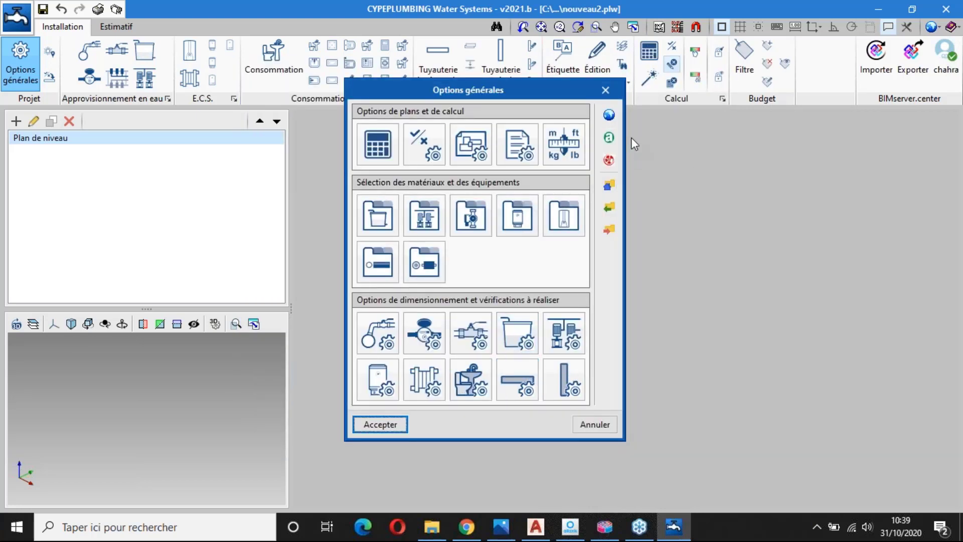
left_click(605, 92)
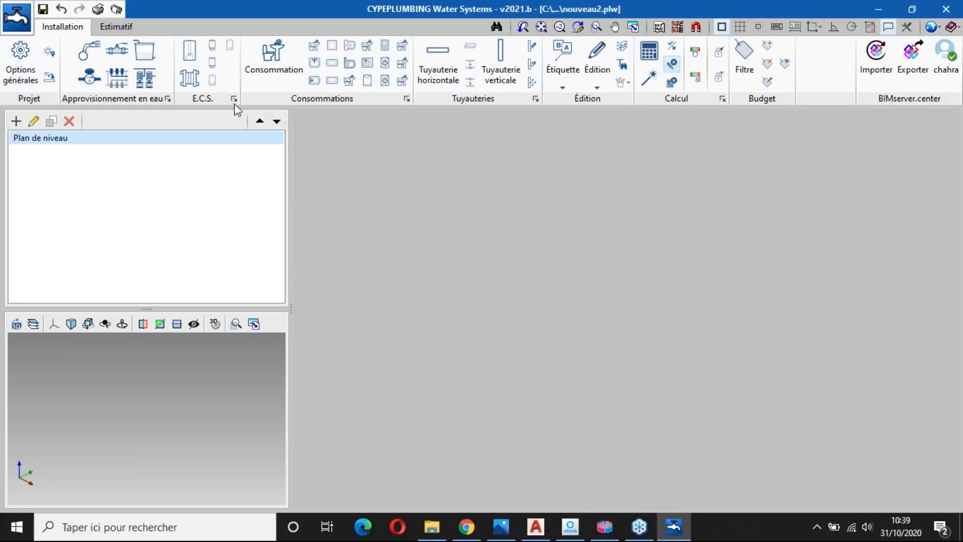
Step: Open the hot water production settings and look at the sizes available for the Termo eléctrico storage heater
left_click(191, 55)
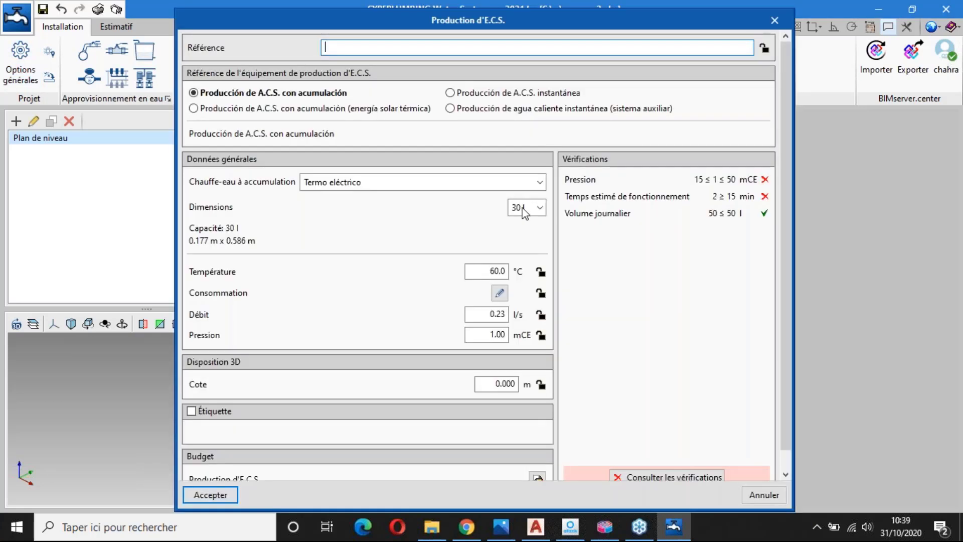
left_click(526, 210)
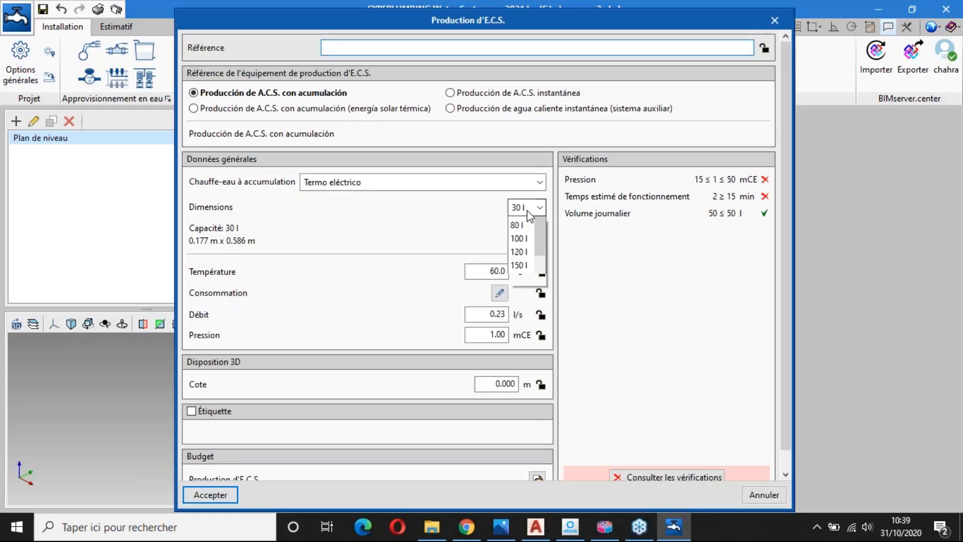
left_click(529, 212)
Step: Add a Cafeterías daily demand of 4.00 units to the storage heater's consumption
left_click(496, 297)
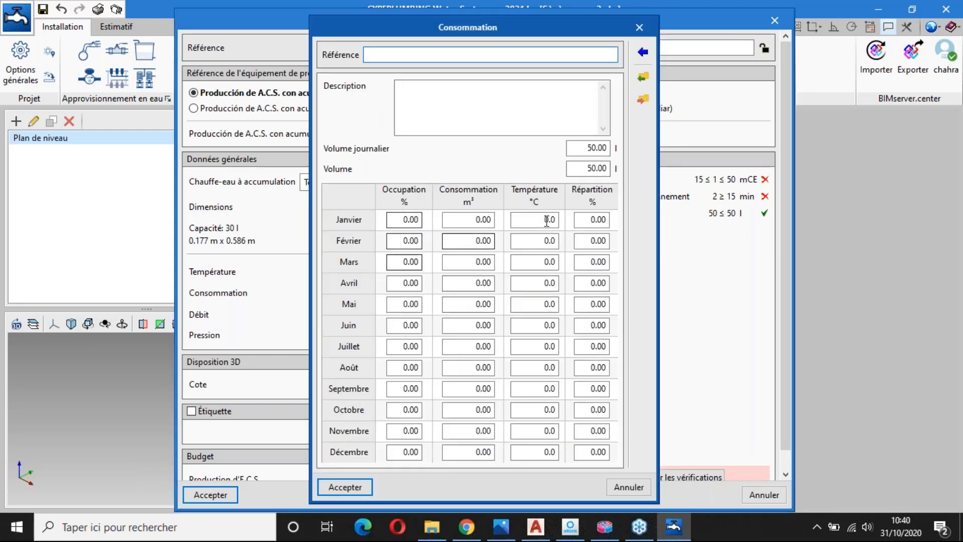
left_click(643, 52)
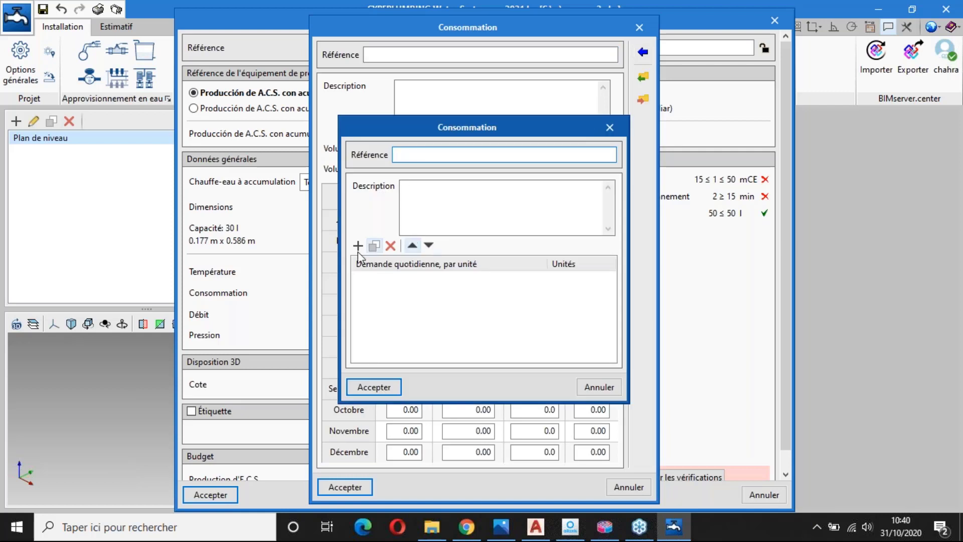
left_click(357, 246)
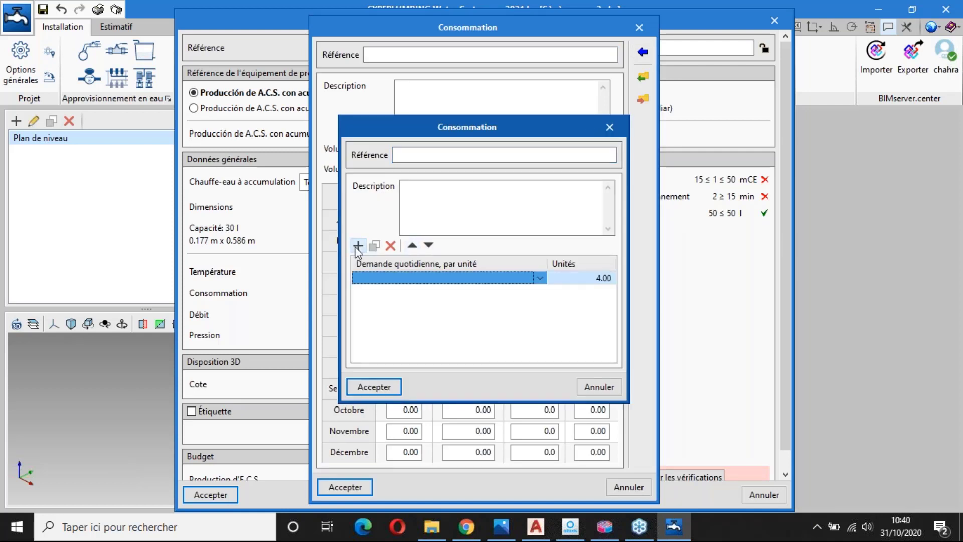
left_click(543, 278)
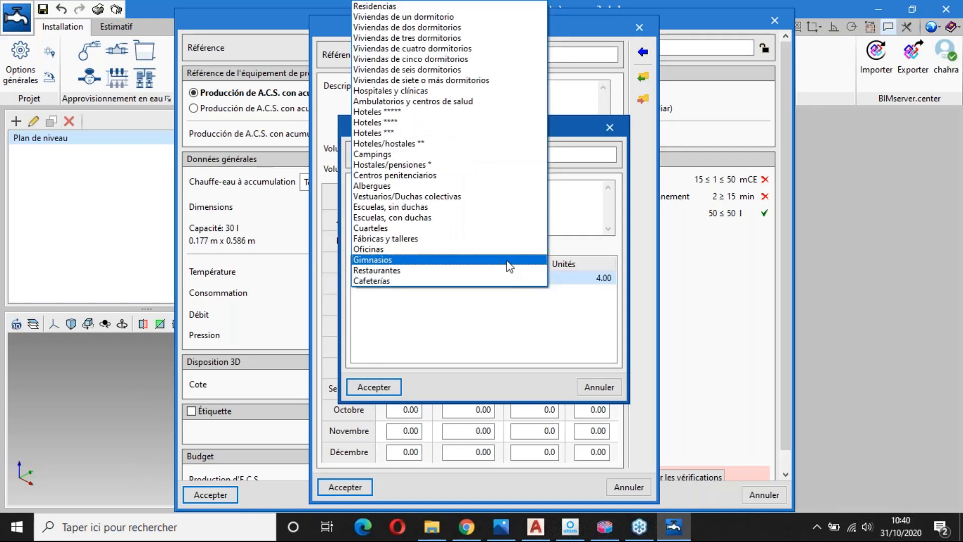
left_click(503, 280)
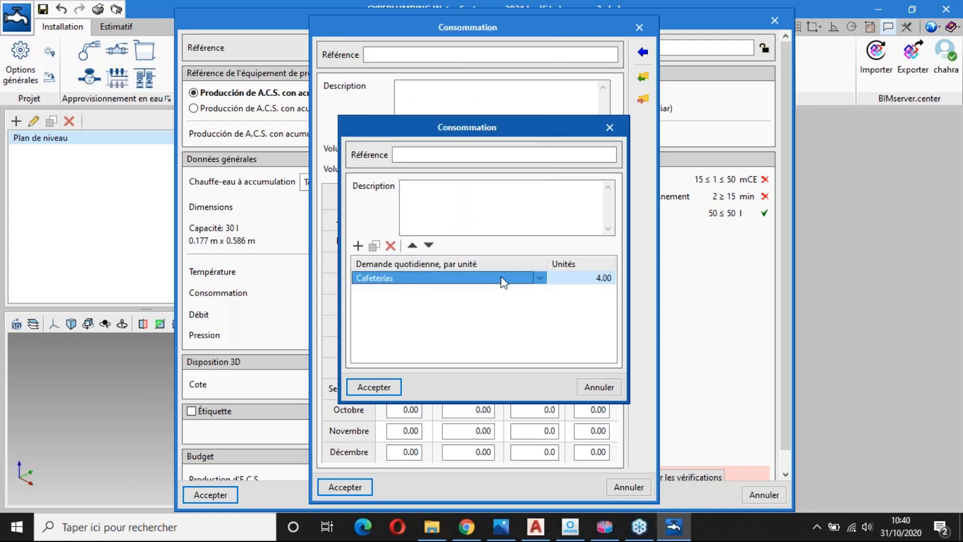
left_click(393, 390)
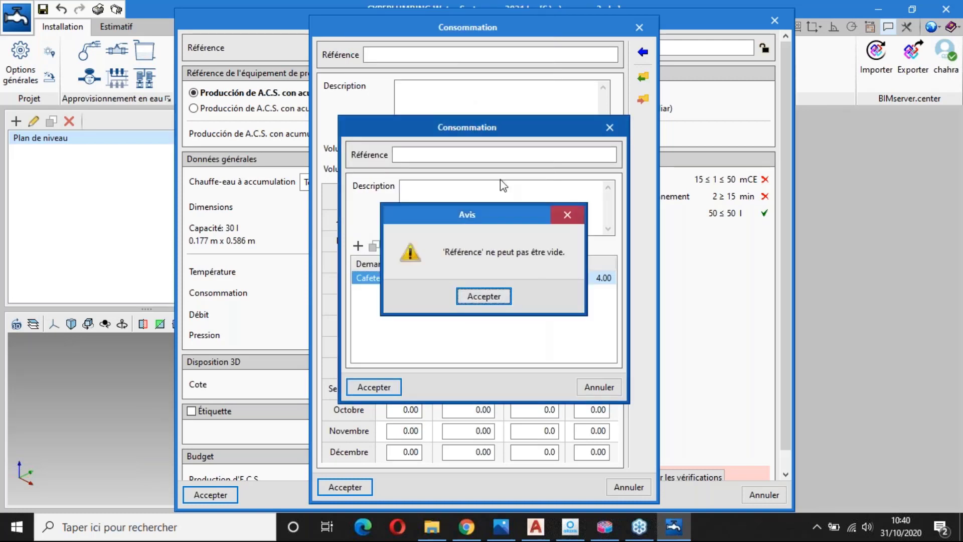
Step: Give the consumption the reference cafeteria, generate its monthly values and close the consumption data
key("Return")
left_click(471, 154)
type("cafe")
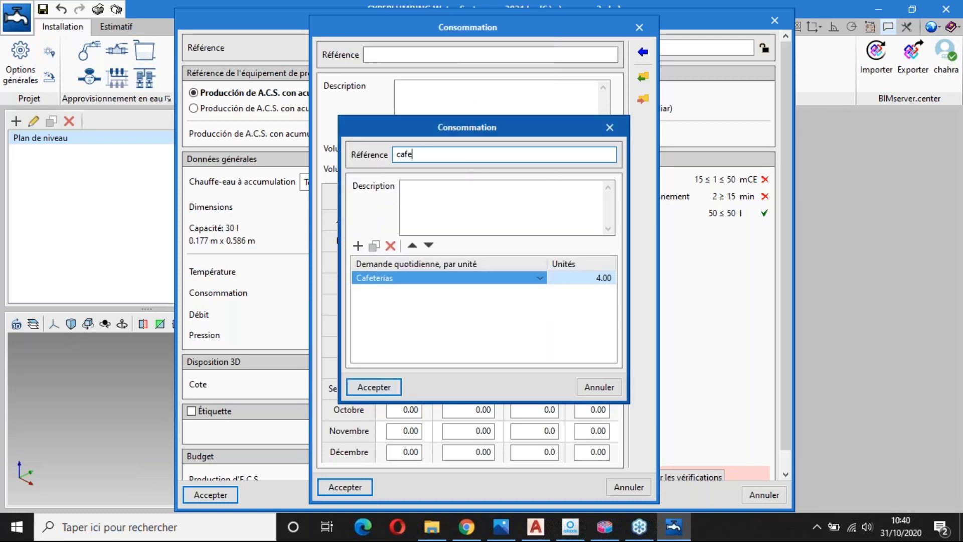
type("teria")
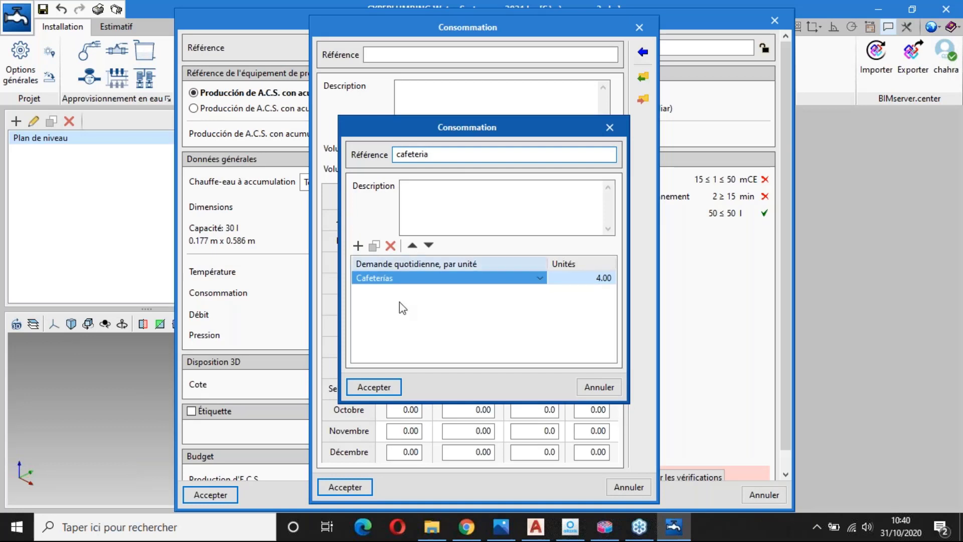
left_click(382, 387)
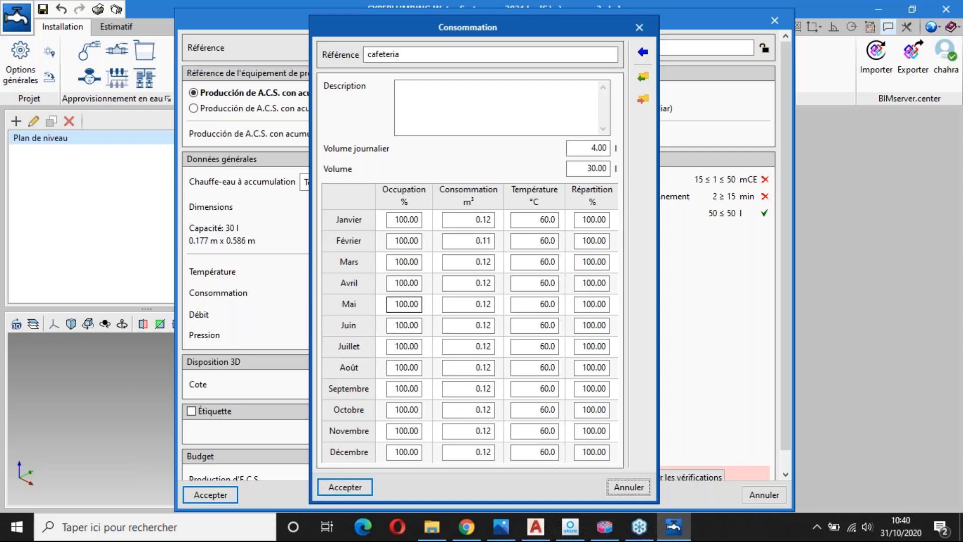
double_click(407, 58)
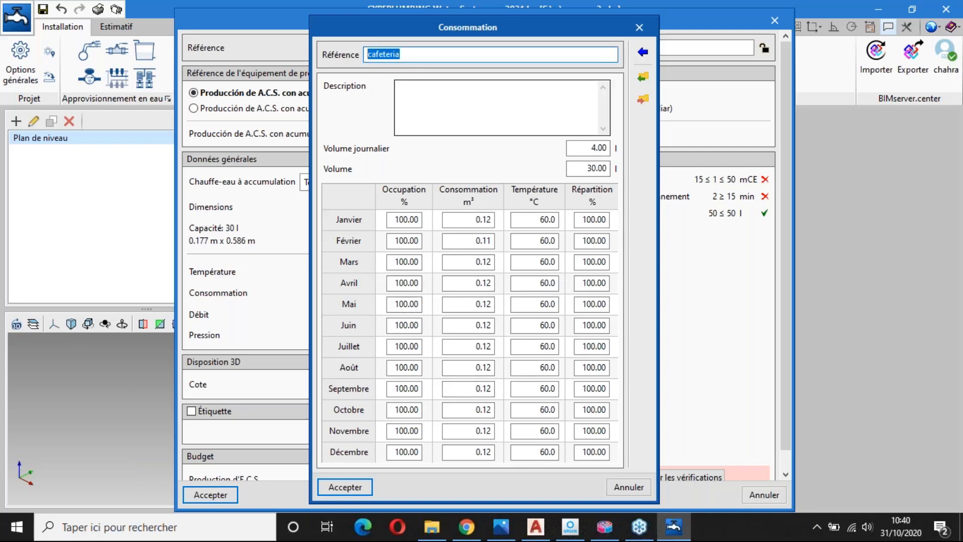
left_click(637, 30)
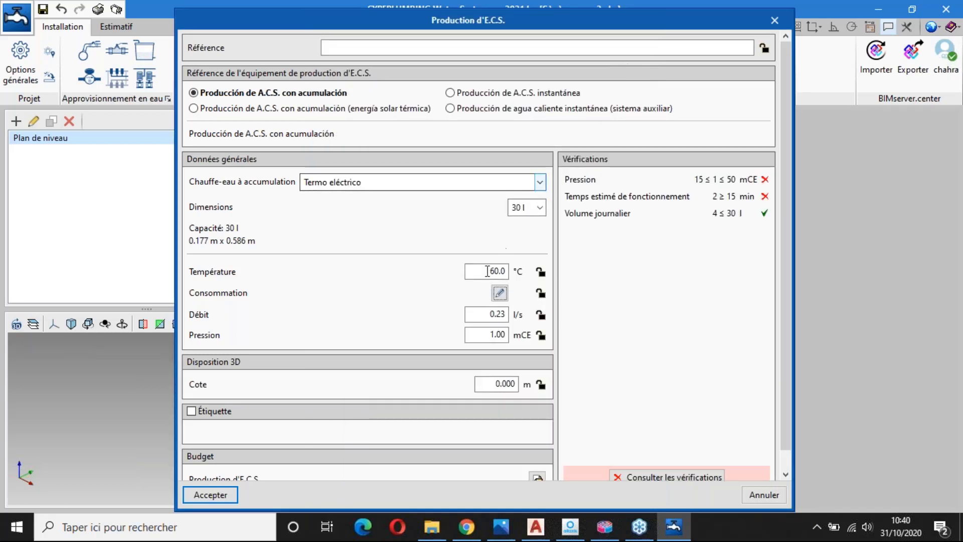
Step: Inspect the heater's temperature, flow rate and pressure settings, and leave hot water production without placing equipment
double_click(487, 271)
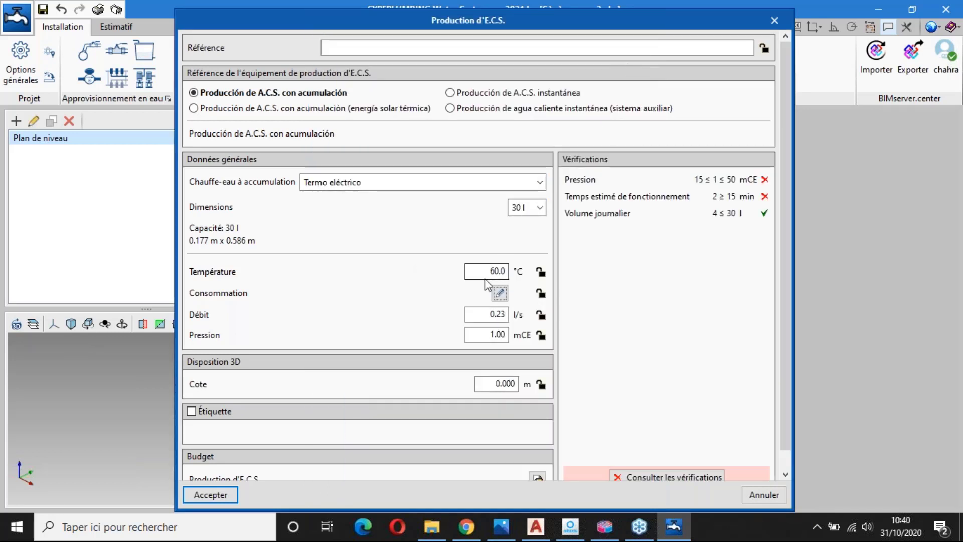
left_click(477, 312)
left_click(472, 334)
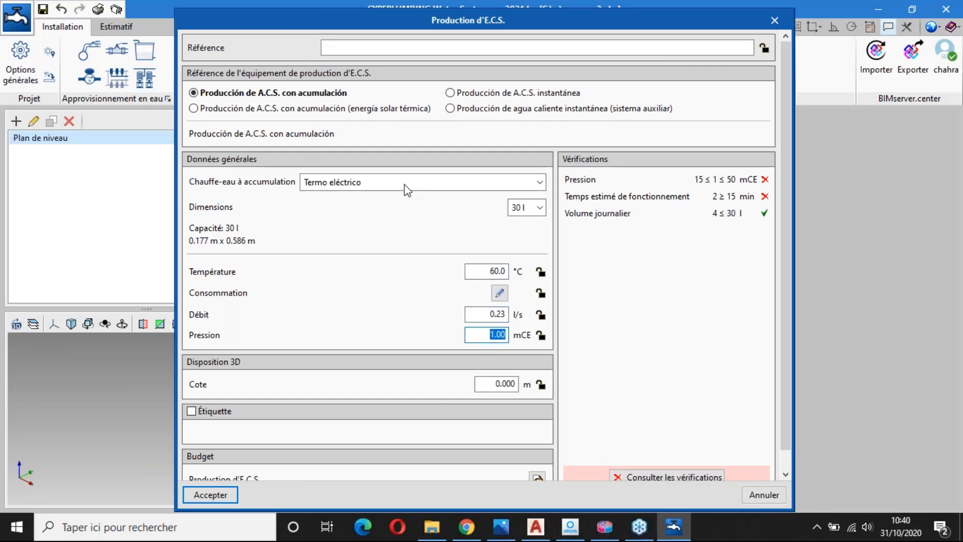
left_click(774, 20)
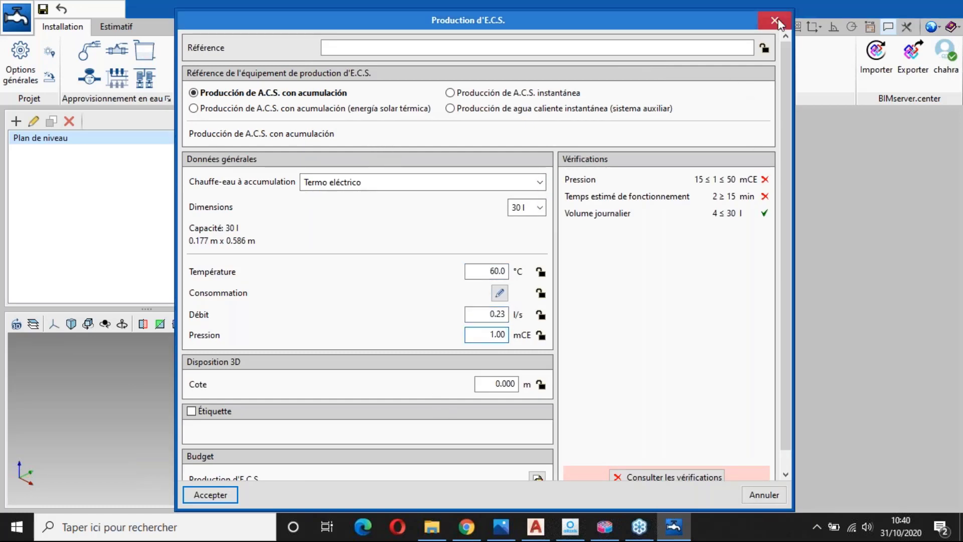
Step: Open the pumping system settings, consult the verification report for the Grupo de presión, and leave without placing equipment
left_click(136, 74)
left_click(322, 165)
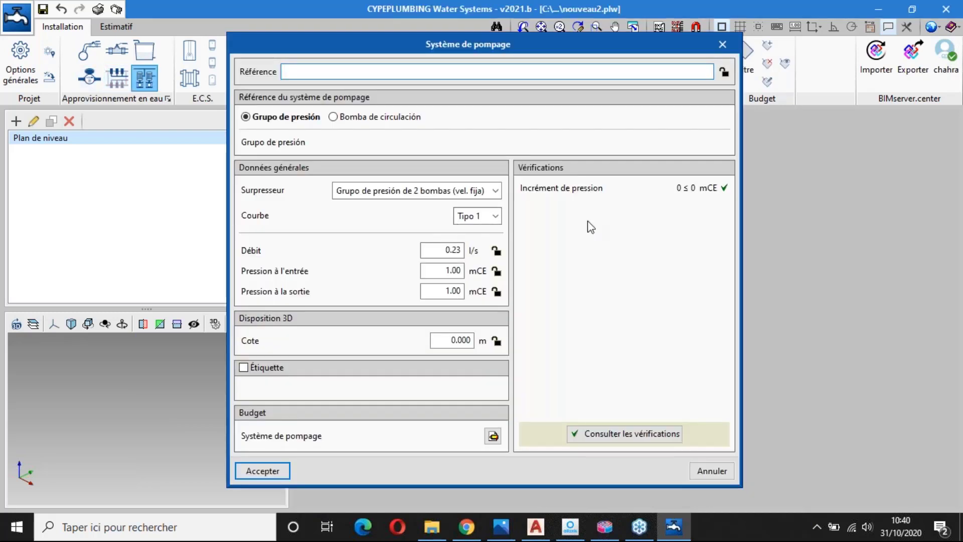
left_click(656, 432)
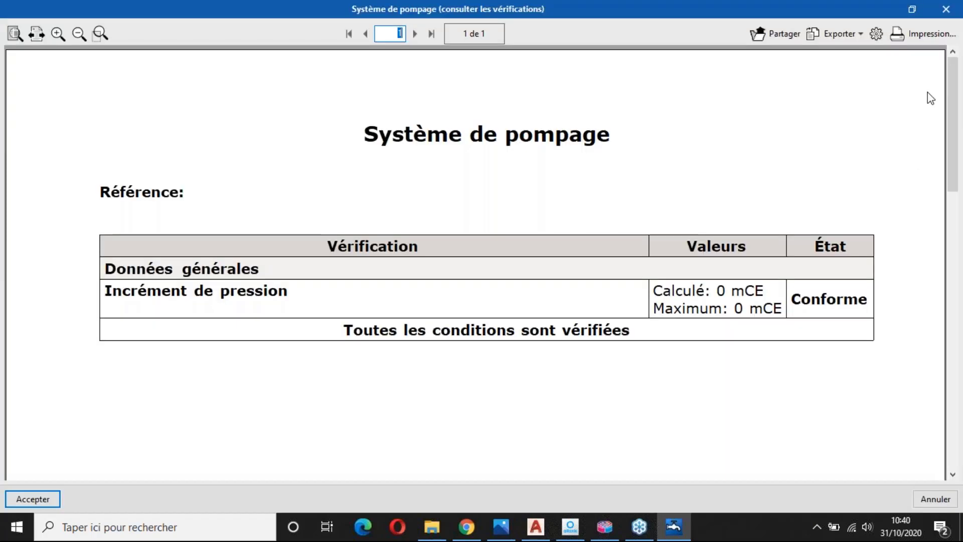
left_click(941, 15)
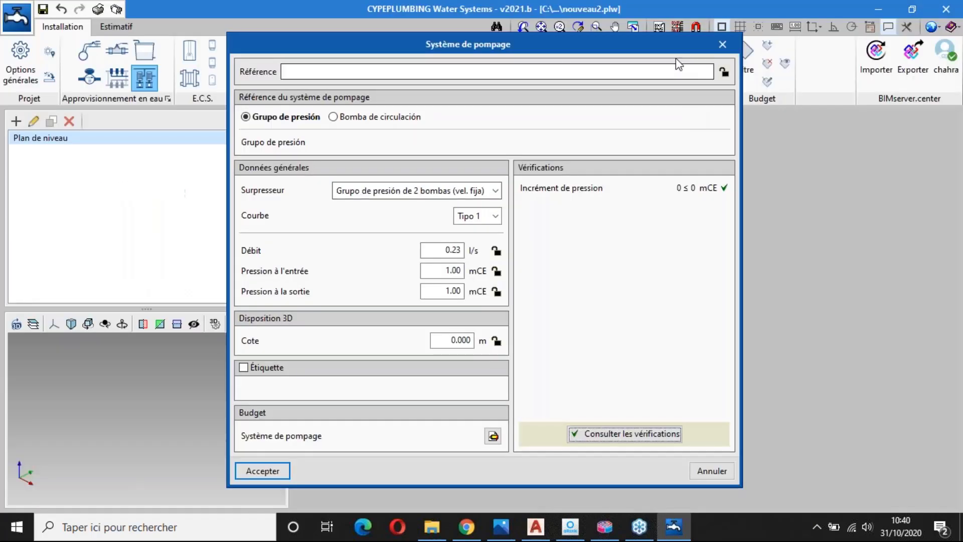
left_click(718, 43)
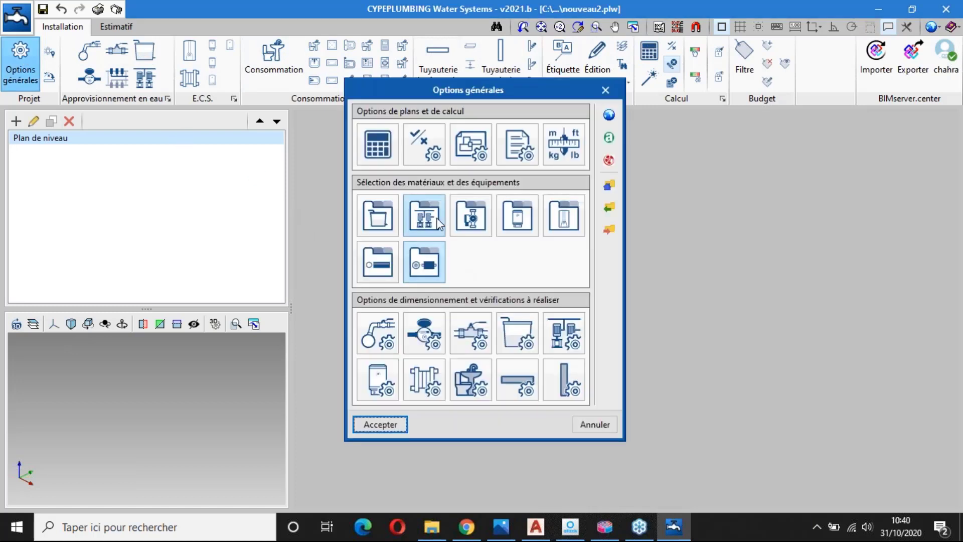
Step: Open the Tipo 1 flow/pressure curve of the two-pump booster from the equipment library in the general options
left_click(438, 223)
double_click(482, 212)
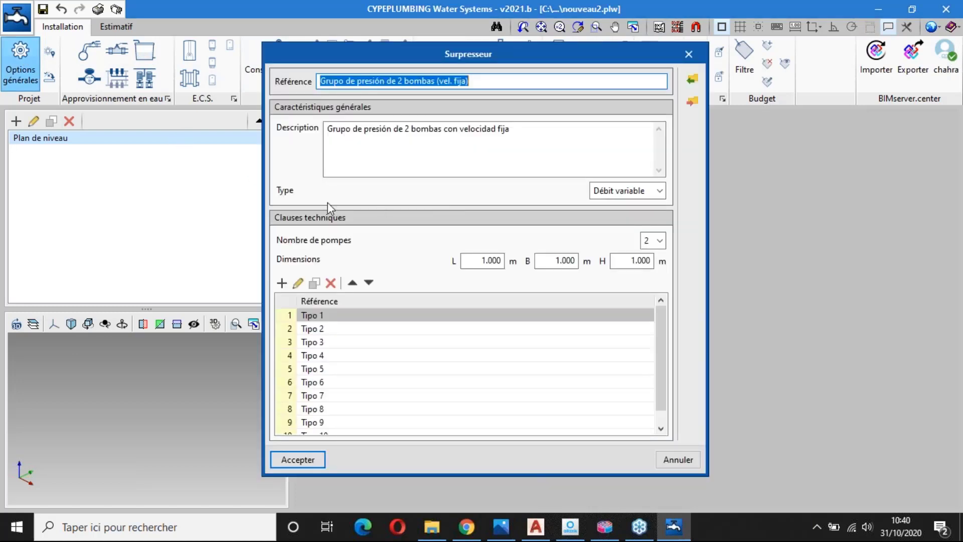
double_click(350, 316)
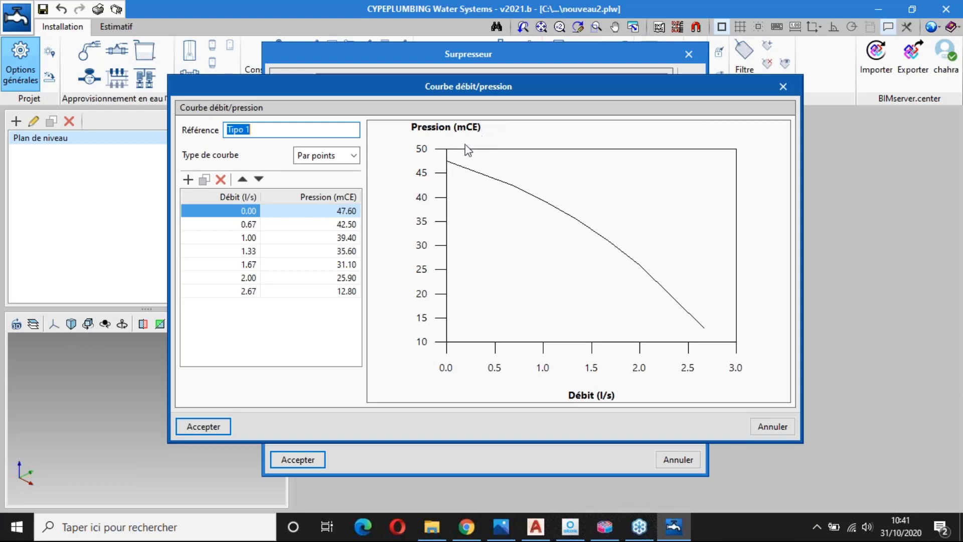
Step: Examine the flow and pressure points of the Tipo 1 curve, and leave the booster library without changes
left_click(300, 224)
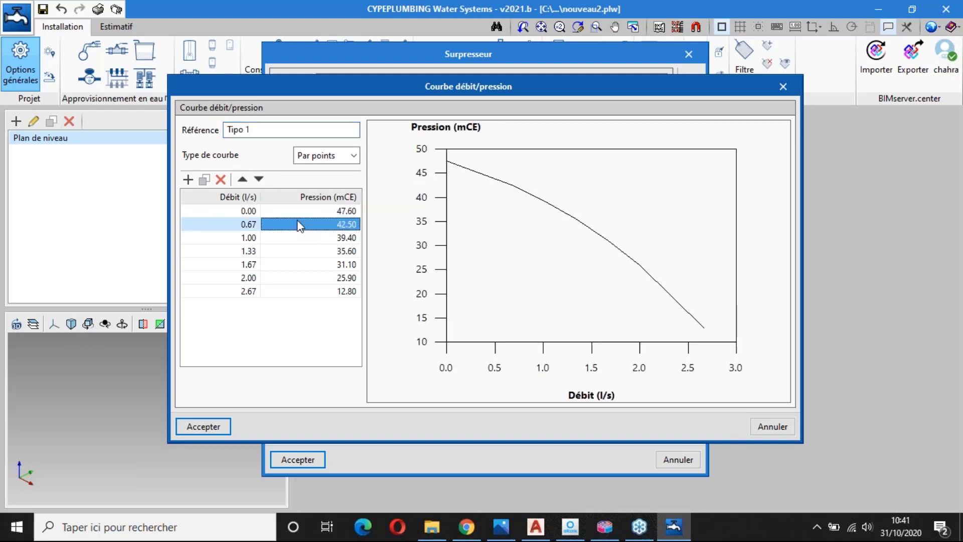
left_click(297, 240)
left_click(292, 251)
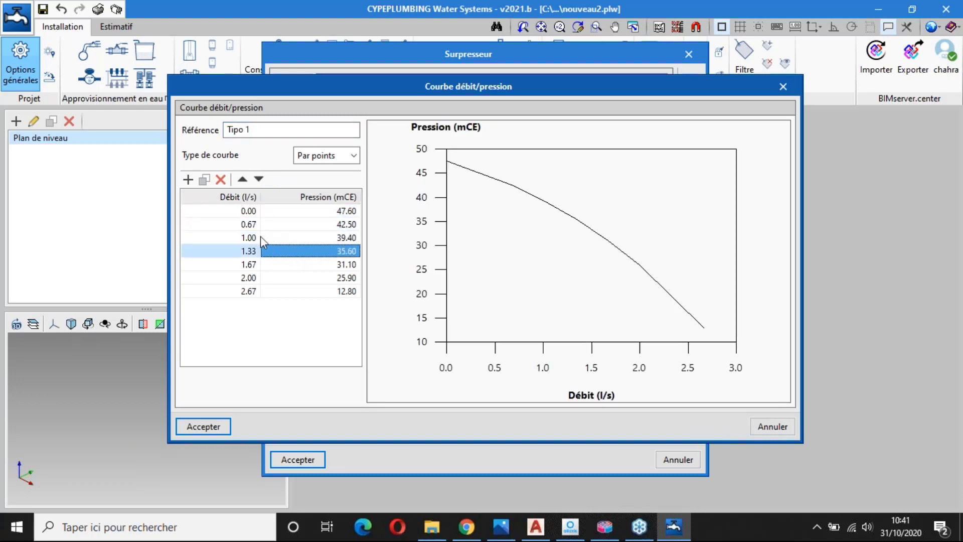
left_click(239, 241)
left_click(246, 250)
left_click(245, 264)
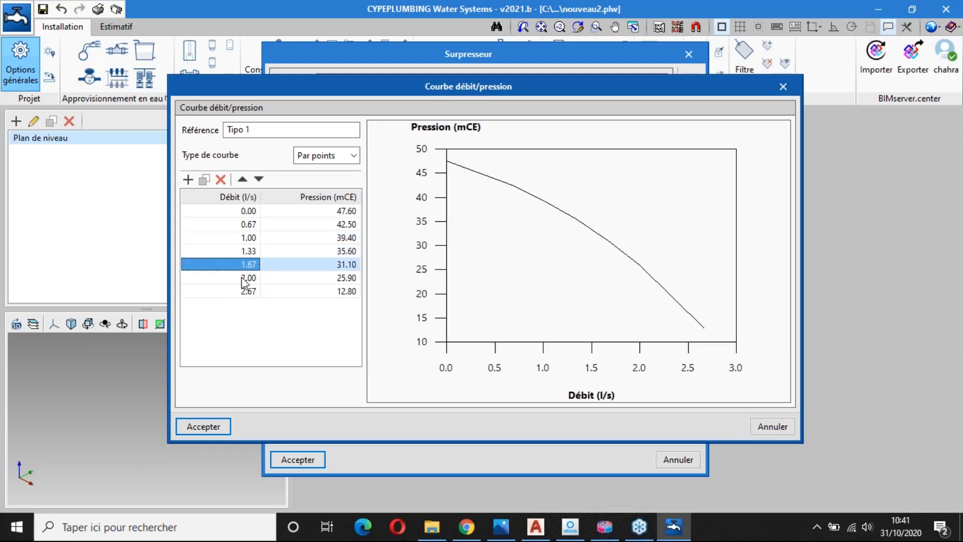
left_click(245, 278)
left_click(247, 291)
left_click(247, 210)
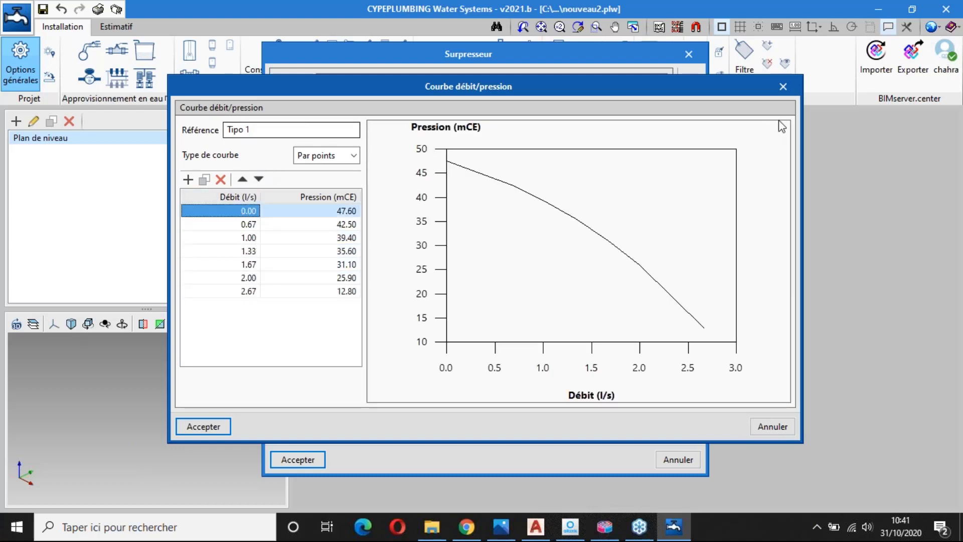
left_click(781, 87)
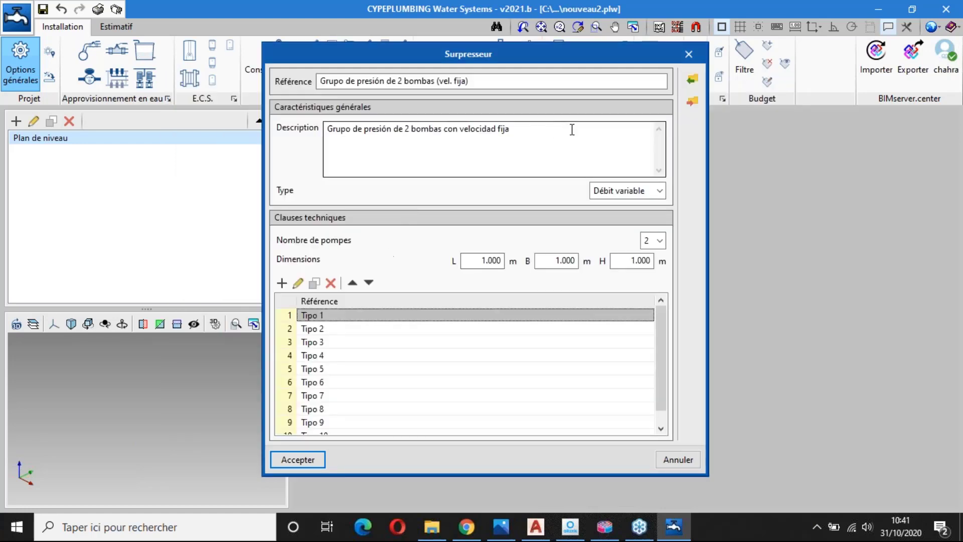
left_click(684, 54)
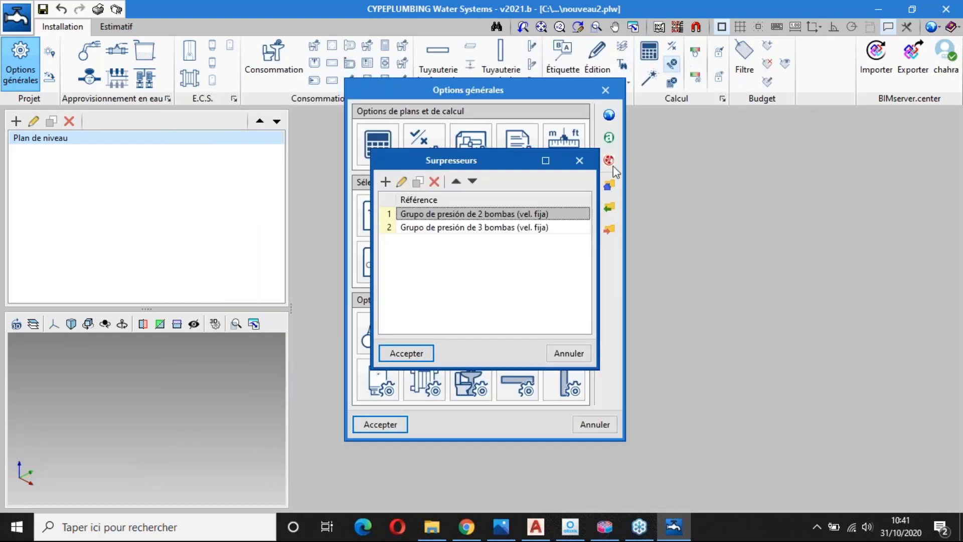
left_click(579, 160)
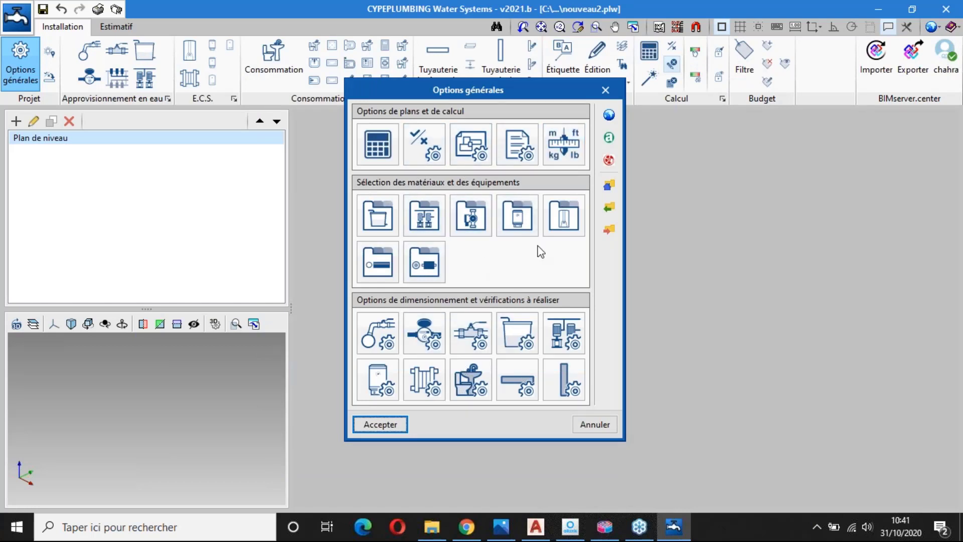
Step: View the Nueva Terrain product information and the NF DTU 60.11 configuration description, and leave the general options without importing anything
left_click(609, 160)
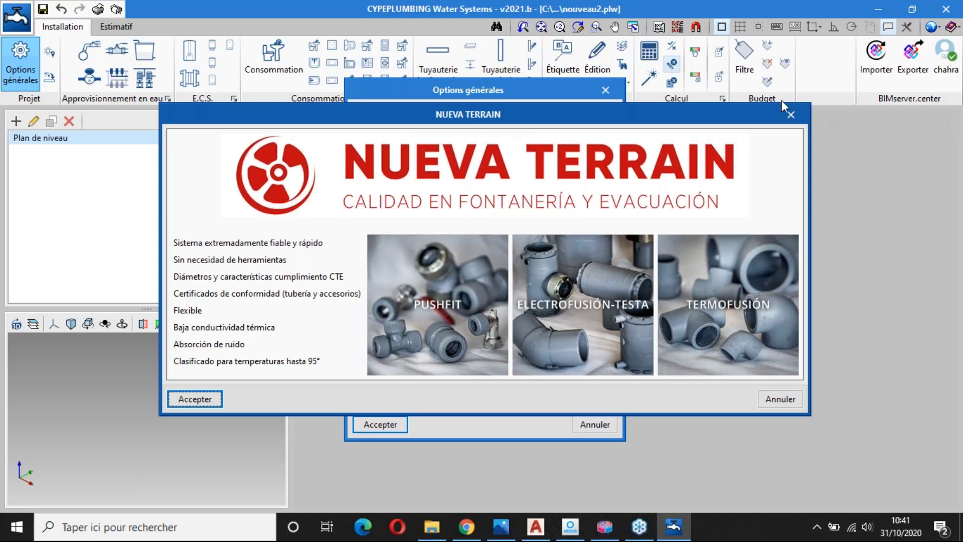
left_click(791, 116)
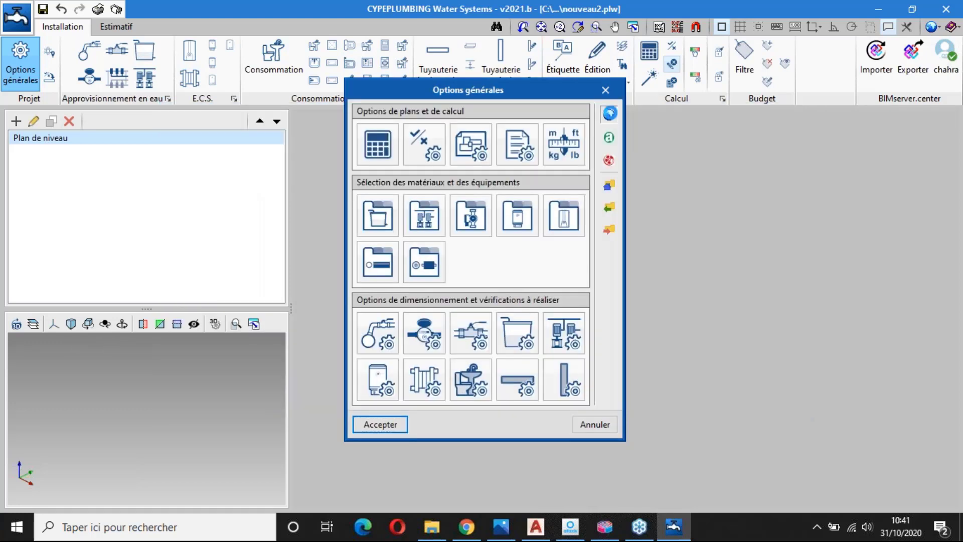
left_click(609, 115)
left_click(137, 159)
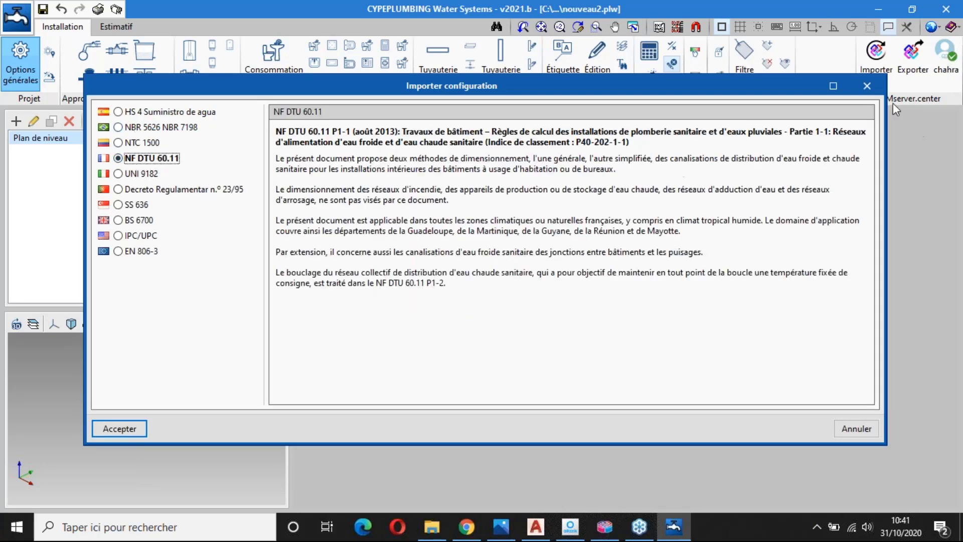
left_click(867, 86)
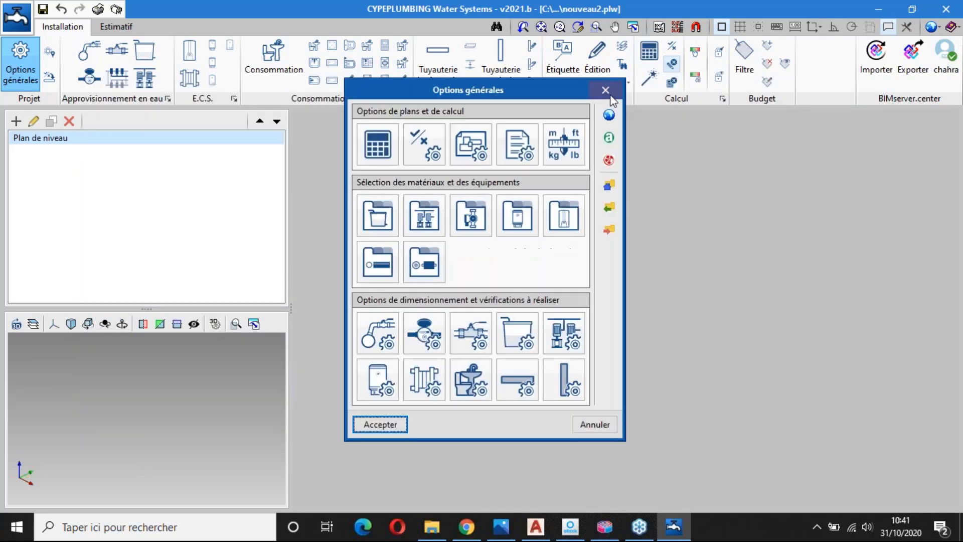
left_click(607, 92)
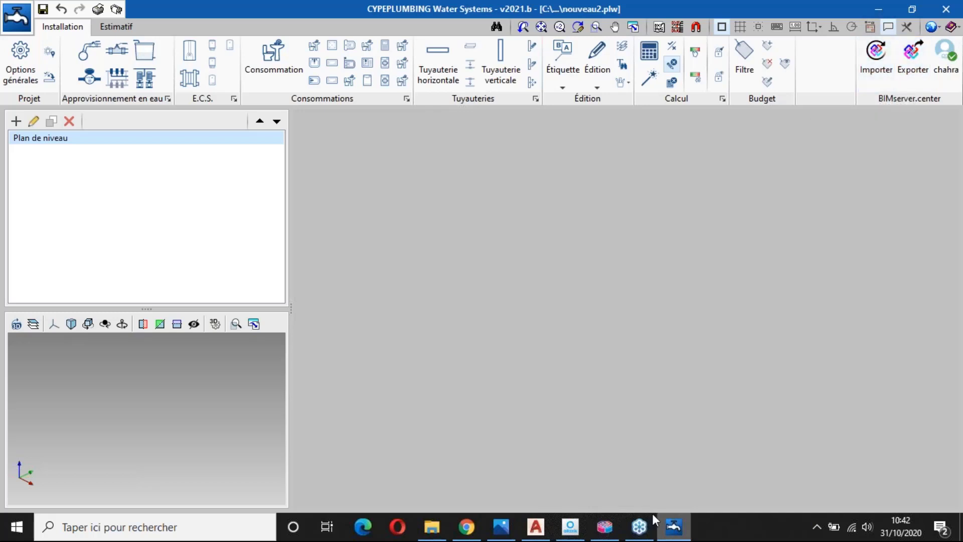
Step: Switch to Photos and enlarge the Open BIM workflow diagram to examine the exchanges through BIMserver.center
mouse_move(616, 521)
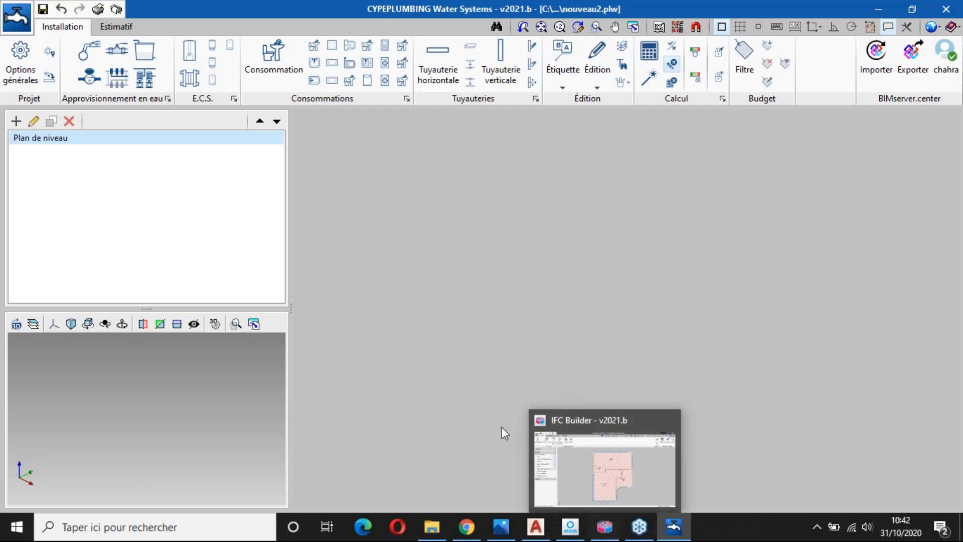
left_click(501, 526)
left_click(410, 39)
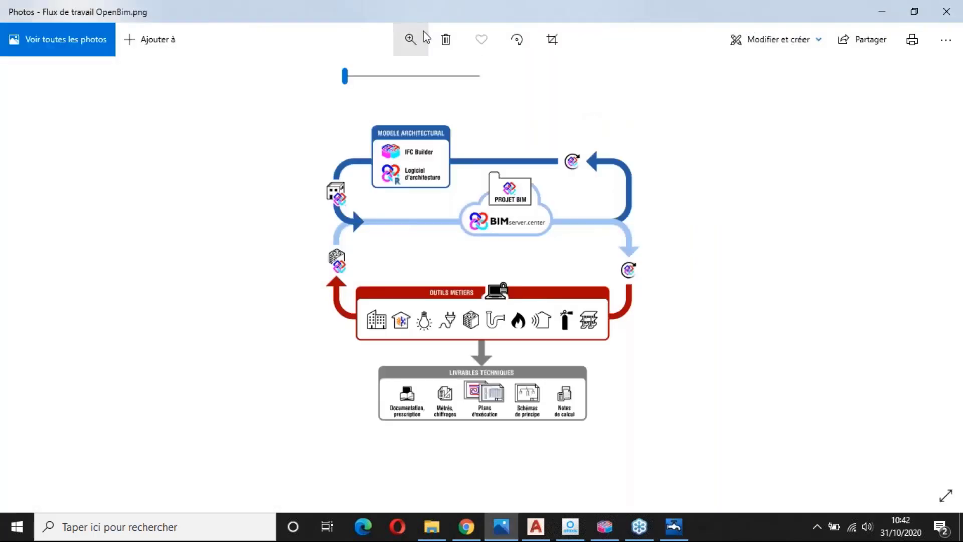
left_click_drag(349, 77, 363, 76)
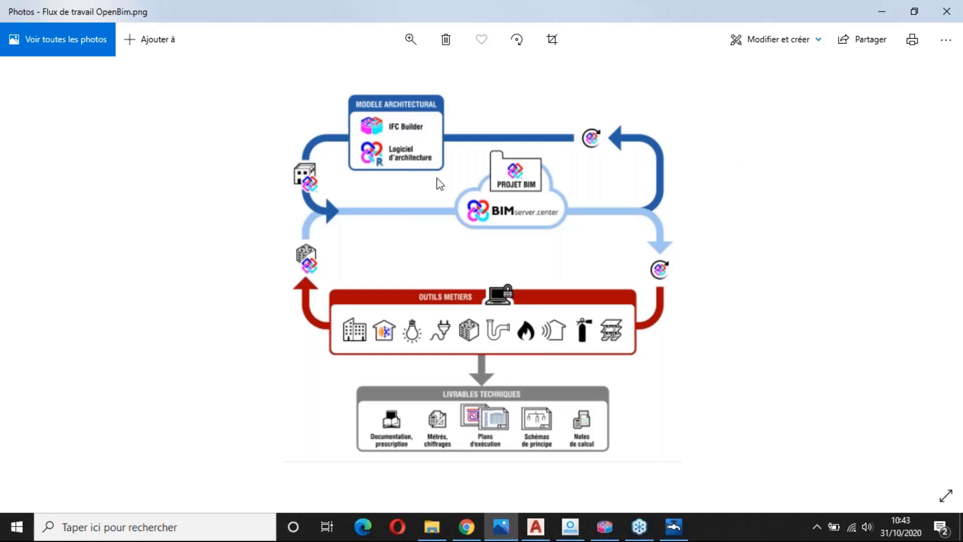
Step: Switch to IFC Builder, open a 3D view of all building levels and look at the façades from several sides
left_click(601, 537)
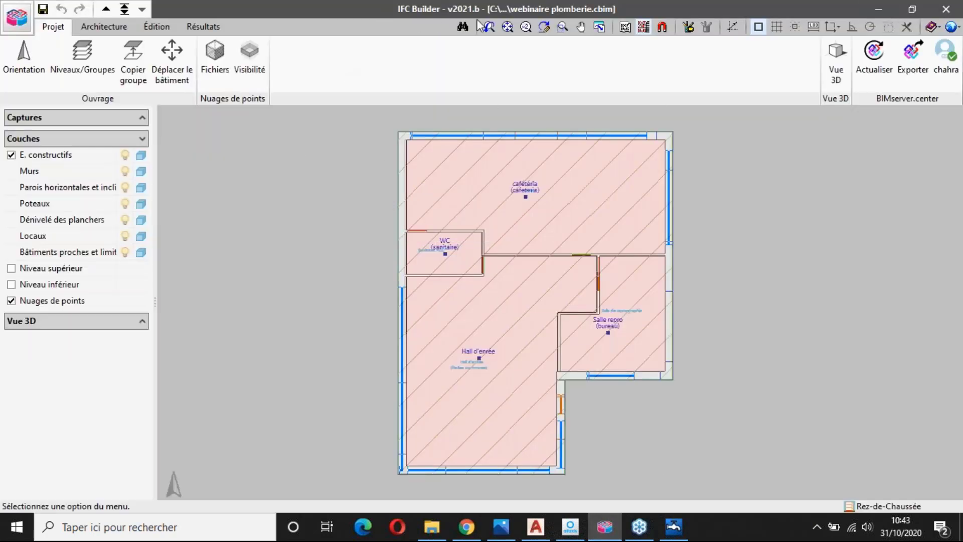
left_click(838, 74)
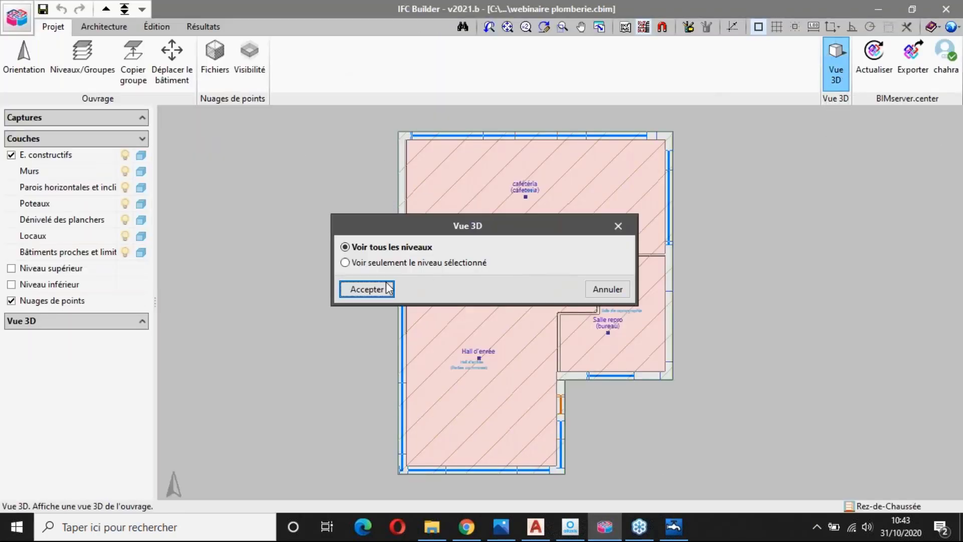
left_click(382, 286)
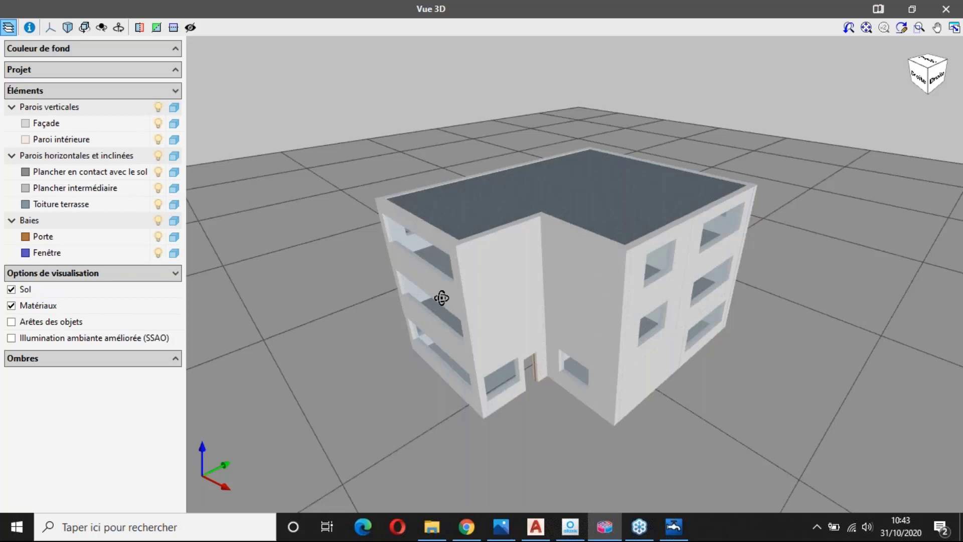
left_click_drag(442, 298, 870, 321)
Step: Display the shadows and sun path around the building, inspect them from another side, and close the 3D view
left_click(23, 358)
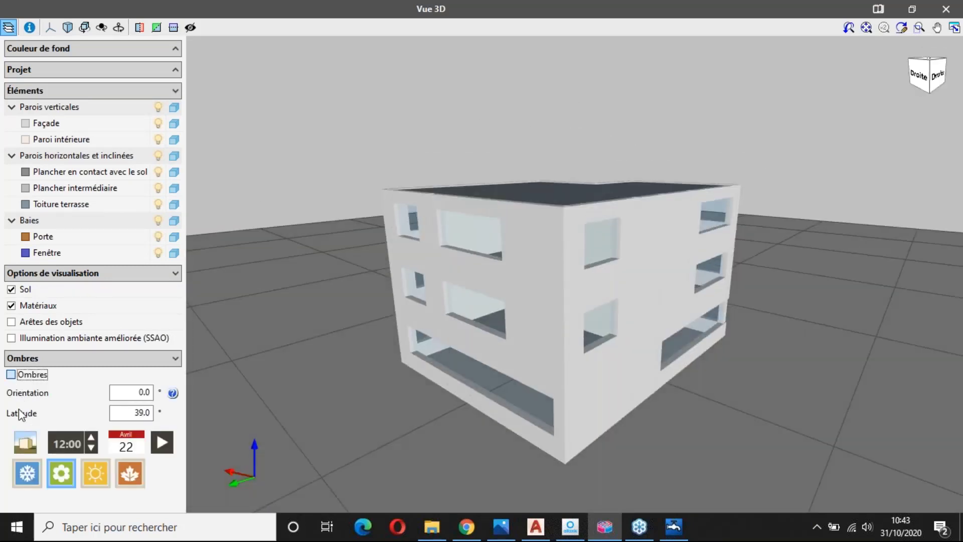
left_click(11, 374)
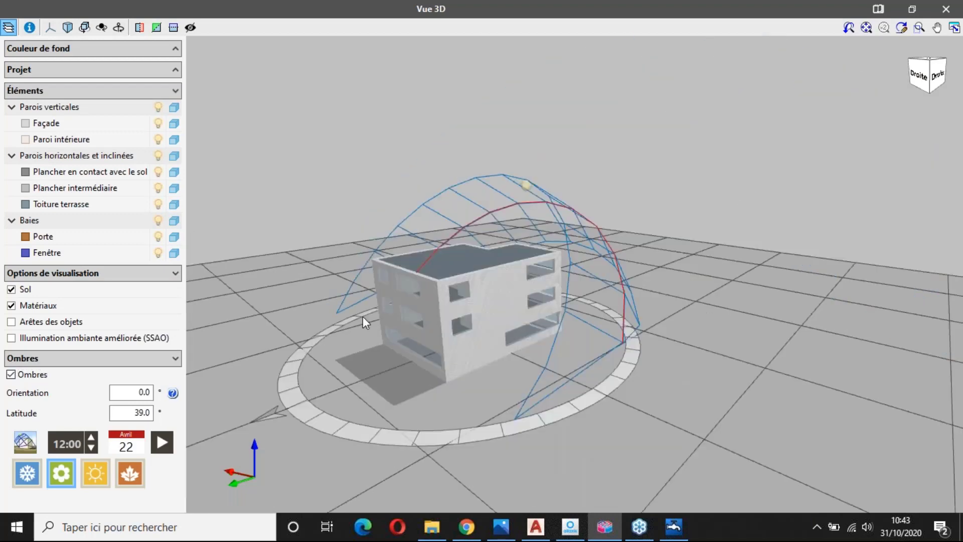
left_click_drag(366, 323, 472, 375)
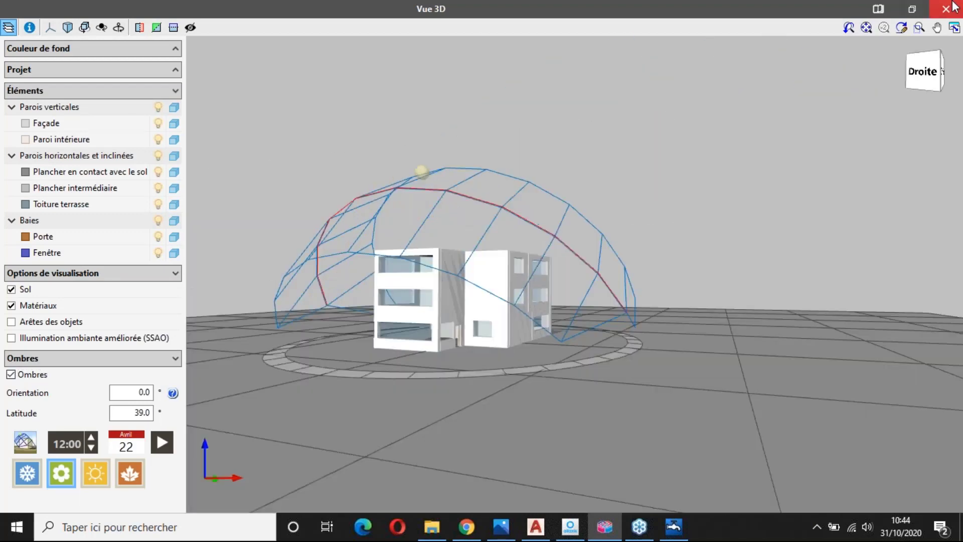
left_click(952, 3)
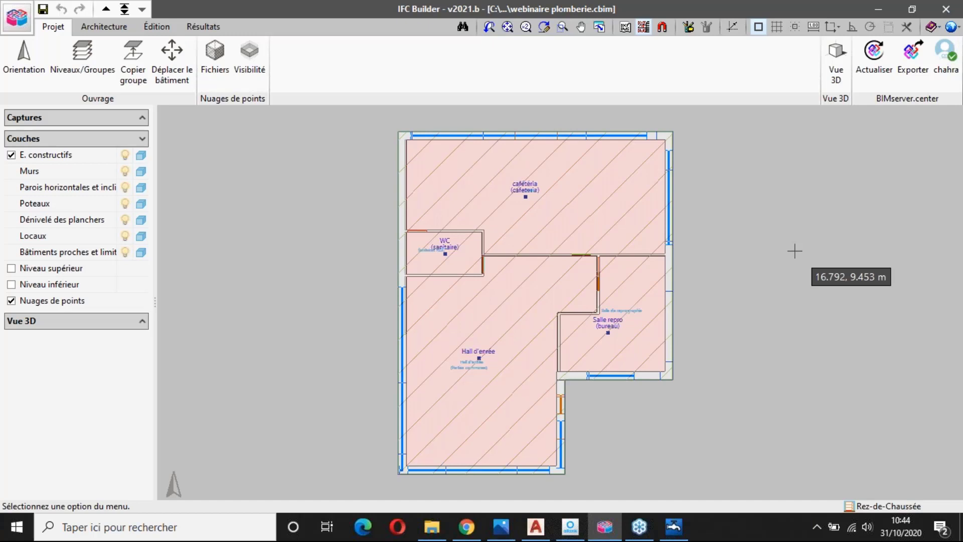
Step: Export the building as Modèle architectural in IFC format to the BIMserver.center project Webinaire Plomberie, including plan backgrounds and overwriting the existing file
left_click(919, 59)
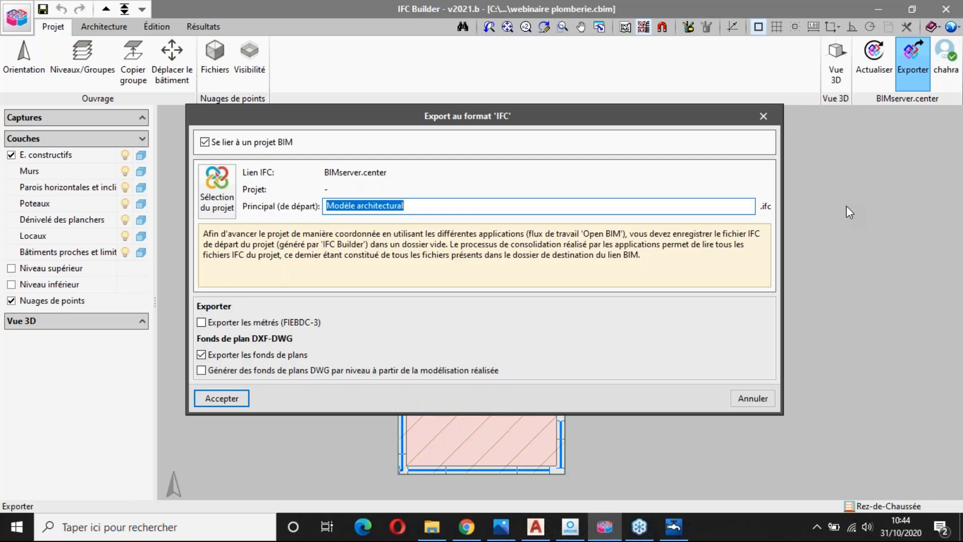
left_click(217, 207)
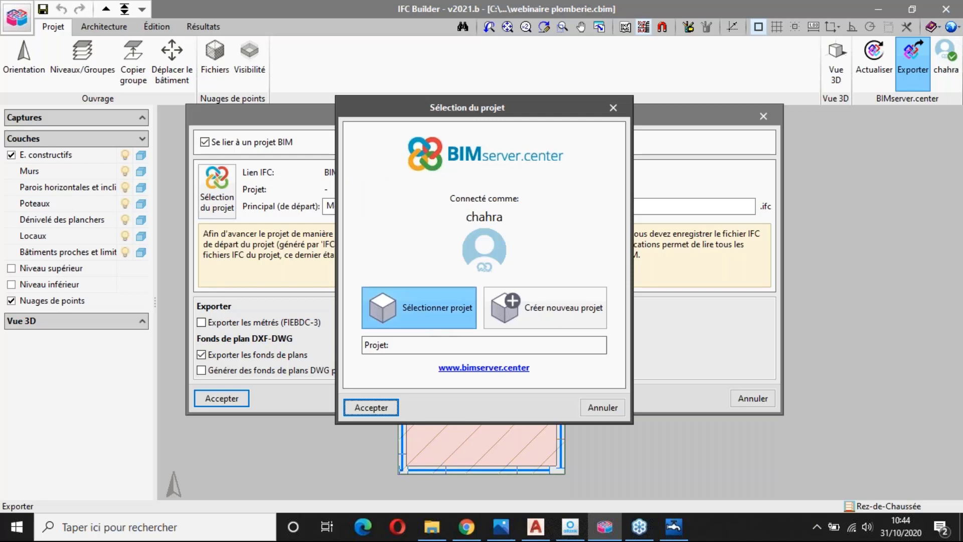
left_click(419, 307)
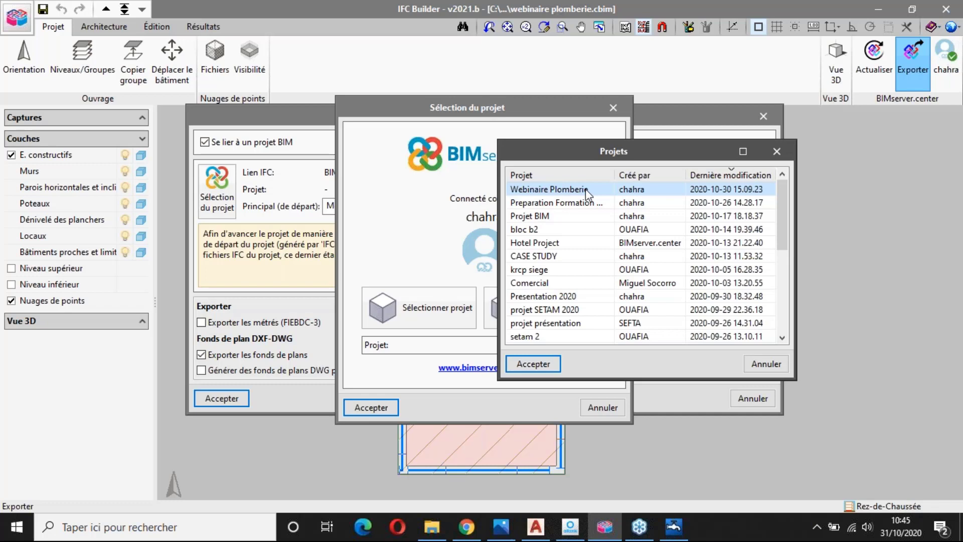
left_click(532, 369)
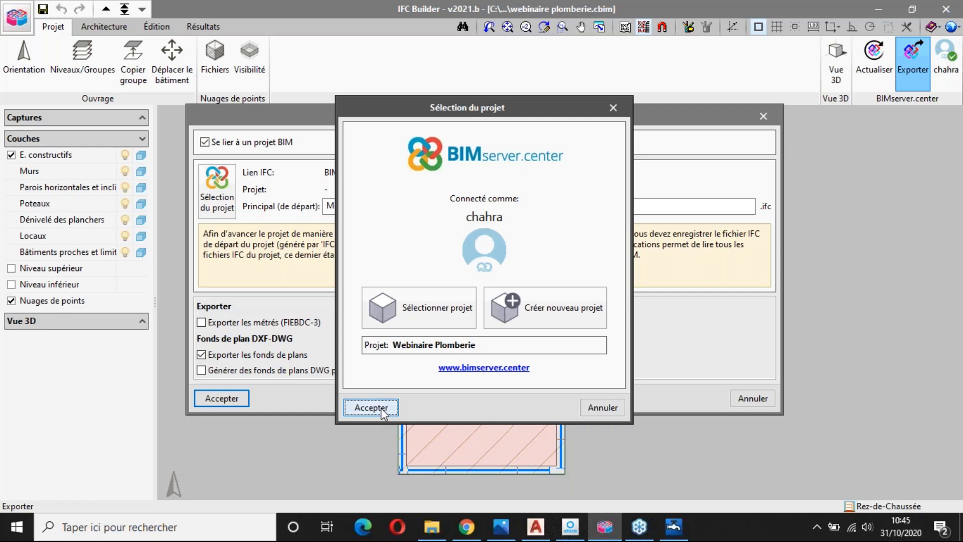
left_click(383, 408)
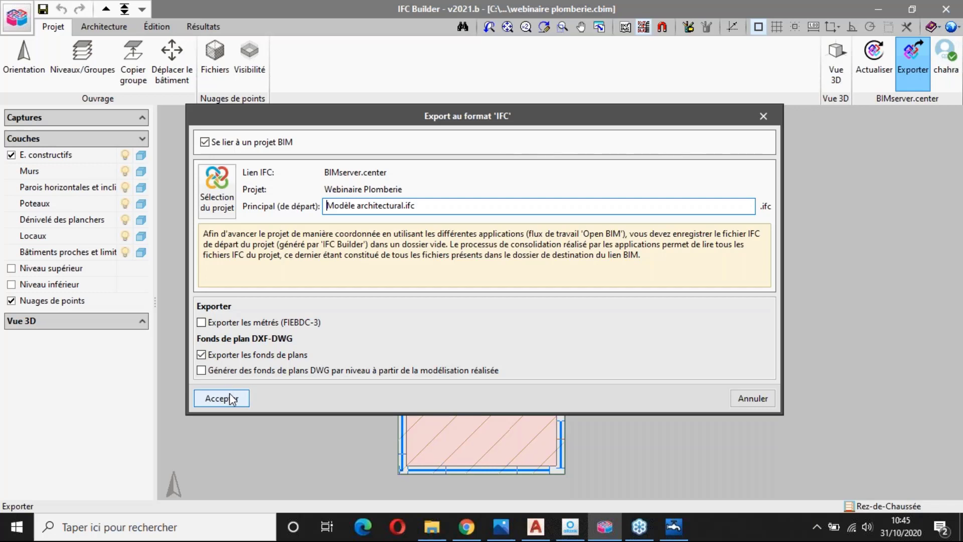
left_click(231, 399)
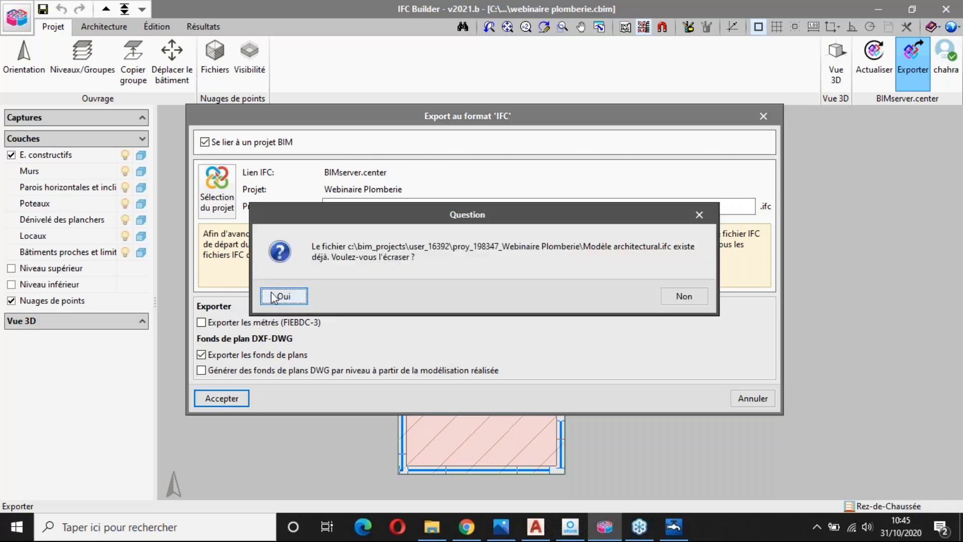
left_click(273, 297)
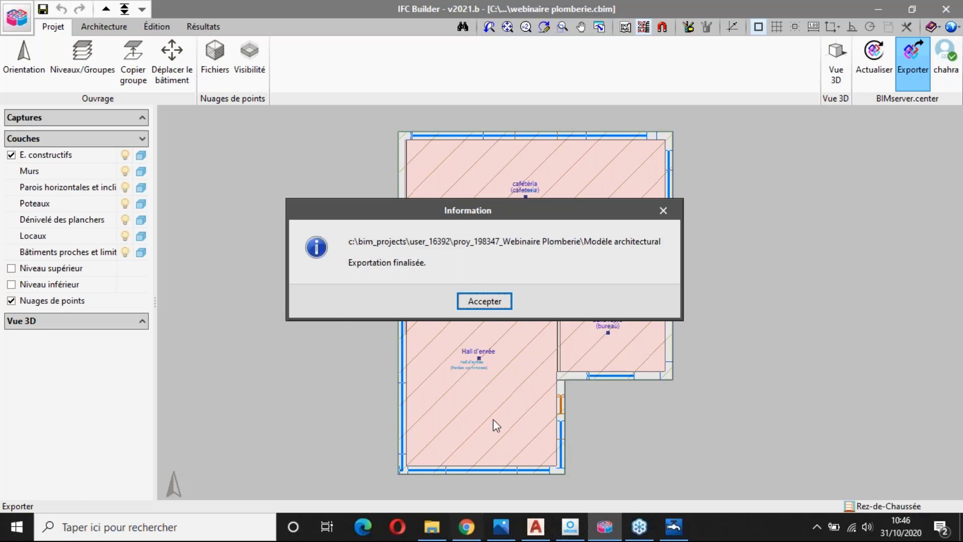
Step: Switch to BIMserver.center in Chrome, open the Webinaire Plomberie project and view its 3D building model from the rear
left_click(496, 302)
mouse_move(463, 538)
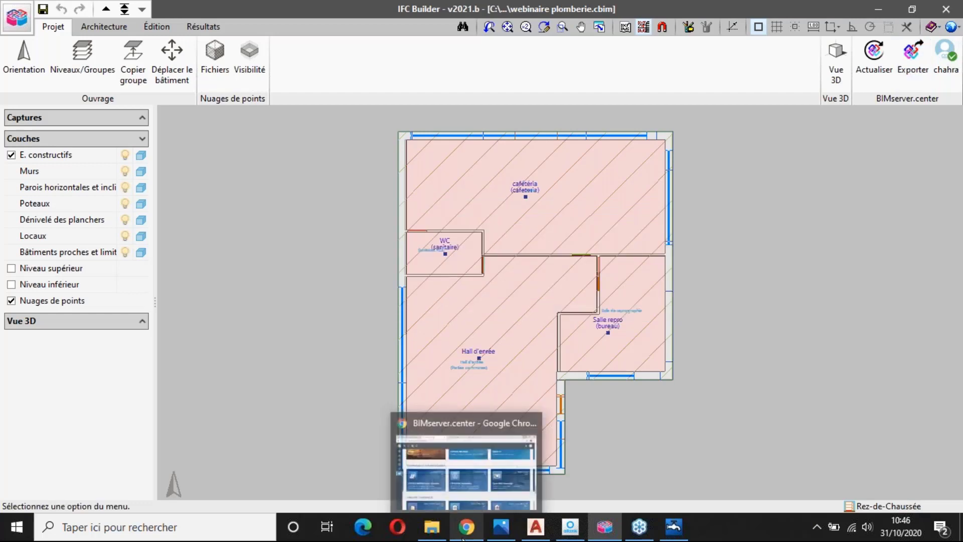
left_click(466, 534)
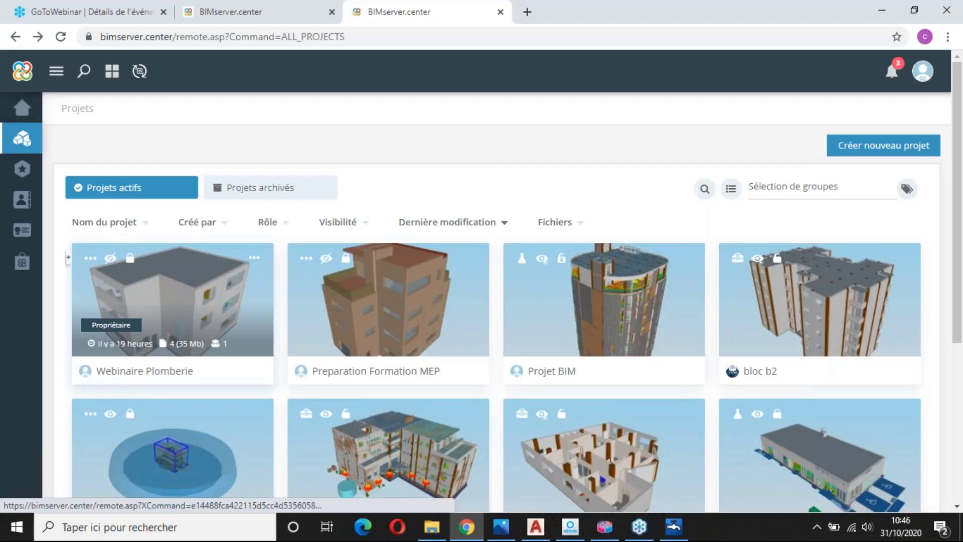
left_click(173, 299)
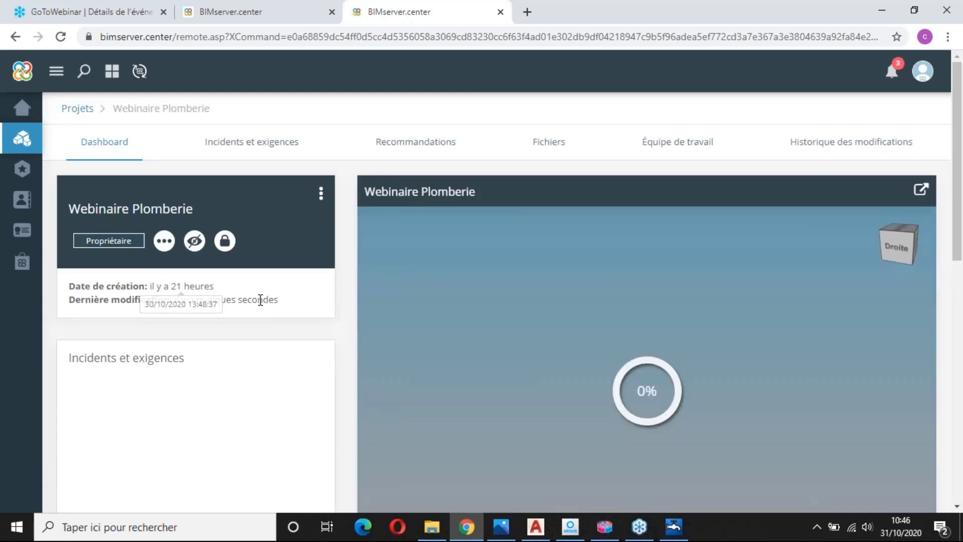
scroll(347, 277, "down", 3)
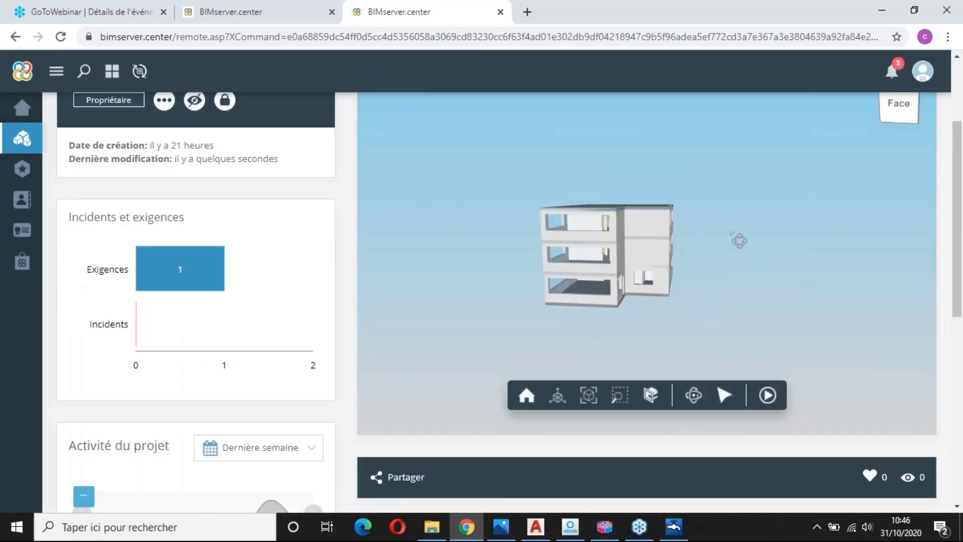
left_click_drag(739, 241, 679, 289)
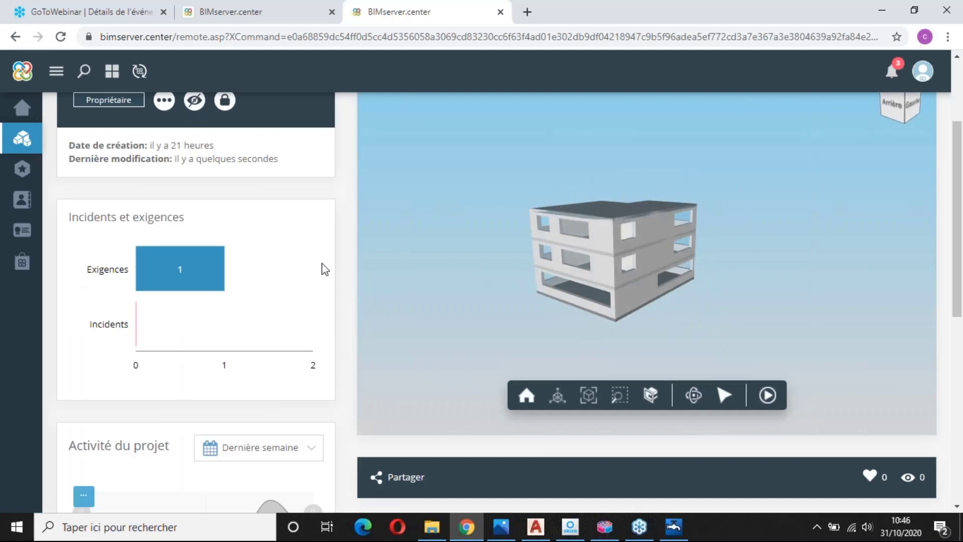
scroll(344, 261, "up", 1)
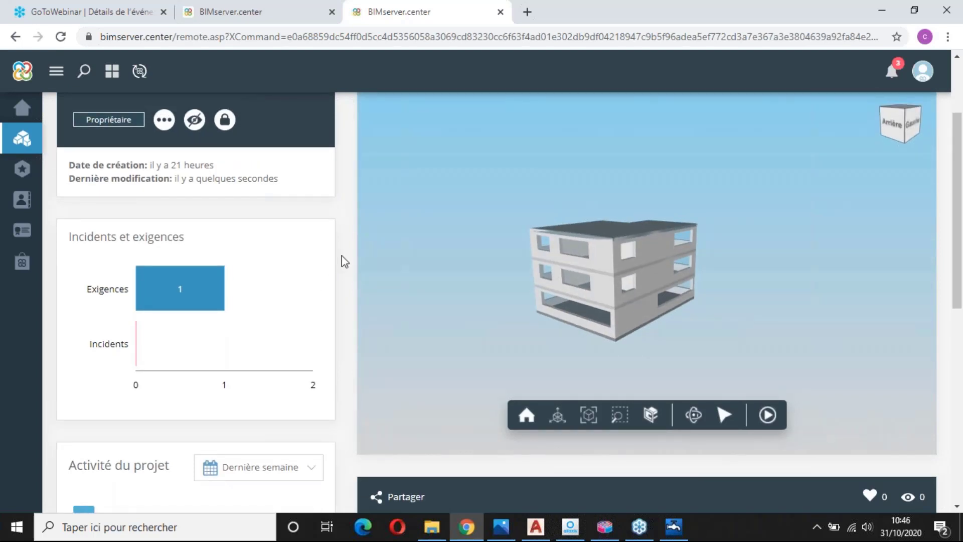
scroll(344, 259, "up", 1)
Step: Make the Sécurité face à la contamination au COVID-19, Mobilier and Appareils sanitaires models visible with the architectural model
left_click(486, 122)
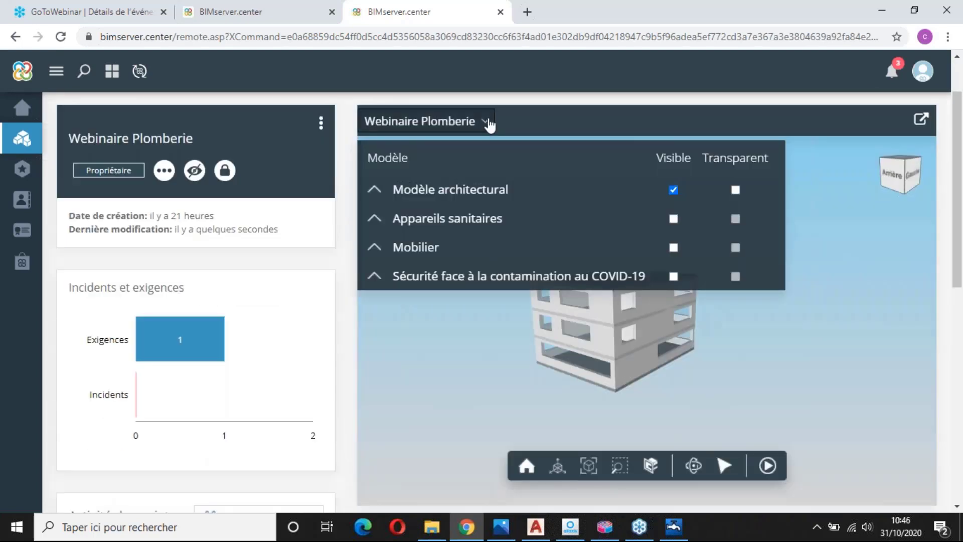
left_click(673, 276)
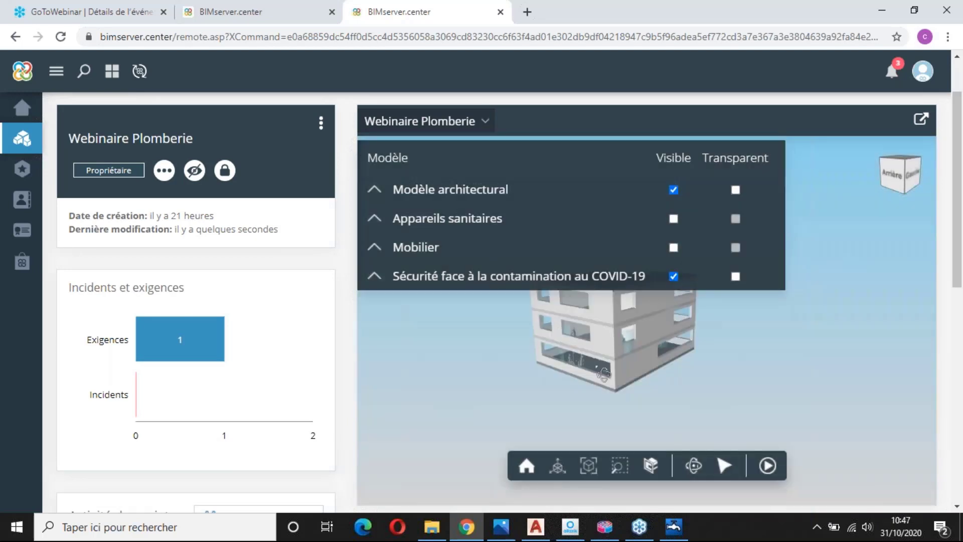
left_click_drag(597, 367, 624, 370)
left_click(673, 248)
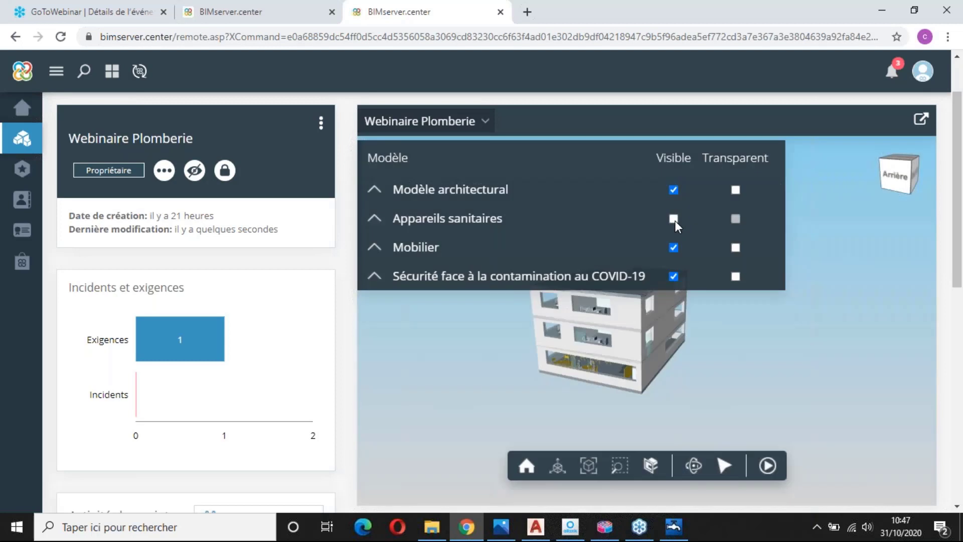
left_click(673, 219)
left_click(485, 132)
Step: Examine the furniture and seated people inside the ground-floor cafeteria, starting from the rear façade
left_click_drag(589, 341, 613, 363)
scroll(613, 365, "up", 5)
scroll(613, 364, "up", 5)
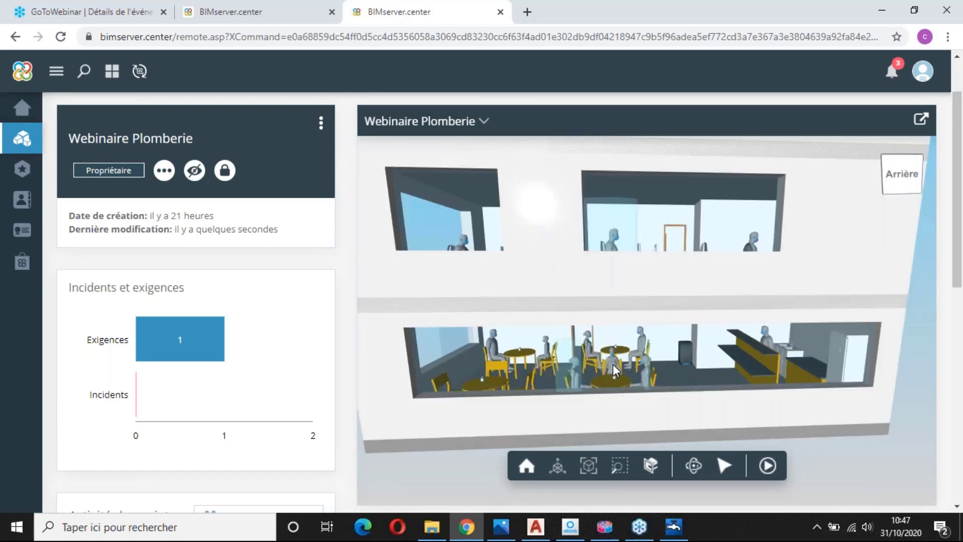
scroll(612, 364, "up", 2)
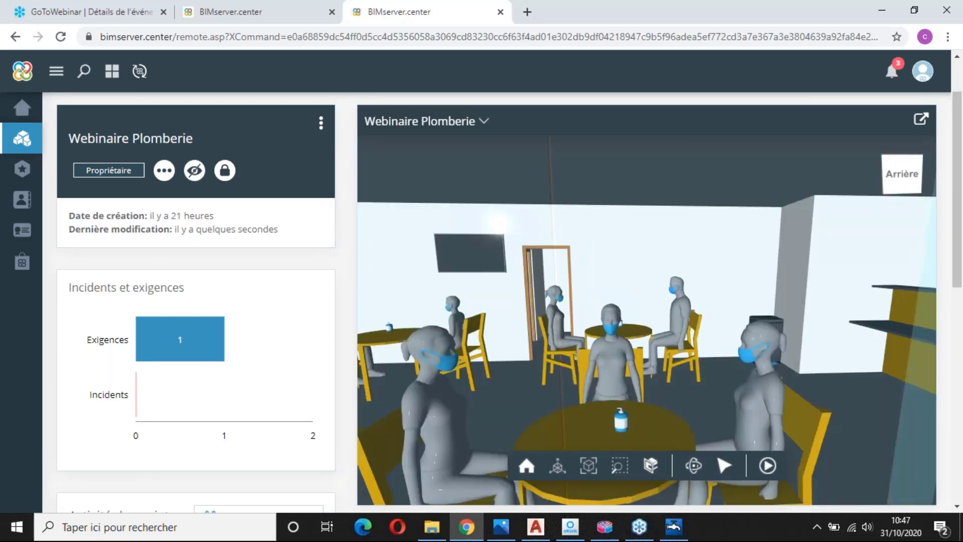
left_click_drag(613, 364, 741, 360)
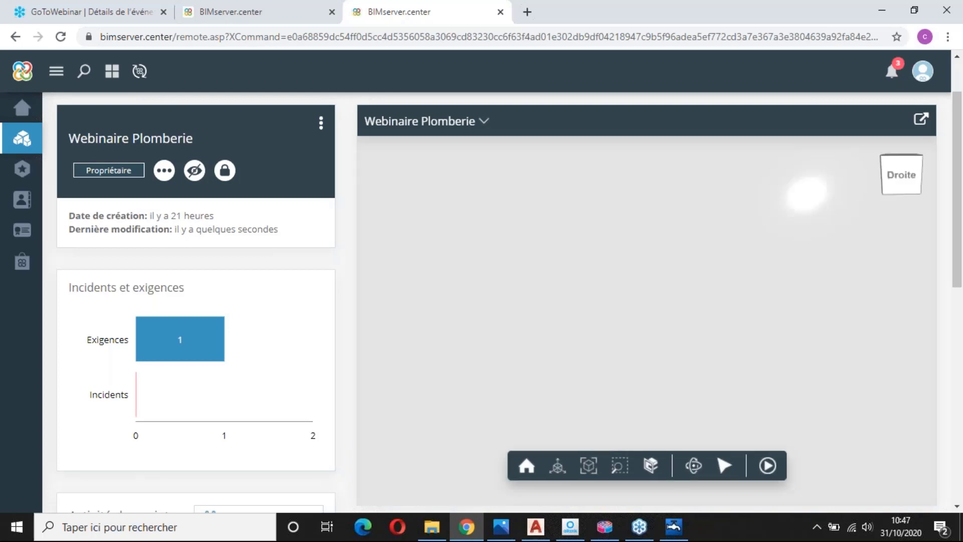
Step: Inspect the reception counter in the ground-floor entrance hall from the front side of the building
scroll(741, 359, "down", 5)
left_click_drag(517, 327, 592, 308)
scroll(555, 327, "up", 6)
scroll(601, 272, "down", 3)
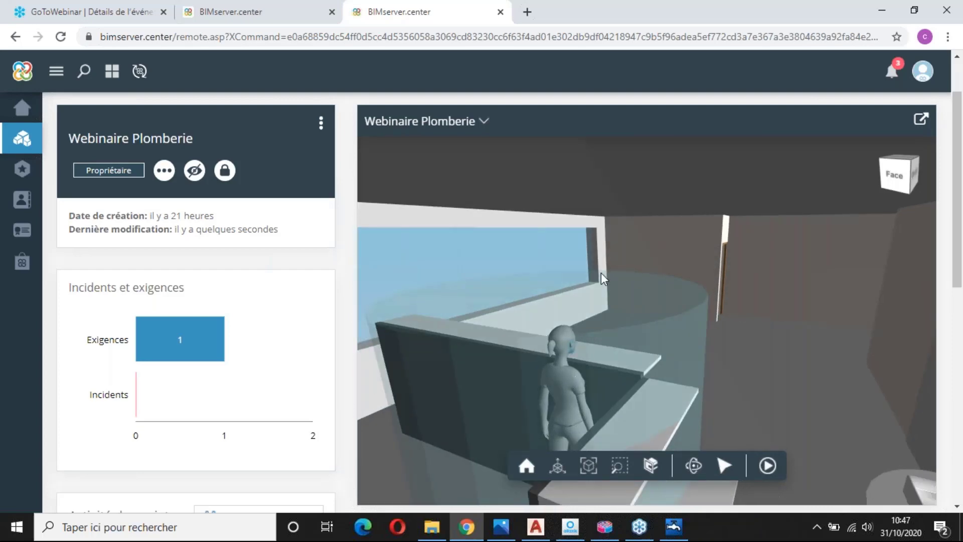
scroll(757, 272, "down", 2)
left_click_drag(727, 287, 721, 302)
scroll(675, 304, "down", 5)
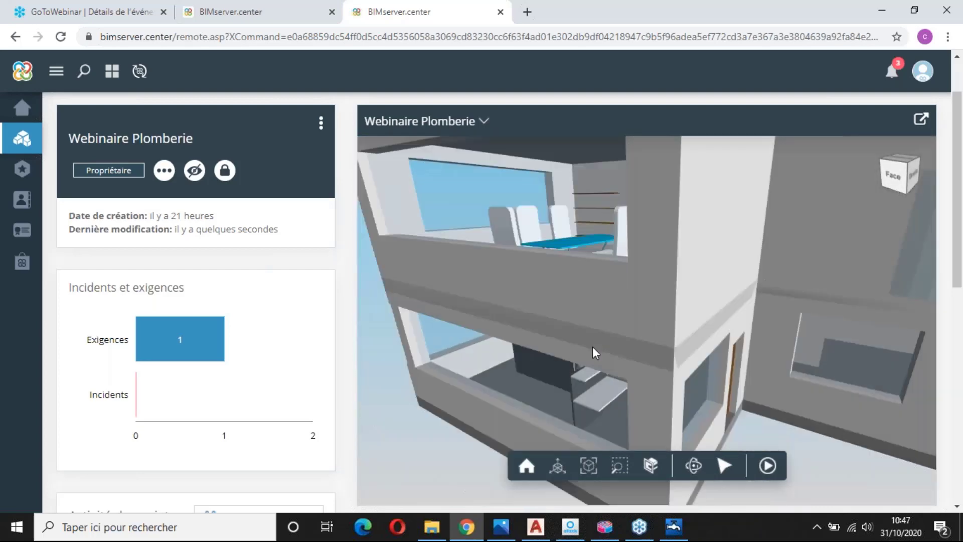
Step: Inspect the furnished upper-floor offices from the rear façade and return to an overall front view of the building
left_click_drag(592, 347, 772, 287)
left_click_drag(534, 288, 618, 304)
scroll(753, 300, "up", 5)
left_click_drag(835, 299, 849, 308)
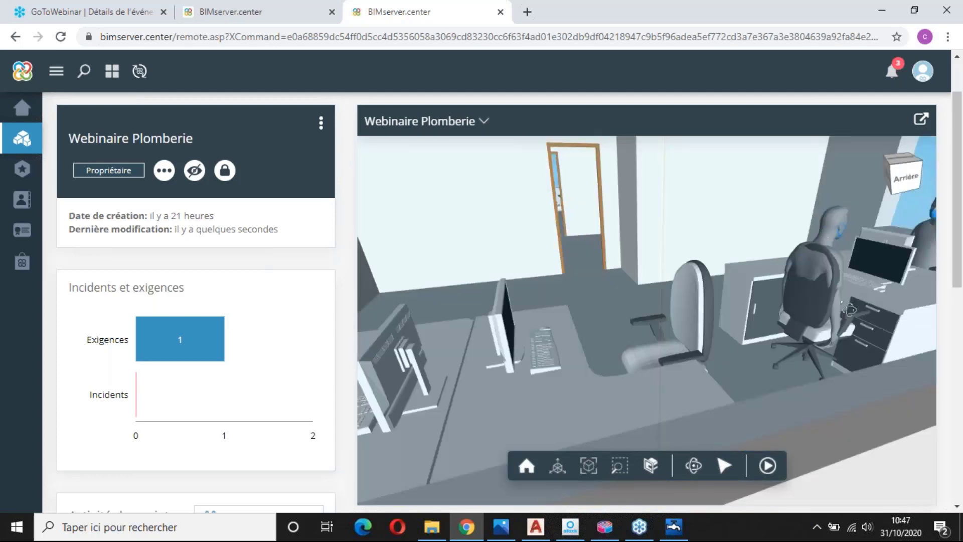
scroll(678, 314, "down", 8)
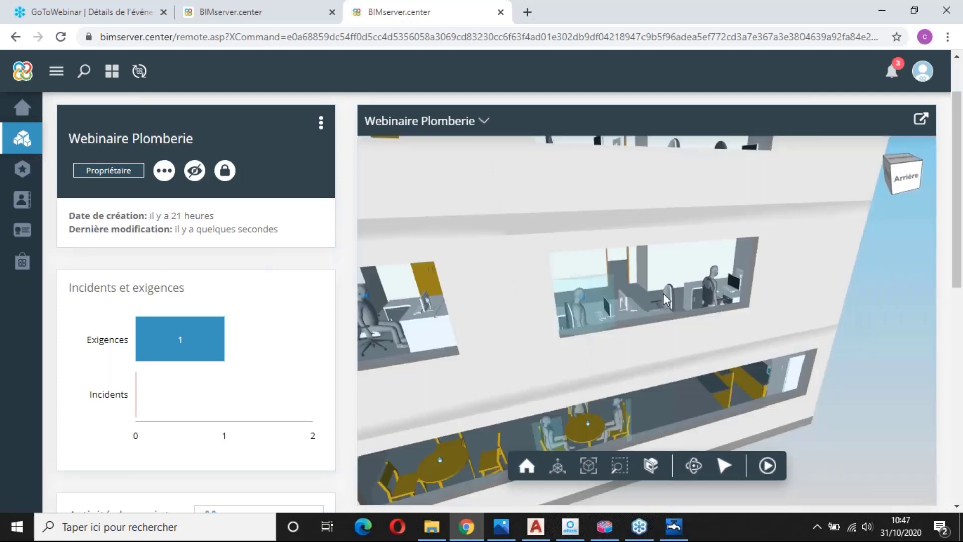
scroll(663, 293, "down", 6)
left_click_drag(662, 288, 370, 323)
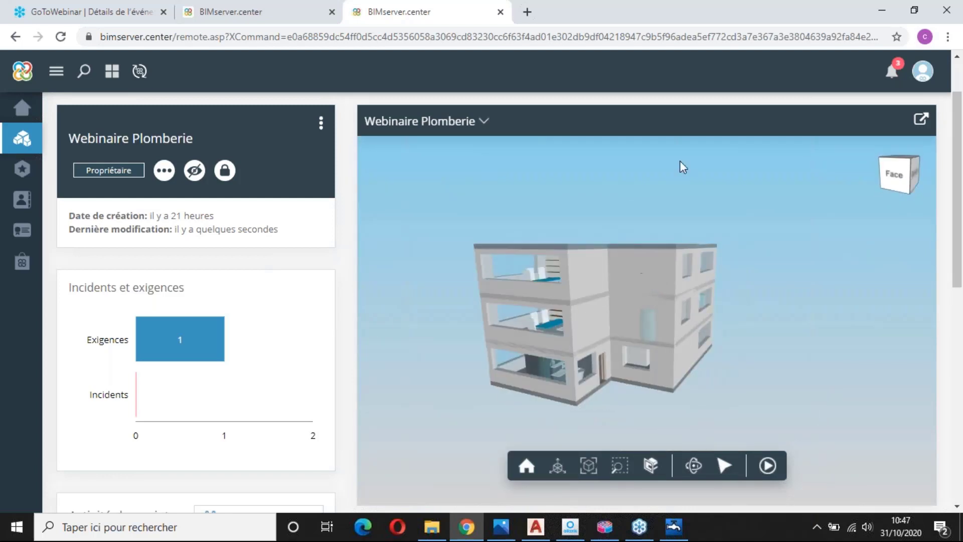
Step: Minimize the Chrome, IFC Builder and Photos windows to switch back to CYPEPLUMBING Water Systems
left_click(881, 11)
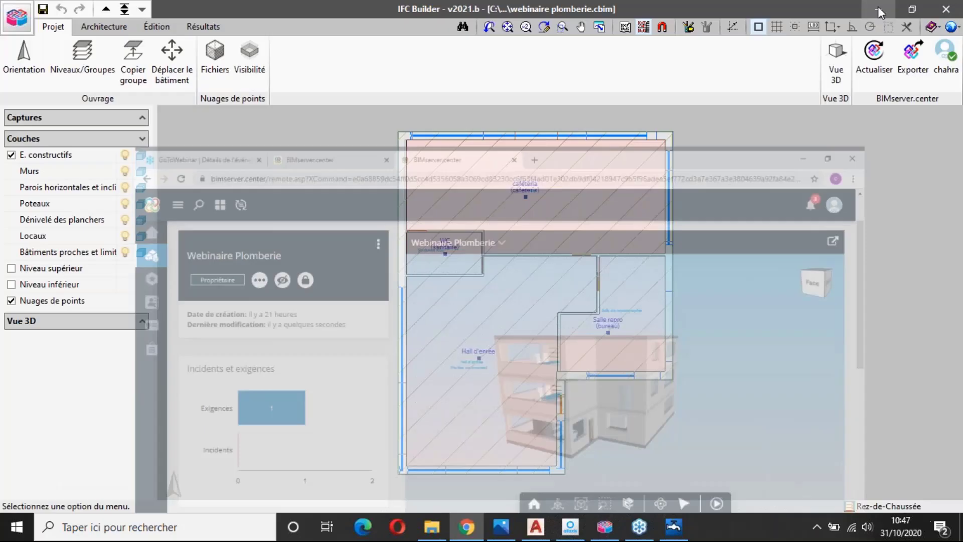
left_click(871, 8)
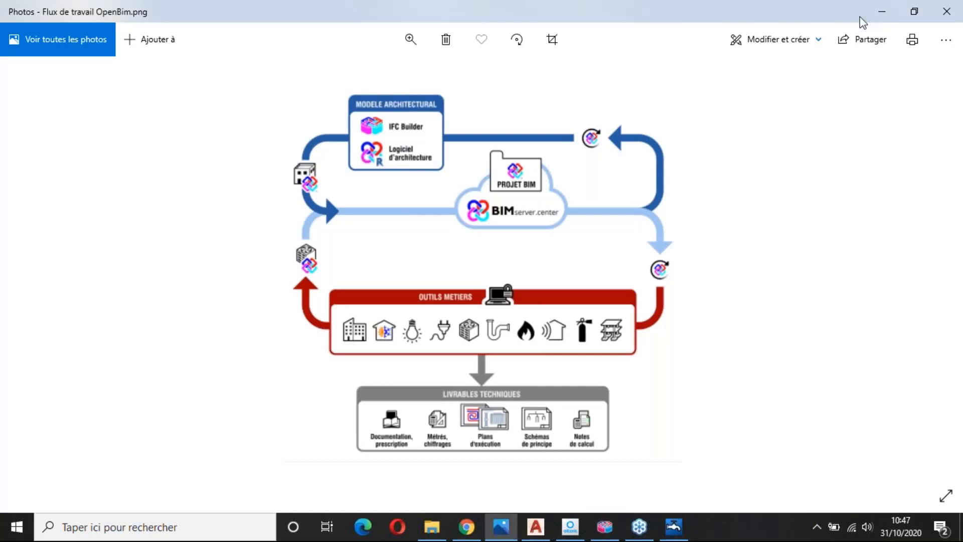
left_click(881, 11)
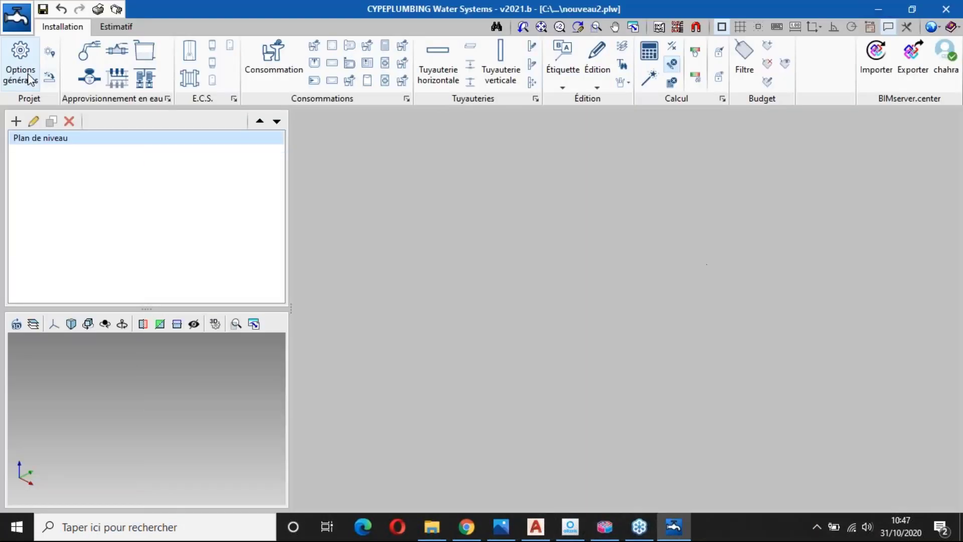
Step: Start a new project and name its file Installation AEP
left_click(17, 15)
left_click(31, 52)
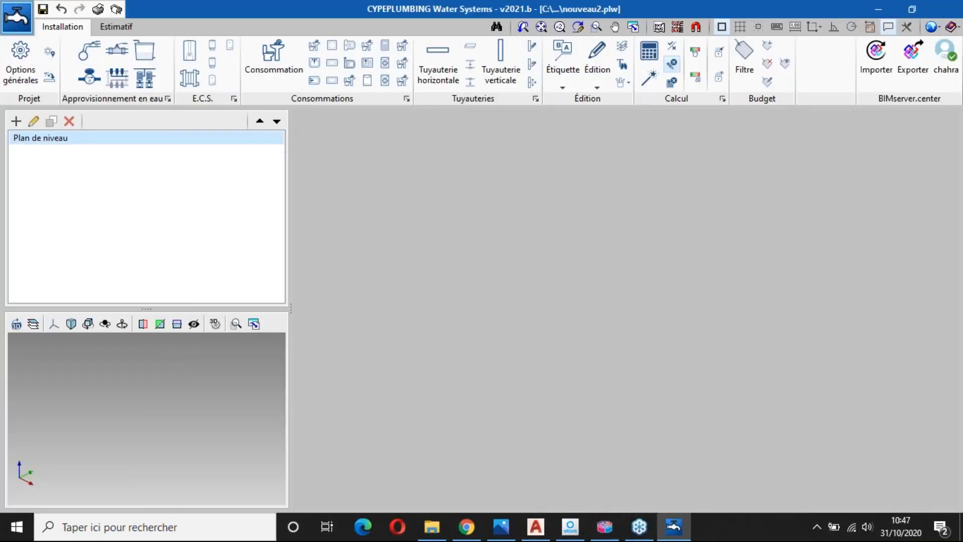
left_click(483, 297)
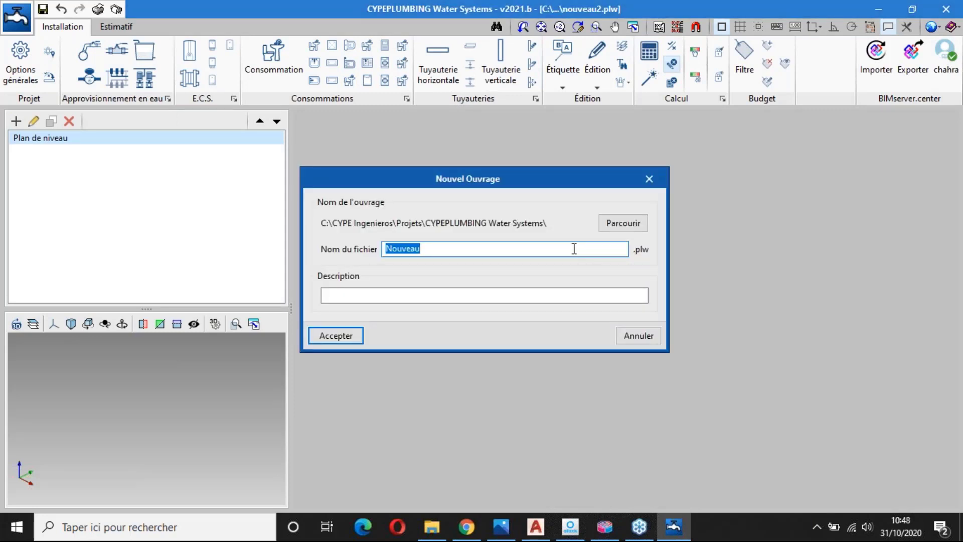
type("Proje")
key("BackSpace")
key("BackSpace")
key("BackSpace")
key("BackSpace")
key("BackSpace")
type("Installation AEP")
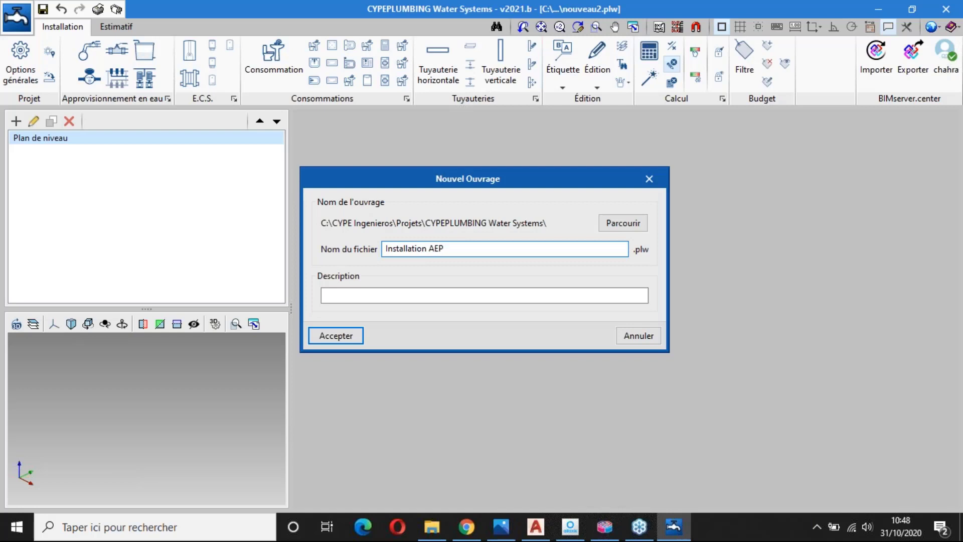
Step: Set the storage location to the Projet webinaire plomberie folder on the Bureau and create the project
left_click(615, 226)
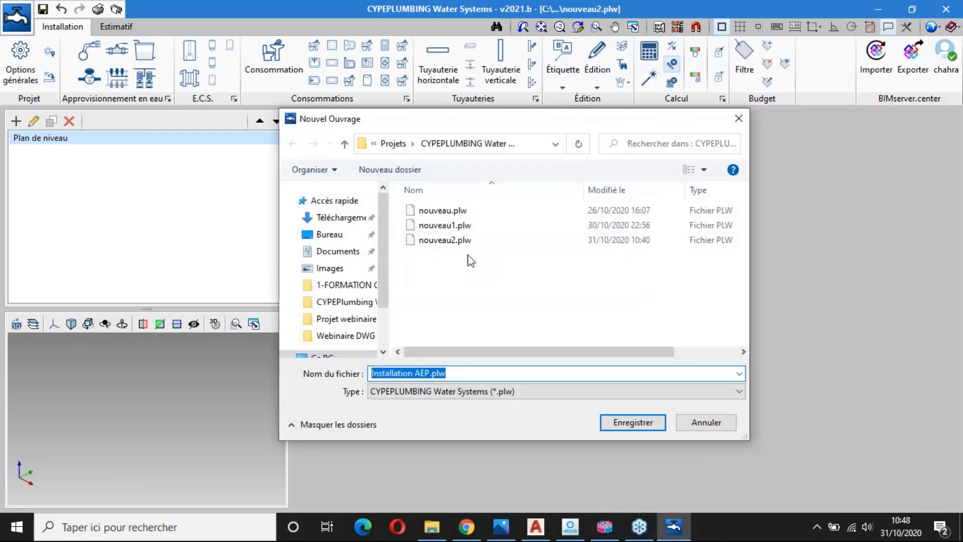
left_click(332, 236)
left_click(448, 193)
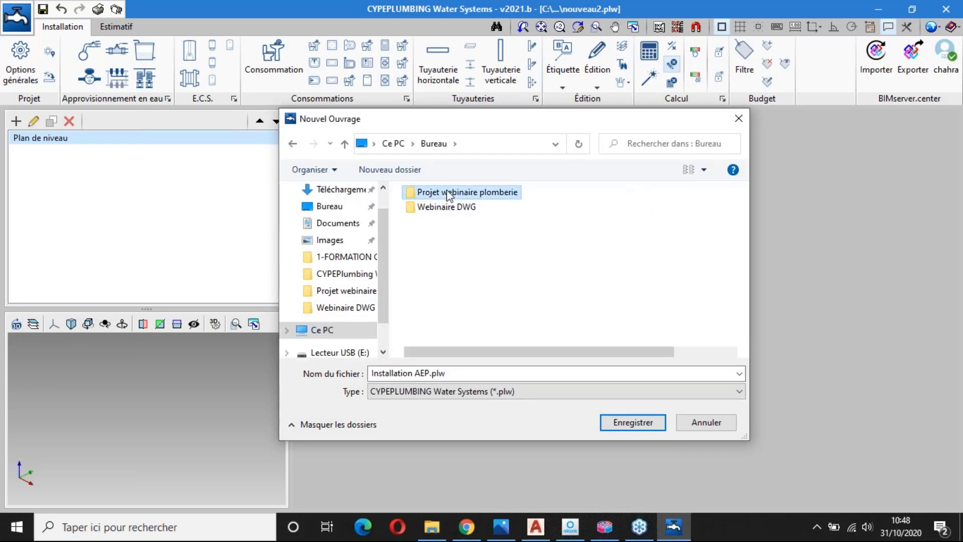
double_click(448, 193)
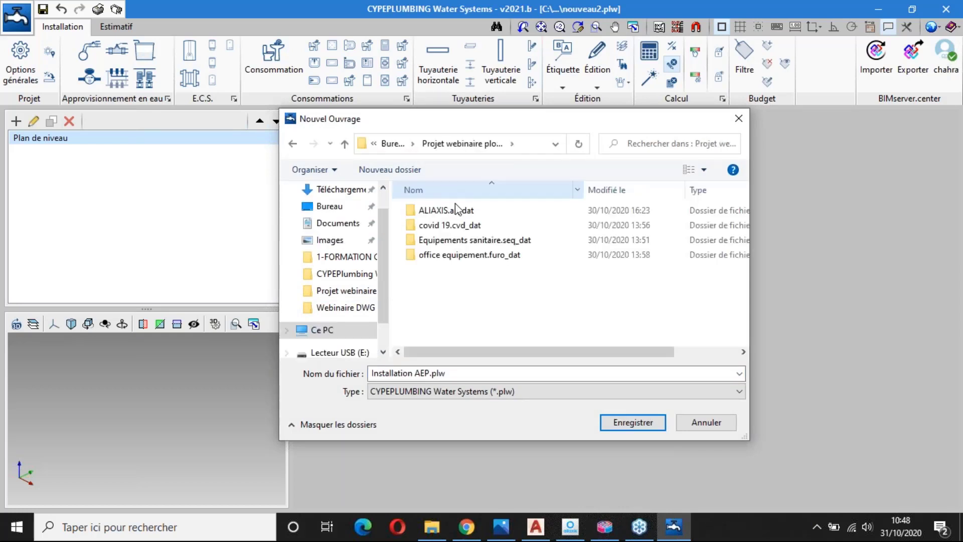
left_click(633, 419)
left_click(340, 336)
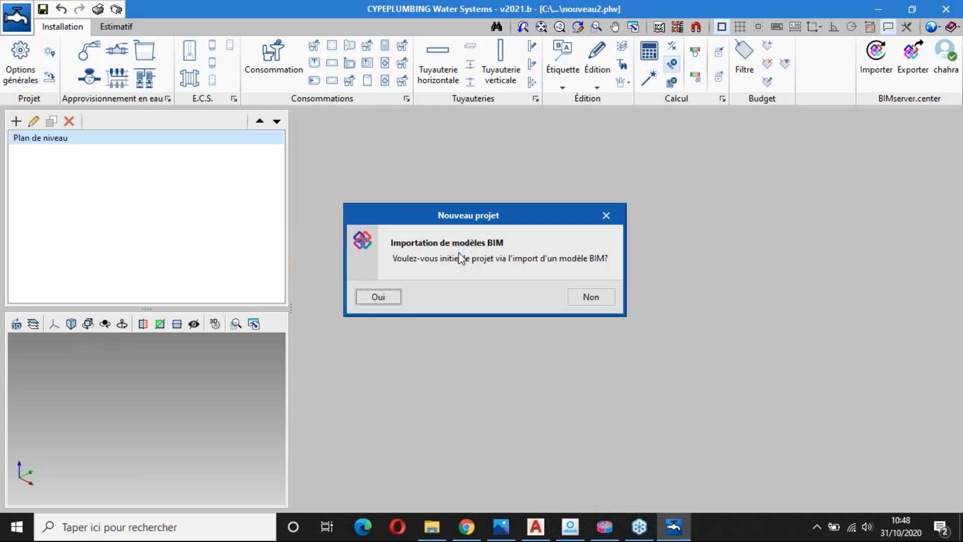
Step: Initiate the project by importing a BIM model and link it to the BIMserver.center project Webinaire Plomberie
left_click(380, 297)
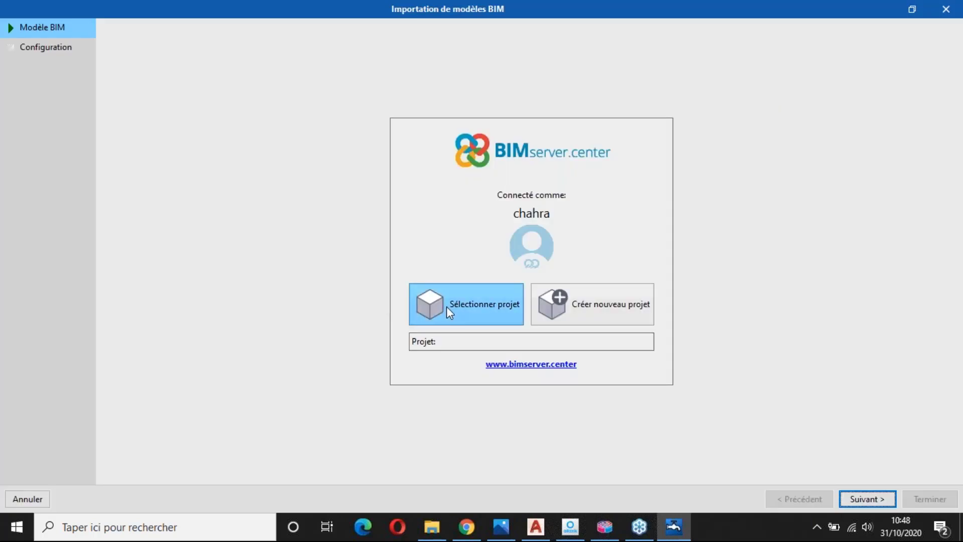
left_click(446, 307)
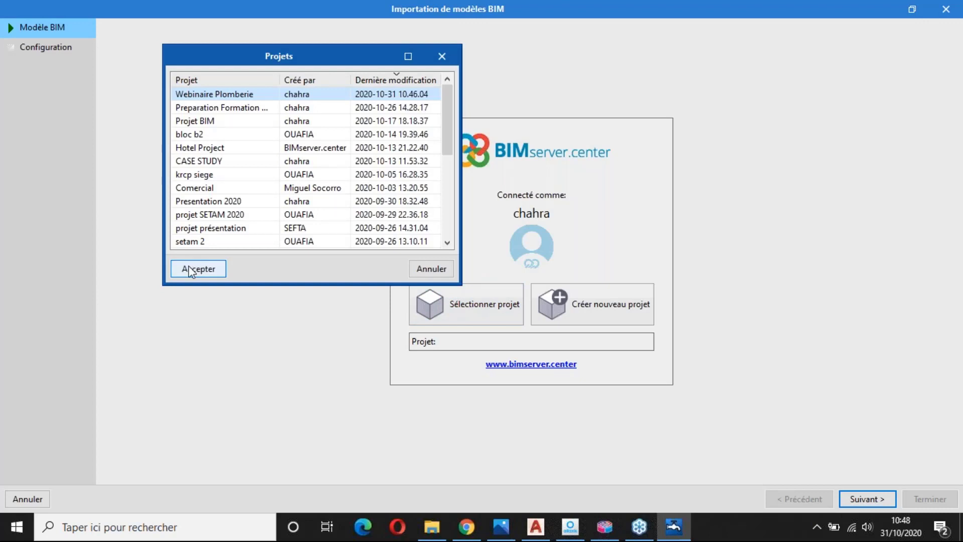
left_click(197, 269)
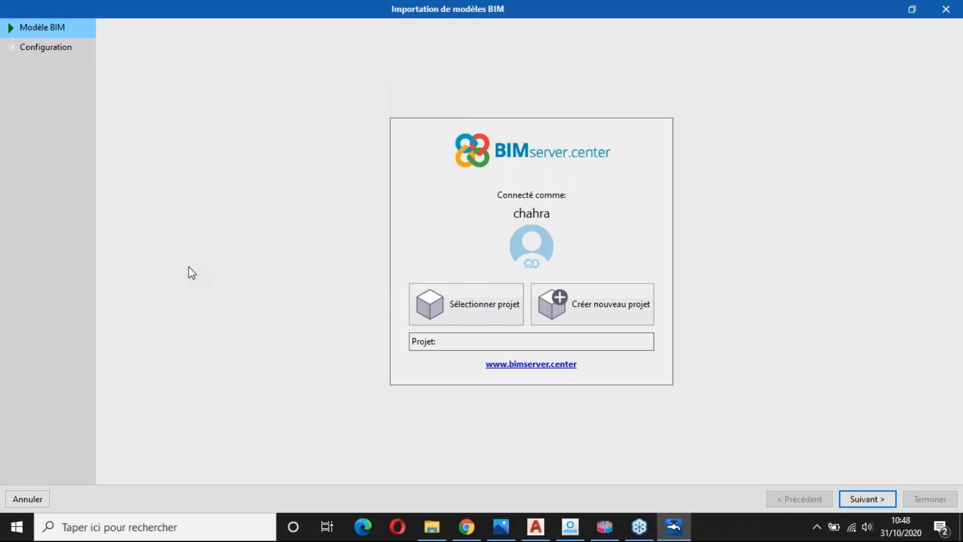
left_click(860, 499)
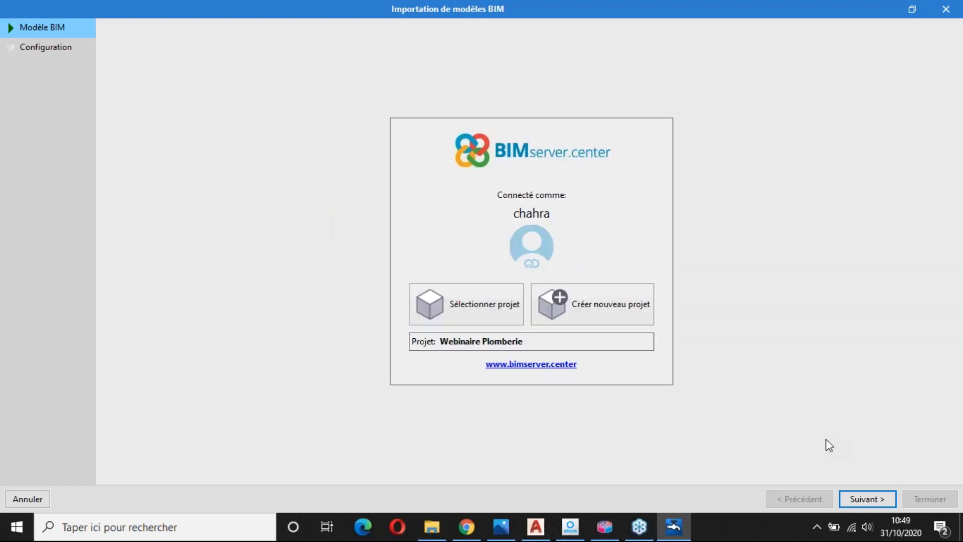
left_click(864, 498)
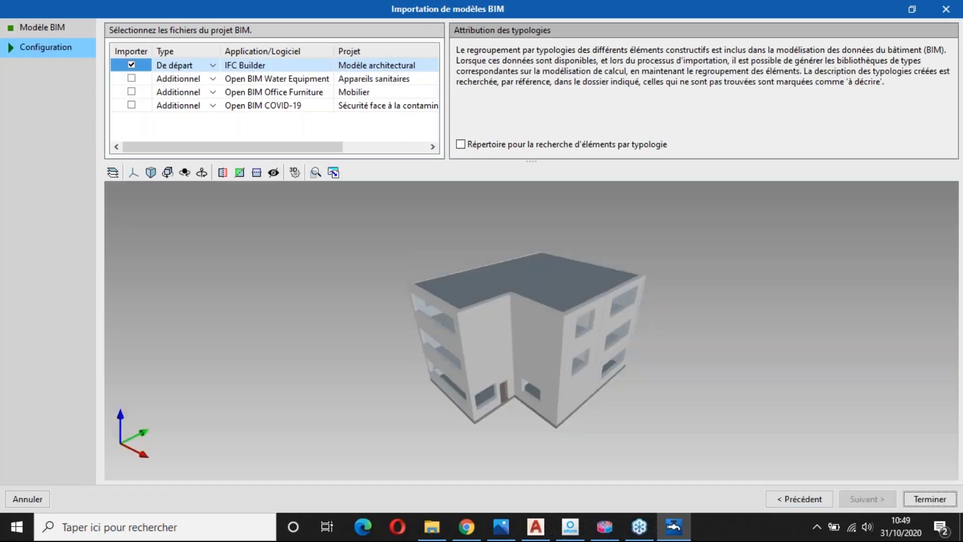
Step: Include the Appareils sanitaires, Mobilier and Sécurité face à la contamination COVID-19 files as additional models and complete the model selection
left_click(130, 81)
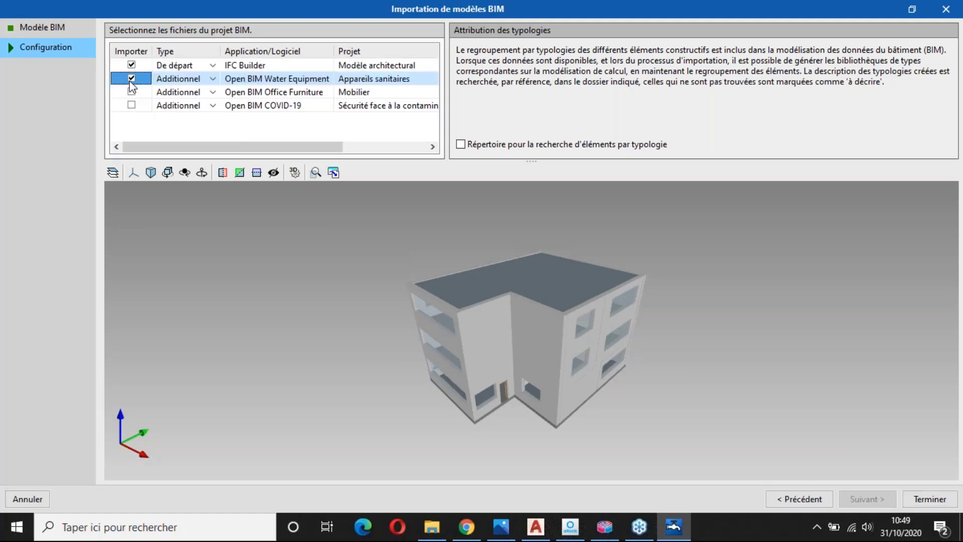
left_click(131, 92)
left_click(132, 104)
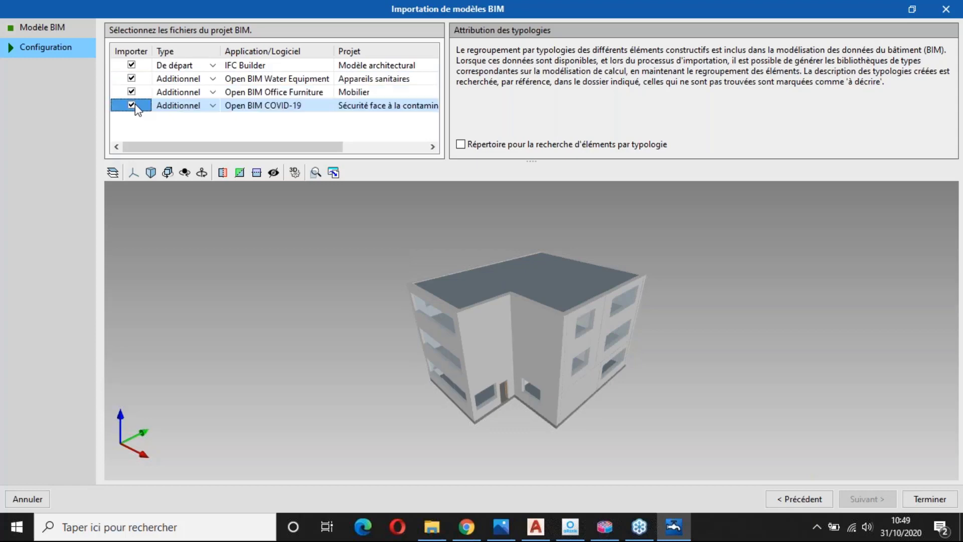
left_click(928, 499)
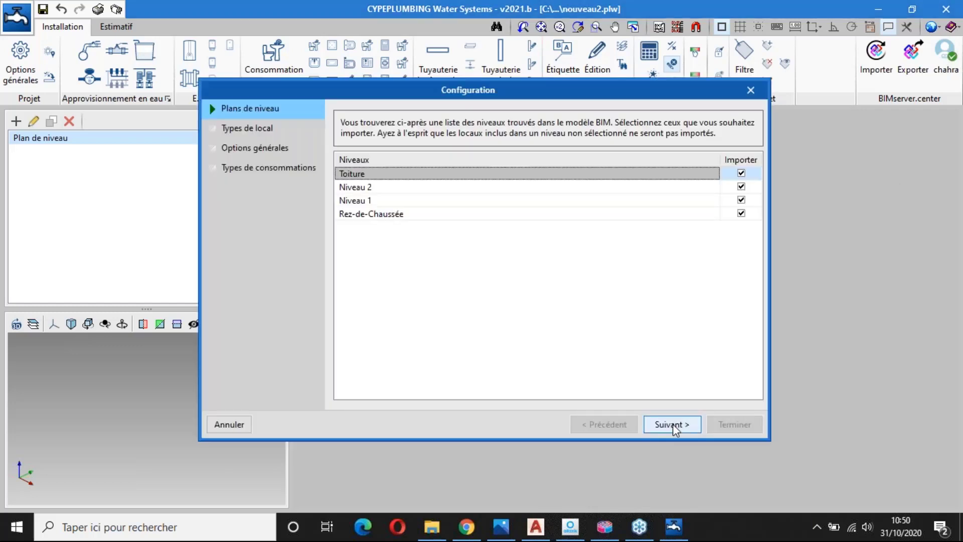
Step: Keep all levels and room types for import and load the NF DTU 60.11 configuration into the general options
left_click(673, 425)
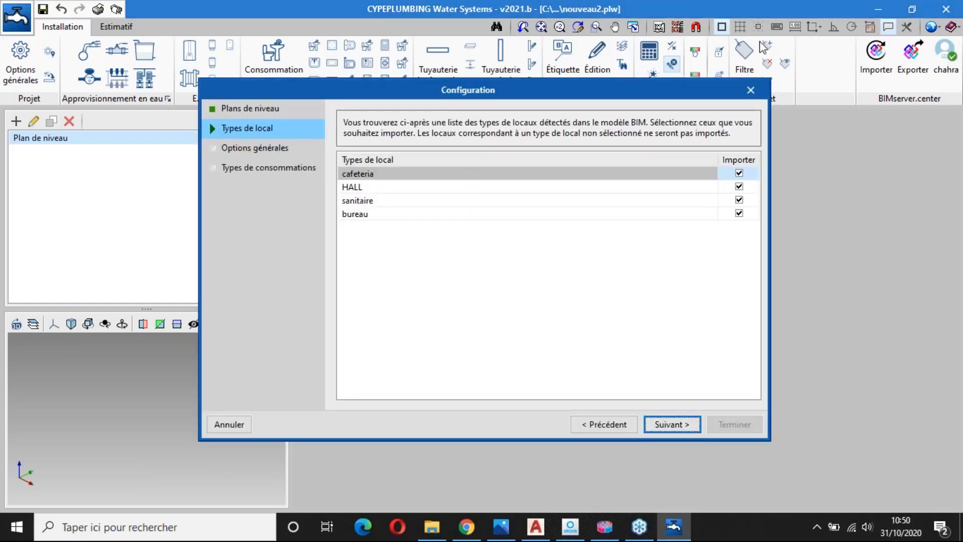
left_click(690, 424)
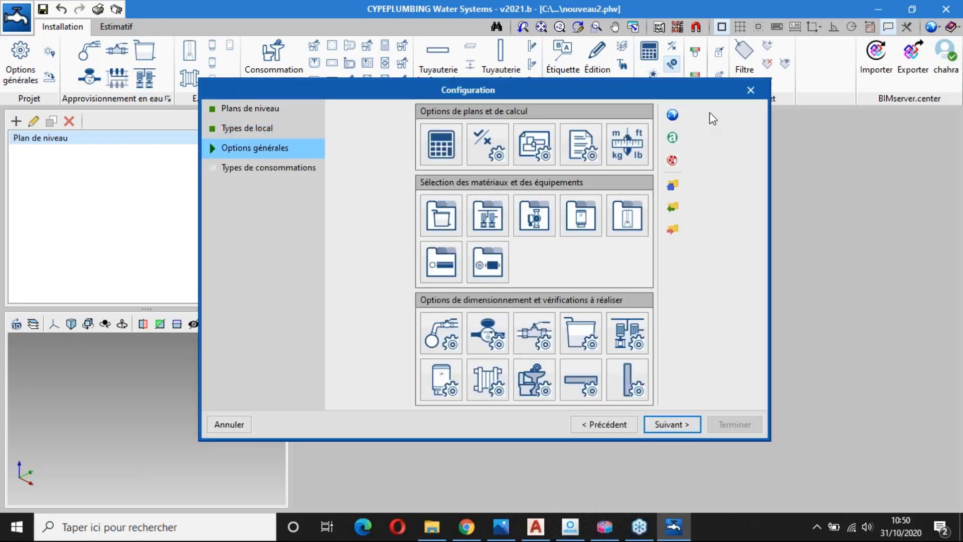
left_click(673, 115)
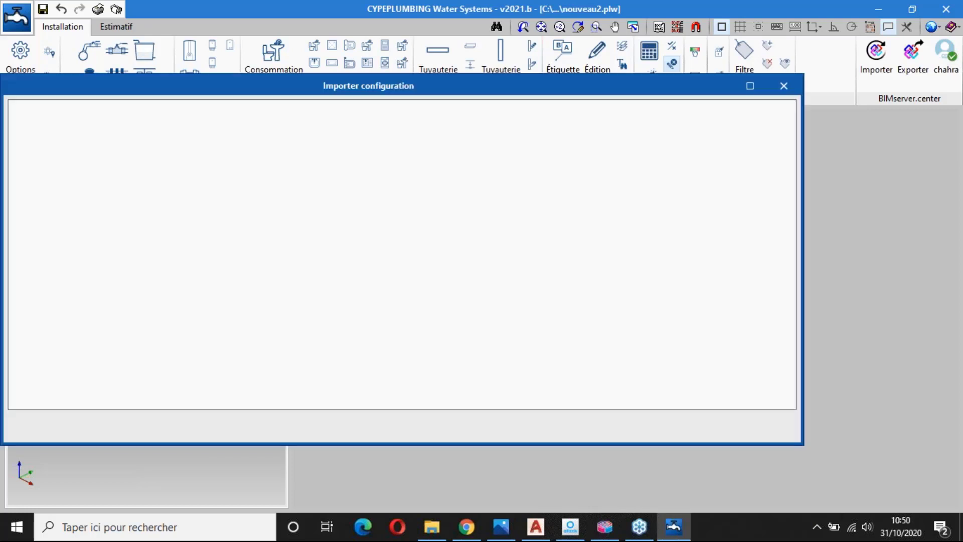
left_click(34, 157)
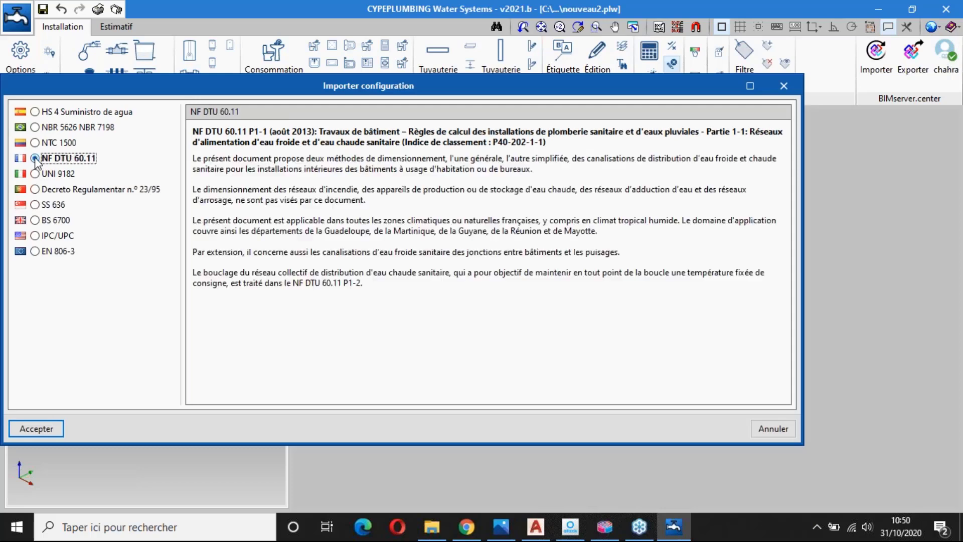
left_click(43, 429)
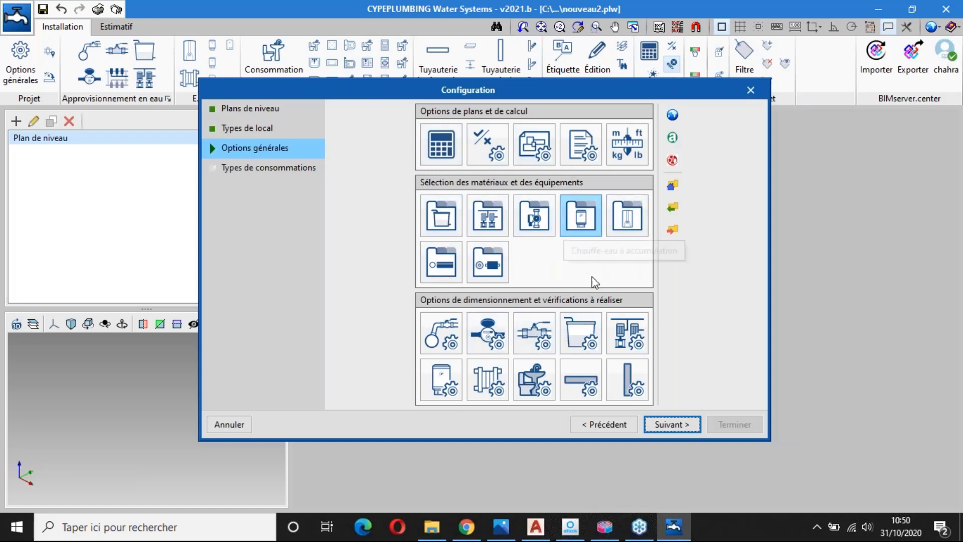
left_click(672, 424)
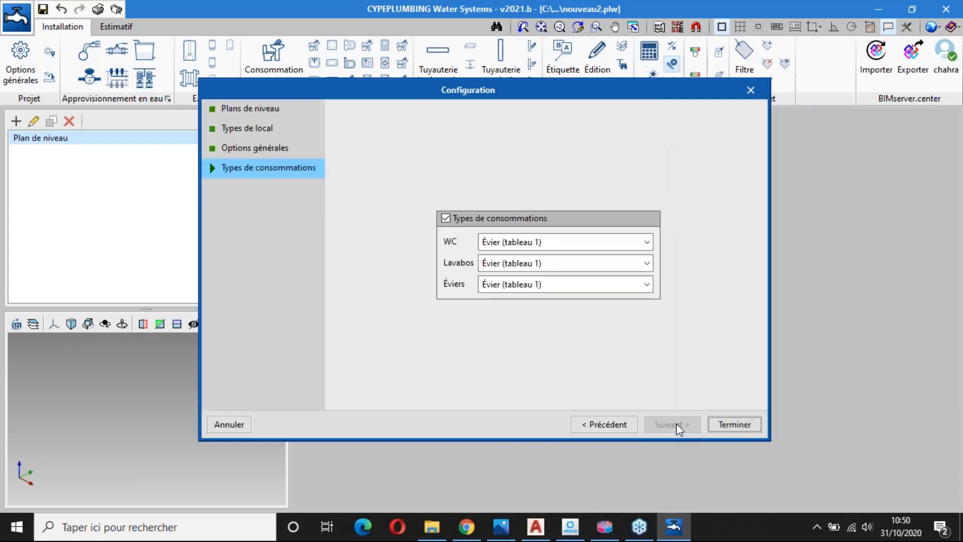
Step: Assign WC avec réservoir de chasse (tableau 1) to WC and Lavabo (tableau 1) to Lavabos, and finish the import configuration
left_click(559, 243)
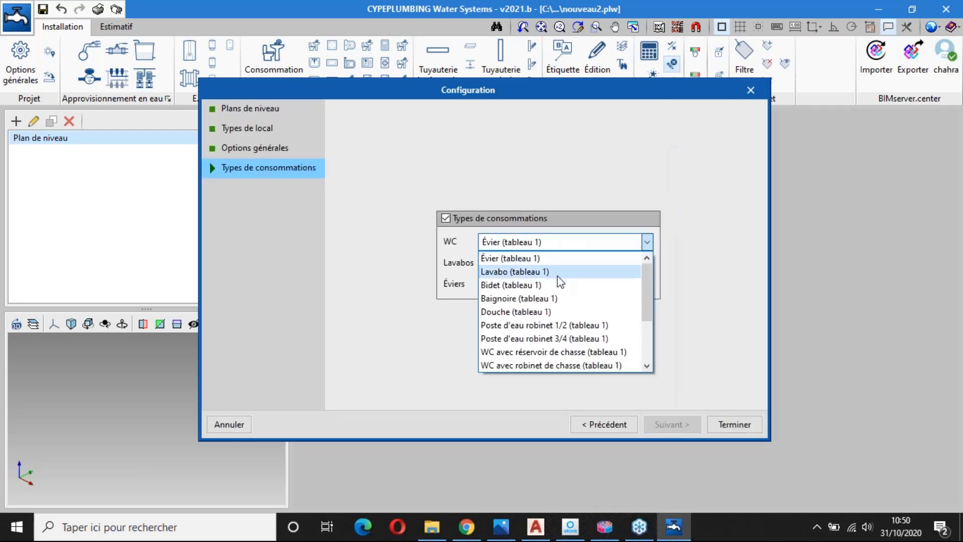
left_click(554, 352)
left_click(554, 265)
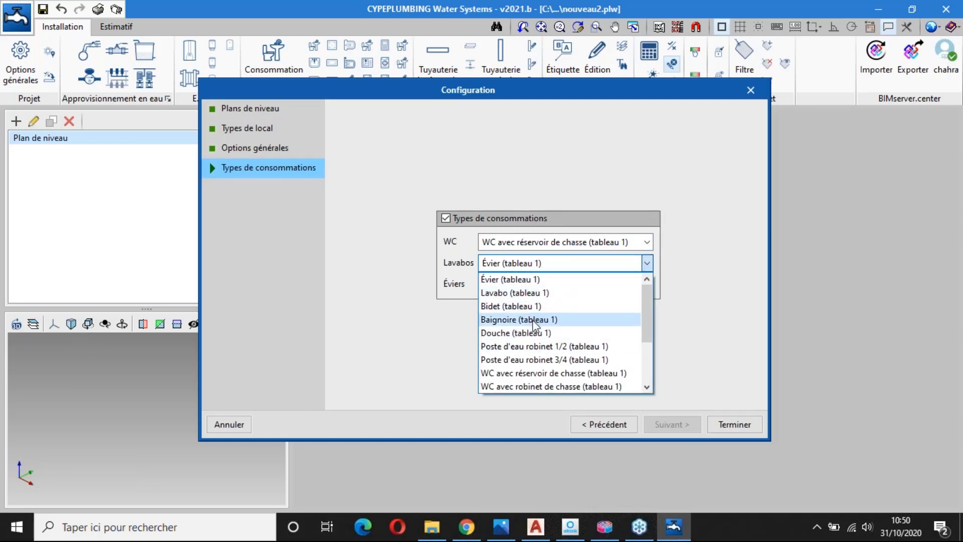
left_click(549, 293)
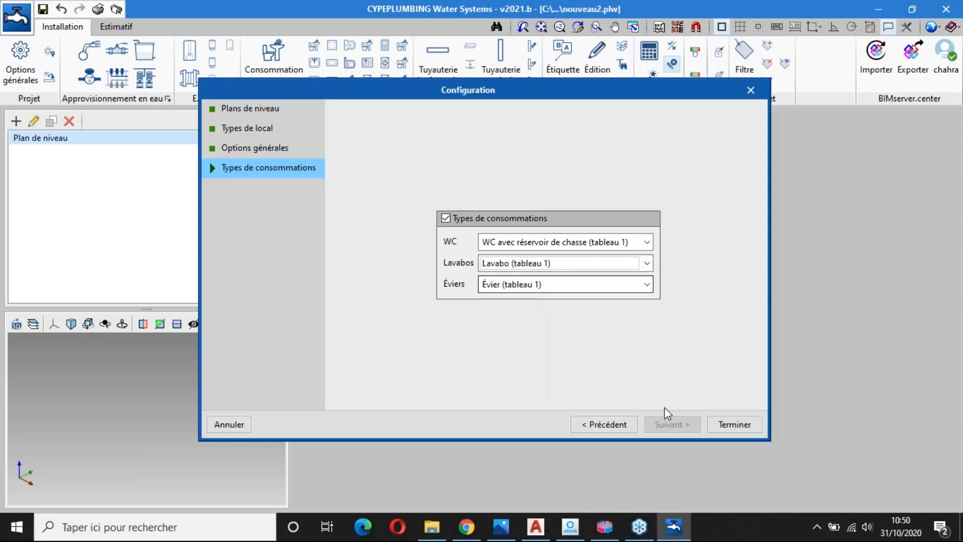
left_click(733, 424)
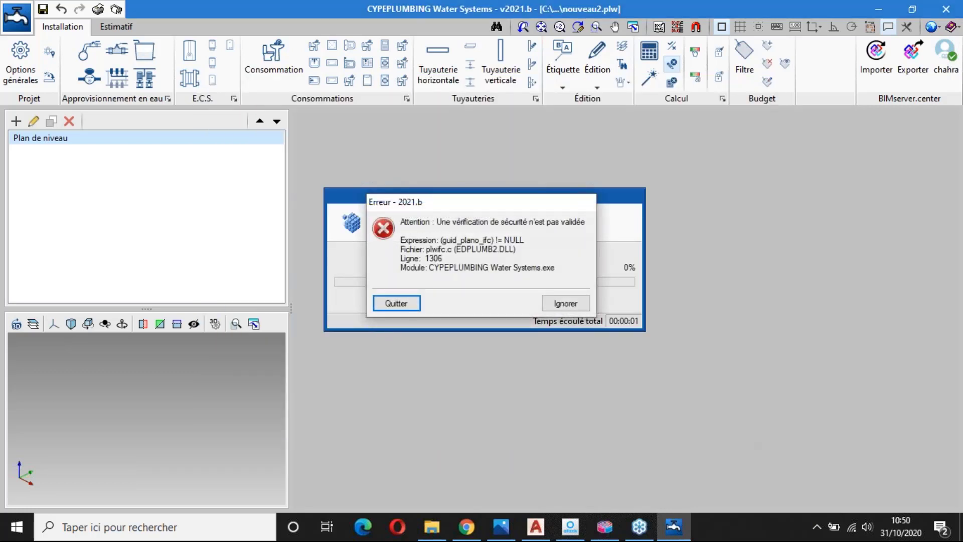
Step: Ignore the security check errors, continue running the program and complete the BIM model import
left_click(566, 304)
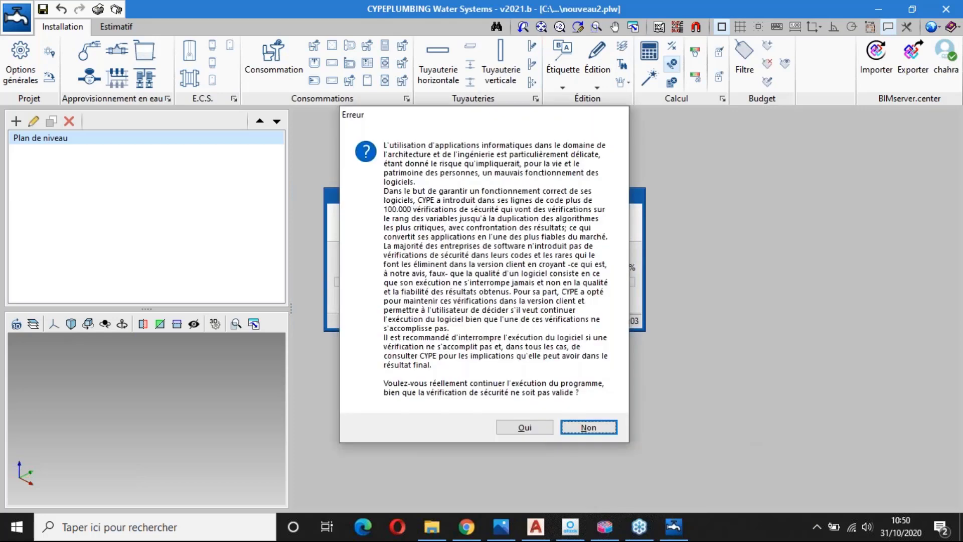
left_click(525, 427)
left_click(563, 302)
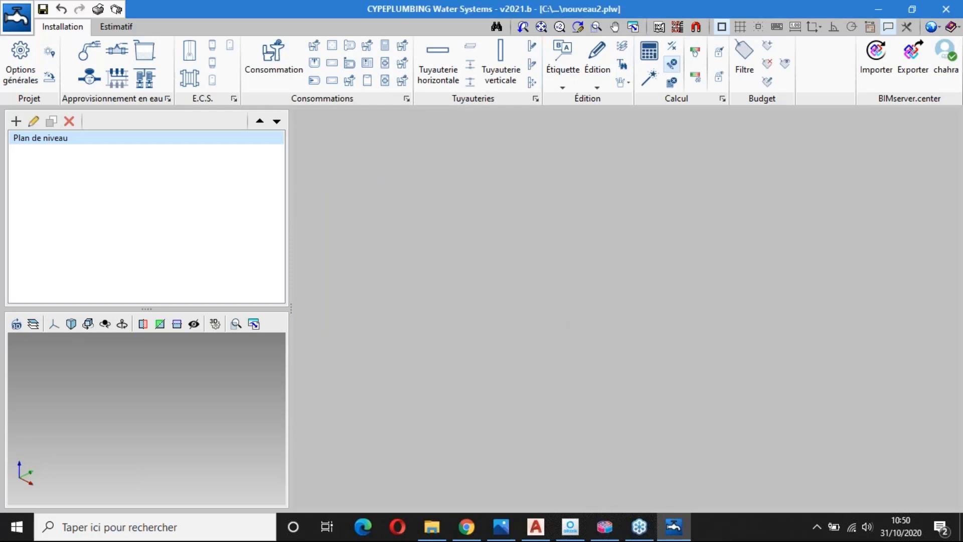
left_click(494, 392)
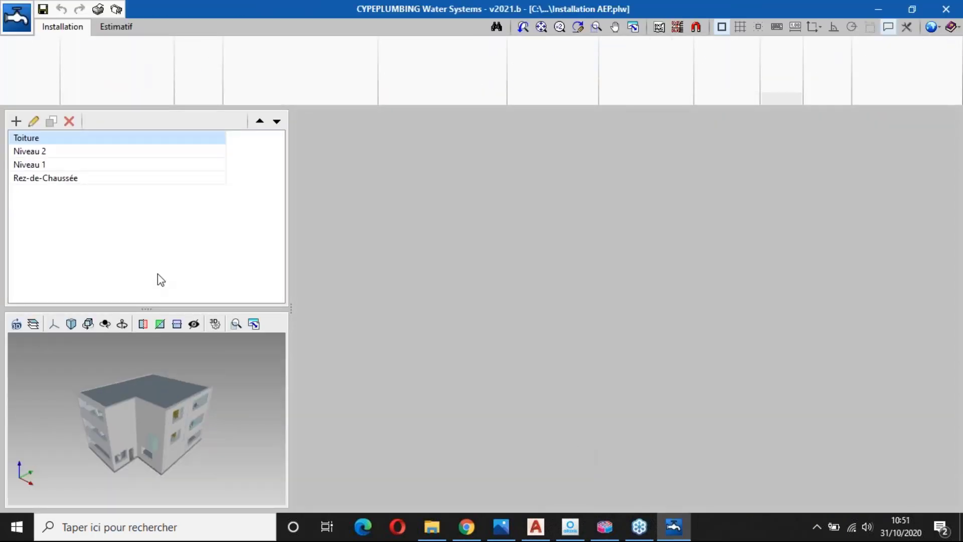
Step: Display the Rez-de-Chaussée plan and enlarge the 3D view area beside it
left_click(152, 179)
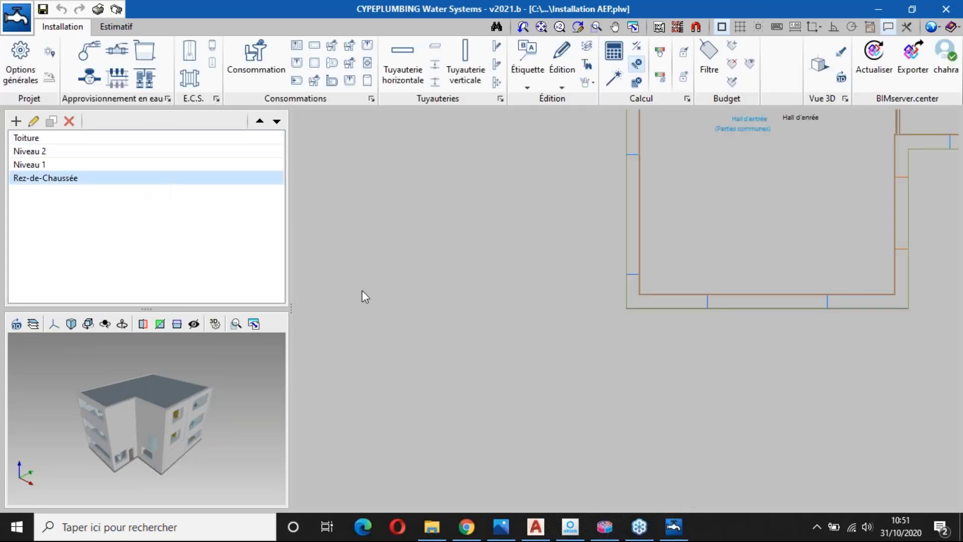
scroll(618, 236, "down", 5)
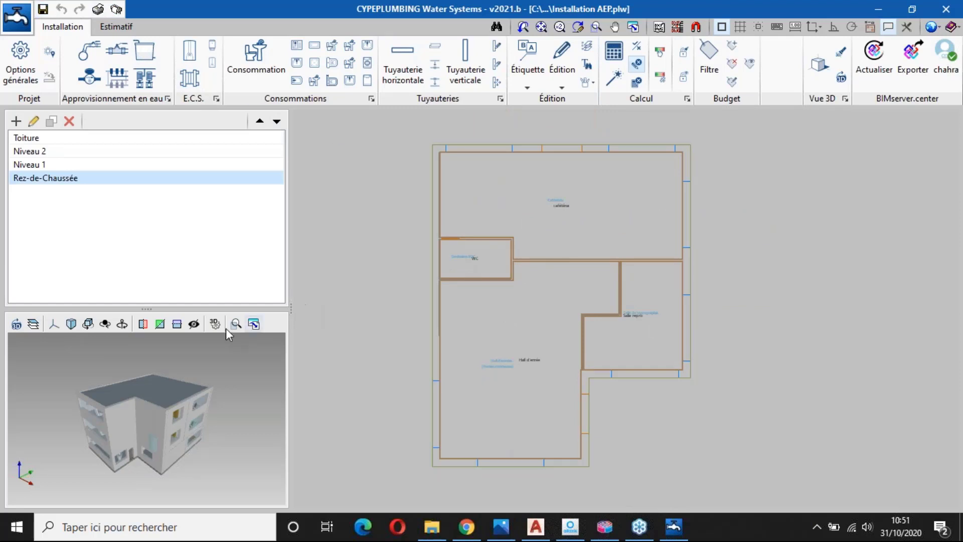
left_click_drag(149, 307, 213, 195)
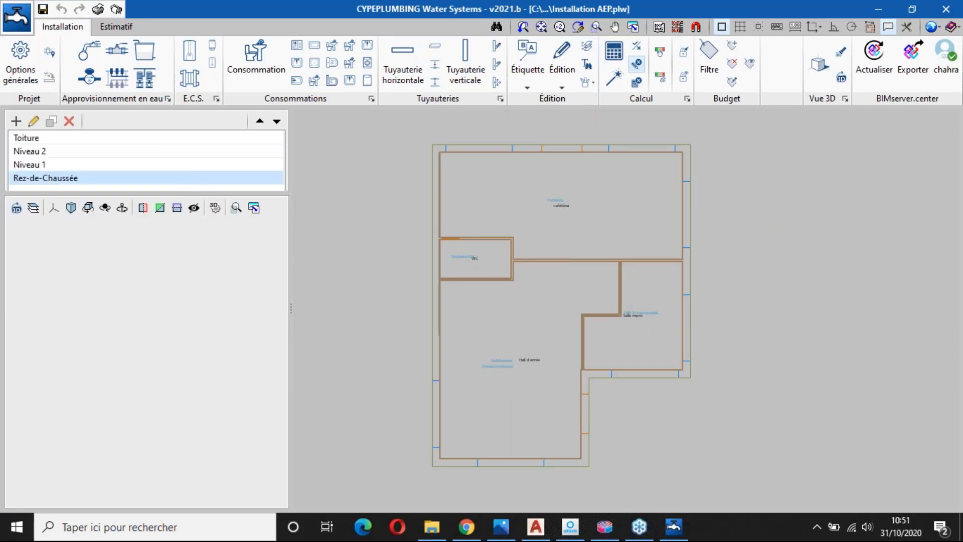
left_click_drag(290, 311, 521, 314)
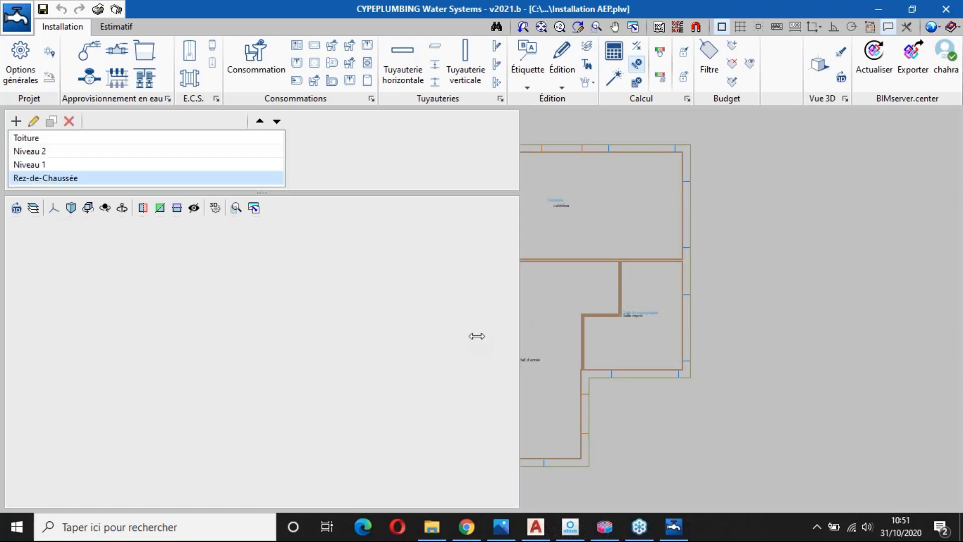
Step: Examine the imported building's facades and the furnished rooms behind the windows in the 3D view
left_click_drag(244, 372, 303, 457)
scroll(338, 408, "up", 3)
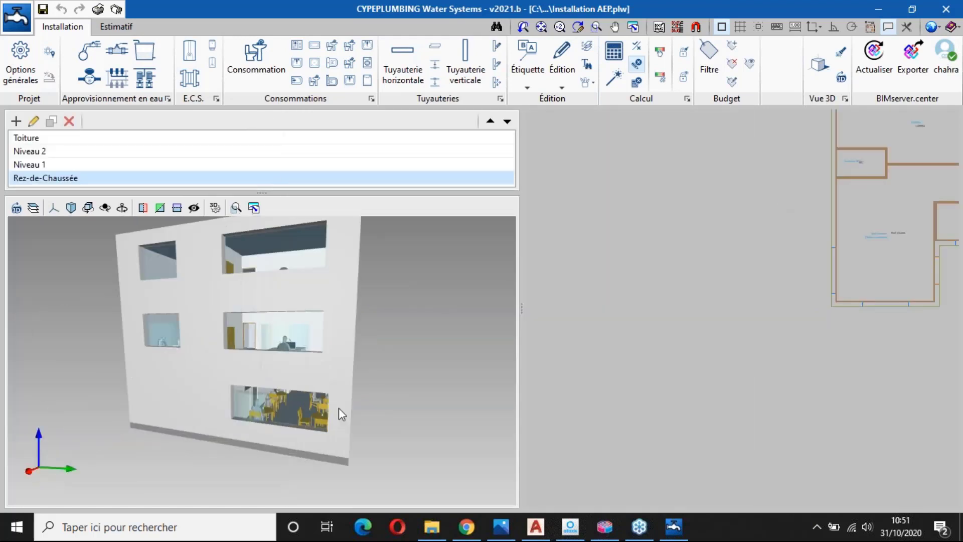
scroll(339, 407, "up", 3)
left_click_drag(439, 394, 342, 375)
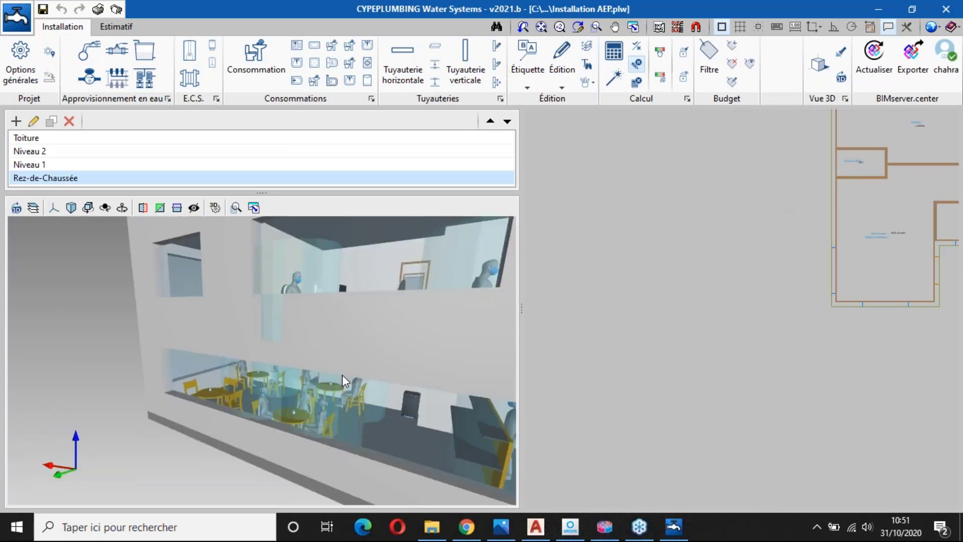
scroll(342, 374, "down", 3)
middle_click_drag(342, 375, 367, 413)
scroll(291, 390, "up", 3)
mouse_move(297, 389)
left_mouse_down()
mouse_move(351, 393)
mouse_move(416, 374)
mouse_move(440, 388)
left_mouse_up()
scroll(440, 390, "down", 3)
middle_click_drag(441, 389, 351, 383)
left_click_drag(350, 384, 301, 373)
Step: Make the Modèle BIM element transparent in the 3D view and examine the sanitary appliances inside the building
left_click(33, 208)
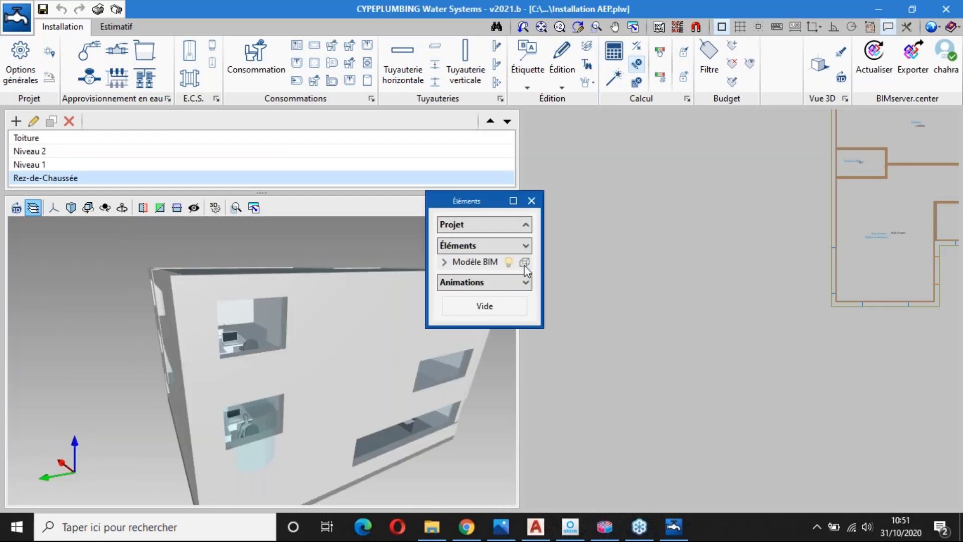
left_click(525, 263)
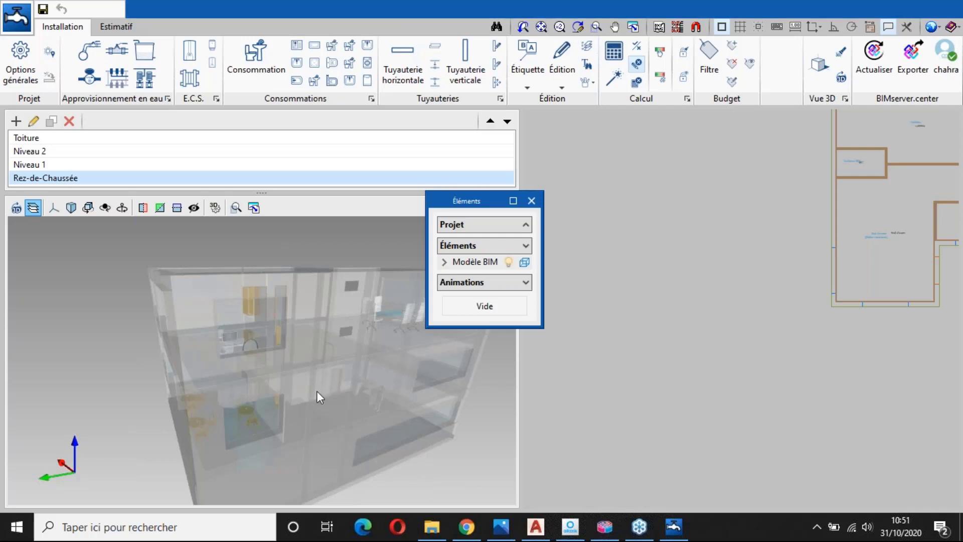
left_click_drag(317, 390, 261, 392)
scroll(263, 390, "up", 3)
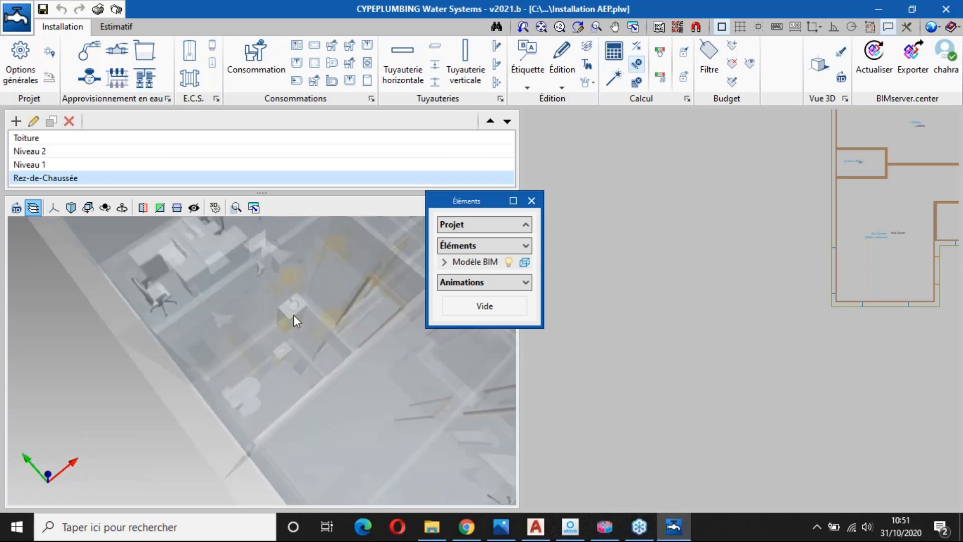
scroll(294, 314, "up", 4)
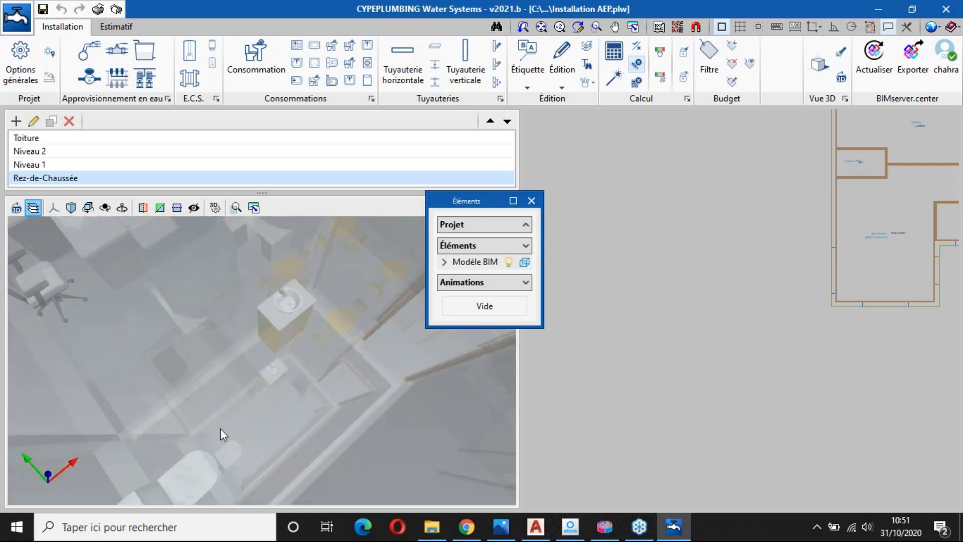
scroll(221, 428, "up", 1)
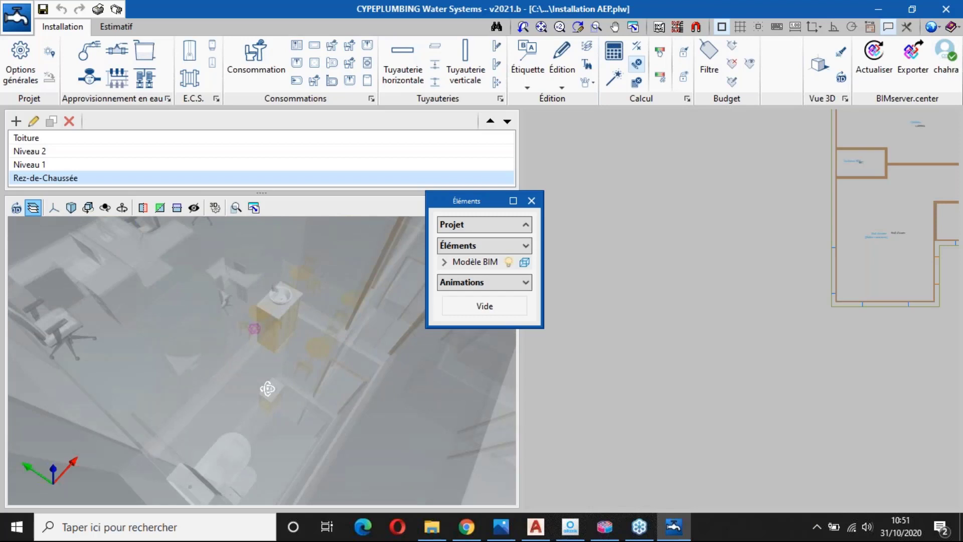
middle_click_drag(267, 388, 158, 440)
scroll(157, 440, "up", 4)
mouse_move(341, 331)
middle_mouse_down()
mouse_move(304, 407)
mouse_move(242, 400)
mouse_move(261, 378)
mouse_move(298, 376)
mouse_move(255, 373)
mouse_move(341, 373)
middle_mouse_up()
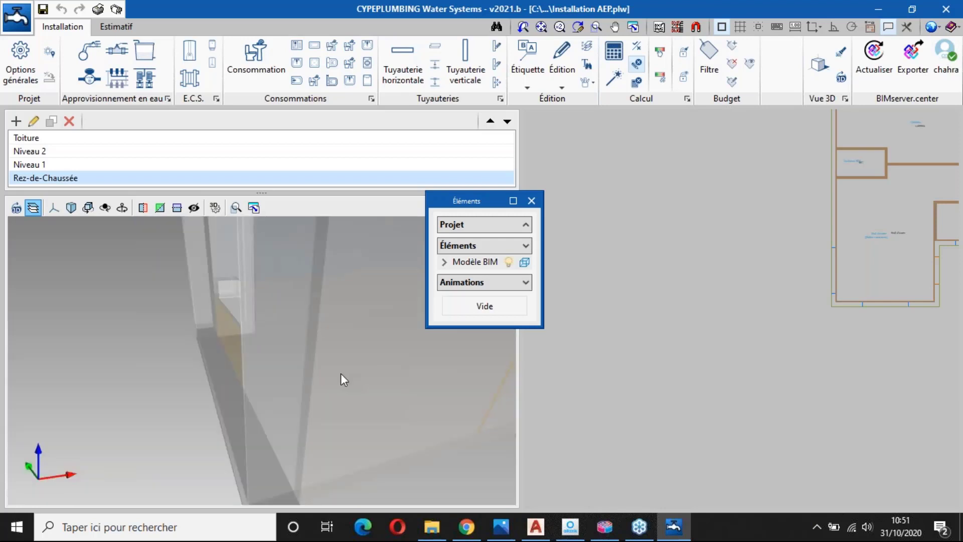
scroll(341, 373, "down", 1)
right_click(201, 413)
scroll(201, 413, "down", 5)
middle_click_drag(333, 408, 330, 411)
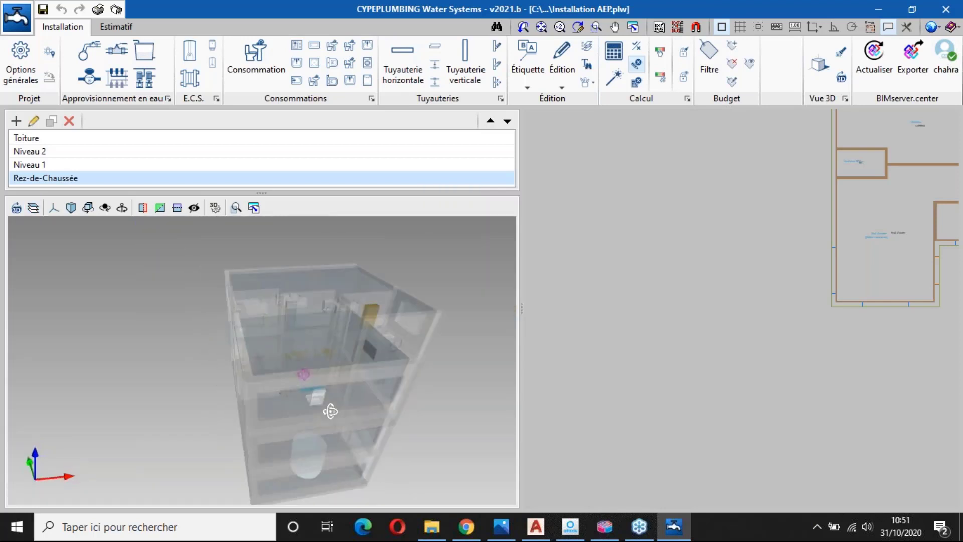
Step: Display the Niveau 1 plan and shrink the 3D view area to enlarge the plan area for inspection
scroll(835, 314, "up", 3)
middle_click_drag(712, 336, 627, 250)
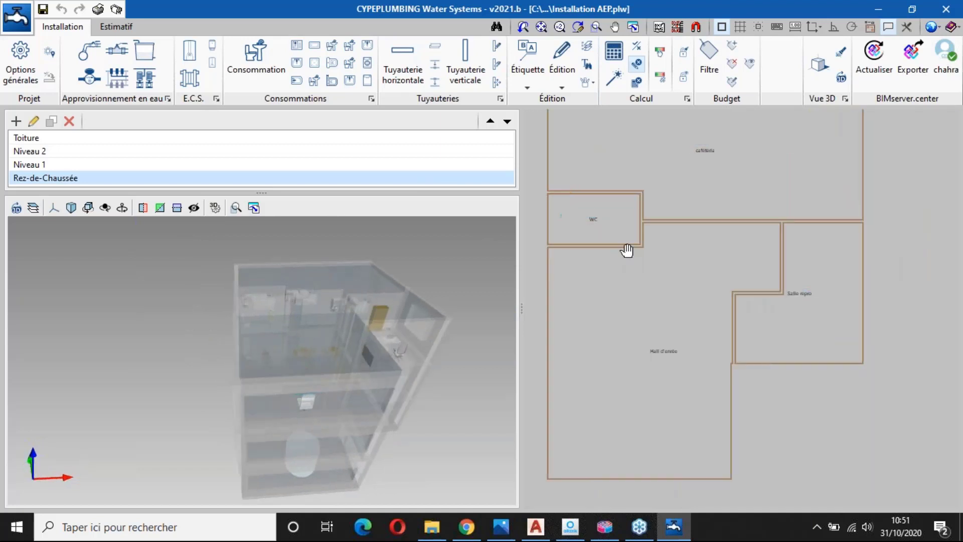
left_click(333, 165)
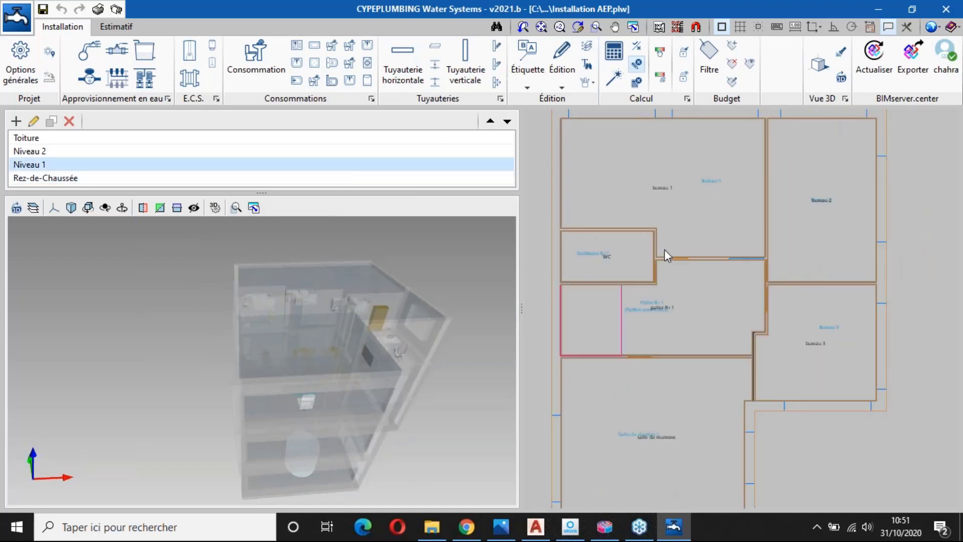
scroll(664, 248, "down", 2)
left_click_drag(522, 305, 289, 309)
scroll(556, 297, "up", 2)
middle_click_drag(722, 351, 512, 284)
scroll(512, 285, "down", 1)
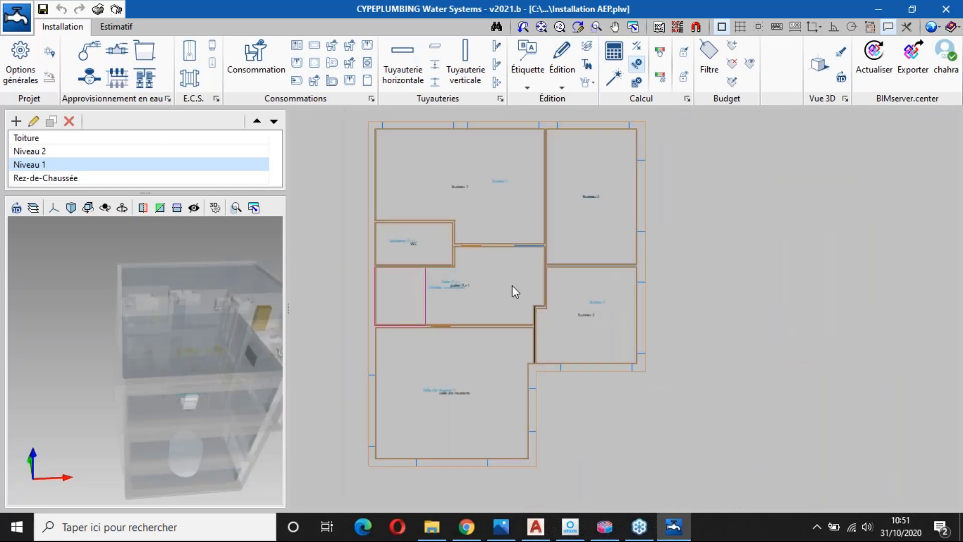
scroll(584, 226, "down", 1)
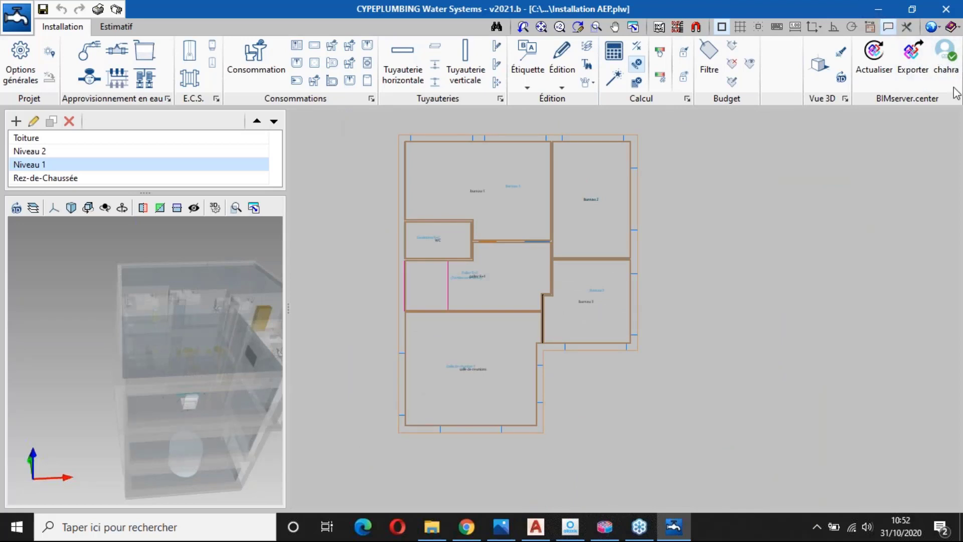
scroll(513, 227, "up", 1)
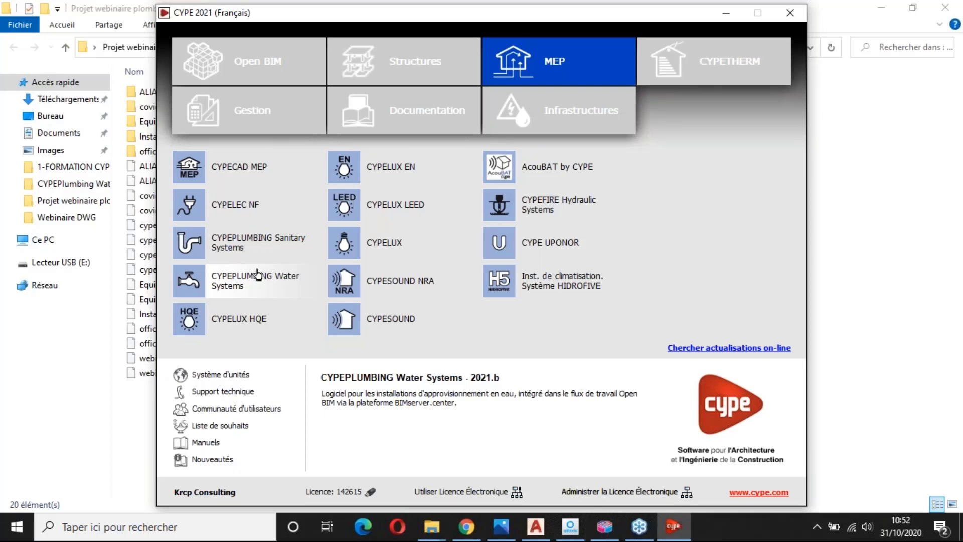
Step: Launch CYPEPLUMBING Water Systems and open its file management window
left_click(256, 272)
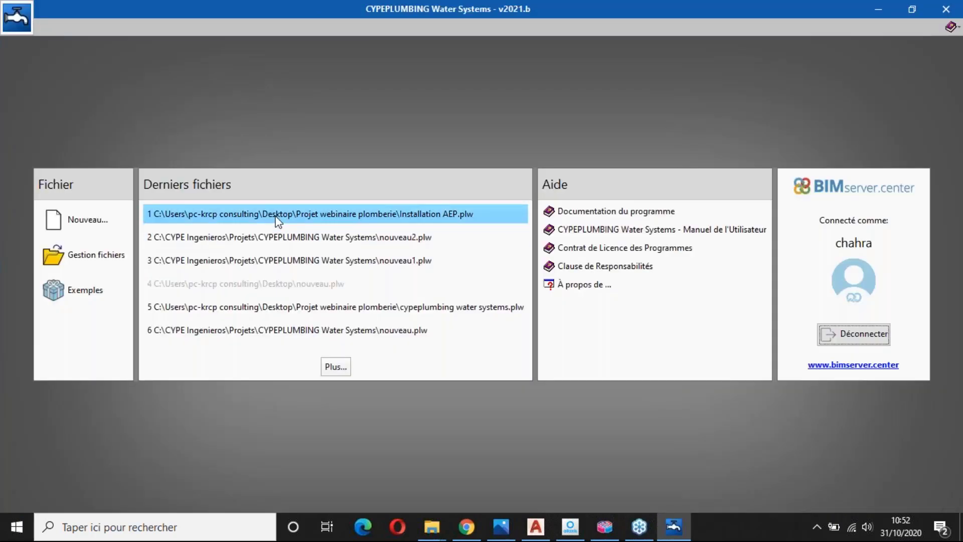
left_click(268, 242)
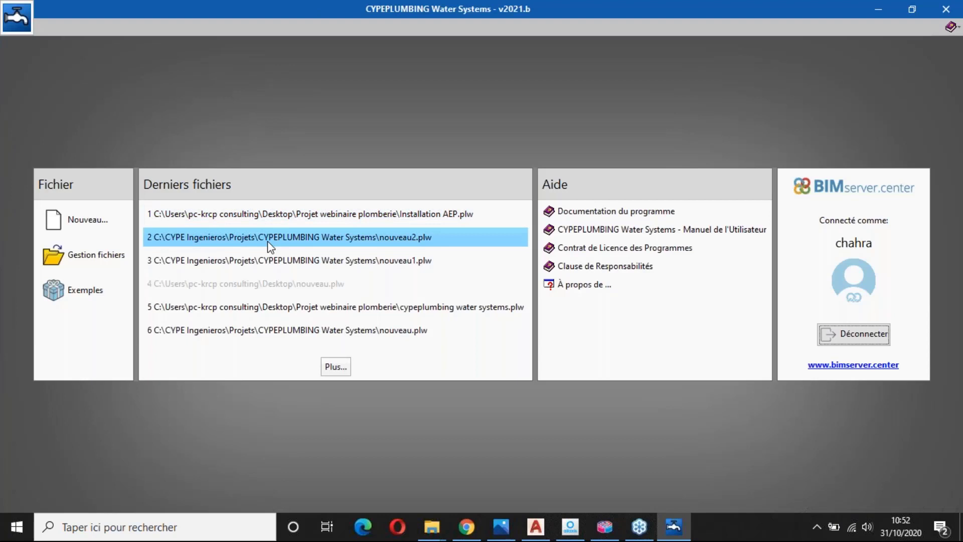
left_click(257, 266)
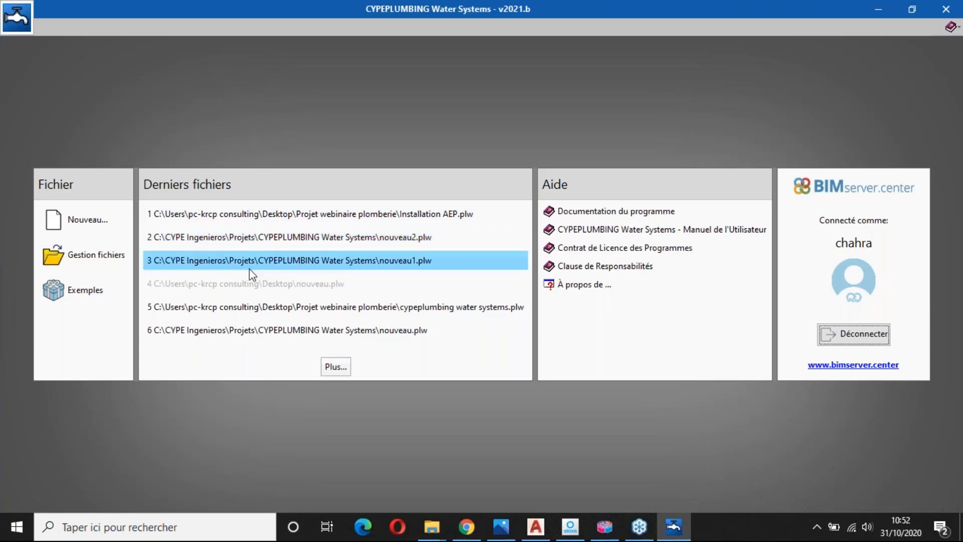
left_click(116, 250)
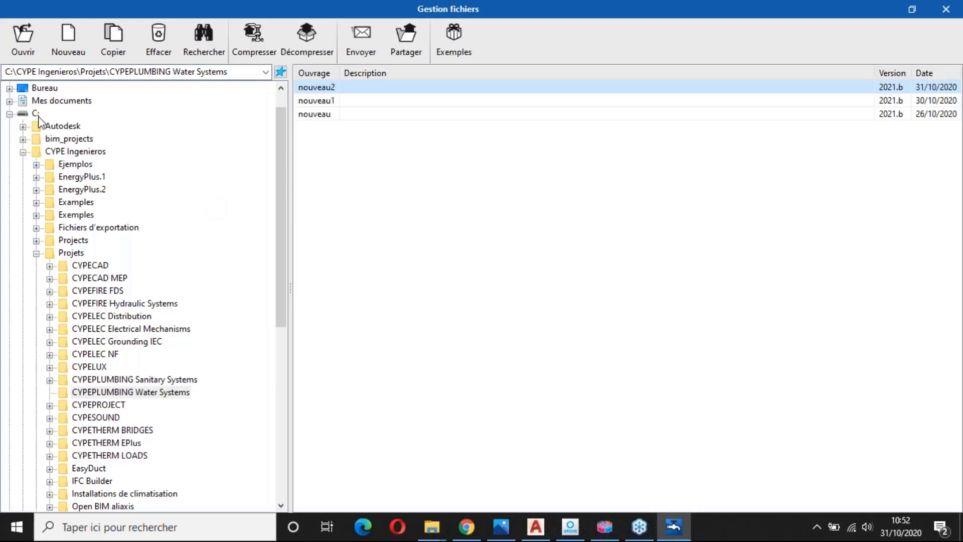
Step: Open the cypeplumbing water systems project from the Projet webinaire plomberie folder on the desktop
left_click(9, 114)
left_click(9, 114)
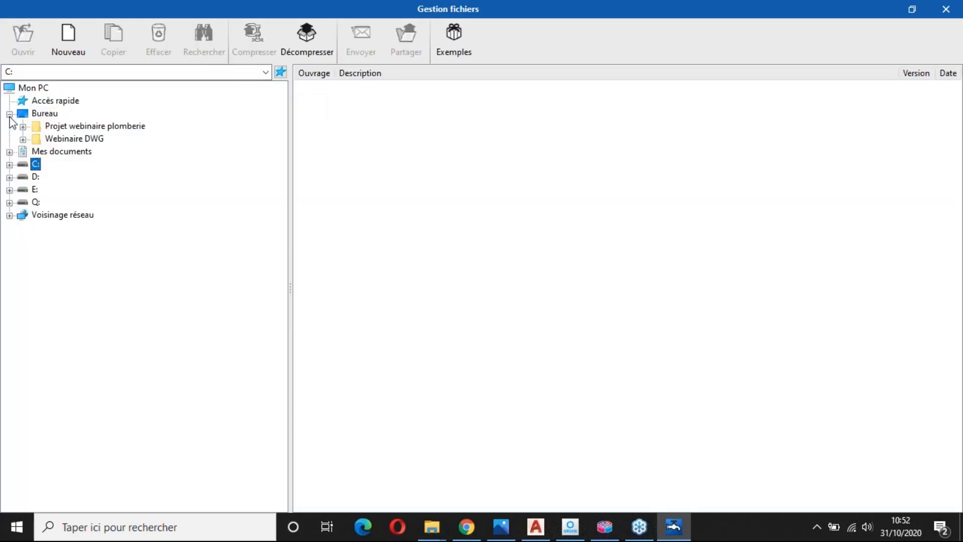
left_click(26, 129)
left_click(47, 126)
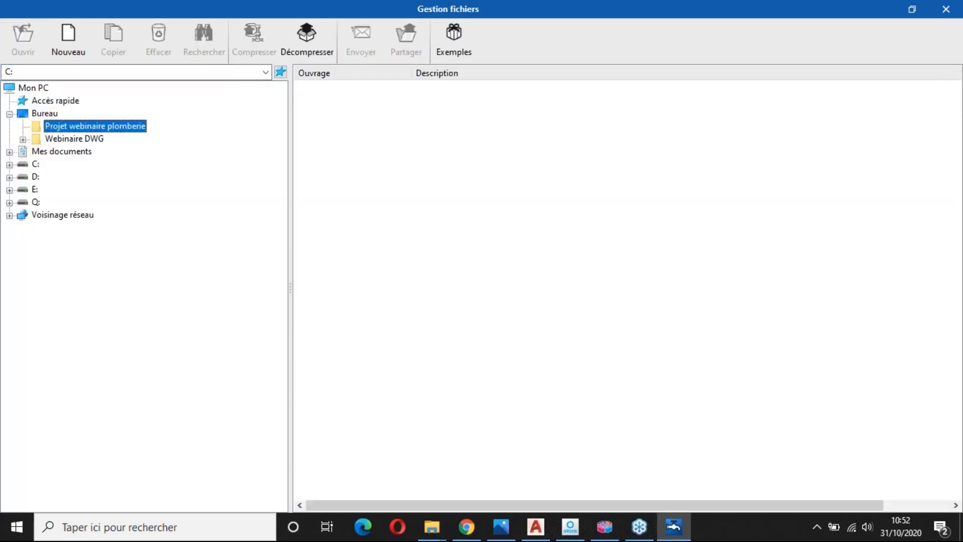
left_click(316, 102)
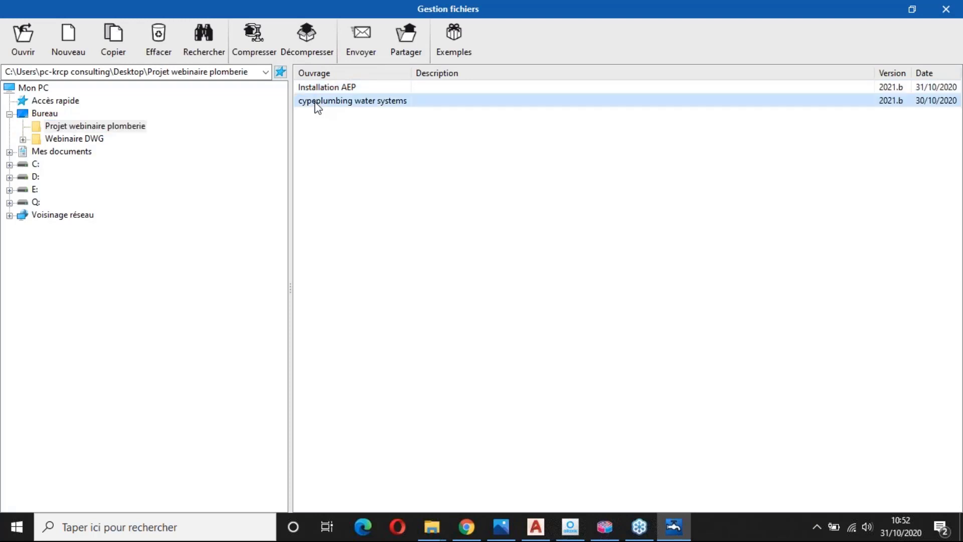
double_click(317, 101)
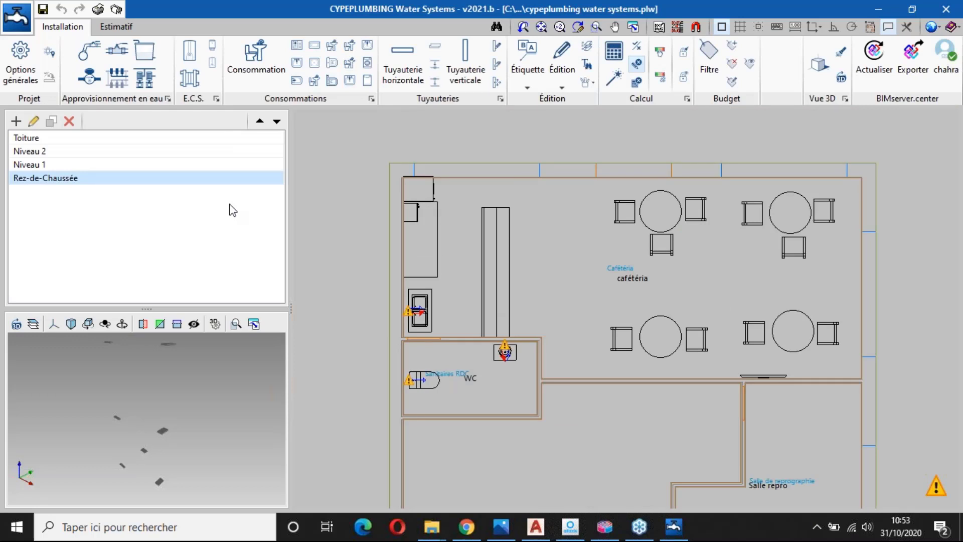
Step: Place a connection point with 1.00 bar pressure and 0.23 l/s flow outside the Rez-de-Chaussée, at about -6.00, 9.13 m
scroll(401, 291, "down", 5)
middle_click_drag(310, 311, 469, 290)
scroll(443, 309, "up", 3)
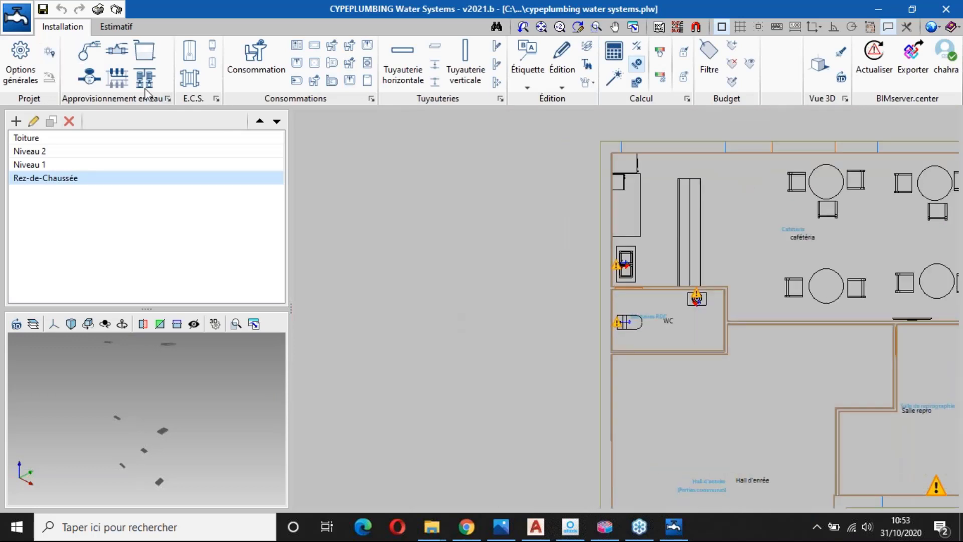
left_click(84, 60)
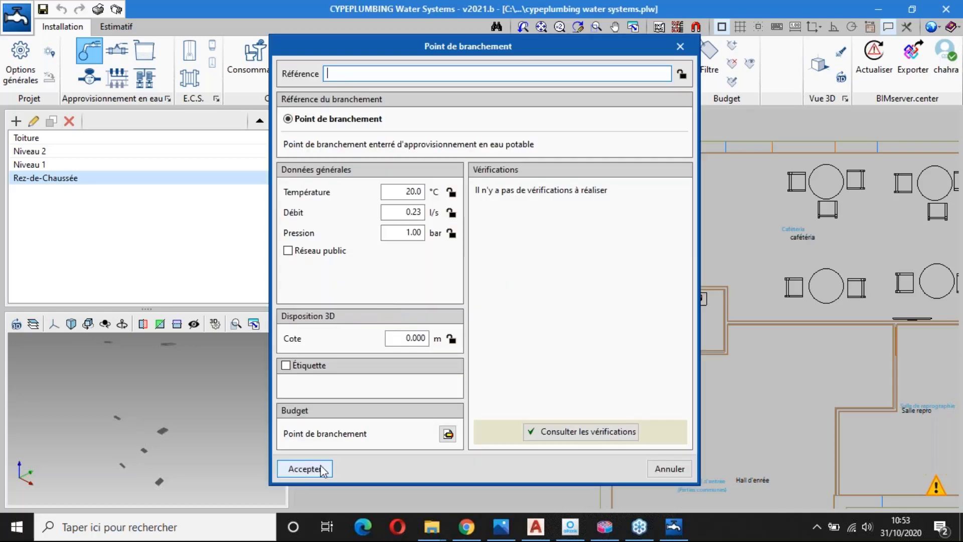
left_click(305, 469)
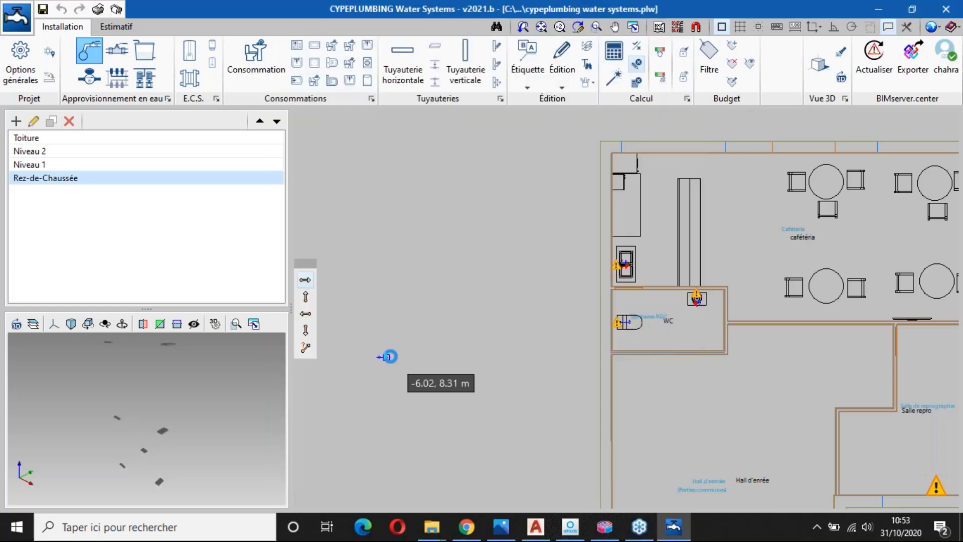
left_click(387, 357)
left_click(409, 233)
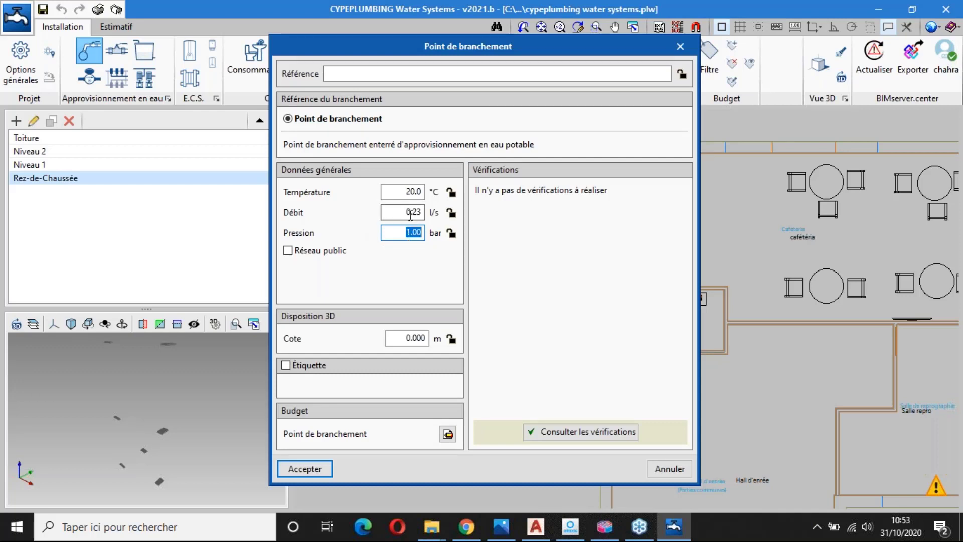
left_click(312, 469)
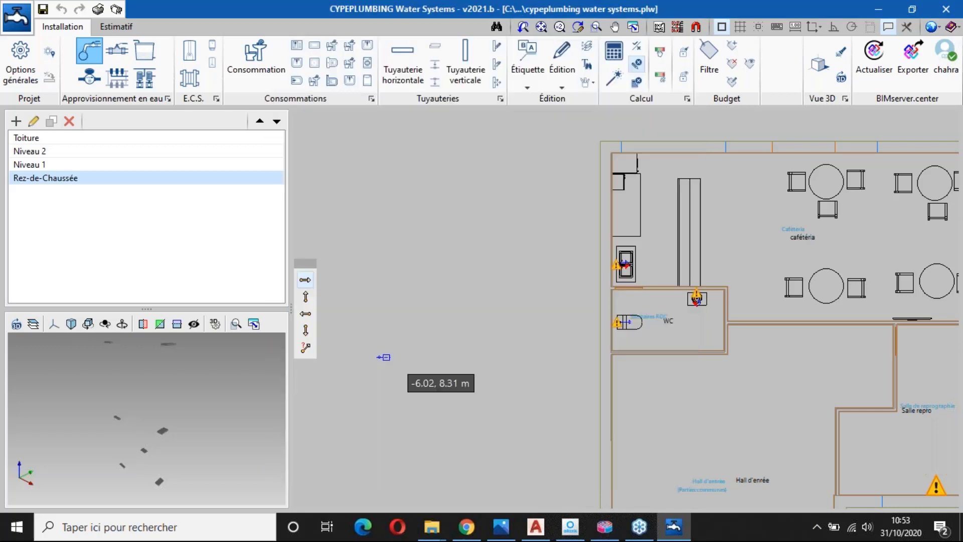
scroll(390, 357, "up", 1)
middle_click_drag(390, 357, 463, 357)
left_click(463, 322)
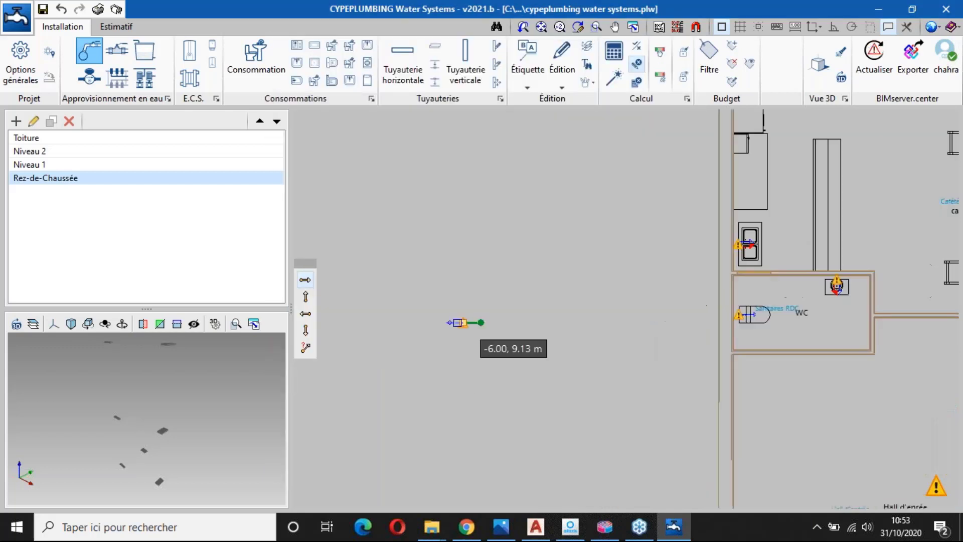
Step: Place a Type 1 fixed-speed two-pump booster (Surpresseur) just beyond the connection point, towards the building
left_click(144, 78)
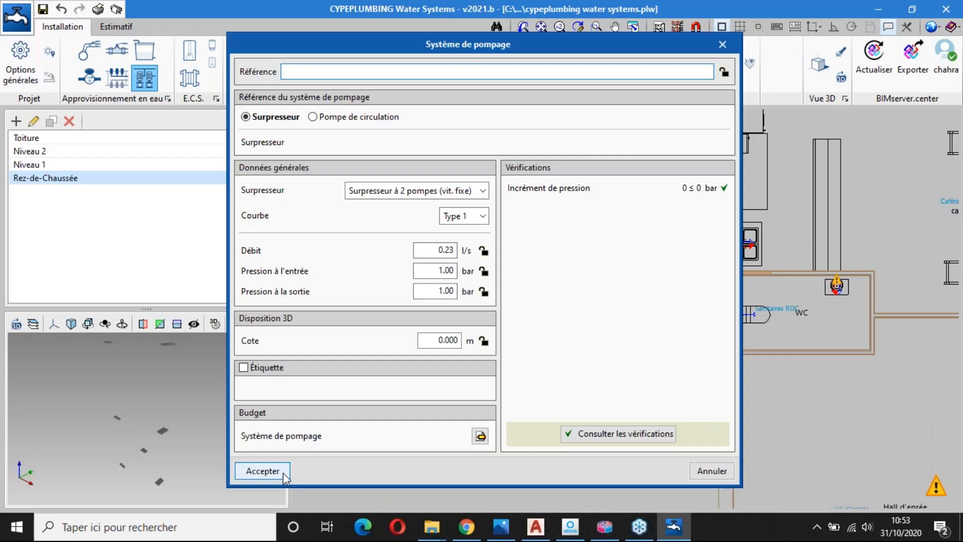
left_click(263, 471)
scroll(493, 349, "up", 3)
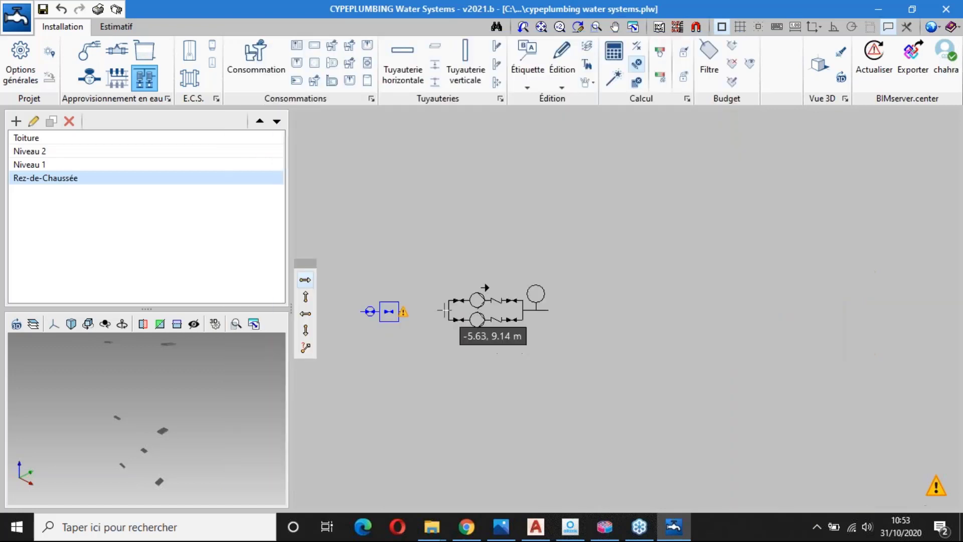
left_click(454, 309)
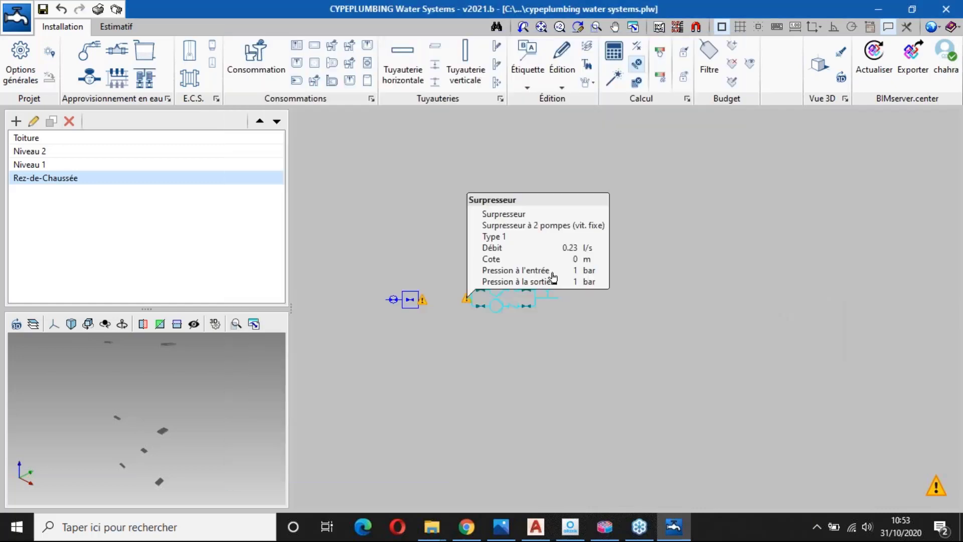
Step: Place a cold-water meter pre-installation, 0.850 m long, between the booster and the building
left_click(90, 78)
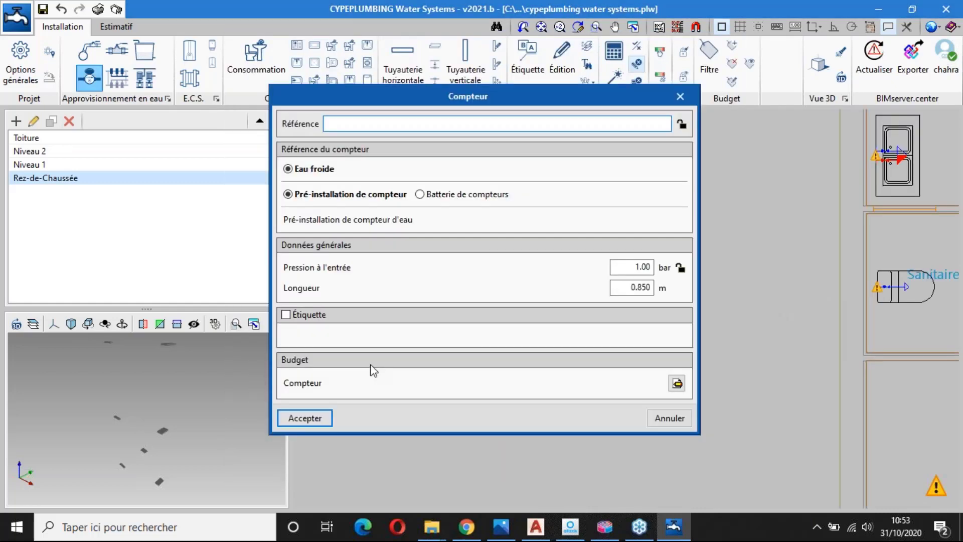
key("Return")
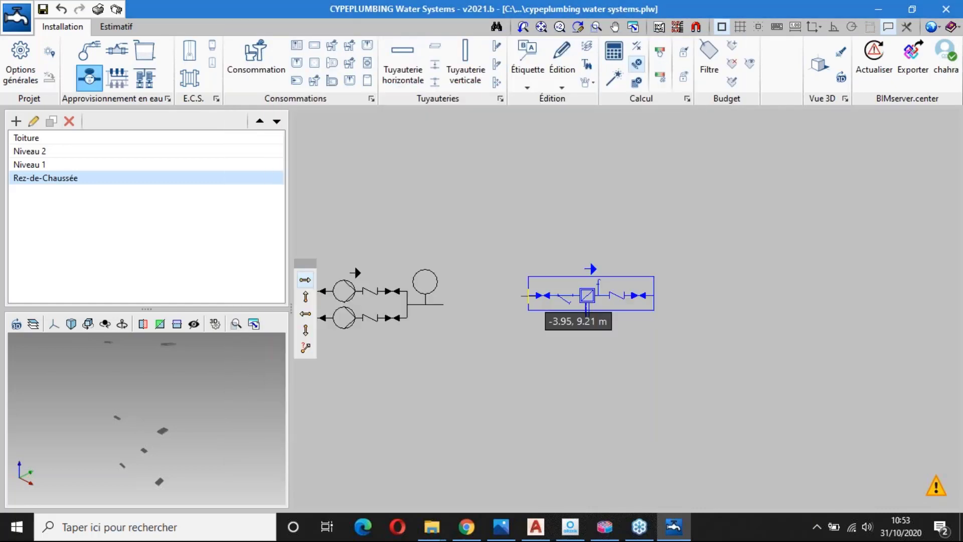
left_click(574, 306)
scroll(361, 270, "down", 2)
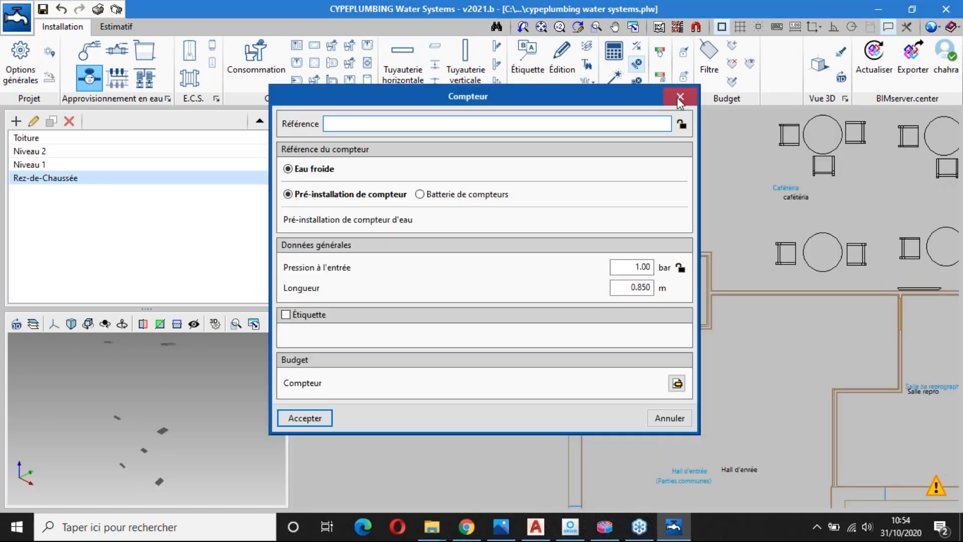
left_click(679, 98)
scroll(552, 302, "down", 2)
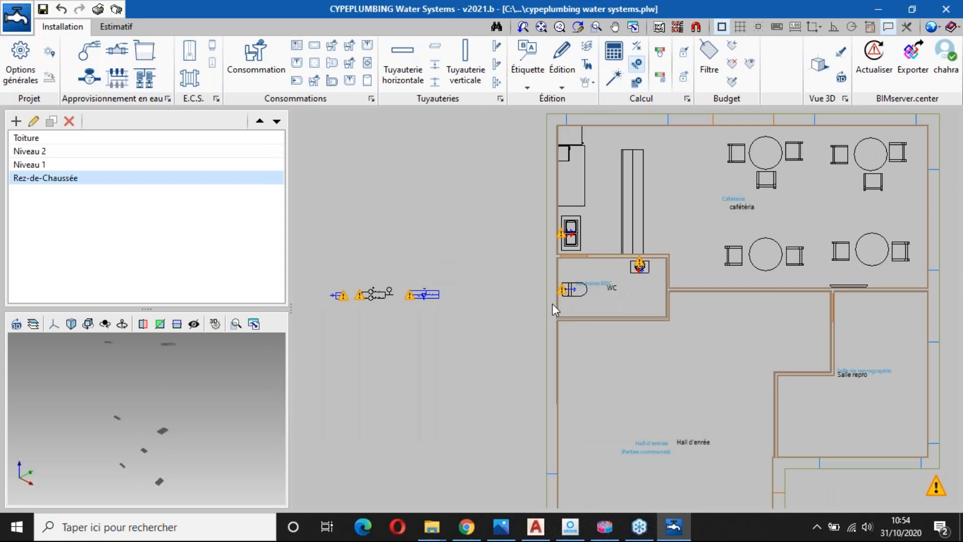
Step: Start a horizontal pipe and add a thermal insulation catalogue named Isolation with the Ø32 size
left_click(400, 58)
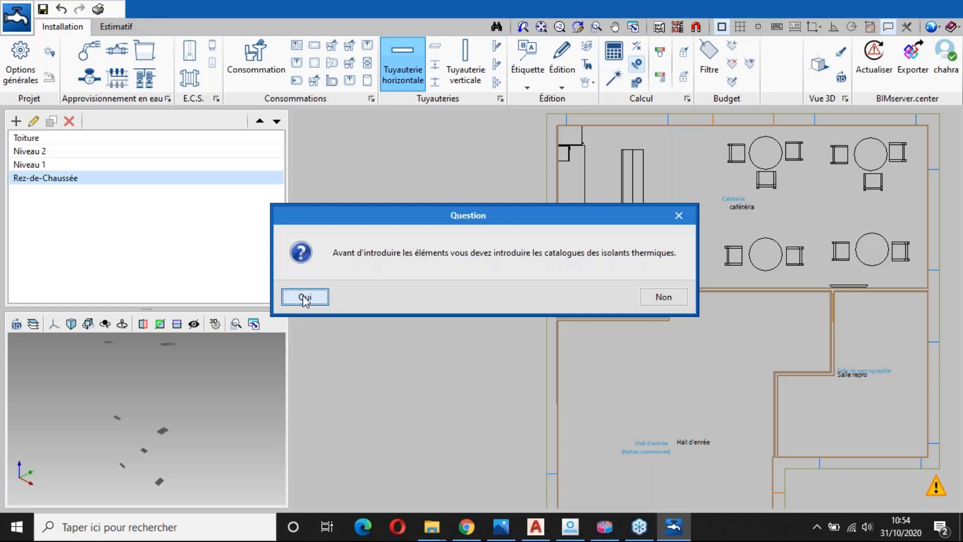
left_click(305, 298)
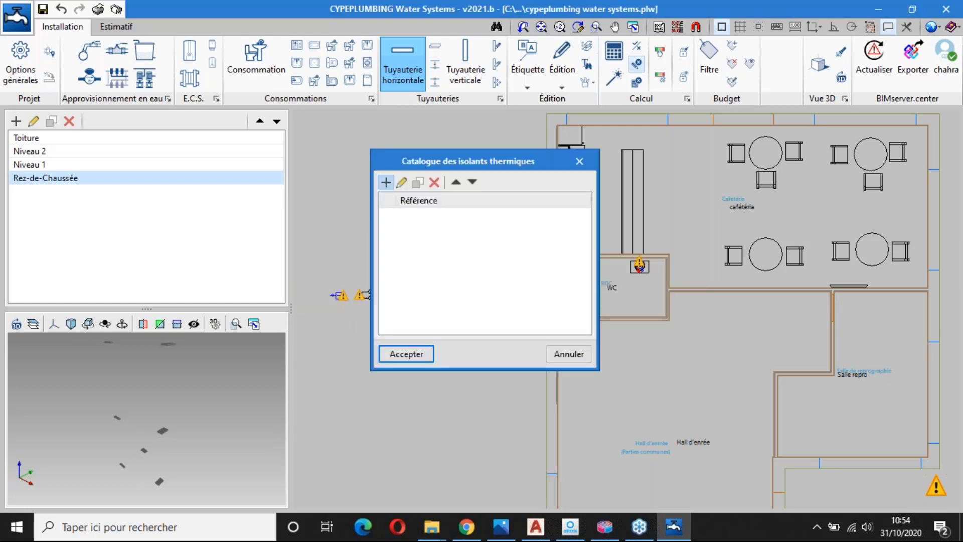
left_click(386, 182)
type("I")
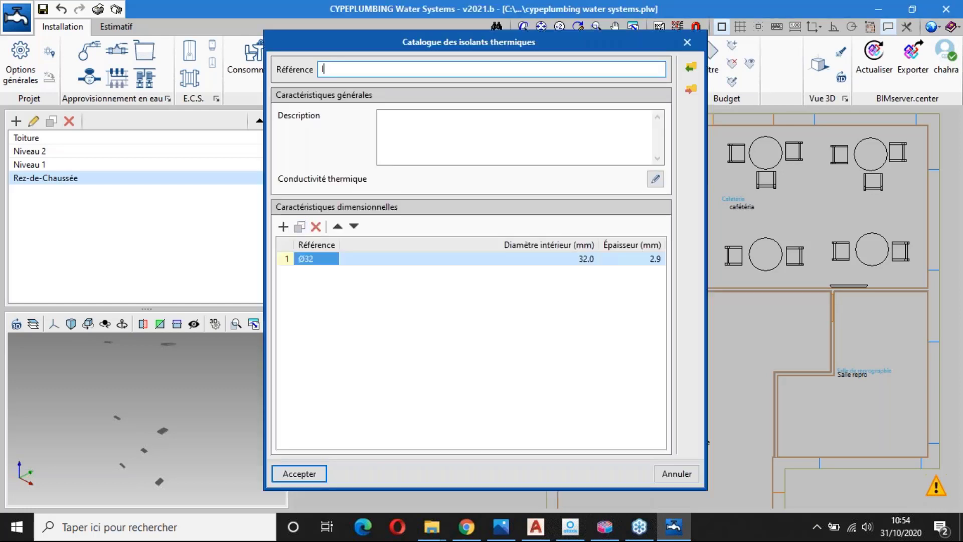
type("solation")
left_click(301, 473)
left_click(407, 354)
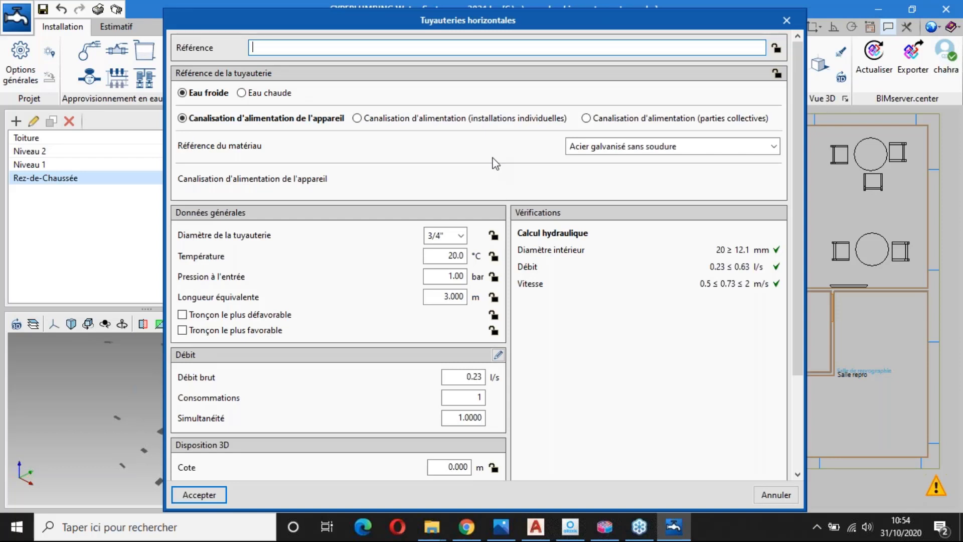
Step: Set the cold-water appliance supply pipe's material to Polypropylène (PP-R) and review its diameter options
scroll(462, 161, "down", 1)
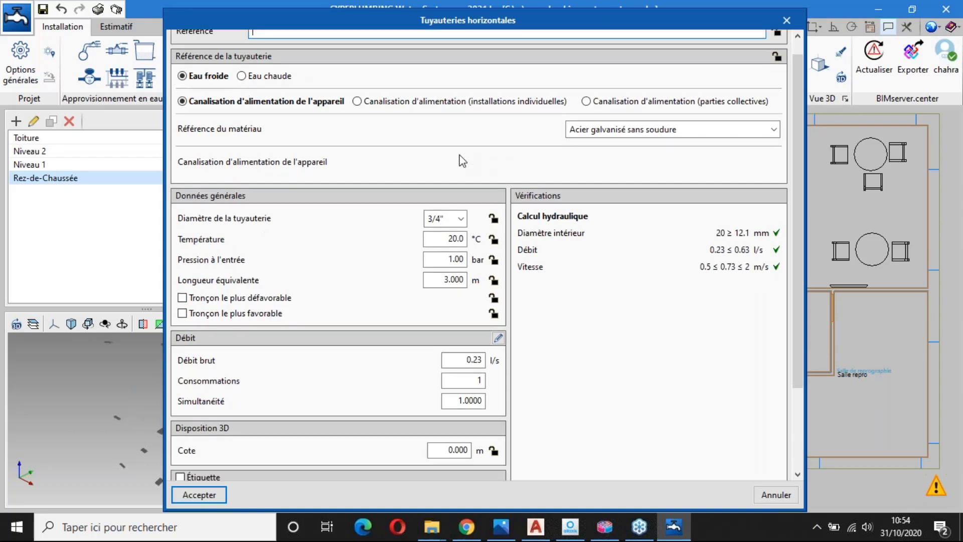
scroll(458, 155, "down", 1)
scroll(458, 154, "up", 1)
scroll(458, 159, "up", 1)
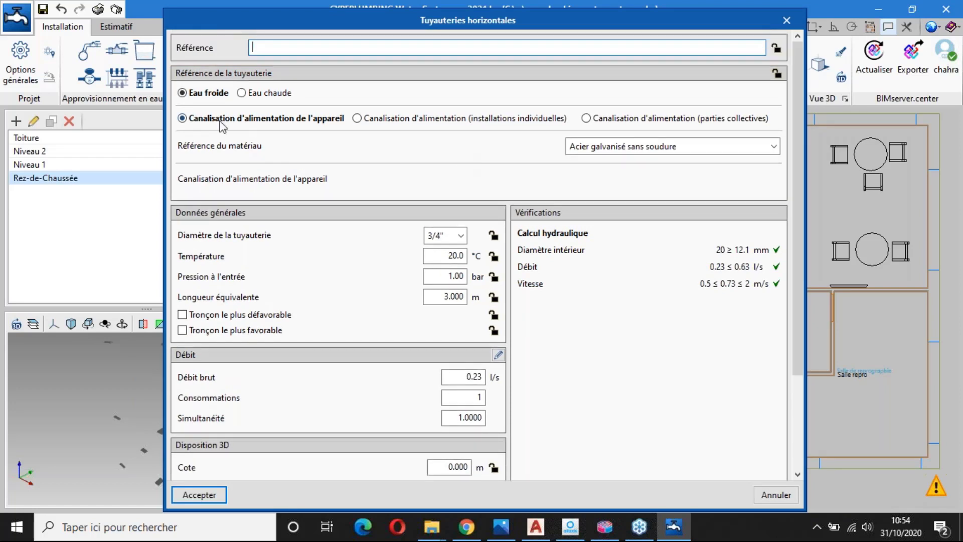
left_click(686, 150)
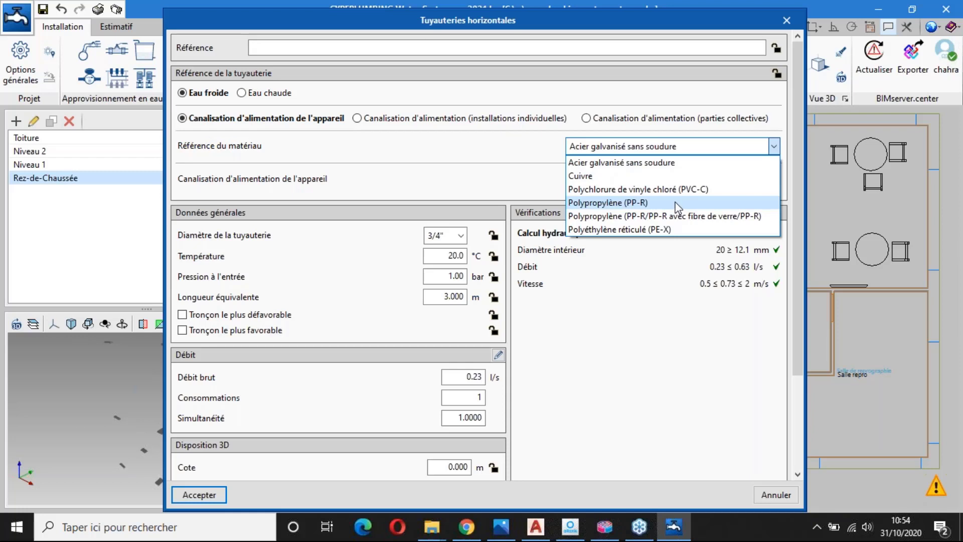
left_click(657, 146)
left_click(657, 147)
left_click(649, 198)
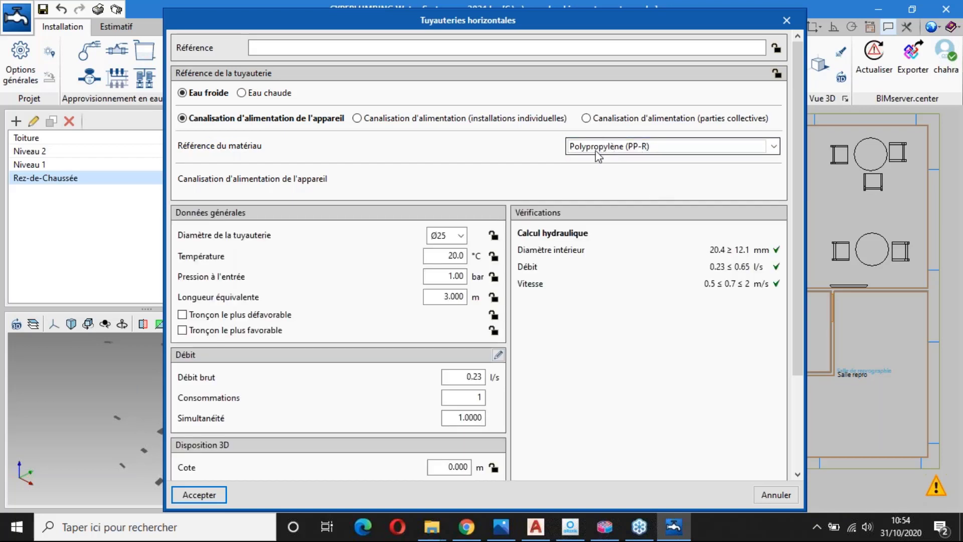
left_click(460, 235)
left_click(461, 240)
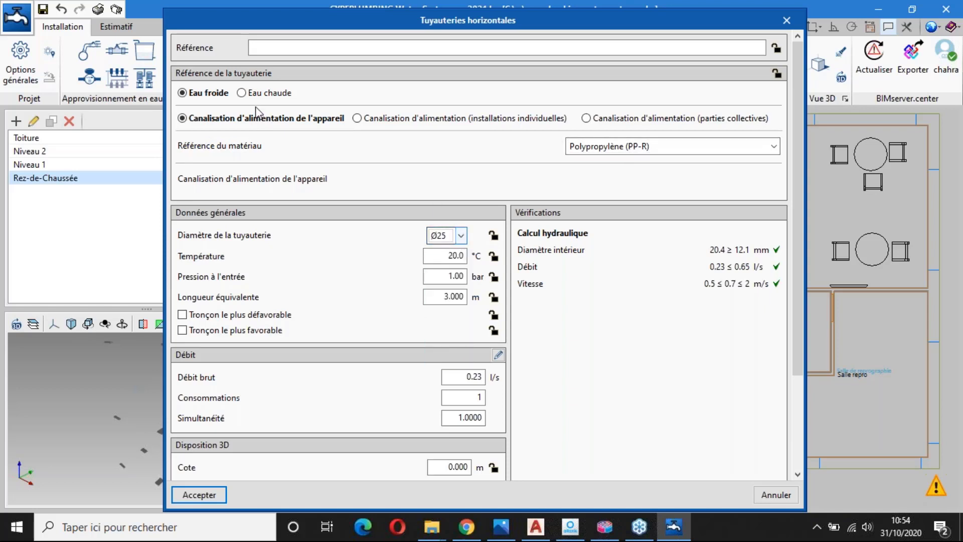
Step: Draw a 3/4" cold-water collective supply pipe in Acier galvanisé sans soudure from the connection point to the booster inlet
left_click(589, 120)
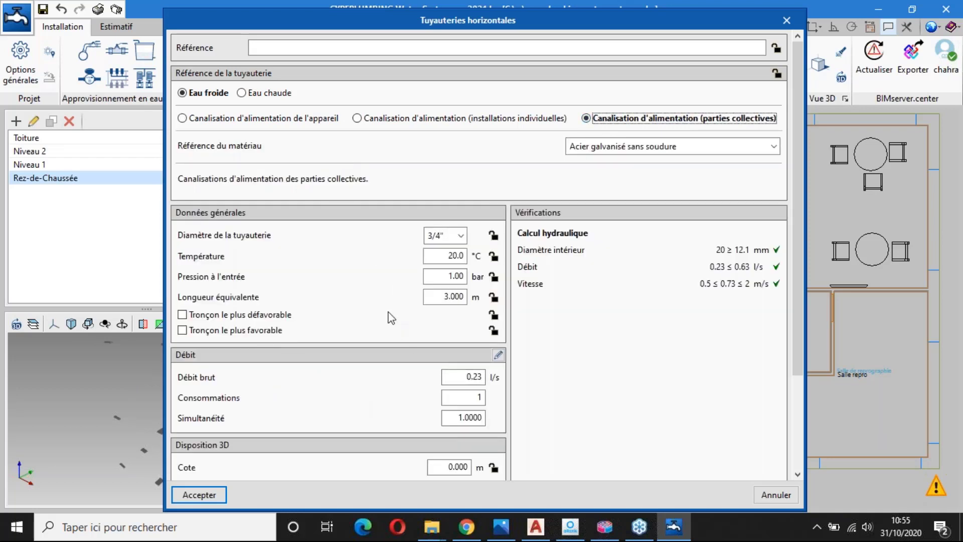
scroll(389, 317, "down", 1)
scroll(387, 311, "down", 3)
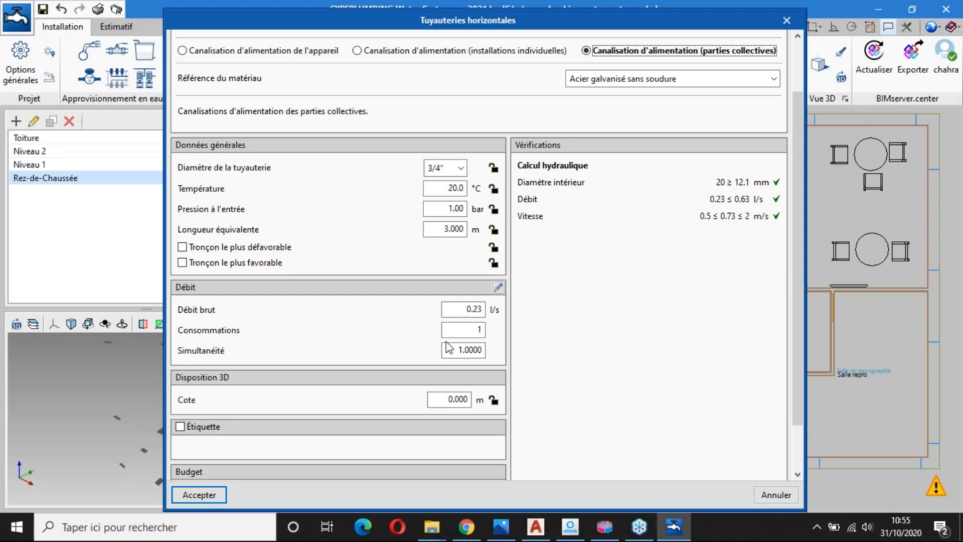
left_click(199, 497)
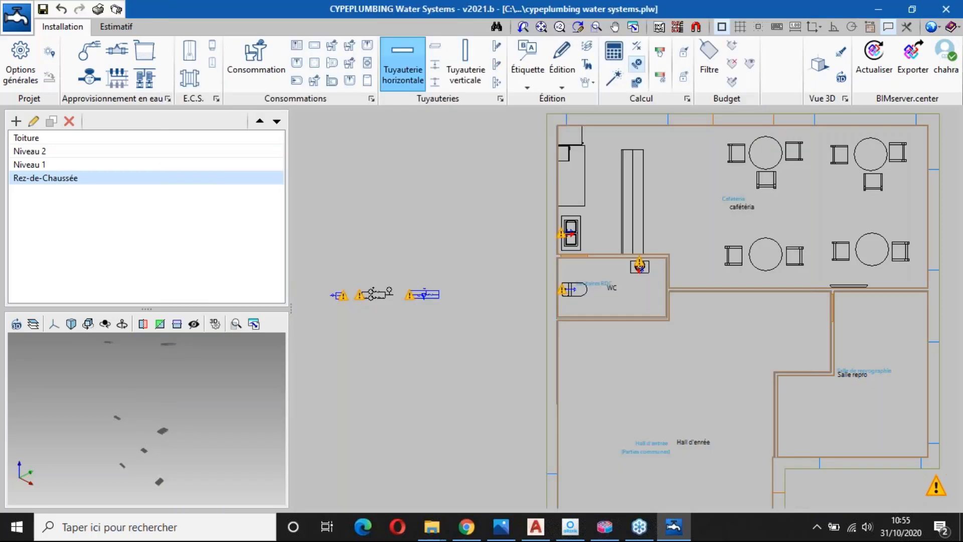
scroll(421, 321, "up", 5)
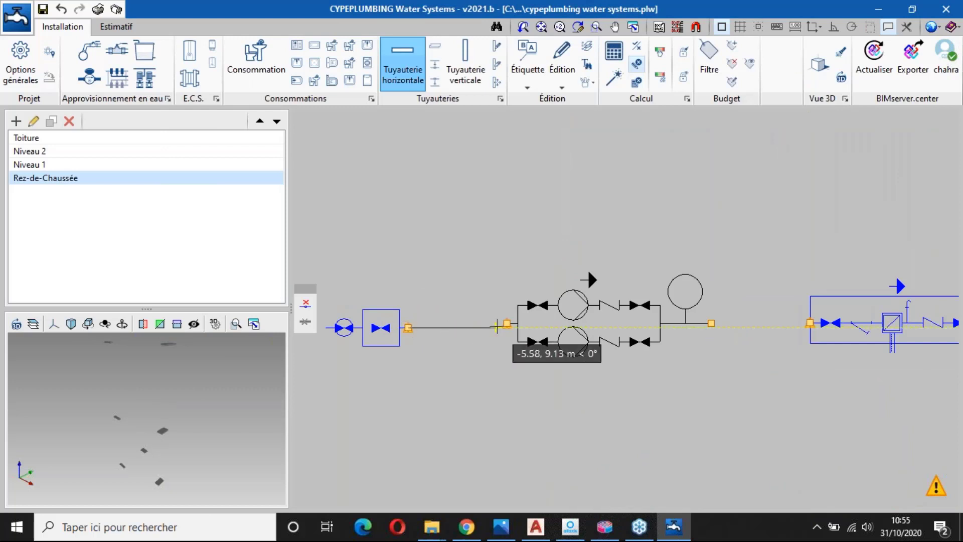
left_click(506, 323)
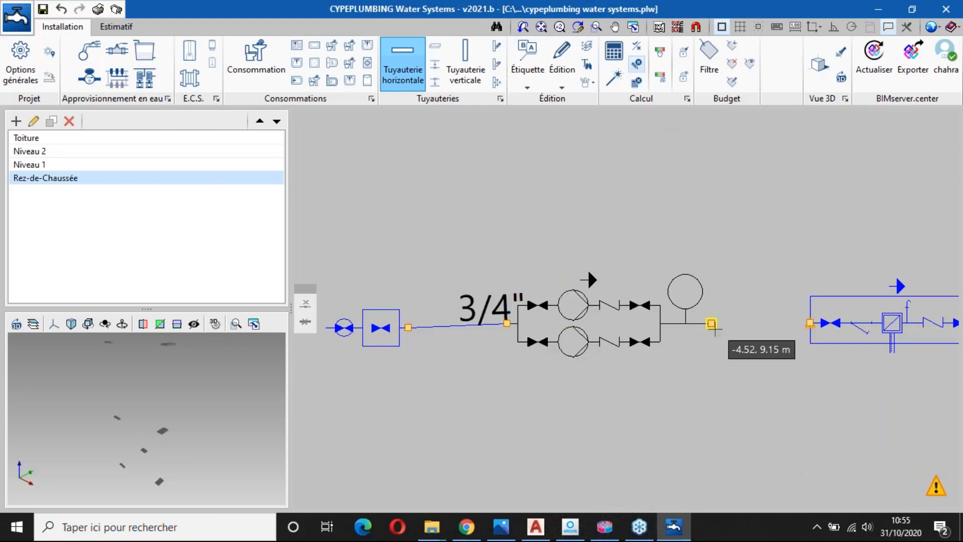
Step: Draw a 3/4" cold-water collective supply pipe from the booster's outlet to the meter's inlet
left_click(711, 323)
middle_click_drag(770, 347, 689, 364)
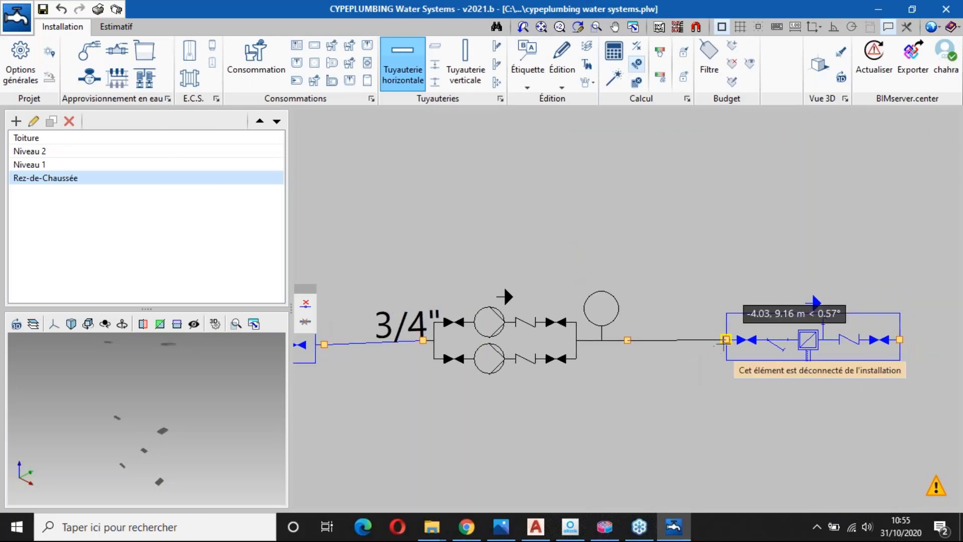
left_click(726, 339)
Step: Draw a 3/4" collective supply pipe from the meter's outlet to the building, along the outer wall and into the ground-floor Sanitaires RDC room
middle_click_drag(768, 370, 646, 414)
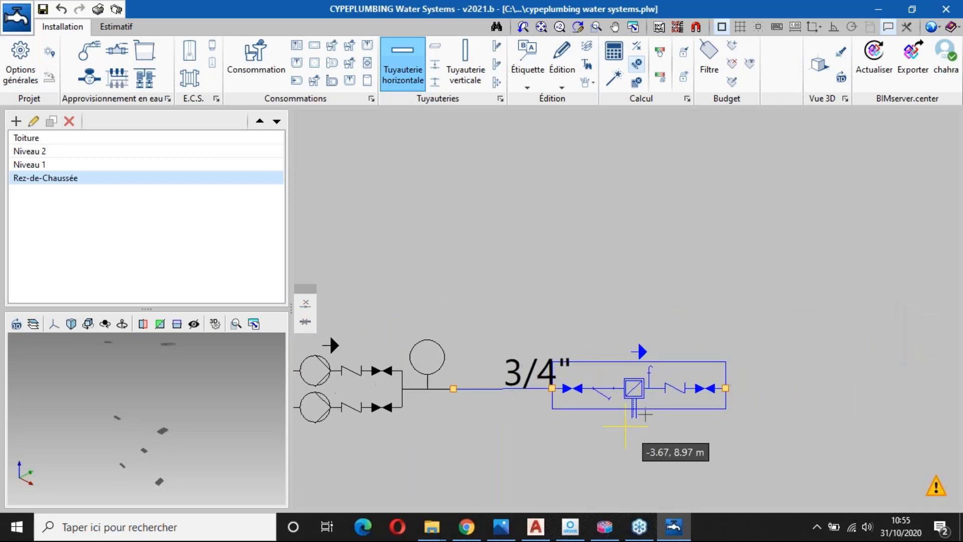
left_click(725, 388)
scroll(622, 355, "down", 3)
middle_click_drag(588, 389, 540, 403)
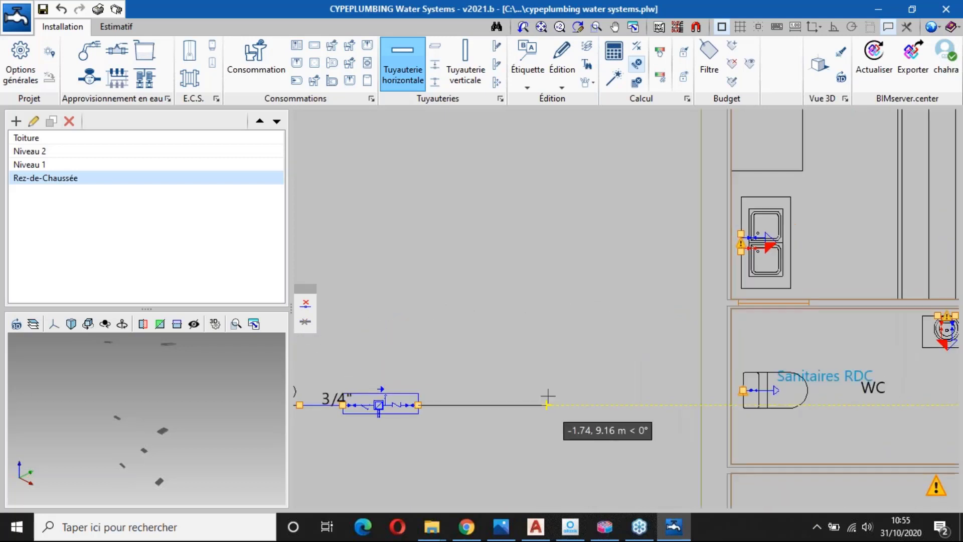
scroll(549, 401, "down", 2)
left_click(656, 401)
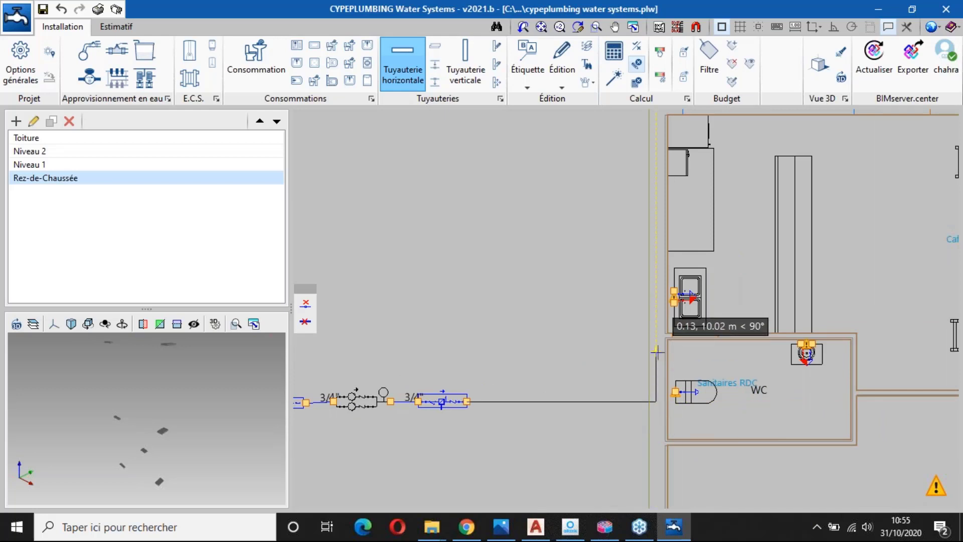
scroll(657, 351, "up", 3)
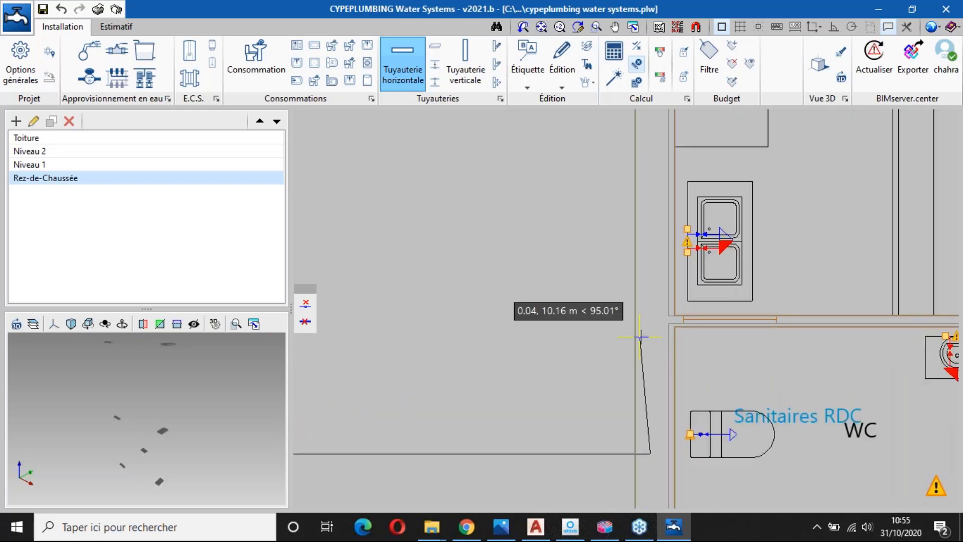
left_click(645, 338)
left_click(690, 339)
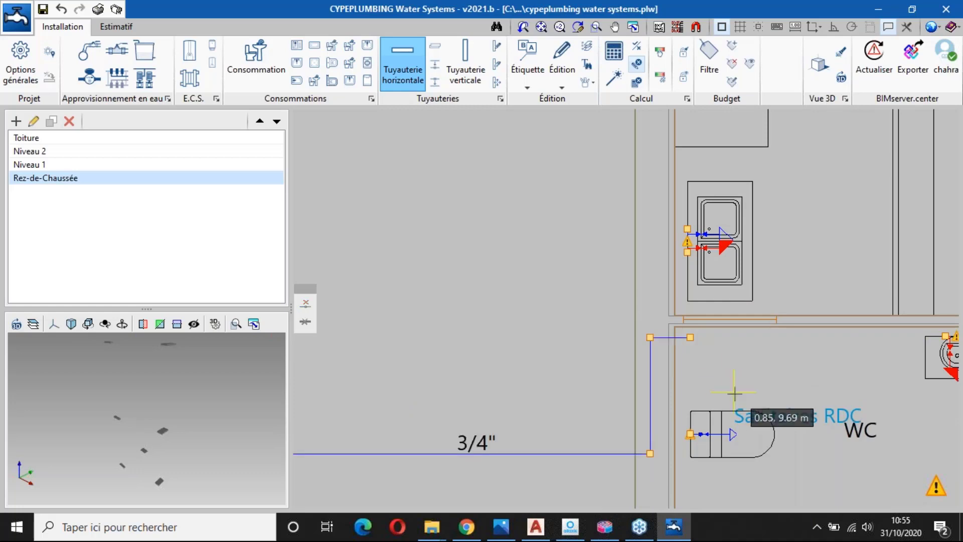
scroll(717, 402, "down", 5)
scroll(627, 421, "up", 2)
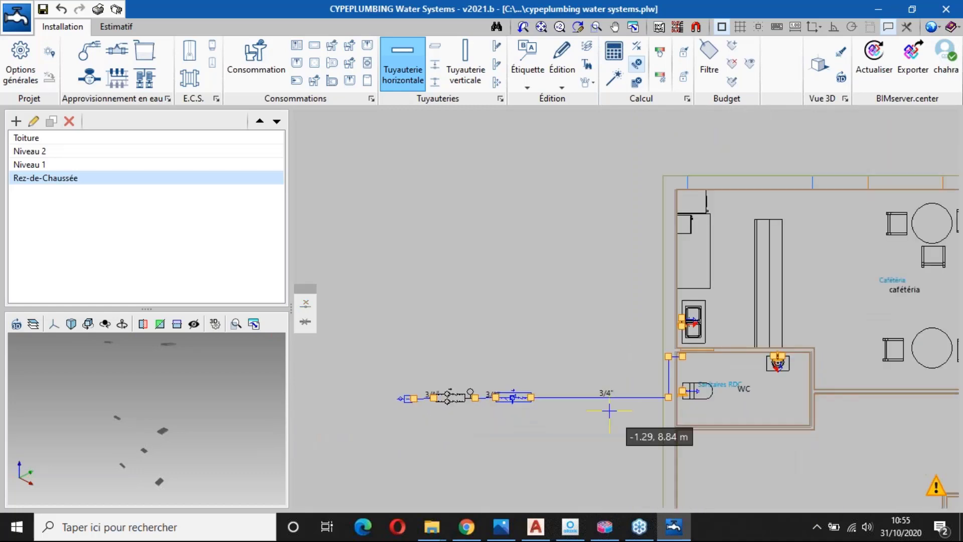
Step: Stop drawing pipes and review the properties and hydraulic checks of the supply pipe between the meter and the building
right_click(601, 330)
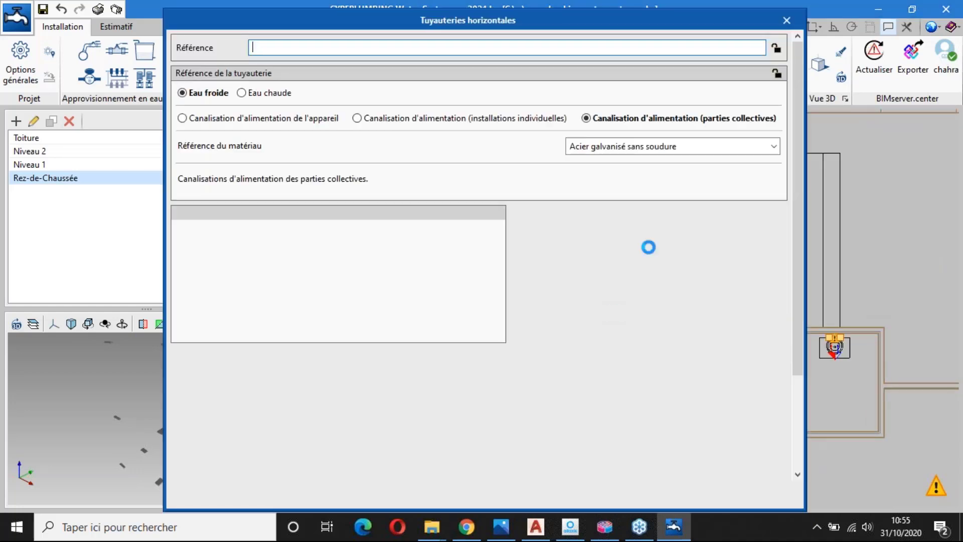
left_click(782, 24)
left_click(569, 69)
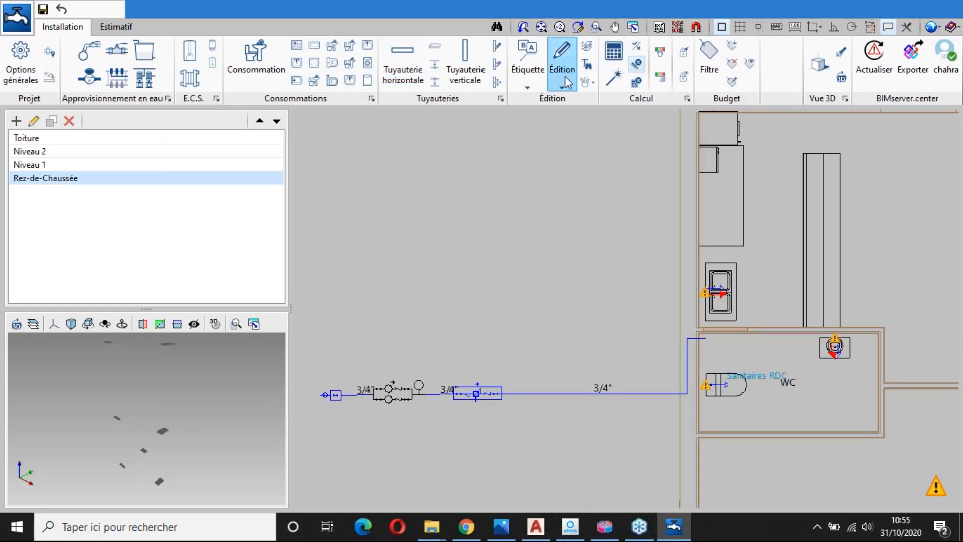
left_click(580, 394)
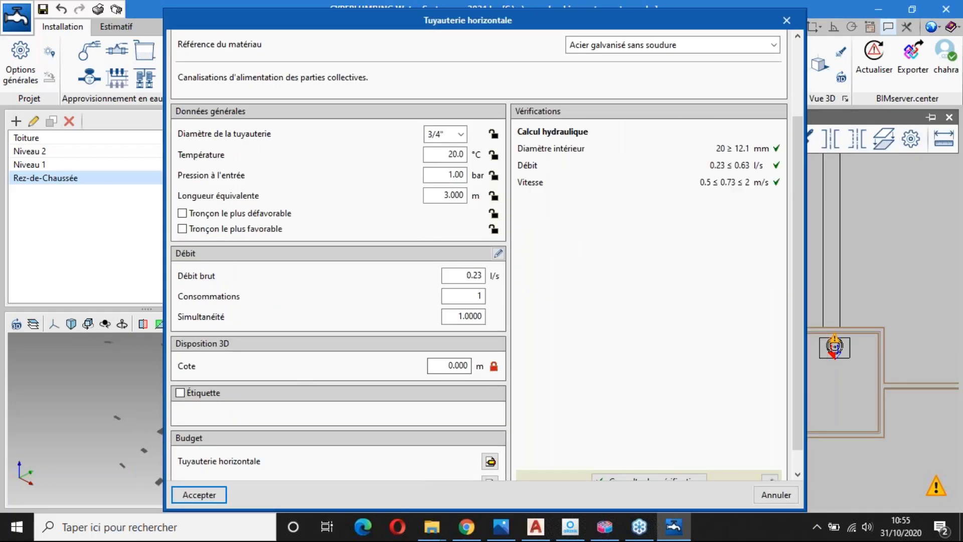
left_click(206, 495)
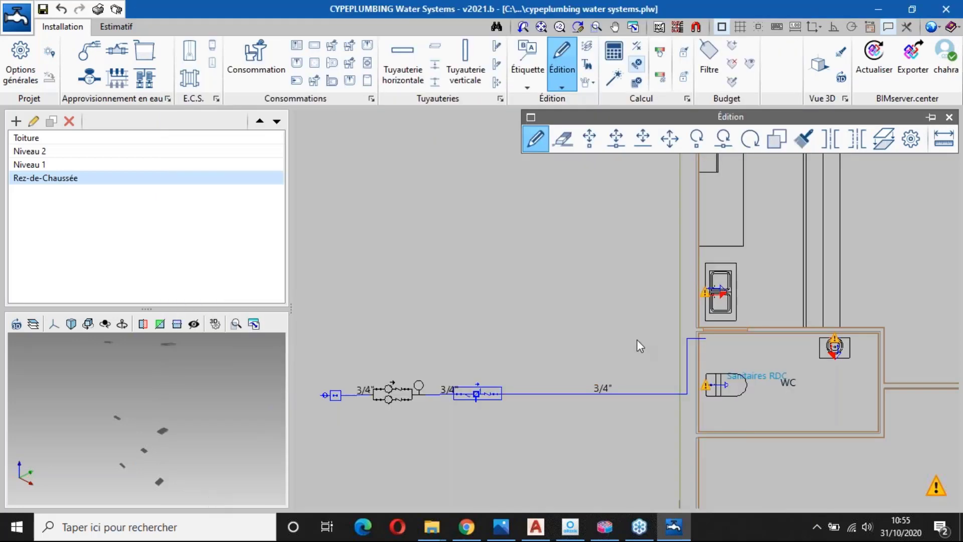
mouse_move(622, 321)
middle_mouse_down()
mouse_move(554, 357)
mouse_move(521, 351)
mouse_move(516, 322)
middle_mouse_up()
scroll(637, 379, "up", 1)
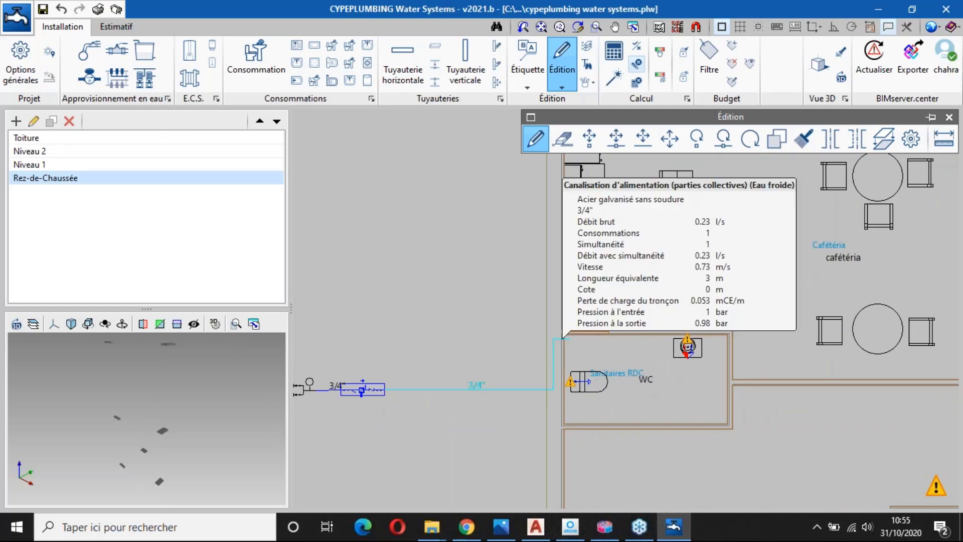
Step: Start a vertical cold-water riser (Colonnes montantes) and set its material to Polypropylène (PP-R)
scroll(570, 338, "up", 1)
left_click(473, 81)
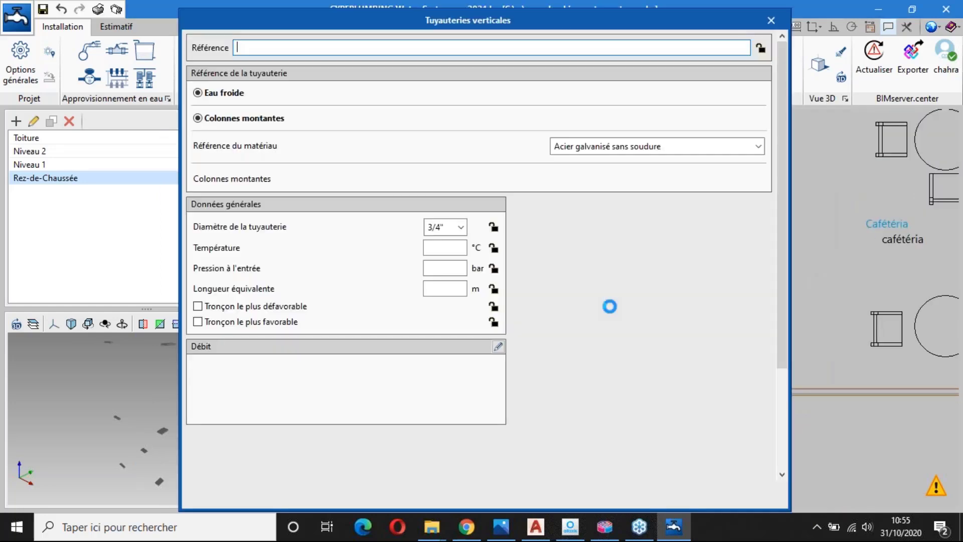
left_click(636, 146)
left_click(636, 202)
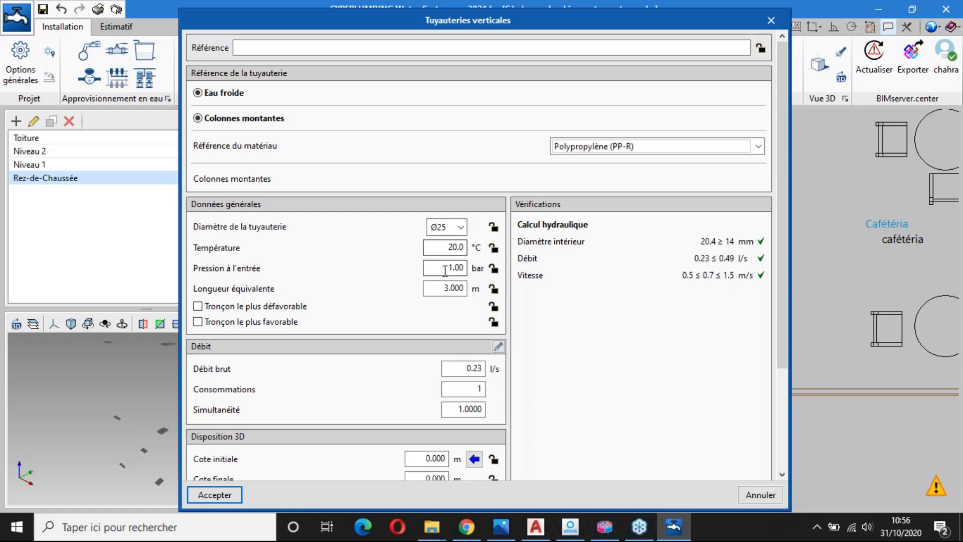
scroll(461, 311, "down", 3)
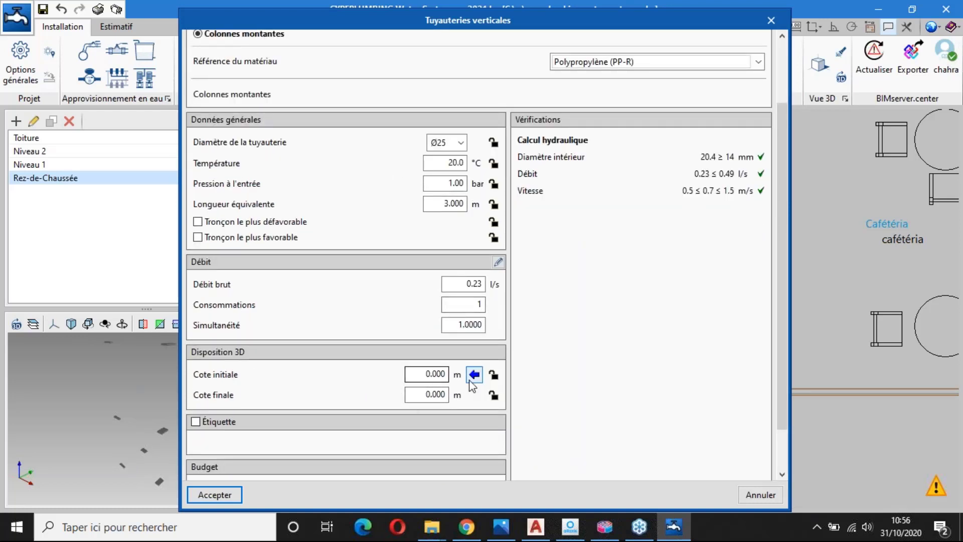
Step: Set the riser to run from Rez-de-Chaussée to Niveau 2, with a final elevation of 6.000 m, and accept its properties
left_click(475, 375)
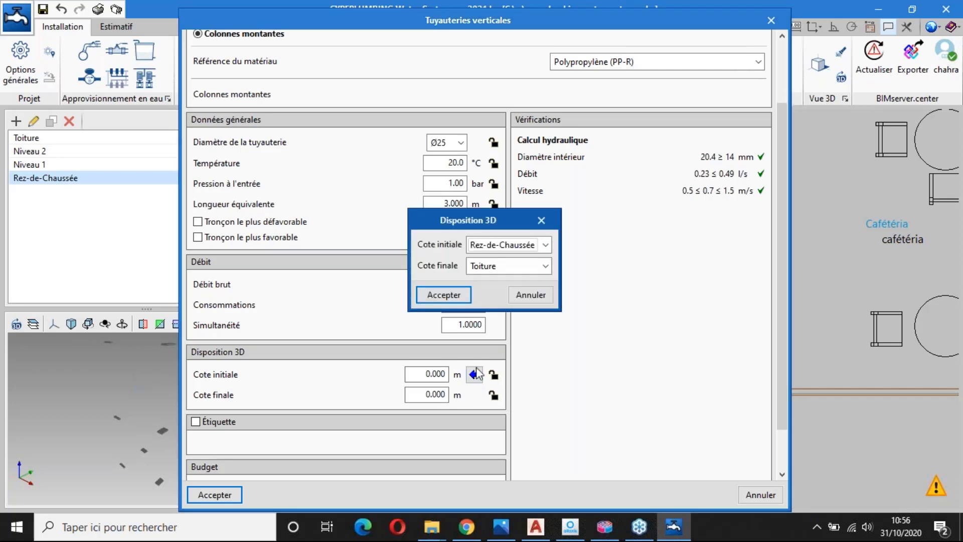
left_click(517, 266)
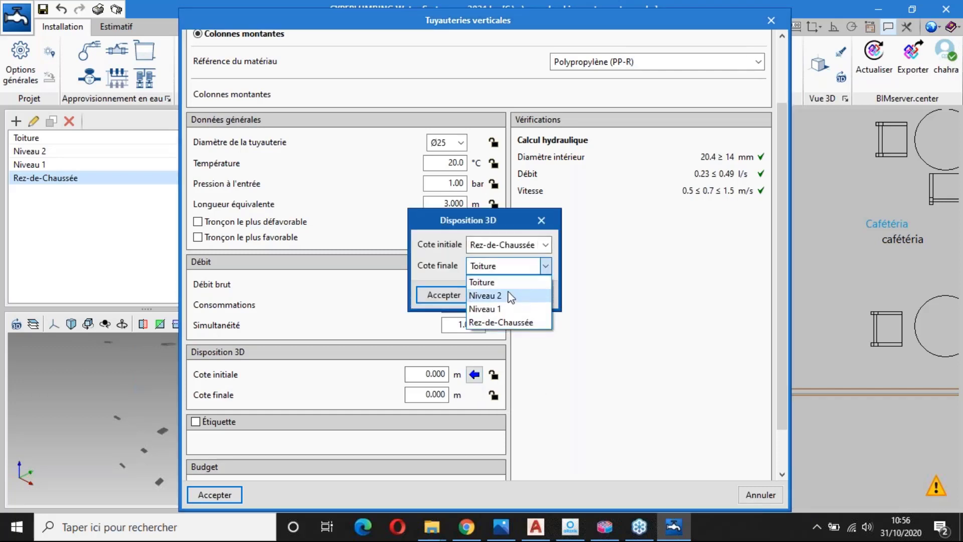
left_click(507, 294)
left_click(444, 295)
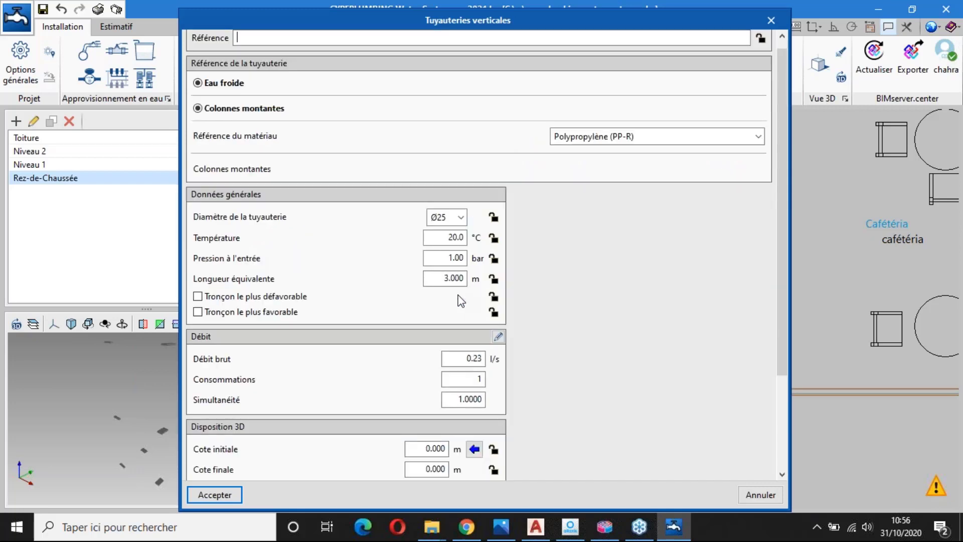
left_click(494, 470)
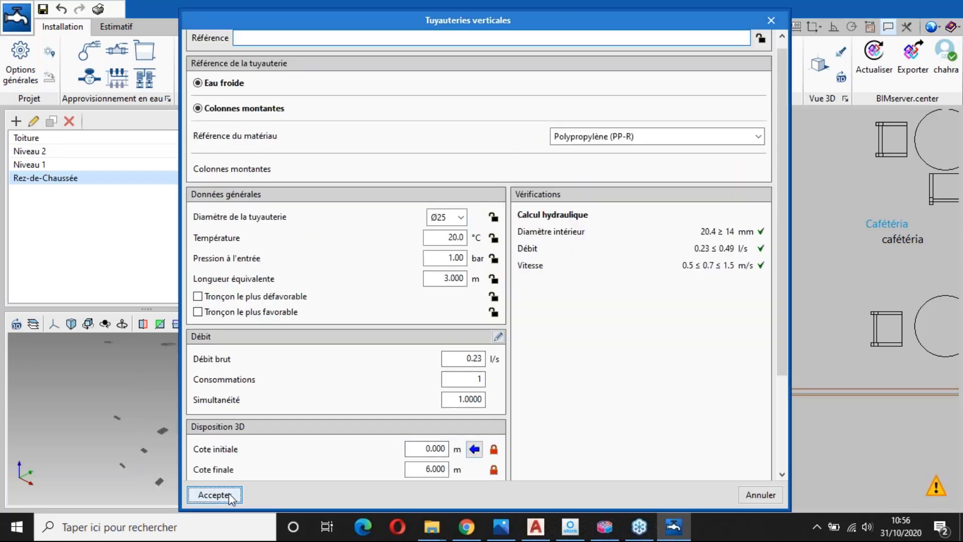
left_click(214, 494)
Step: Place the Ø25 riser at the end of the supply pipe inside Sanitaires RDC and finish placing vertical pipes
scroll(459, 381, "down", 2)
scroll(458, 381, "up", 5)
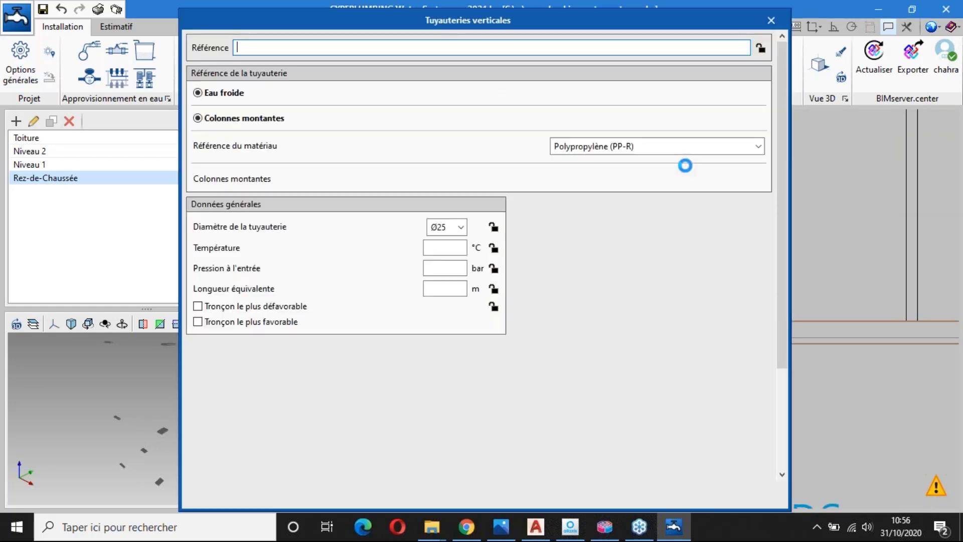
left_click(769, 21)
scroll(647, 281, "down", 5)
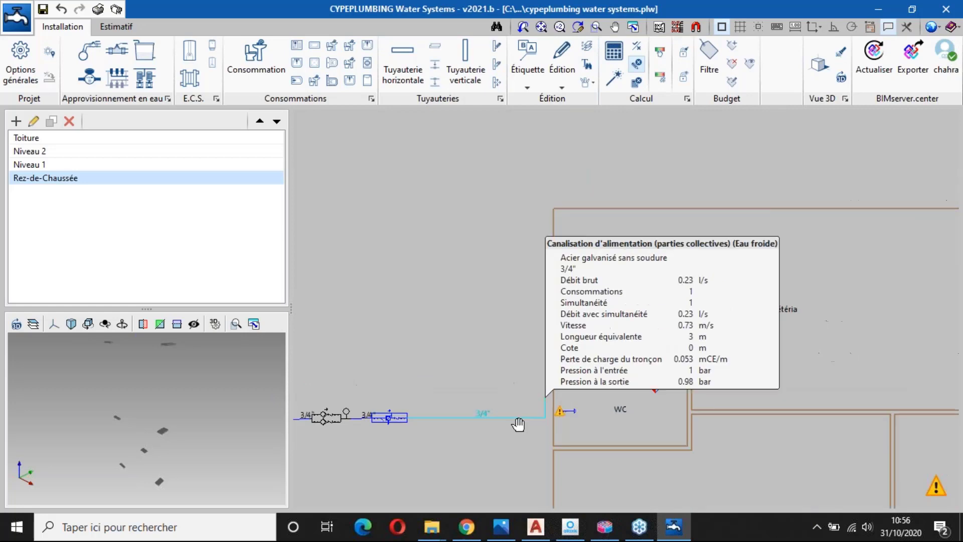
scroll(553, 432, "up", 3)
scroll(554, 432, "up", 2)
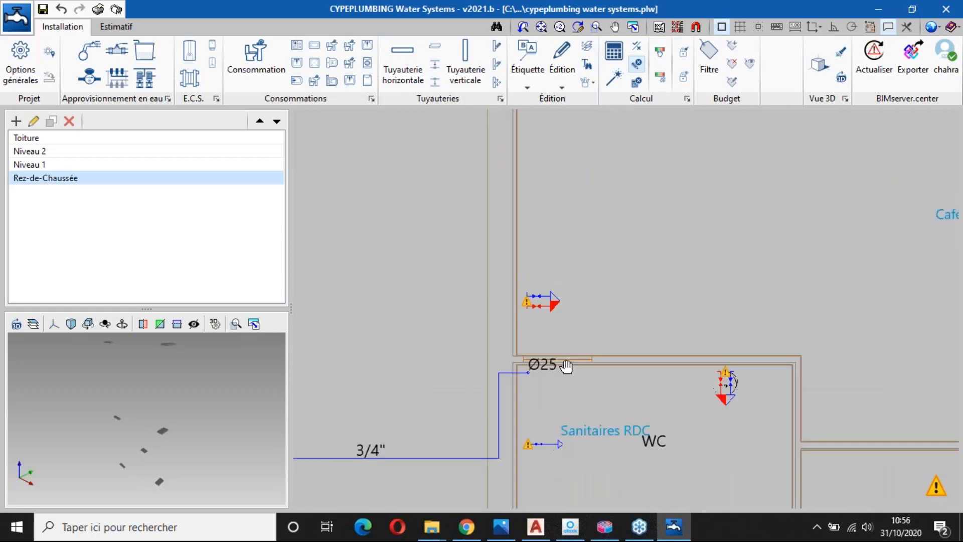
Step: Start a horizontal 3/4" cold-water appliance supply pipe (Canalisation d'alimentation de l'appareil) in Acier galvanisé sans soudure, with an elevation of 2.6 m
left_click(404, 60)
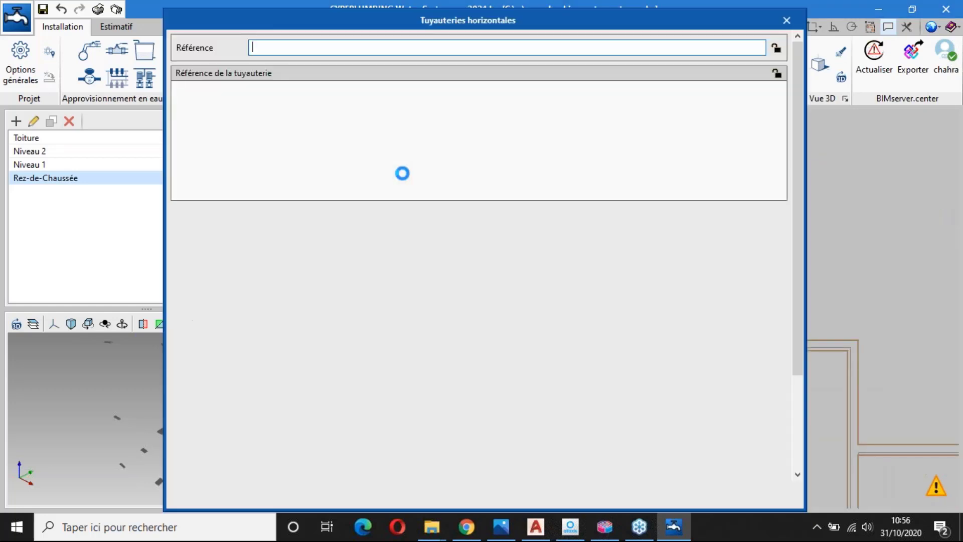
left_click(264, 120)
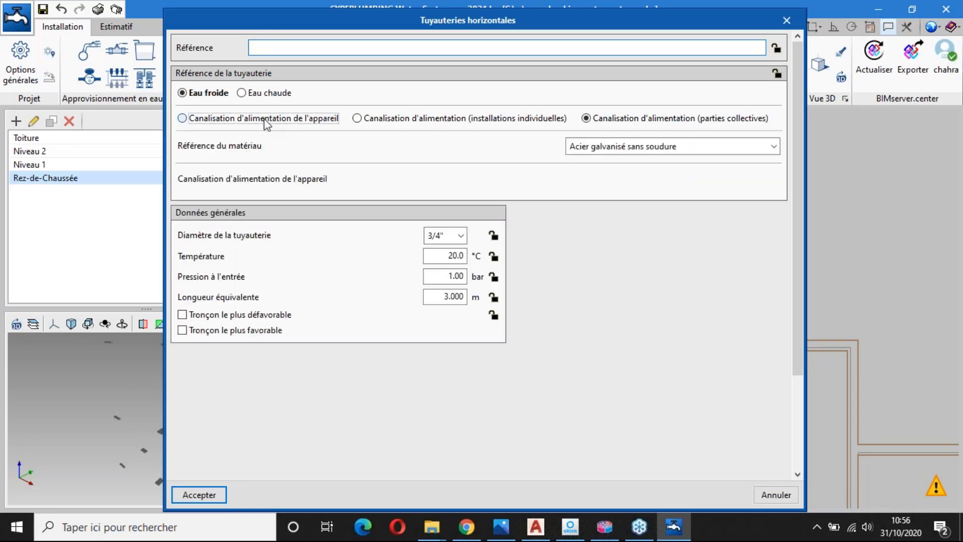
left_click(206, 496)
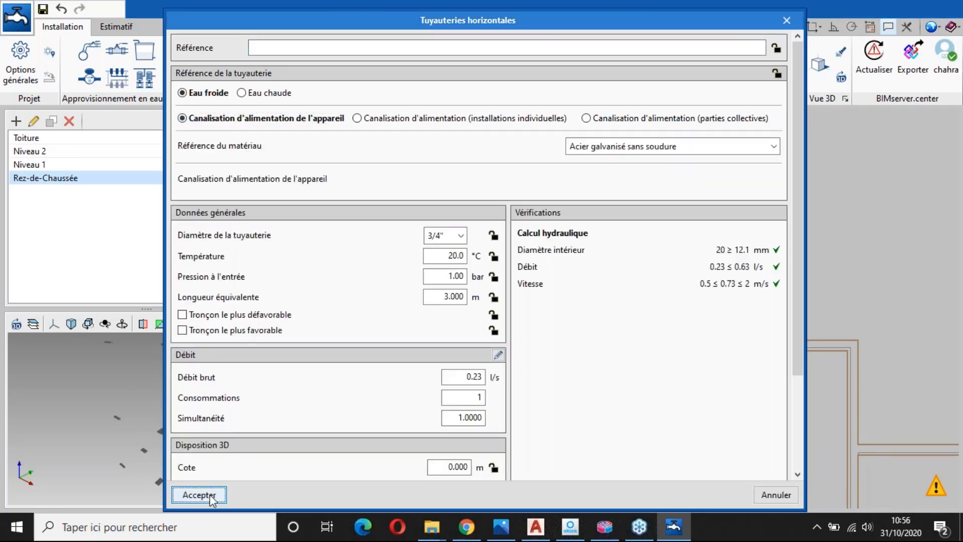
scroll(533, 231, "up", 3)
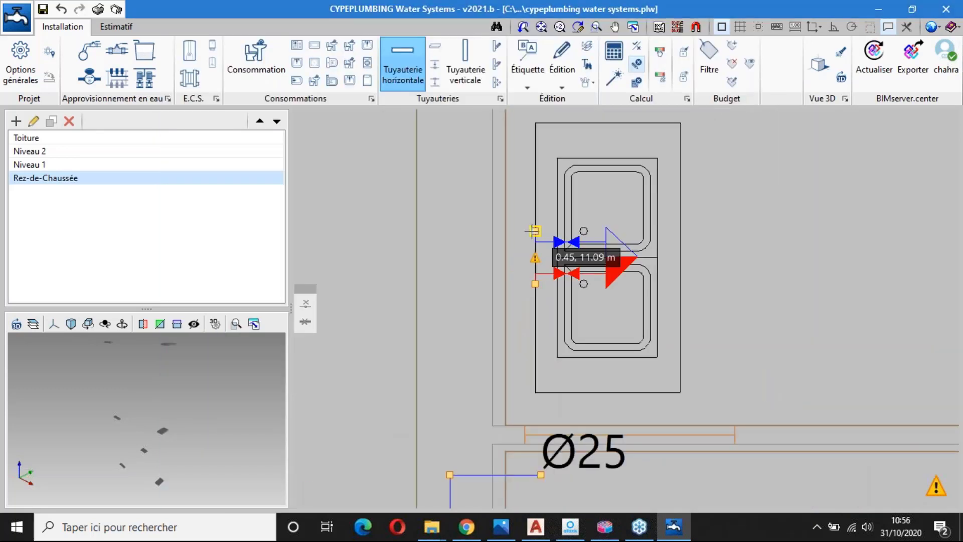
left_click(533, 231)
scroll(446, 401, "down", 1)
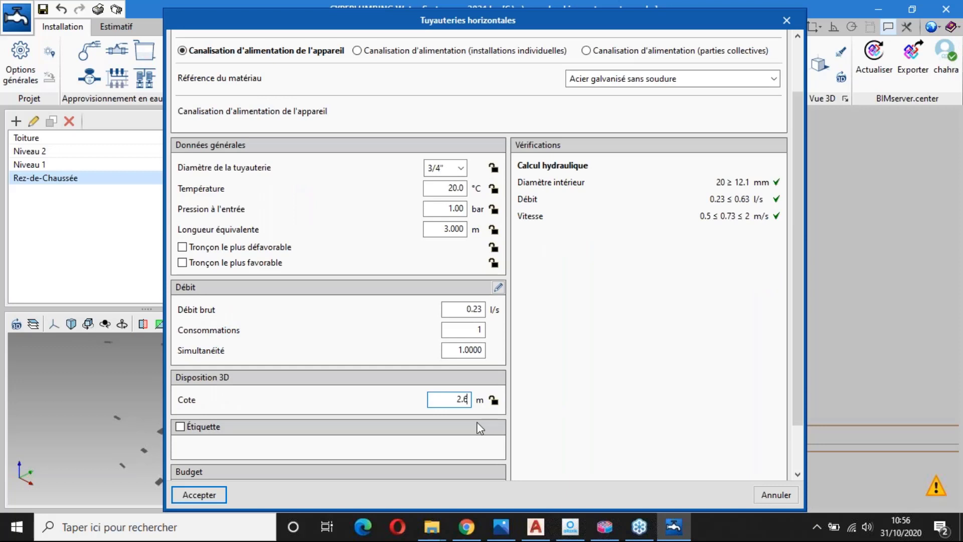
left_click(220, 493)
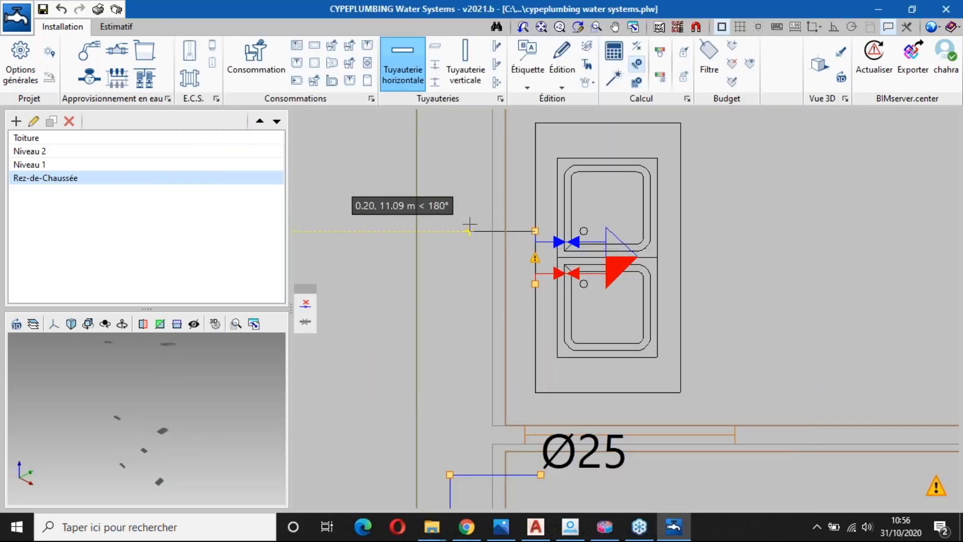
Step: Draw the appliance supply pipe from the kitchen sink's cold-water point through the wall and along it to the main supply pipe
left_click(480, 231)
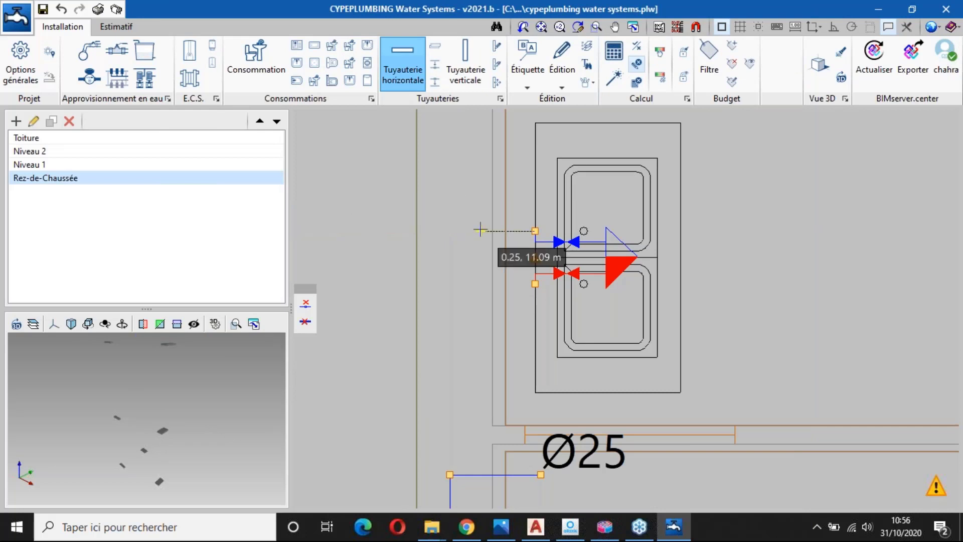
middle_click_drag(479, 381, 464, 265)
left_click(477, 376)
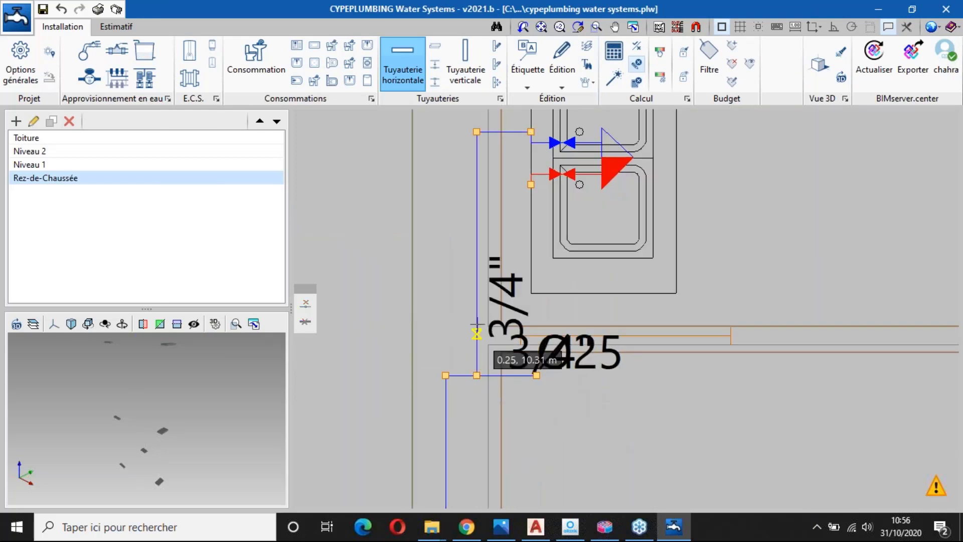
Step: Draw a 3/4" appliance supply pipe from the main supply pipe along the wall to the WC's cold-water connection
scroll(477, 321, "down", 5)
middle_click_drag(476, 427, 475, 361)
scroll(475, 361, "up", 3)
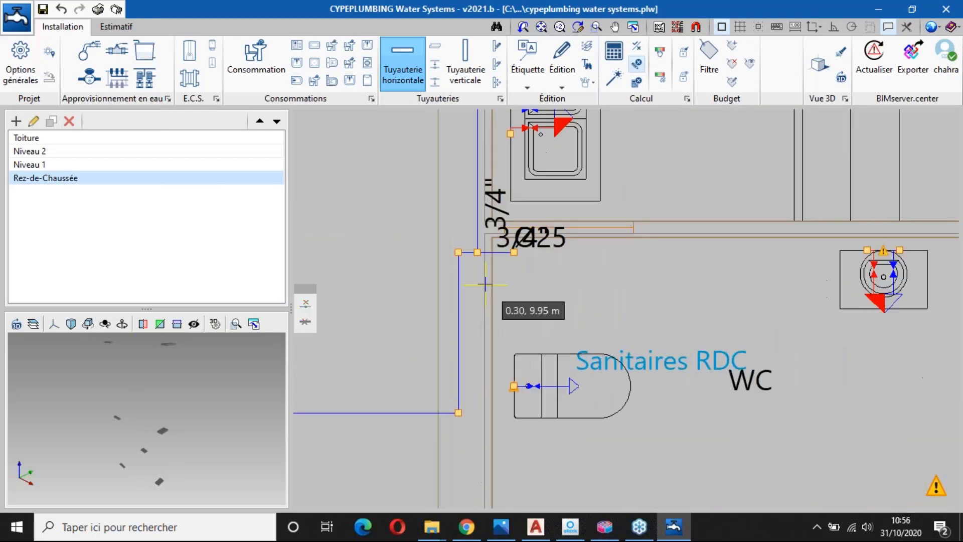
scroll(484, 274, "up", 3)
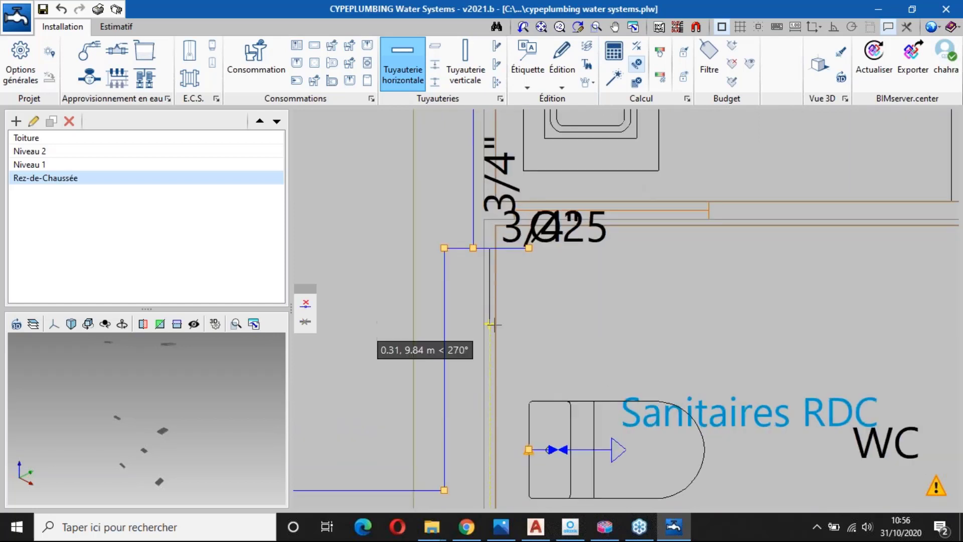
left_click(488, 448)
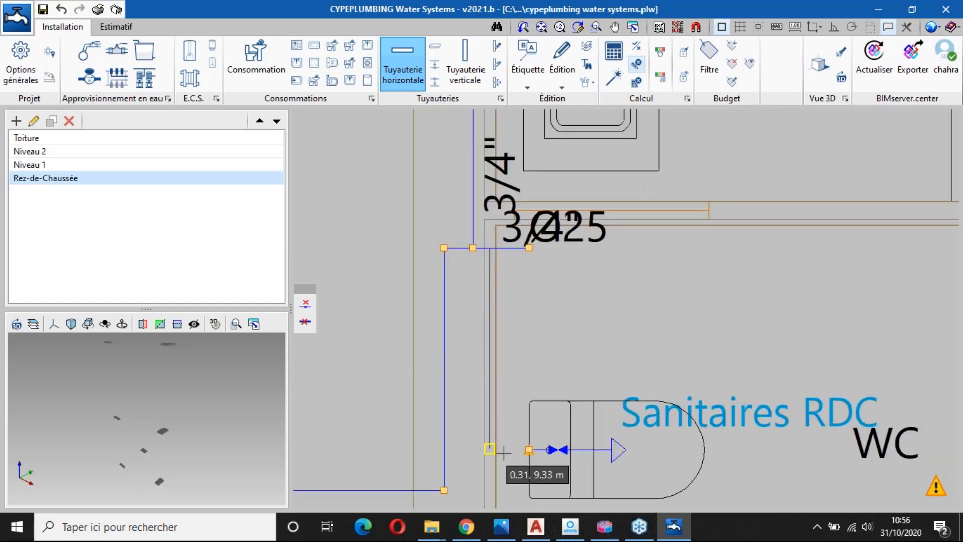
left_click(528, 449)
Step: Draw a 3/4" appliance supply pipe from the WC branch along the wall to the washbasin's cold-water point, and finish placing horizontal pipes
left_click(490, 270)
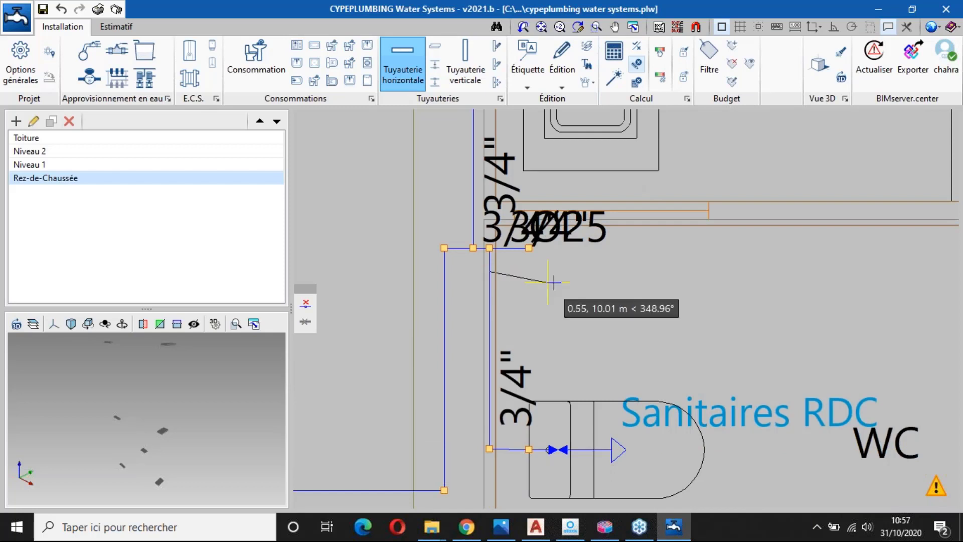
left_click(572, 232)
scroll(571, 233, "down", 3)
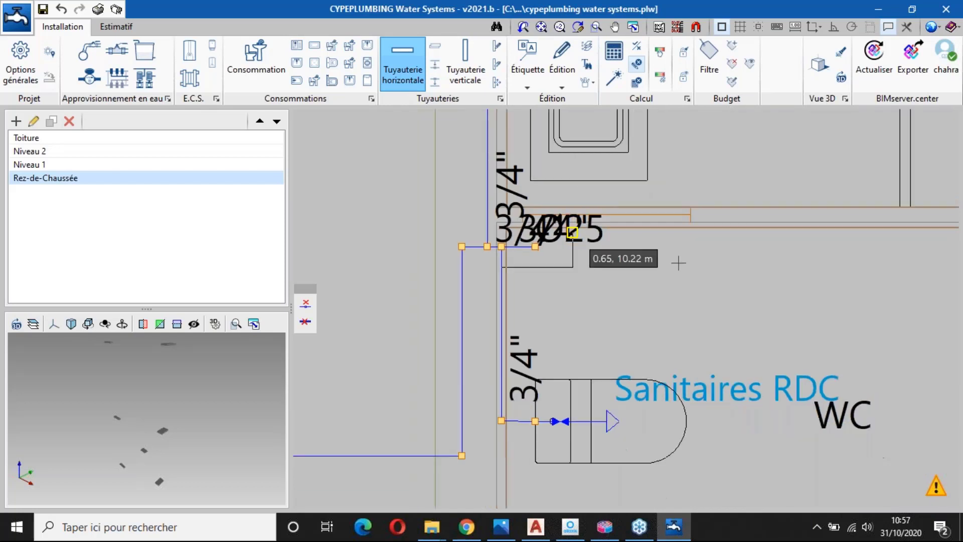
middle_click_drag(677, 262, 509, 310)
scroll(805, 272, "up", 6)
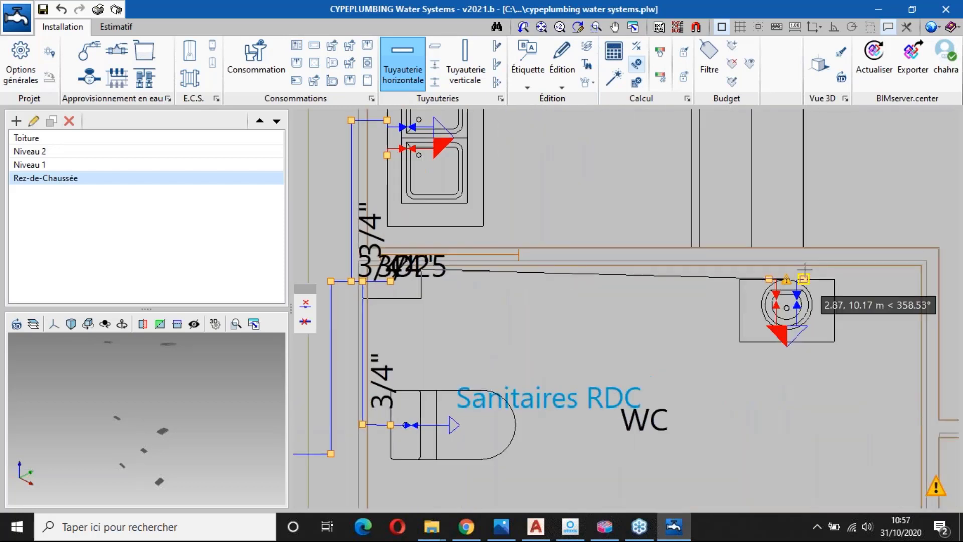
left_click(802, 269)
left_click(801, 285)
scroll(756, 375, "down", 3)
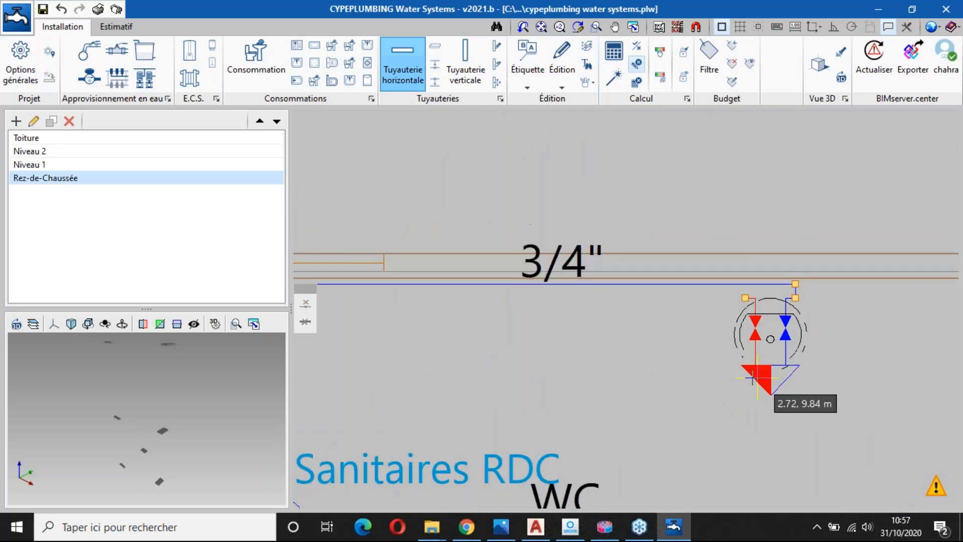
scroll(752, 375, "down", 3)
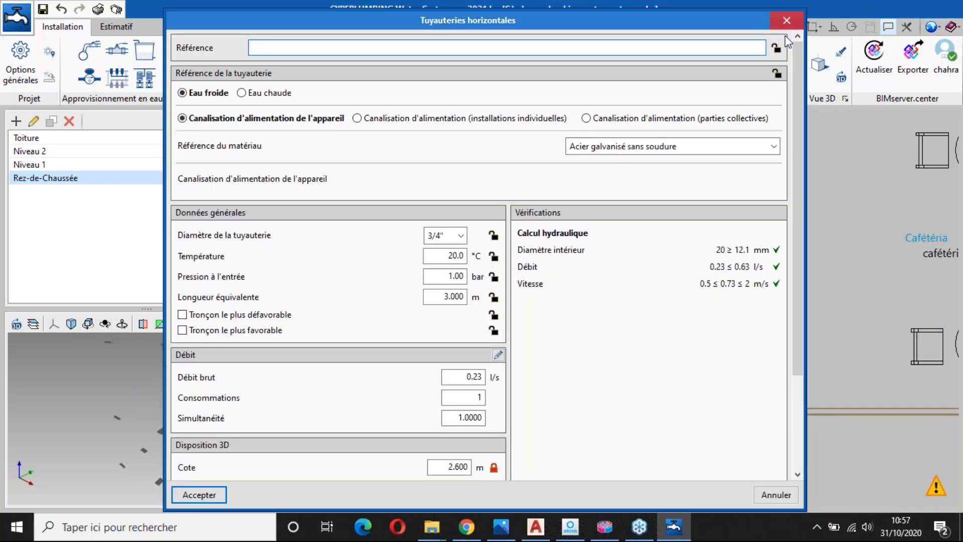
left_click(787, 22)
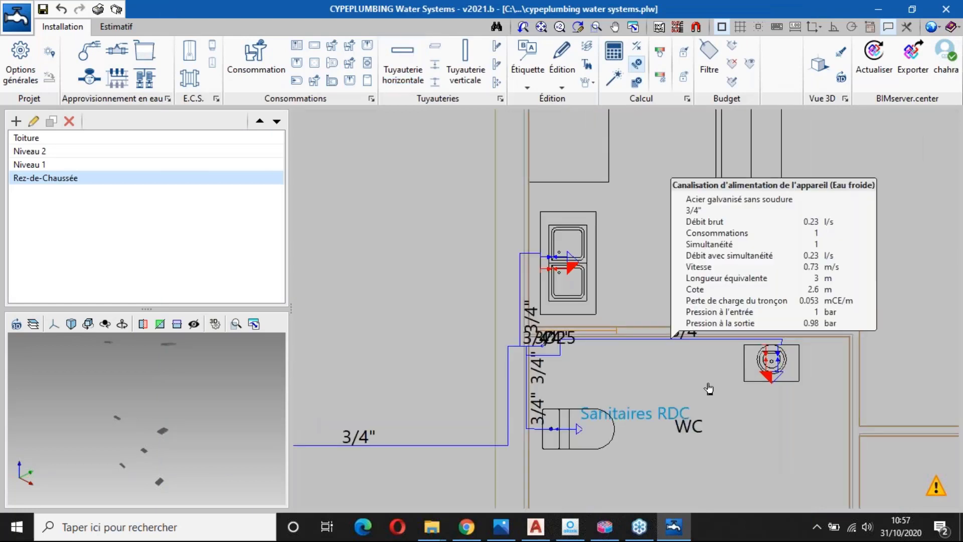
Step: Start placing a hot-water production unit of type Ballon électrique, using the "chauffe-eau a accumulation" model
scroll(709, 389, "up", 1)
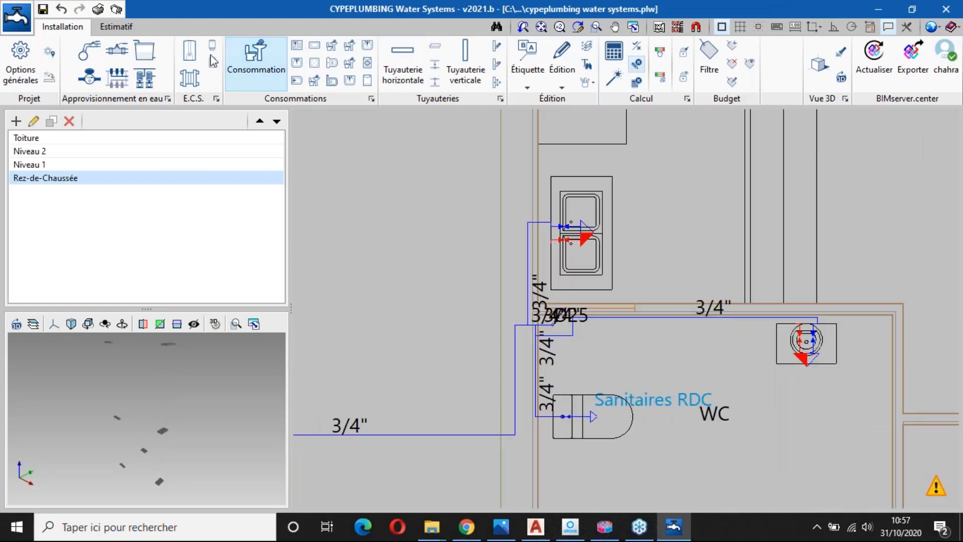
left_click(190, 51)
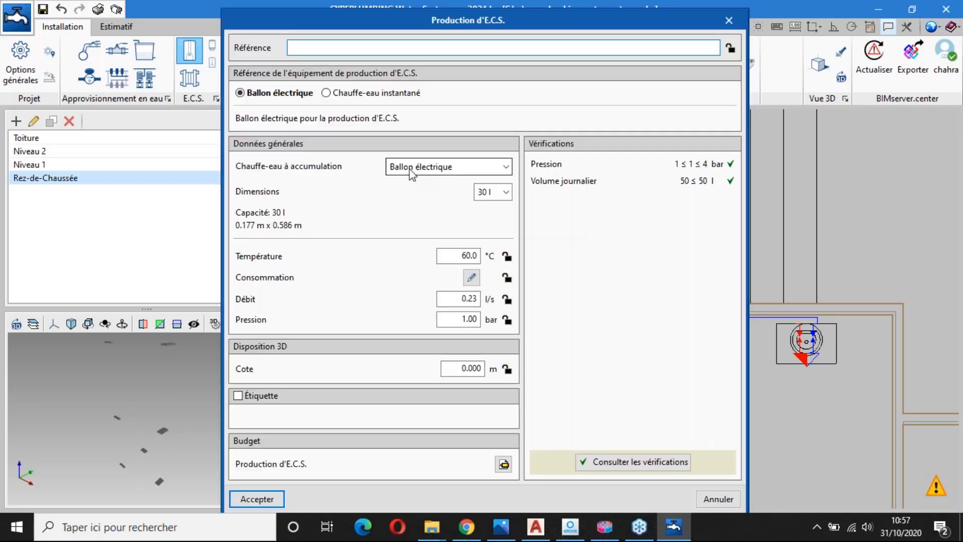
left_click(411, 170)
left_click(411, 196)
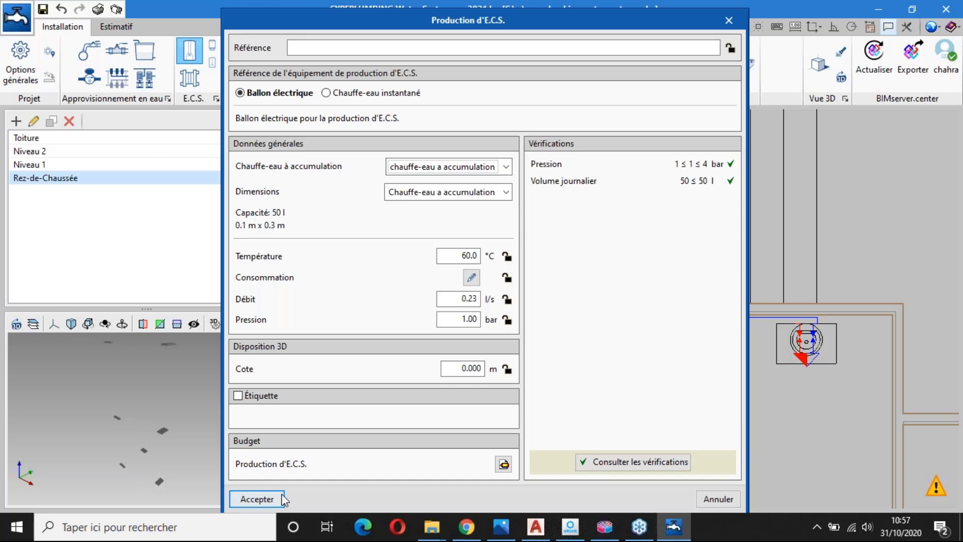
left_click(282, 499)
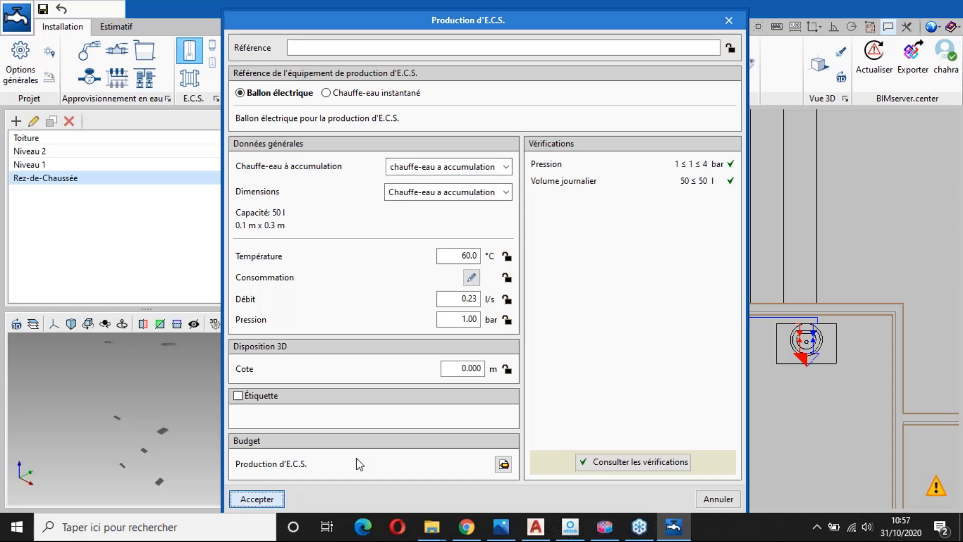
scroll(440, 336, "up", 3)
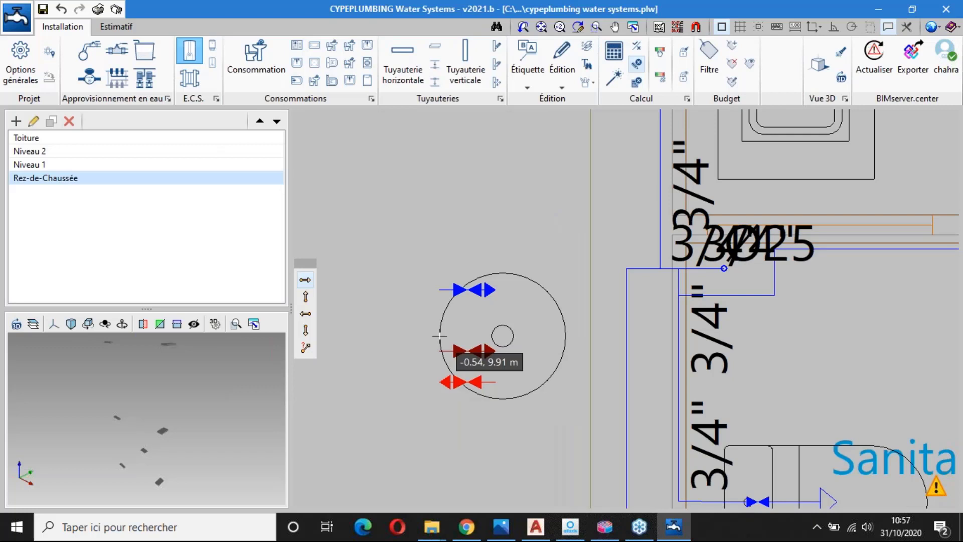
left_click(440, 336)
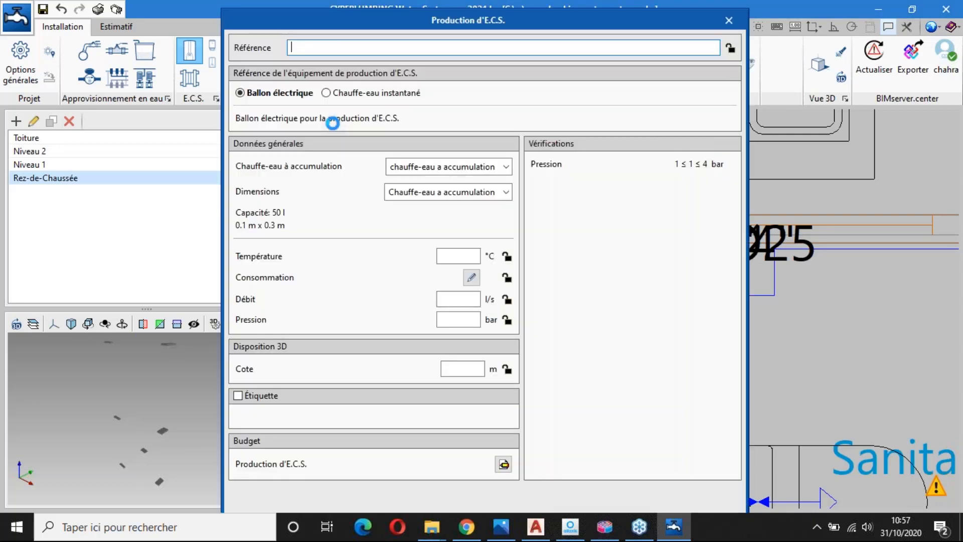
Step: Switch the hot-water unit to a Chauffe-eau instantané, a Chauffe-eau à gaz with a size of 14 l/min
left_click(337, 94)
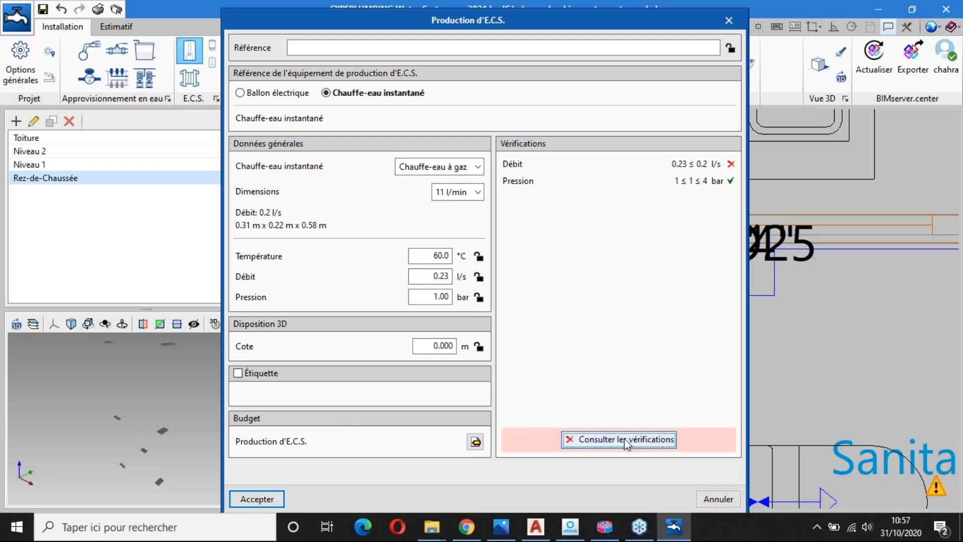
left_click(456, 192)
left_click(454, 222)
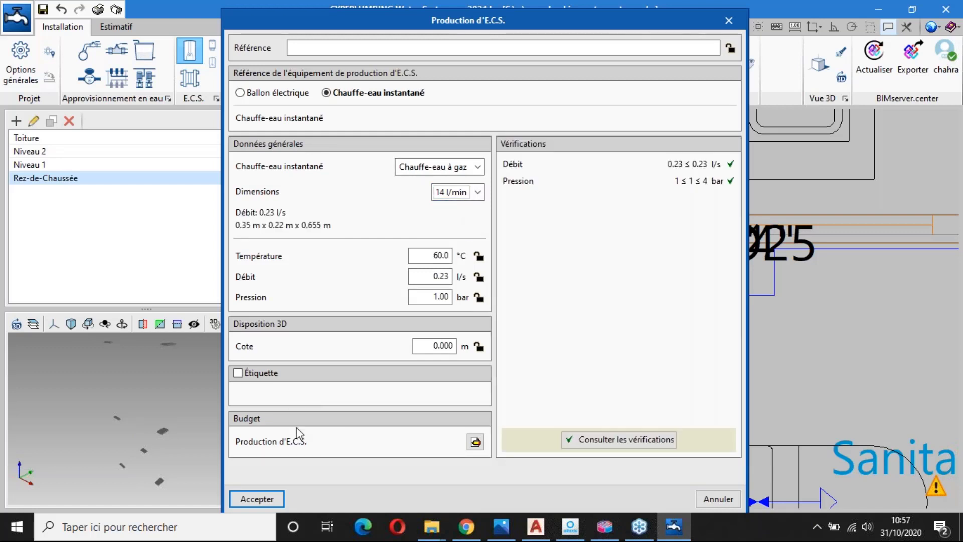
left_click(257, 498)
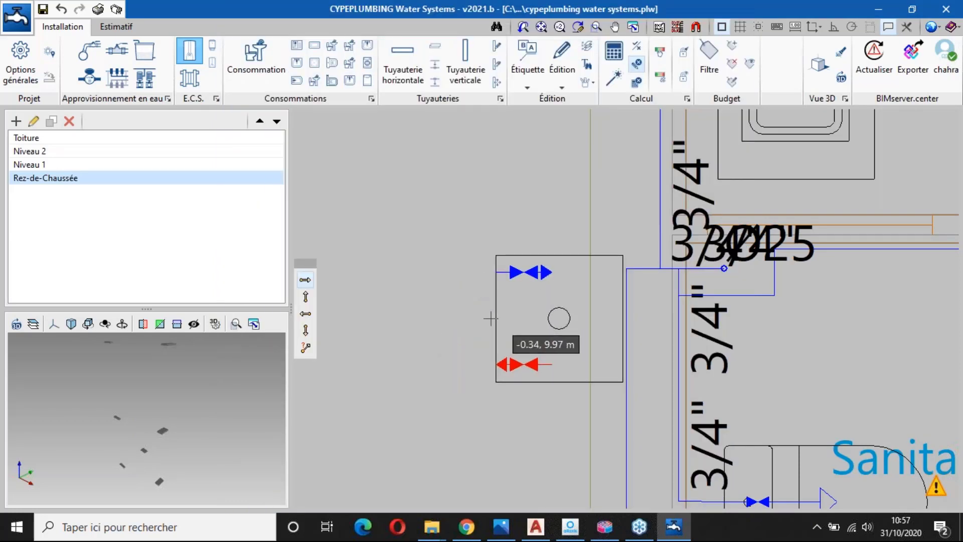
Step: Place the gas water heater in the corner of Sanitaires RDC below the washbasin and finish placing hot-water units
scroll(491, 318, "down", 3)
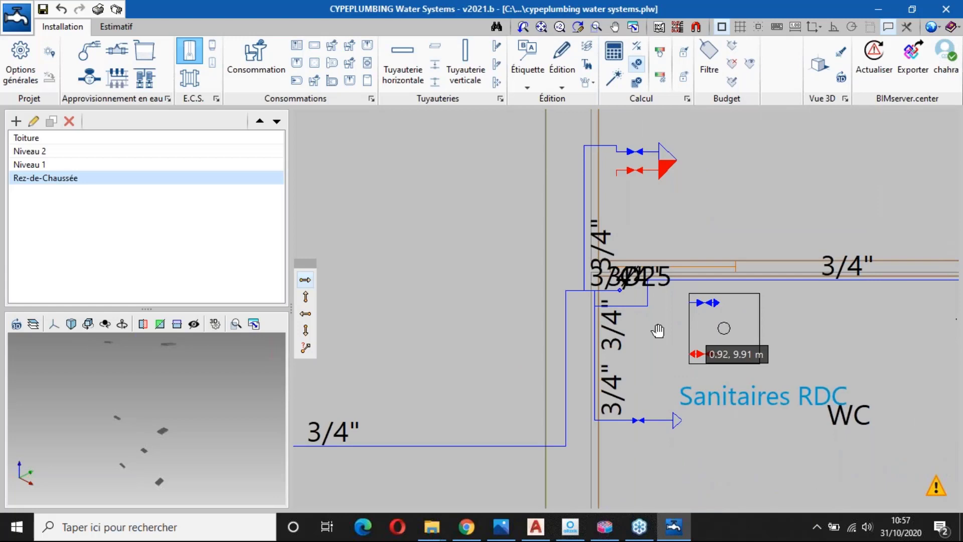
middle_click_drag(657, 331, 391, 216)
scroll(391, 215, "down", 1)
left_click(671, 366)
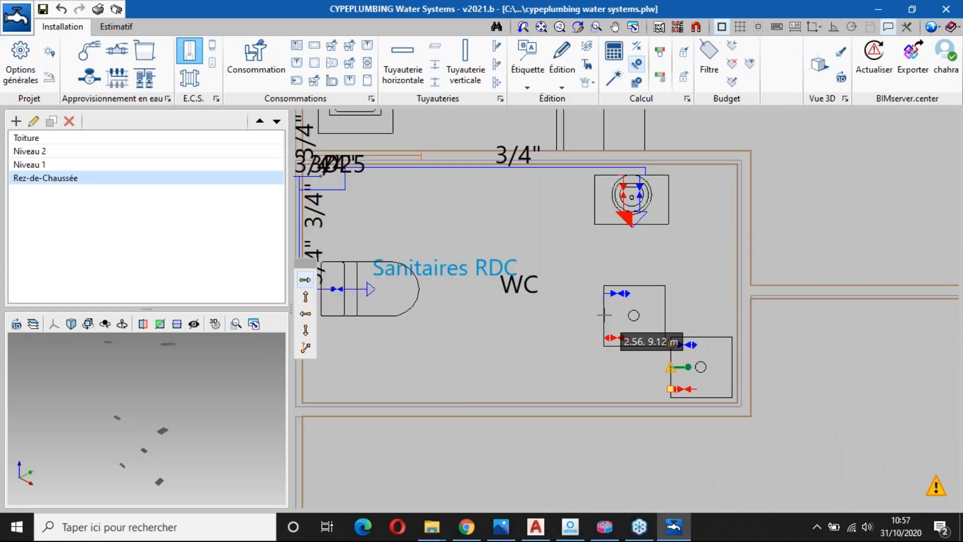
scroll(604, 314, "down", 1)
scroll(605, 314, "down", 2)
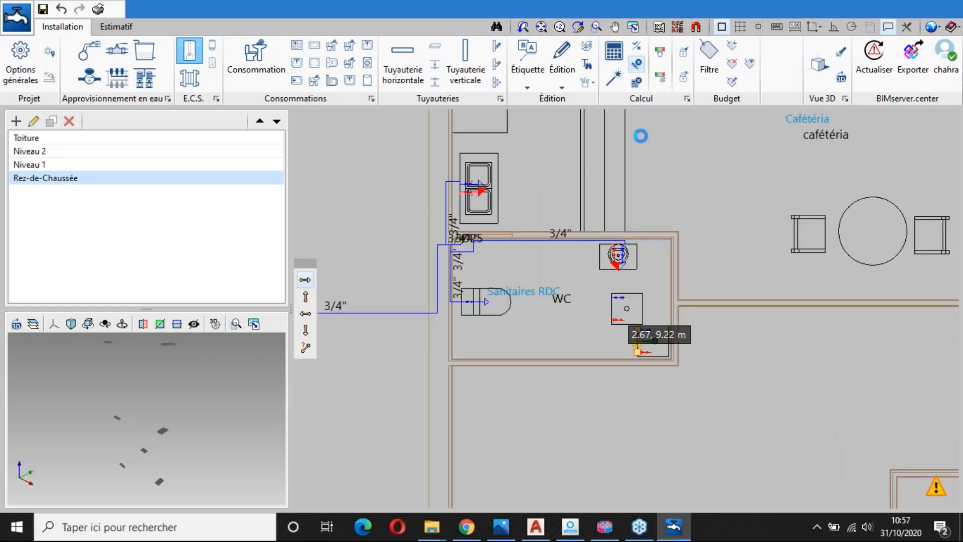
key("Return")
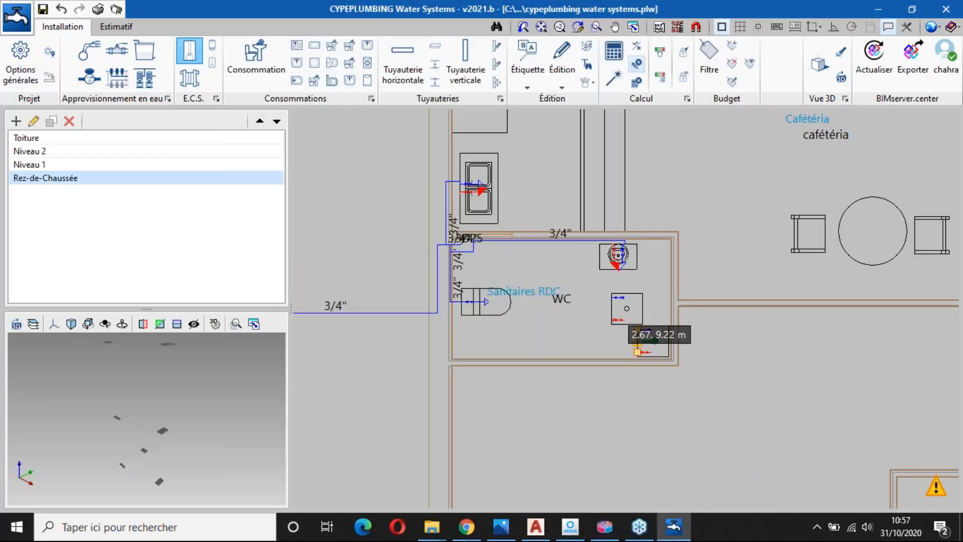
right_click(618, 313)
scroll(643, 272, "down", 1)
scroll(643, 272, "up", 1)
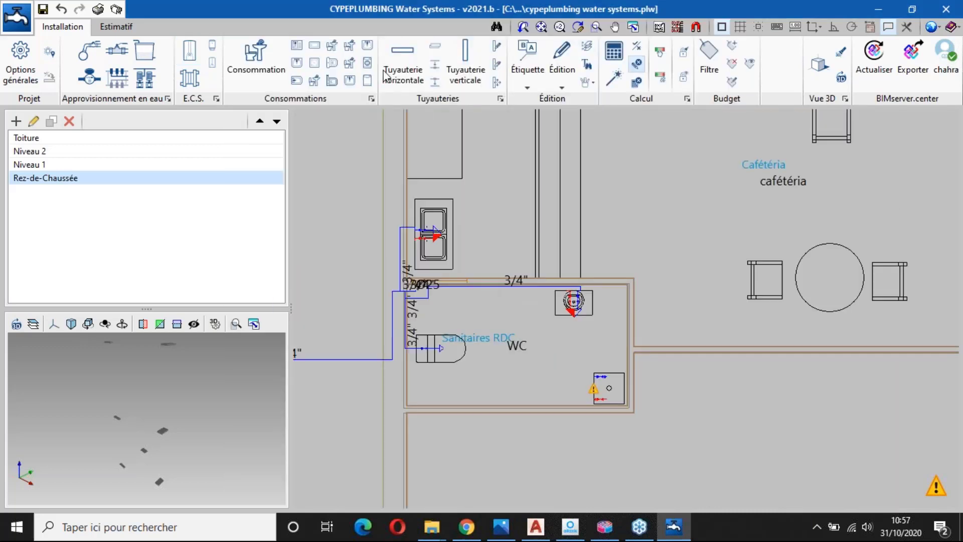
Step: Draw a 3/4" cold-water appliance supply pipe from the washbasin branch along the walls to the water heater's cold inlet
left_click(387, 64)
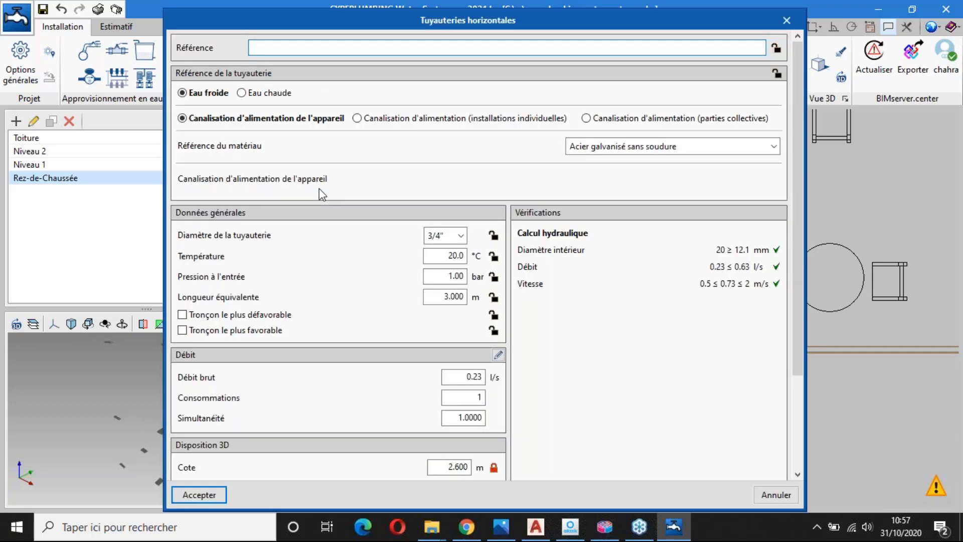
key("Return")
scroll(577, 382, "up", 3)
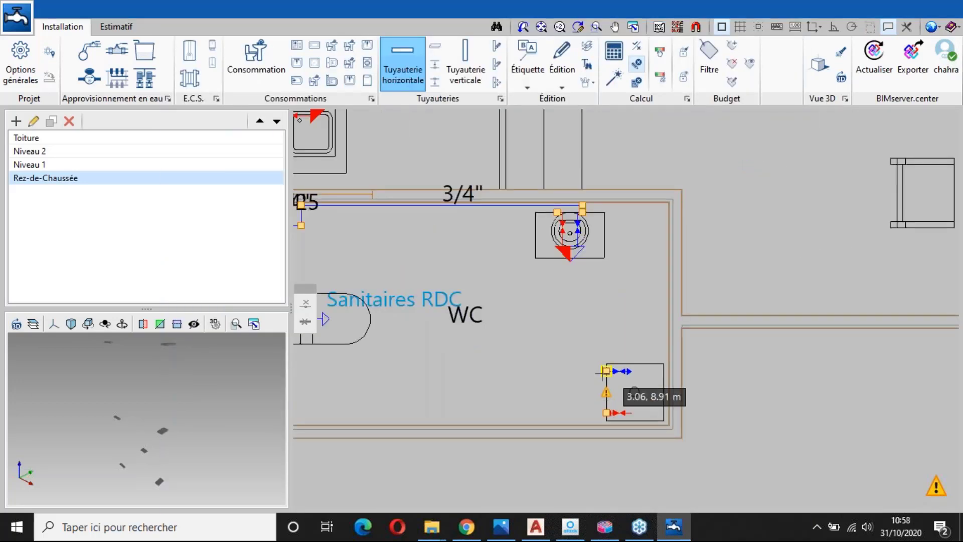
scroll(602, 359, "up", 4)
left_click(763, 288)
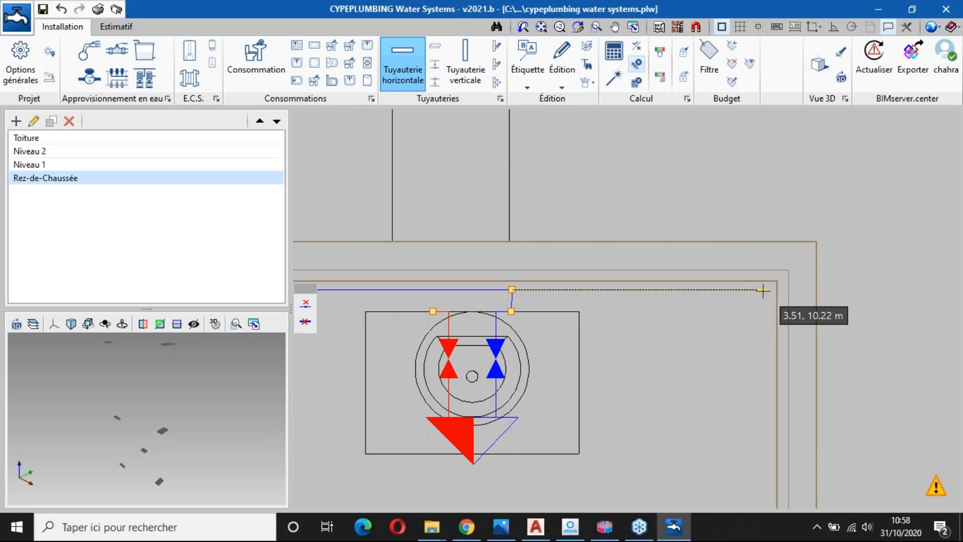
scroll(763, 302, "down", 3)
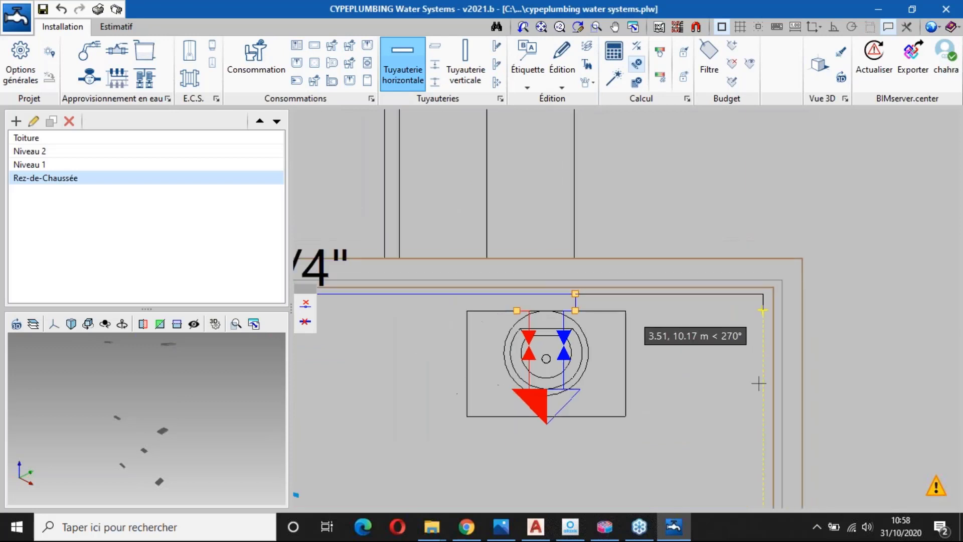
scroll(759, 406, "down", 1)
middle_click_drag(759, 435, 740, 209)
left_click(743, 329)
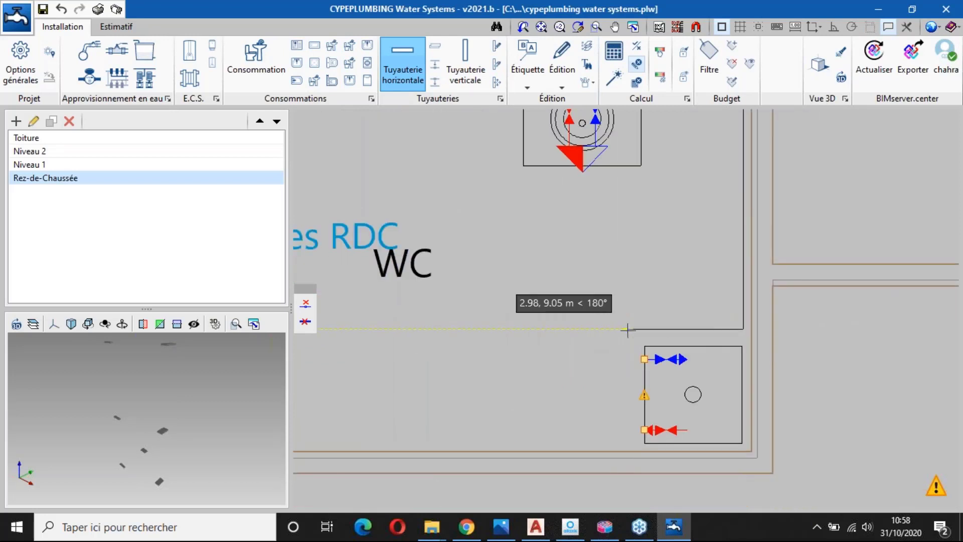
left_click(621, 328)
left_click(666, 380)
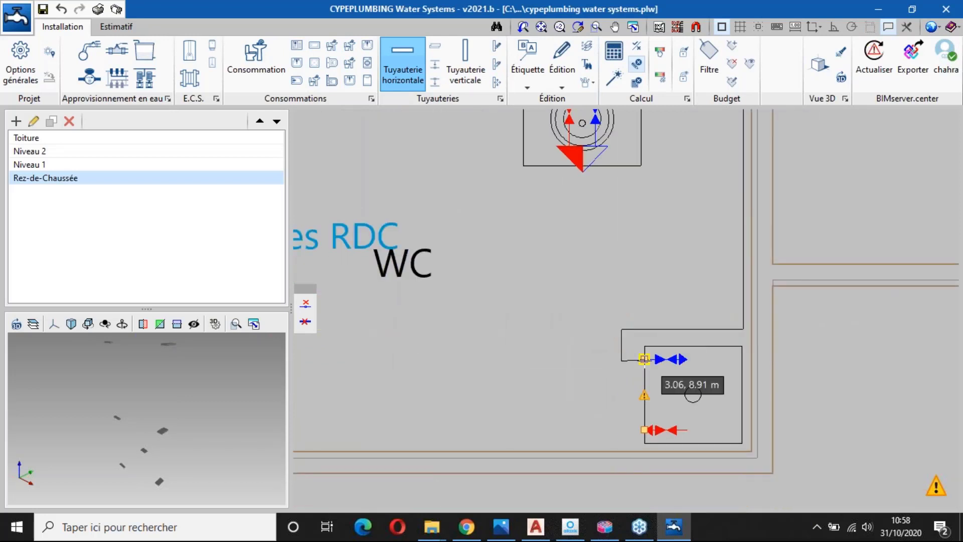
scroll(683, 389, "down", 2)
scroll(662, 363, "down", 1)
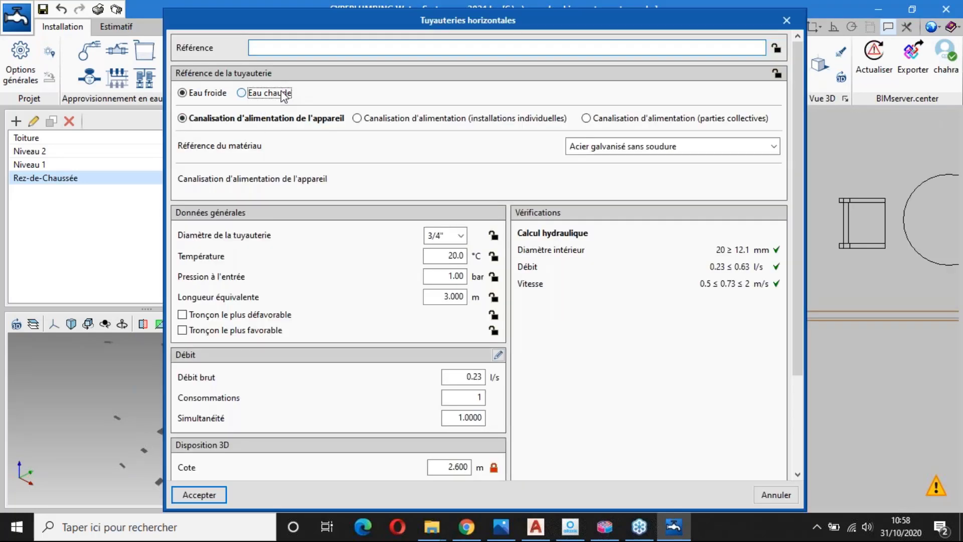
Step: Configure the horizontal pipe as an Eau chaude appliance supply pipe in Polypropylène (PP-R)
left_click(285, 94)
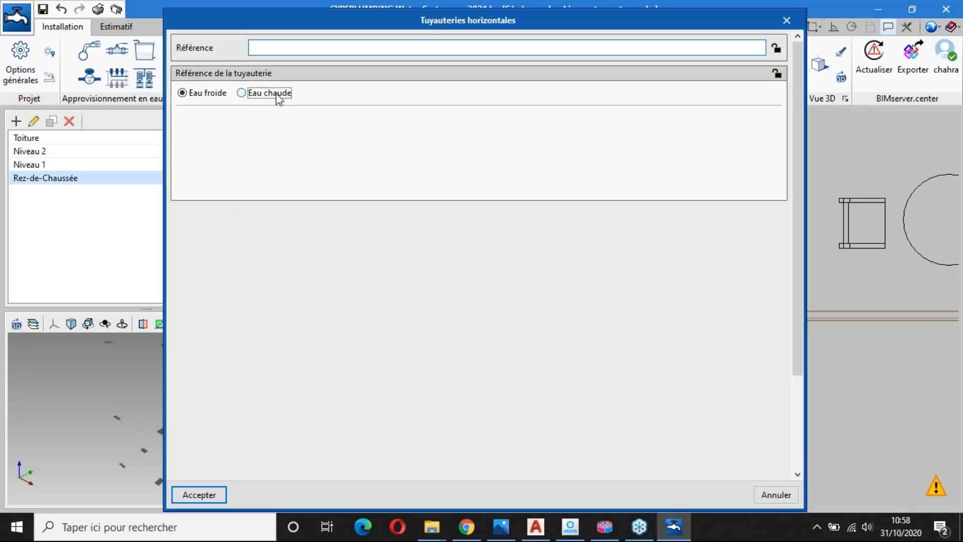
left_click(642, 150)
left_click(642, 160)
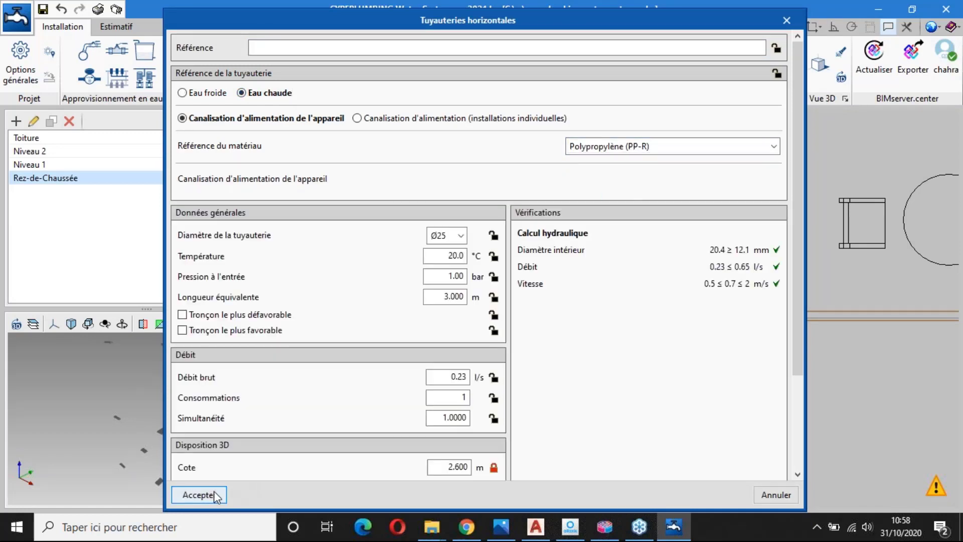
left_click(199, 494)
Step: Route a hot-water pipe from the gas water heater's hot outlet around the cold pipe and along the adjacent wall to the washbasin-side corner
scroll(702, 402, "up", 3)
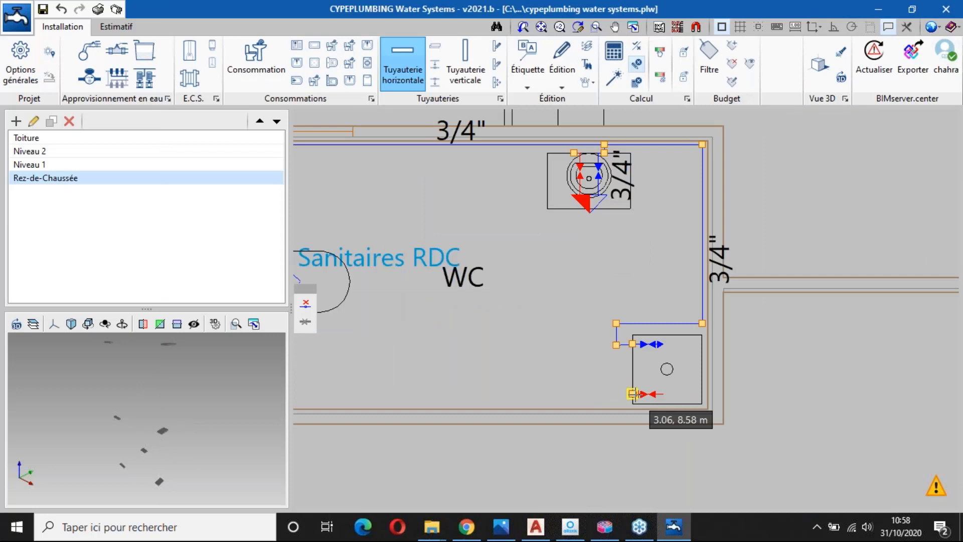
left_click(601, 393)
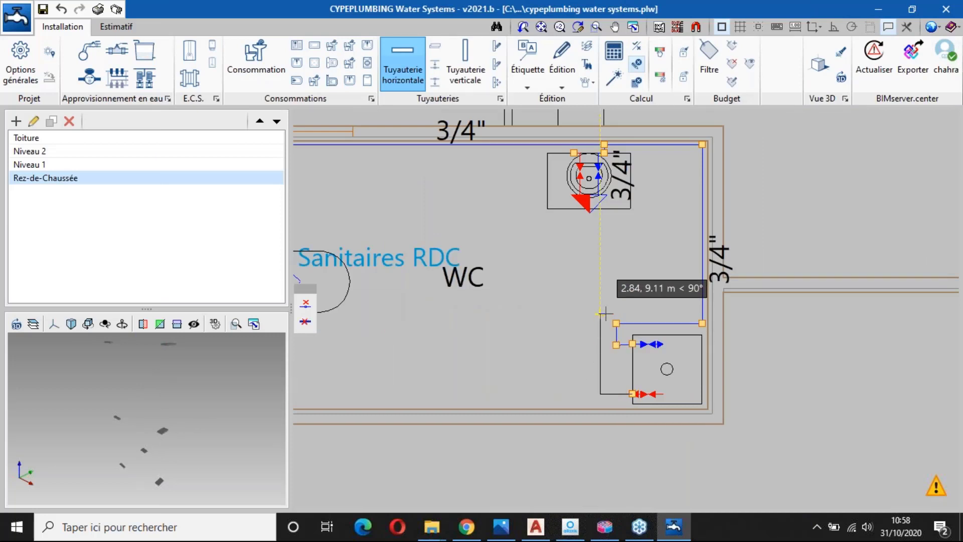
left_click(600, 313)
left_click(690, 310)
scroll(686, 160, "up", 3)
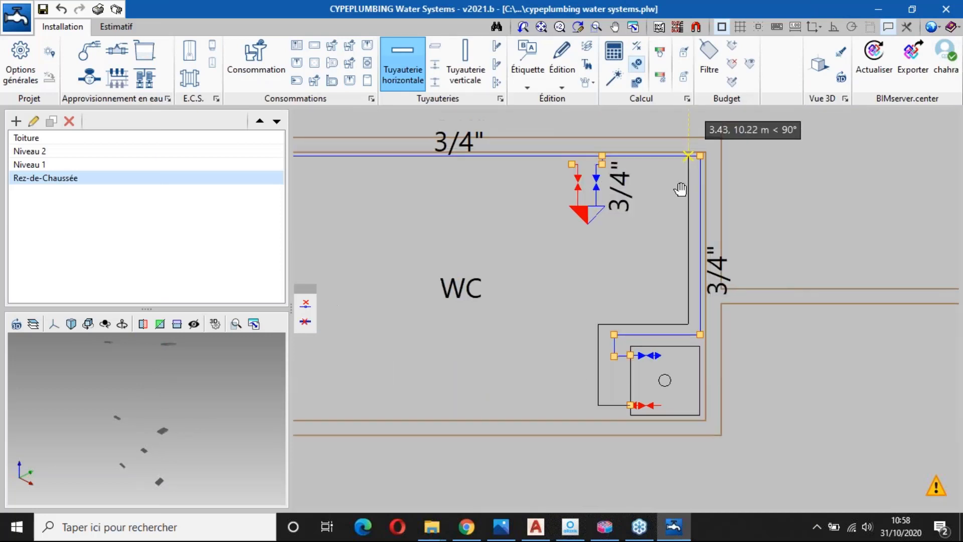
left_click(693, 249)
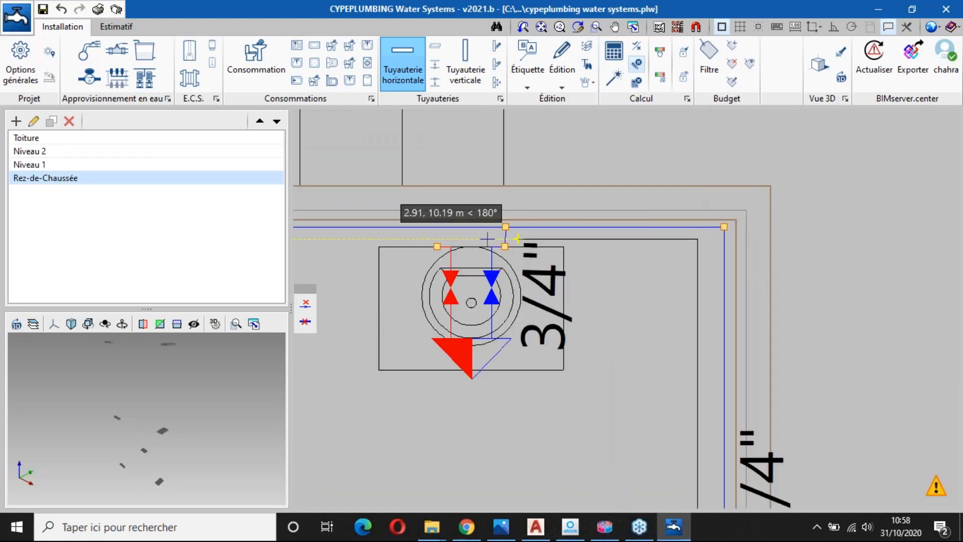
Step: Extend the hot-water pipe behind the washbasin along the wall to the far corner and on to the double sink's hot inlet
scroll(547, 236, "up", 2)
scroll(549, 232, "down", 5)
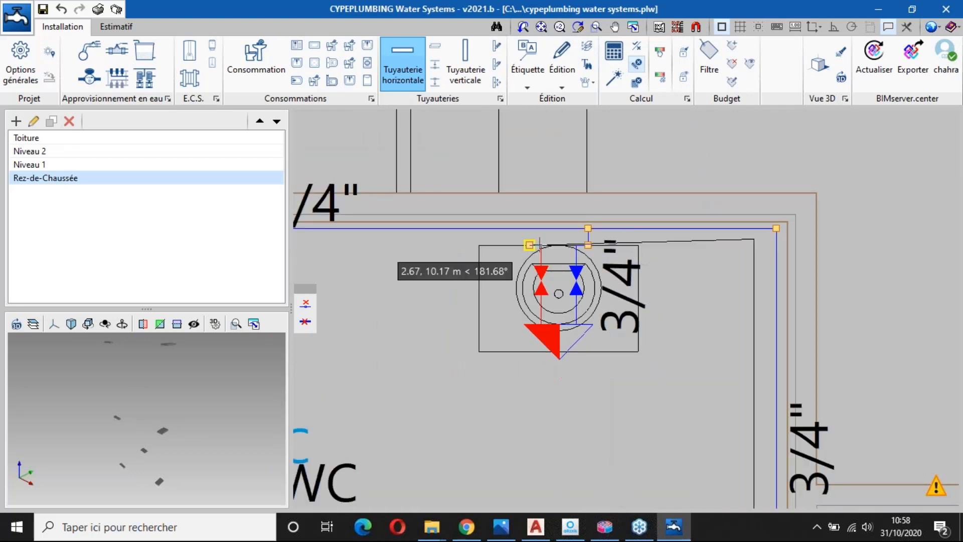
middle_click_drag(594, 256, 609, 260)
scroll(518, 260, "up", 6)
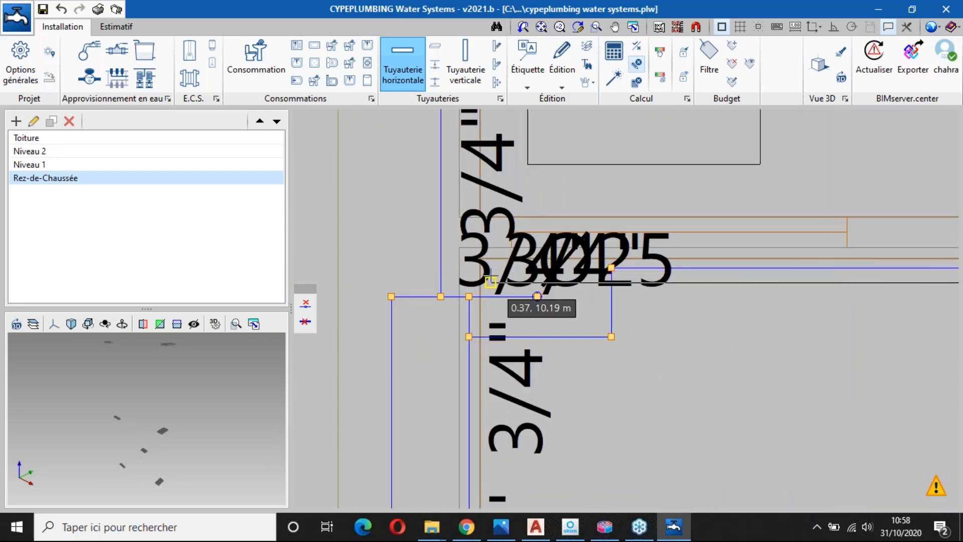
scroll(489, 258, "down", 4)
middle_click_drag(492, 215, 486, 390)
scroll(464, 311, "up", 4)
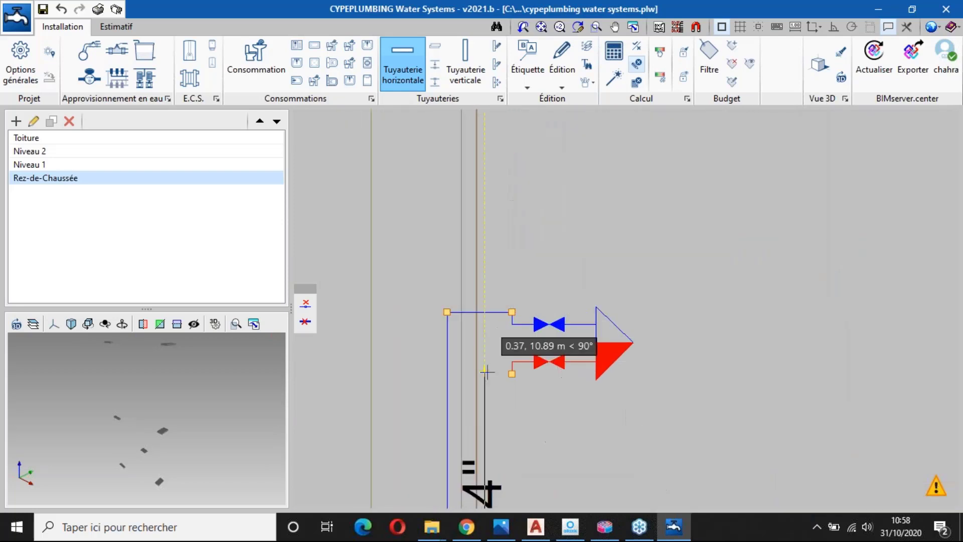
scroll(464, 311, "down", 5)
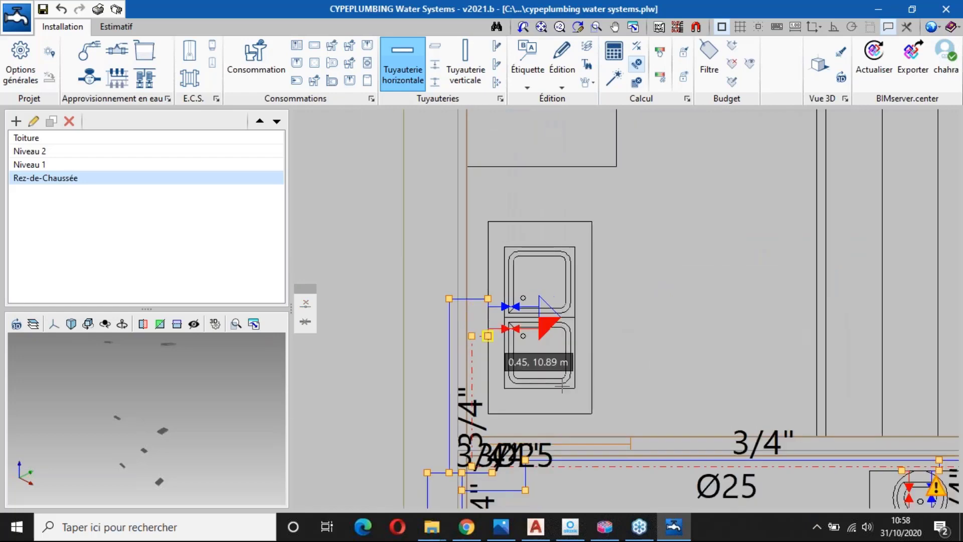
Step: Connect the washbasin's hot inlet in Sanitaires RDC to the hot-water pipe and finish drawing horizontal pipes
scroll(513, 352, "down", 4)
middle_click_drag(757, 422, 566, 335)
scroll(566, 335, "up", 5)
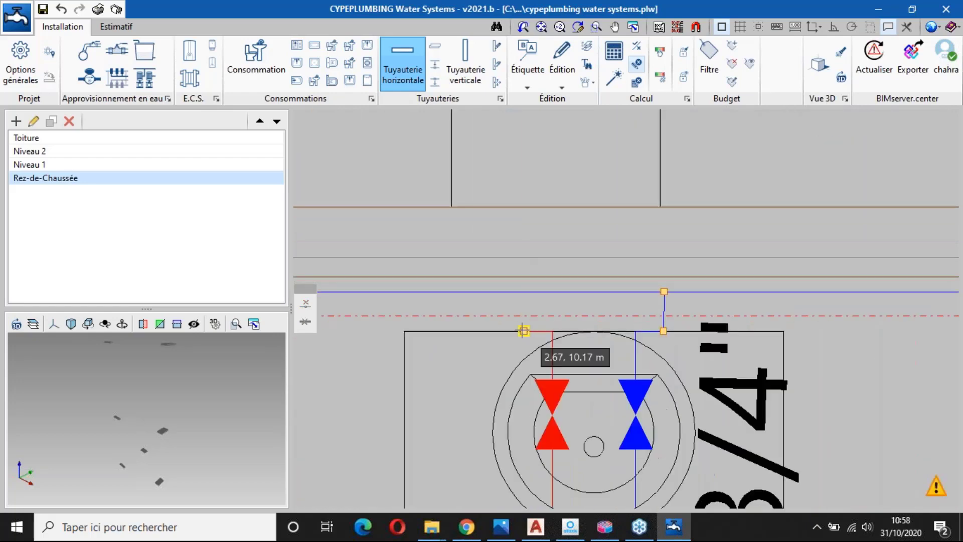
scroll(535, 315, "down", 4)
right_click(557, 313)
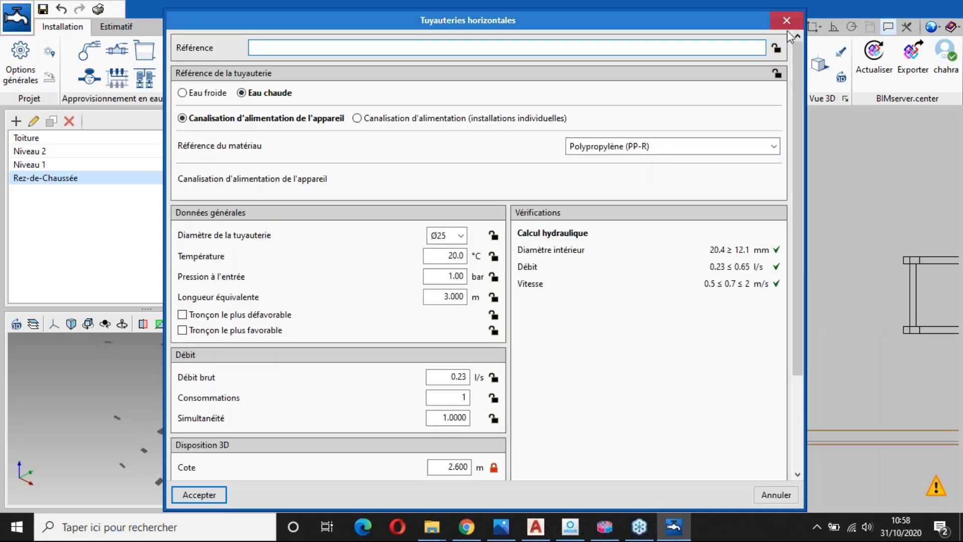
left_click(787, 28)
Step: Change the material of the cold-water pipe leading to the water heater to Polypropylène (PP-R) with diameter Ø25
left_click(562, 60)
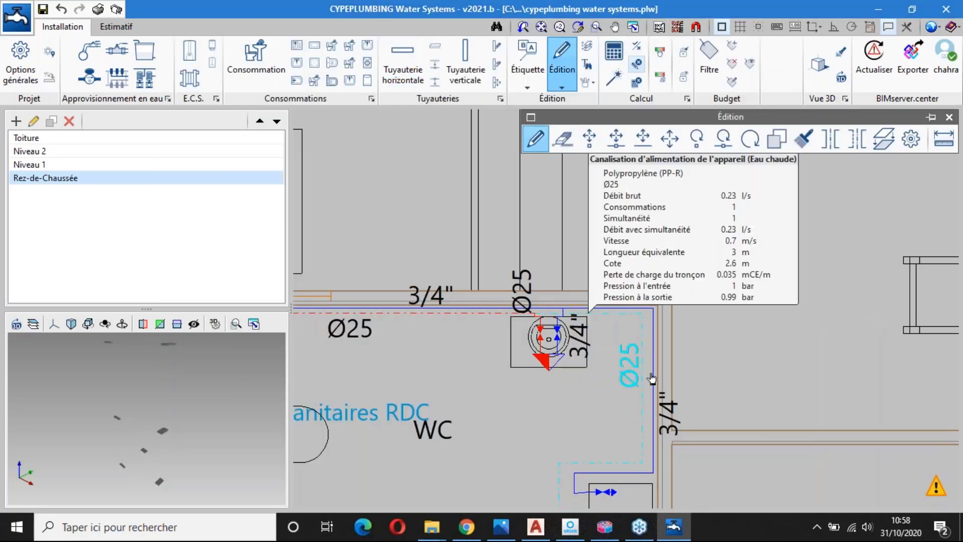
left_click(659, 412)
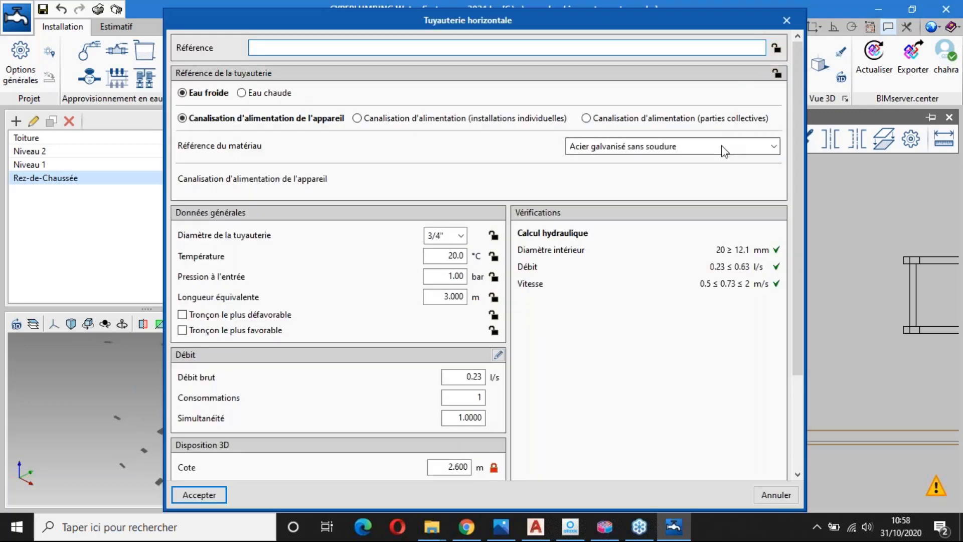
left_click(724, 149)
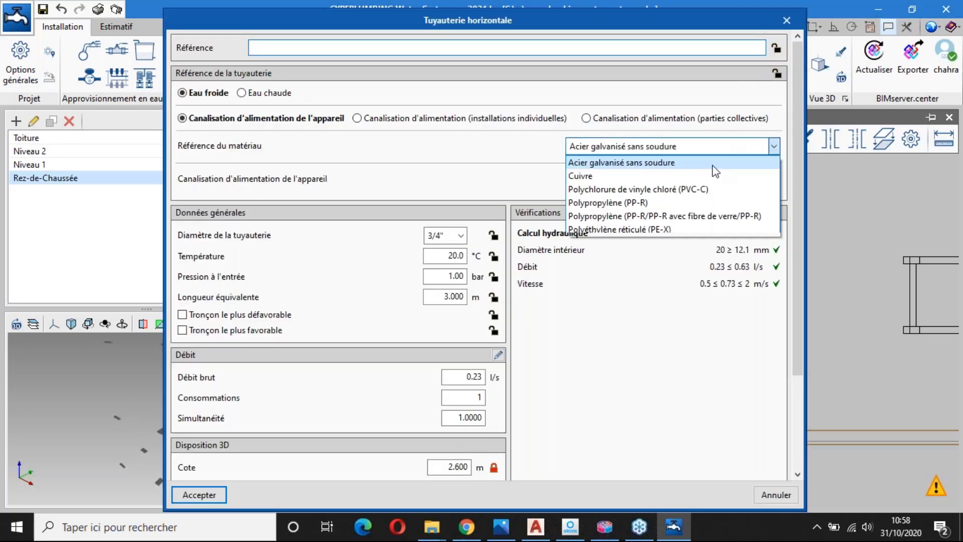
left_click(697, 202)
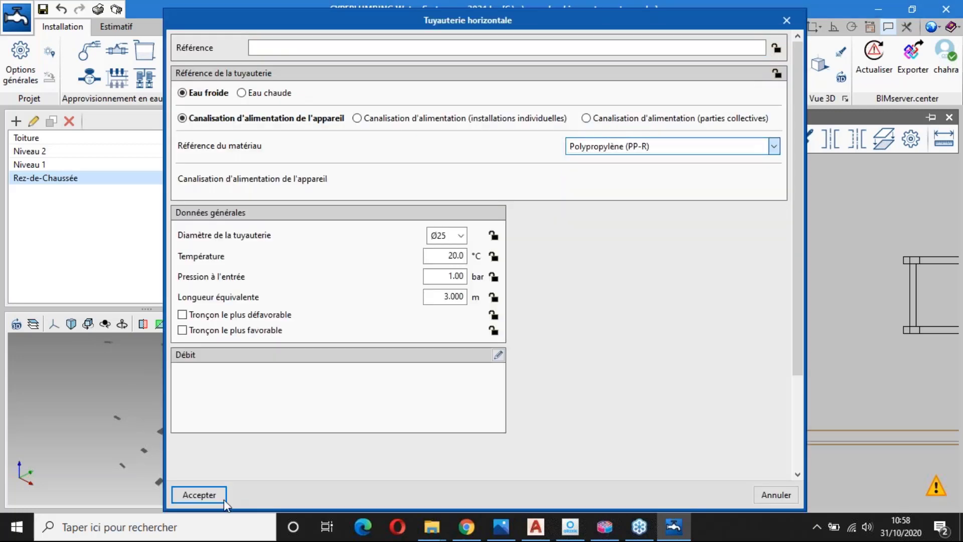
scroll(562, 332, "down", 4)
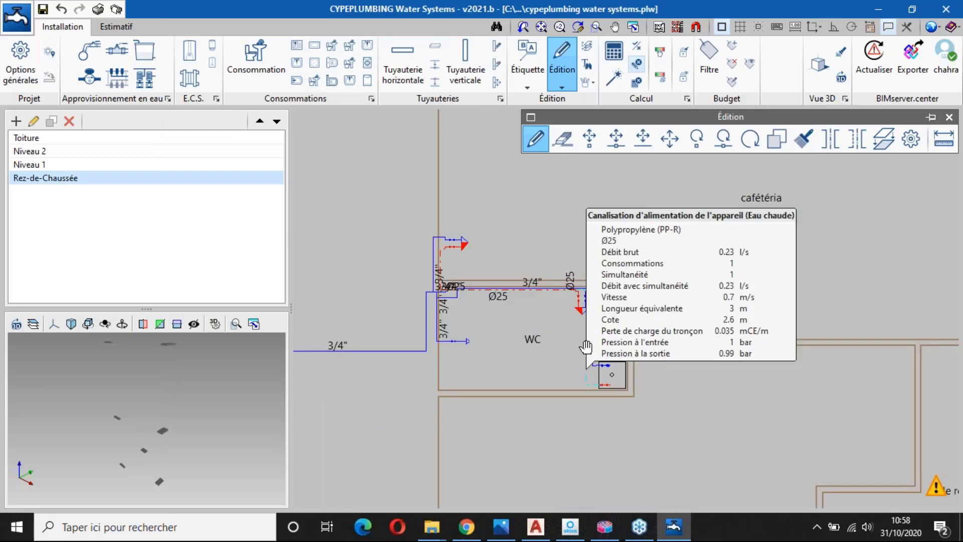
right_click(476, 225)
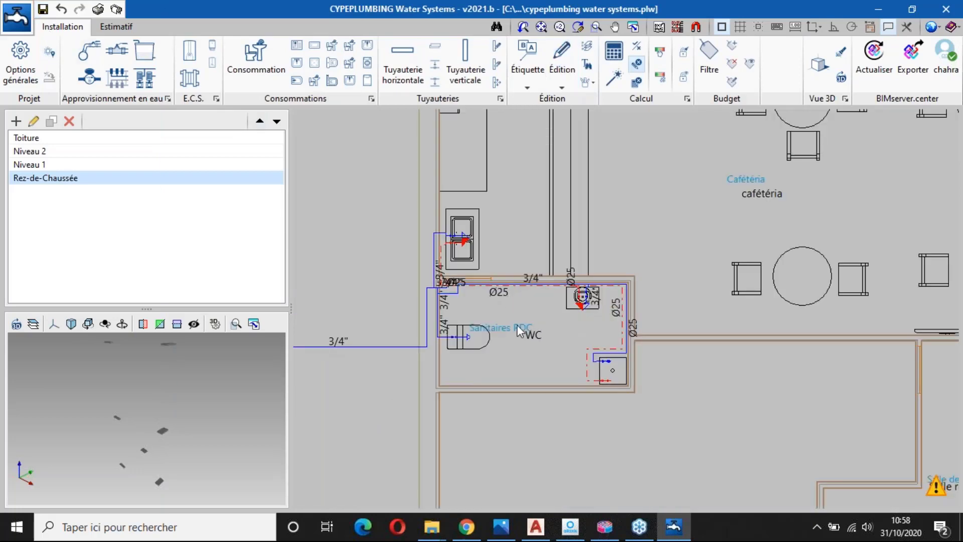
scroll(518, 326, "up", 3)
scroll(516, 314, "up", 2)
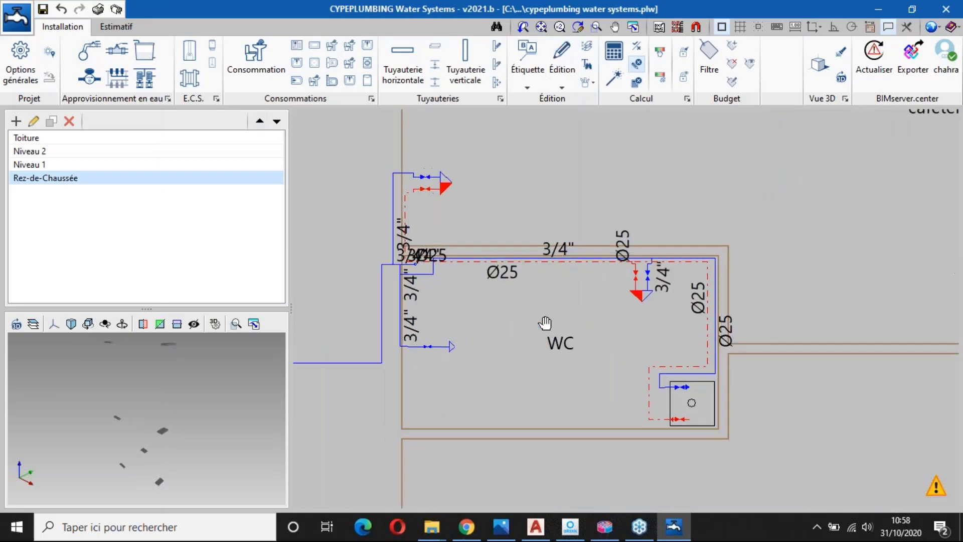
mouse_move(509, 255)
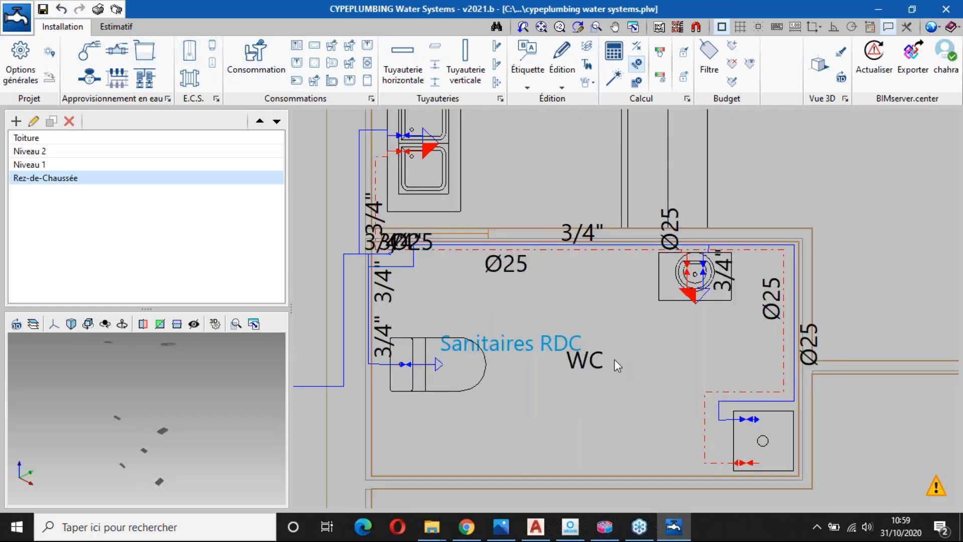
scroll(615, 359, "down", 1)
mouse_move(450, 257)
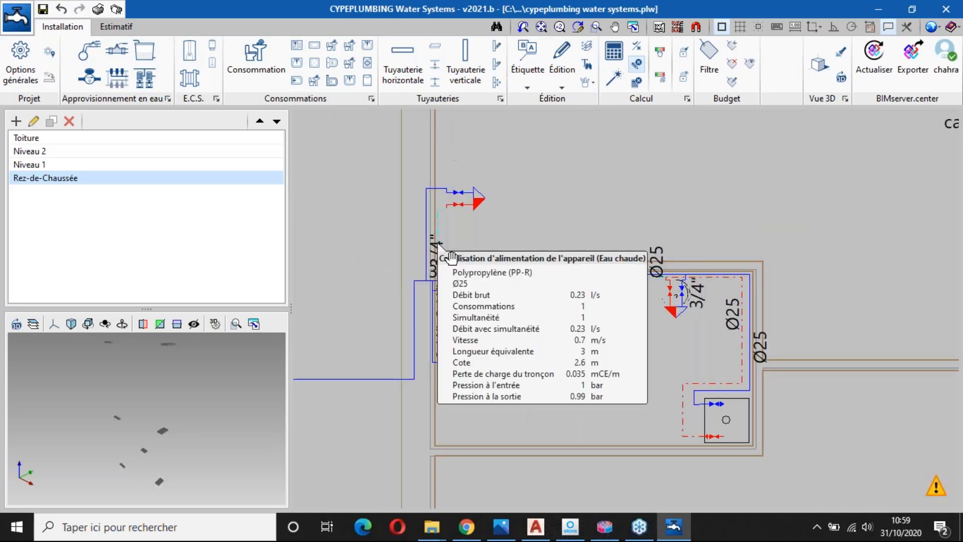
scroll(509, 333, "up", 3)
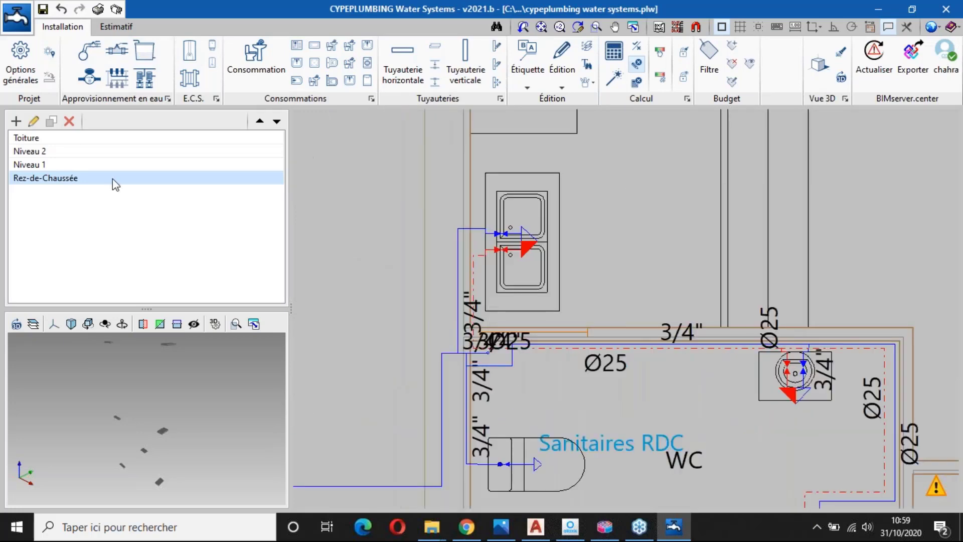
Step: Open Niveau 1 and configure the horizontal pipe as an Eau froide appliance supply pipe in Polypropylène (PP-R), Ø25
left_click(118, 166)
scroll(523, 248, "down", 2)
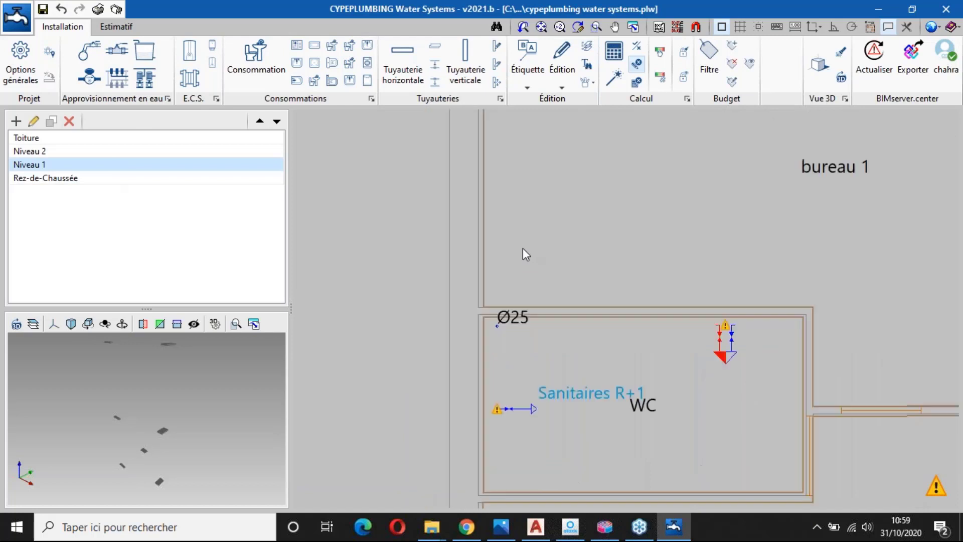
middle_click_drag(554, 269, 570, 291)
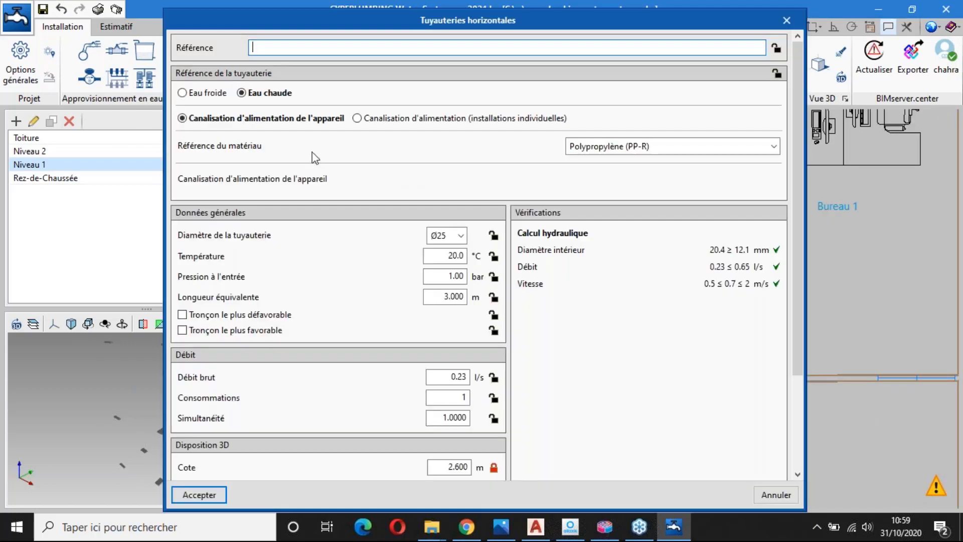
left_click(203, 95)
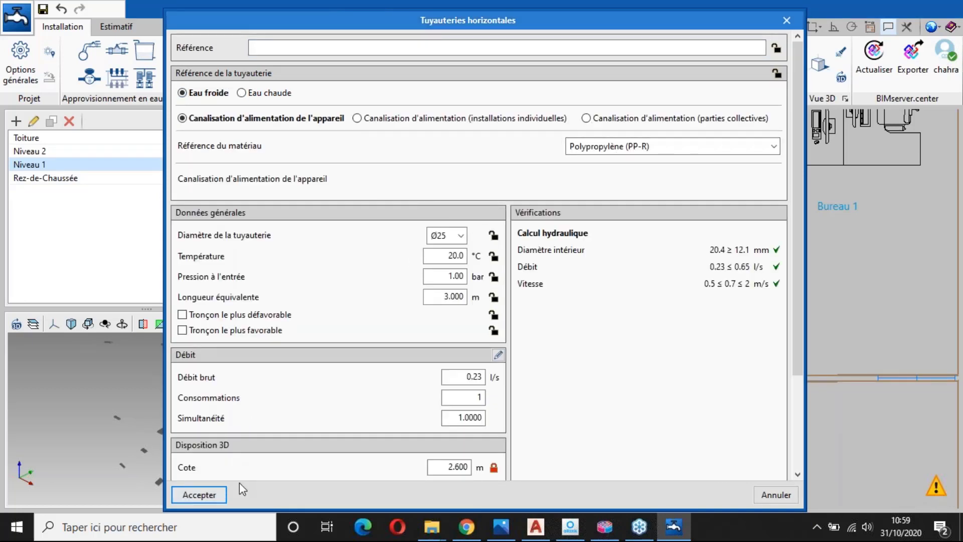
left_click(223, 494)
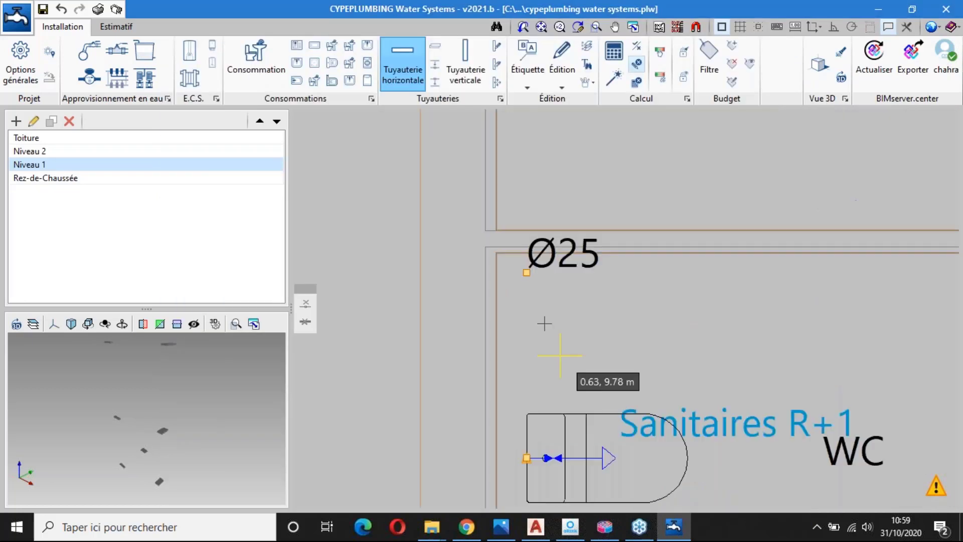
Step: Draw the cold-water pipe from the riser in the corner of Sanitaires R+1 along the wall to the washbasin's cold inlet
left_click(520, 263)
scroll(540, 255, "down", 2)
middle_click_drag(665, 275, 396, 278)
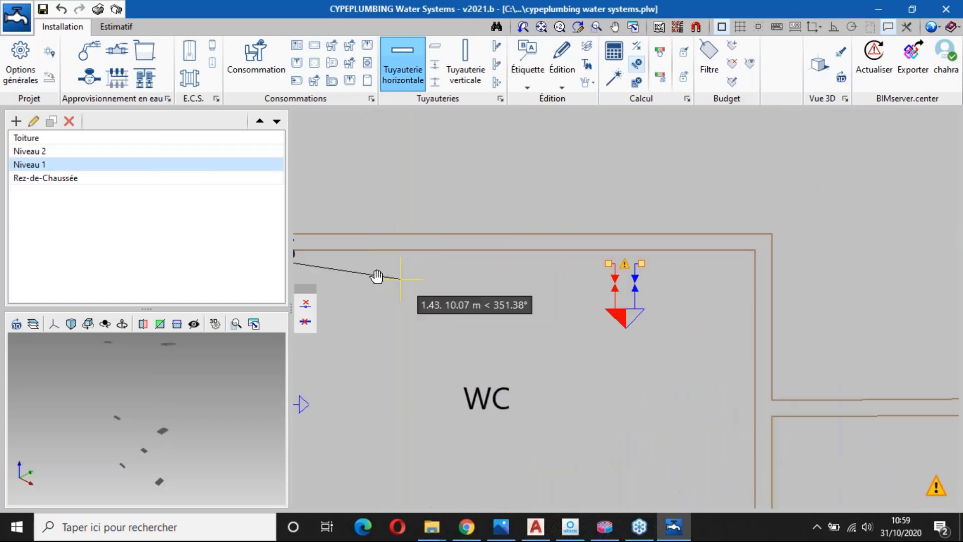
scroll(586, 281, "up", 4)
left_click(628, 259)
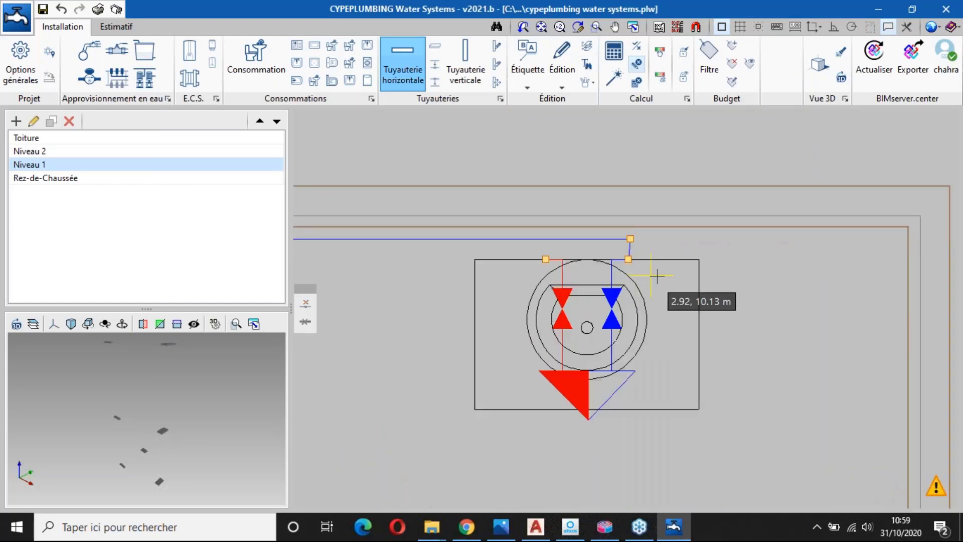
Step: Draw a cold-water branch from the riser connection around the corner of Sanitaires R+1 along the wall to the toilet's inlet
scroll(657, 283, "down", 5)
middle_click_drag(429, 309, 617, 308)
scroll(554, 287, "up", 4)
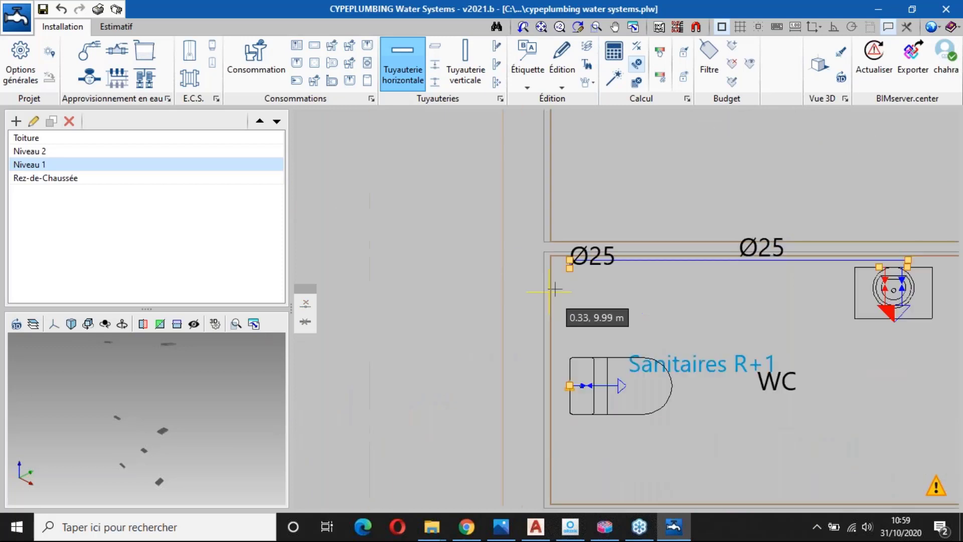
left_click(575, 246)
left_click(552, 246)
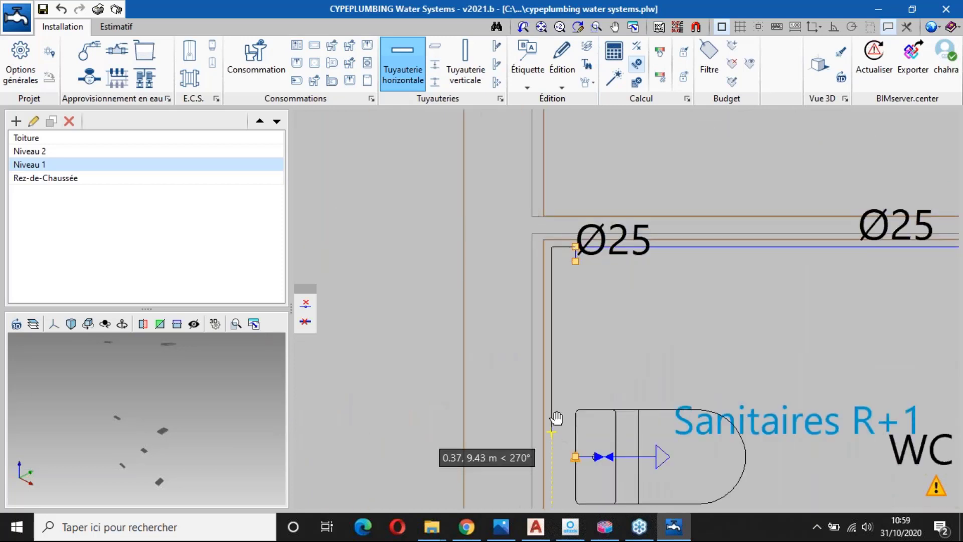
middle_click_drag(557, 417, 557, 362)
scroll(553, 365, "up", 1)
left_click(552, 398)
left_click(578, 400)
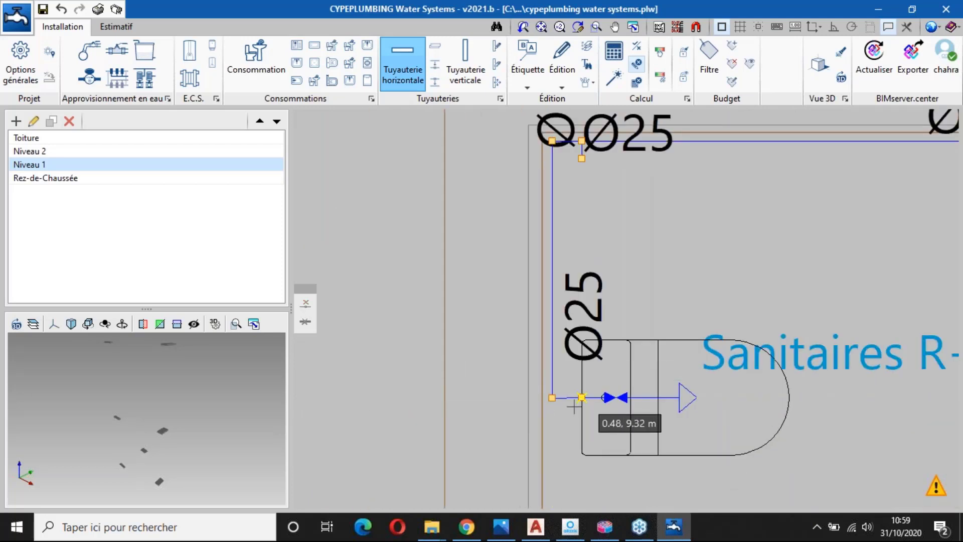
scroll(574, 407, "down", 4)
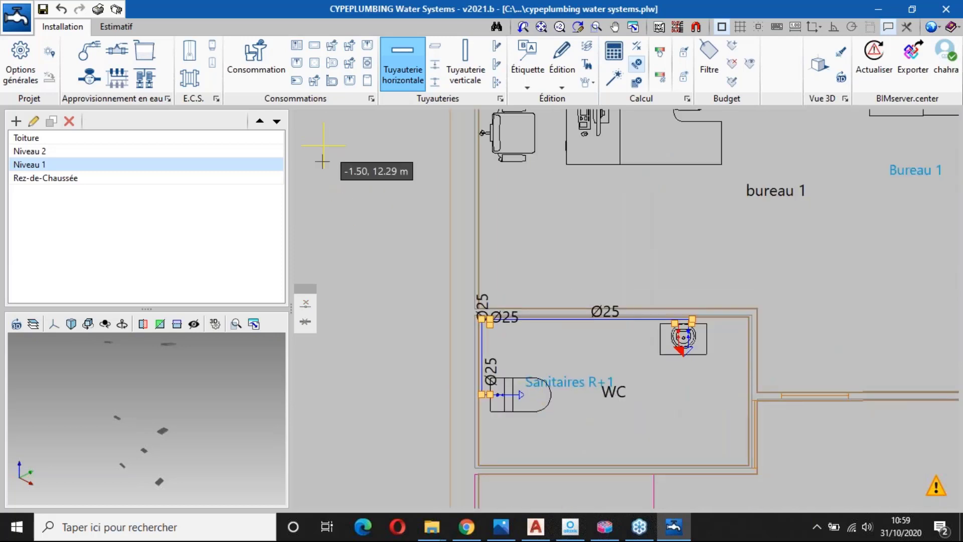
Step: Place a 14 l/min Chauffe-eau à gaz in the corner of Sanitaires R+1 on Niveau 1, on the washbasin's side of the room
left_click(46, 178)
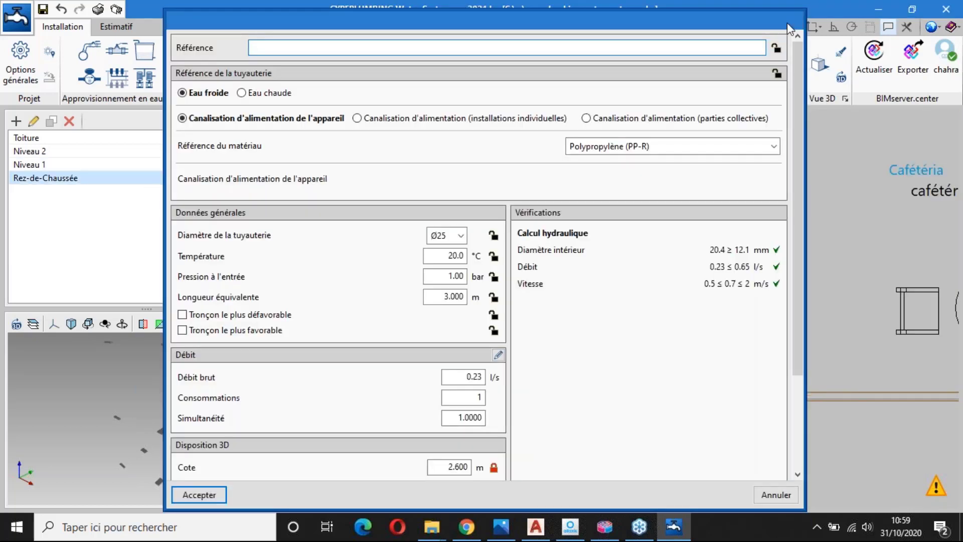
left_click(787, 22)
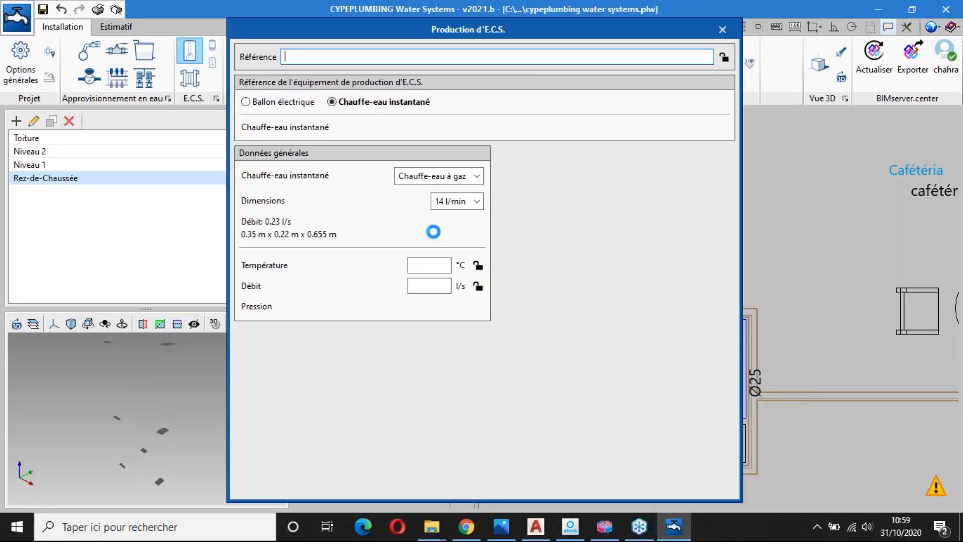
left_click(283, 493)
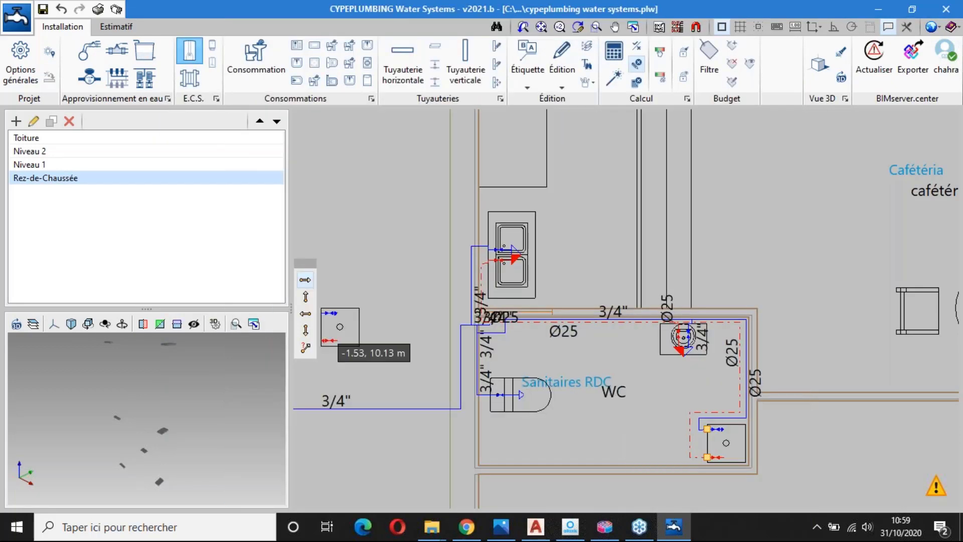
left_click(160, 165)
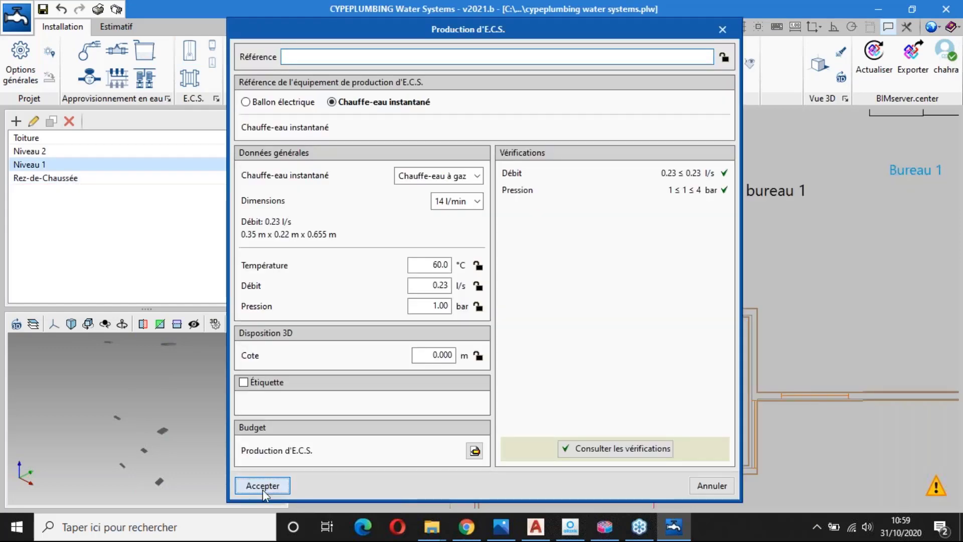
left_click(262, 485)
scroll(692, 436, "up", 3)
left_click(728, 448)
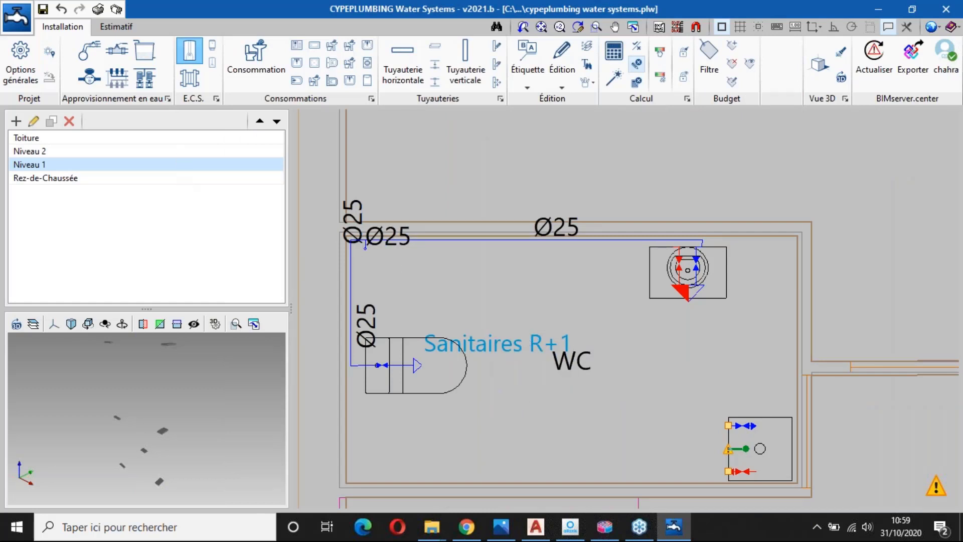
Step: Place a 14 l/min instantaneous Chauffe-eau à gaz in the corner of Sanitaires R+2 on Niveau 2, on the washbasin's side of the room
left_click(30, 151)
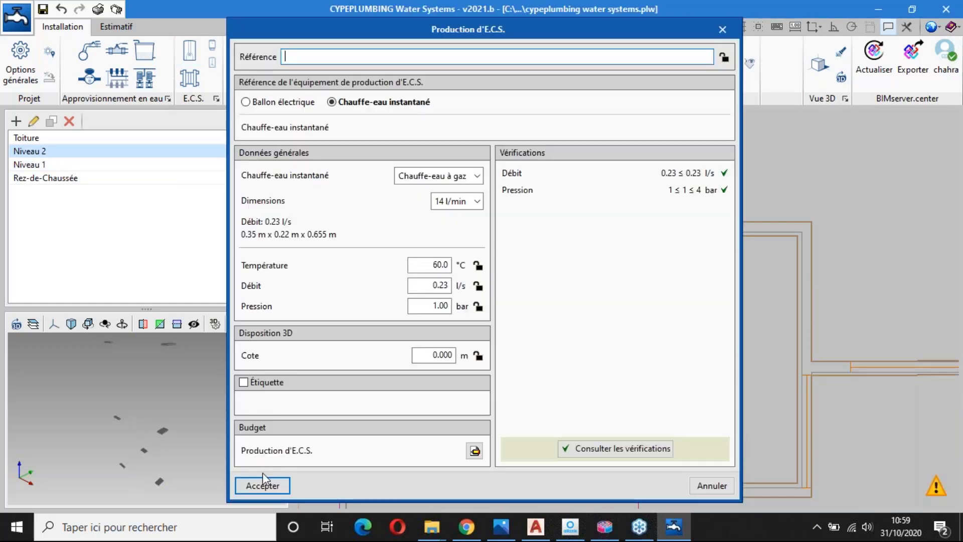
left_click(263, 486)
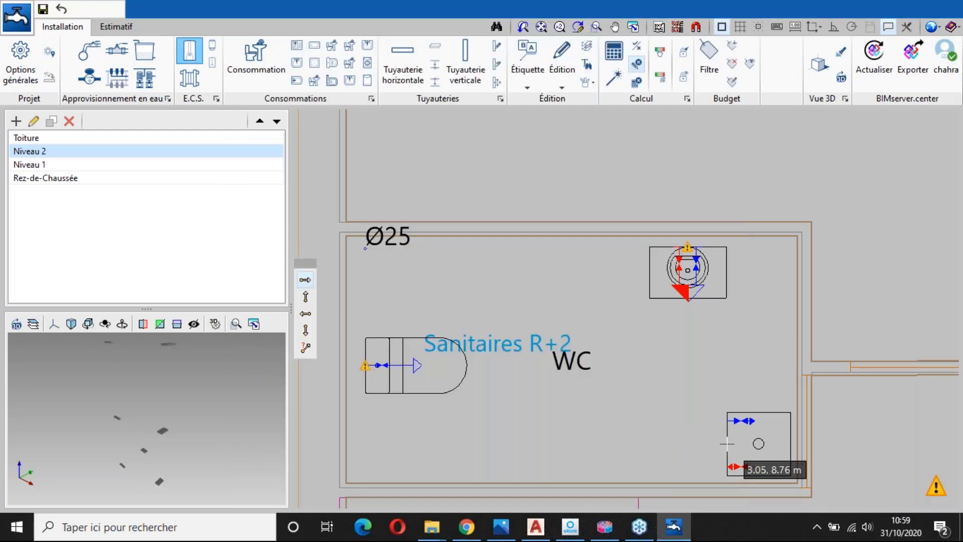
Step: Start an Eau froide appliance supply pipe in Polypropylène (PP-R), Ø25, at the Sanitaires R+2 riser and bring it up beside the wall
left_click(395, 68)
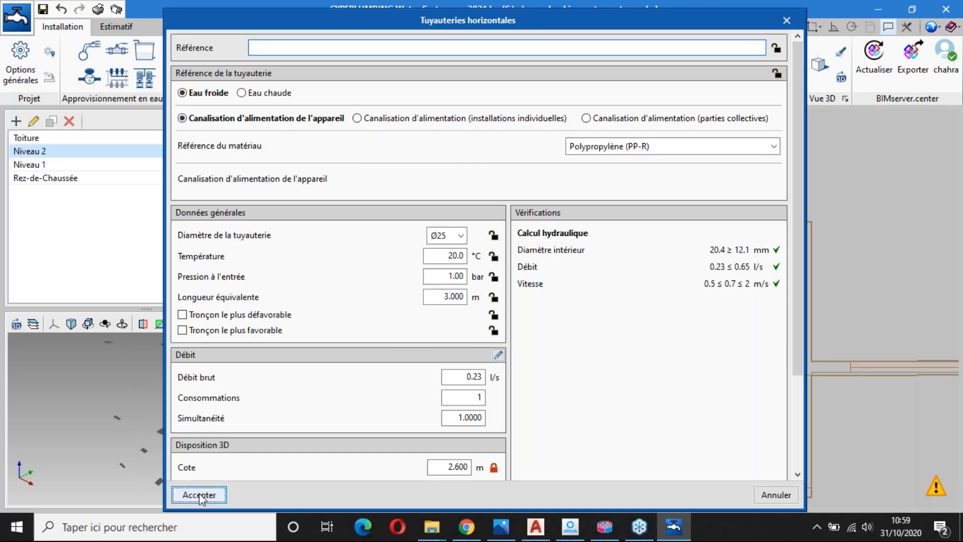
left_click(213, 492)
scroll(728, 458, "up", 2)
scroll(587, 426, "down", 1)
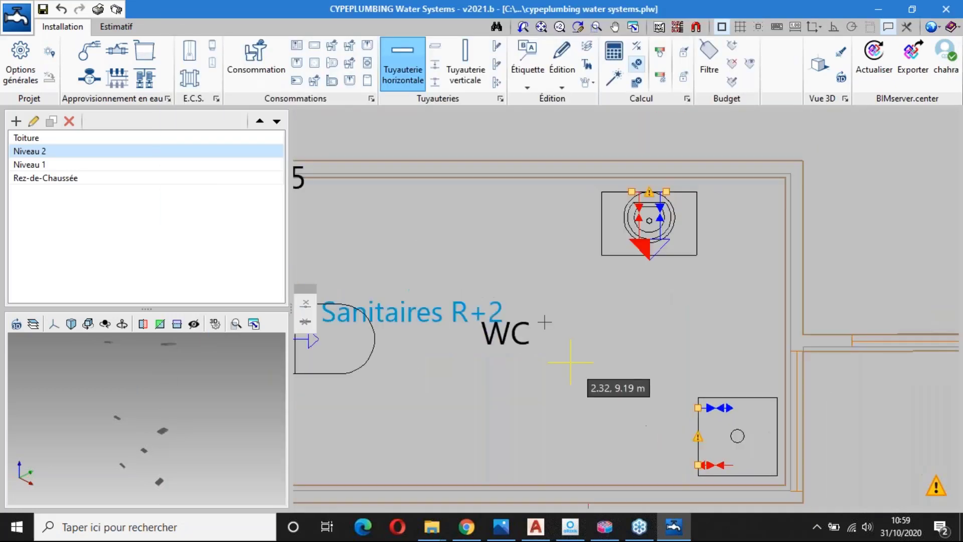
middle_click_drag(543, 315, 658, 438)
scroll(427, 295, "up", 5)
left_click(311, 335)
scroll(627, 346, "down", 6)
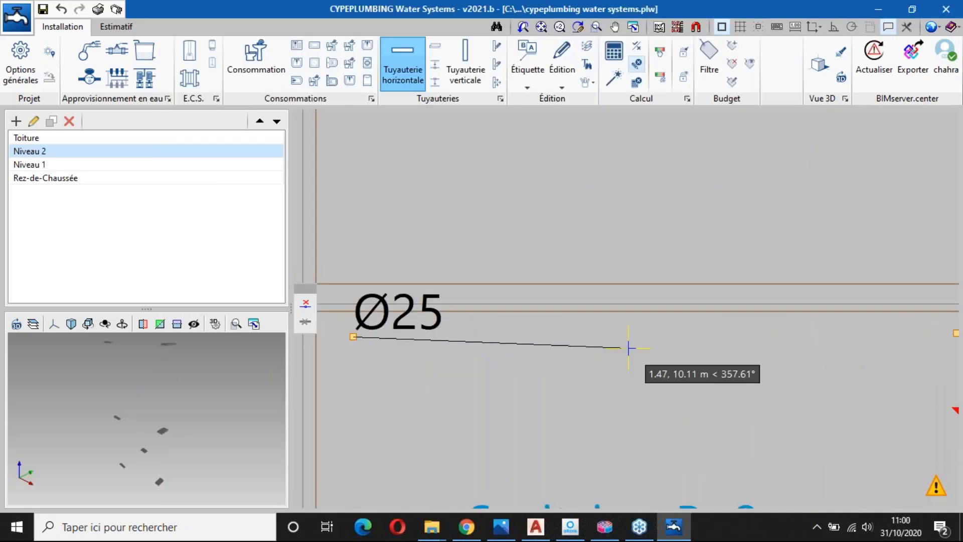
middle_click_drag(688, 340, 642, 377)
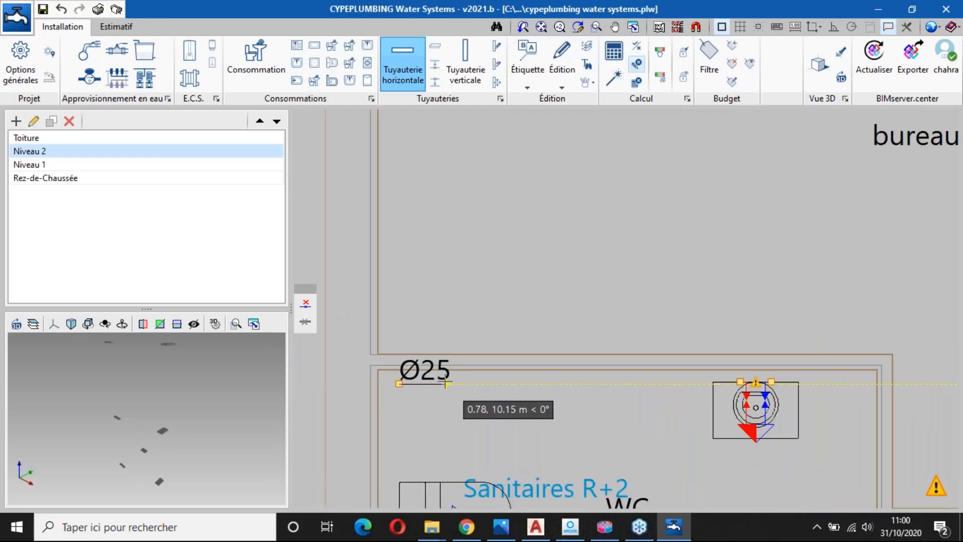
scroll(407, 367, "up", 4)
left_click(375, 369)
Step: Continue the cold-water pipe along the walls of Sanitaires R+2, around the far corner, to the gas water heater's cold inlet
scroll(380, 367, "down", 2)
scroll(380, 366, "down", 1)
middle_click_drag(929, 347, 578, 326)
scroll(697, 354, "down", 5)
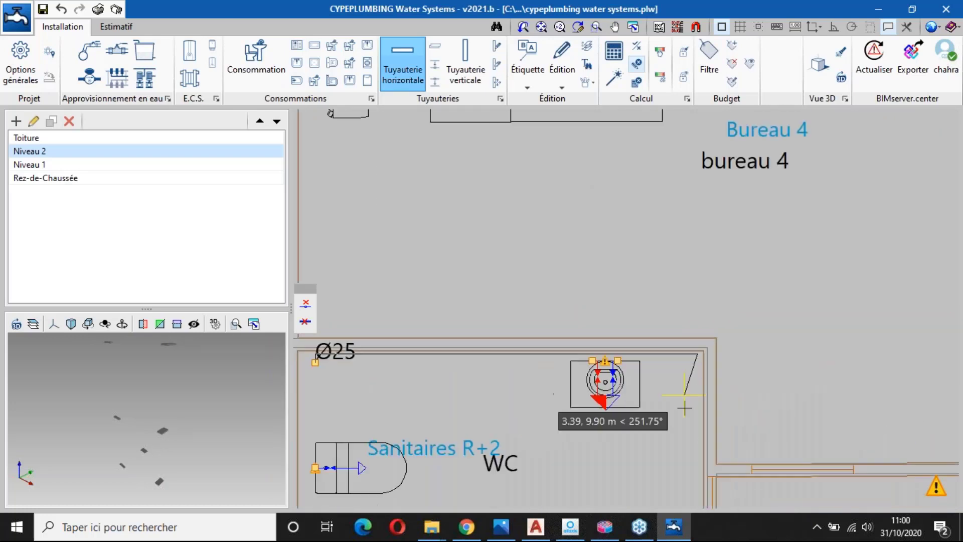
middle_click_drag(684, 412, 693, 256)
scroll(698, 328, "up", 3)
left_click(700, 354)
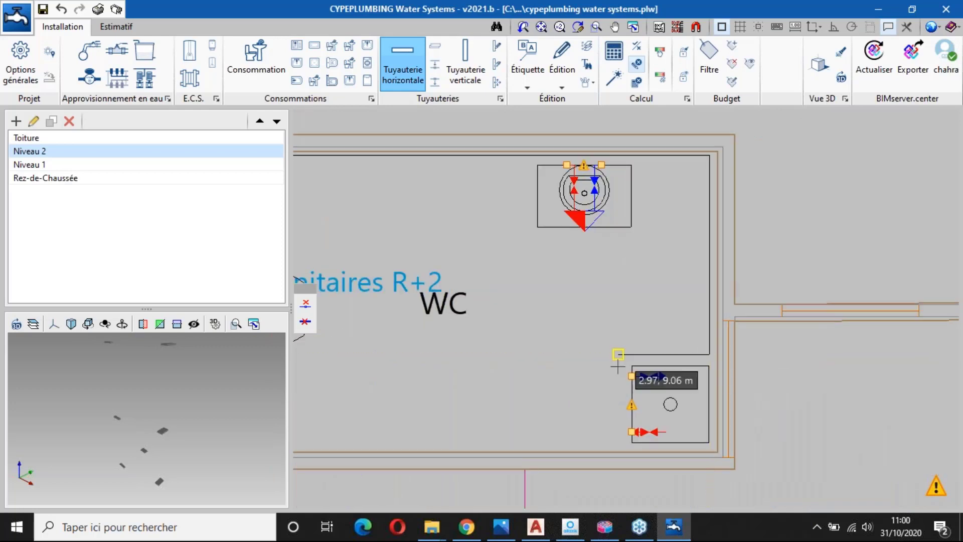
left_click(618, 377)
left_click(633, 375)
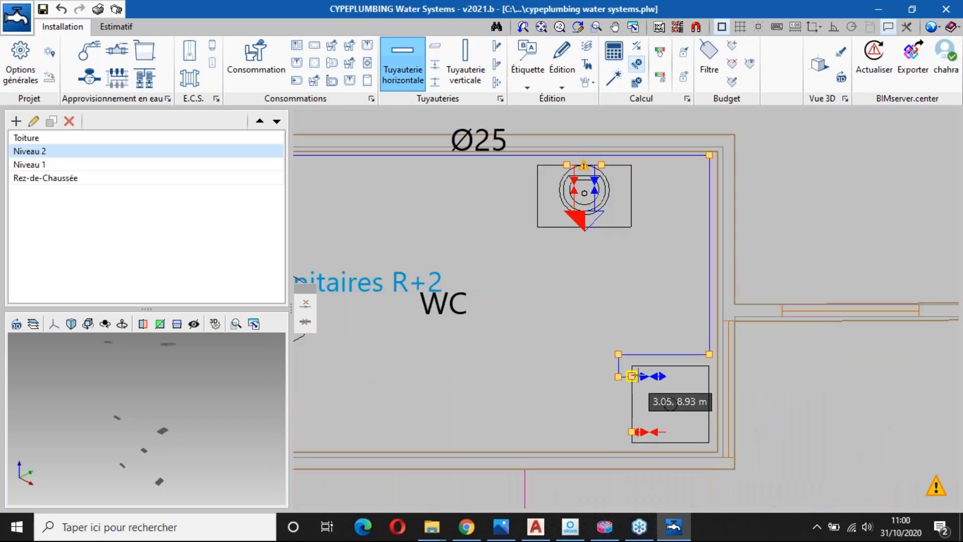
Step: Connect the Sanitaires R+2 washbasin's cold inlet to the cold-water pipe along the wall with a short branch
scroll(641, 389, "down", 2)
middle_click_drag(574, 254, 578, 339)
scroll(617, 311, "up", 4)
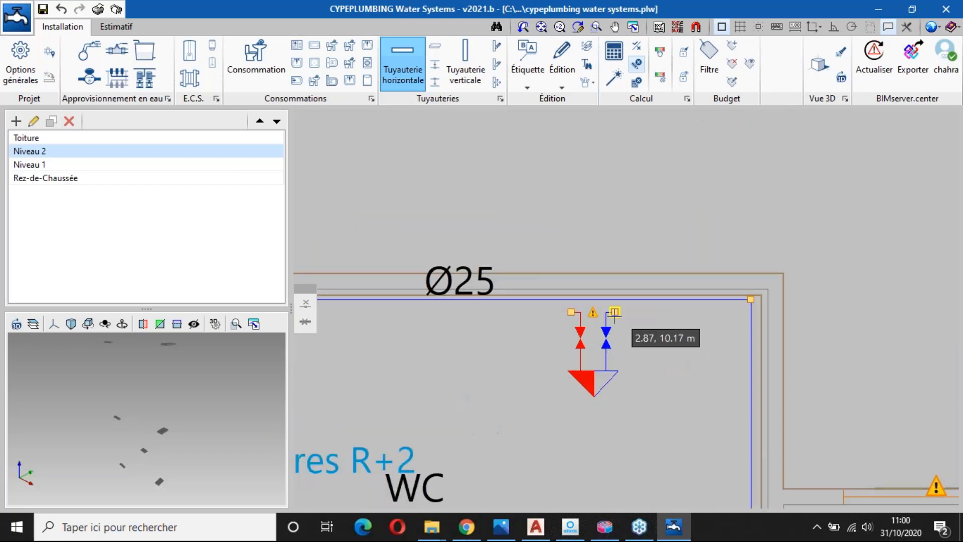
scroll(615, 316, "up", 1)
left_click(614, 312)
left_click(615, 299)
Step: Draw a cold-water branch from the bend above the riser around the corner of Sanitaires R+2 along the wall to the toilet's inlet
scroll(643, 337, "down", 4)
middle_click_drag(508, 348, 797, 347)
scroll(445, 307, "up", 6)
left_click(504, 312)
left_click(471, 313)
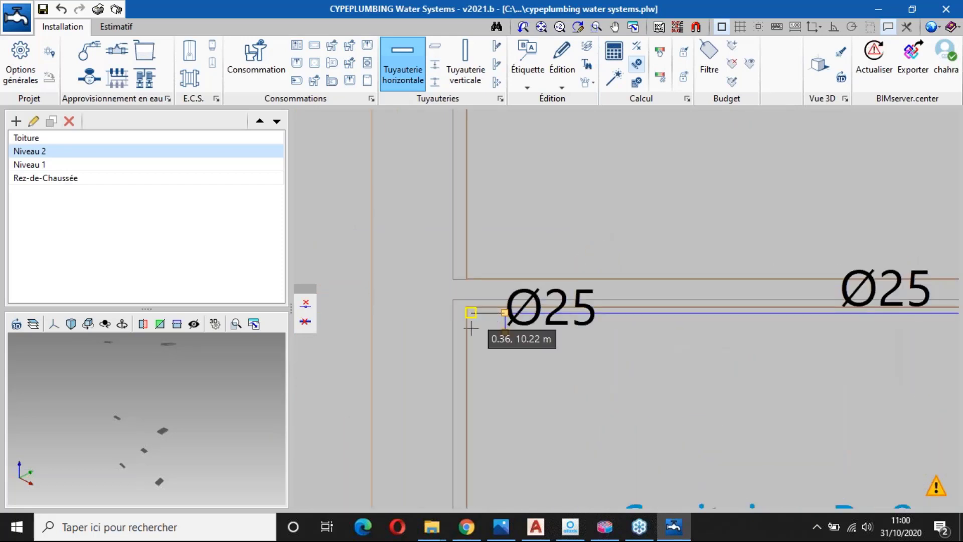
scroll(470, 329, "down", 4)
middle_click_drag(471, 387, 471, 280)
scroll(472, 361, "up", 3)
left_click(471, 376)
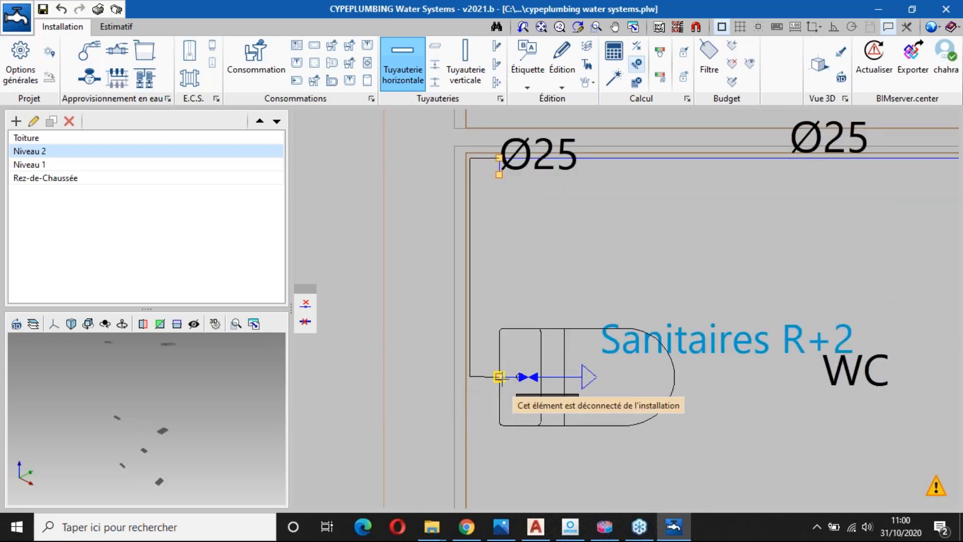
left_click(499, 377)
scroll(499, 376, "down", 5)
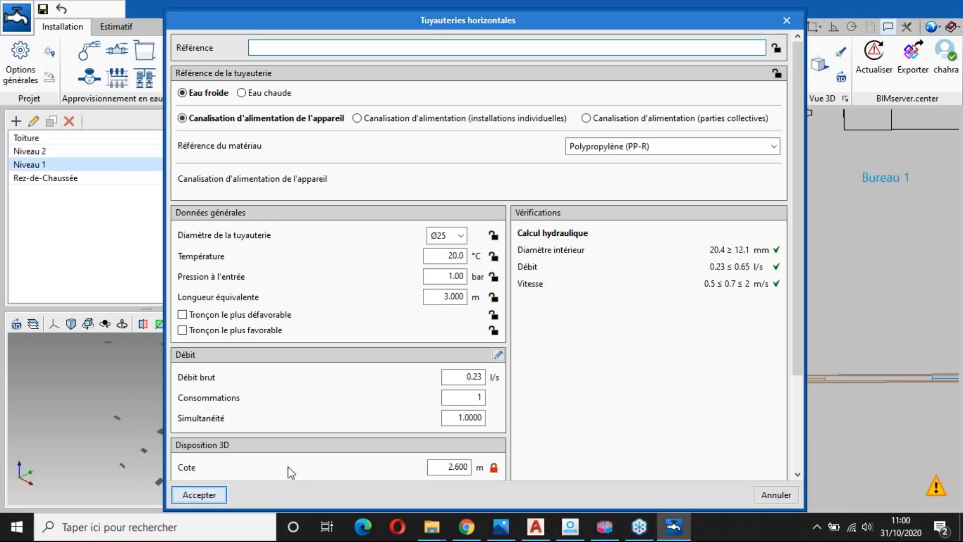
Step: On Niveau 1, extend the Ø25 PP-R Eau froide pipe from the washbasin connection along the walls of Sanitaires R+1 to the water heater's cold inlet
left_click(222, 497)
scroll(752, 205, "up", 3)
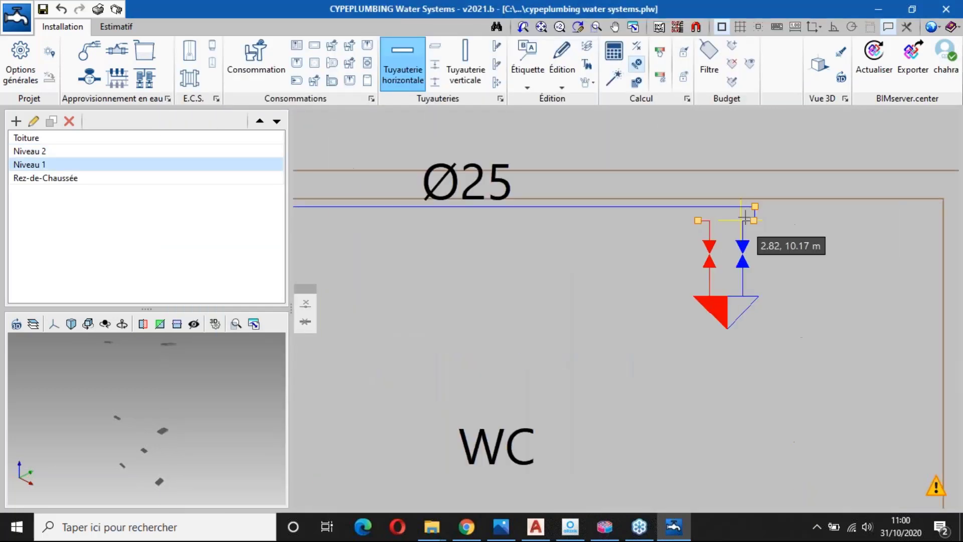
scroll(812, 220, "down", 2)
middle_click_drag(813, 220, 625, 206)
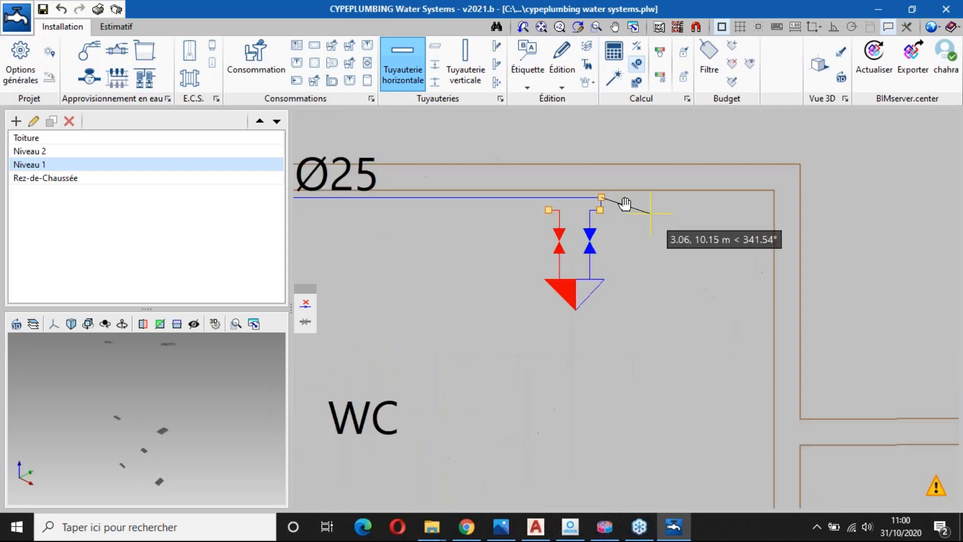
left_click(733, 190)
scroll(721, 288, "down", 1)
scroll(721, 289, "down", 2)
middle_click_drag(721, 289, 717, 159)
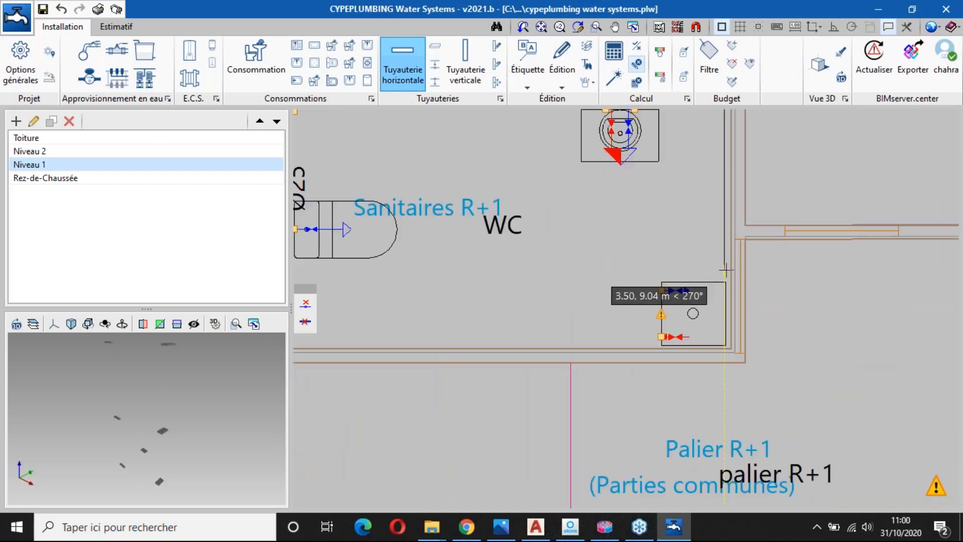
left_click(713, 281)
left_click(642, 280)
left_click(641, 290)
left_click(661, 290)
right_click(661, 290)
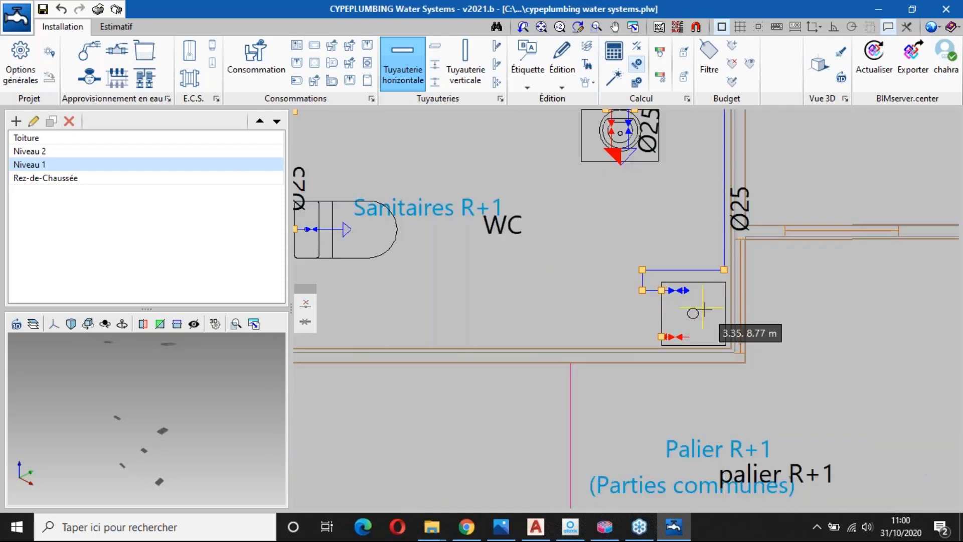
Step: Start an Eau chaude appliance supply pipe, PP-R Ø25, at the Sanitaires R+1 water heater's hot outlet and route it around the cold pipe towards the wall
scroll(702, 307, "down", 3)
middle_click_drag(633, 256, 630, 315)
scroll(717, 314, "up", 3)
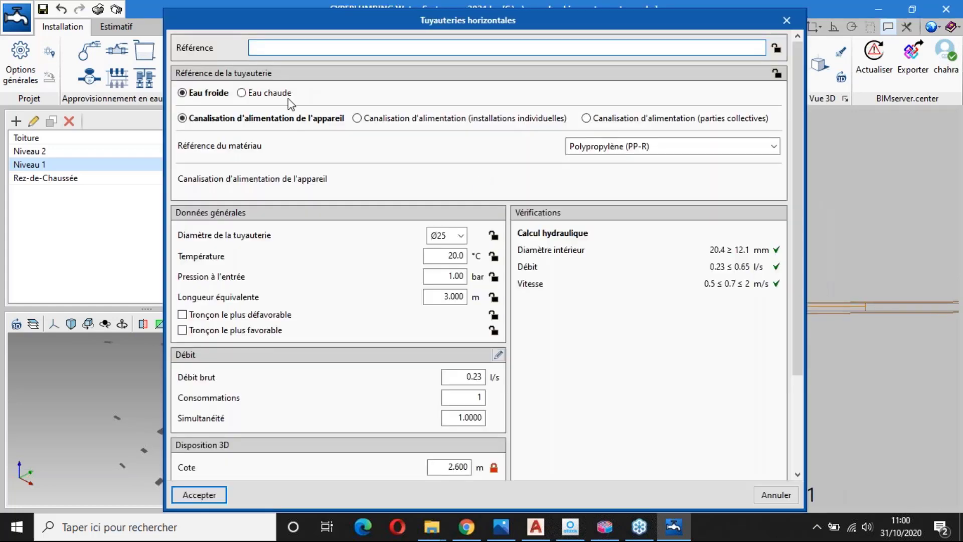
left_click(287, 94)
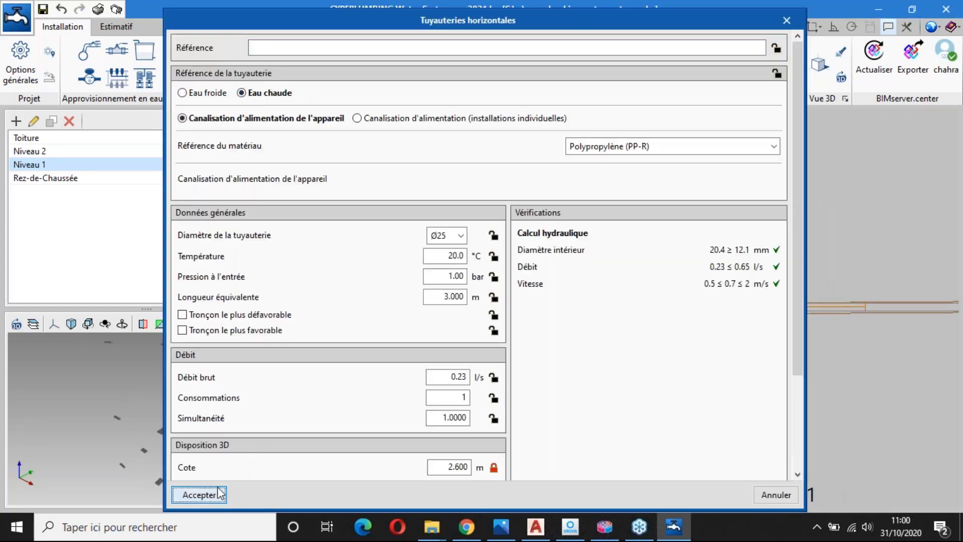
left_click(220, 495)
scroll(641, 379, "up", 3)
left_click(716, 397)
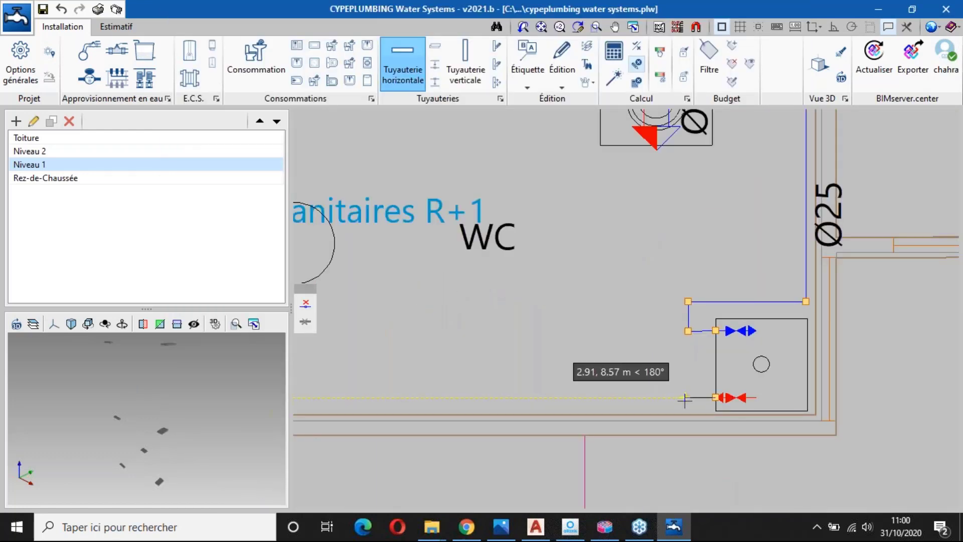
left_click(668, 398)
left_click(668, 288)
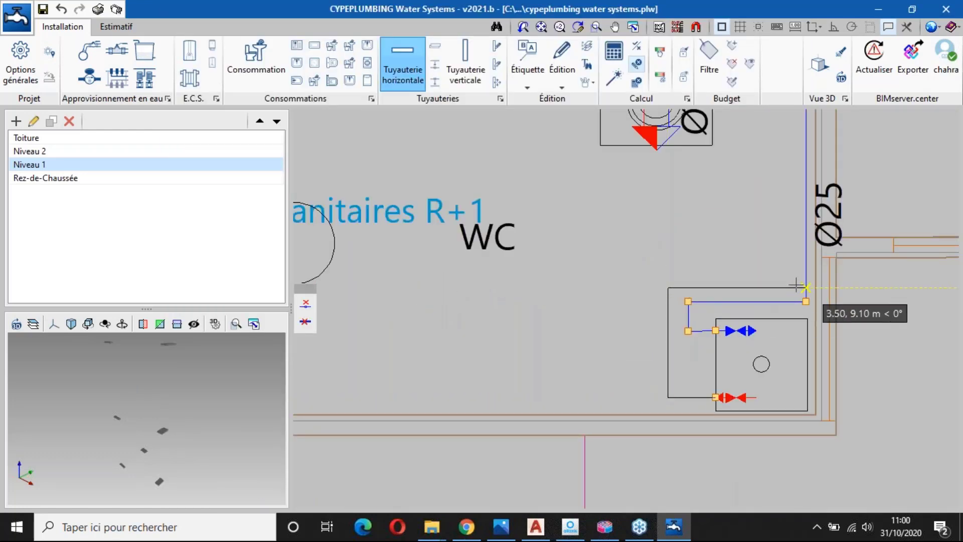
left_click(791, 287)
Step: Continue the hot-water pipe inside the cold pipe around the corner of Sanitaires R+1 to the washbasin's hot inlet
scroll(695, 176, "down", 1)
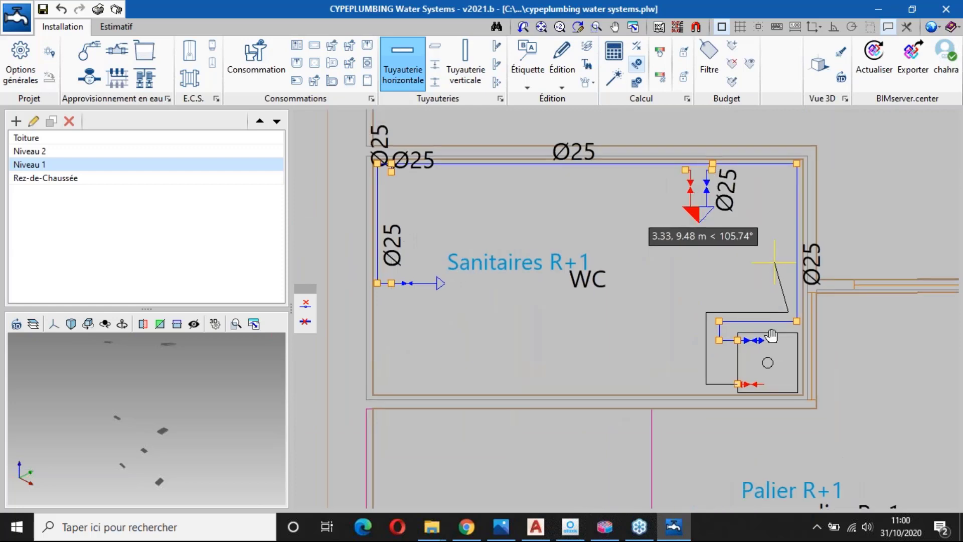
scroll(757, 296, "up", 2)
left_click(792, 287)
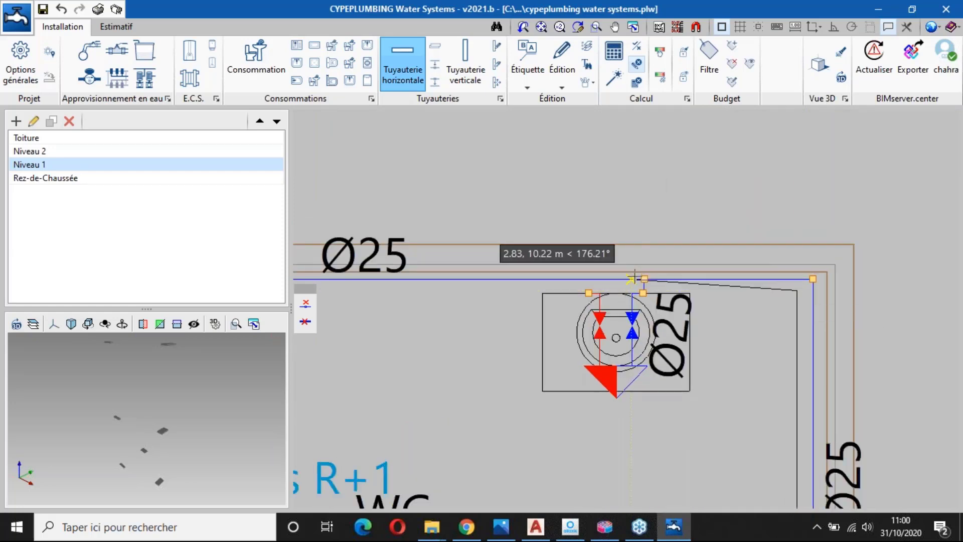
scroll(652, 281, "down", 3)
middle_click_drag(589, 289, 764, 289)
scroll(796, 282, "up", 4)
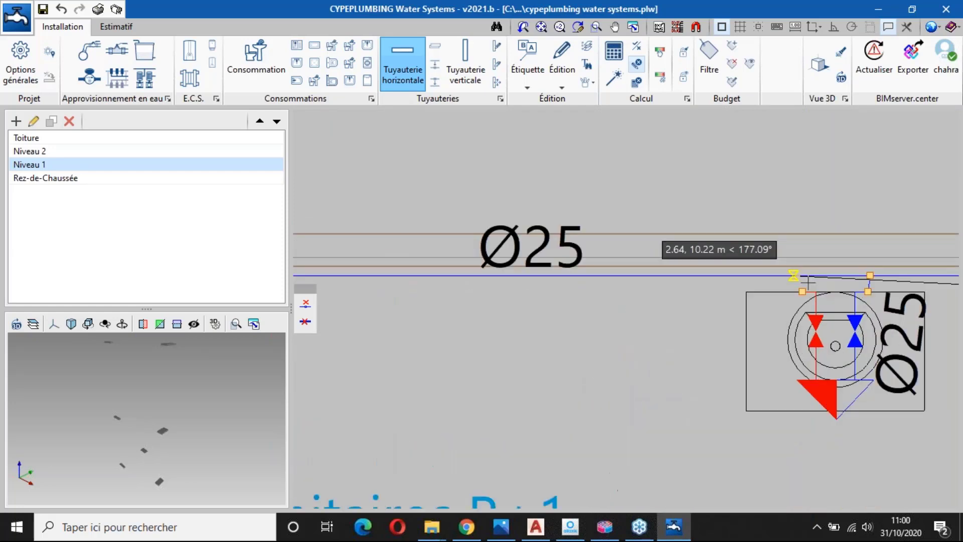
left_click(795, 280)
scroll(788, 303, "down", 5)
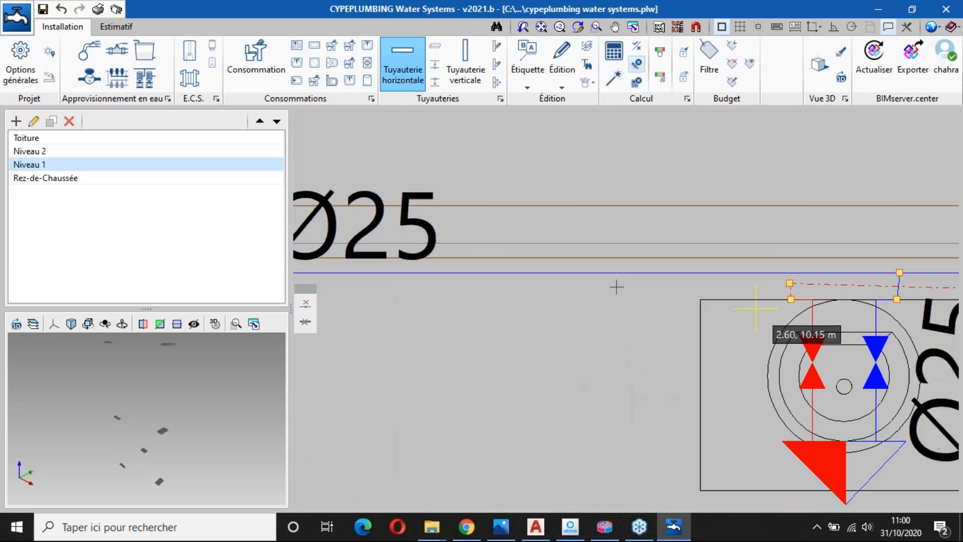
Step: On Niveau 2, start a Ø25 PP-R Eau chaude pipe at the water heater's hot outlet and route it around the cold pipe towards the wall
scroll(636, 308, "down", 3)
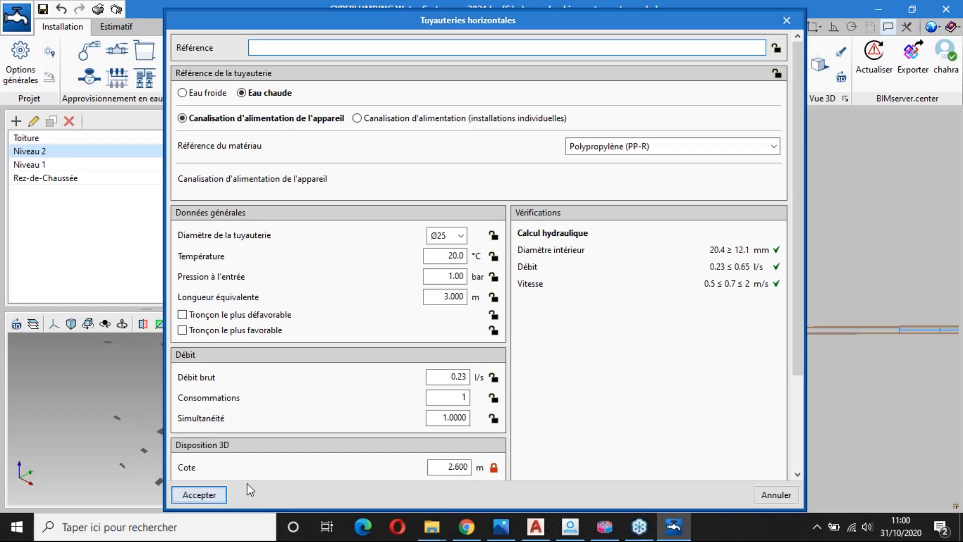
left_click(210, 492)
scroll(652, 397, "up", 3)
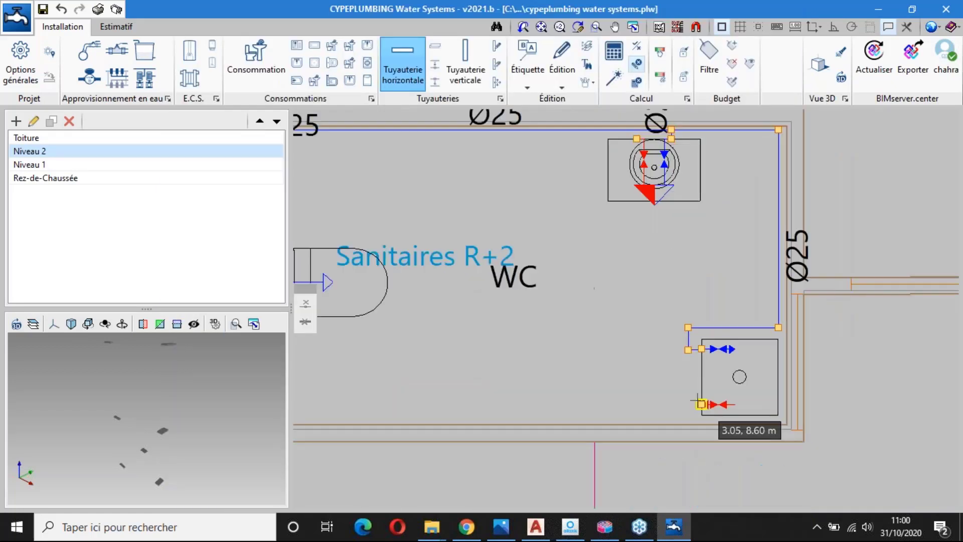
left_click(701, 404)
left_click(777, 313)
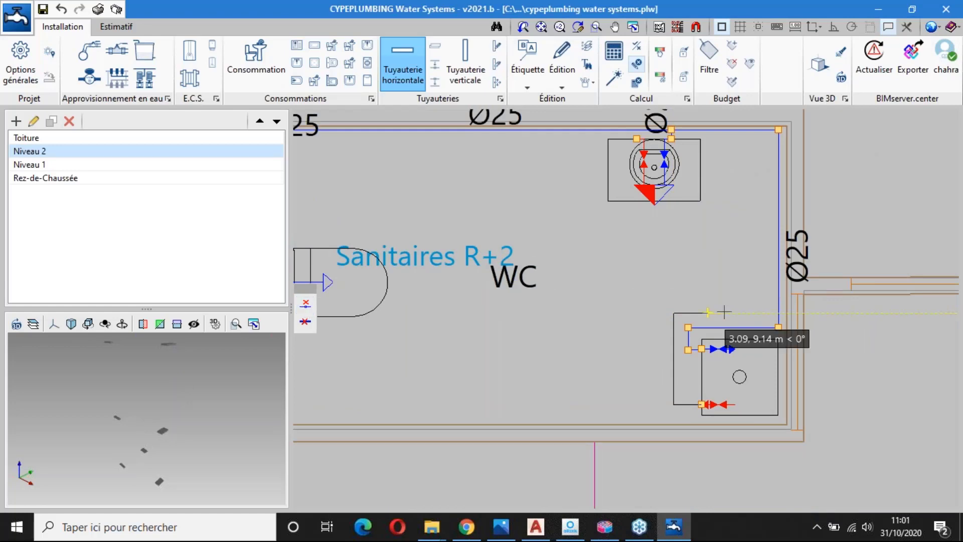
scroll(728, 313, "up", 6)
left_click(791, 313)
Step: Continue the hot-water pipe inside the cold pipe around the corner of Sanitaires R+2 to the washbasin's hot inlet and end pipe drawing
scroll(791, 312, "down", 6)
middle_click_drag(781, 236, 781, 386)
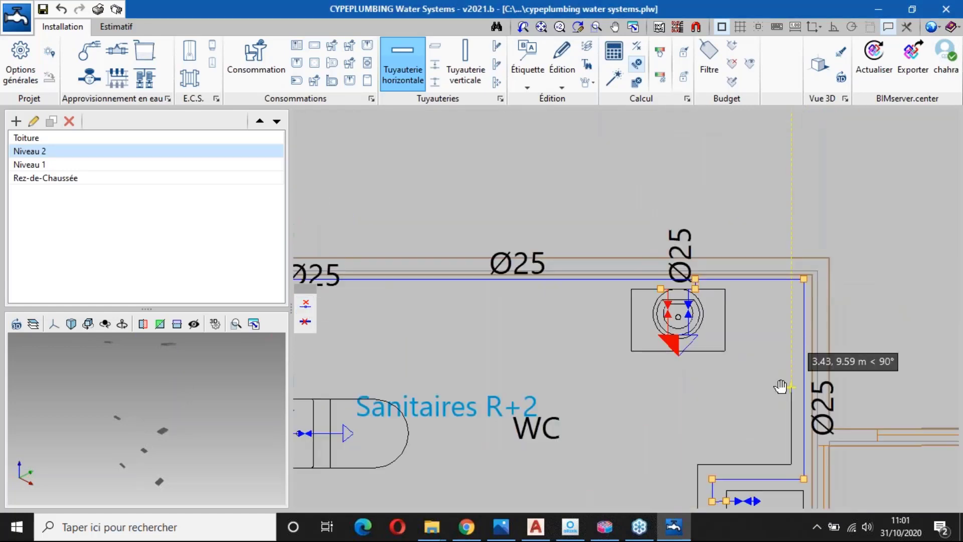
scroll(782, 296, "up", 4)
scroll(491, 262, "up", 2)
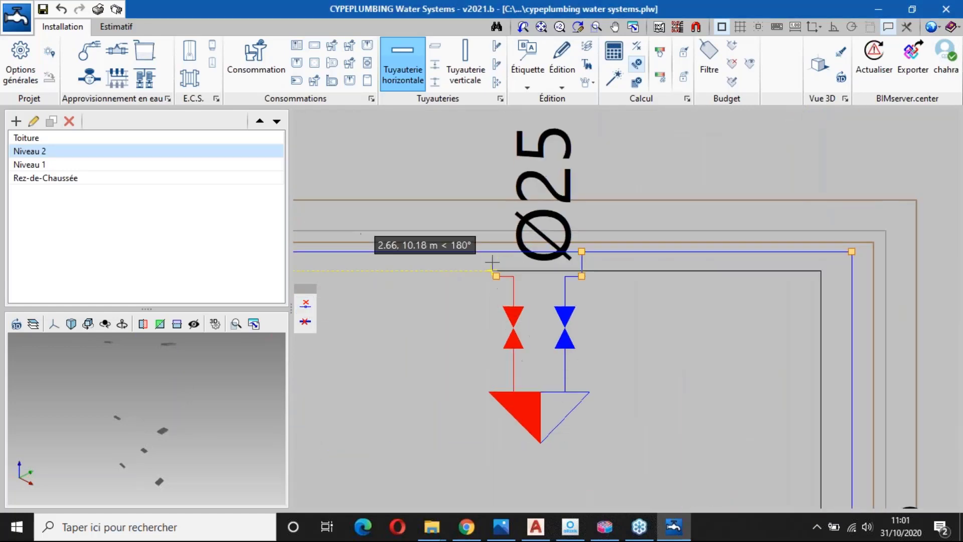
scroll(492, 262, "up", 1)
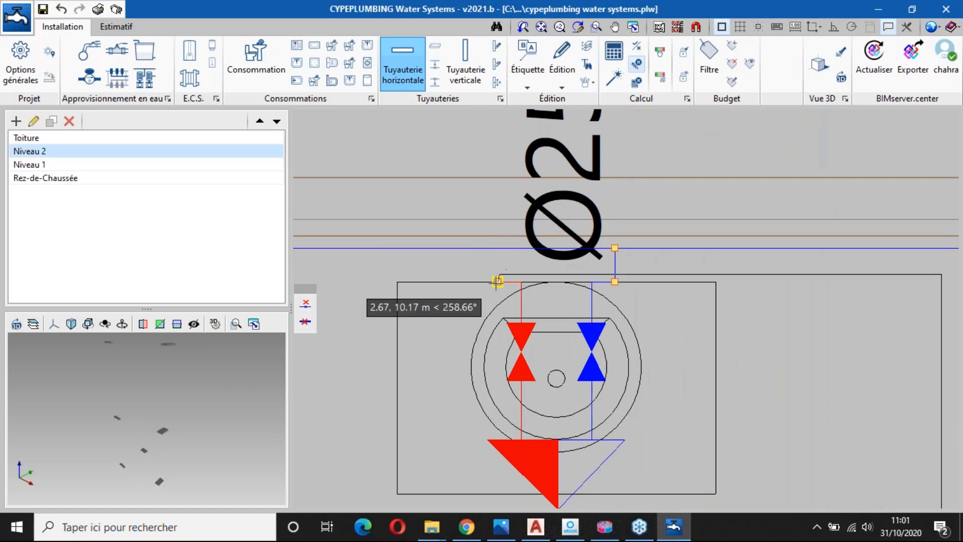
left_click(496, 282)
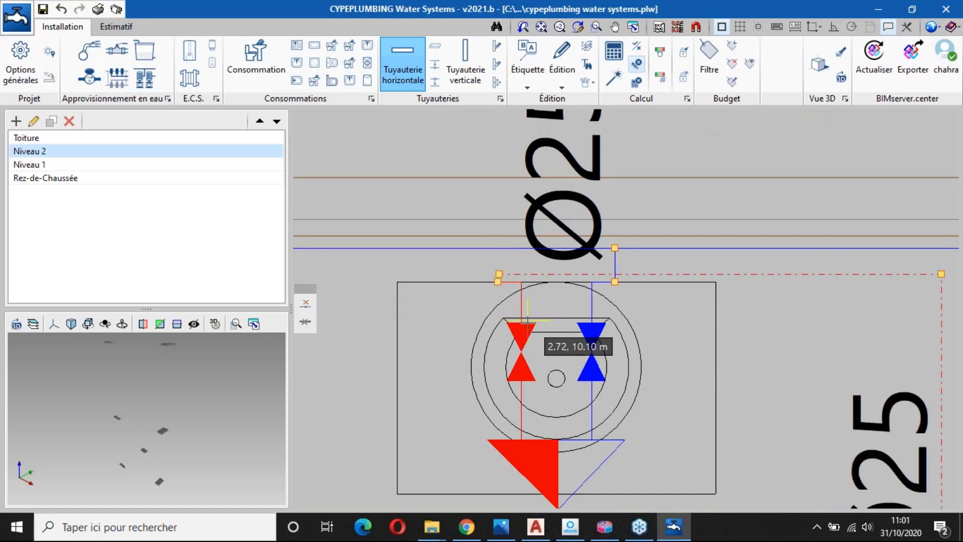
scroll(552, 320, "down", 6)
right_click(553, 319)
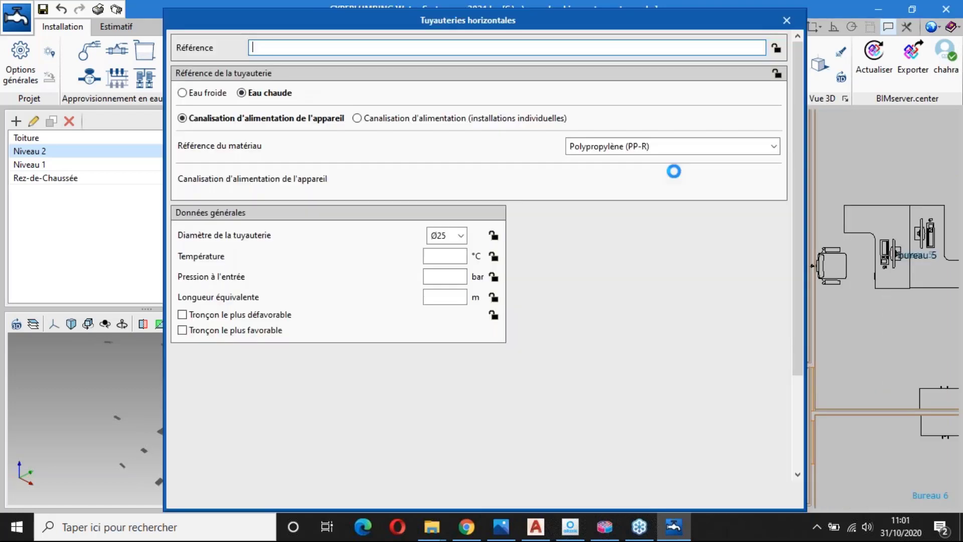
left_click(786, 23)
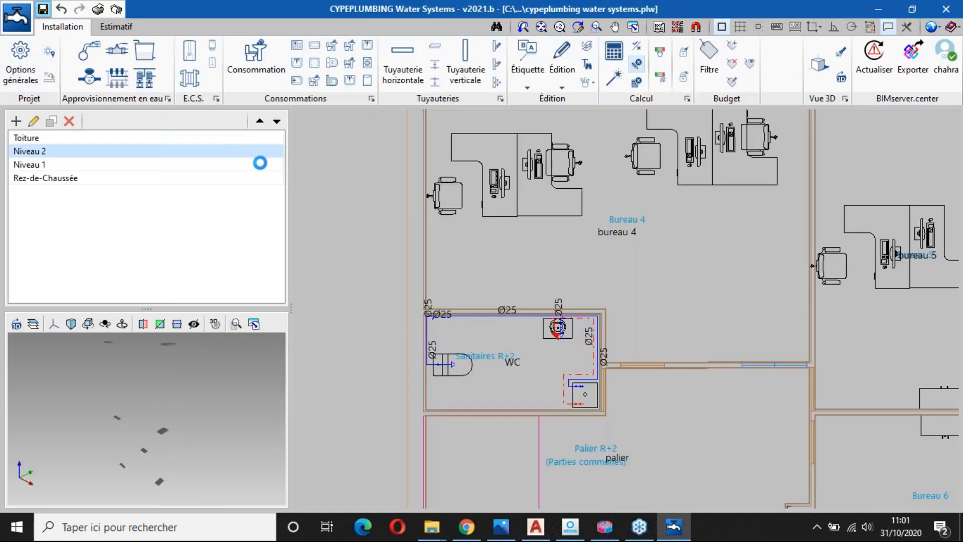
Step: Review the Niveau 1 and Rez-de-Chaussée plans, leaving Rez-de-Chaussée open
left_click(191, 164)
left_click(192, 178)
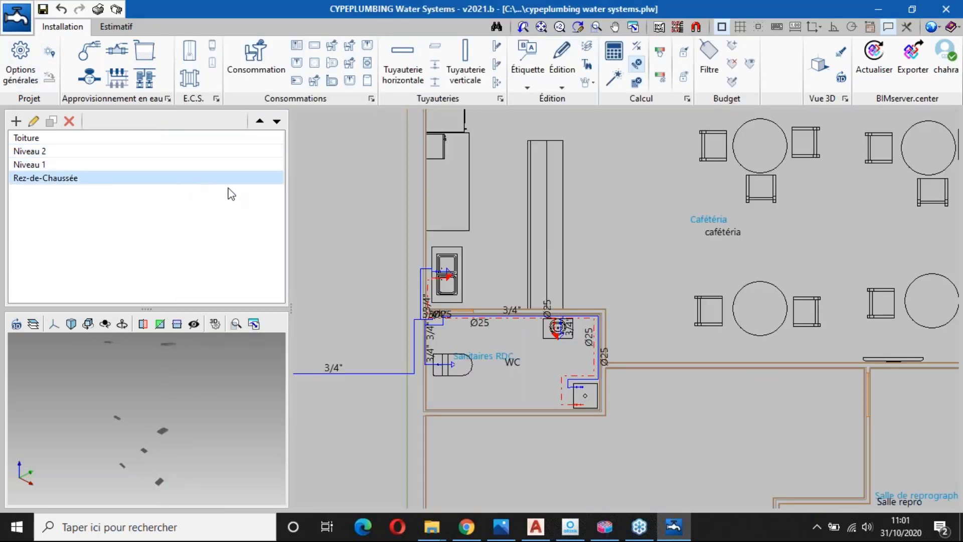
Step: Change the material of the WC's cold-water supply pipe TH6 on Rez-de-Chaussée to Polypropylène (PP-R) and recalculate the installation
scroll(503, 265, "down", 3)
middle_click_drag(532, 283, 539, 284)
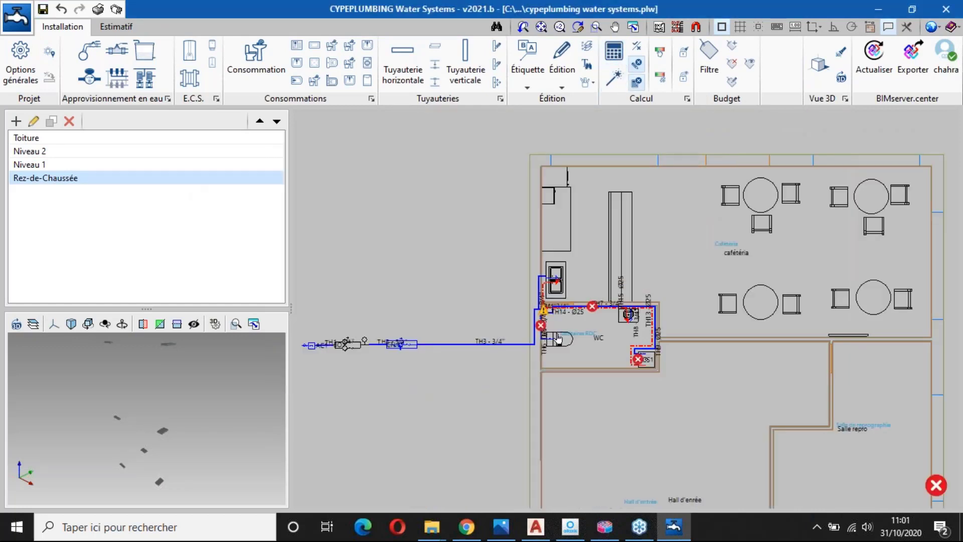
mouse_move(555, 341)
scroll(530, 345, "up", 2)
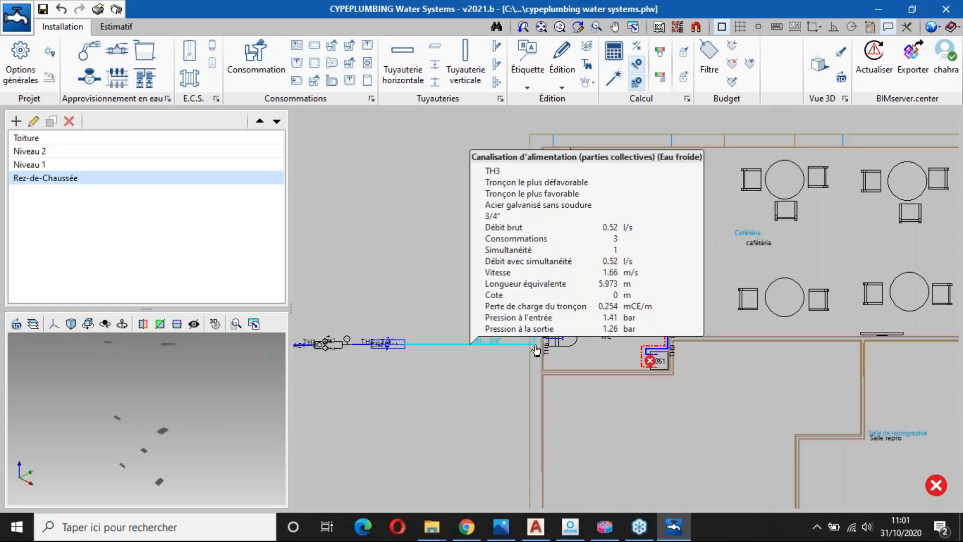
scroll(666, 394, "up", 5)
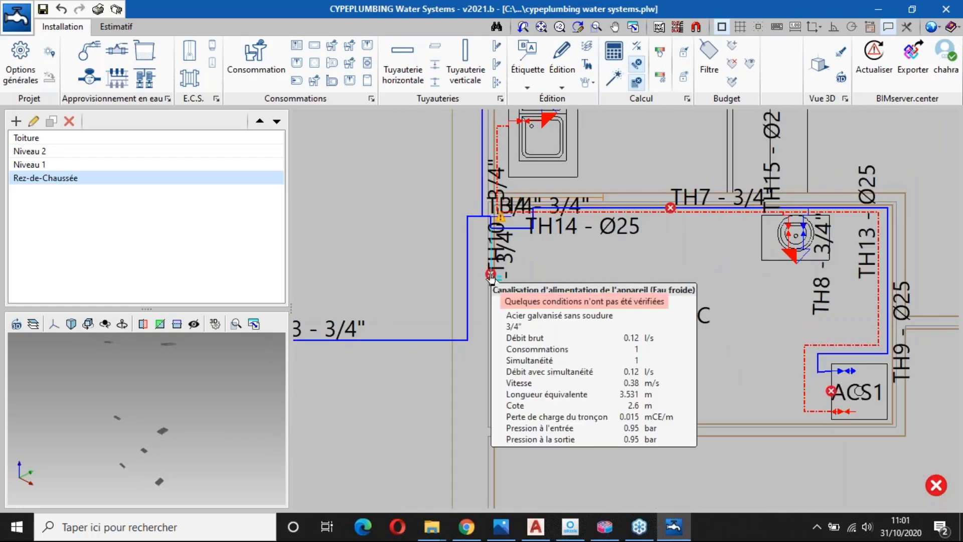
left_click(495, 281)
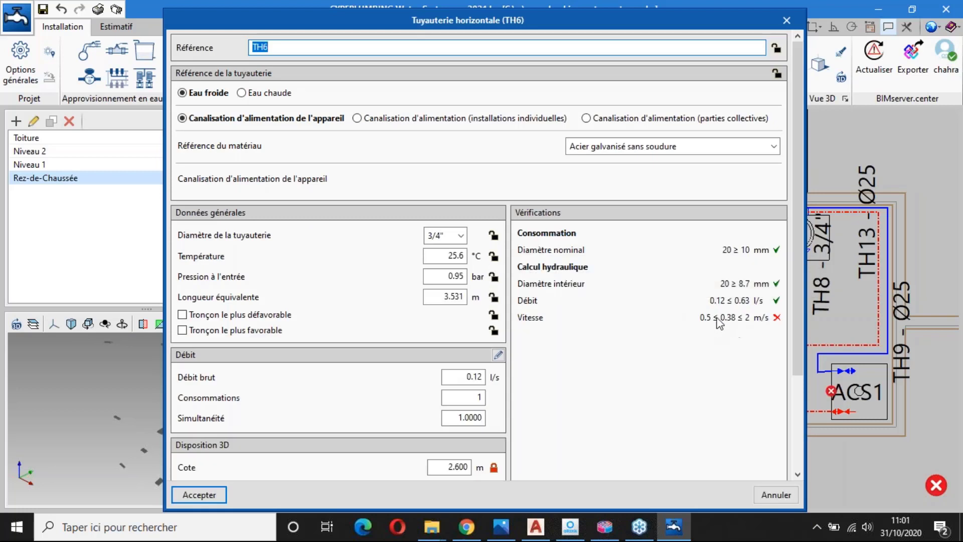
left_click(462, 236)
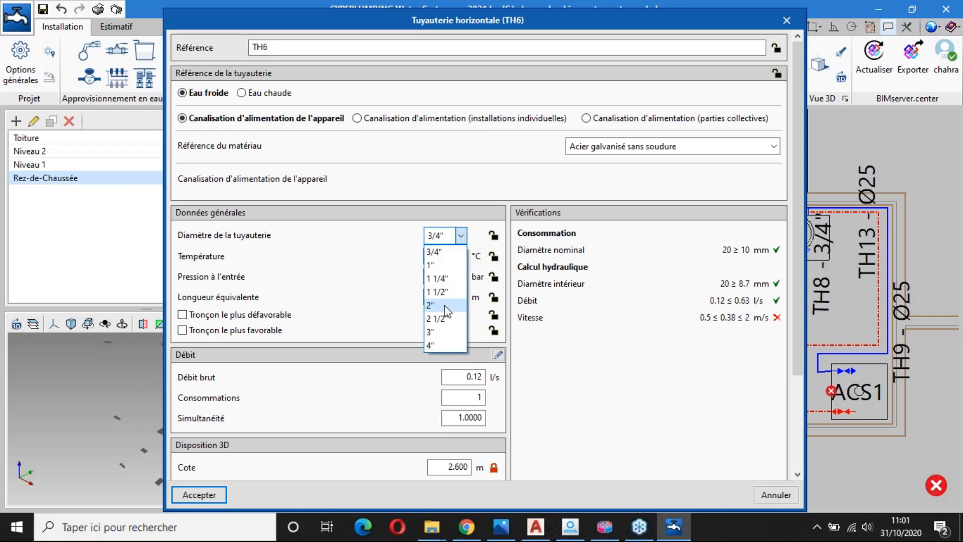
left_click(462, 237)
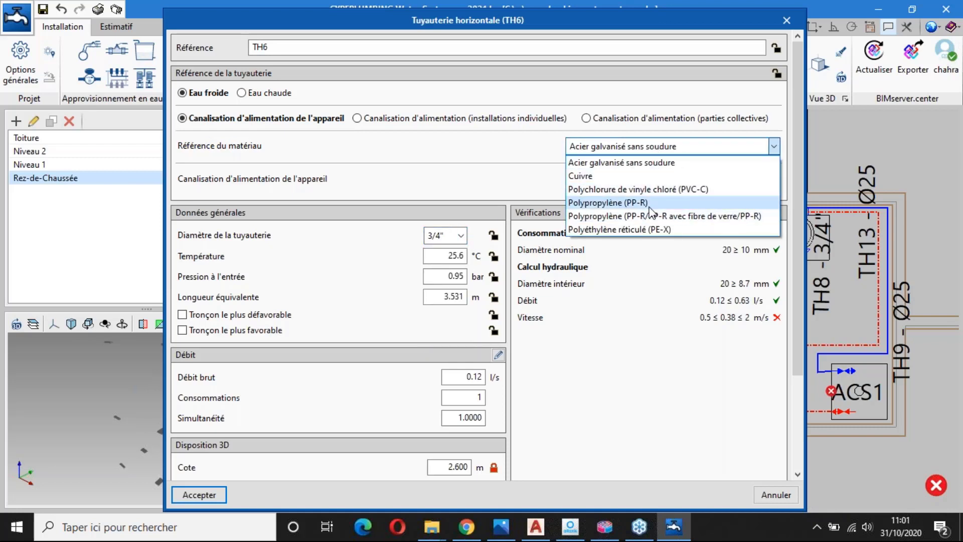
left_click(642, 198)
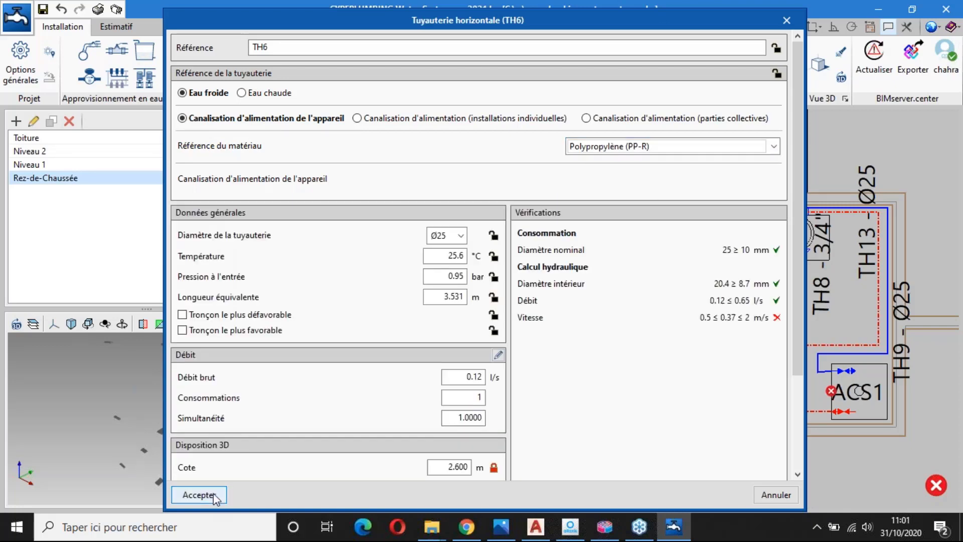
left_click(213, 495)
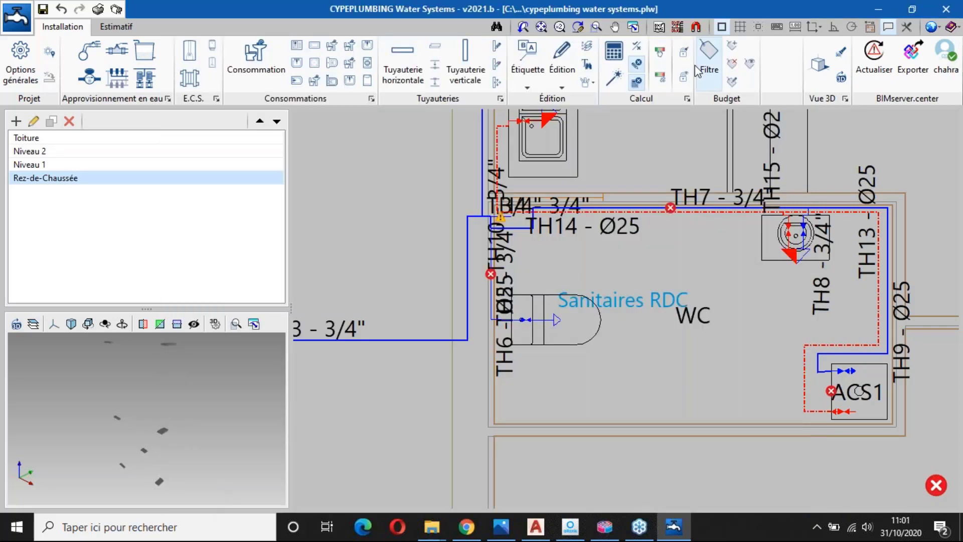
left_click(621, 49)
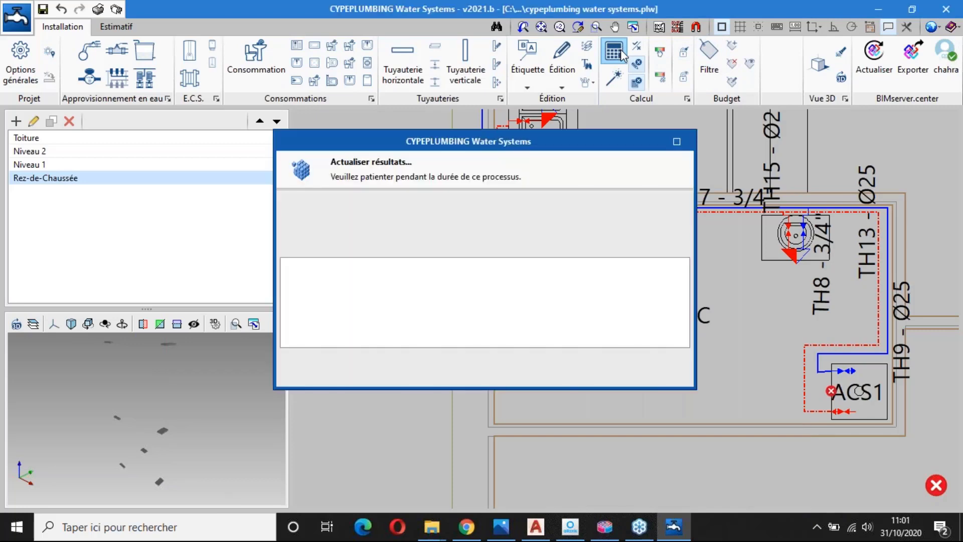
Step: Change the material of the Rez-de-Chaussée cold-water pipes TH5 and TH7 to Polypropylène (PP-R)
scroll(501, 205, "up", 4)
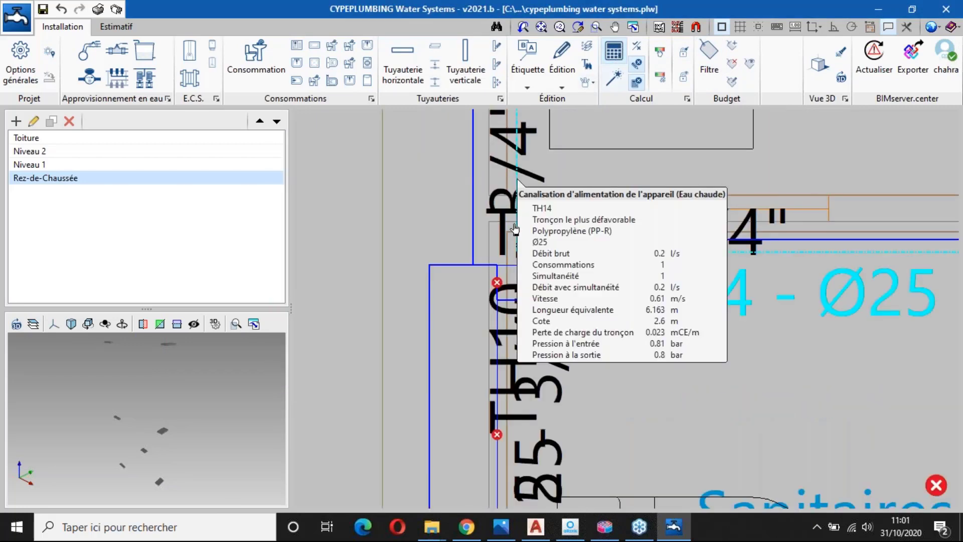
left_click(492, 314)
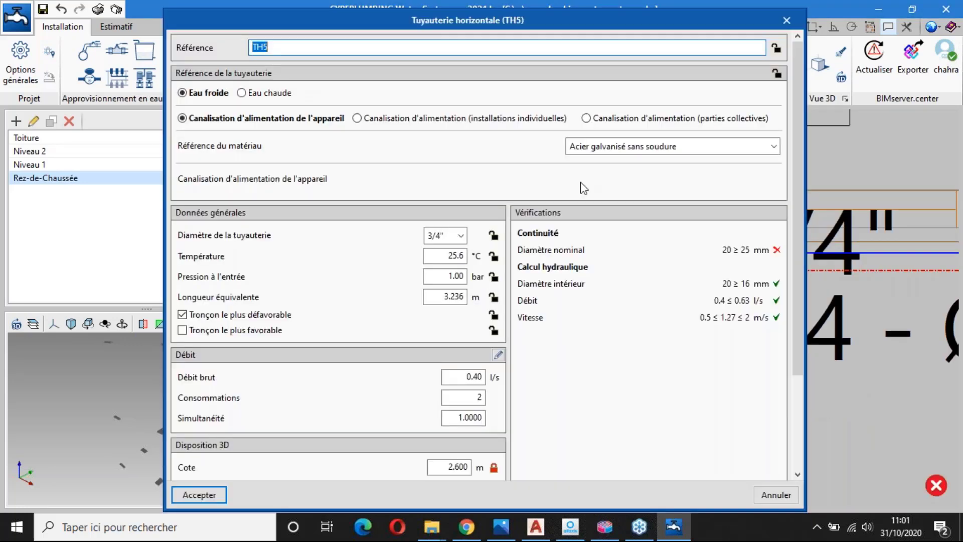
left_click(600, 146)
left_click(606, 202)
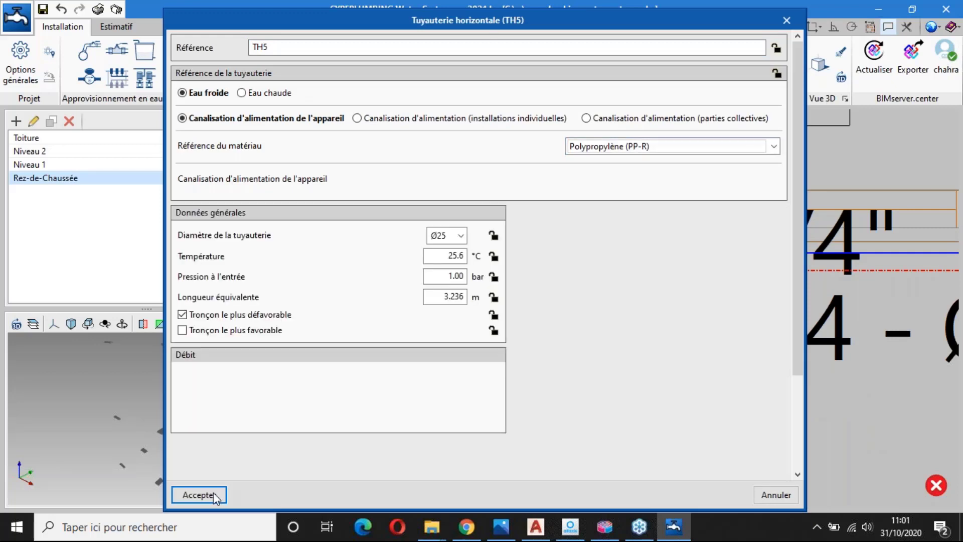
key("Return")
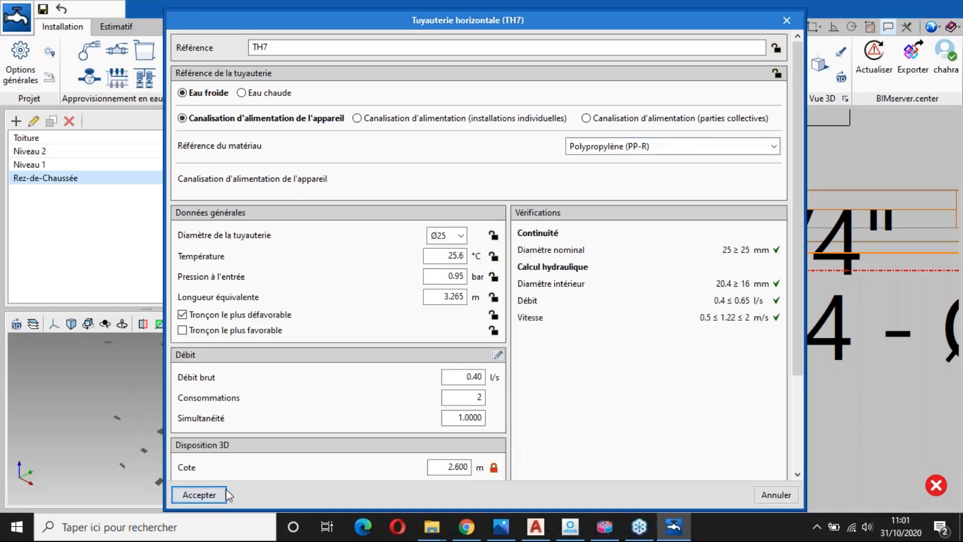
left_click(225, 490)
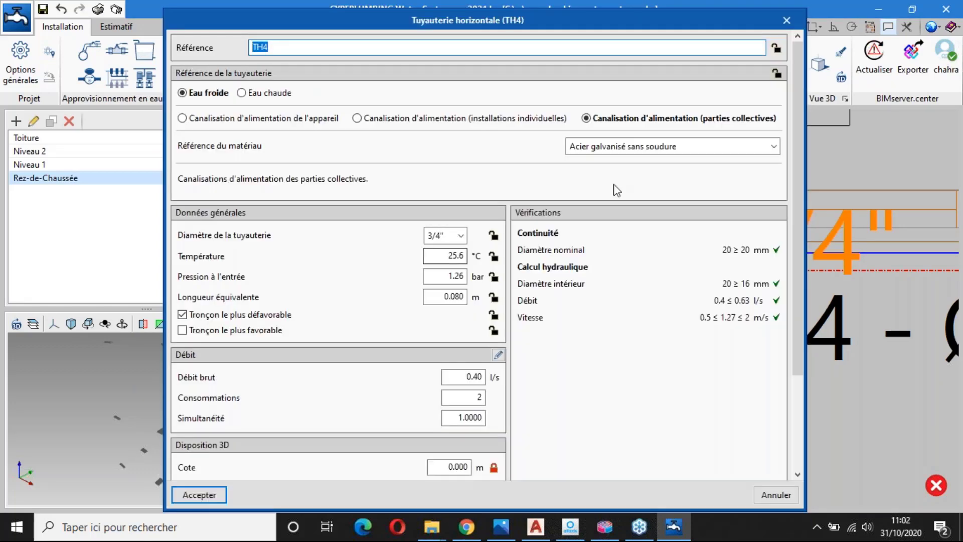
Step: Set the material of the cold-water pipes TH4 and TH10 to Polypropylène (PP-R)
left_click(616, 146)
left_click(609, 198)
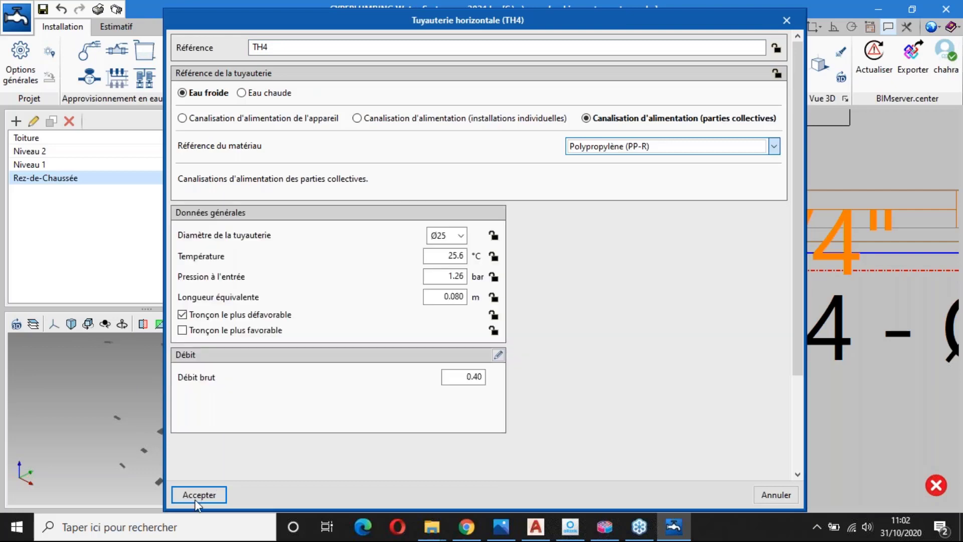
left_click(198, 495)
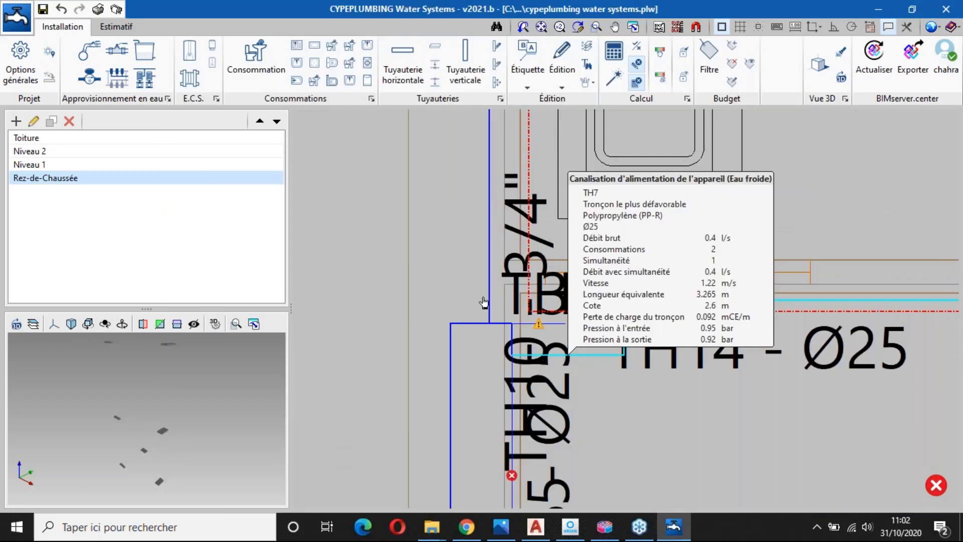
left_click(484, 301)
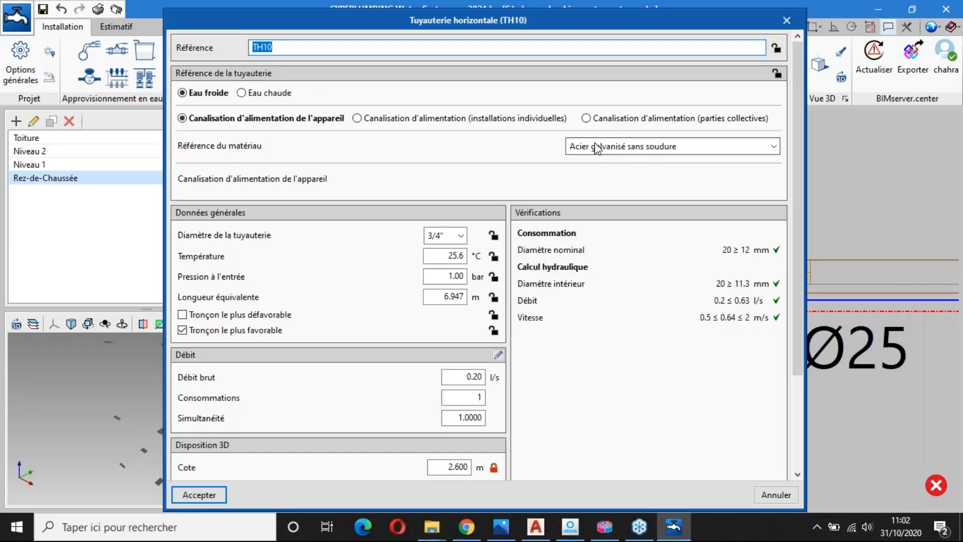
left_click(597, 147)
left_click(609, 198)
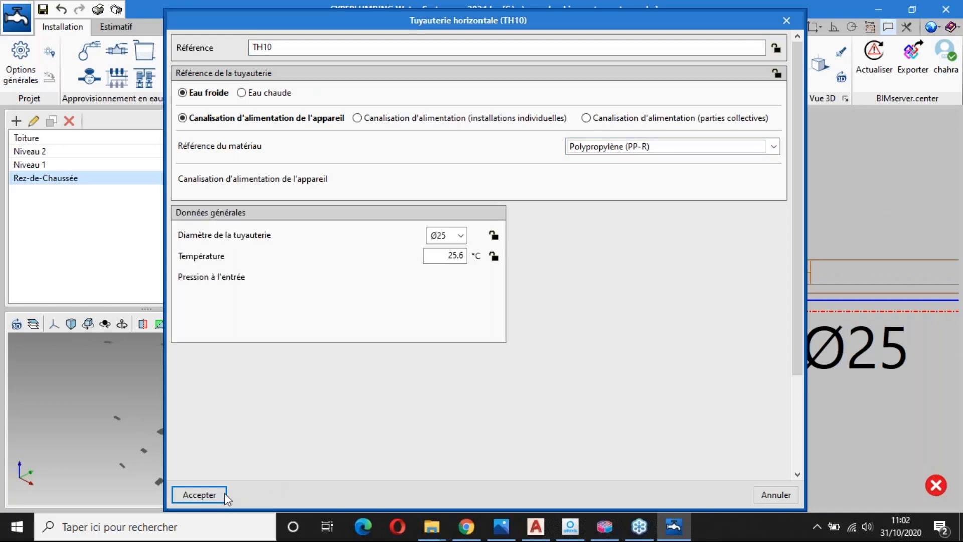
left_click(224, 495)
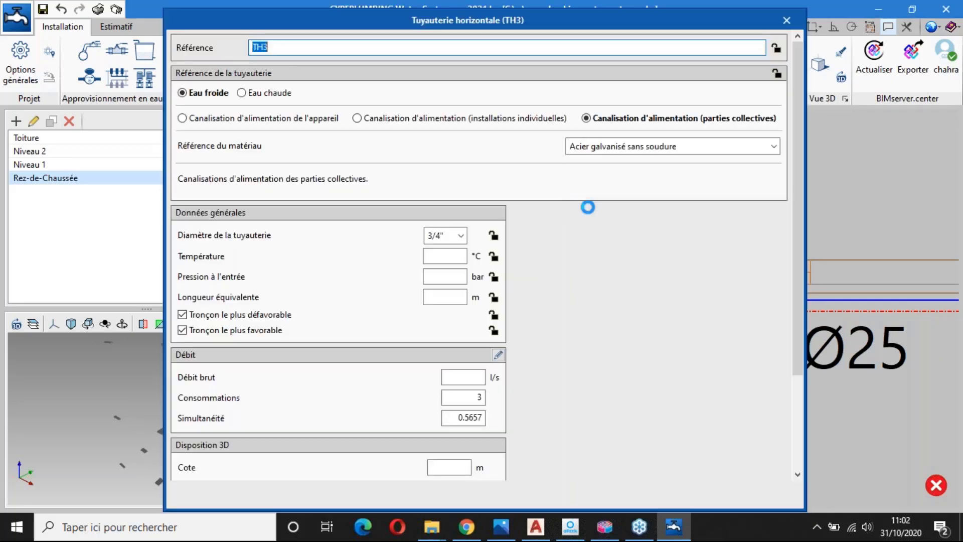
Step: Set the material of the shared cold-water supply pipe TH3 to Polypropylène (PP-R)
left_click(624, 146)
left_click(621, 201)
left_click(623, 203)
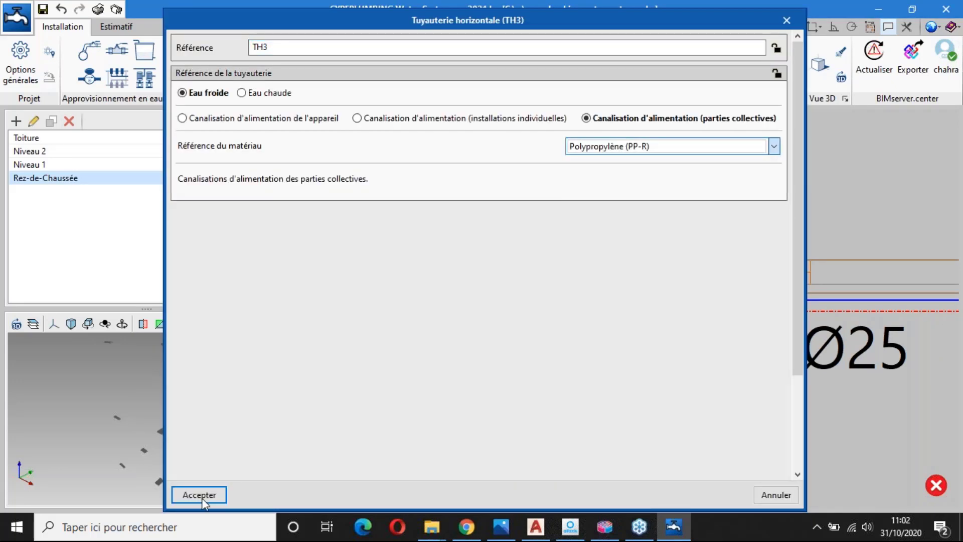
left_click(202, 495)
scroll(452, 455, "down", 3)
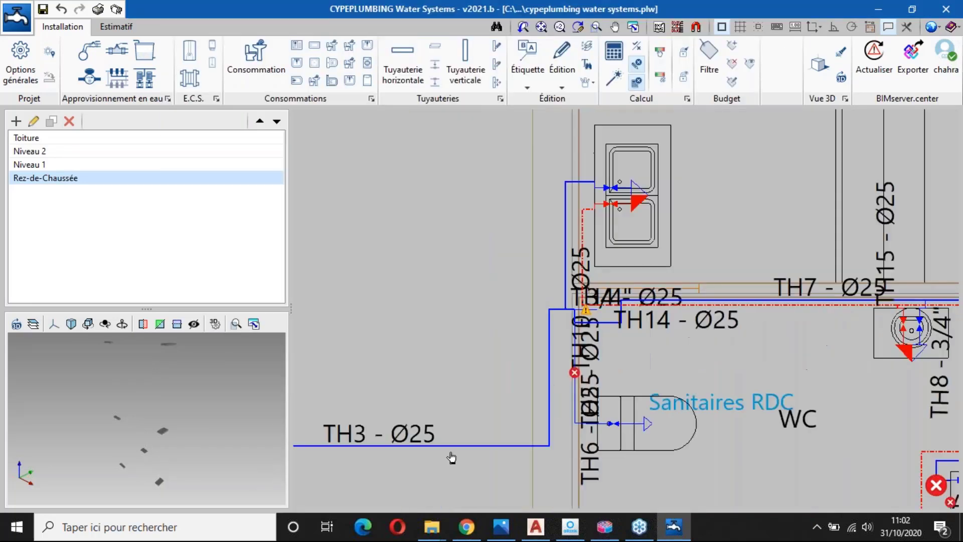
Step: Set the material of the shared supply pipe TH2, upstream of TH3, to Polypropylène (PP-R)
mouse_move(451, 454)
scroll(716, 409, "down", 2)
middle_click_drag(716, 409, 853, 394)
scroll(407, 423, "up", 3)
left_click(405, 422)
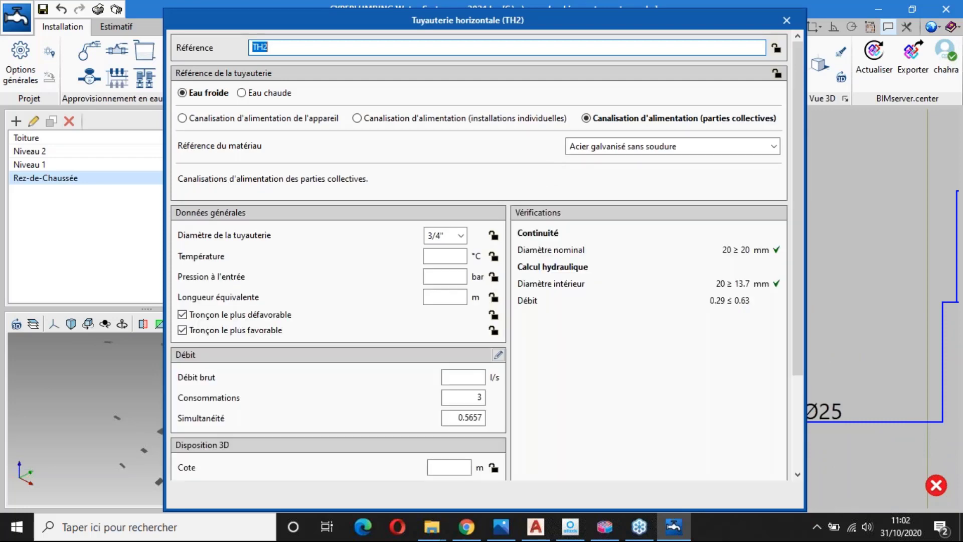
left_click(672, 146)
left_click(617, 200)
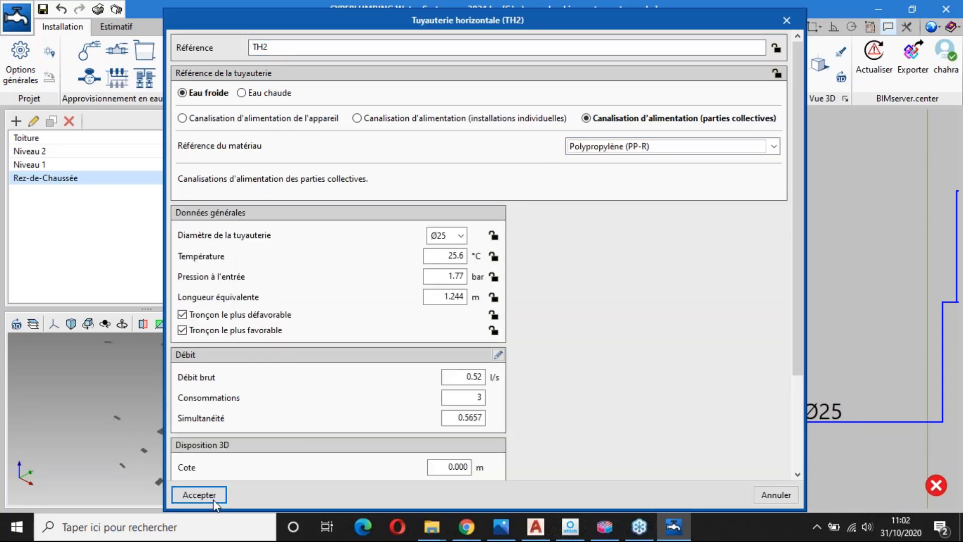
left_click(199, 494)
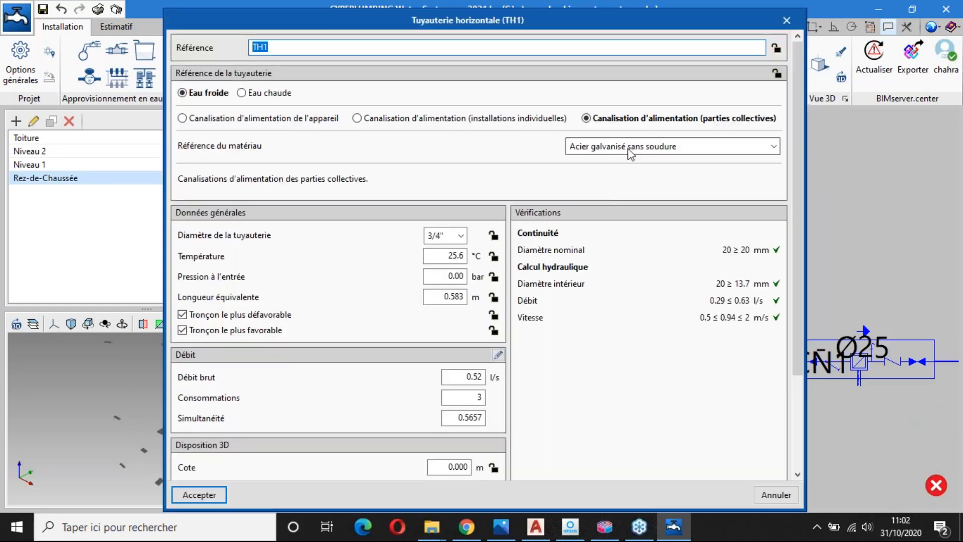
Step: Set the material of supply pipe TH1 to Polypropylène (PP-R) and recalculate the installation
left_click(632, 145)
left_click(608, 202)
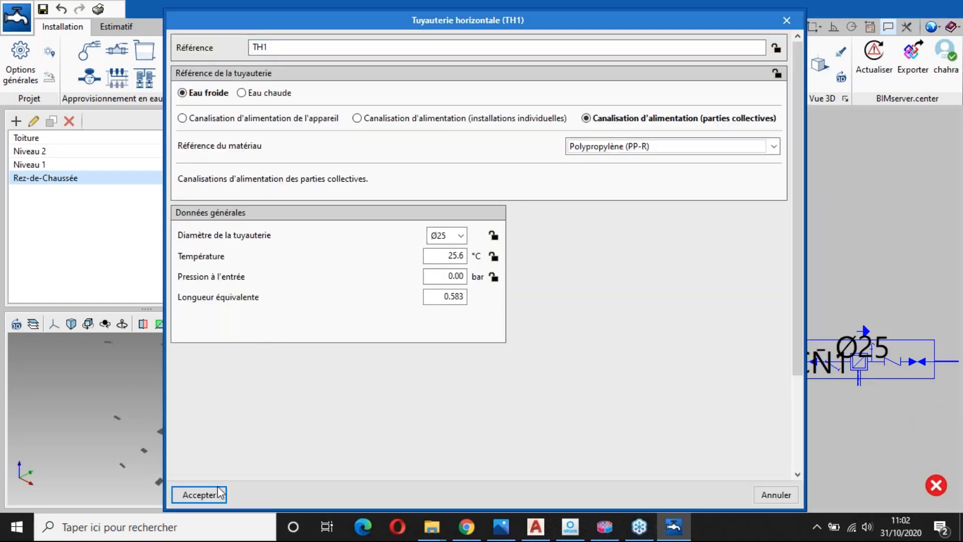
left_click(201, 495)
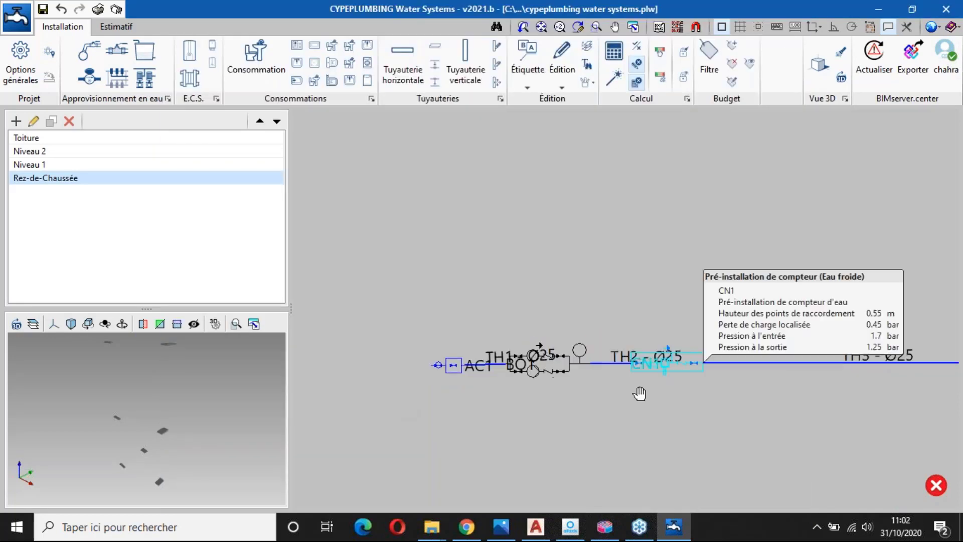
left_click(614, 52)
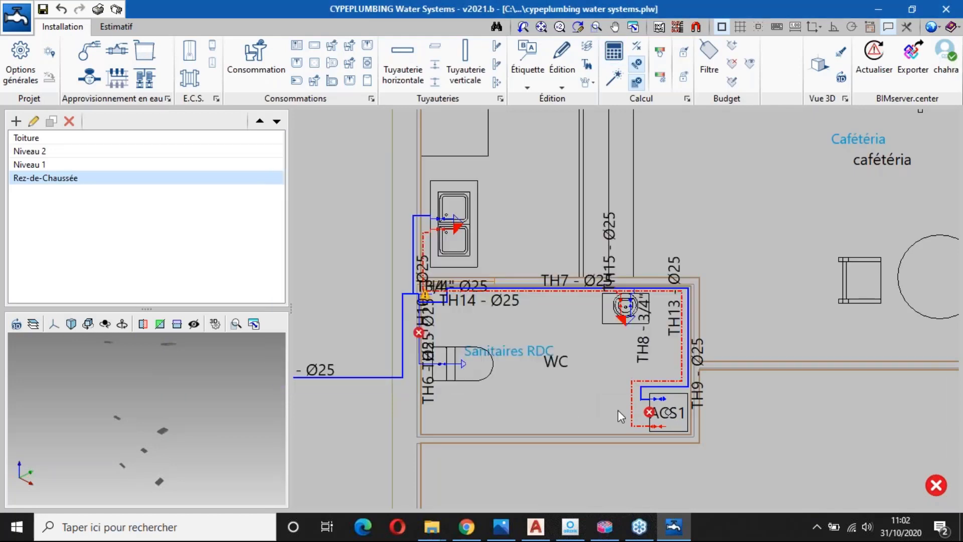
Step: Check the verifications and available diameters of the flagged pipe TH6 beside the WC, without changing it
scroll(652, 416, "up", 2)
scroll(669, 420, "up", 2)
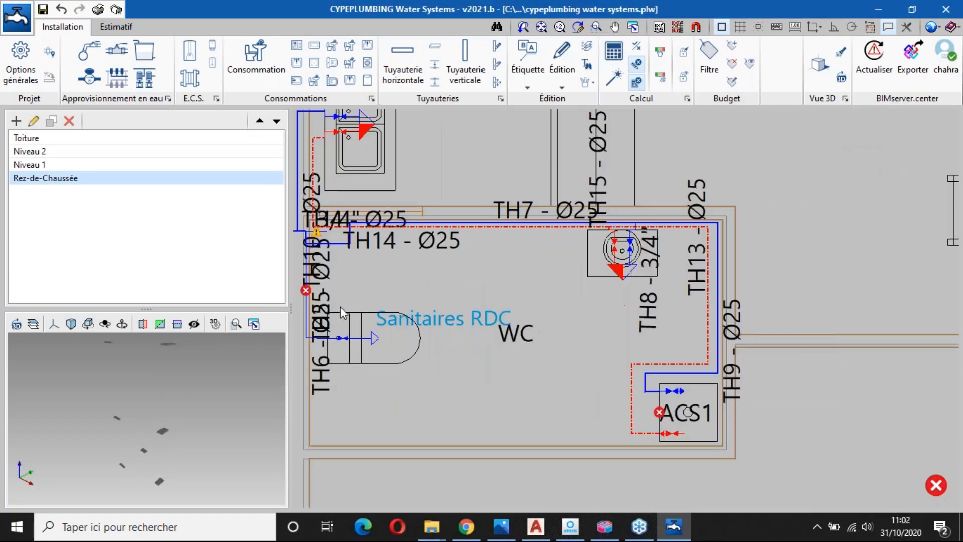
middle_click_drag(362, 306, 456, 327)
scroll(404, 316, "up", 3)
left_click(404, 316)
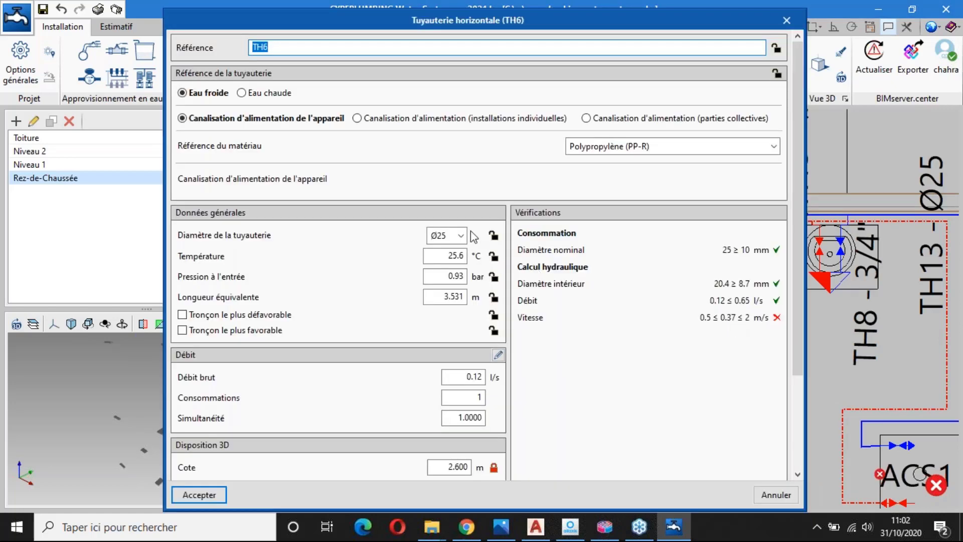
left_click(461, 236)
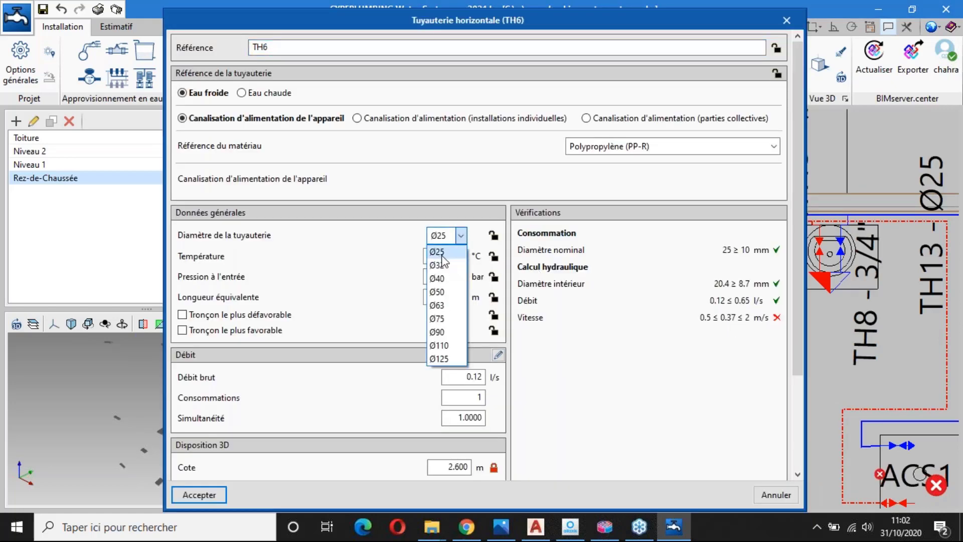
left_click(465, 238)
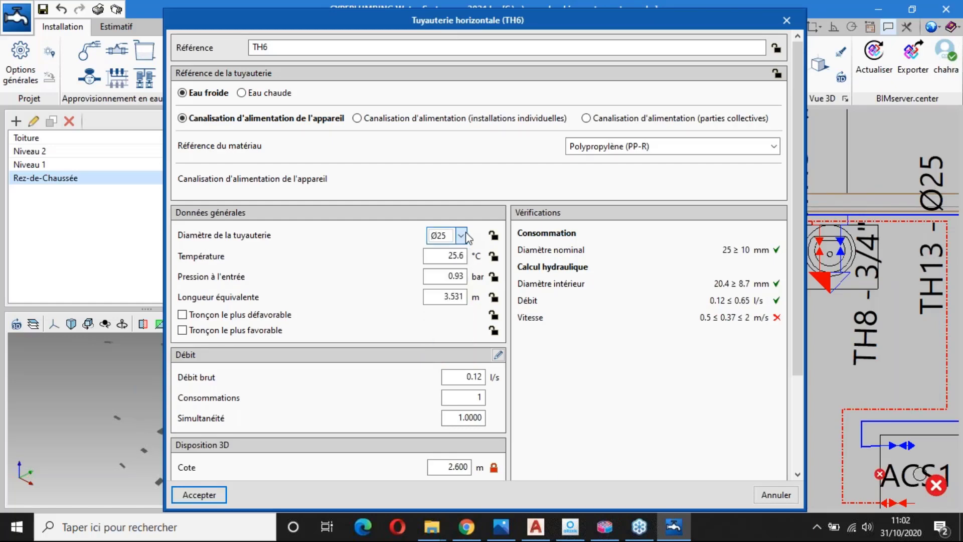
left_click(785, 21)
Step: Open the general options and inspect the horizontal pipe sizing entry "Canalisation d'alimentation (parties collectives)"
left_click(20, 62)
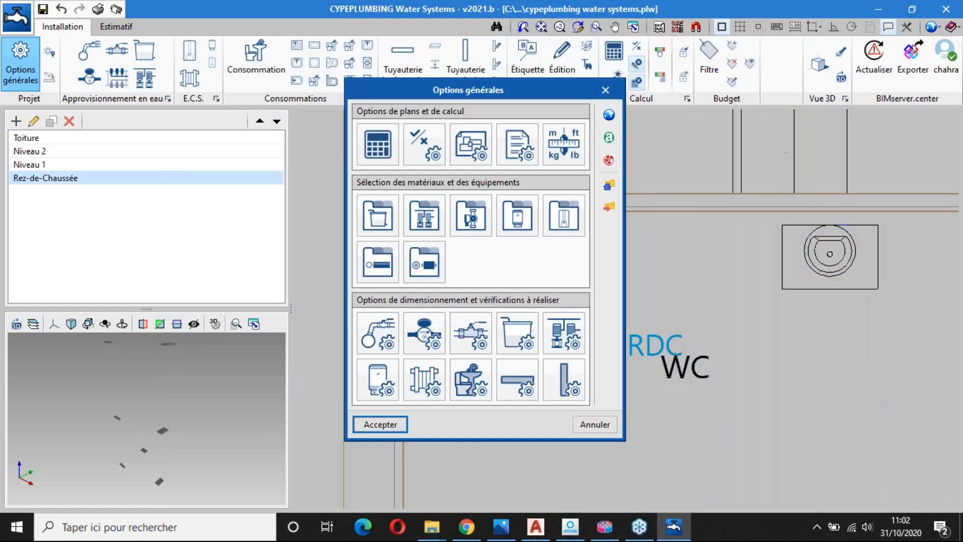
left_click(517, 379)
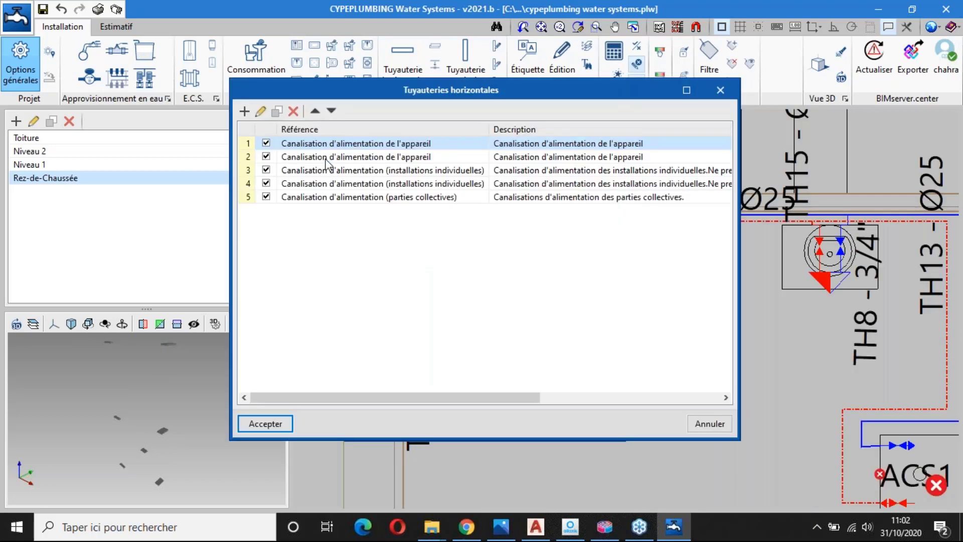
left_click(323, 196)
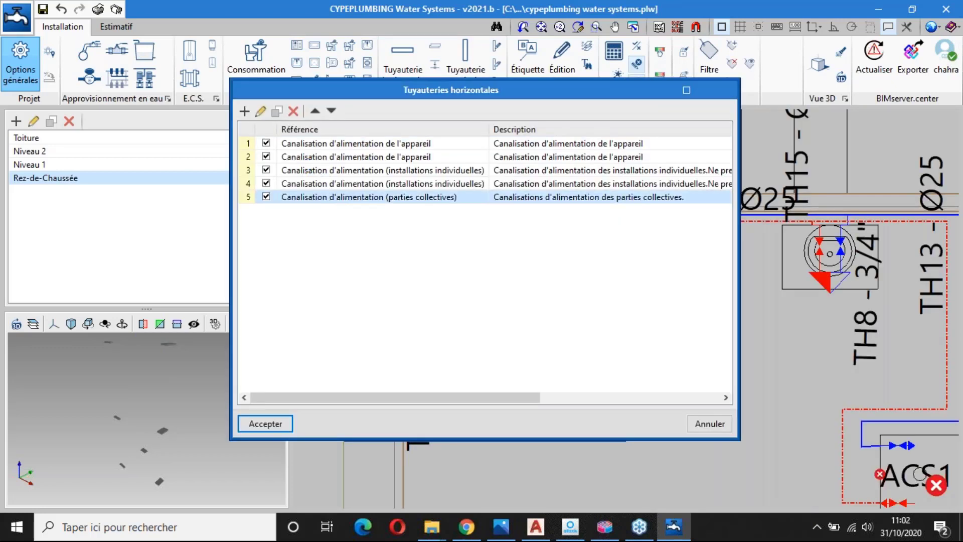
double_click(323, 196)
left_click(696, 25)
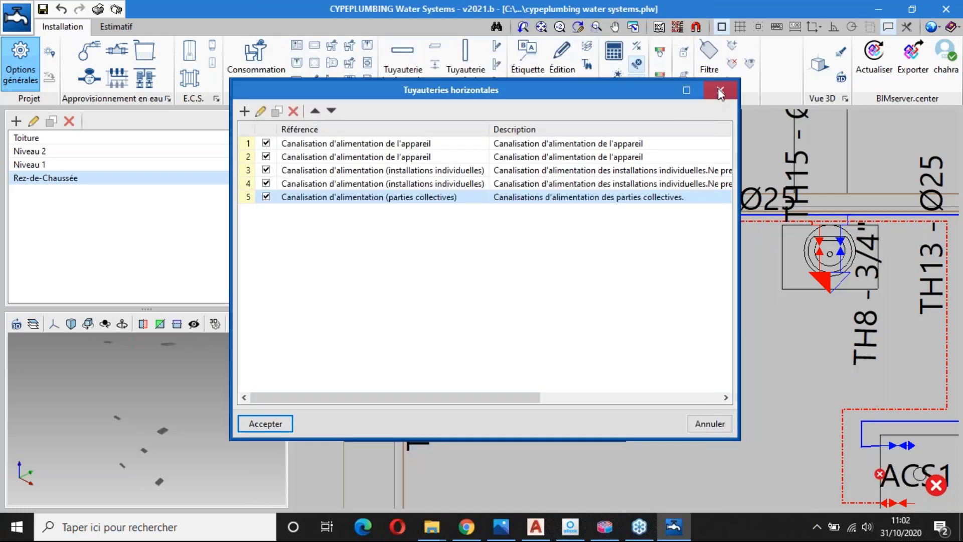
left_click(719, 90)
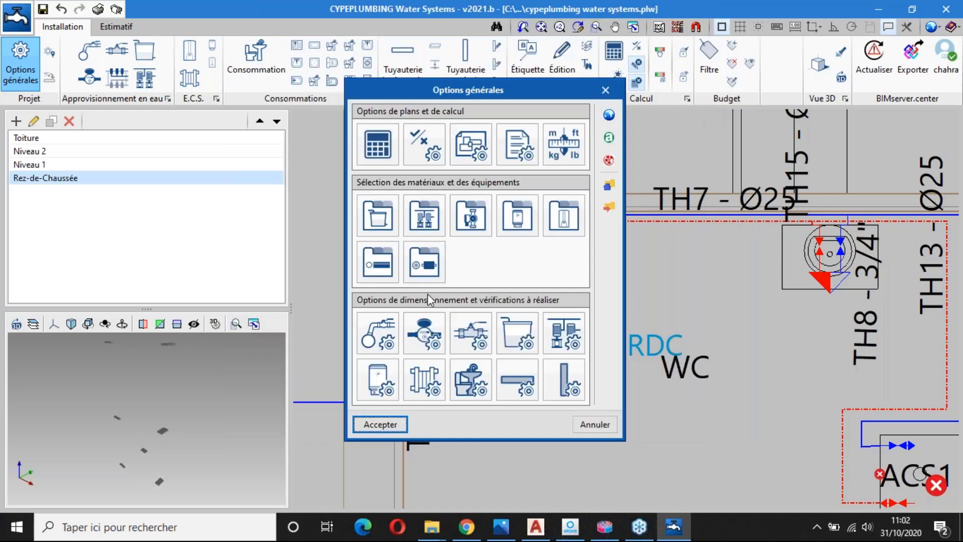
Step: Add a size with the reference Ø14 to the Polypropylène (PP-R) material in the pipe catalogue
left_click(393, 266)
left_click(441, 250)
double_click(442, 250)
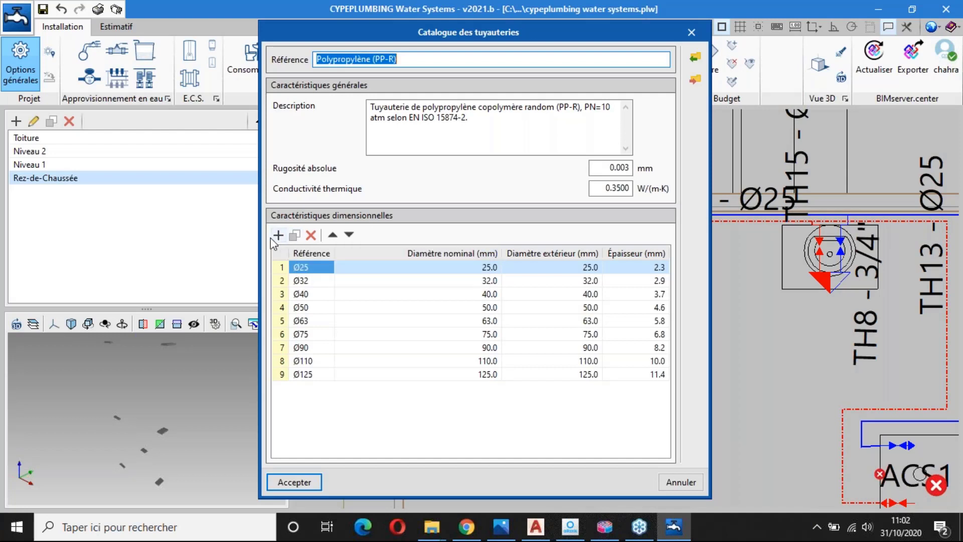
left_click(278, 235)
left_click(323, 388)
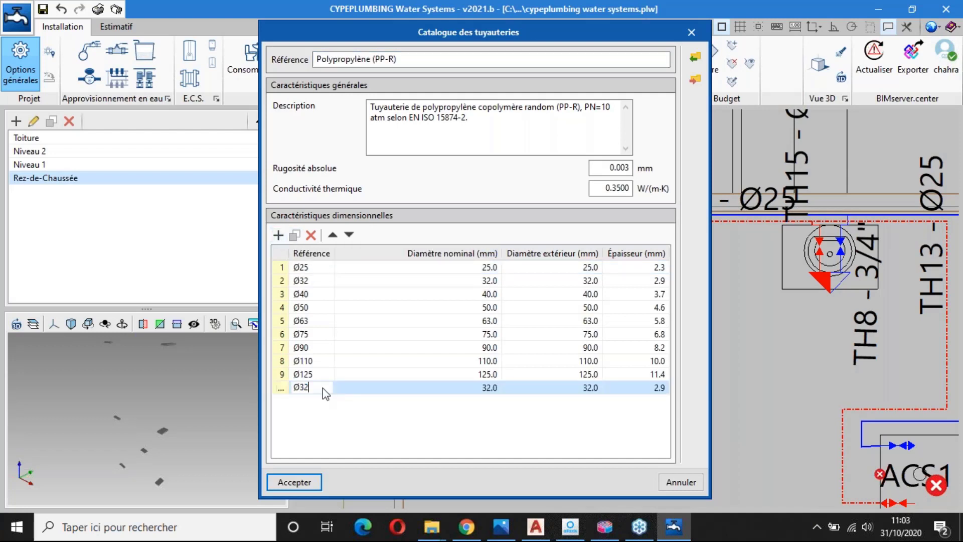
key("BackSpace")
type("14")
Step: Set the Ø14 size's nominal and outer diameters to 14 mm and its thickness to 1 mm, and accept the catalogue changes
left_click(471, 389)
type("14")
left_click(539, 392)
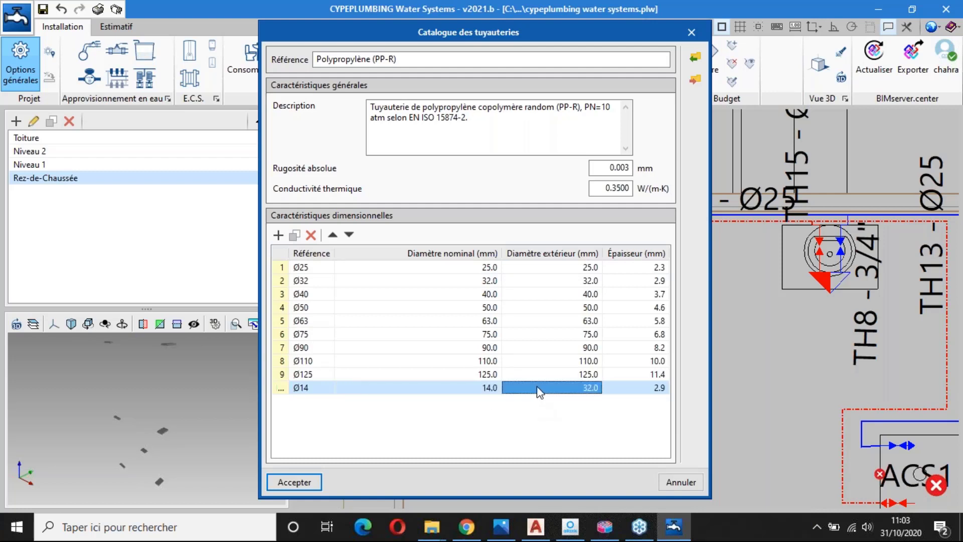
type("14")
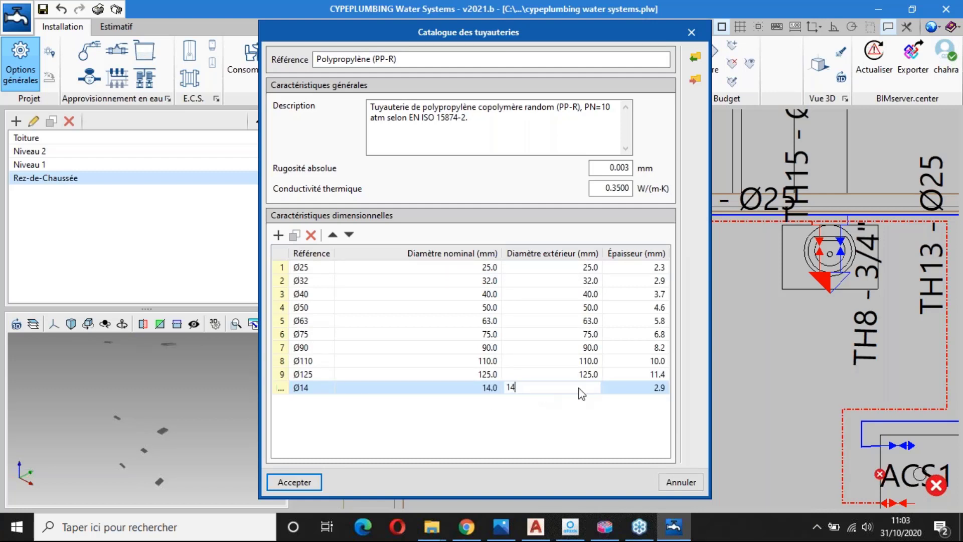
left_click(616, 394)
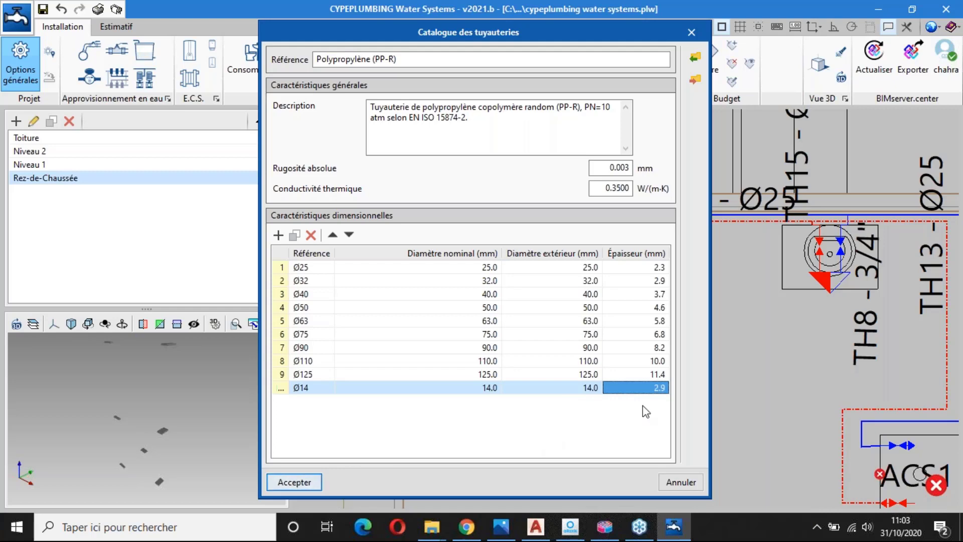
type("1")
left_click(315, 479)
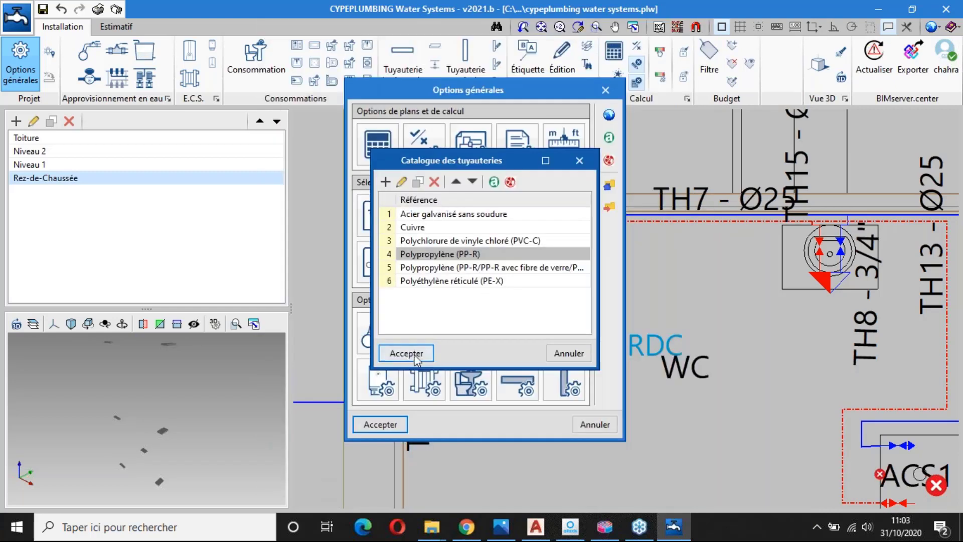
left_click(386, 354)
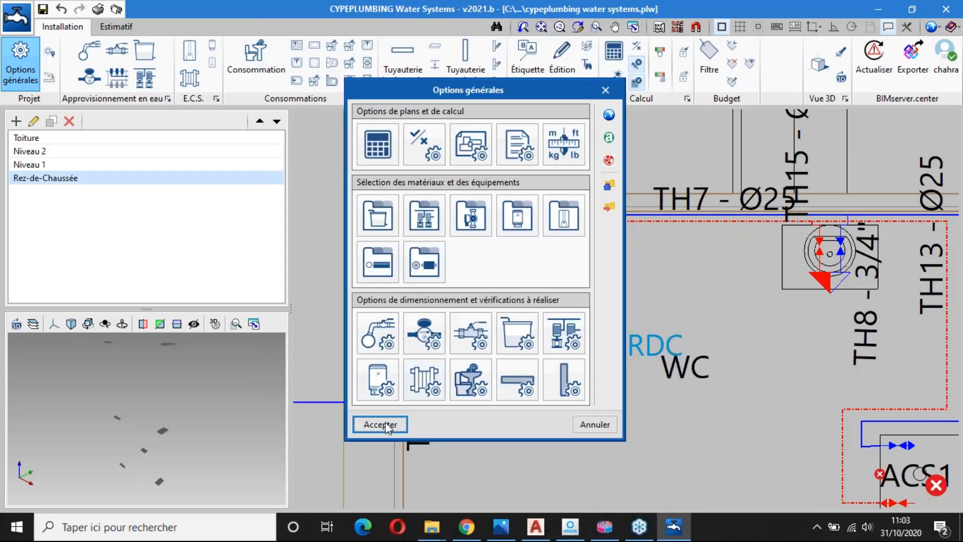
left_click(386, 424)
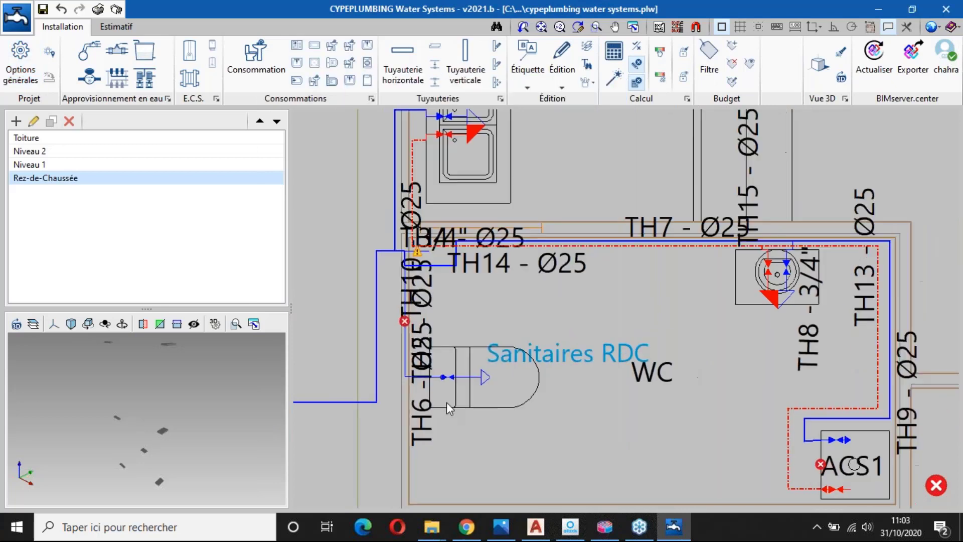
Step: Dimension the installation automatically and check the verifications of pipe TH6
scroll(446, 402, "down", 1)
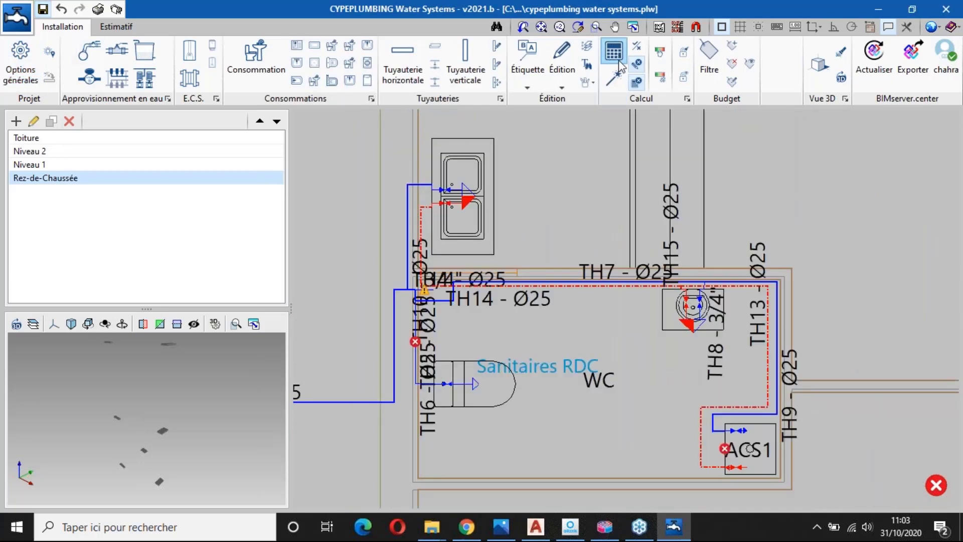
left_click(615, 76)
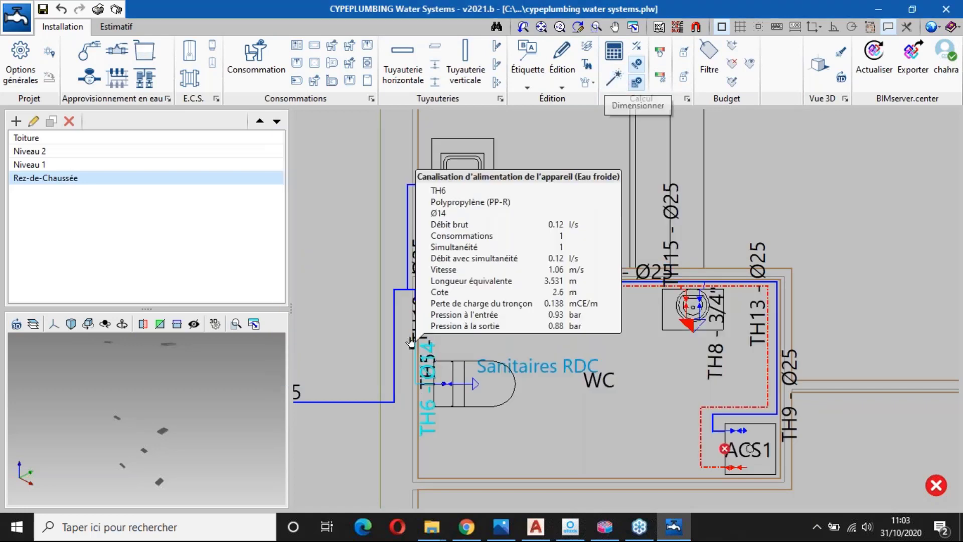
left_click(416, 345)
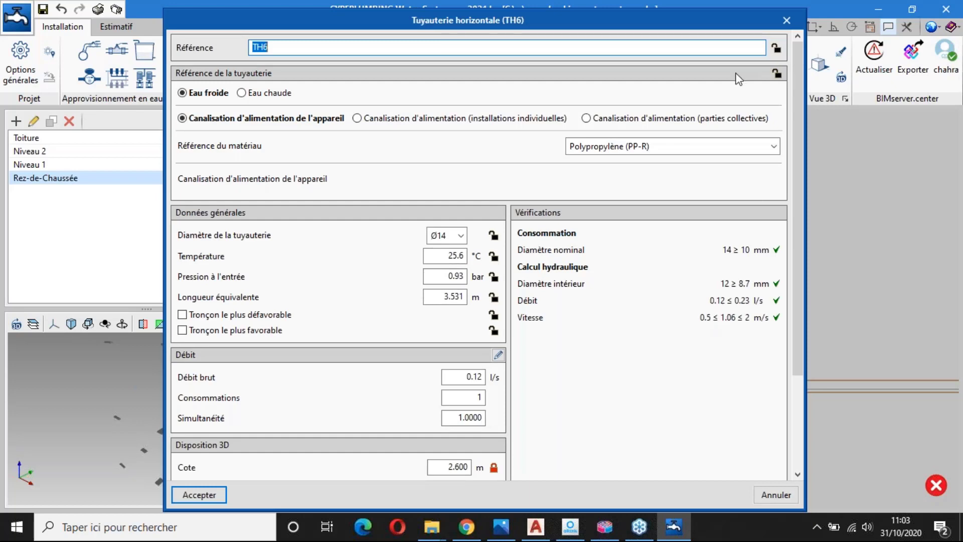
left_click(787, 24)
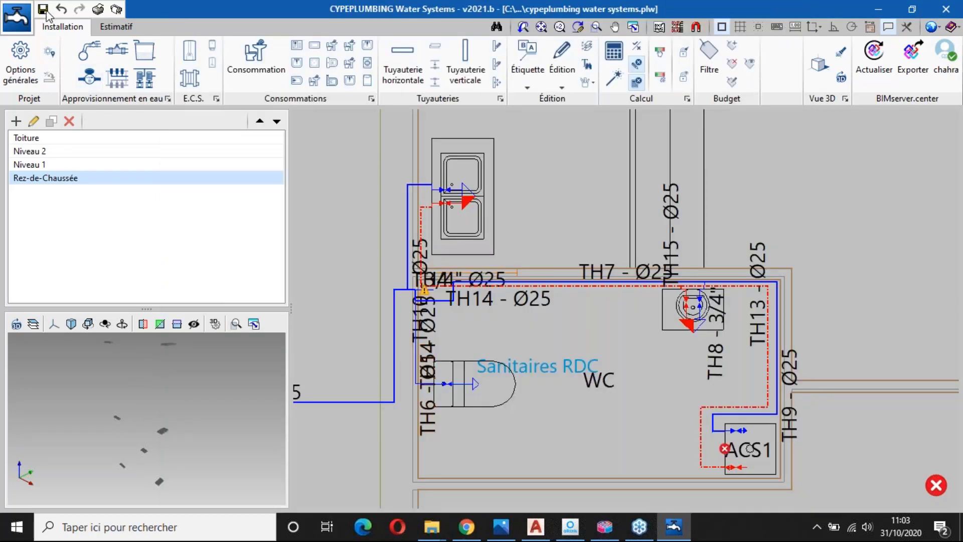
Step: Set the dimensions of the gas instantaneous water heater ACS1 to 24 l/min and accept the change
middle_click_drag(623, 359, 527, 252)
scroll(608, 338, "up", 1)
left_click(673, 351)
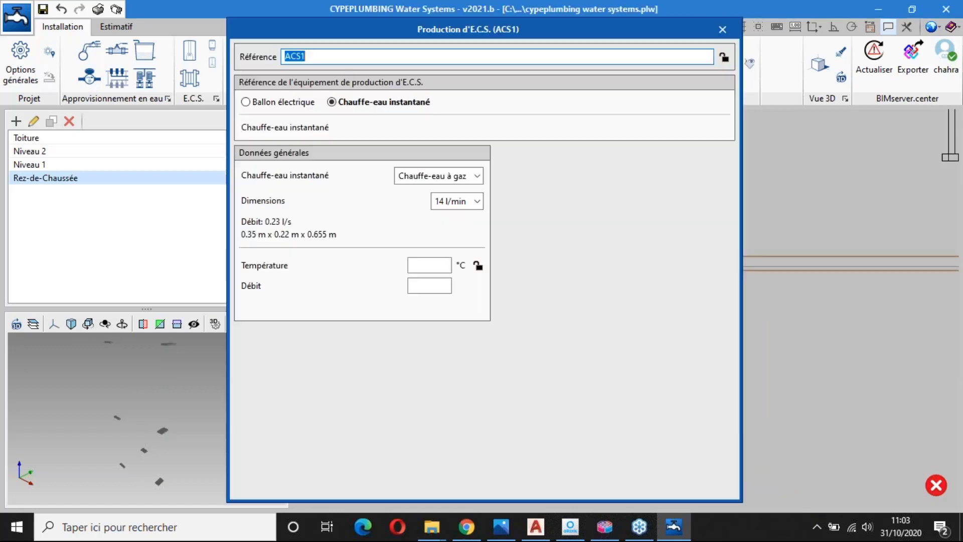
left_click(469, 208)
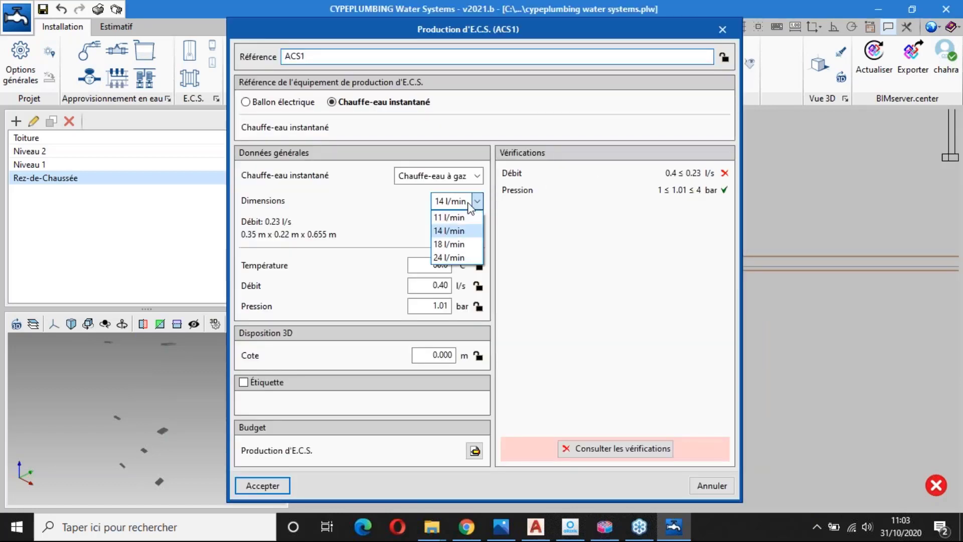
left_click(459, 244)
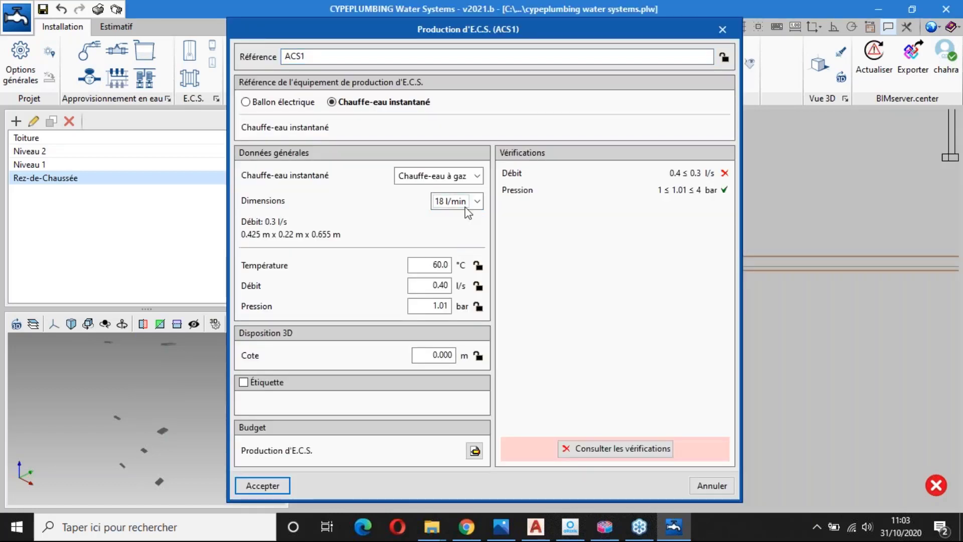
left_click(458, 201)
left_click(458, 258)
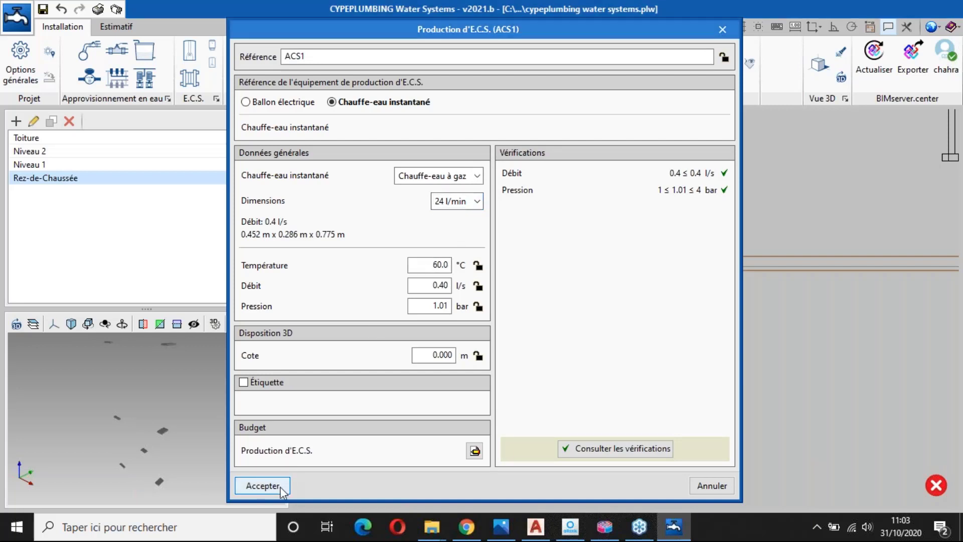
left_click(262, 485)
Step: Change the material of the flagged horizontal pipe stub near the WC's upper-left corner to Polypropylène (PP-R)
scroll(551, 396, "down", 3)
scroll(481, 357, "up", 1)
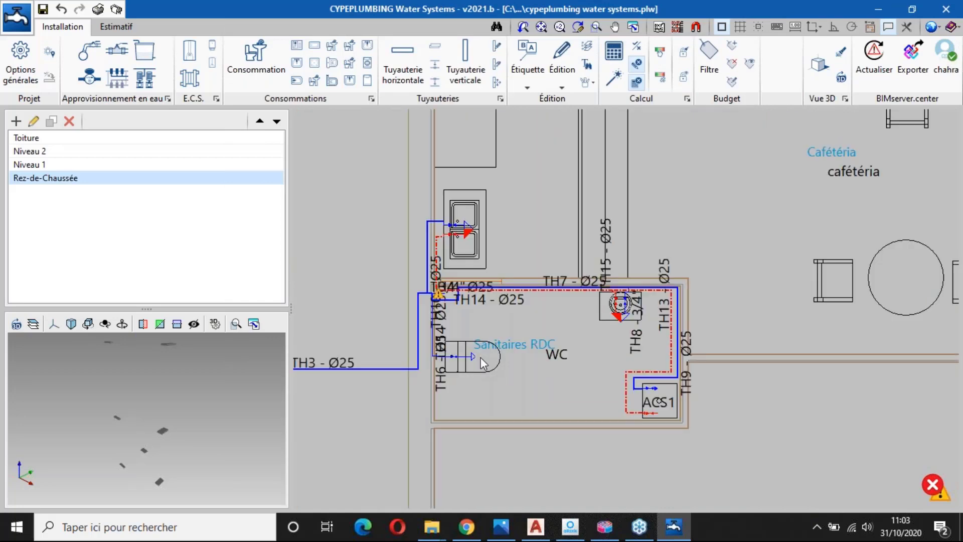
mouse_move(435, 295)
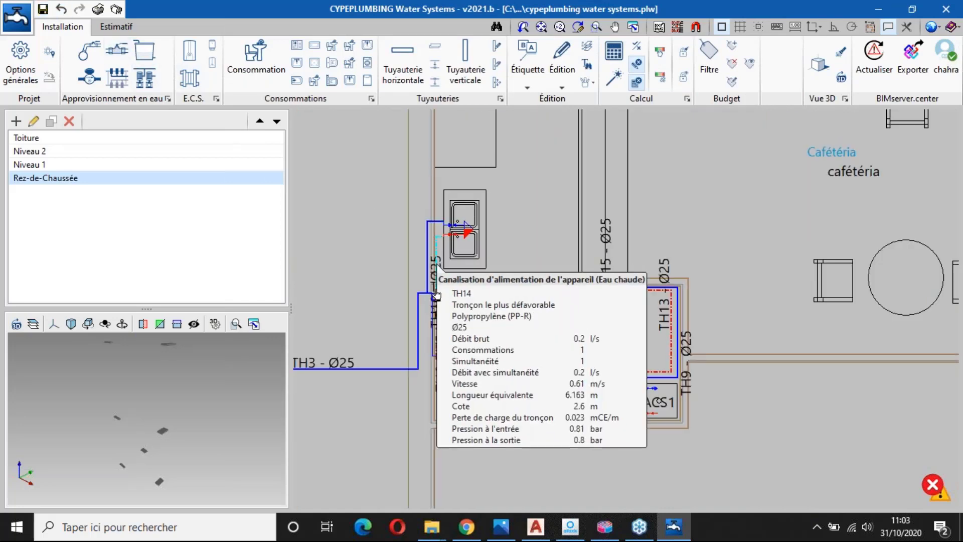
scroll(437, 296, "up", 3)
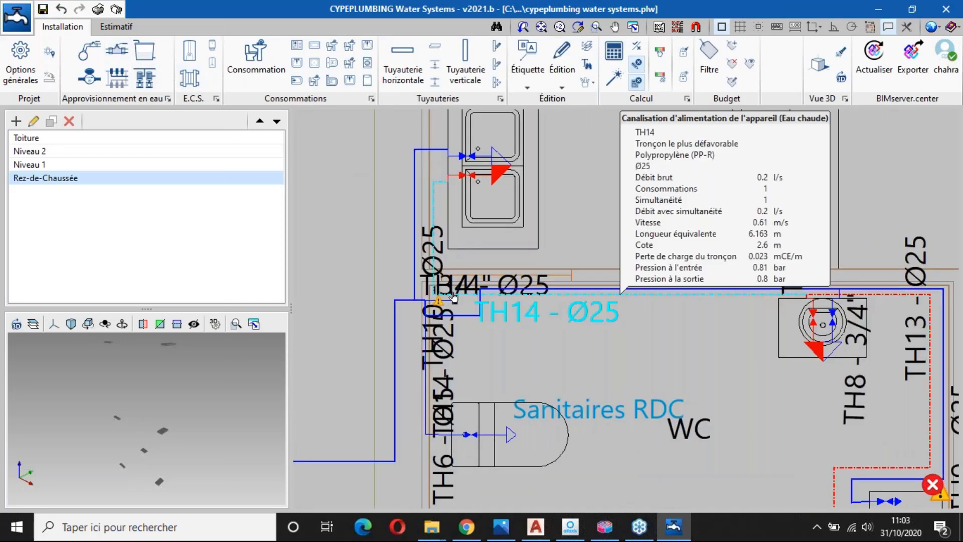
scroll(461, 289, "up", 1)
left_click(461, 289)
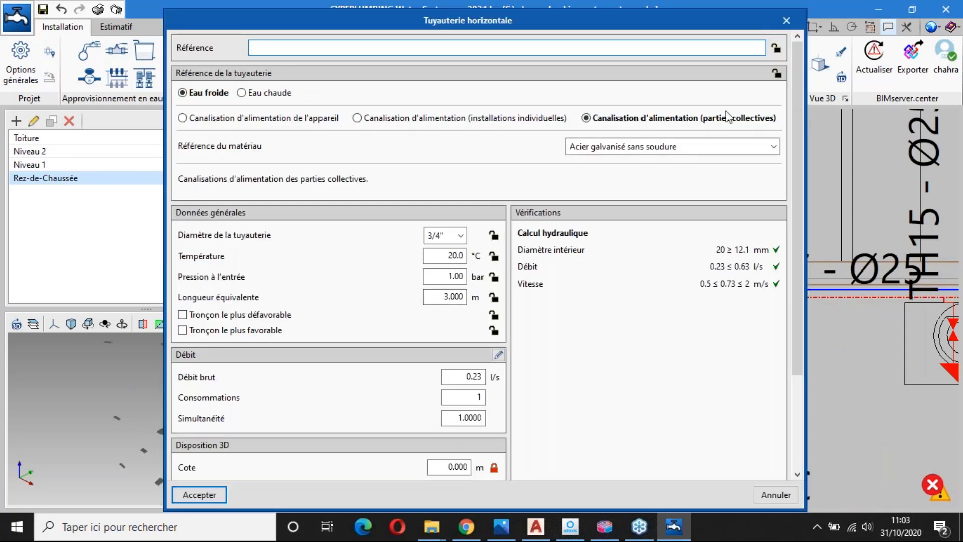
left_click(743, 146)
left_click(627, 198)
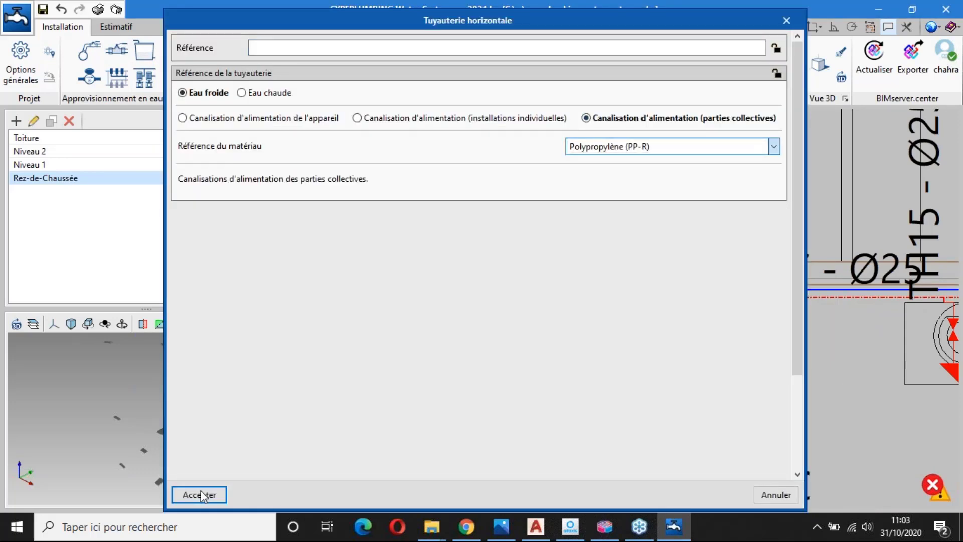
left_click(201, 495)
Step: Examine the flagged pipe stub near the WC, comparing its surroundings across Niveau 1, Niveau 2 and Rez-de-Chaussée
scroll(456, 316, "up", 2)
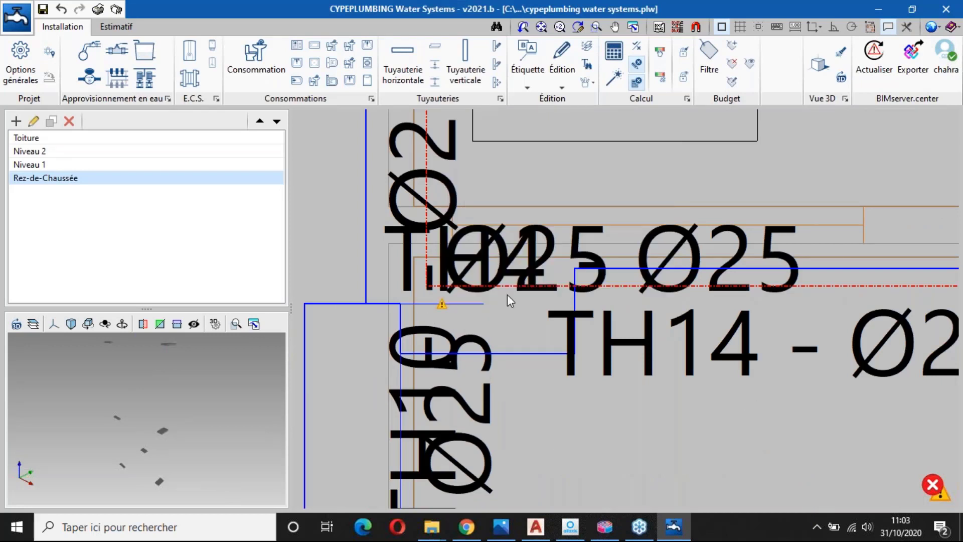
left_click(46, 165)
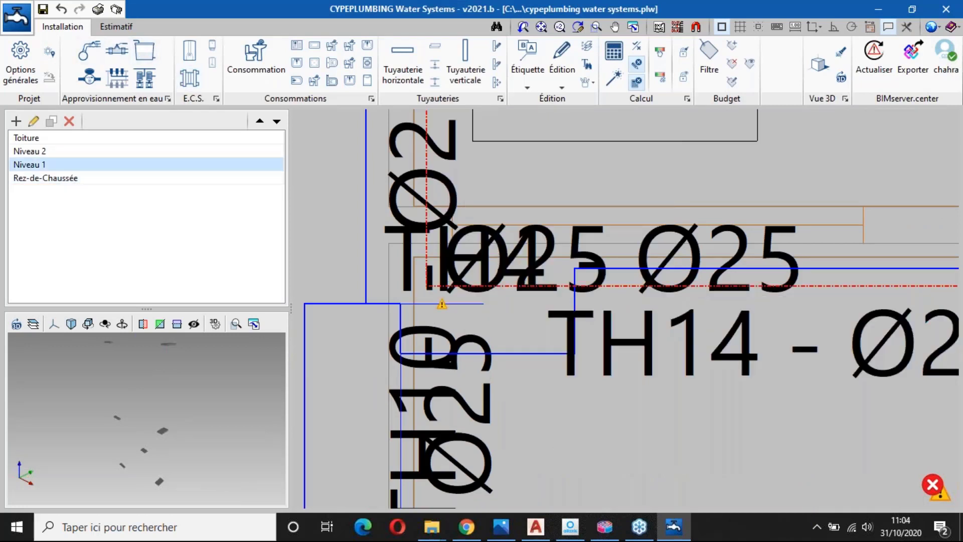
left_click(86, 152)
left_click(85, 178)
mouse_move(367, 204)
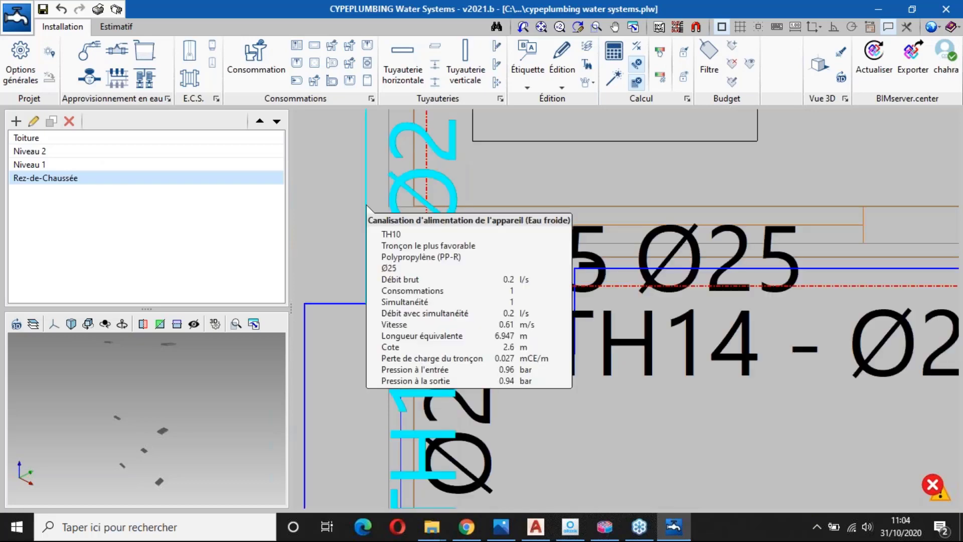
scroll(366, 205, "down", 5)
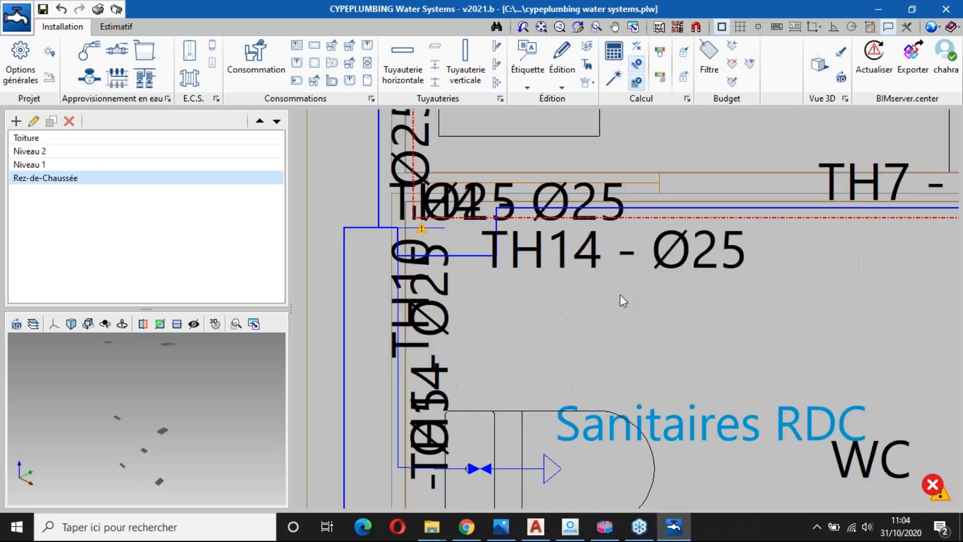
scroll(620, 294, "down", 3)
middle_click_drag(575, 290, 579, 338)
scroll(575, 328, "up", 3)
Step: Try to add a Polypropylène (PP-R) Ø25 vertical riser at the flagged stub's free end and dimension the installation
left_click(465, 64)
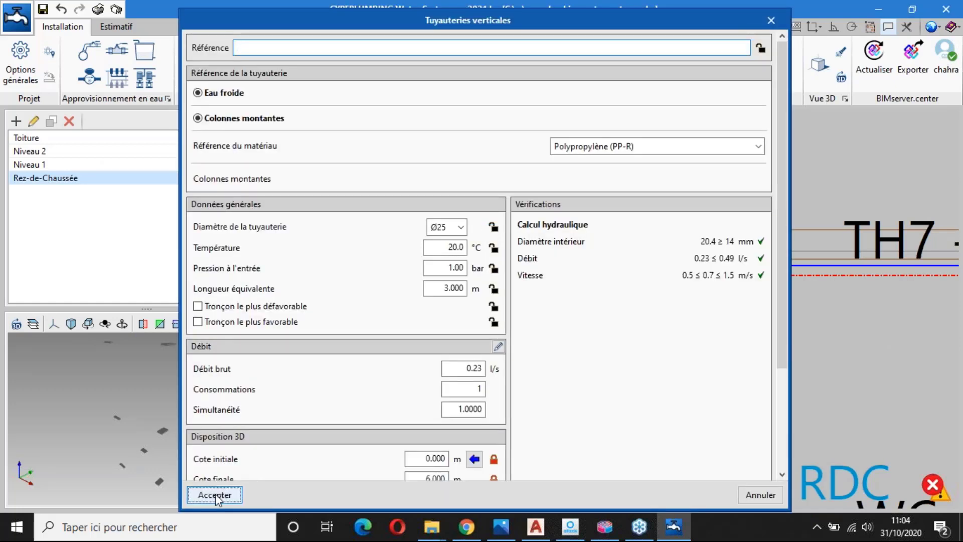
key("Return")
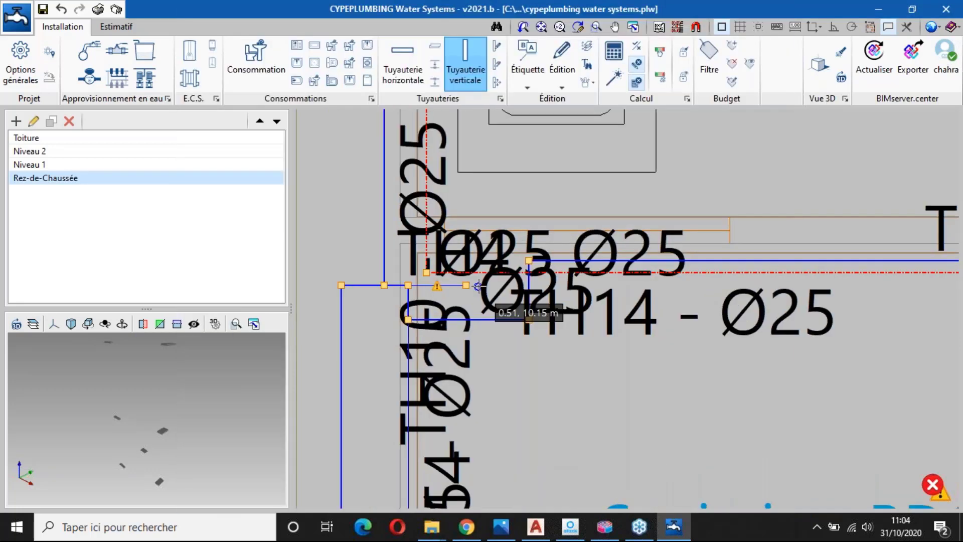
scroll(478, 286, "up", 1)
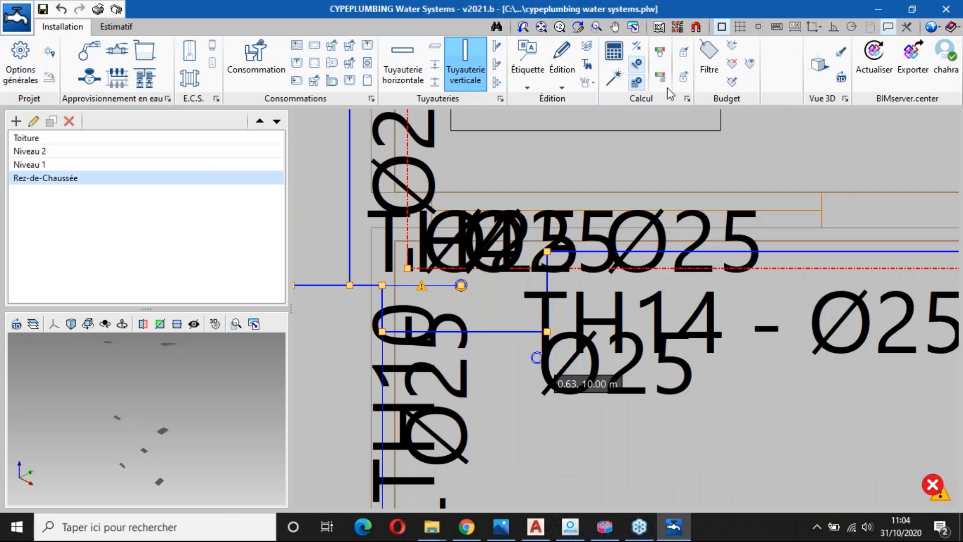
left_click(616, 81)
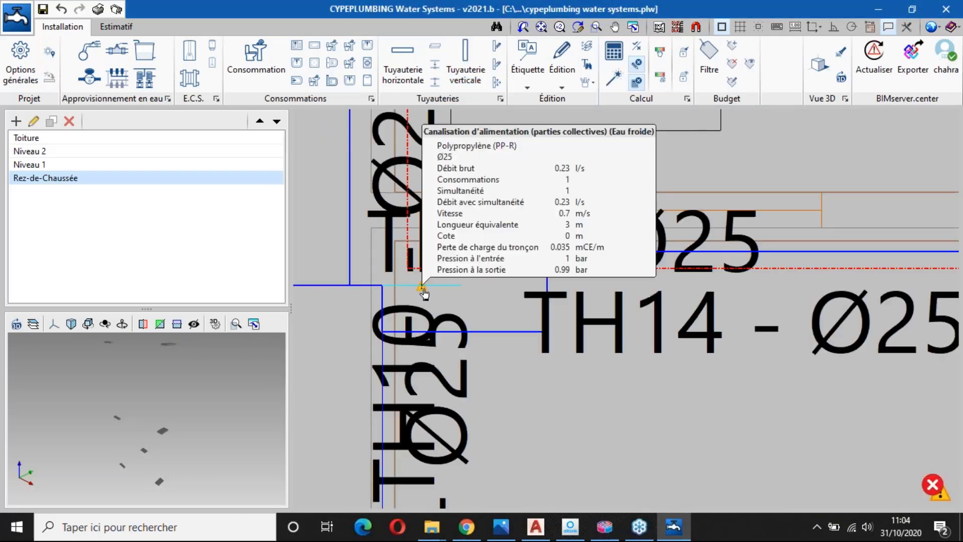
Step: Inspect the flagged cold-water stub's data again and recheck the other levels before returning to Rez-de-Chaussée
scroll(434, 282, "up", 3)
scroll(432, 280, "down", 3)
mouse_move(401, 276)
left_click(176, 163)
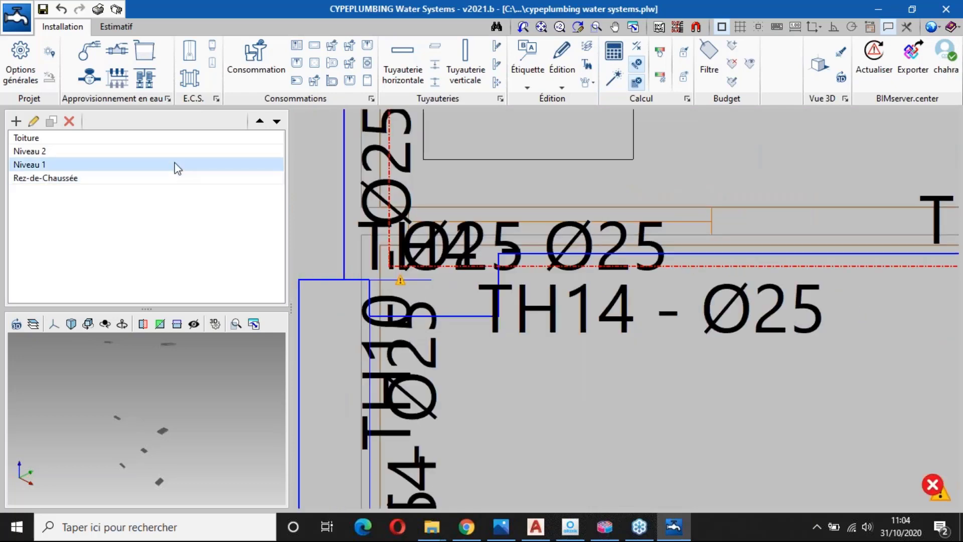
left_click(178, 150)
left_click(177, 182)
mouse_move(389, 240)
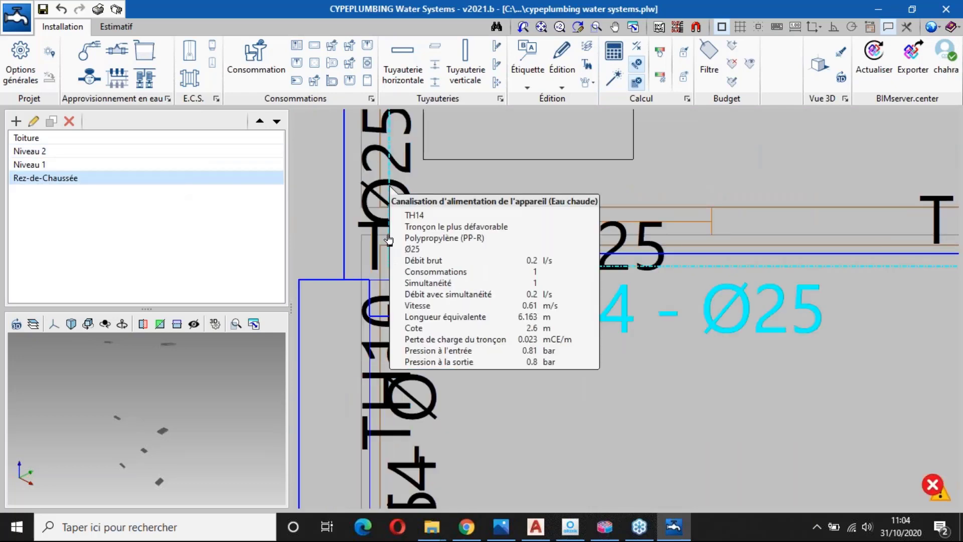
Step: Delete the flagged horizontal pipe stub near the WC's upper-left corner on the ground floor
scroll(389, 240, "down", 5)
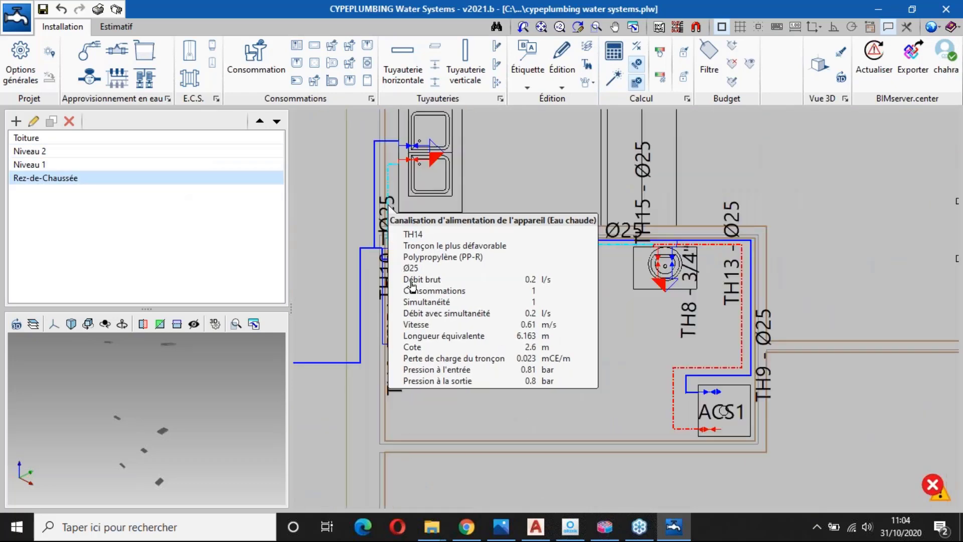
scroll(411, 285, "up", 2)
left_click(563, 66)
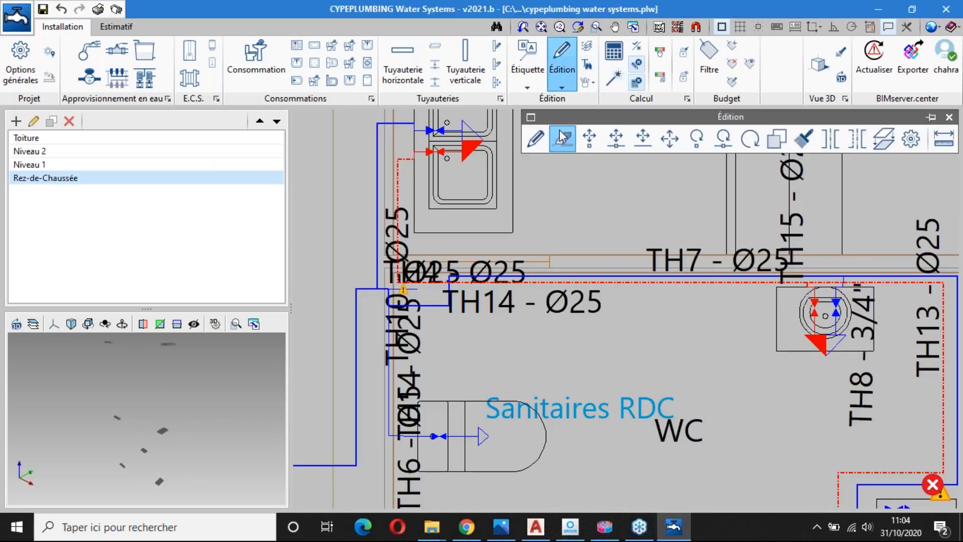
left_click(404, 296)
left_click(90, 164)
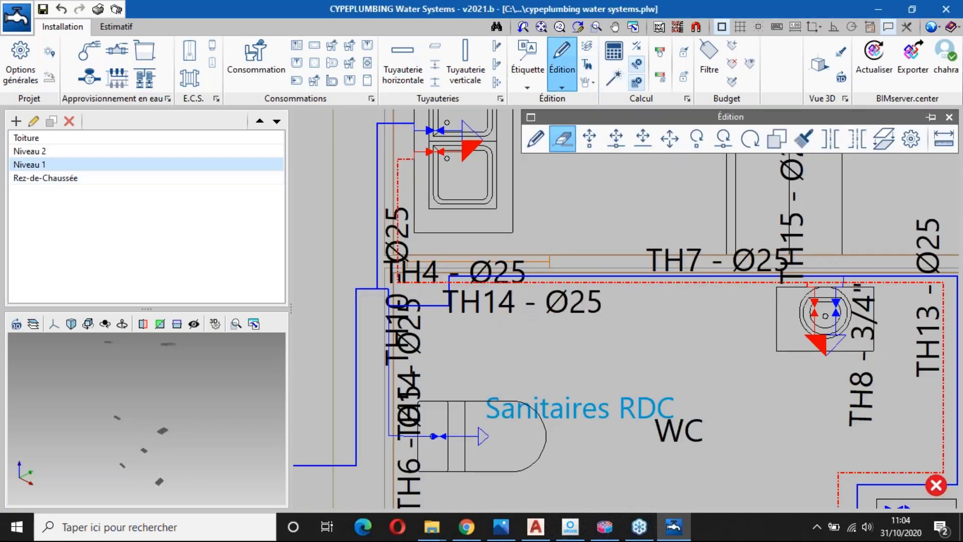
scroll(491, 310, "down", 3)
left_click(550, 137)
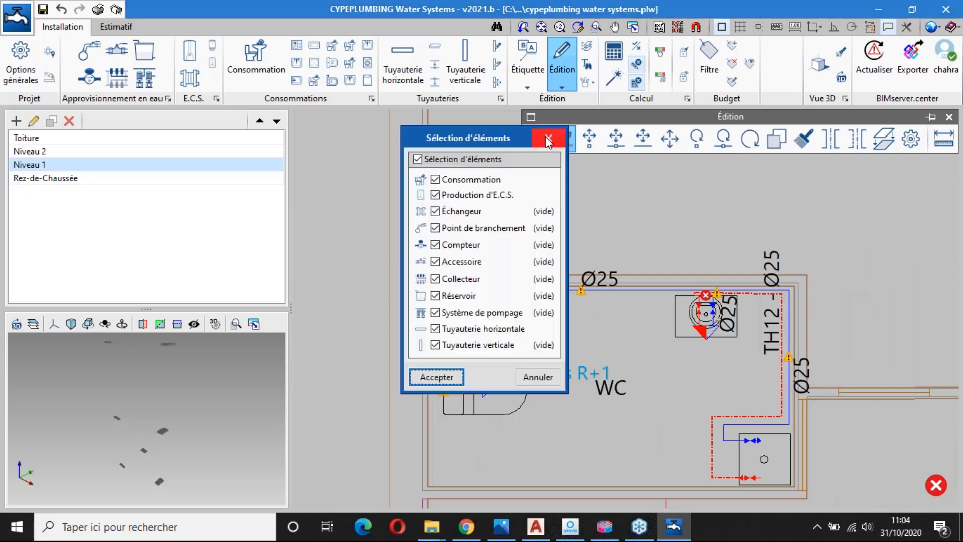
left_click(545, 137)
left_click(460, 80)
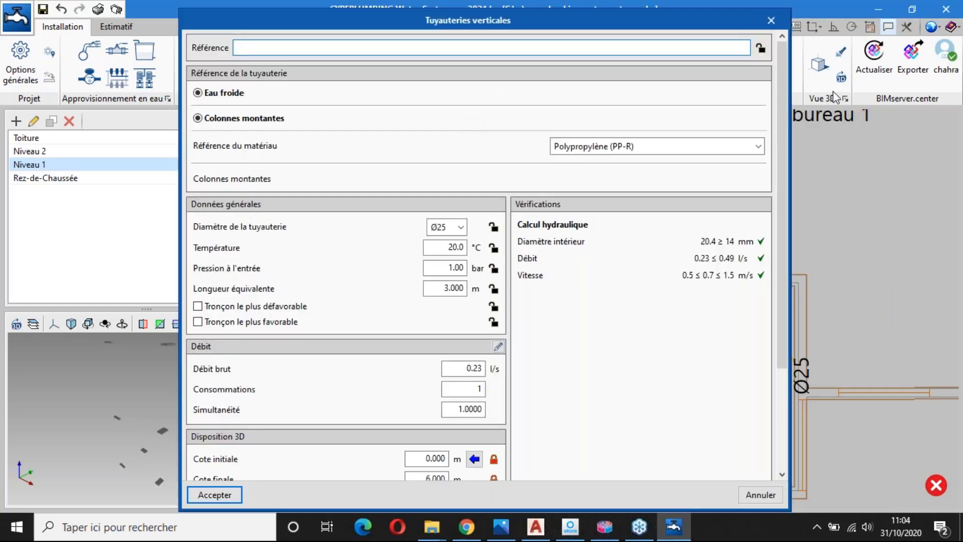
left_click(773, 24)
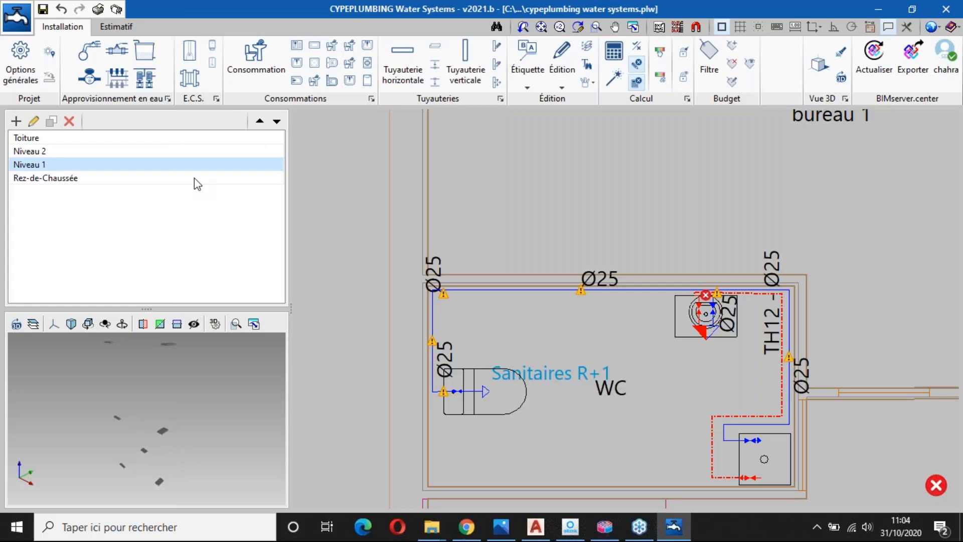
Step: Return to the Rez-de-Chaussée level and dimension the installation automatically
left_click(194, 178)
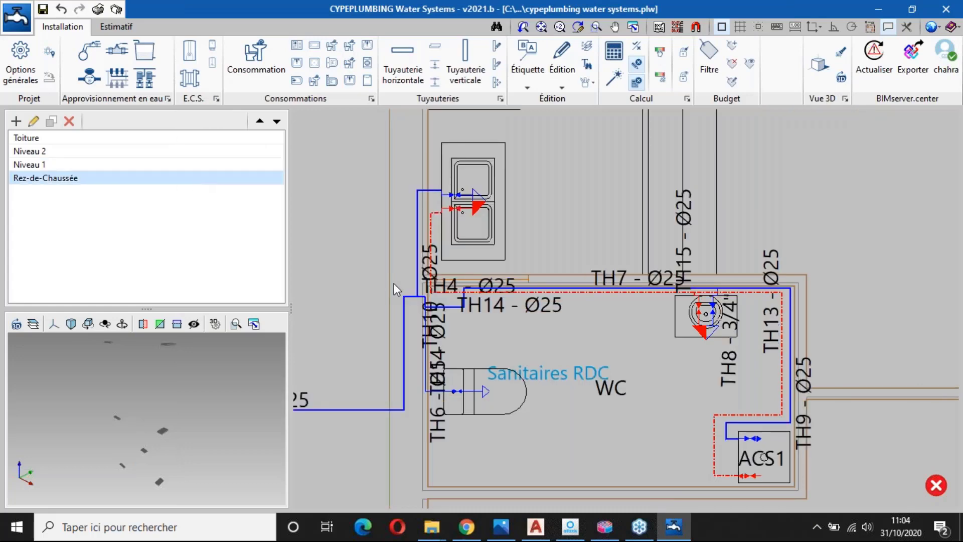
scroll(419, 281, "down", 3)
scroll(440, 296, "up", 4)
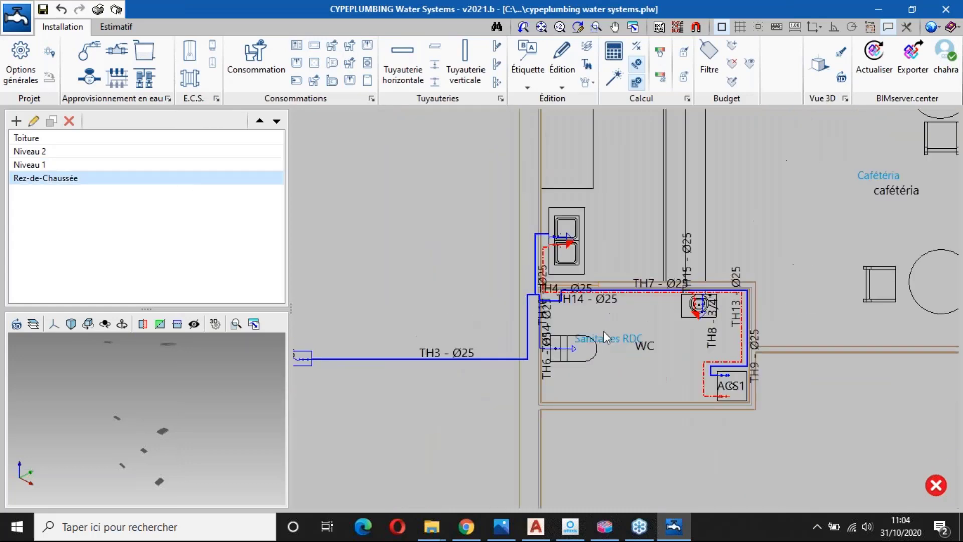
left_click(614, 78)
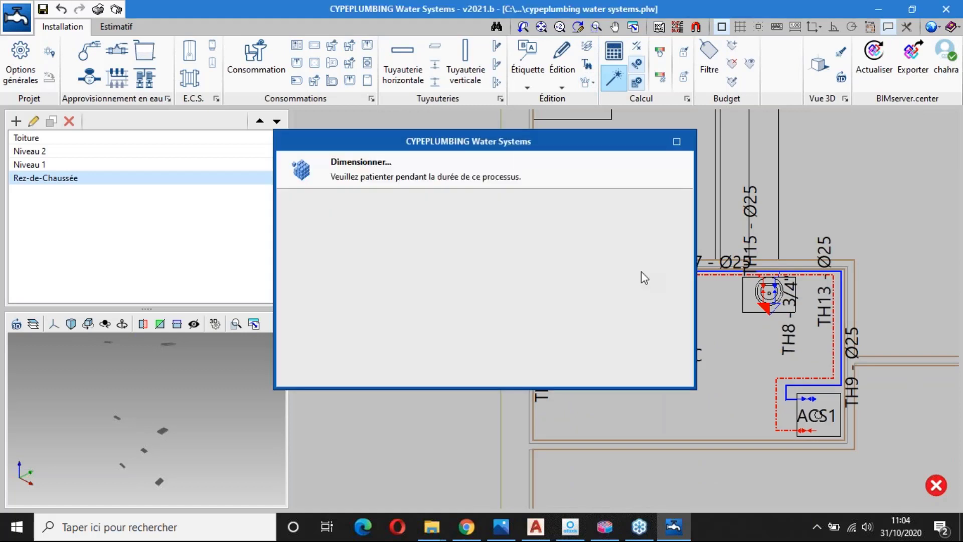
Step: Examine the calculated data of supply pipe TH3, booster BO1 and hot-water pipe TH13 along the ground-floor network
mouse_move(508, 349)
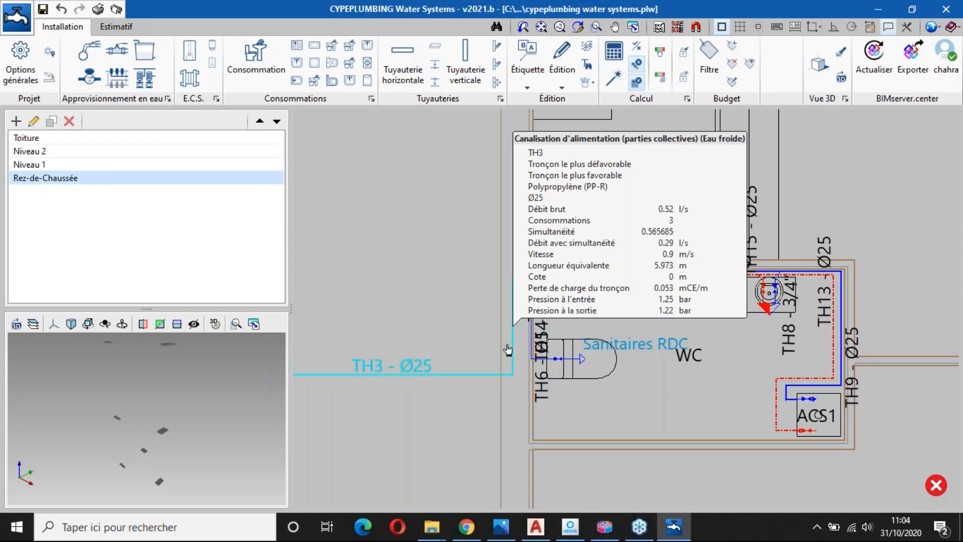
scroll(512, 349, "down", 3)
middle_click_drag(497, 334, 719, 338)
mouse_move(396, 384)
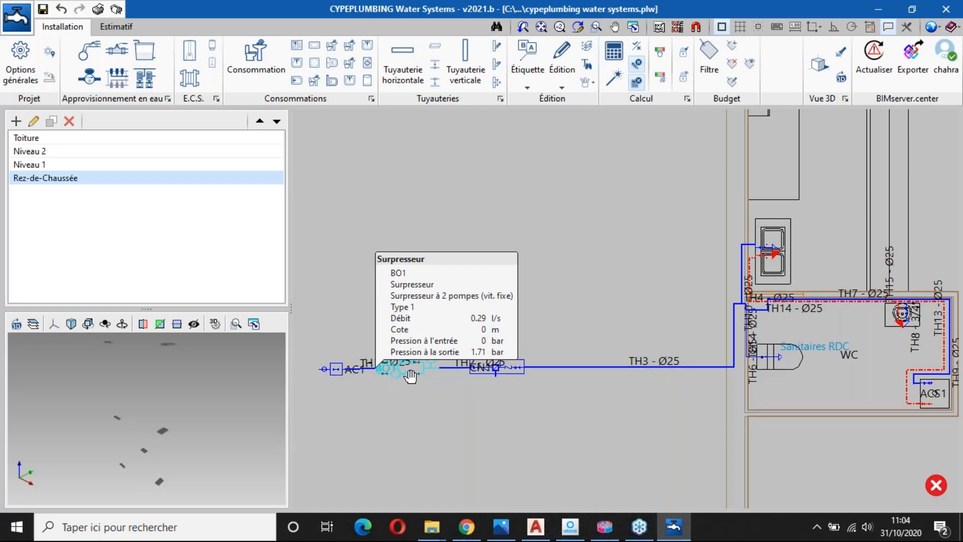
scroll(709, 383, "down", 2)
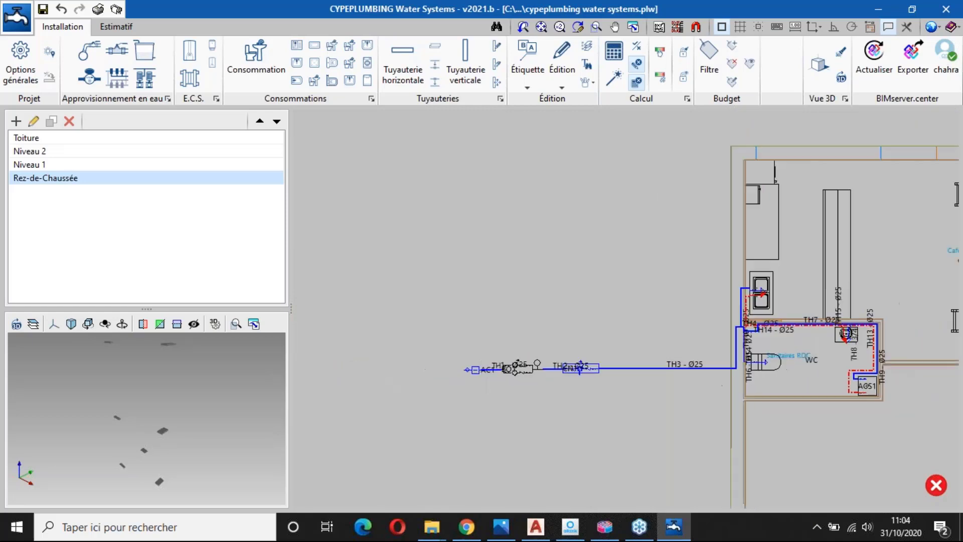
middle_click_drag(747, 375, 584, 402)
scroll(742, 415, "up", 4)
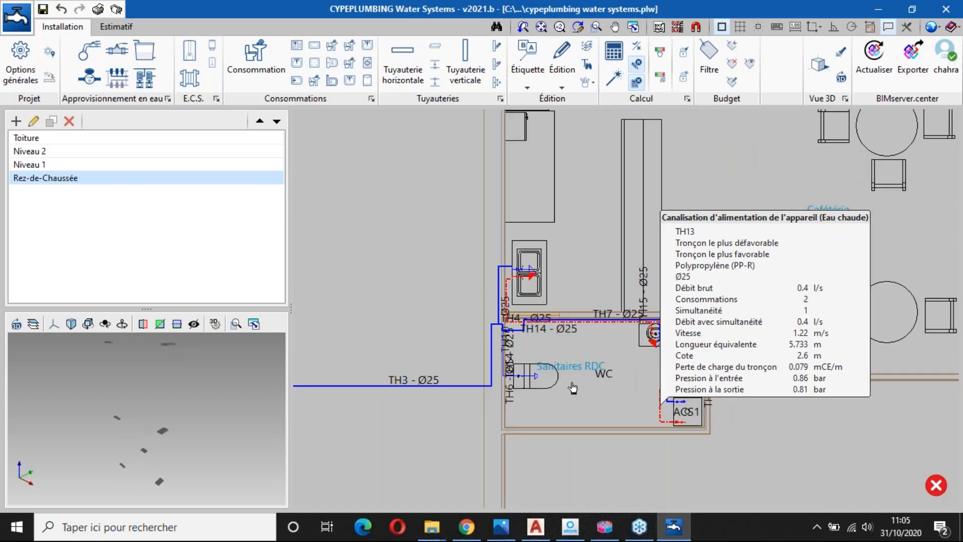
scroll(573, 388, "down", 2)
Step: Open the project documentation and read the hydraulic calculation section of the "Critères de calcul" report
left_click(98, 9)
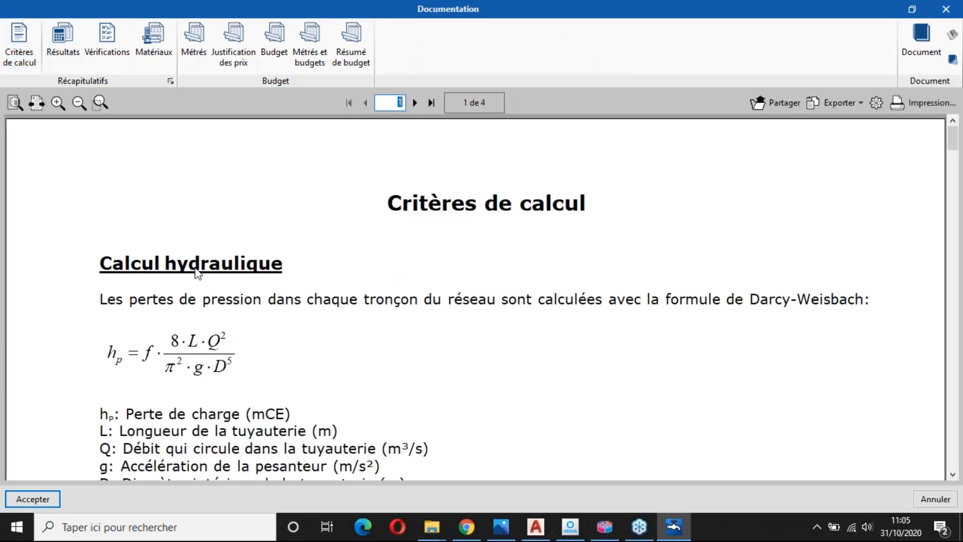
scroll(188, 271, "down", 1)
scroll(188, 271, "down", 2)
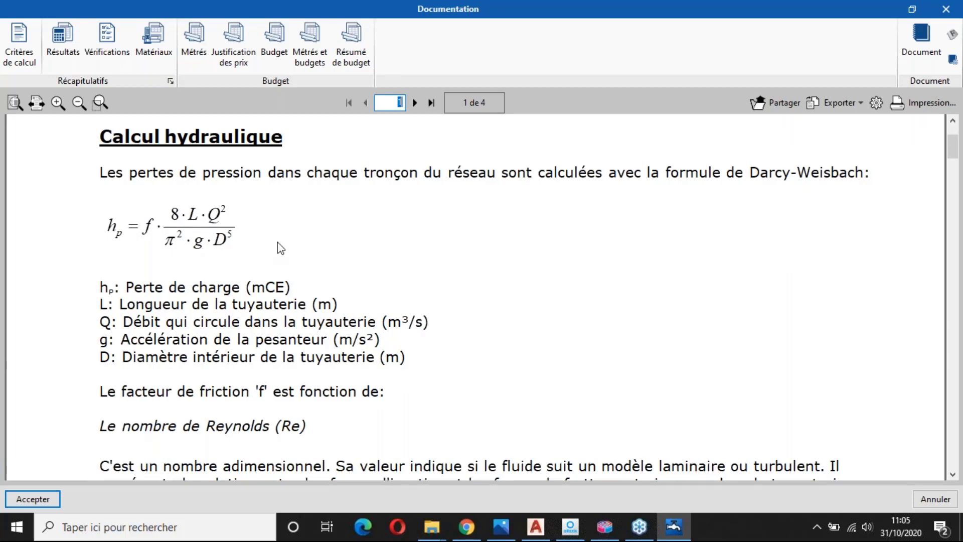
scroll(280, 248, "down", 2)
scroll(279, 246, "down", 9)
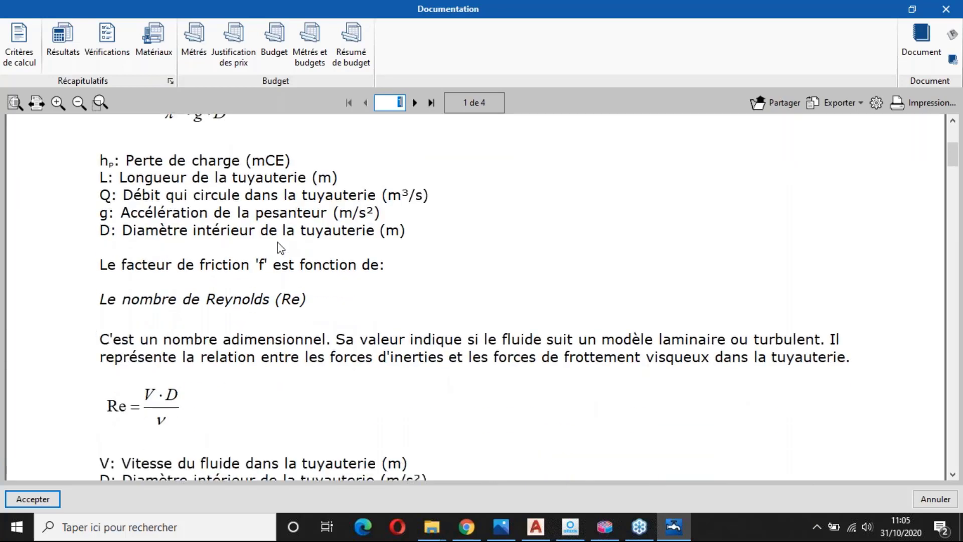
Step: Read the remaining pages of the "Critères de calcul" report, from Reynolds number to fixture data, and check the available export formats
scroll(279, 247, "down", 10)
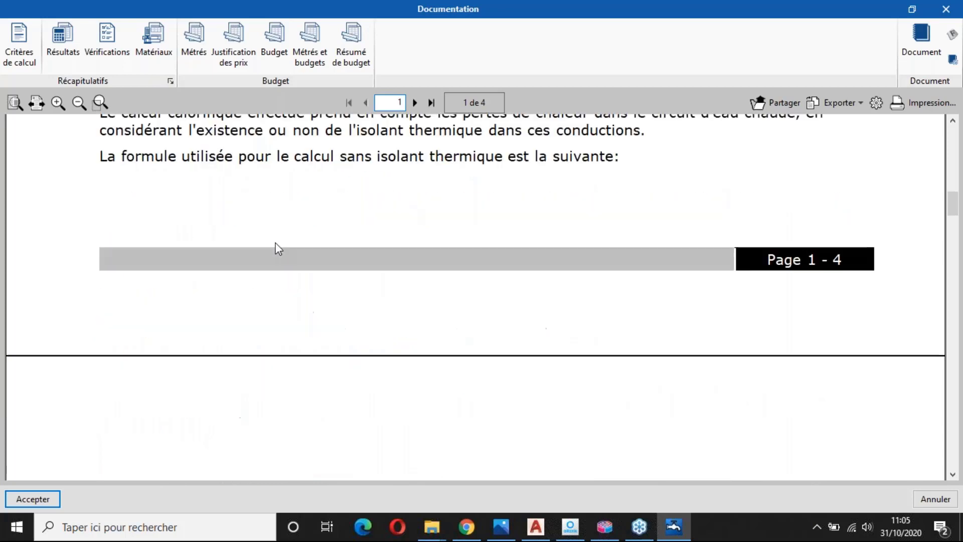
scroll(277, 248, "down", 11)
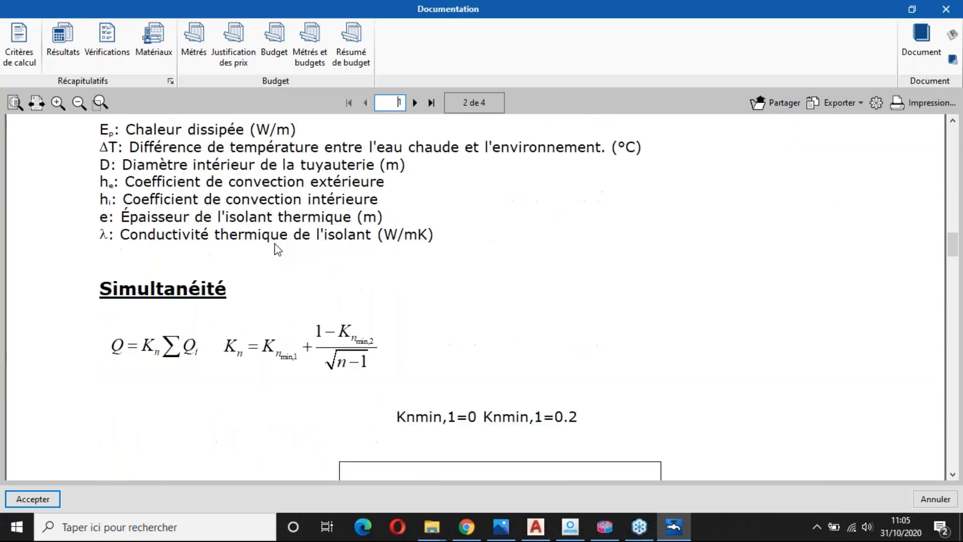
scroll(277, 249, "down", 11)
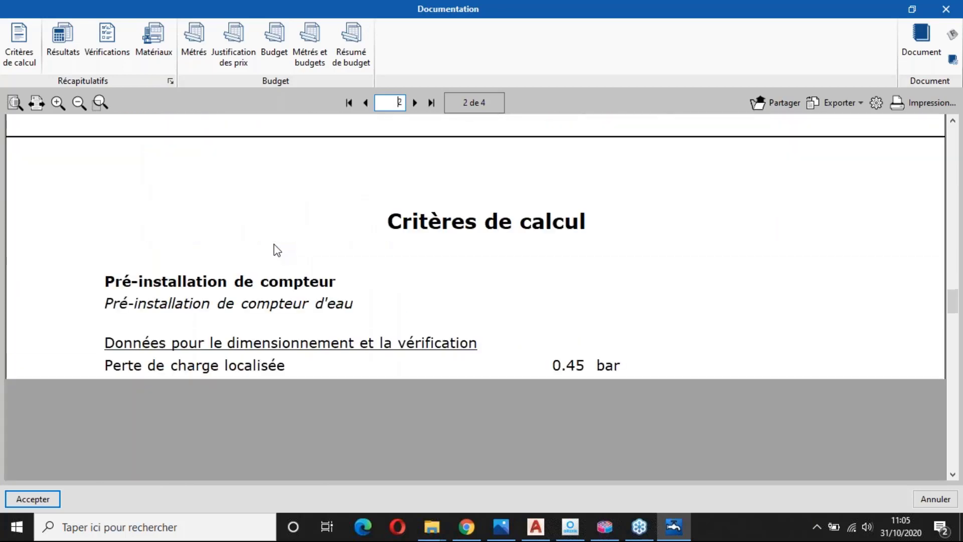
scroll(278, 249, "down", 6)
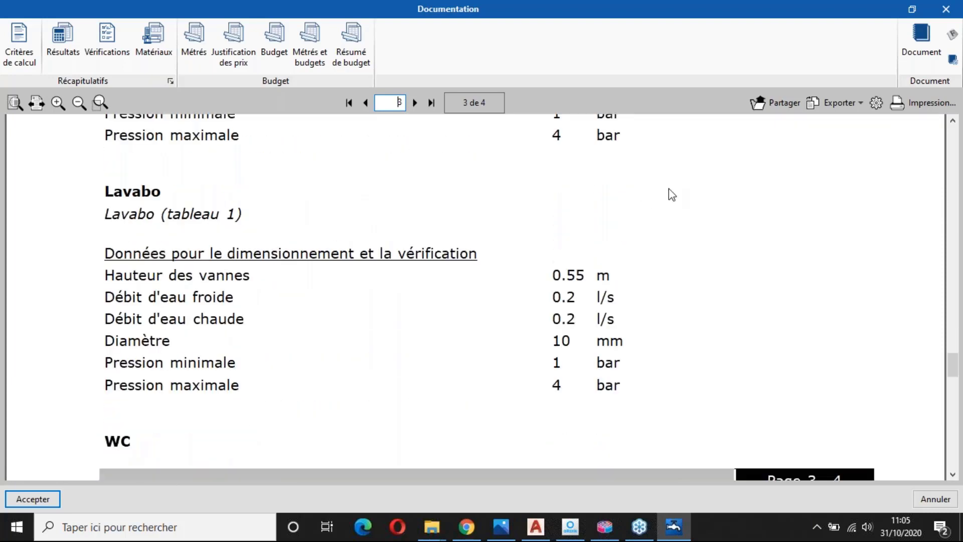
left_click(854, 109)
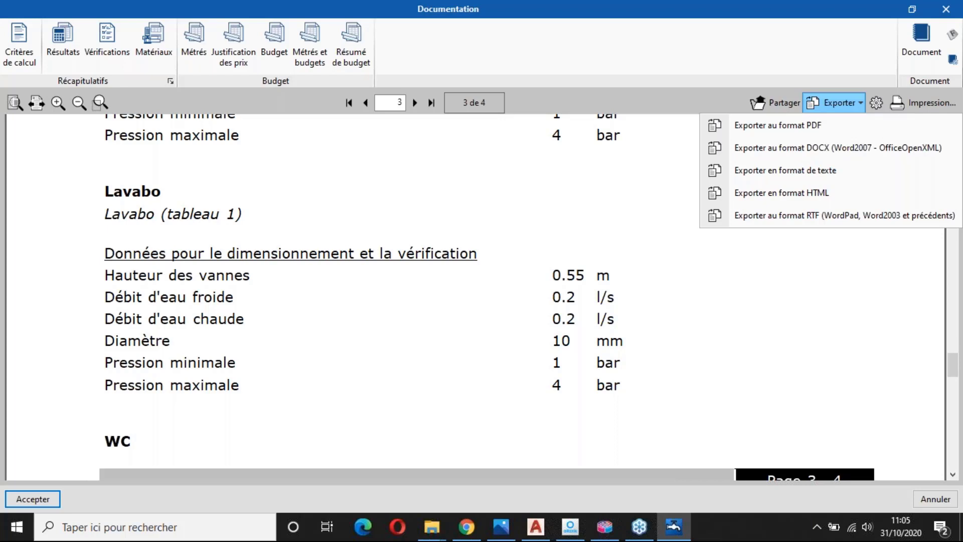
left_click(346, 124)
Step: Open the "Résultats" report and read the horizontal pipe tables of each level down to the list of abbreviations
left_click(73, 58)
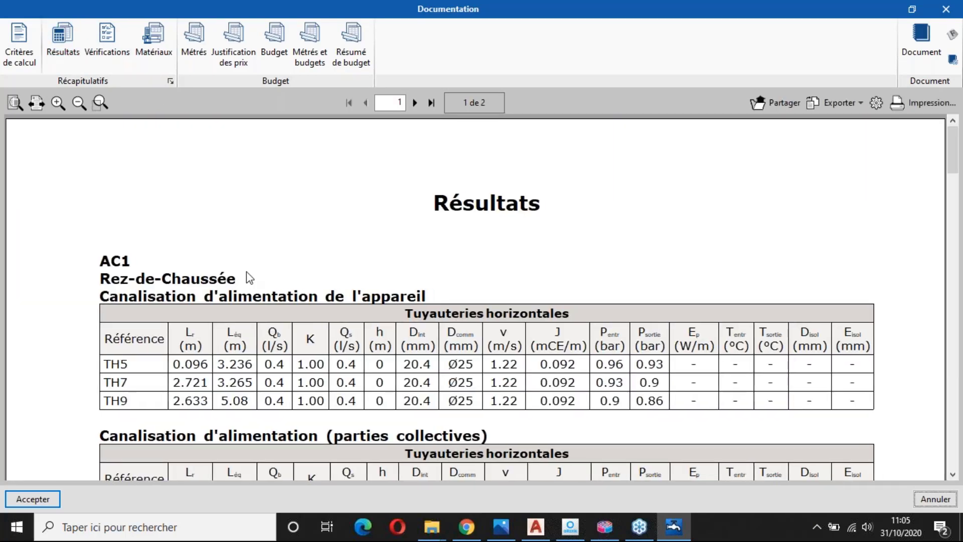
scroll(247, 277, "down", 1)
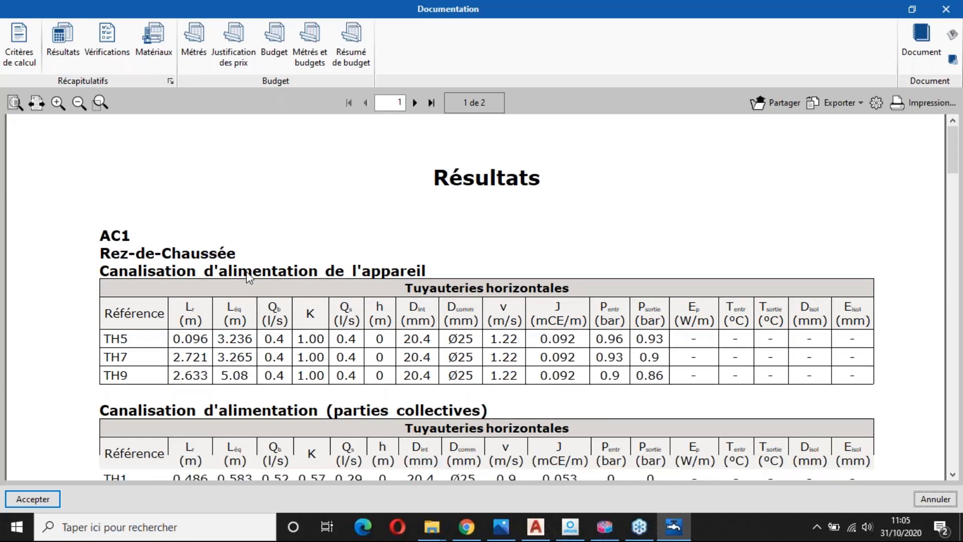
scroll(247, 277, "down", 4)
scroll(323, 202, "down", 1)
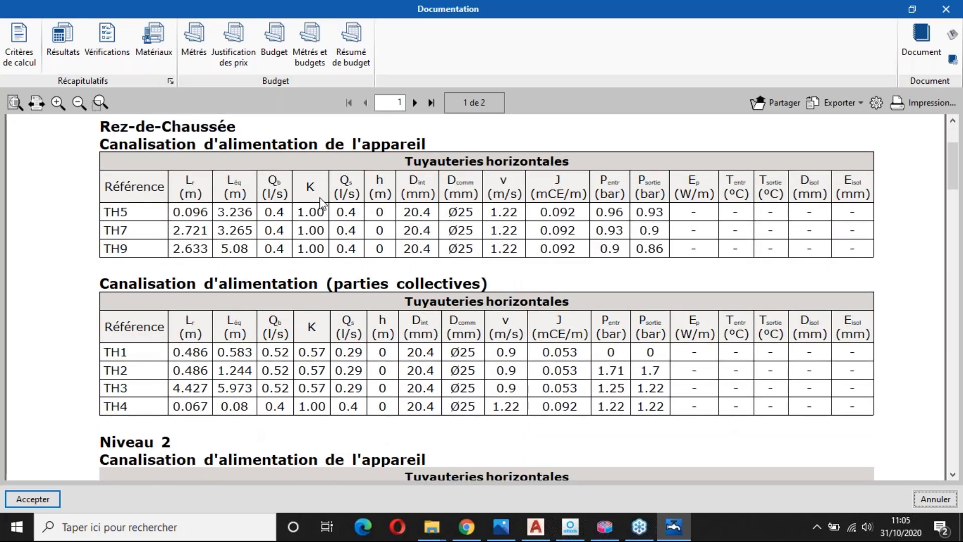
scroll(254, 182, "down", 4)
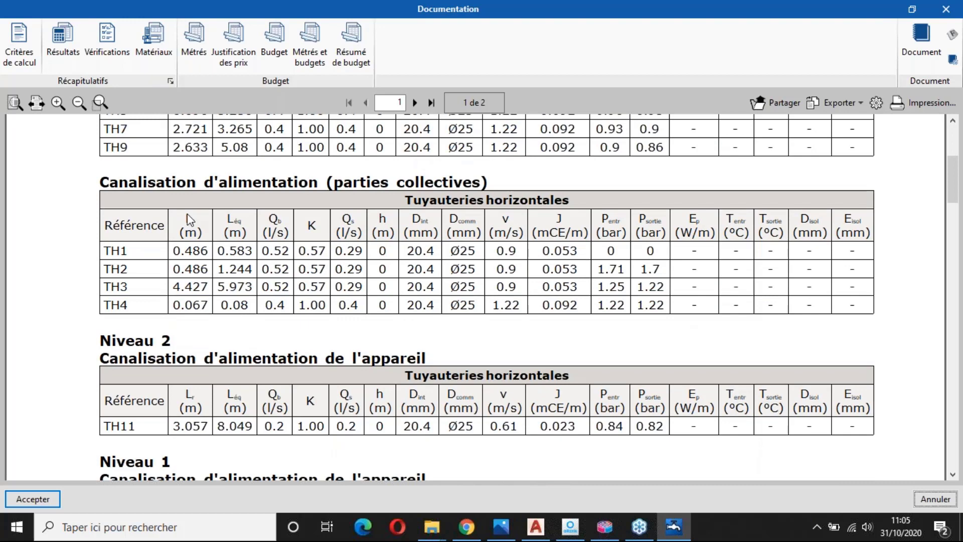
scroll(190, 220, "down", 6)
scroll(189, 221, "down", 2)
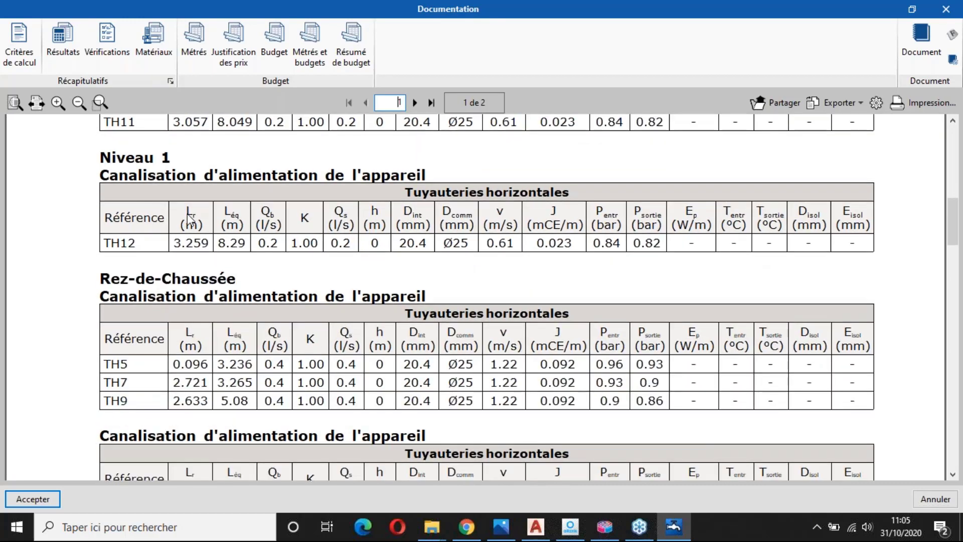
scroll(189, 221, "down", 20)
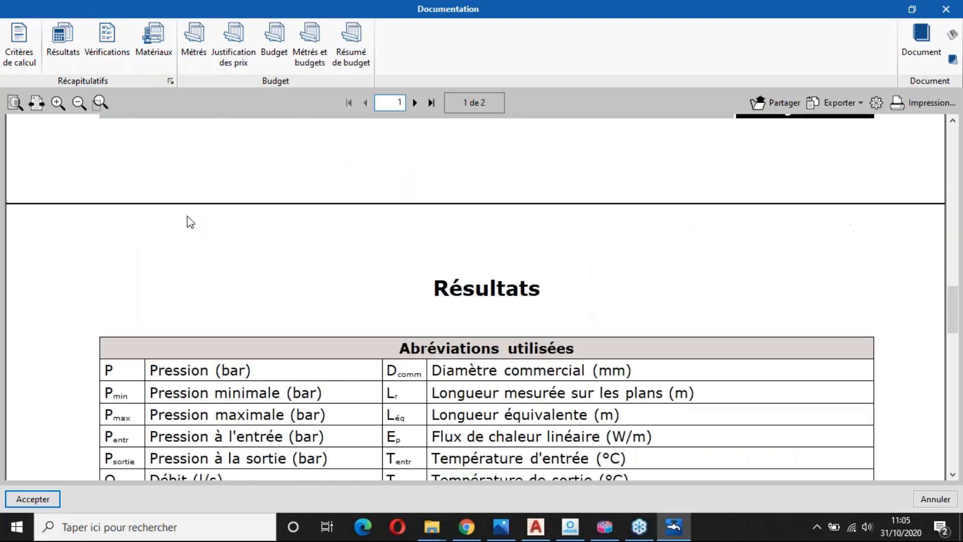
scroll(189, 221, "down", 6)
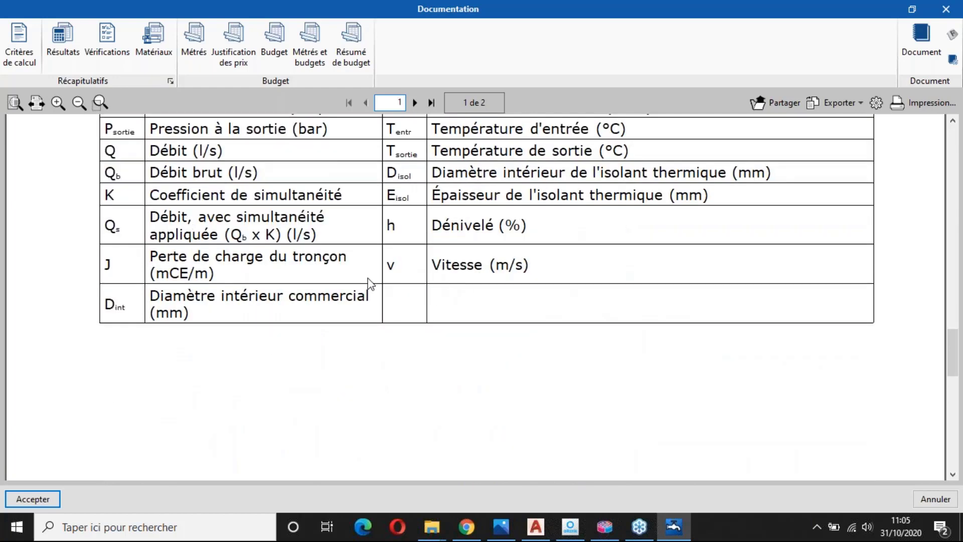
Step: Compare the abbreviations of the "Résultats" report with its collective and per-level supply pipe tables
scroll(370, 284, "up", 5)
scroll(370, 283, "up", 1)
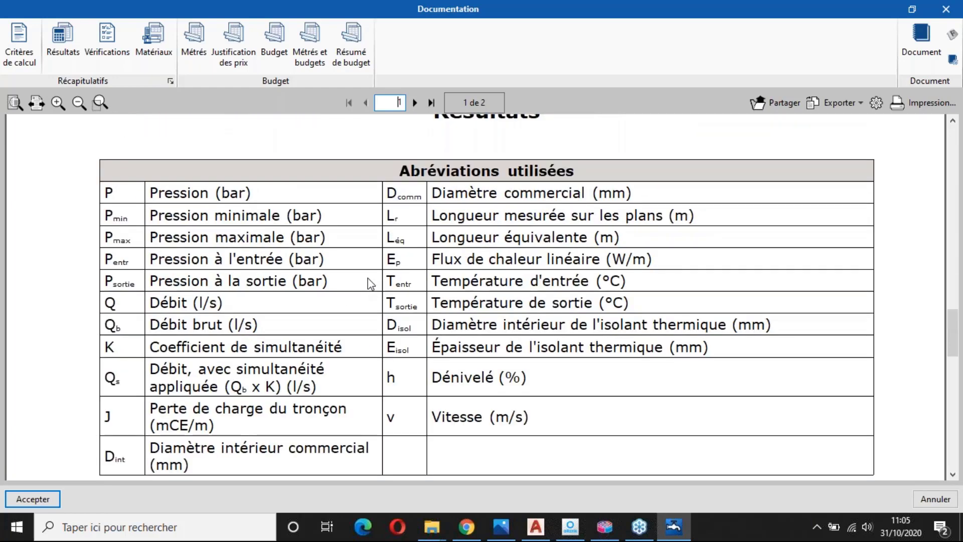
scroll(368, 281, "up", 8)
scroll(309, 249, "down", 6)
scroll(343, 282, "up", 16)
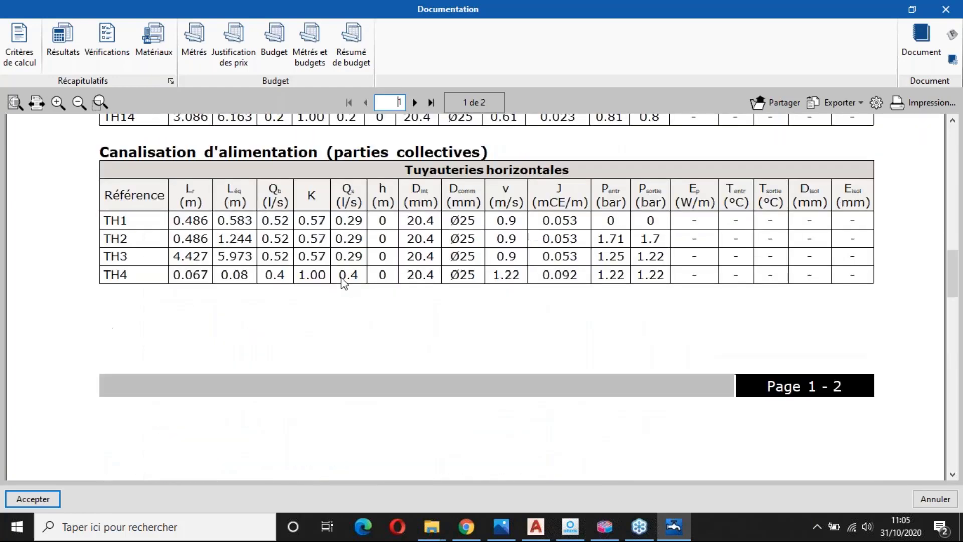
scroll(344, 282, "up", 9)
scroll(345, 271, "up", 6)
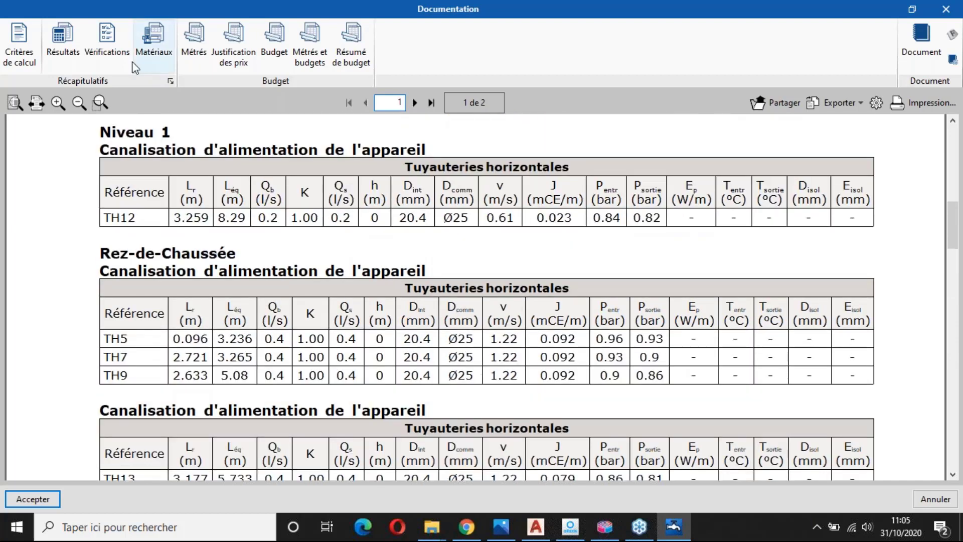
left_click(839, 102)
left_click(841, 104)
Step: Open the "Vérifications" report and read the hydraulic checks of horizontal pipes TH11 and TH12
left_click(116, 50)
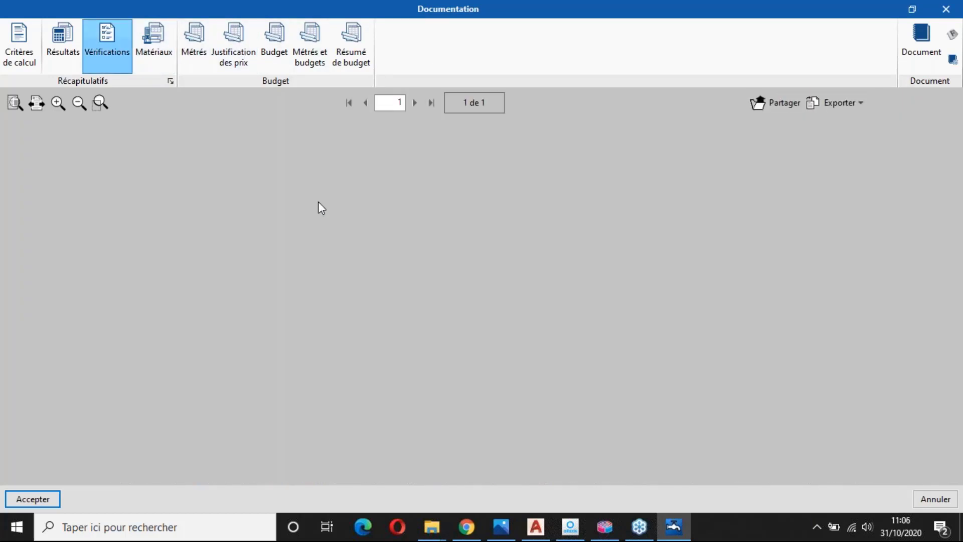
scroll(374, 225, "down", 13)
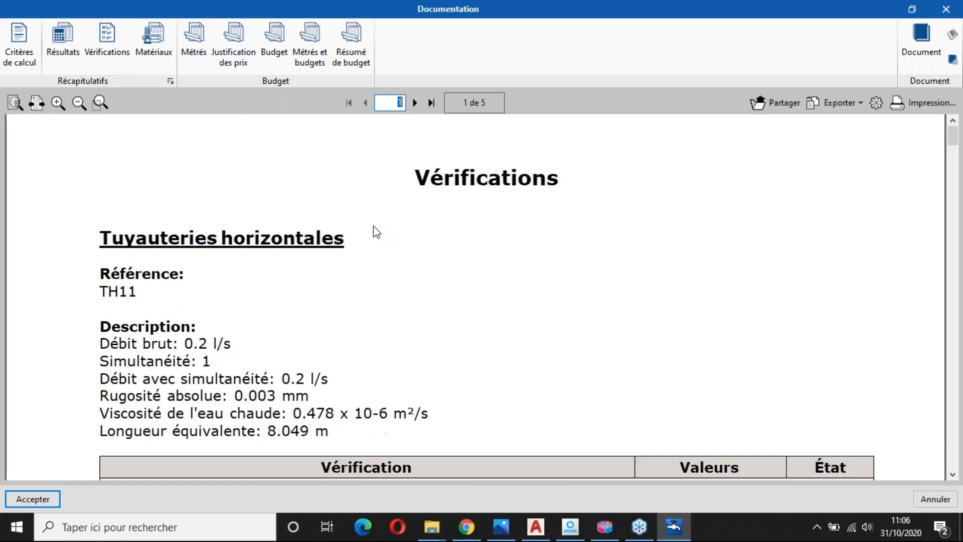
scroll(375, 233, "down", 13)
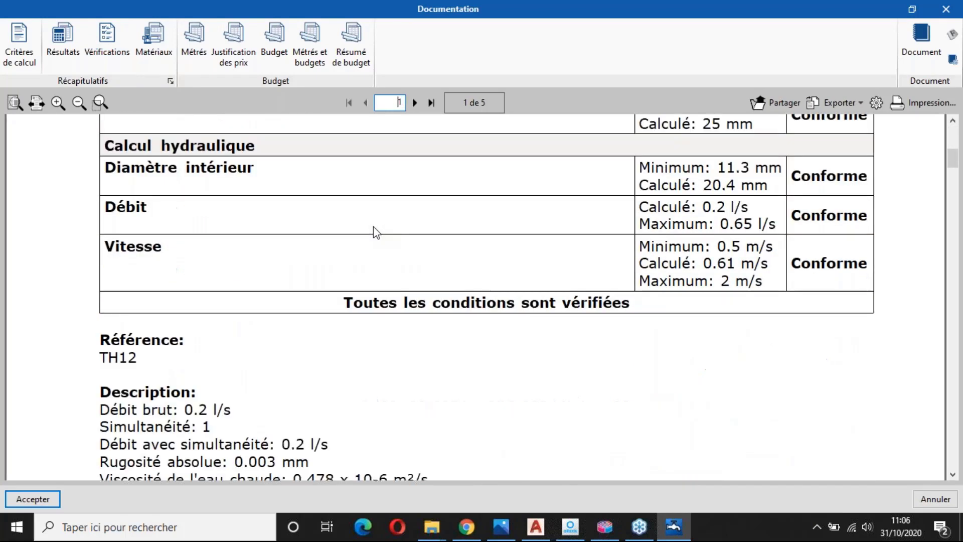
scroll(375, 233, "down", 7)
Step: Open the "Matériaux" report and examine the galvanized steel and polypropylene (PP-R) pipe catalogue tables
left_click(154, 44)
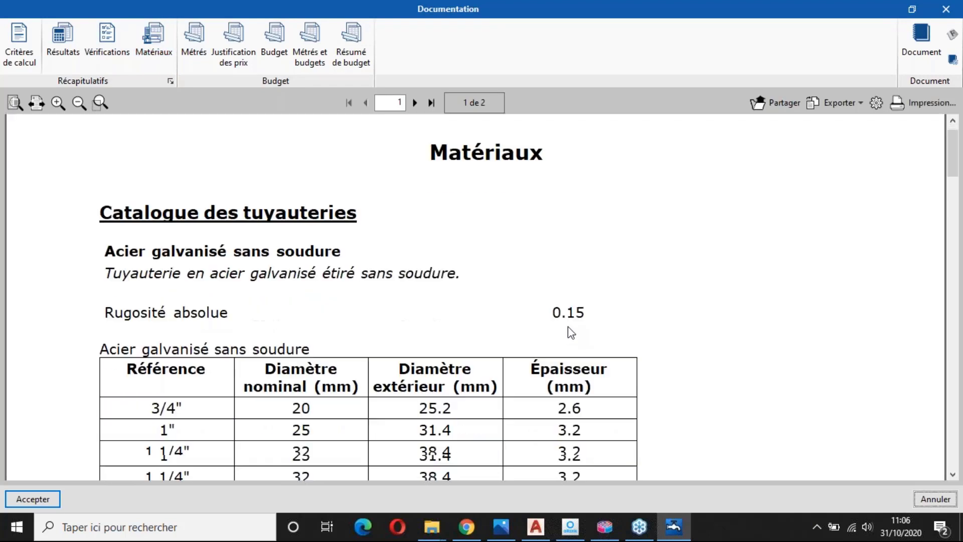
scroll(570, 332, "down", 9)
scroll(570, 332, "up", 2)
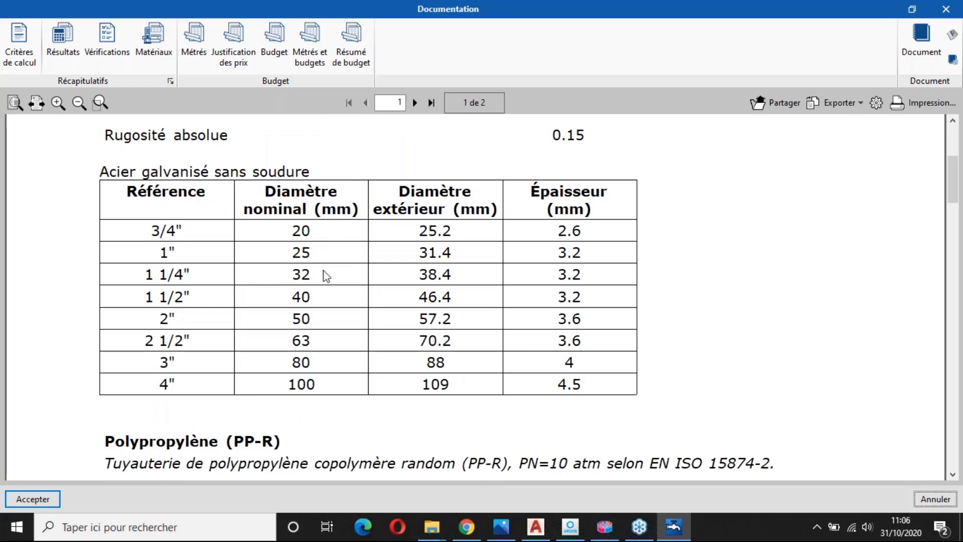
scroll(325, 274, "down", 9)
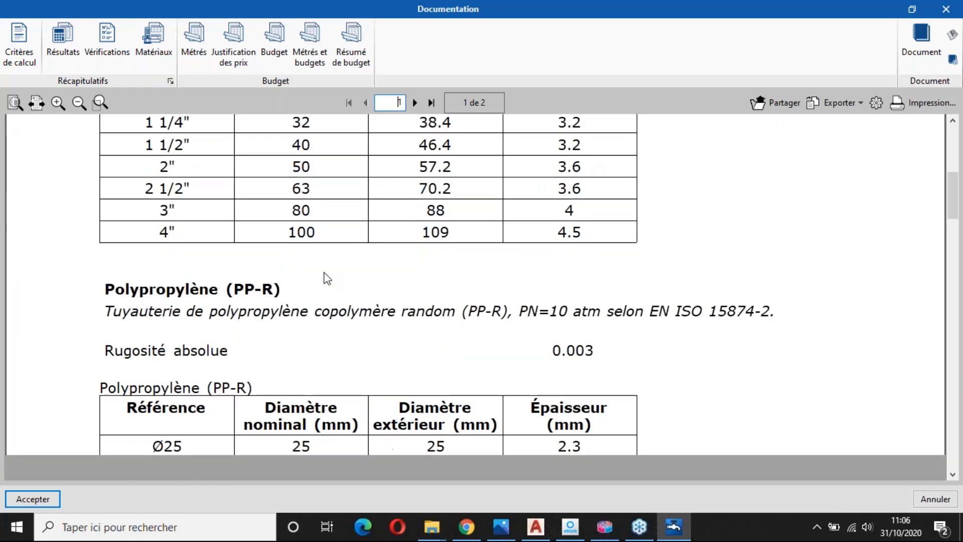
scroll(157, 246, "down", 4)
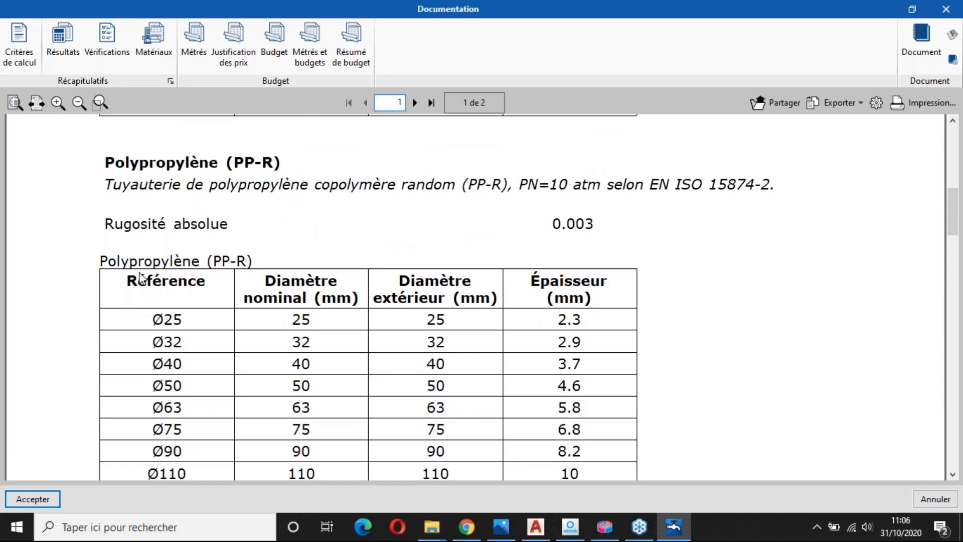
scroll(404, 283, "down", 6)
scroll(405, 284, "up", 5)
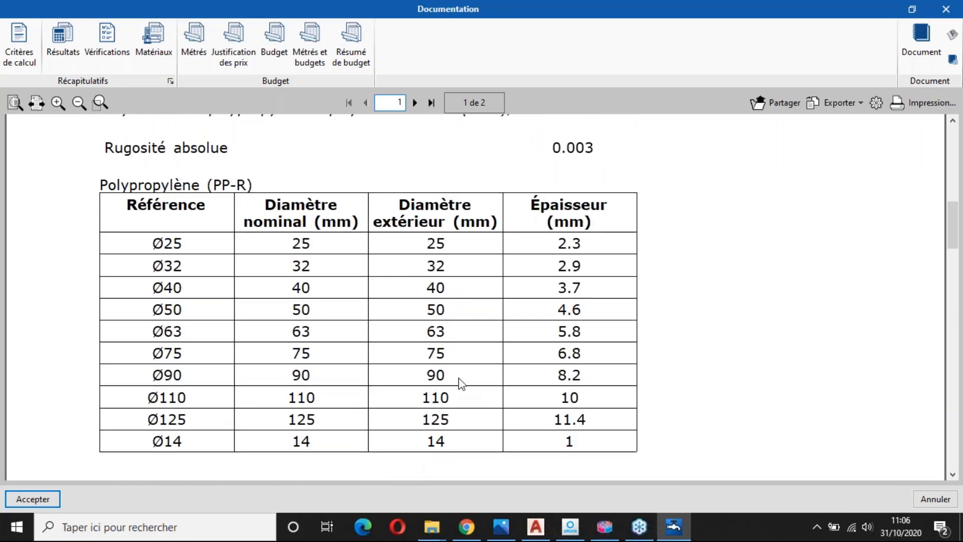
Step: Read the booster and gas water heater sections of the "Matériaux" report, return to its beginning and close the documentation
scroll(458, 383, "down", 2)
scroll(460, 377, "down", 15)
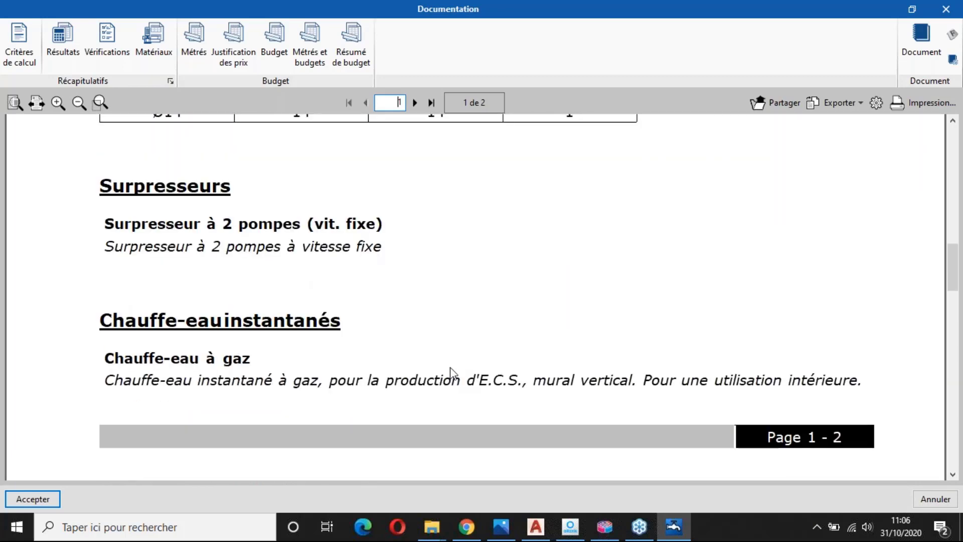
scroll(446, 365, "down", 6)
scroll(479, 364, "down", 5)
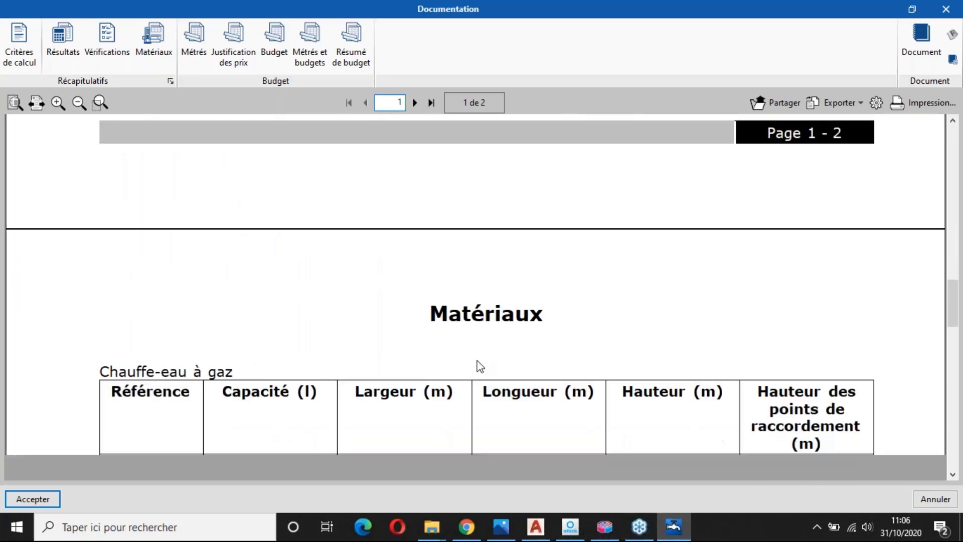
scroll(477, 361, "down", 6)
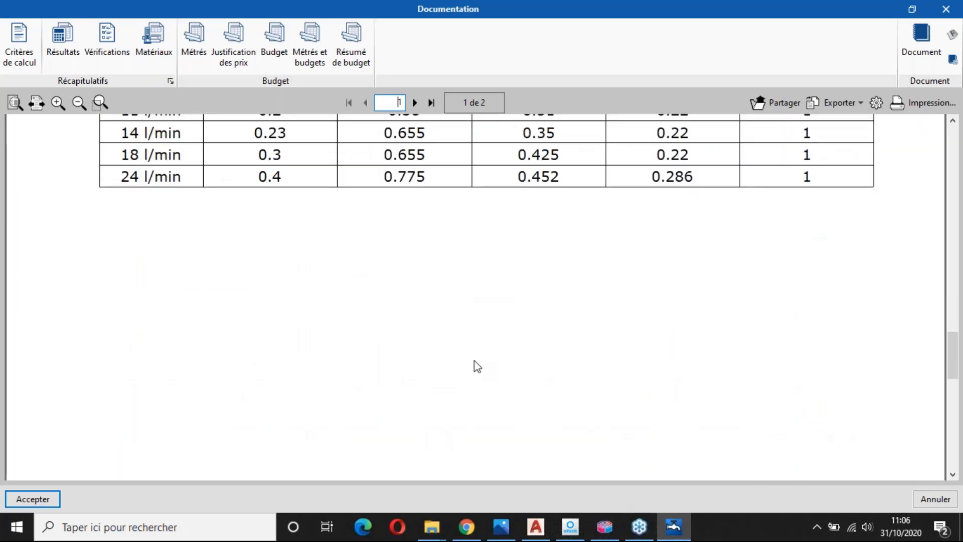
scroll(474, 361, "up", 3)
scroll(461, 360, "up", 6)
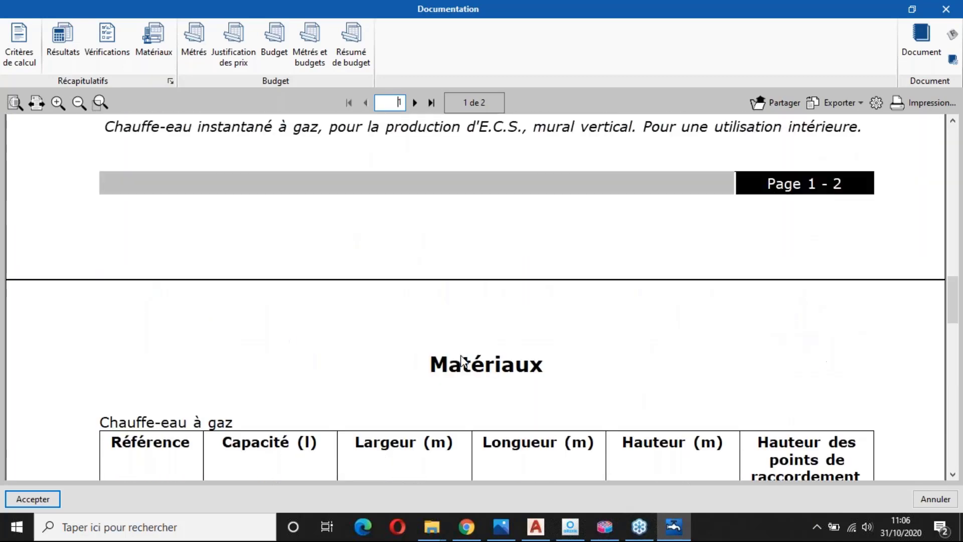
scroll(464, 361, "down", 10)
scroll(464, 360, "up", 4)
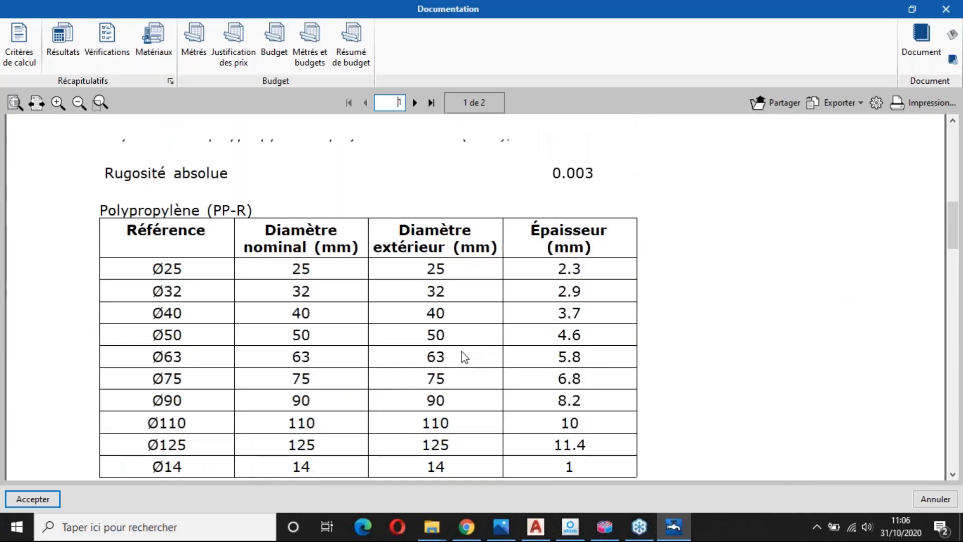
scroll(464, 357, "up", 6)
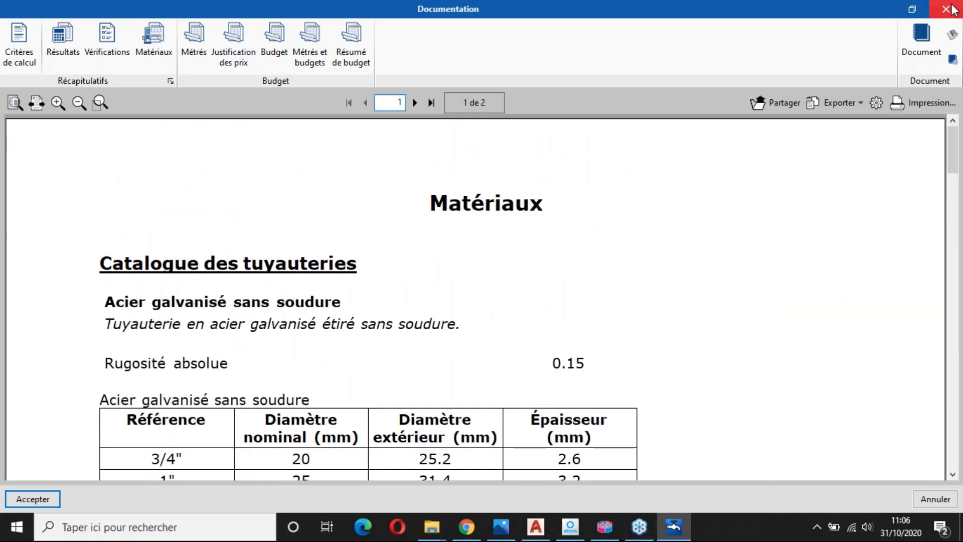
left_click(947, 9)
Step: Delete all the pipes and plumbing elements of the WC "Sanitaires R+1" on Niveau 1
left_click(210, 165)
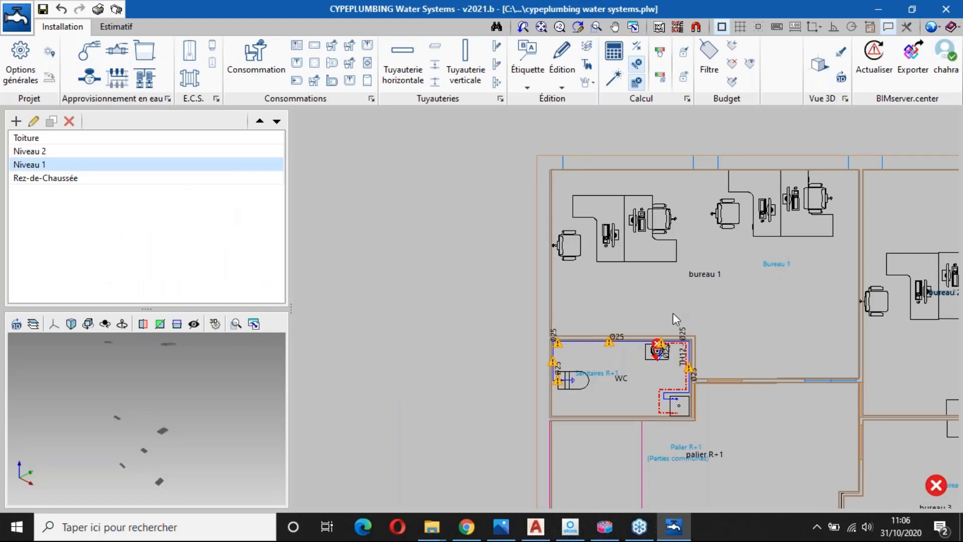
middle_click_drag(673, 313, 578, 237)
scroll(545, 233, "up", 2)
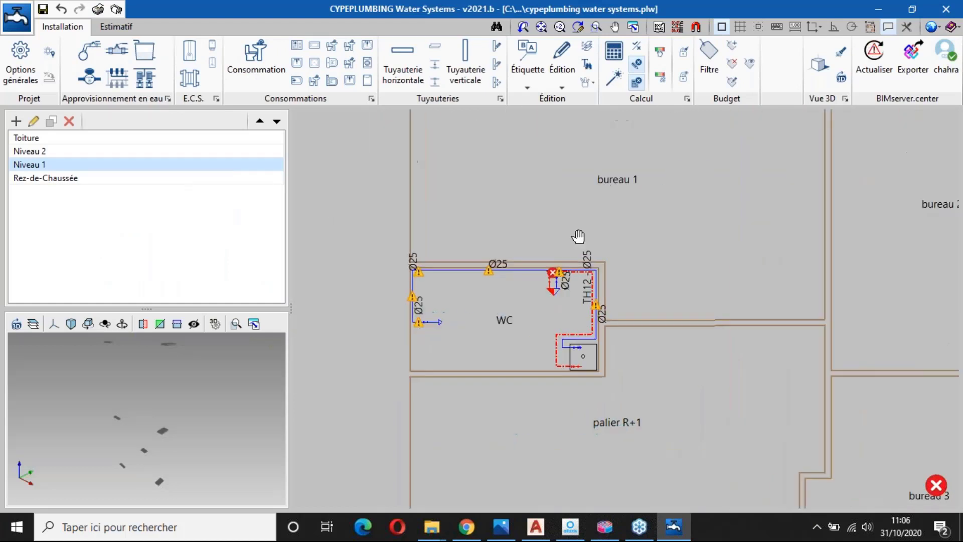
left_click(567, 80)
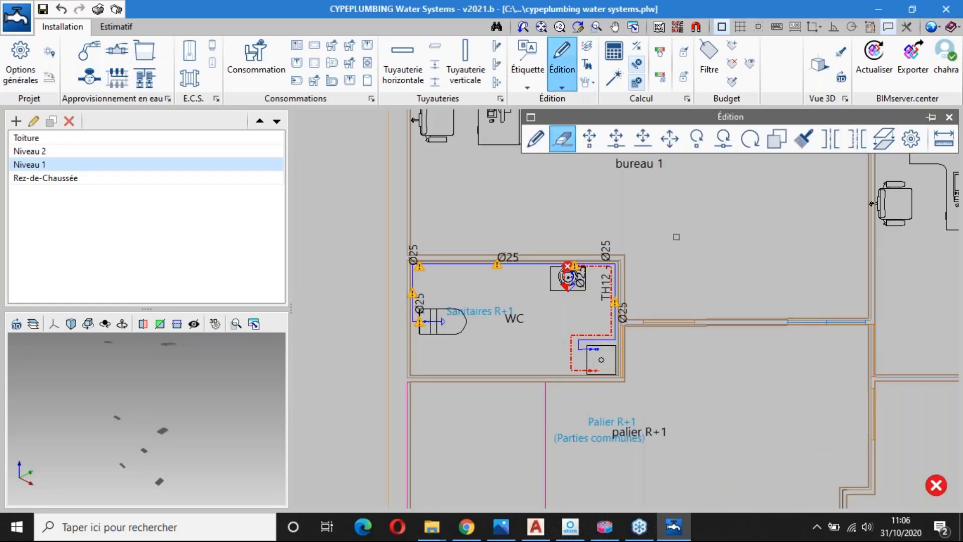
left_click_drag(649, 236, 354, 398)
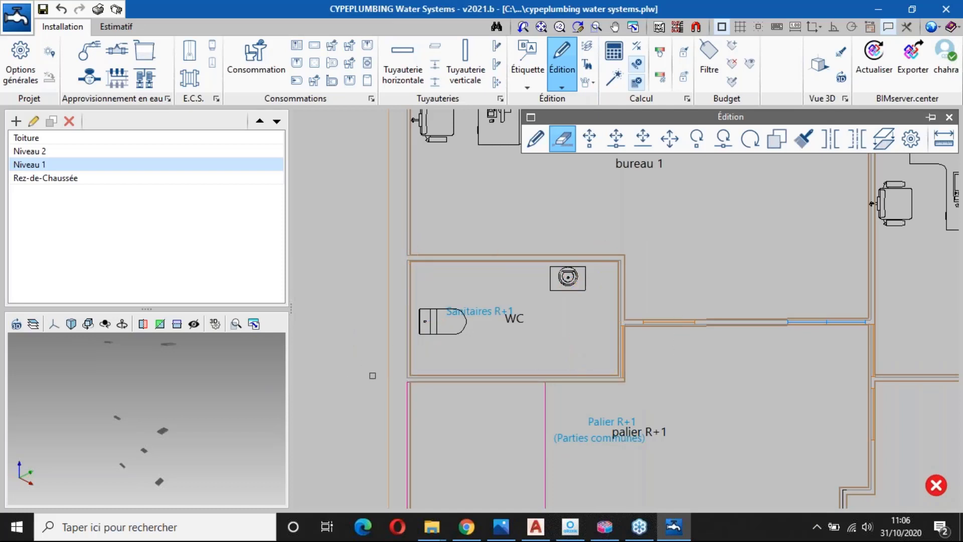
Step: Delete all the pipes and plumbing elements of the WC "Sanitaires R+2" on Niveau 2
left_click(156, 152)
mouse_move(646, 232)
left_mouse_down()
mouse_move(339, 390)
mouse_move(345, 385)
left_mouse_up()
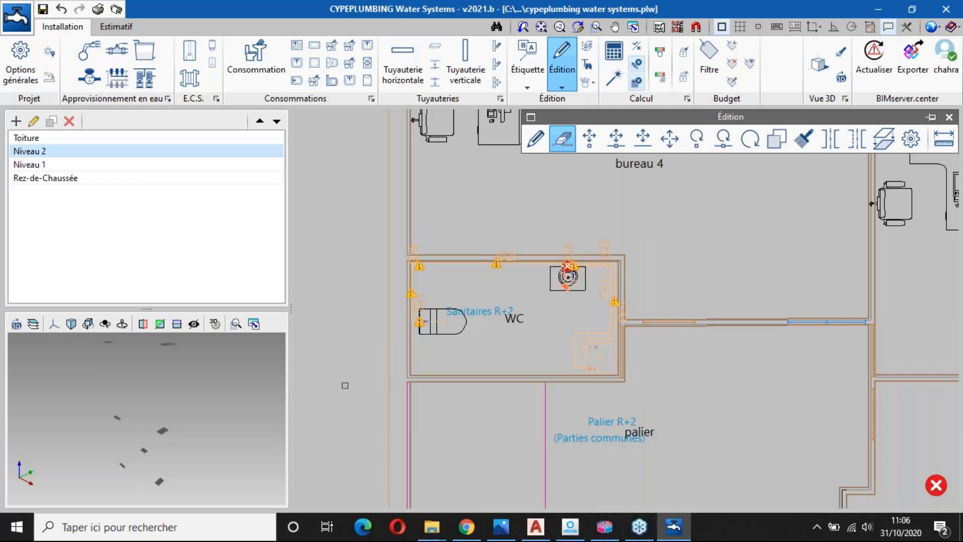
right_click(345, 385)
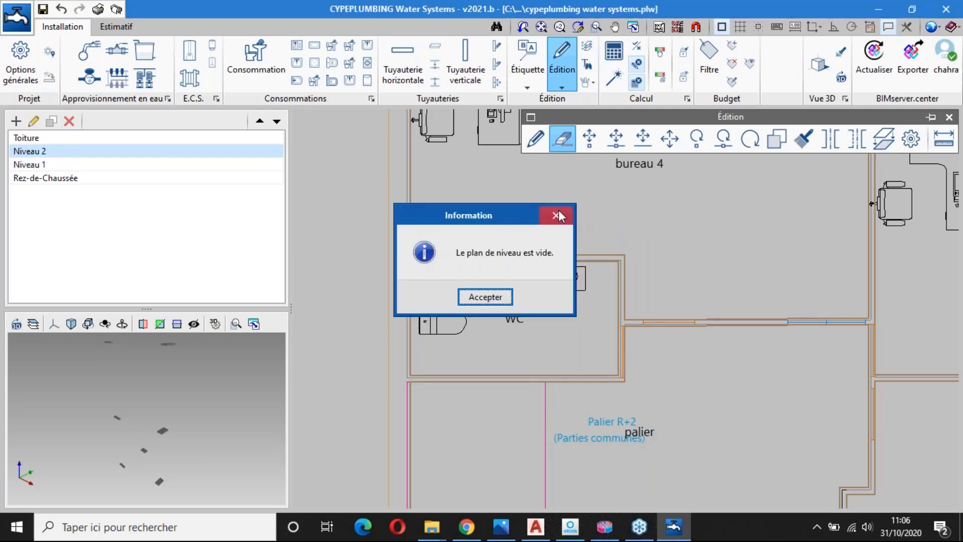
Step: Return to the Rez-de-Chaussée plan and rerun the dimensioning of the plumbing network
left_click(558, 211)
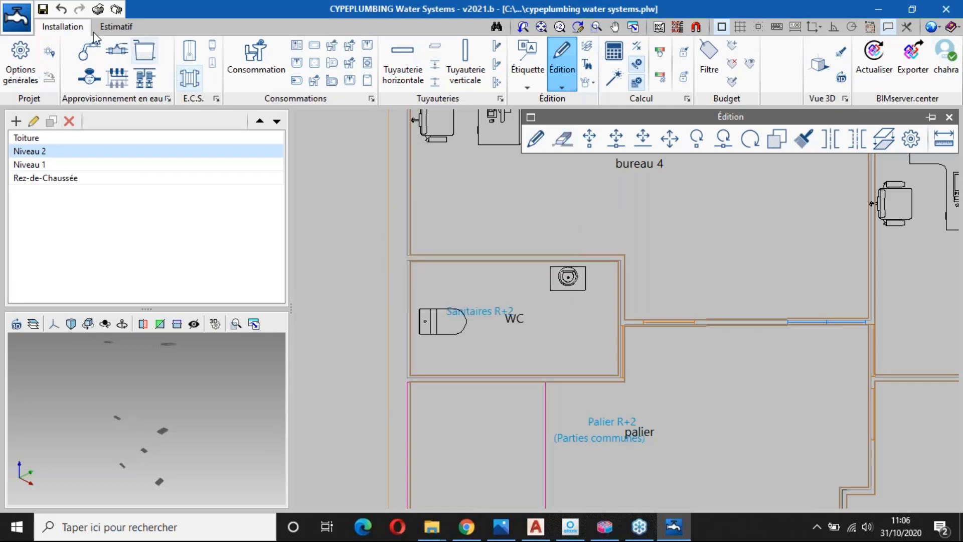
left_click(178, 165)
left_click(183, 178)
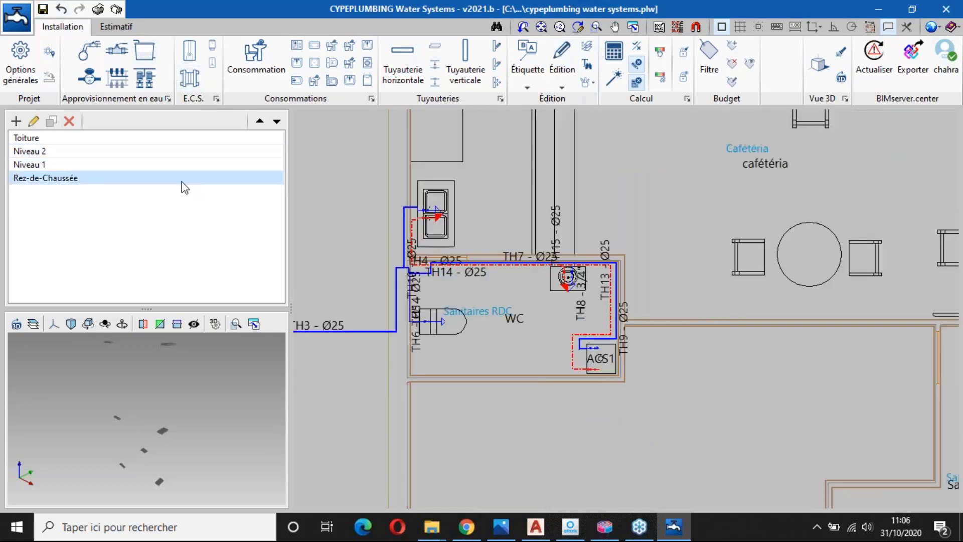
left_click(613, 81)
scroll(543, 253, "down", 2)
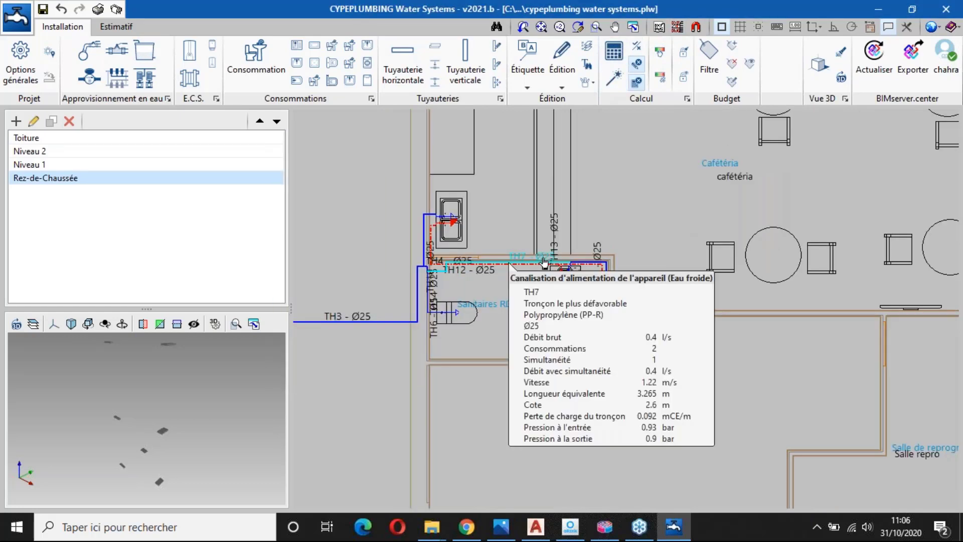
middle_click_drag(543, 253, 651, 232)
middle_click_drag(462, 243, 529, 257)
scroll(543, 256, "down", 1)
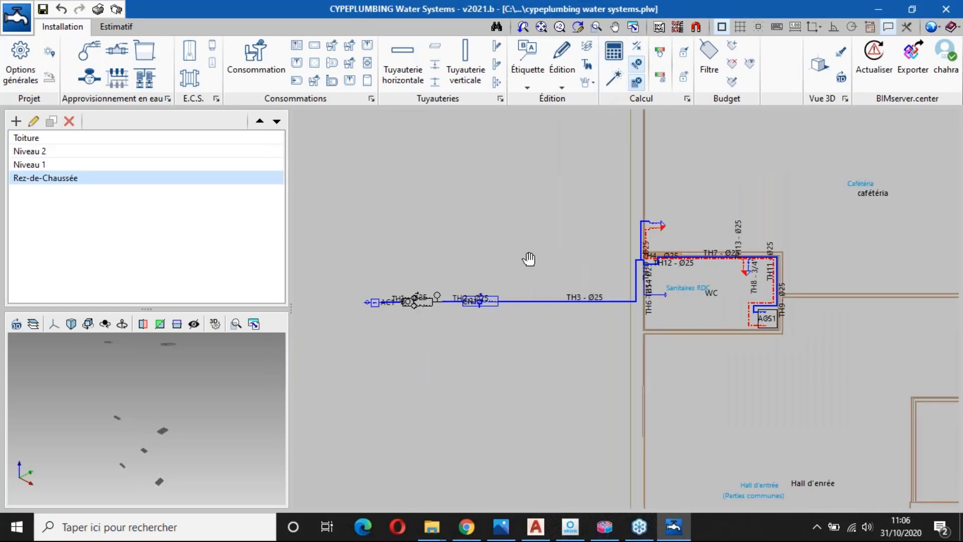
Step: Check the plan of Niveau 1 for remaining plumbing and return to the Rez-de-Chaussée network
left_click(178, 164)
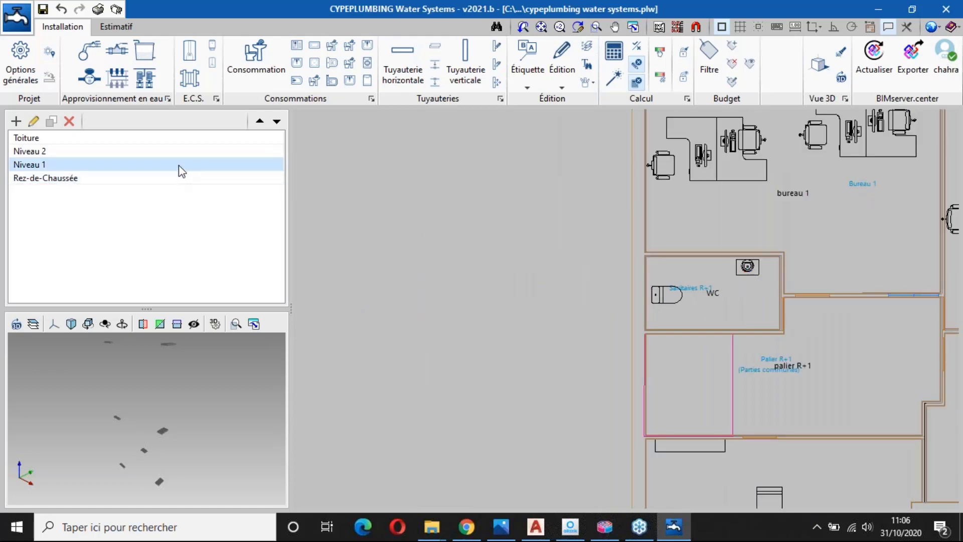
middle_click_drag(732, 290, 609, 329)
left_click(180, 180)
mouse_move(591, 297)
middle_click_drag(592, 297, 678, 285)
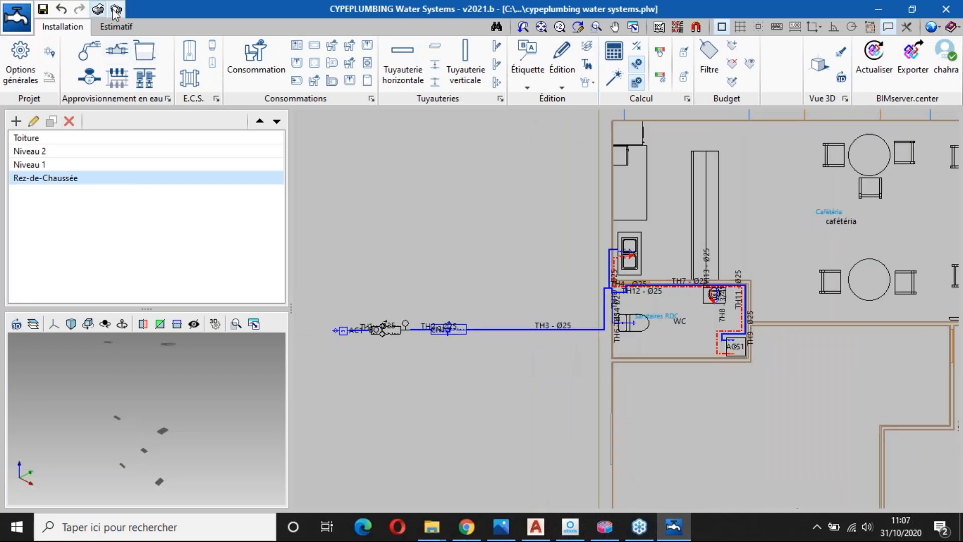
left_click(116, 10)
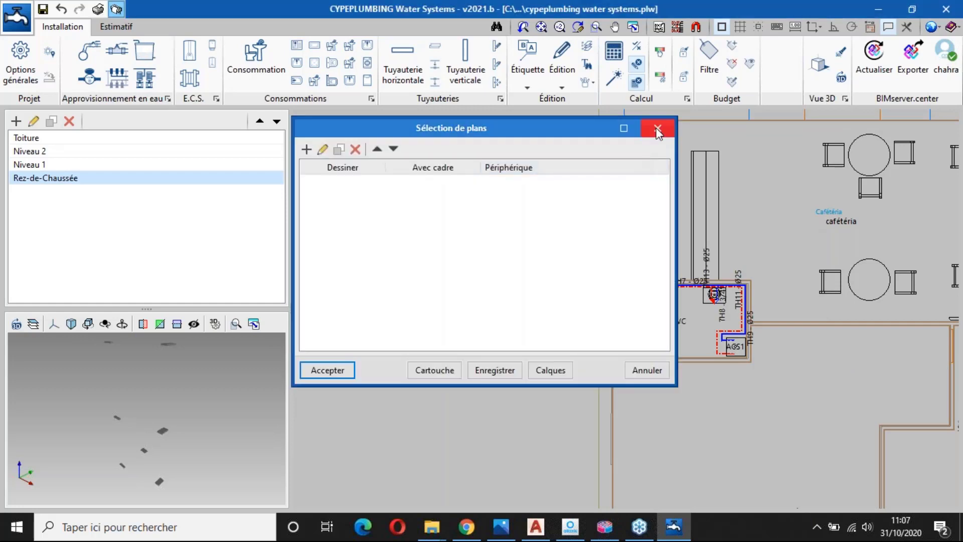
left_click(657, 131)
scroll(678, 300, "up", 3)
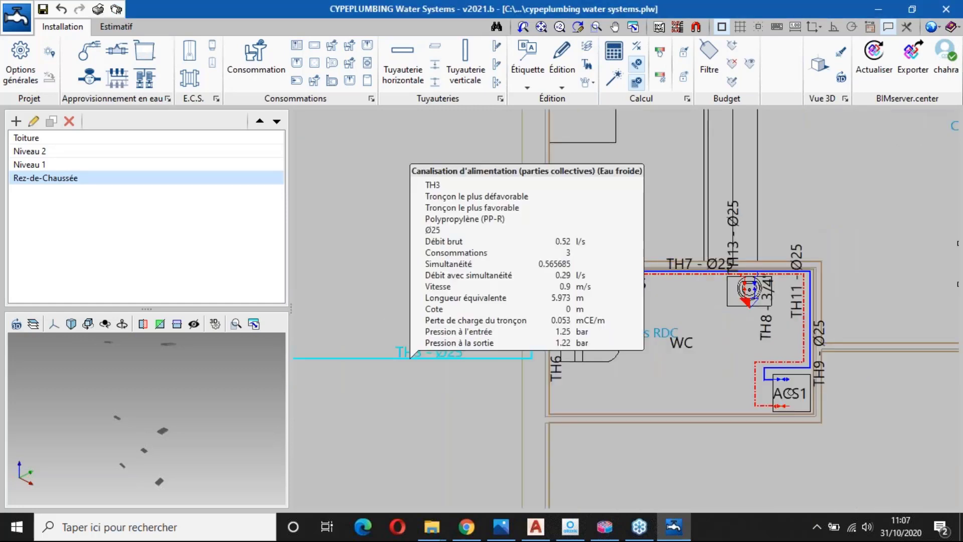
scroll(412, 355, "up", 3)
middle_click_drag(640, 362, 465, 429)
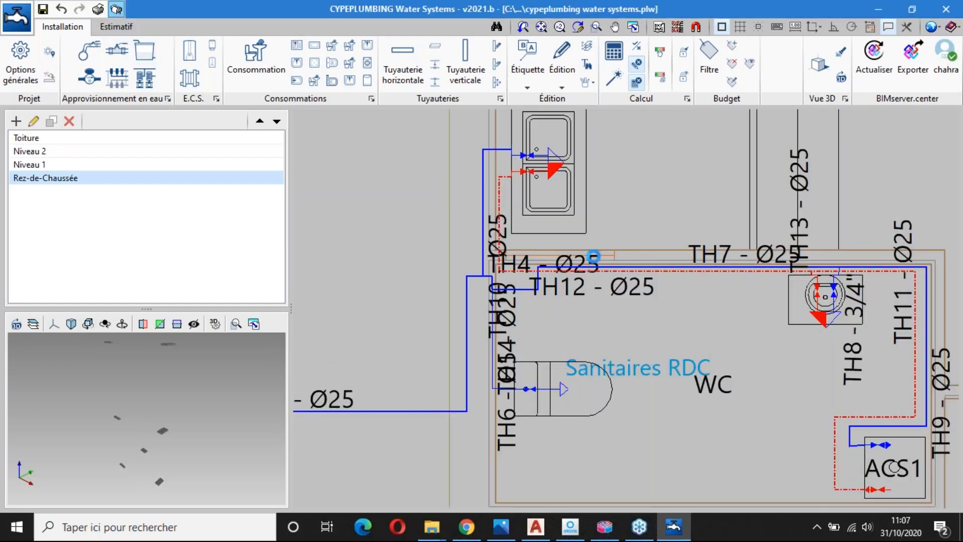
Step: Add a level plan of all floors at 1:100 with the building's 3D view shown, and compose the sheets with all drawings in detail
left_click(305, 151)
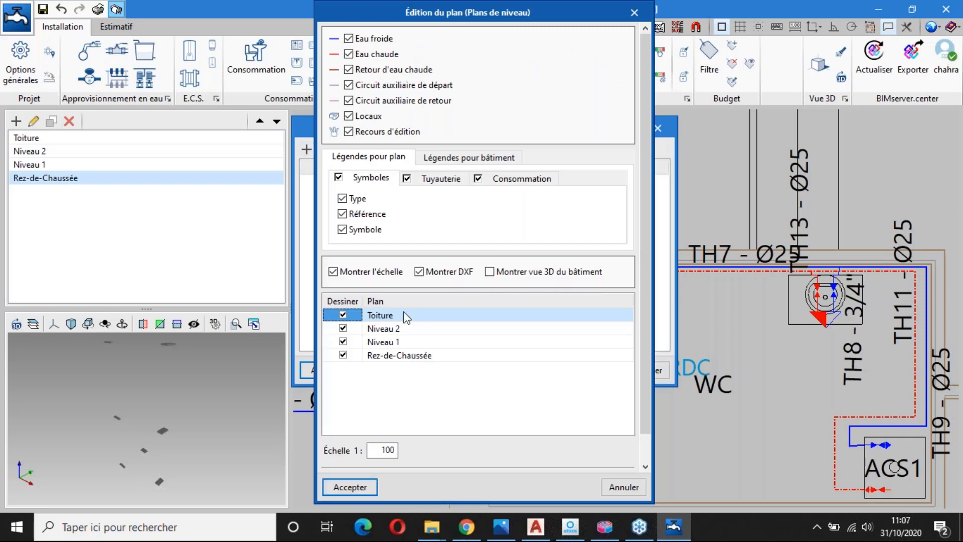
left_click(441, 157)
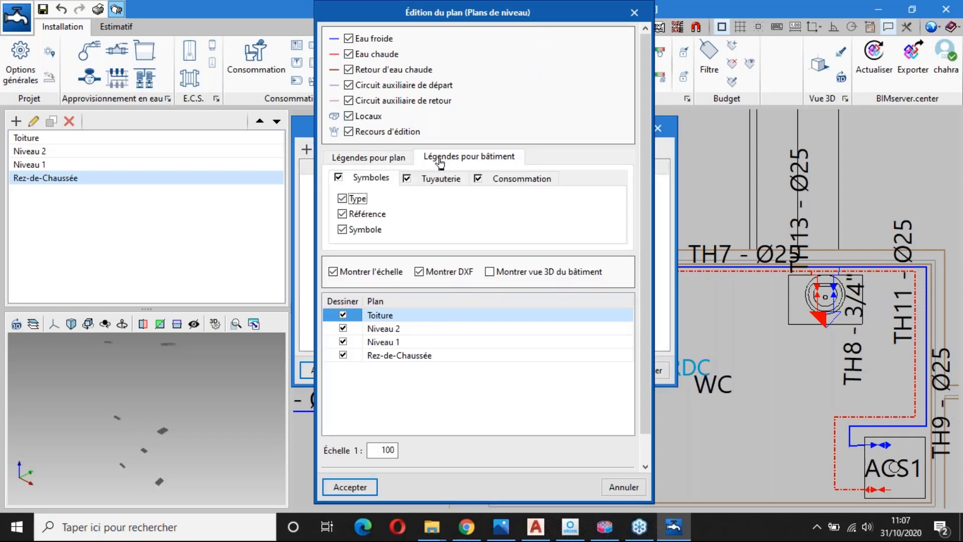
left_click(489, 271)
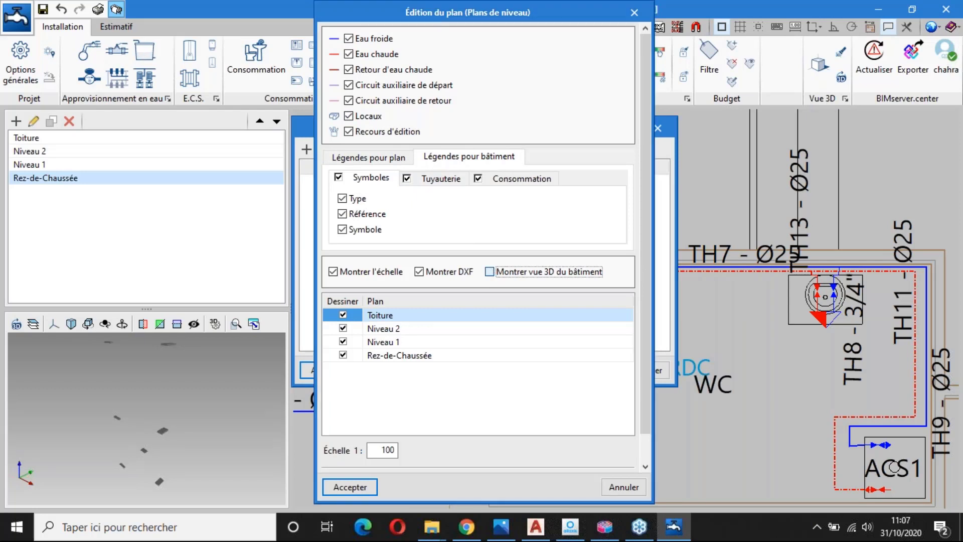
left_click(425, 306)
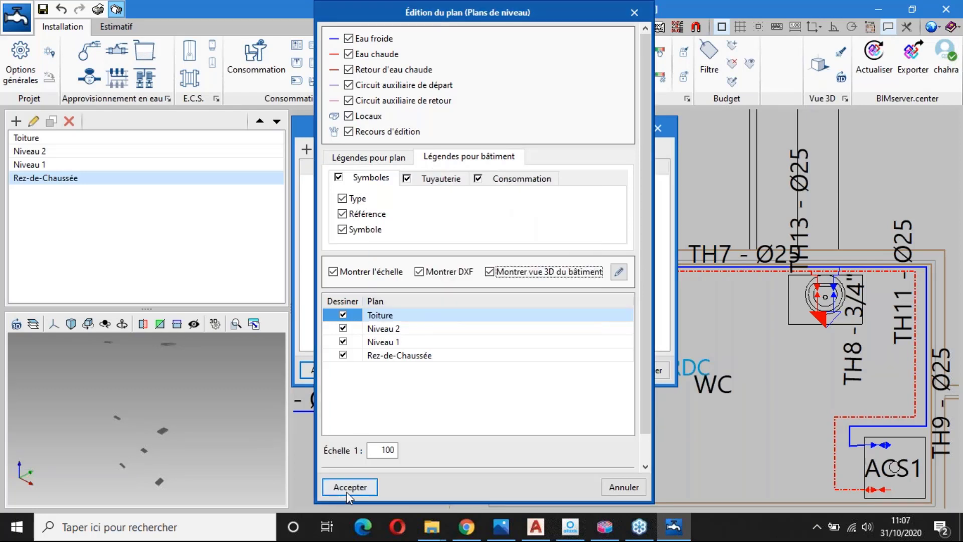
left_click(350, 487)
left_click(339, 375)
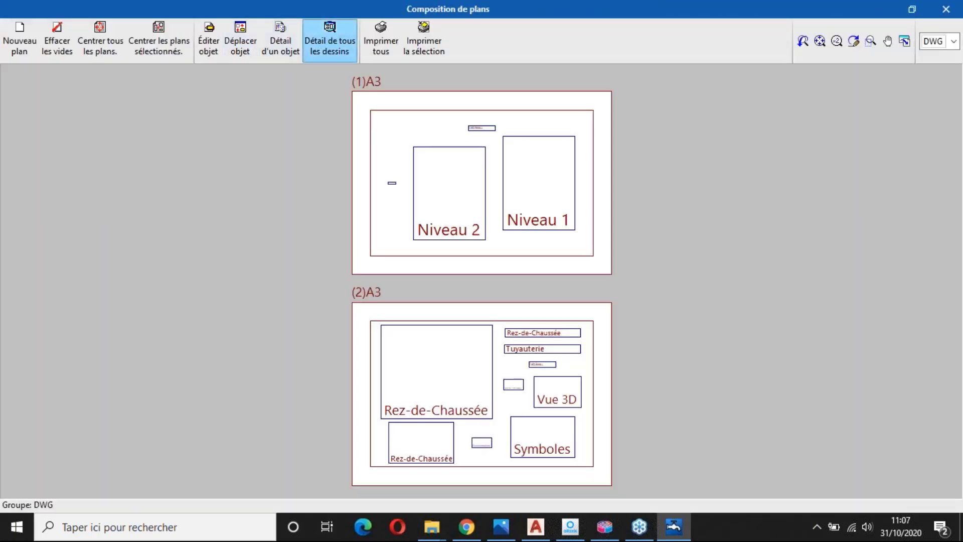
left_click(329, 38)
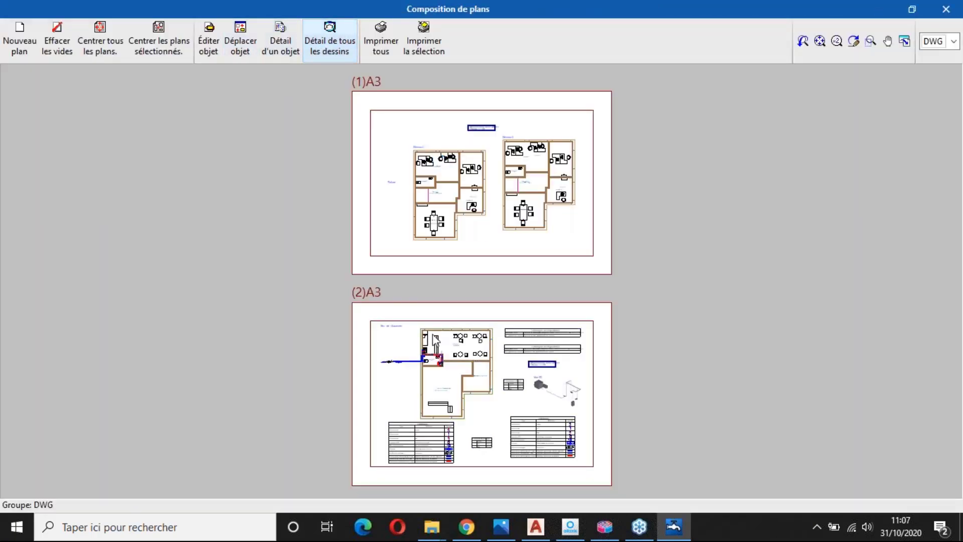
Step: Examine the Rez-de-Chaussée network plan, the 3D view and the consumption table on the second A3 sheet
scroll(436, 343, "up", 1)
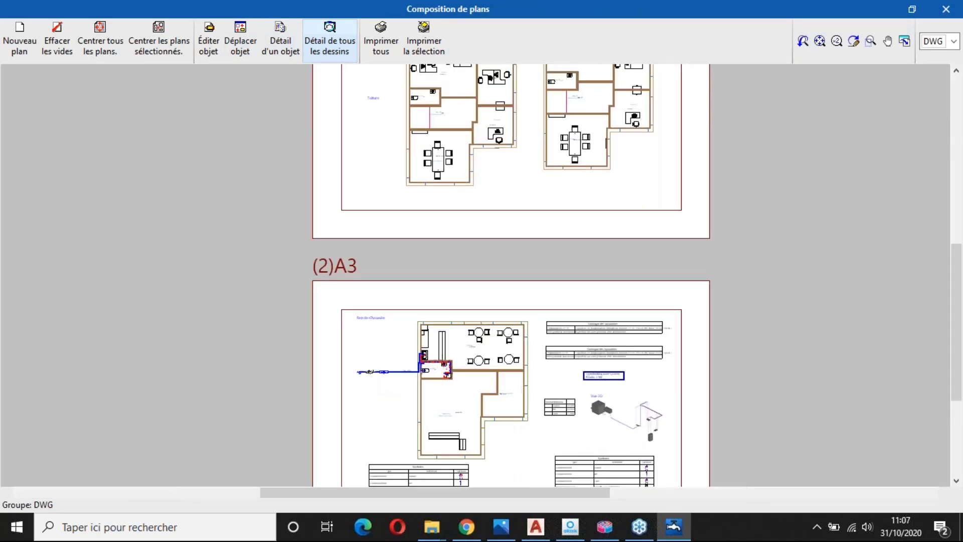
scroll(370, 371, "up", 4)
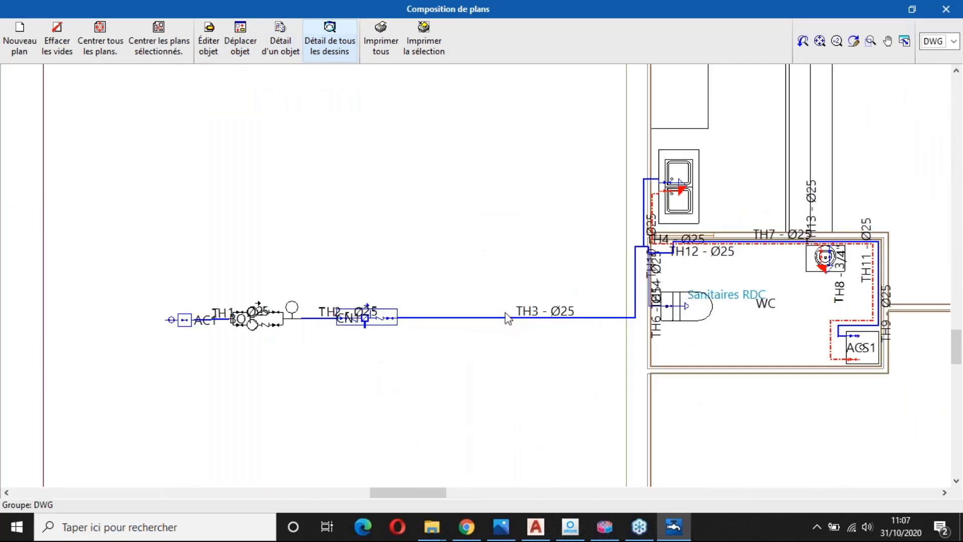
scroll(505, 313, "up", 2)
mouse_move(758, 273)
middle_mouse_down()
mouse_move(553, 320)
mouse_move(381, 340)
middle_mouse_up()
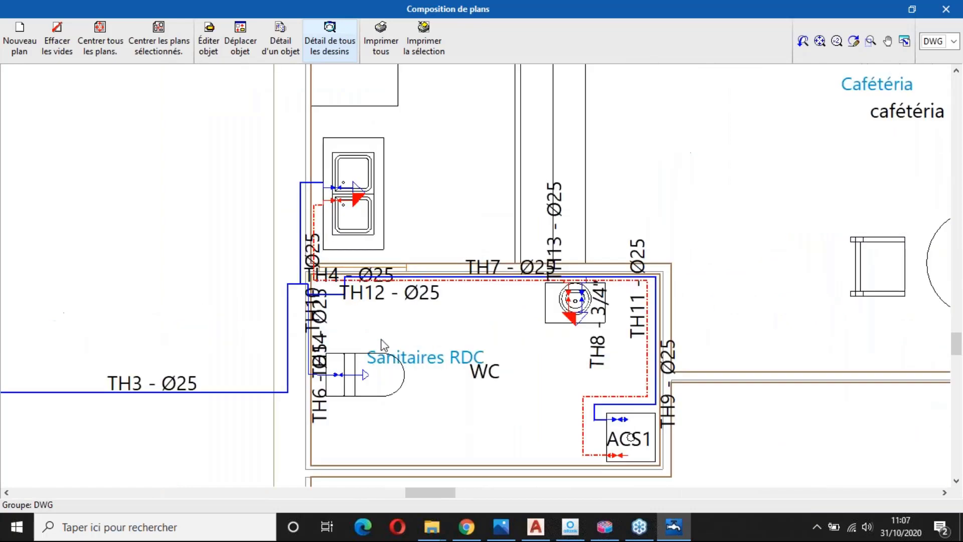
scroll(384, 346, "down", 4)
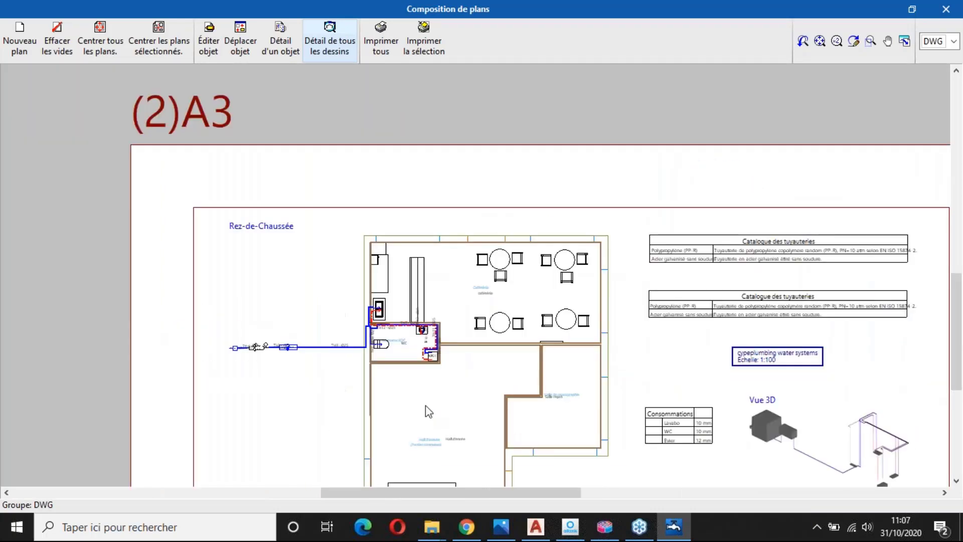
middle_click_drag(794, 459, 563, 349)
scroll(563, 348, "up", 1)
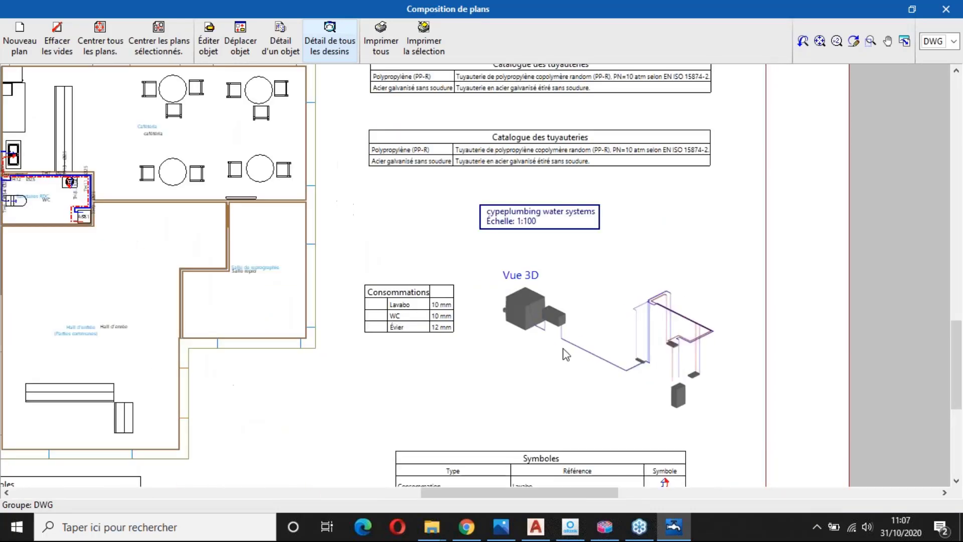
scroll(592, 367, "up", 3)
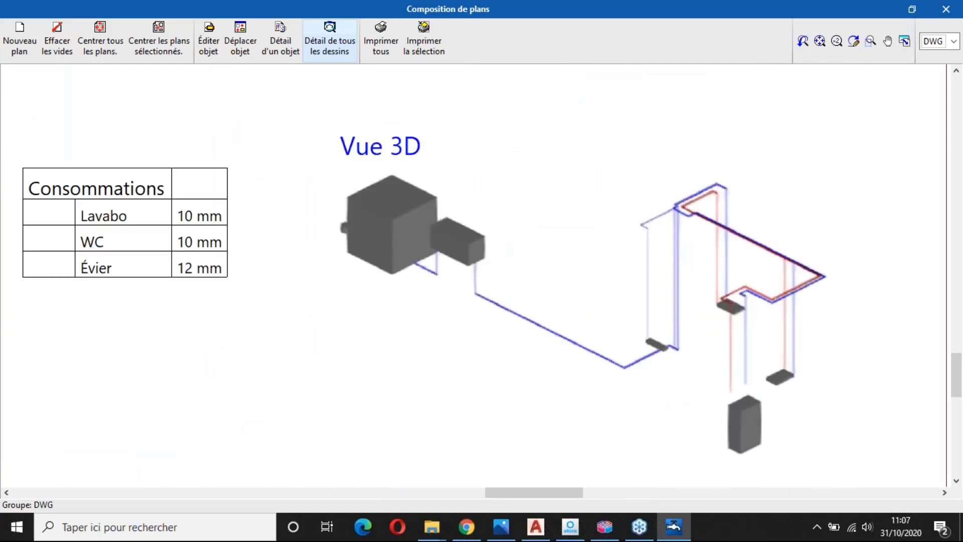
scroll(934, 358, "down", 2)
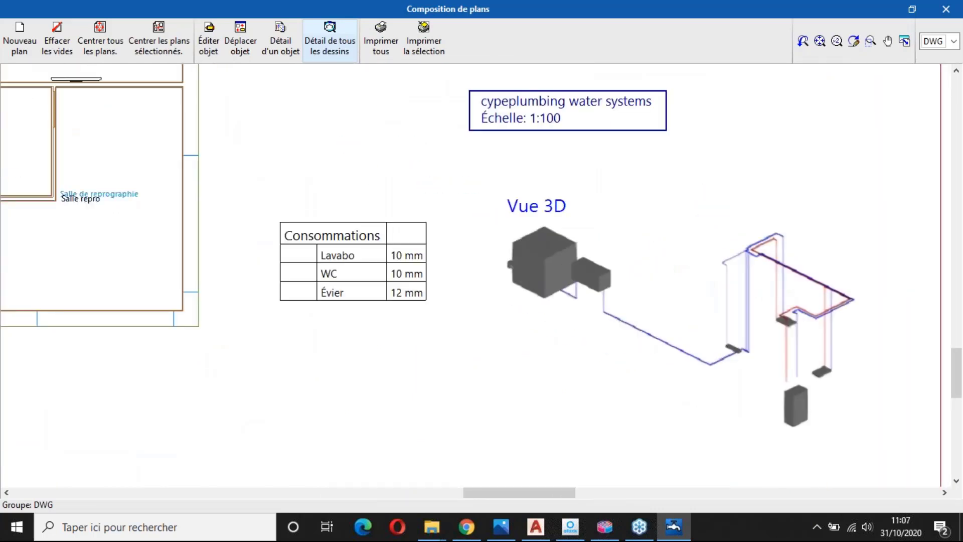
scroll(384, 252, "down", 2)
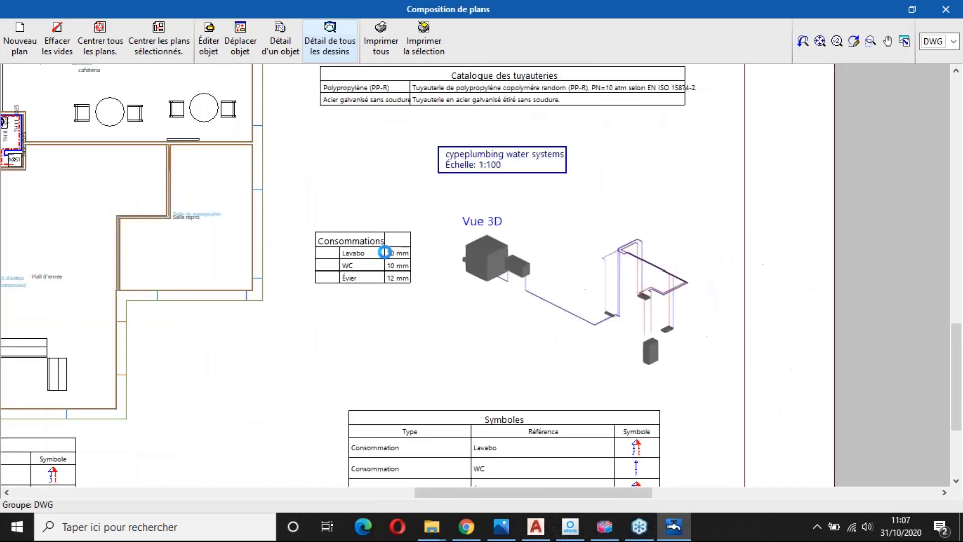
Step: Examine the "Symboles" legends and "Consommations" table on the second A3 sheet, and view the options for printing or saving the current view
scroll(384, 252, "down", 4)
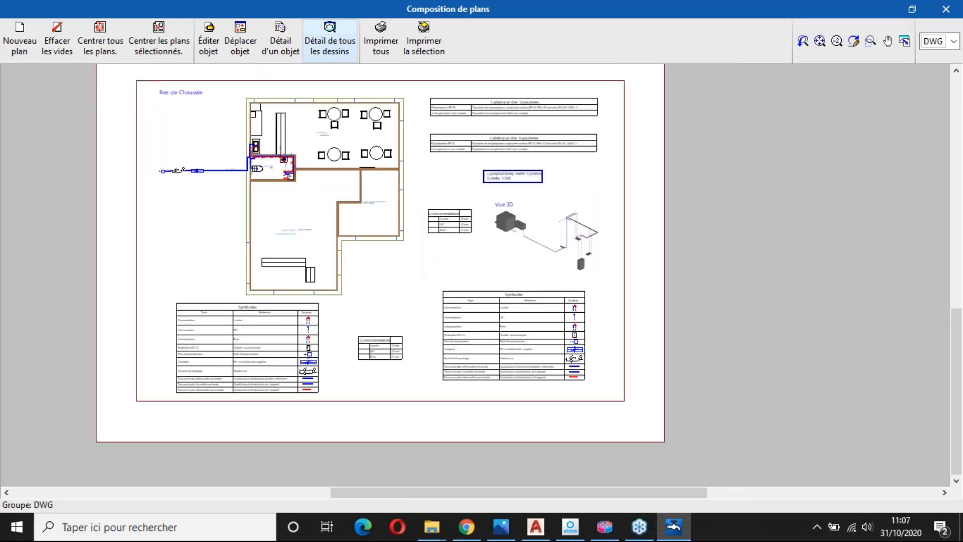
scroll(574, 371, "up", 6)
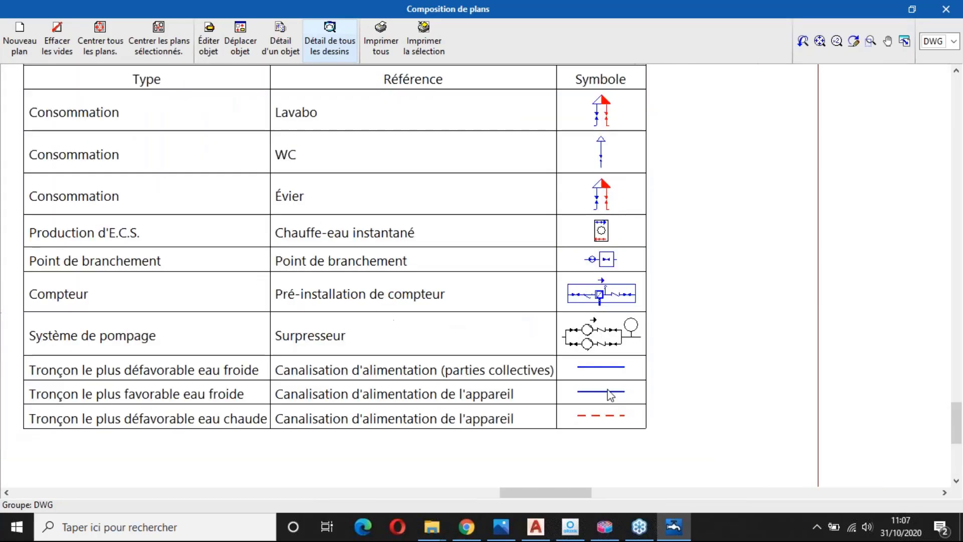
scroll(607, 390, "down", 1)
scroll(610, 396, "down", 2)
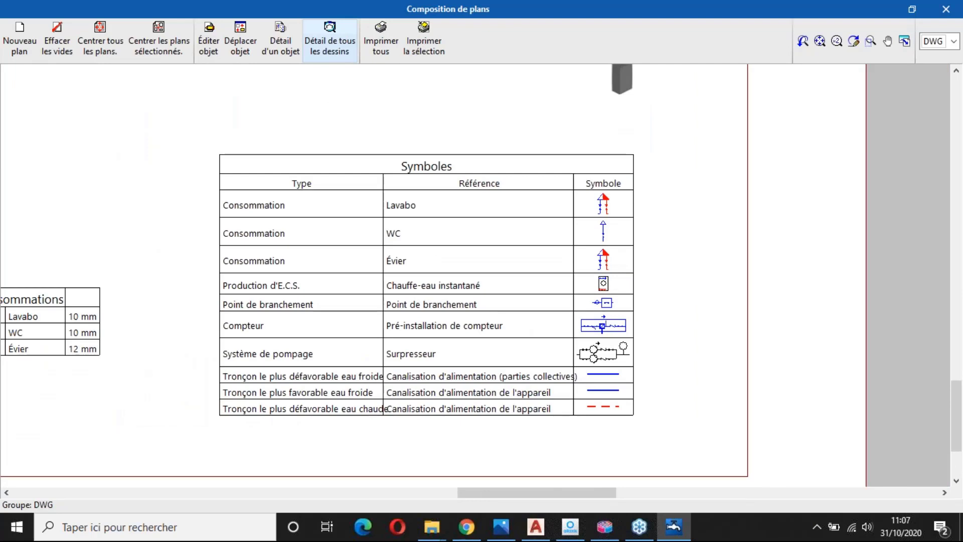
scroll(616, 390, "down", 5)
scroll(218, 409, "up", 6)
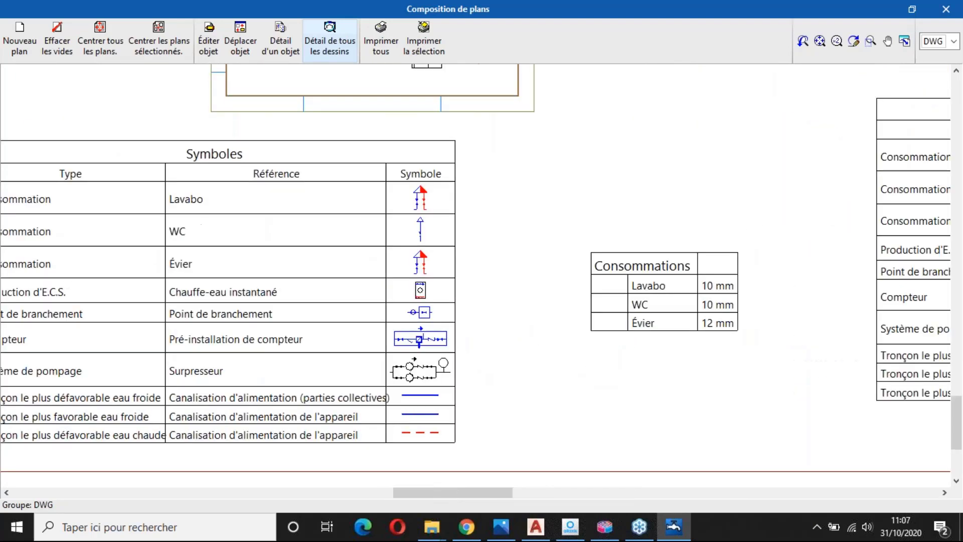
middle_click_drag(218, 411, 316, 413)
scroll(317, 414, "down", 7)
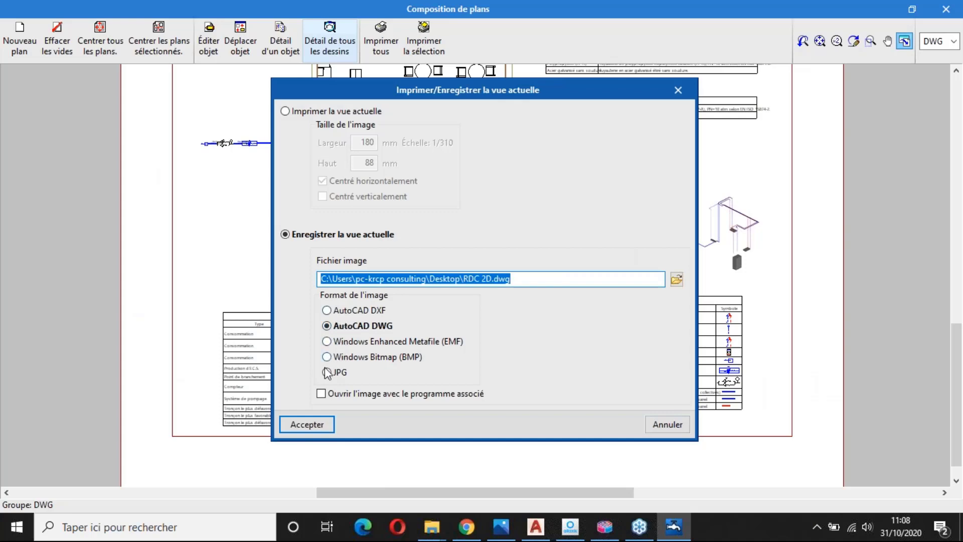
Step: Cancel saving the current view and close the plan composition and the plan selection
left_click(688, 90)
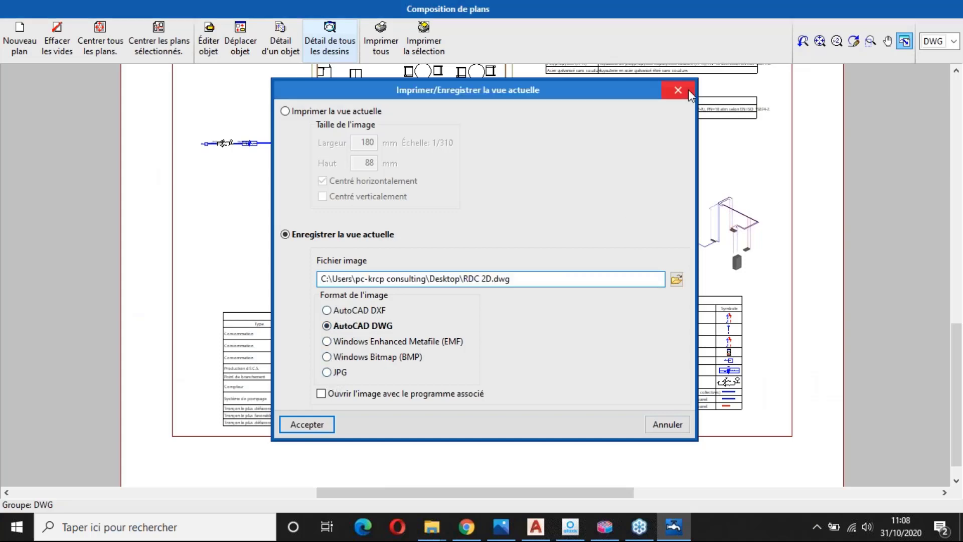
left_click(947, 9)
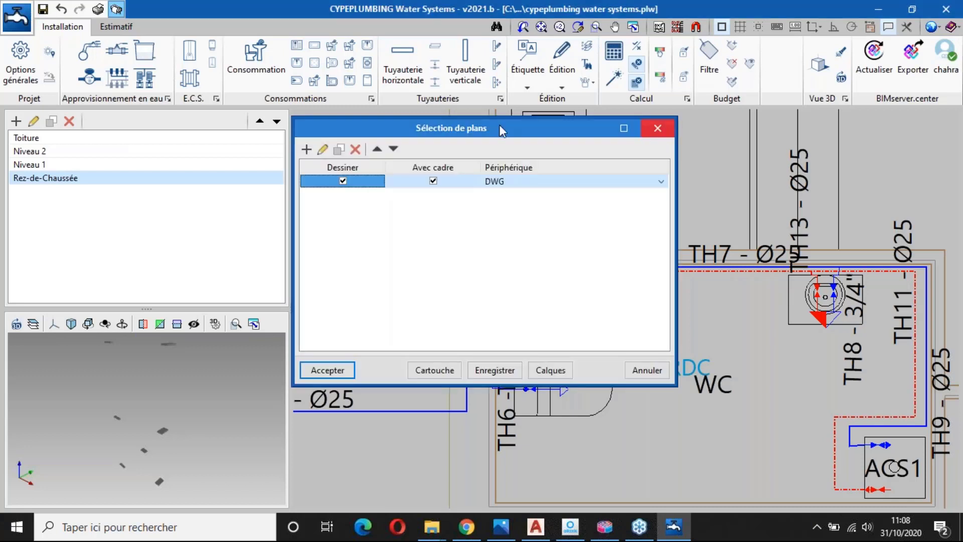
left_click(661, 128)
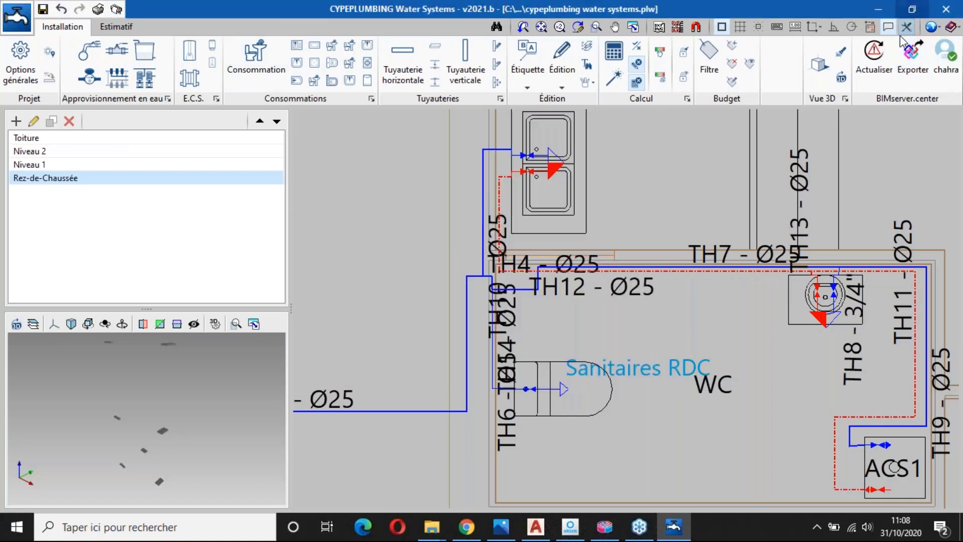
Step: Export the installation to BIMserver.center as the IFC file "Projet de l'installation d'approvisionnement en eau", including the FIEBDC-3 budget
left_click(913, 73)
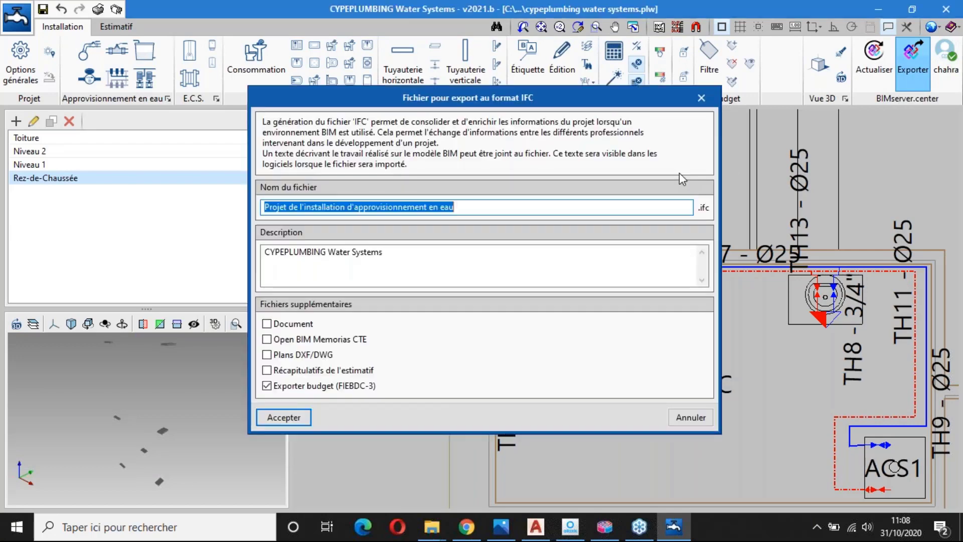
left_click(291, 416)
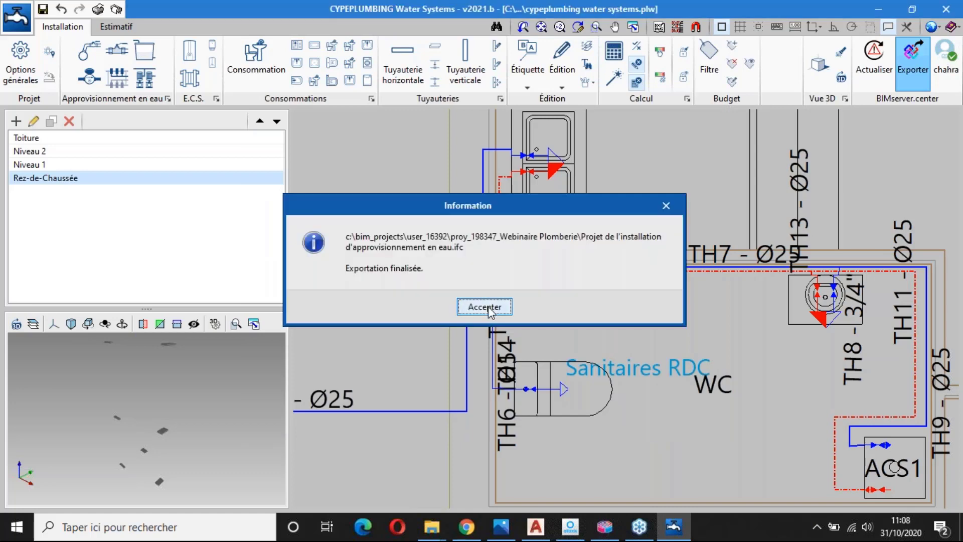
left_click(486, 307)
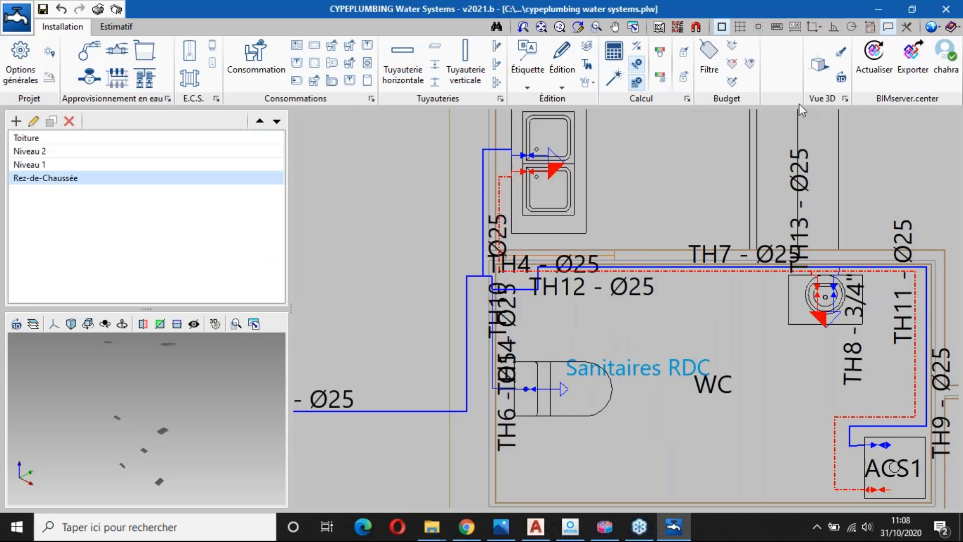
Step: Minimize the water systems project and switch to the CYPE 2021 program launcher
left_click(876, 8)
left_click(816, 527)
left_click(774, 470)
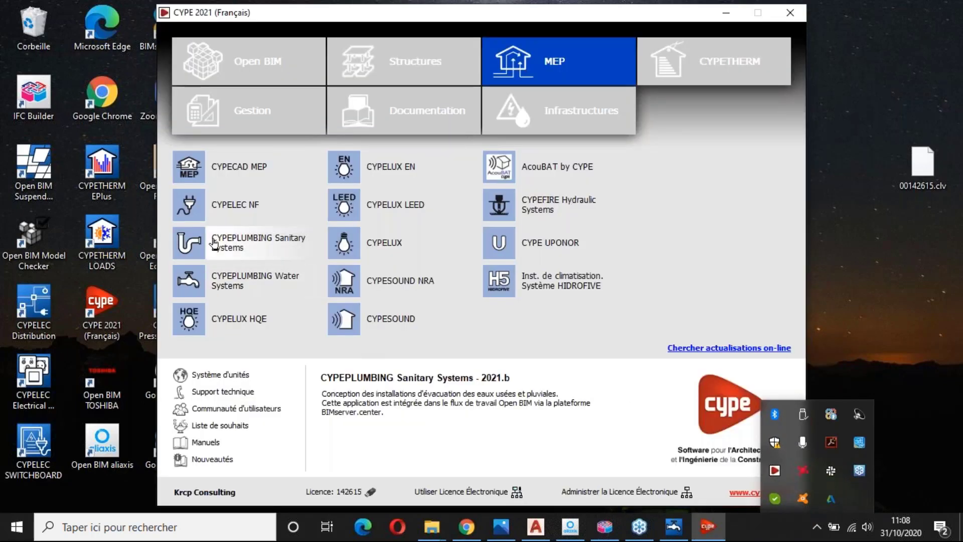
Step: Launch CYPEPLUMBING Sanitary Systems and open the project "cypeplumbing sanitary systems" from the desktop folder "Projet webinaire plomberie"
left_click(214, 244)
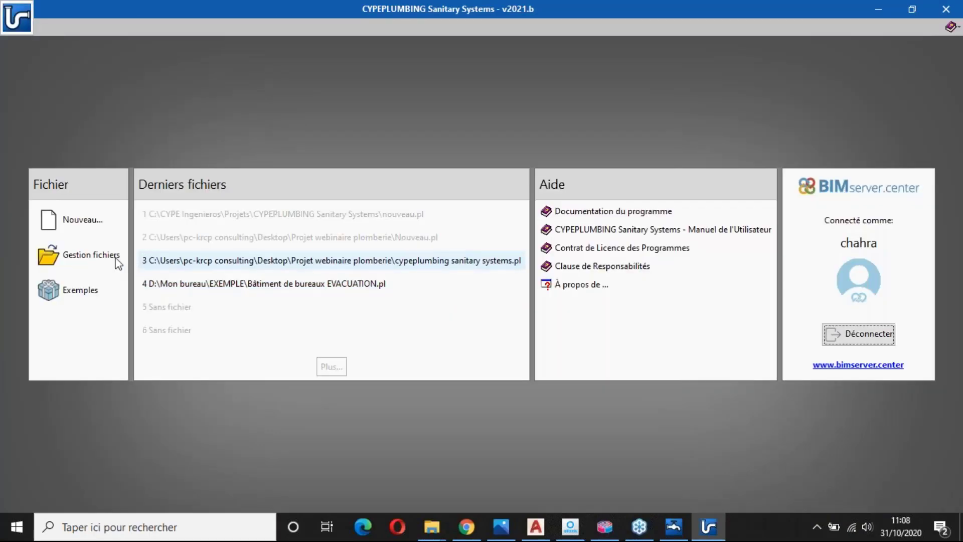
left_click(119, 257)
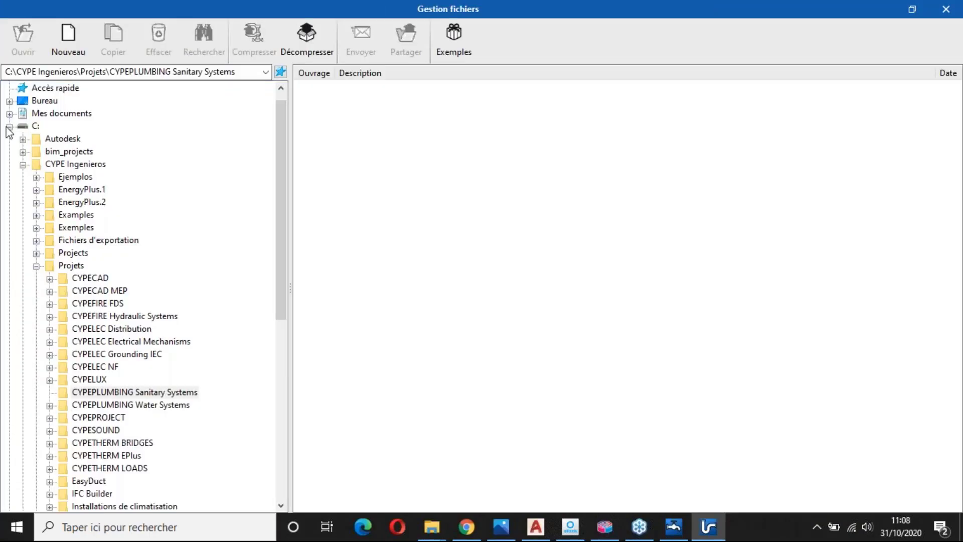
left_click(9, 125)
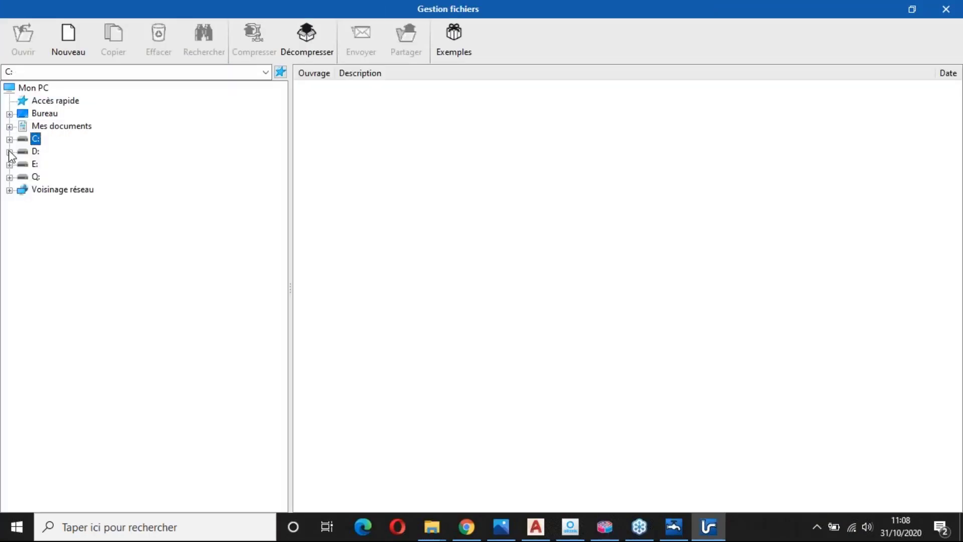
left_click(9, 114)
left_click(90, 126)
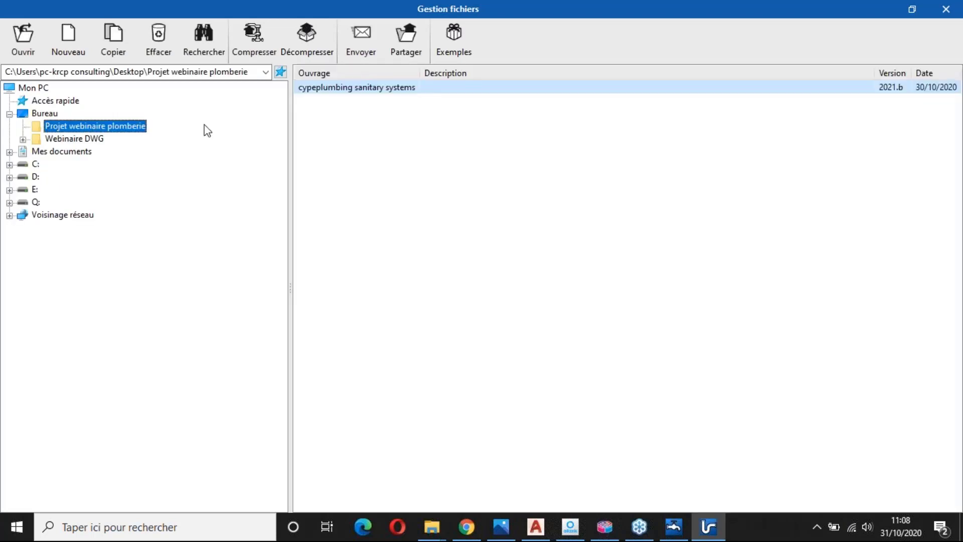
left_click(330, 89)
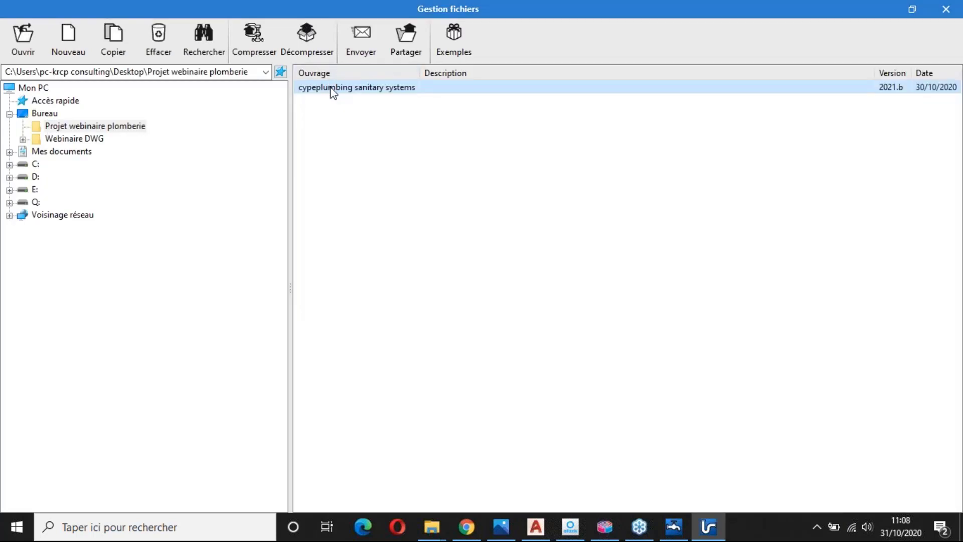
double_click(330, 88)
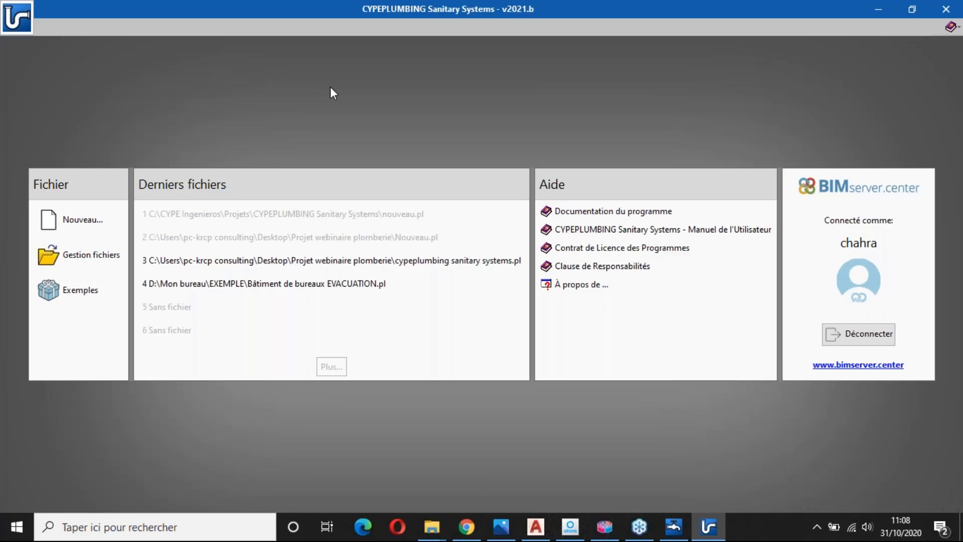
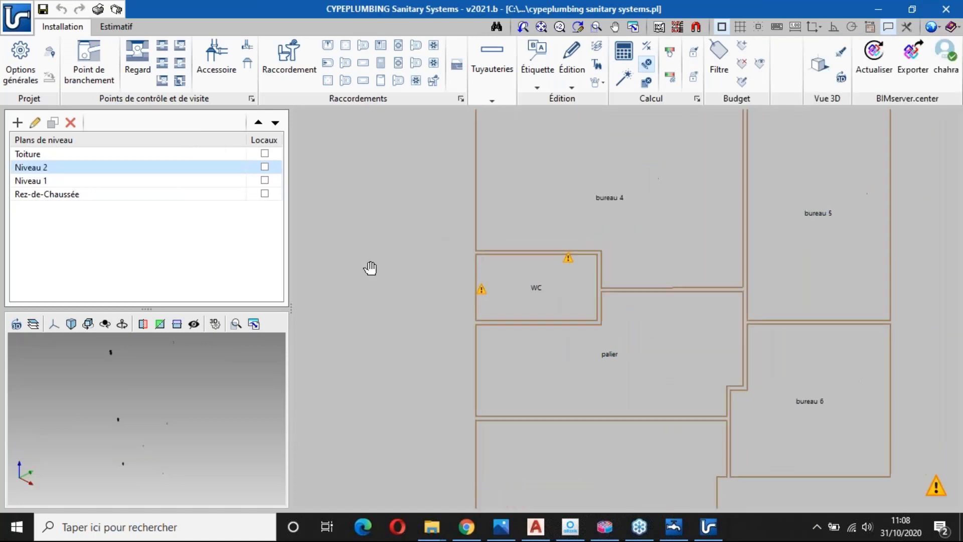
Step: Display the Rez-de-Chaussée plan and examine the discharge points of the cafeteria sink, toilet and washbasin
left_click(191, 195)
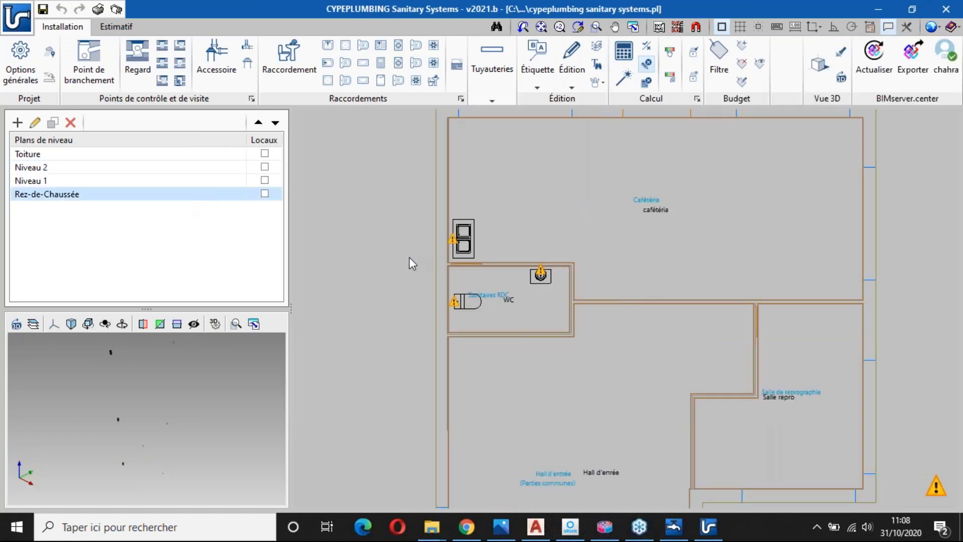
middle_click_drag(409, 256, 366, 216)
scroll(387, 288, "up", 1)
scroll(366, 216, "up", 1)
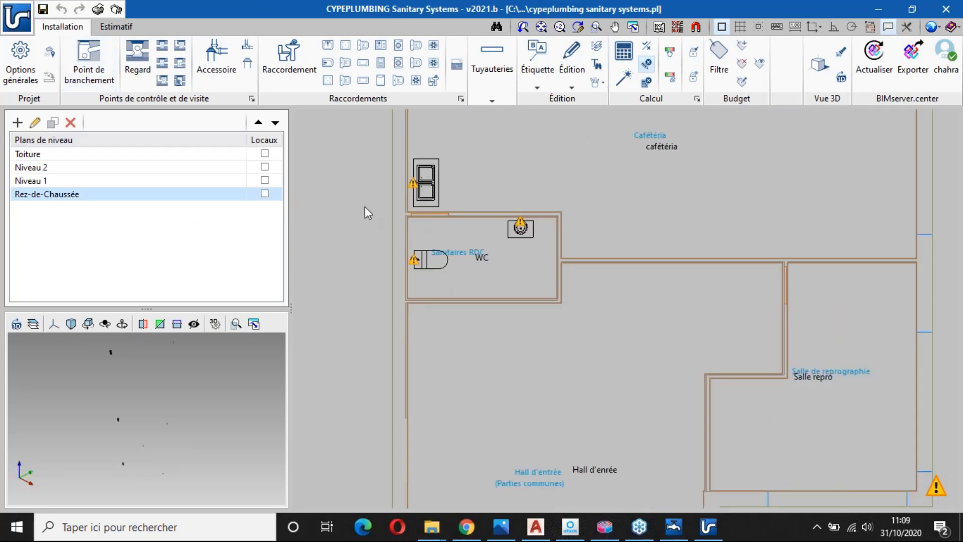
middle_click_drag(363, 207, 352, 258)
scroll(365, 218, "up", 2)
scroll(359, 263, "up", 1)
scroll(364, 256, "down", 1)
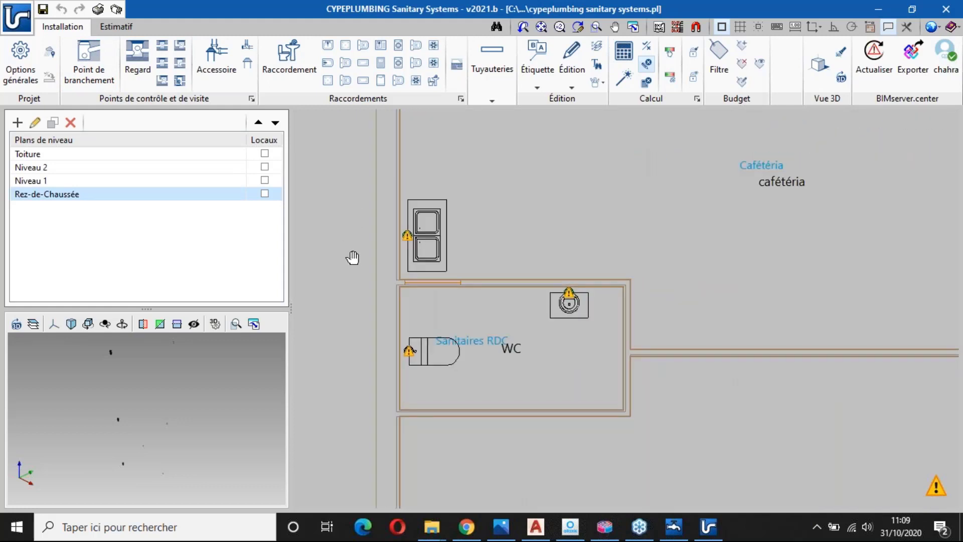
scroll(354, 261, "down", 4)
Step: View the Niveau 1, Niveau 2 and Toiture plans and return to the Rez-de-Chaussée plan
left_click(221, 181)
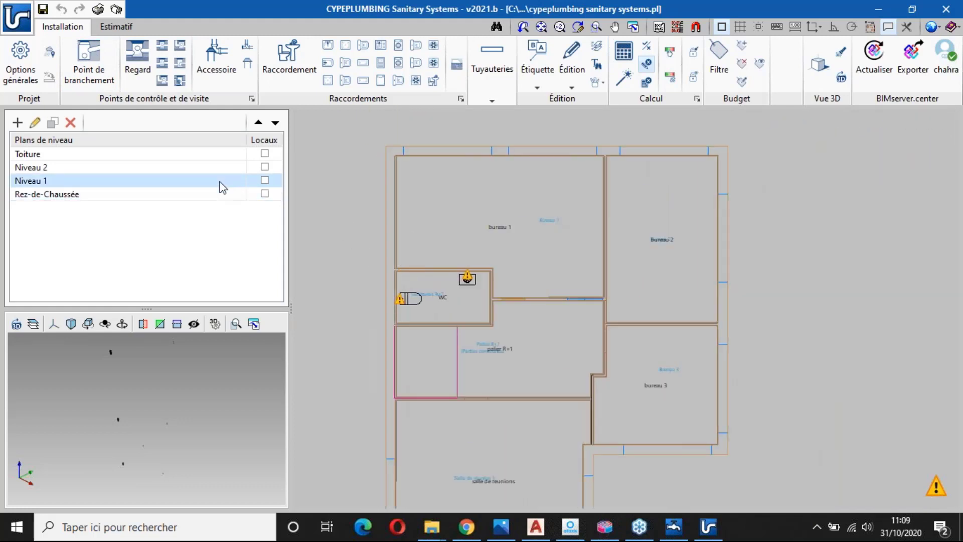
left_click(217, 170)
left_click(217, 156)
left_click(222, 194)
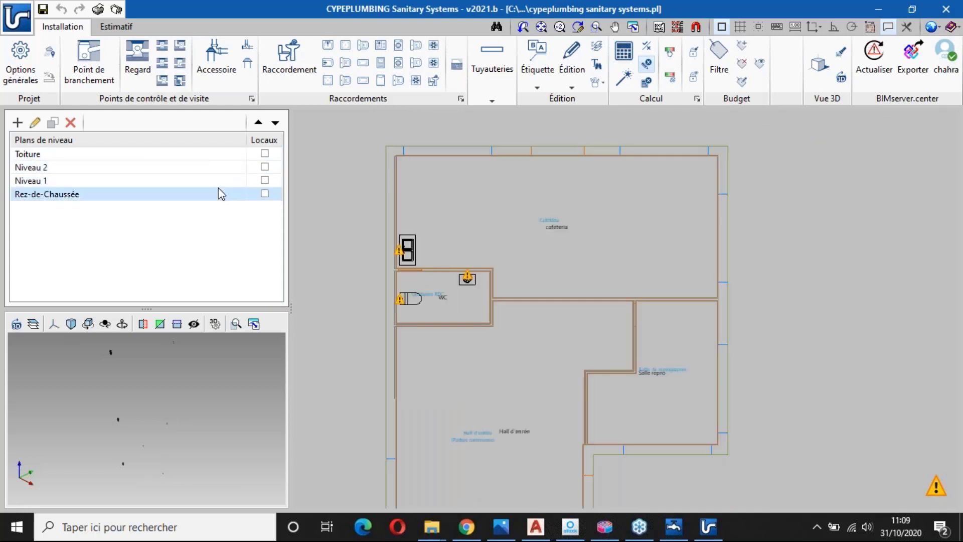
middle_click_drag(672, 299, 724, 300)
Step: Look through the general options and their configuration imports, and close them without loading a configuration
left_click(10, 68)
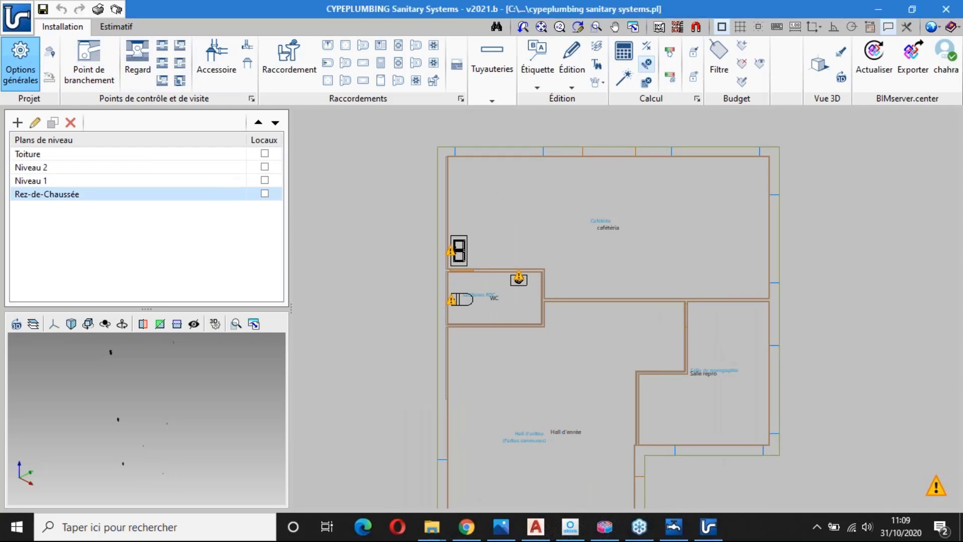
left_click(609, 118)
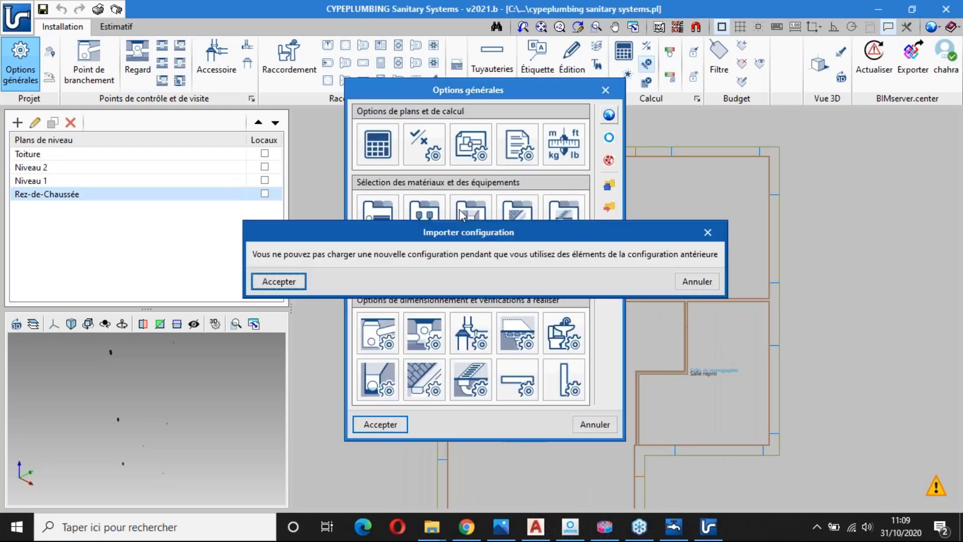
left_click(717, 236)
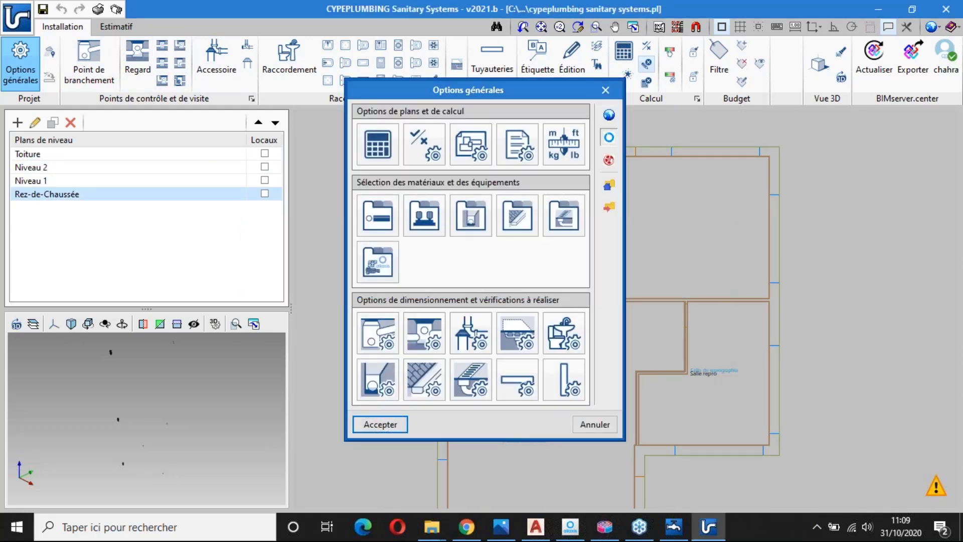
left_click(609, 138)
left_click(707, 234)
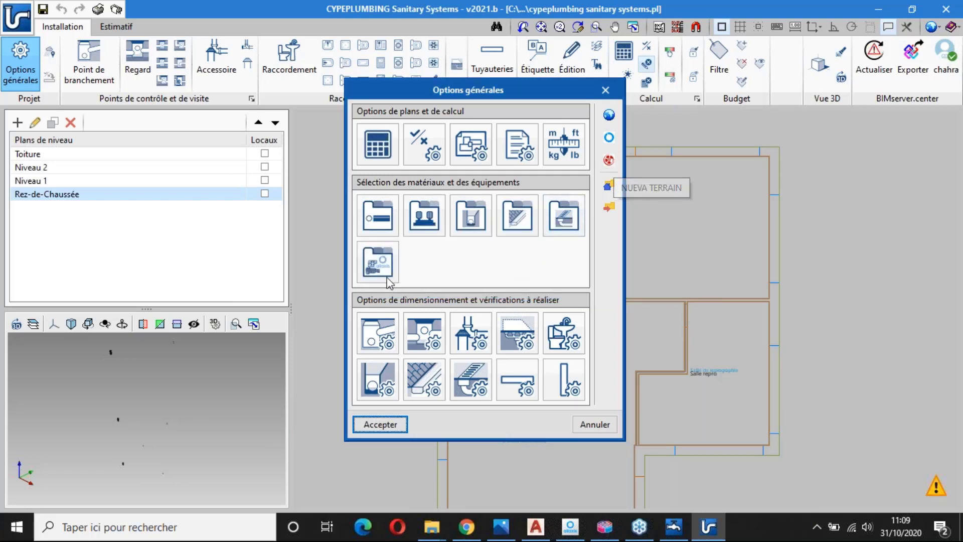
left_click(615, 89)
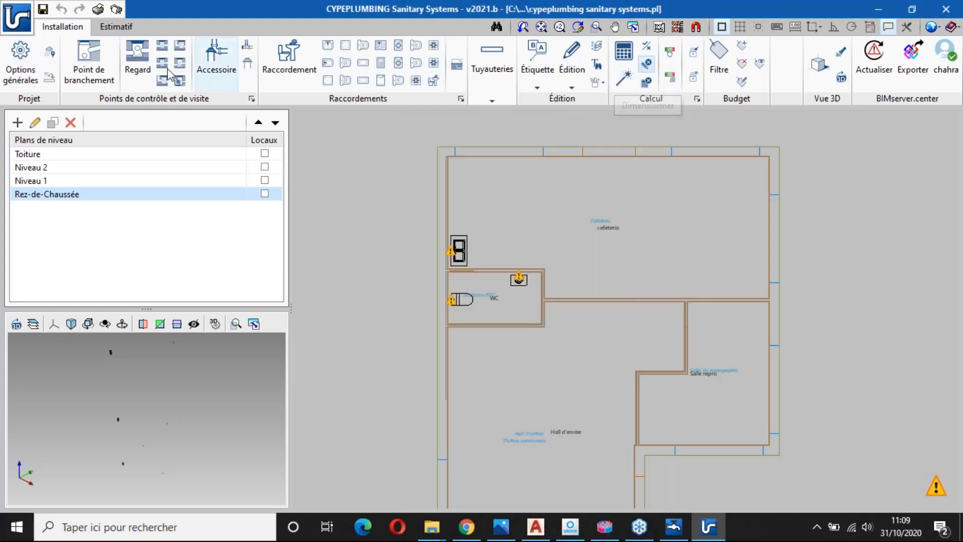
Step: Configure a vertical pipe for Eaux usées with branches > 45° and size it automatically to 70 mm nominal diameter
mouse_move(432, 257)
middle_mouse_down()
mouse_move(437, 237)
mouse_move(406, 240)
mouse_move(424, 244)
middle_mouse_up()
scroll(440, 281, "up", 3)
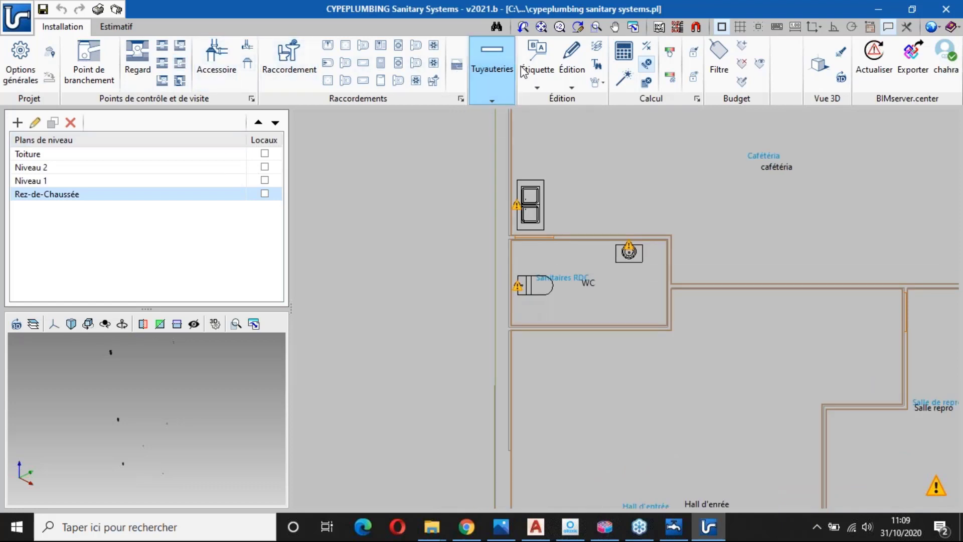
left_click(491, 99)
left_click(605, 139)
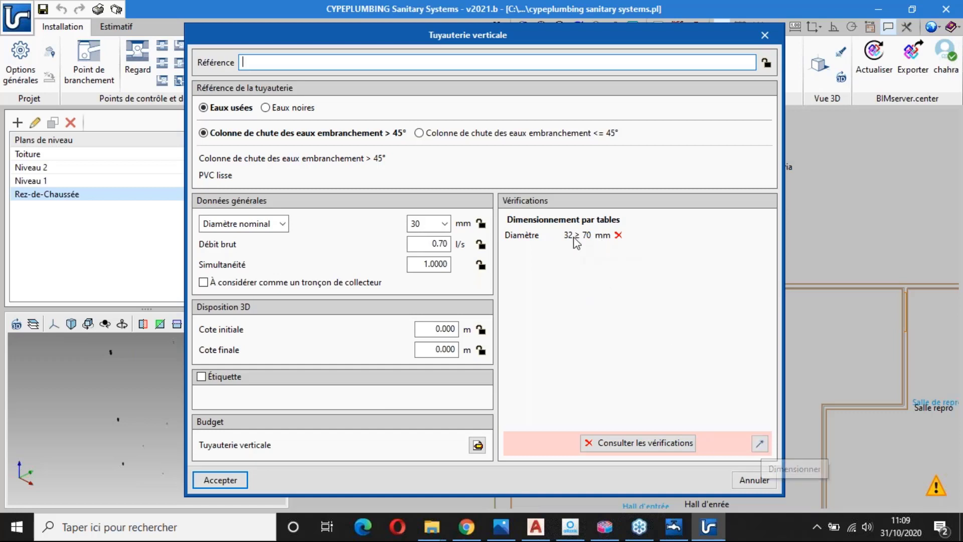
left_click(760, 444)
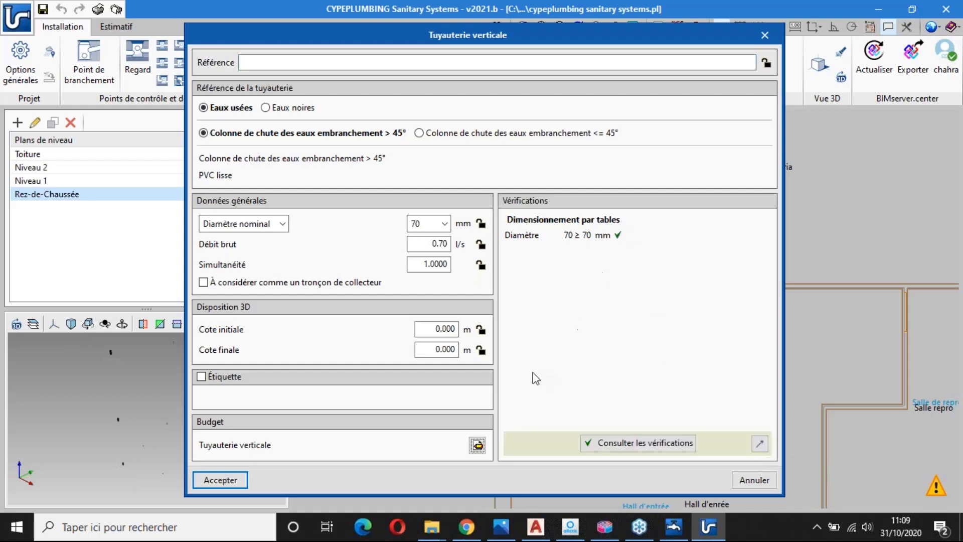
left_click(223, 480)
Step: Place the Ø70 vertical pipe outside the wall between the cafeteria sink and the WC, running from Toiture to Rez-de-Chaussée
scroll(458, 308, "up", 2)
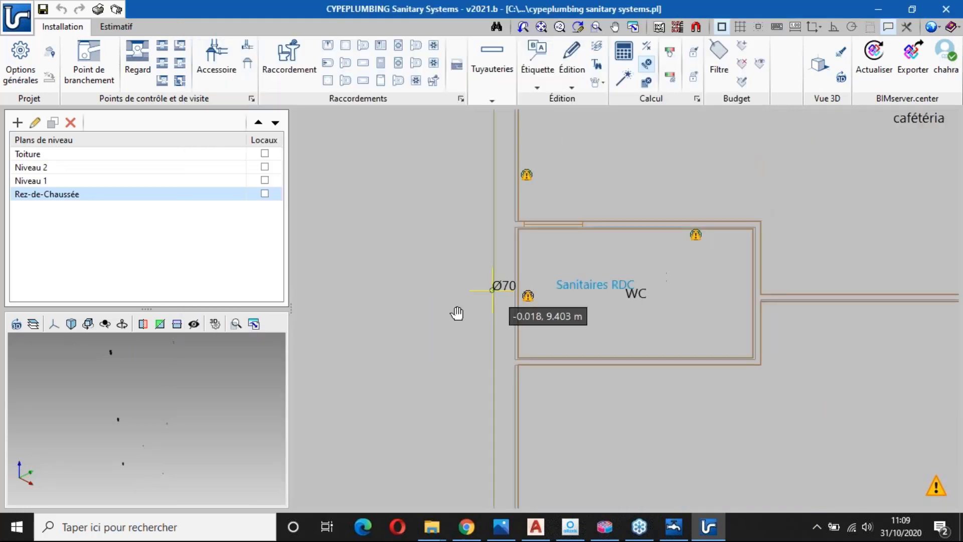
middle_click_drag(457, 313, 447, 322)
scroll(442, 324, "up", 1)
middle_click_drag(420, 216, 417, 302)
scroll(418, 302, "up", 1)
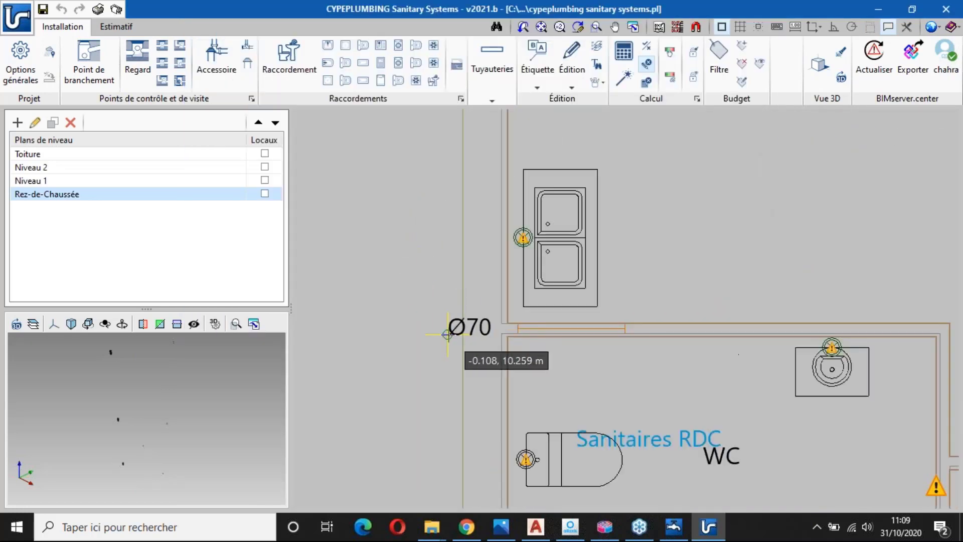
left_click(448, 335)
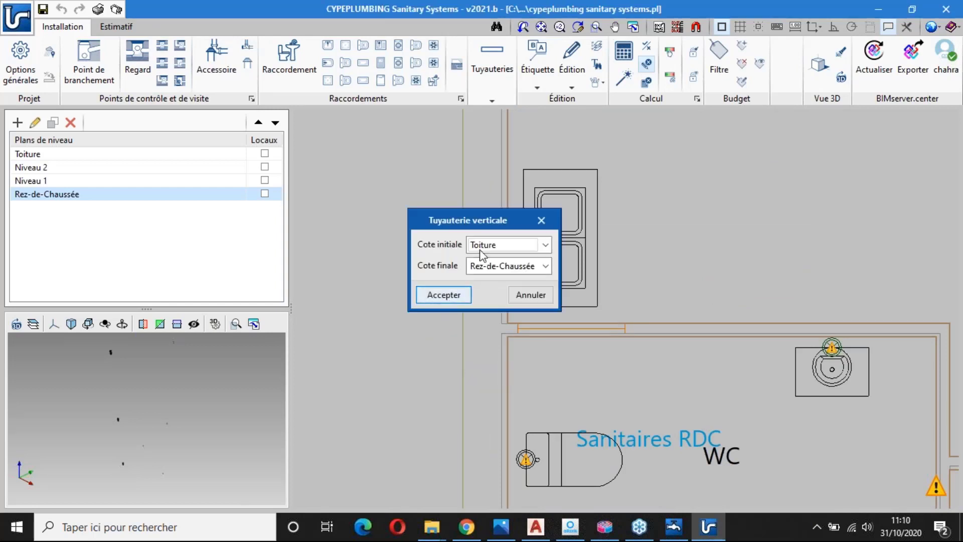
left_click(444, 295)
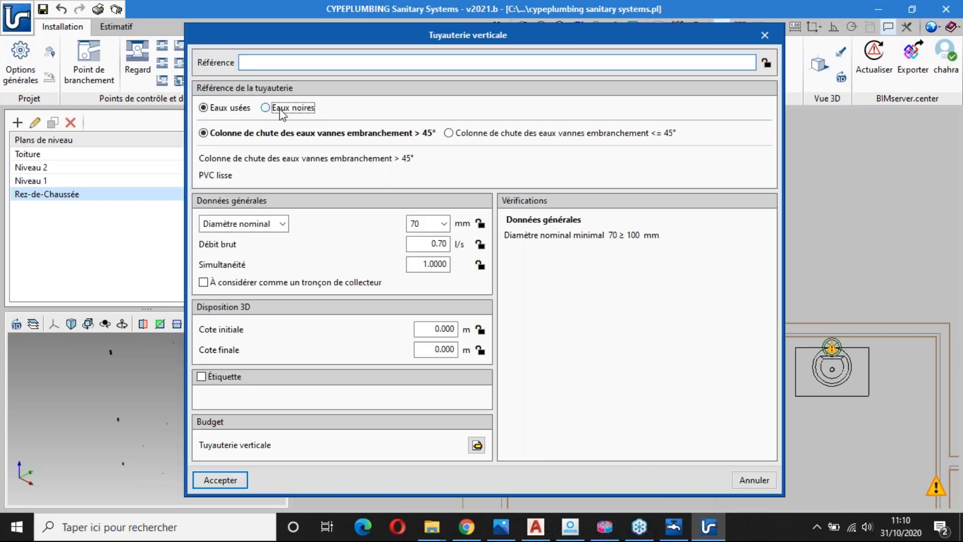
Step: Switch the vertical pipe type to Eaux noires and size it automatically to 100 mm nominal diameter
left_click(280, 107)
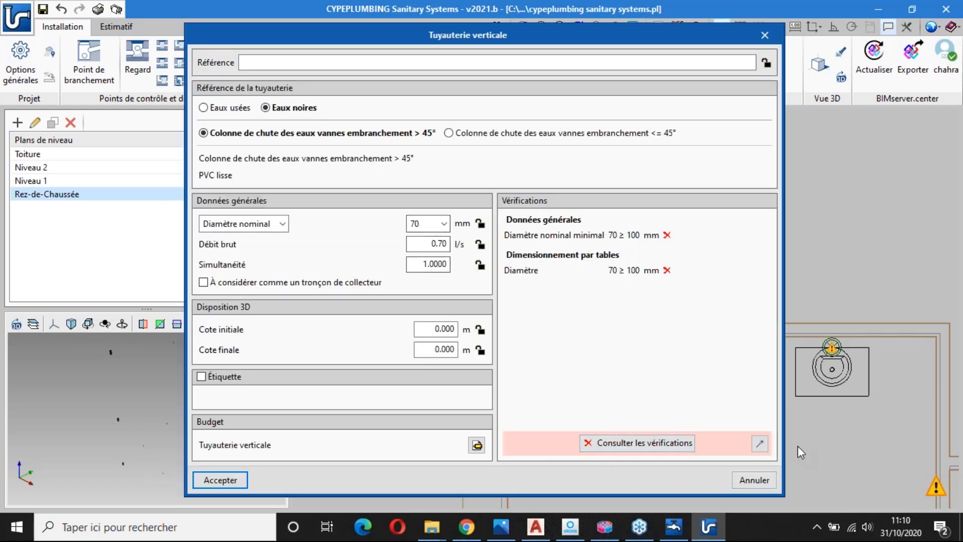
left_click(760, 443)
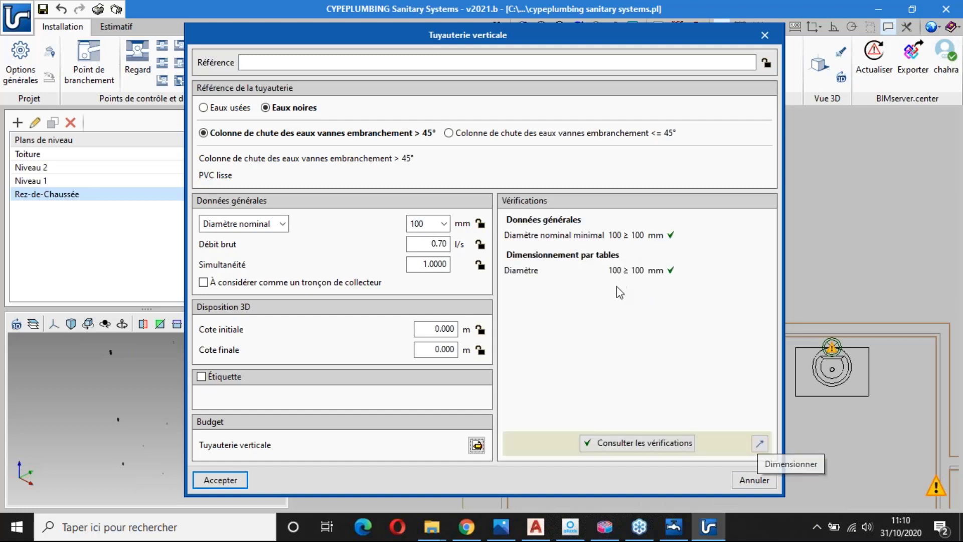
left_click(234, 480)
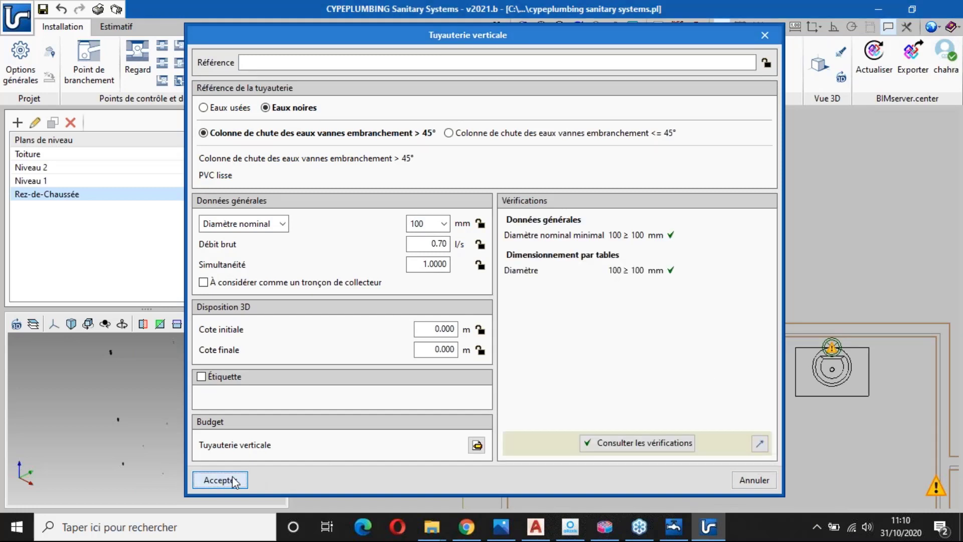
Step: Place the Ø100 vertical pipe outside the wall beside the toilet, from Toiture to Rez-de-Chaussée, and leave the command
middle_click_drag(448, 419, 453, 320)
scroll(451, 366, "up", 2)
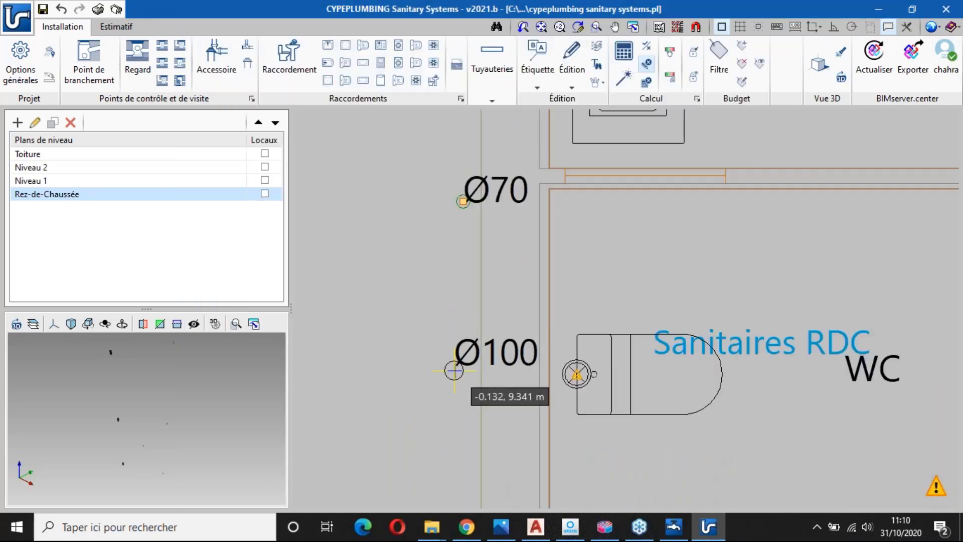
left_click(434, 369)
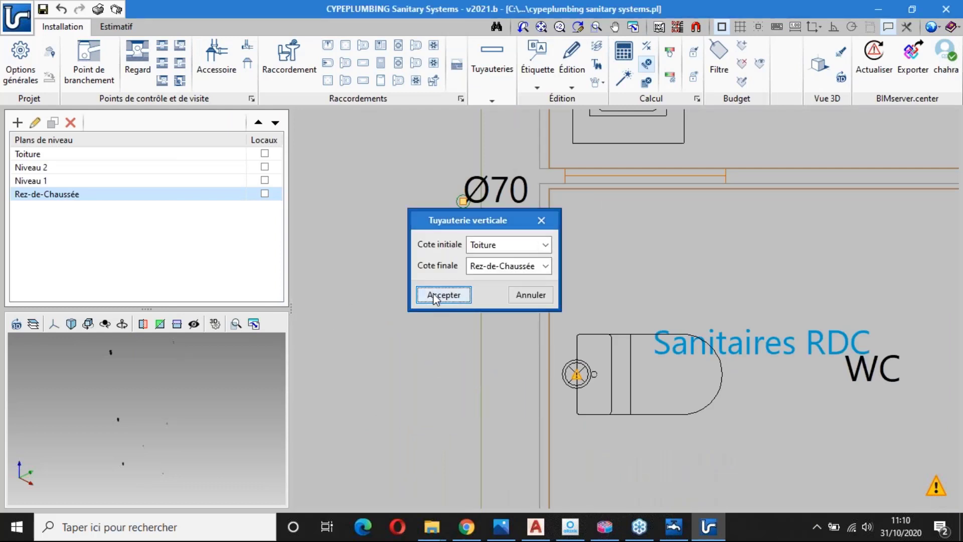
left_click(442, 295)
left_click(416, 282)
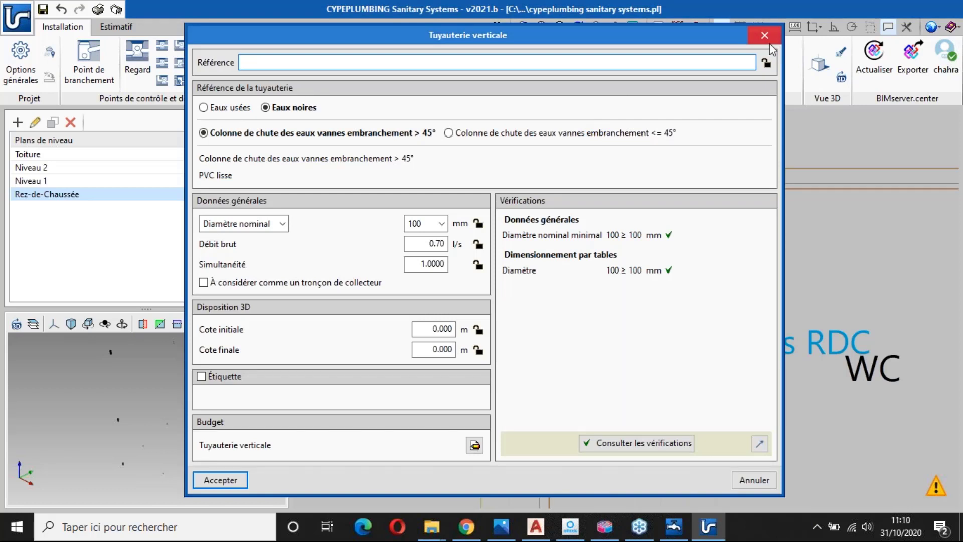
left_click(764, 34)
scroll(566, 337, "down", 3)
middle_click_drag(590, 317, 592, 304)
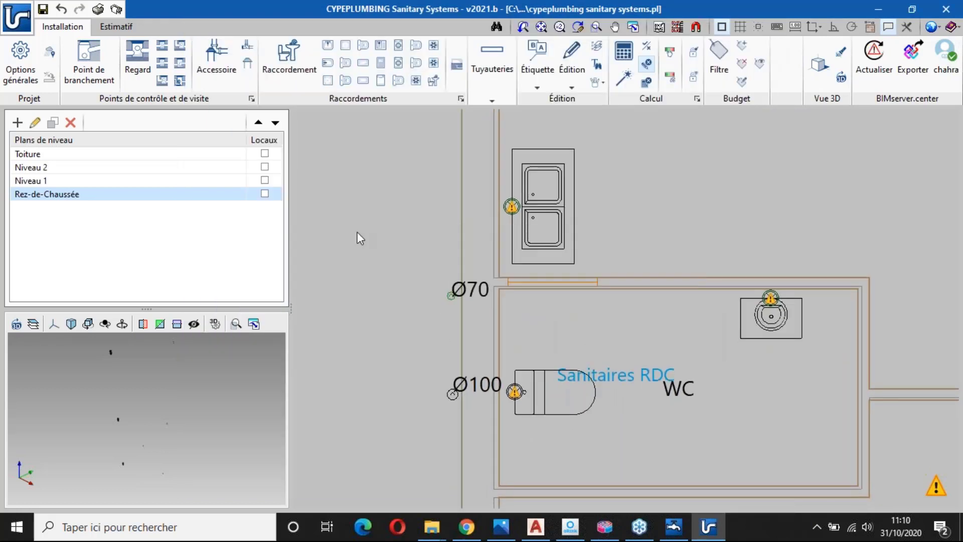
Step: Configure a horizontal Eaux usées pipe as Conduit de raccordement and size it automatically to 50 mm nominal diameter
left_click(492, 99)
left_click(486, 130)
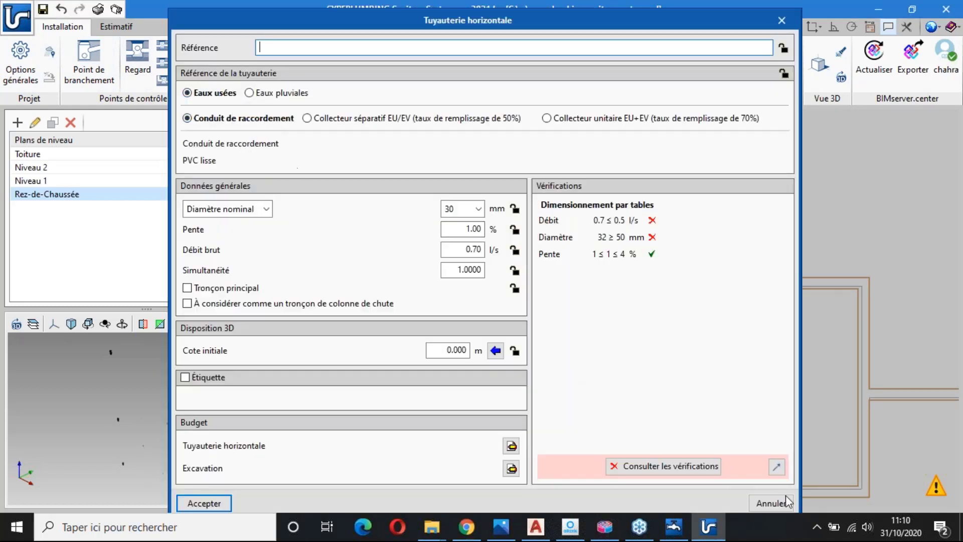
left_click(780, 466)
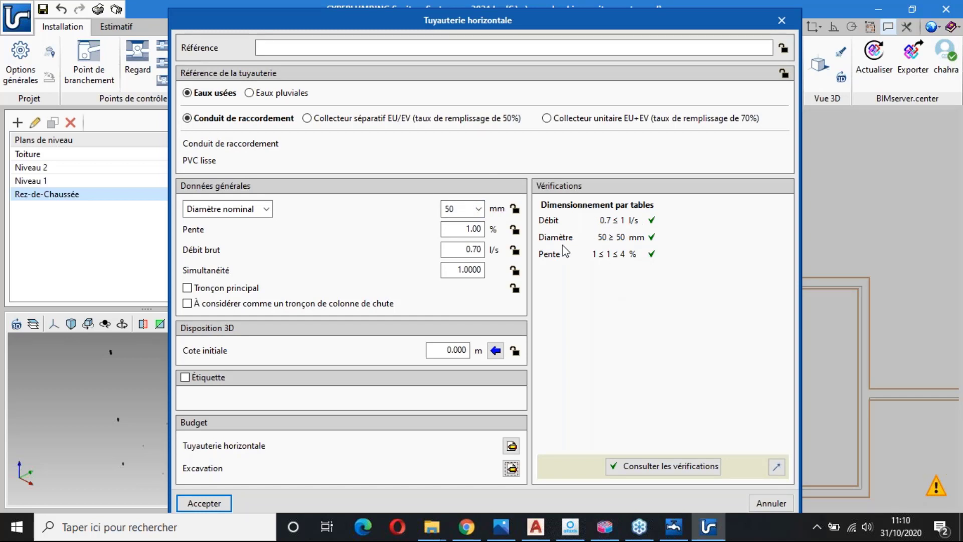
left_click(214, 504)
Step: Draw the Ø50 horizontal pipe from the cafeteria double sink through the outer wall to the Ø70 stack
scroll(522, 223, "up", 2)
left_click(526, 225)
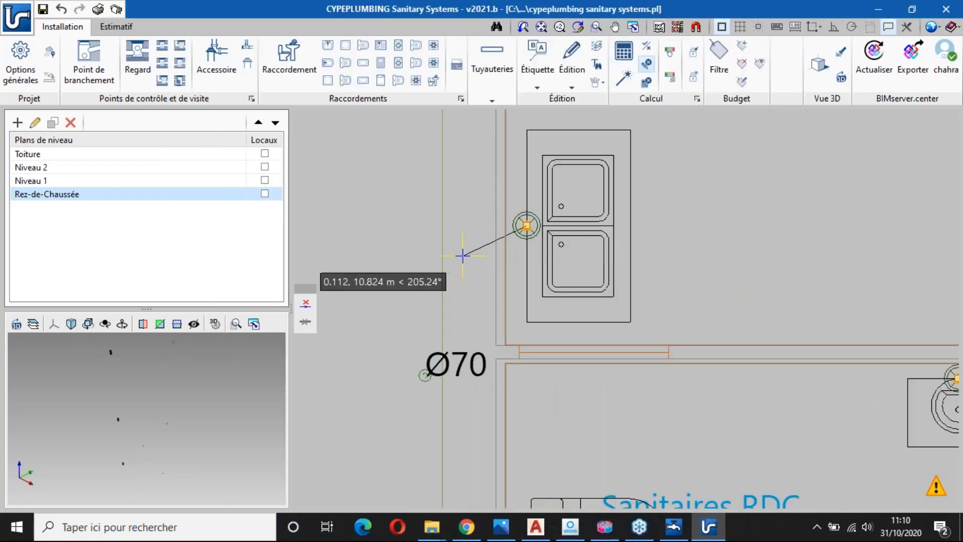
left_click(448, 253)
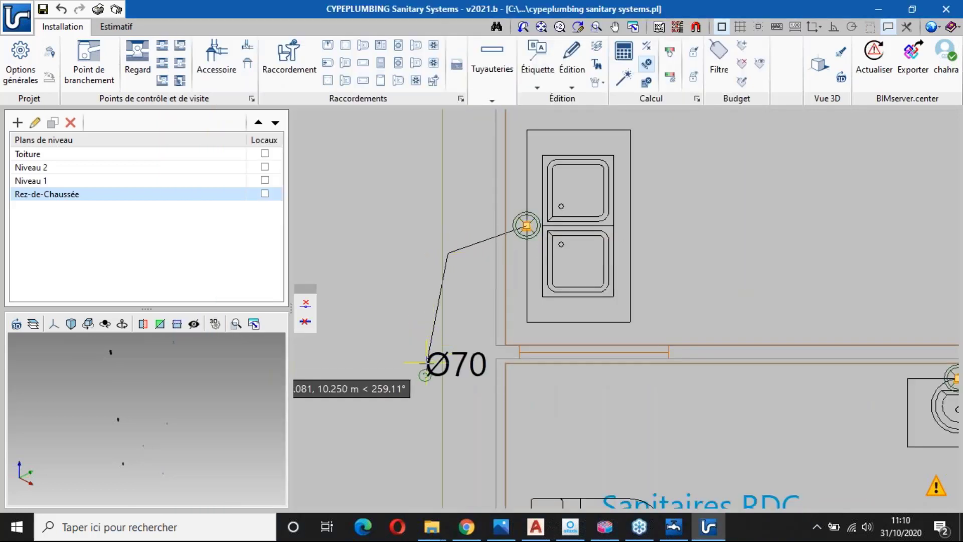
scroll(424, 376, "up", 3)
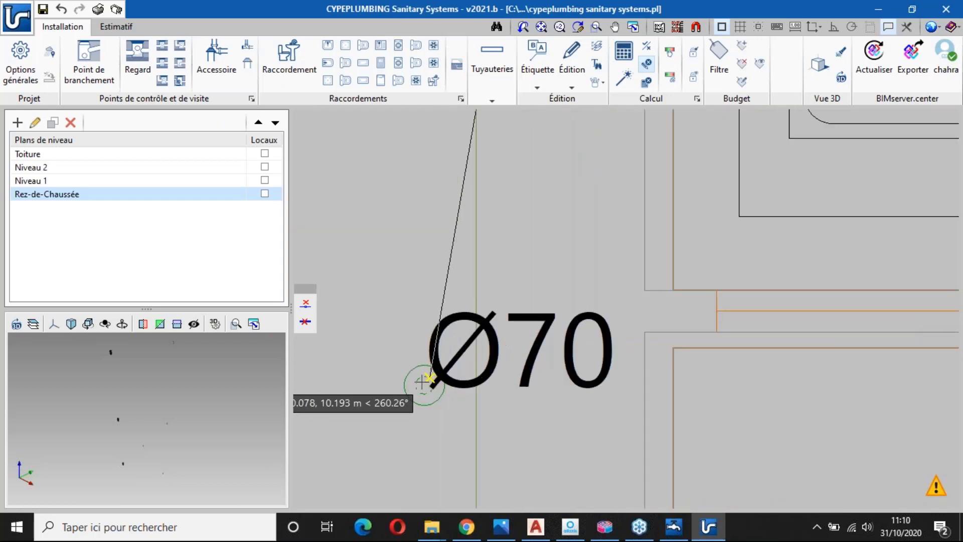
left_click(424, 383)
scroll(517, 382, "down", 3)
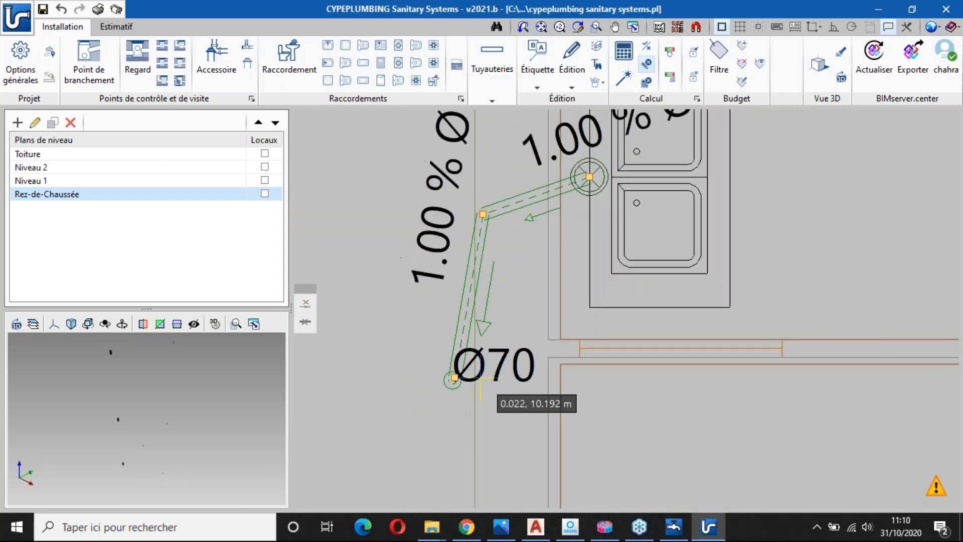
scroll(480, 381, "down", 1)
scroll(445, 396, "down", 1)
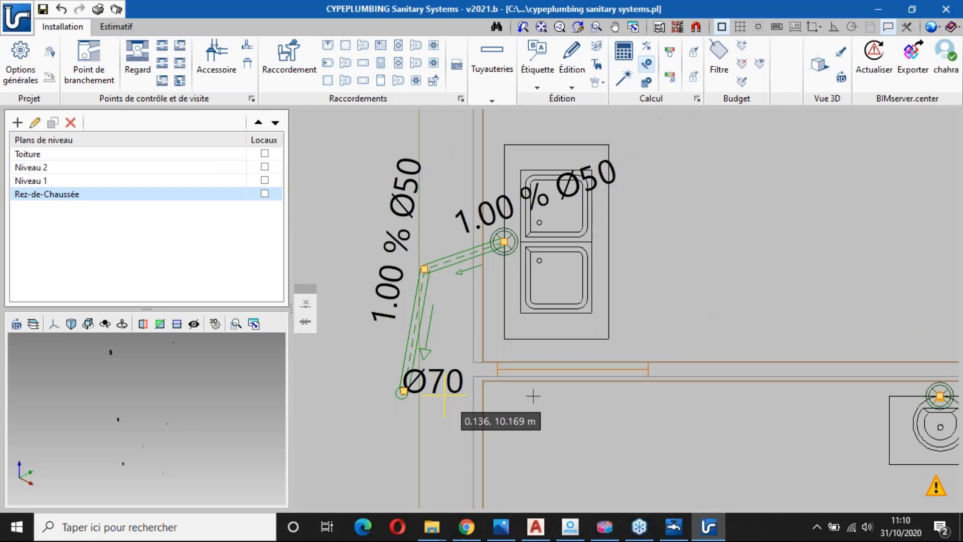
Step: Draw the Ø50 horizontal pipe from the ground-floor washbasin along the WC's partition wall to the Ø70 stack
scroll(562, 398, "down", 3)
scroll(712, 391, "up", 6)
left_click(786, 393)
left_click(765, 339)
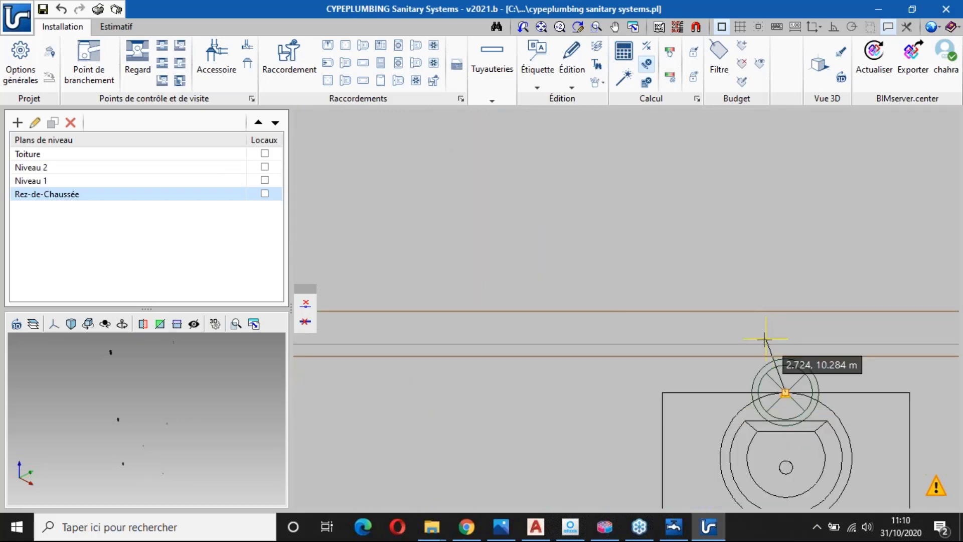
scroll(764, 340, "down", 4)
middle_click_drag(525, 364, 717, 340)
scroll(483, 318, "up", 6)
left_click(438, 319)
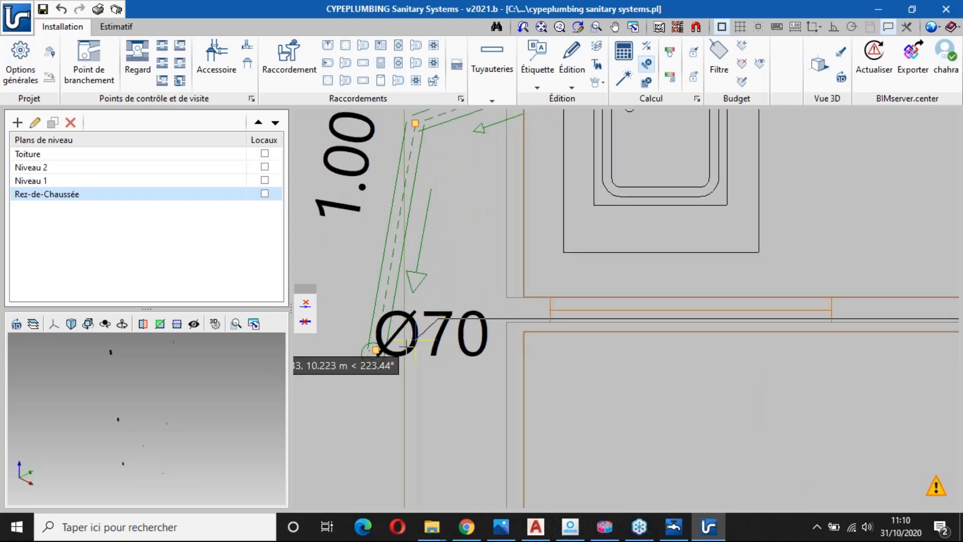
scroll(377, 351, "up", 4)
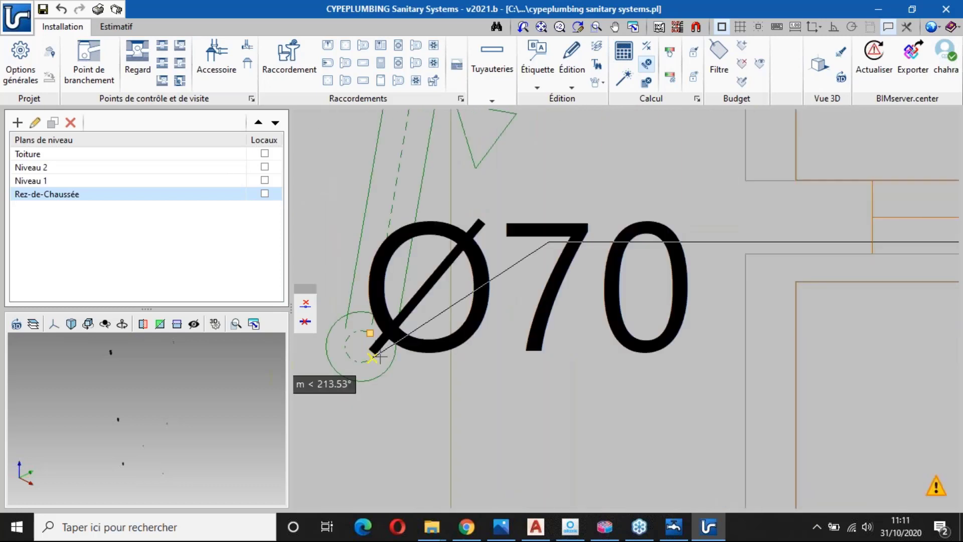
left_click(375, 357)
right_click(381, 357)
scroll(434, 374, "down", 9)
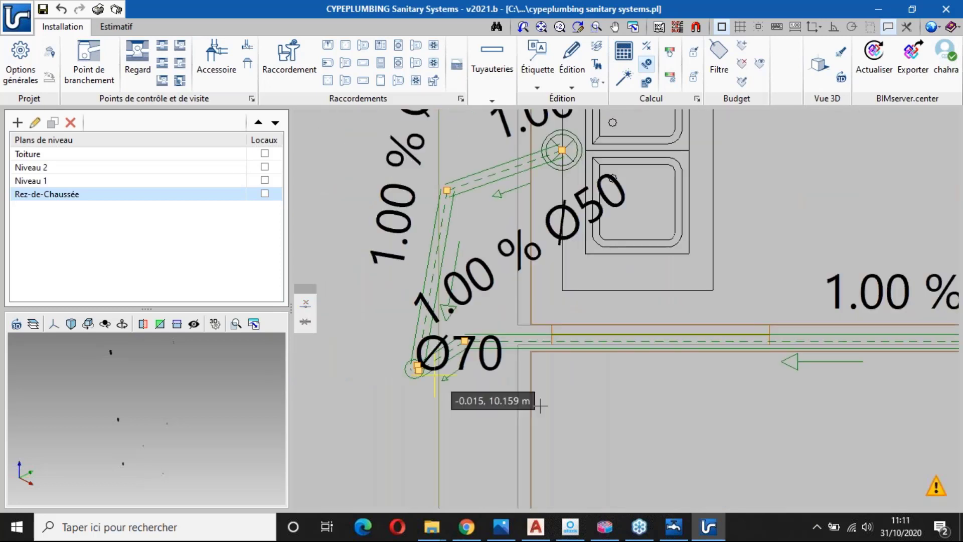
Step: Set the horizontal Eaux usées pipe to Collecteur unitaire EU+EV (taux de remplissage de 70%) and size it automatically to 100 mm
scroll(434, 375, "down", 1)
middle_click_drag(556, 404, 513, 402)
scroll(396, 270, "down", 1)
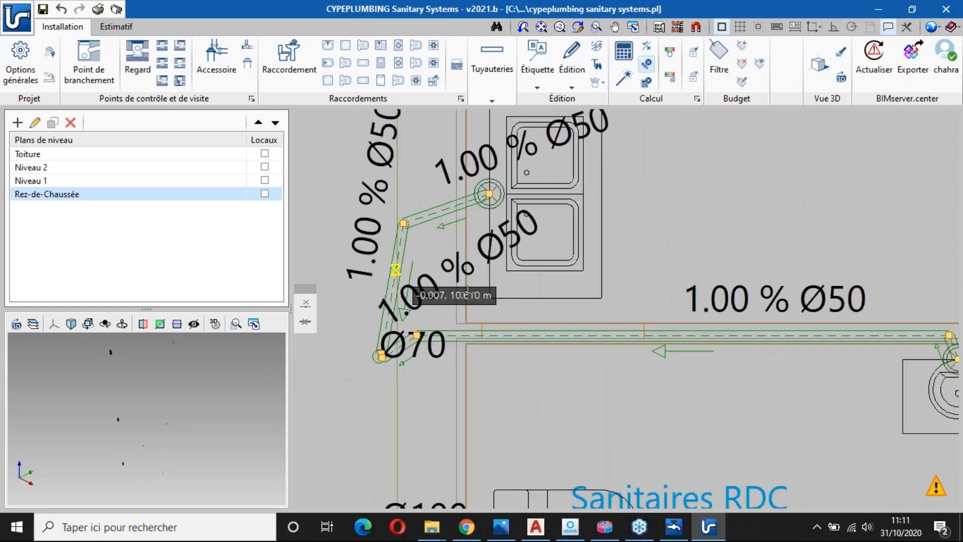
scroll(467, 293, "down", 2)
middle_click_drag(489, 372, 526, 298)
right_click(518, 302)
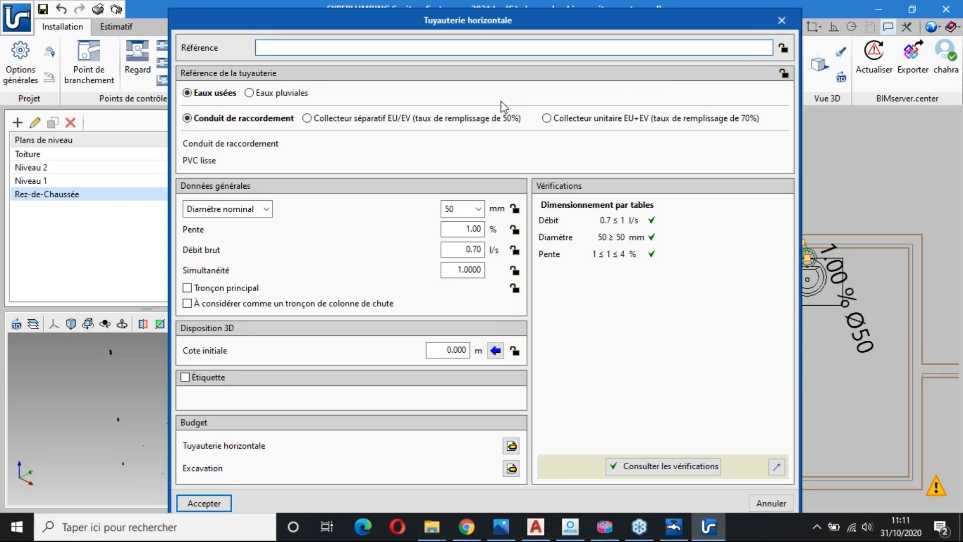
left_click(790, 23)
left_click(491, 63)
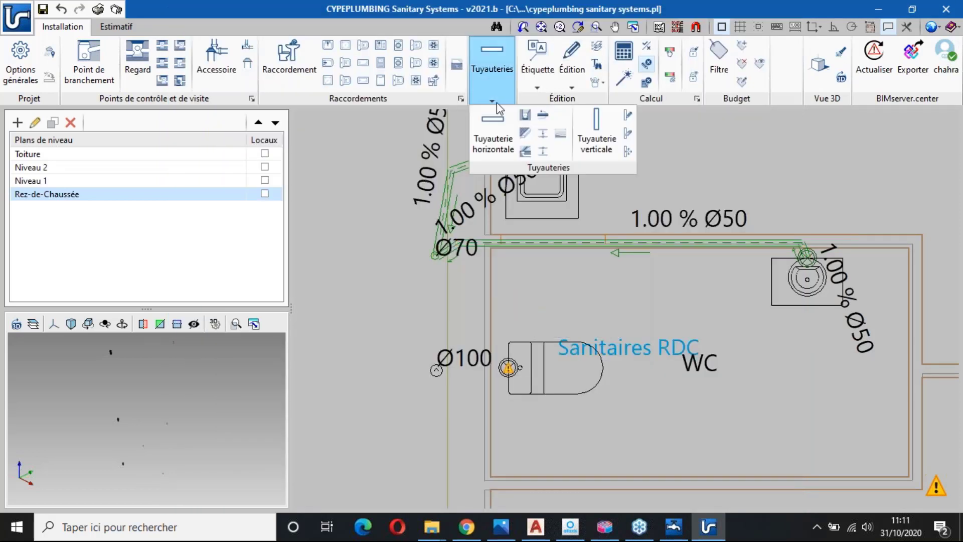
left_click(496, 128)
left_click(444, 230)
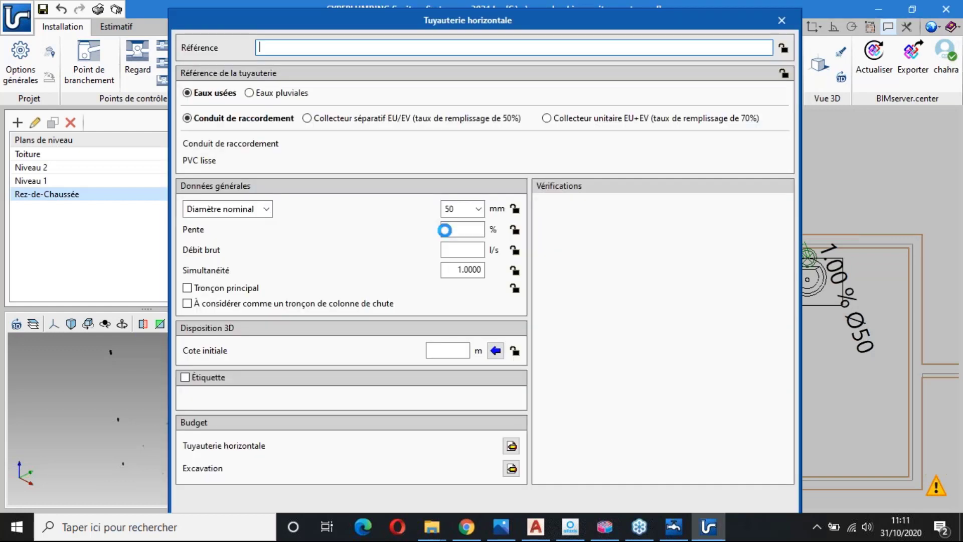
left_click(546, 119)
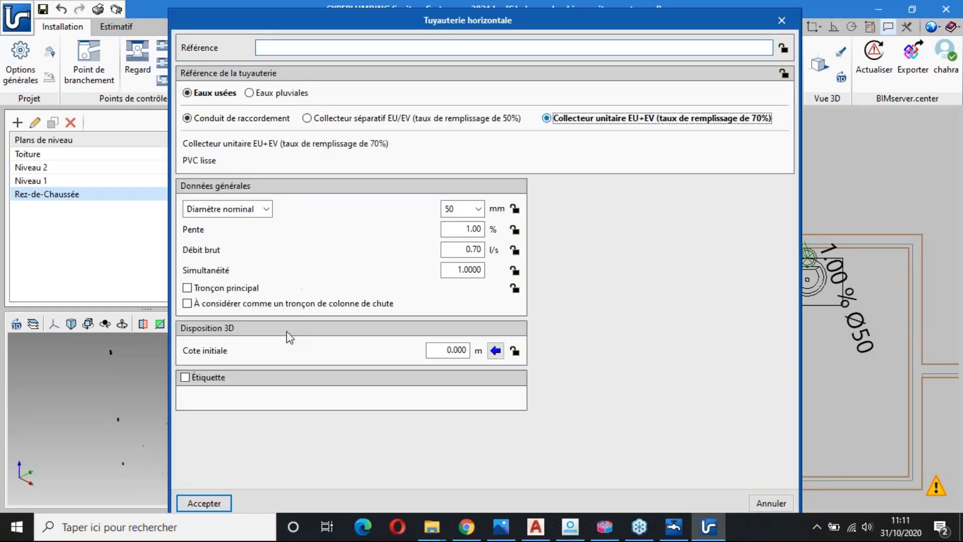
left_click(777, 467)
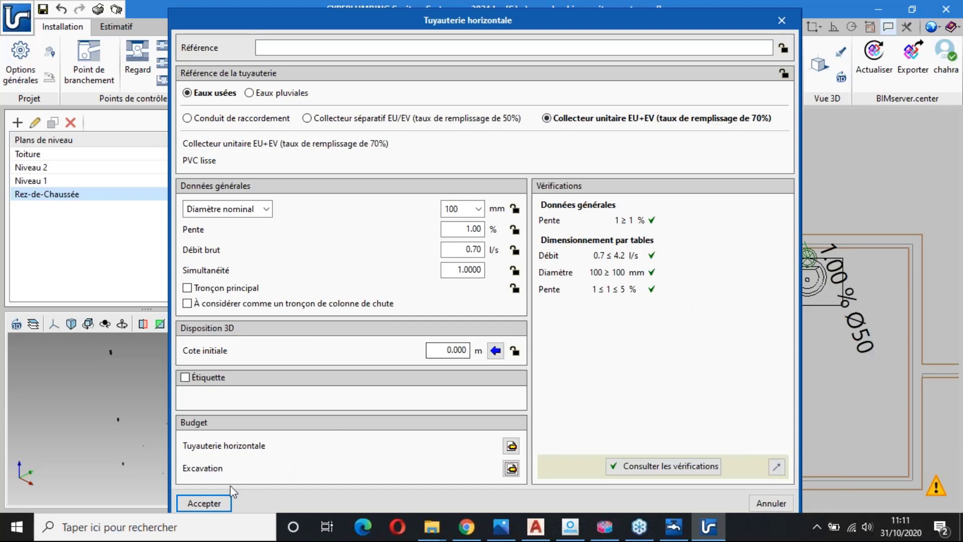
left_click(199, 506)
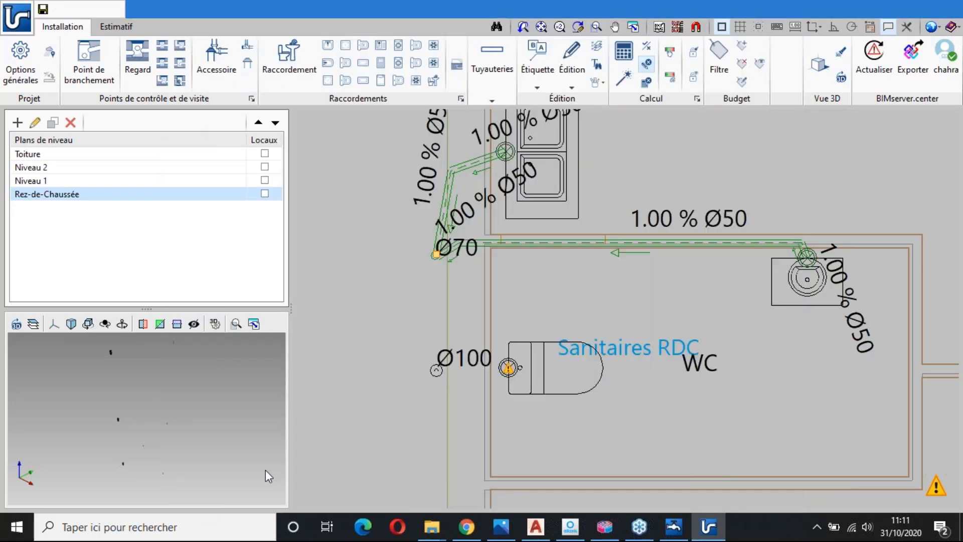
Step: Draw the Ø100 horizontal pipe from the ground-floor toilet through the outer wall to the Ø100 stack
scroll(507, 373, "up", 3)
left_click(514, 349)
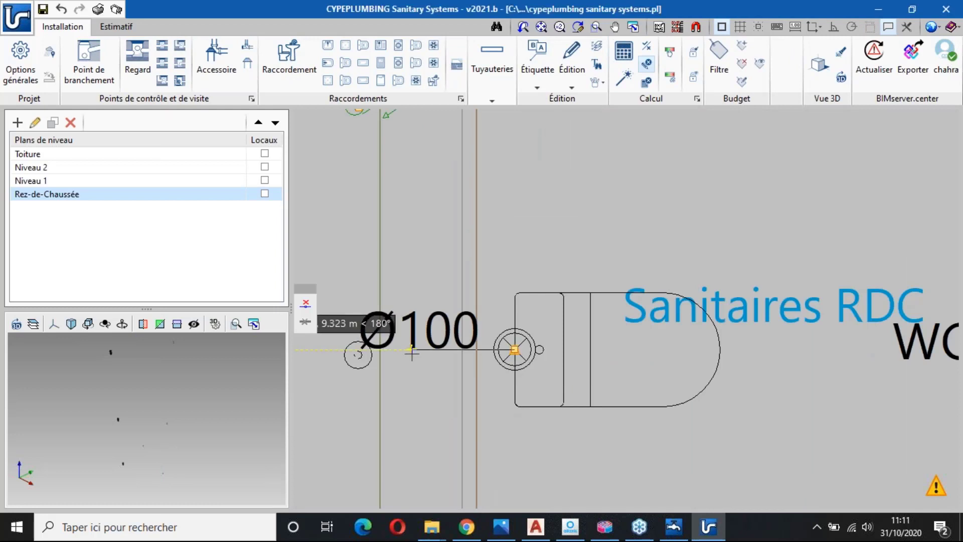
left_click(358, 355)
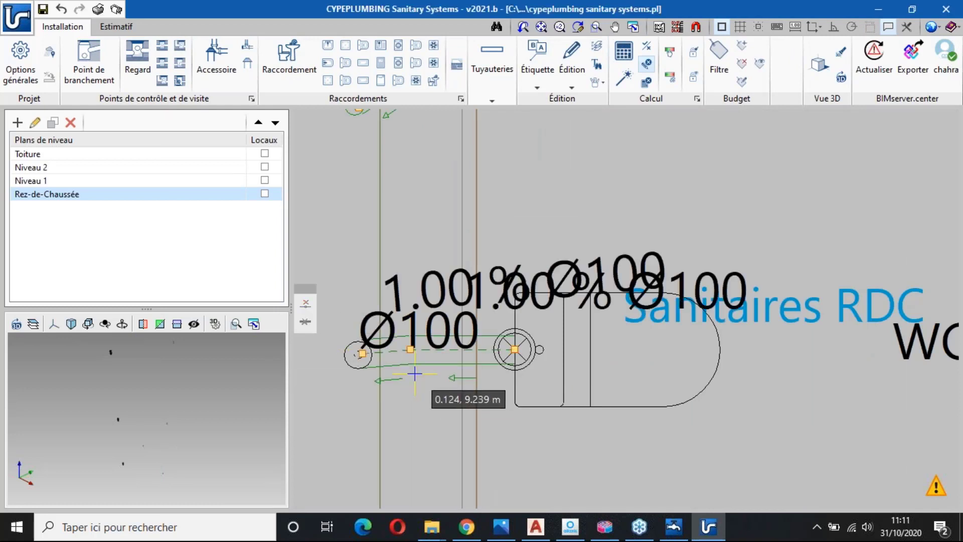
scroll(415, 373, "down", 2)
Step: On Niveau 1, connect the Sanitaires R+1 toilet to the Ø100 stack with a 100 mm Collecteur unitaire EU+EV pipe
scroll(414, 373, "down", 3)
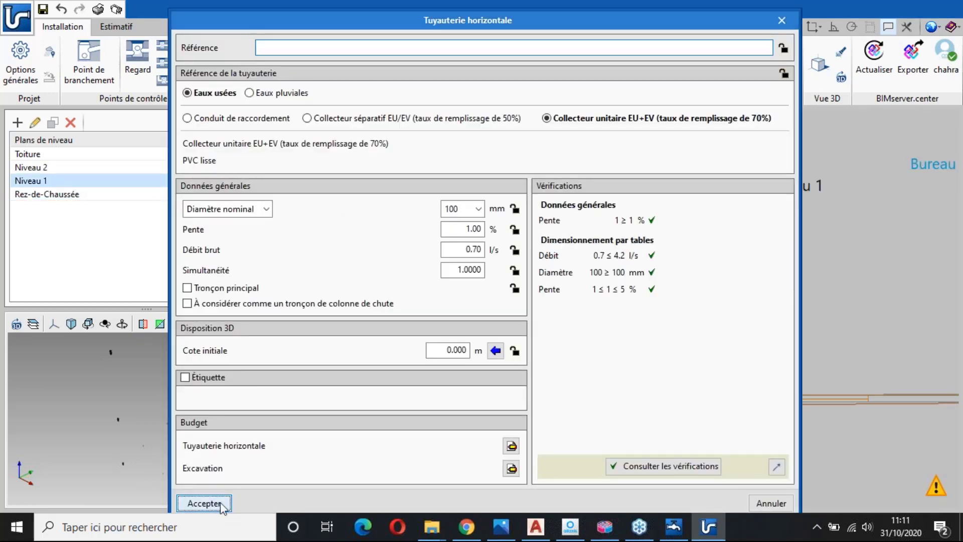
left_click(203, 503)
scroll(502, 399, "up", 3)
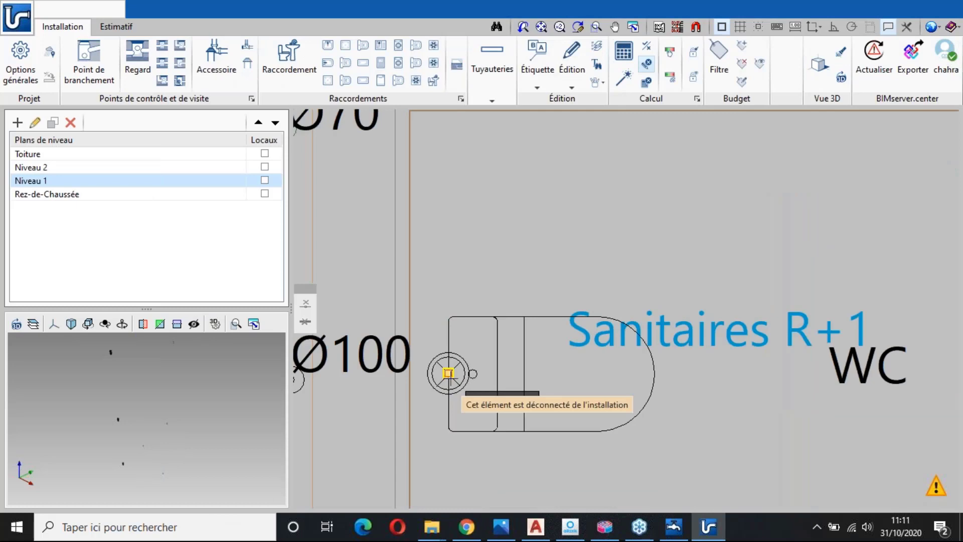
left_click(415, 383)
scroll(461, 393, "down", 2)
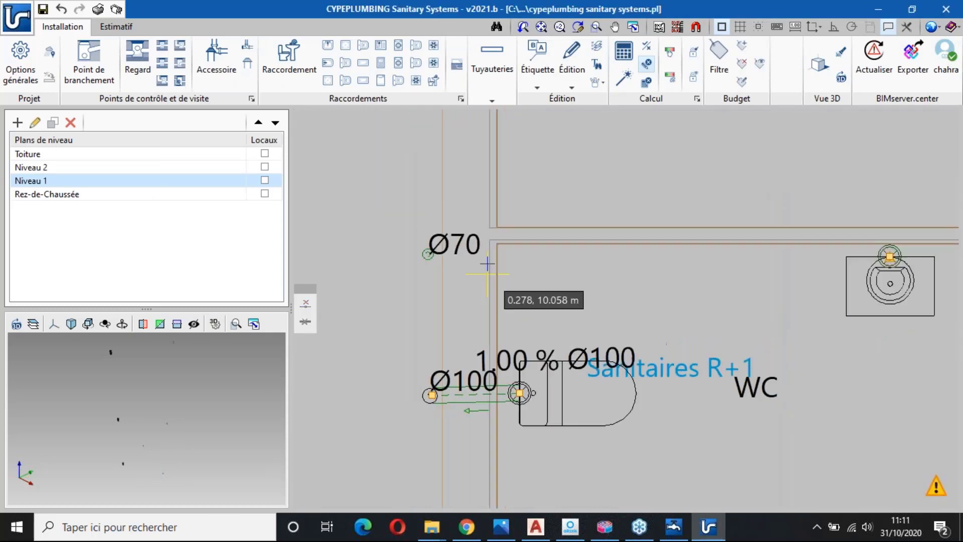
Step: Switch the horizontal pipe type to Conduit de raccordement, keeping the 100 mm nominal diameter and 1.00 % slope
middle_click_drag(487, 263, 465, 299)
right_click(465, 300)
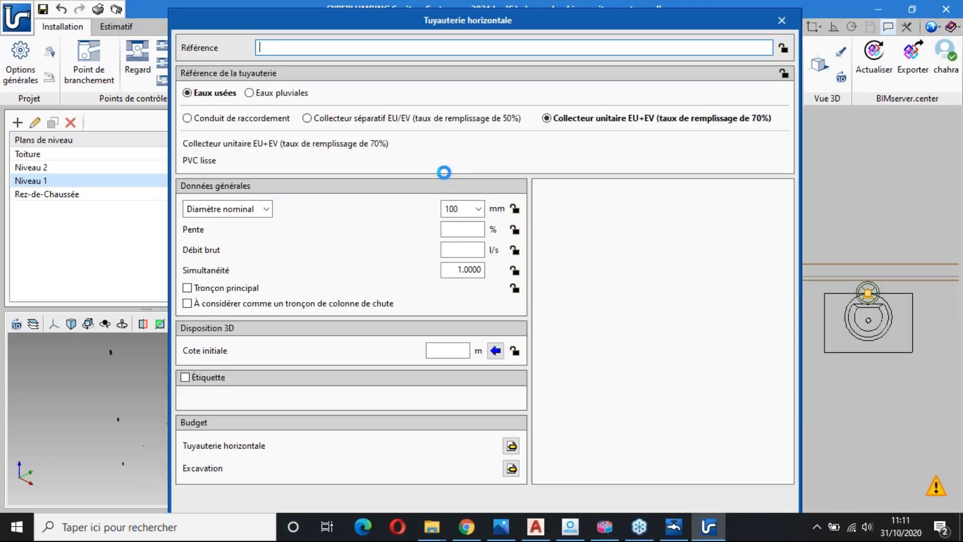
left_click(273, 119)
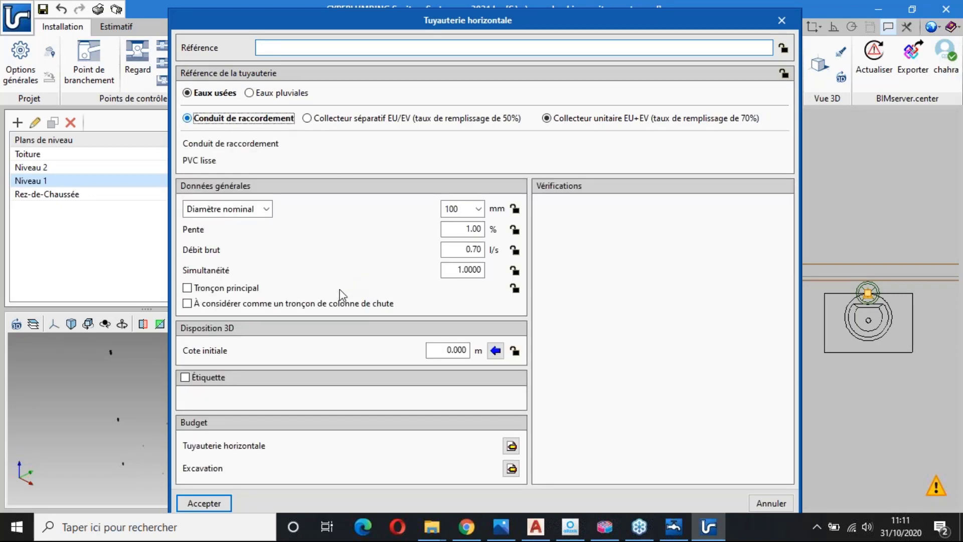
left_click(204, 503)
Step: Draw the Ø100 horizontal pipe from the Sanitaires R+1 washbasin along the partition wall to the Ø70 stack
scroll(884, 296, "up", 3)
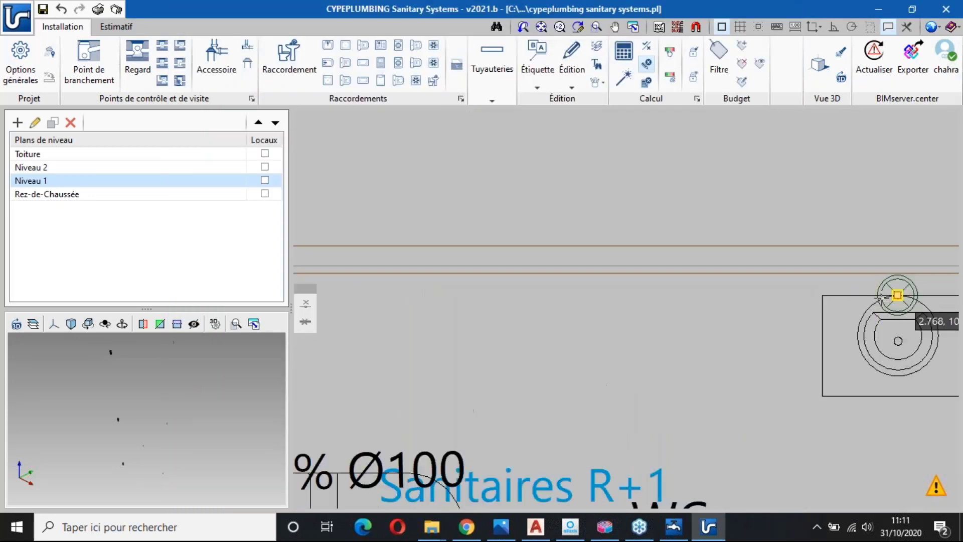
scroll(702, 301, "down", 3)
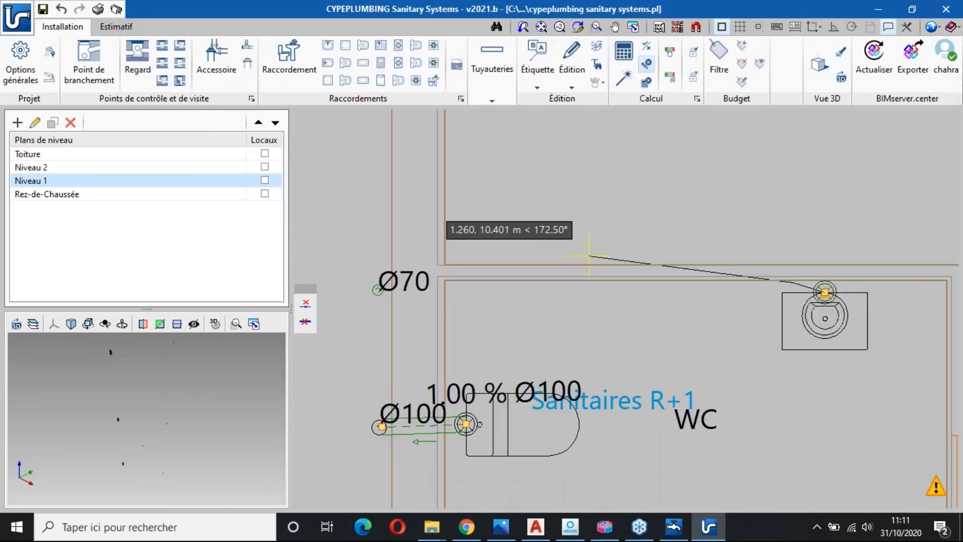
middle_click_drag(524, 278, 634, 286)
scroll(503, 315, "up", 2)
left_click(519, 272)
left_click(445, 288)
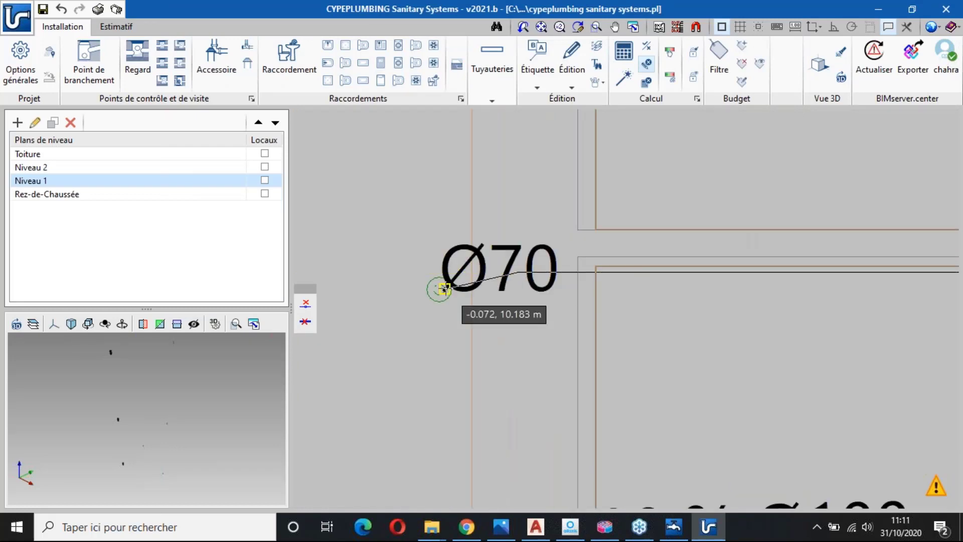
scroll(454, 311, "down", 3)
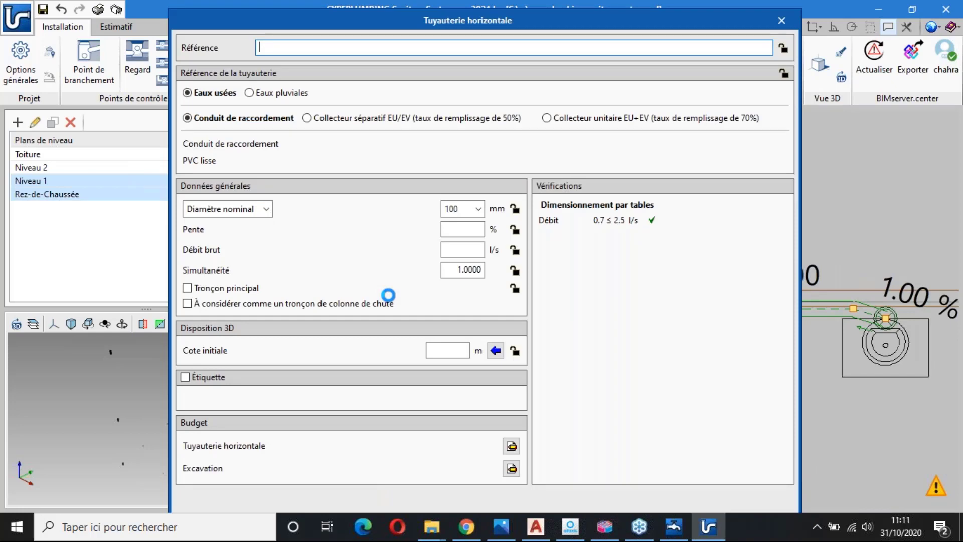
Step: On Niveau 2, draw the Ø100 Conduit de raccordement pipe from the Sanitaires R+2 washbasin along the partition wall to the Ø70 stack
left_click(215, 504)
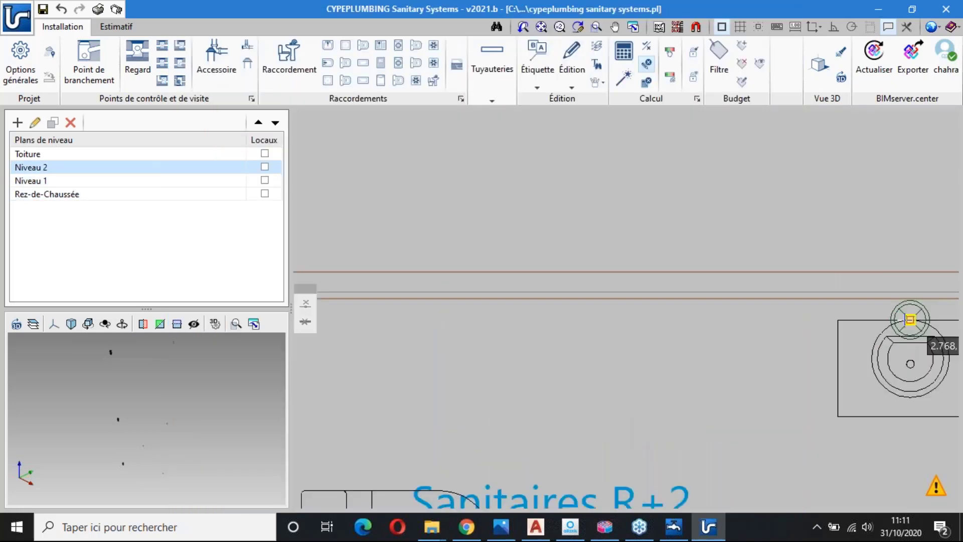
left_click(910, 319)
left_click(824, 299)
scroll(824, 300, "down", 5)
scroll(507, 289, "up", 3)
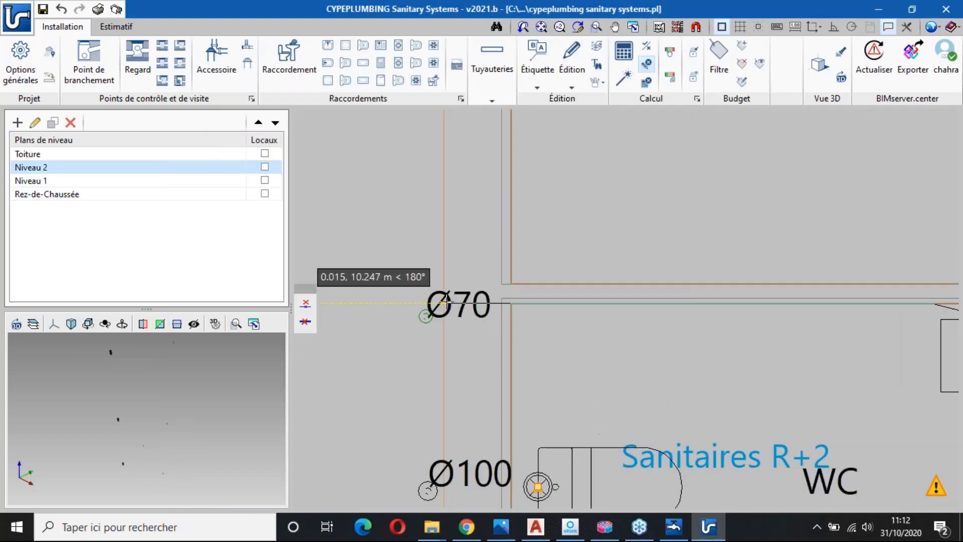
left_click(430, 315)
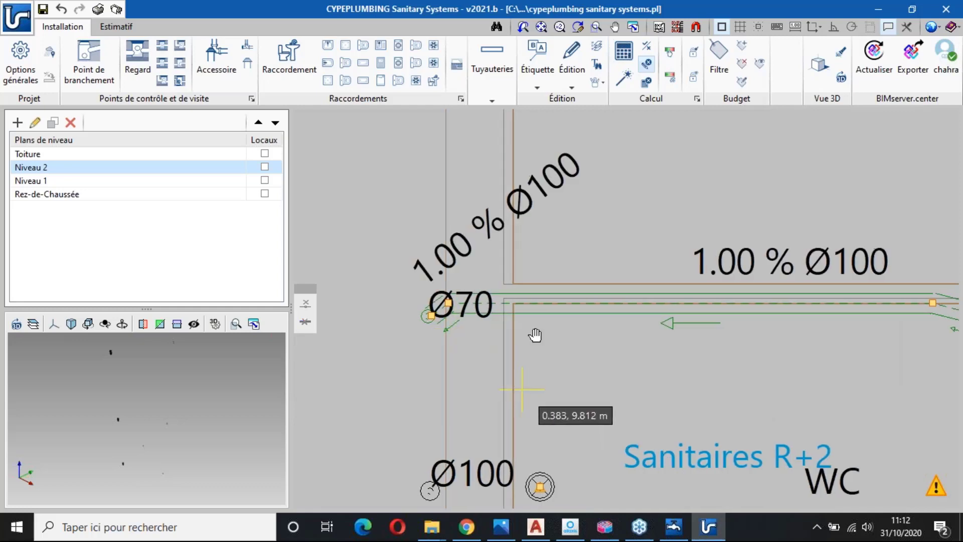
Step: Switch the pipe type to Collecteur unitaire EU+EV, connect the Sanitaires R+2 toilet to the Ø100 stack, and leave the command
middle_click_drag(535, 335, 564, 245)
scroll(557, 305, "up", 1)
right_click(557, 305)
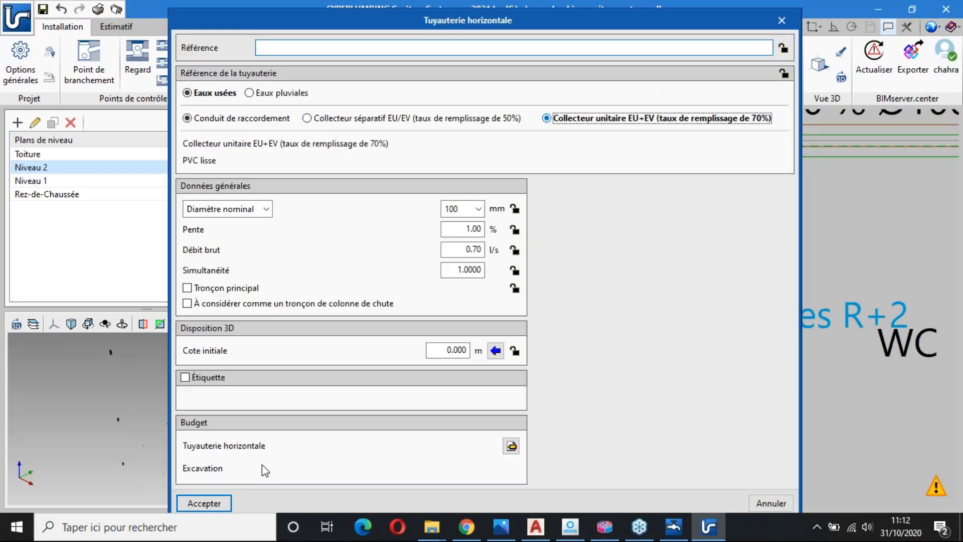
left_click(227, 499)
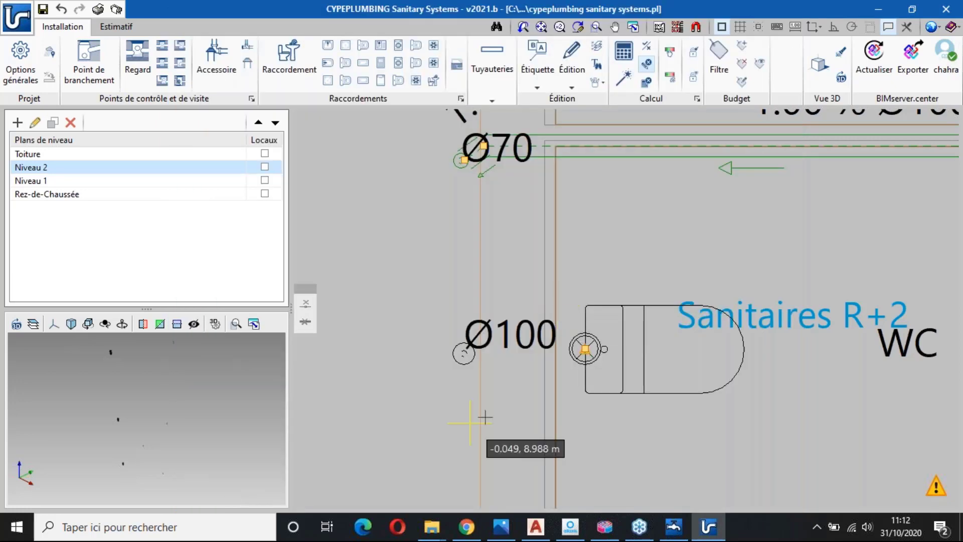
scroll(496, 426, "down", 5)
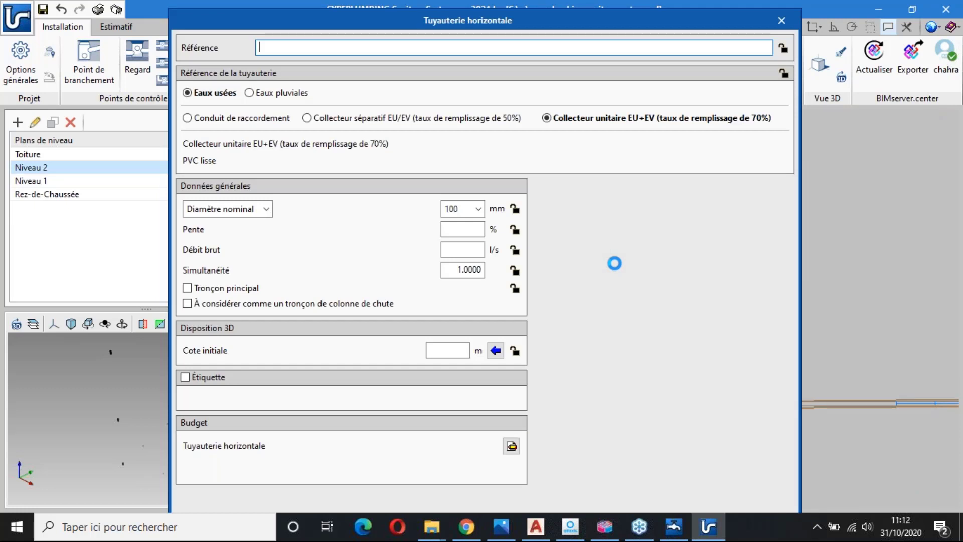
left_click(782, 20)
Step: Save the project with the horizontal drainage pipes drawn on the three floors
left_click(43, 9)
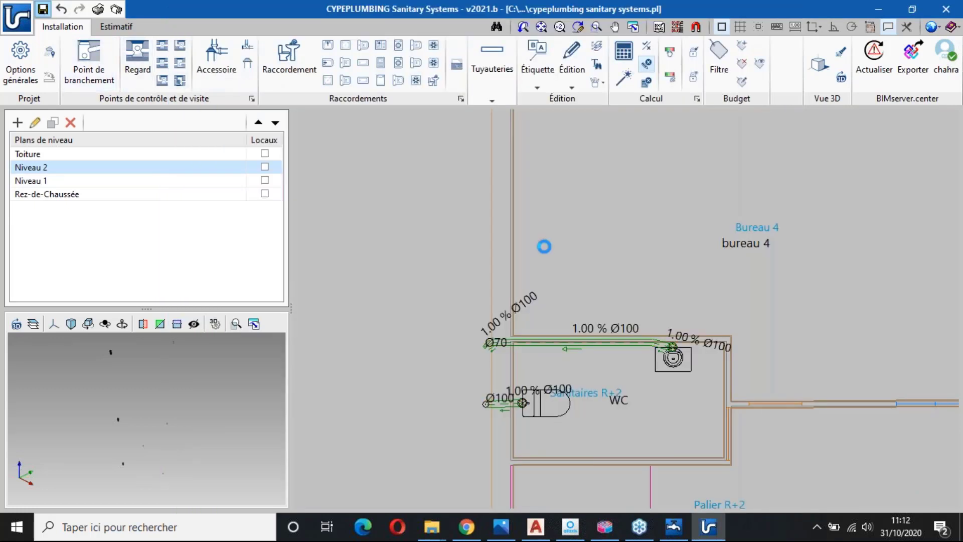
middle_click_drag(462, 387, 455, 325)
left_click_drag(150, 421, 185, 405)
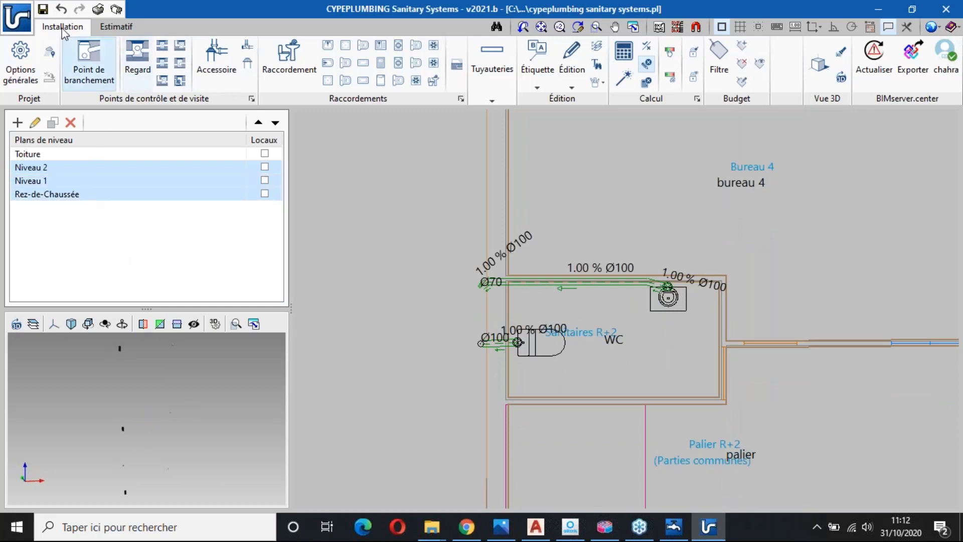
Step: Examine the drainage network in the 3D view, checking the stacks and the branch pipes on each floor
left_click(16, 324)
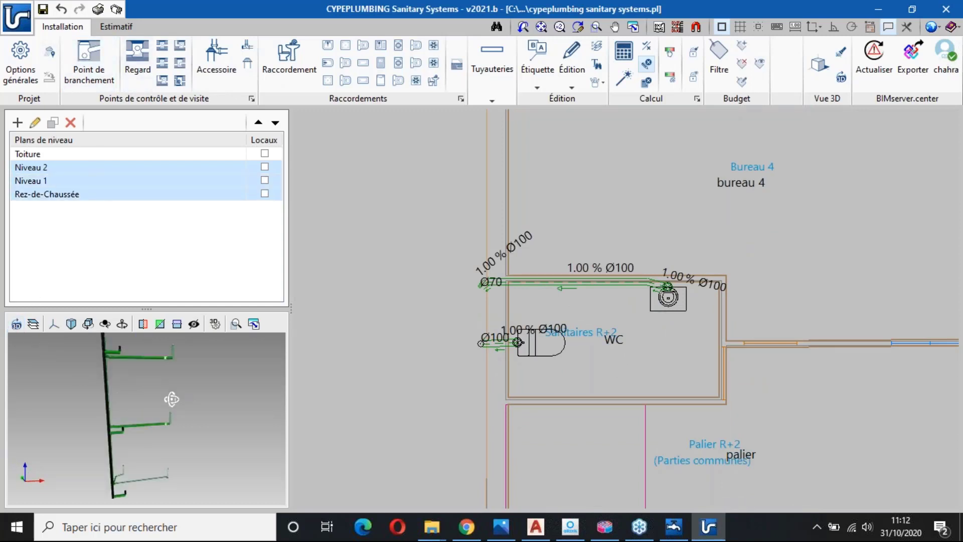
left_click_drag(166, 398, 91, 434)
middle_click_drag(158, 436, 163, 382)
scroll(213, 439, "up", 2)
left_click_drag(213, 438, 136, 450)
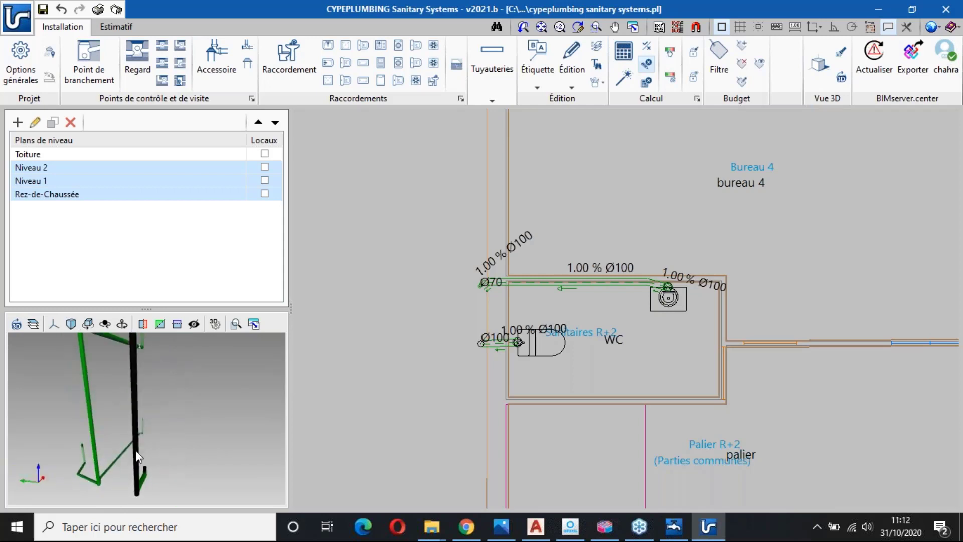
scroll(139, 450, "down", 2)
middle_click_drag(144, 370, 140, 445)
scroll(145, 448, "down", 2)
middle_click_drag(135, 370, 138, 393)
scroll(135, 402, "down", 3)
middle_click_drag(144, 464, 123, 459, "shift")
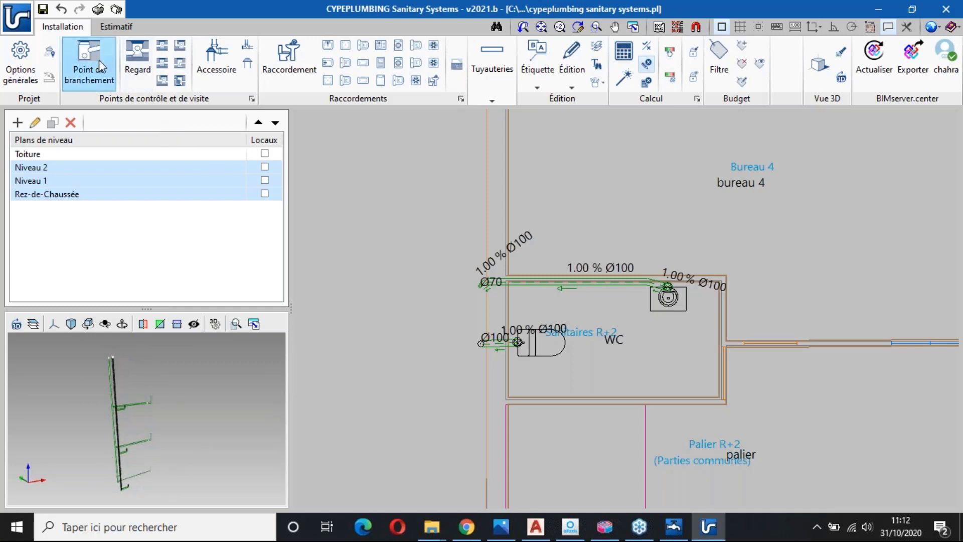
Step: Place two Eaux usées Regard de passage manholes, 0.500 x 0.500 x 0.500 m, outside the wall near the Sanitaires R+2 stacks
left_click(142, 62)
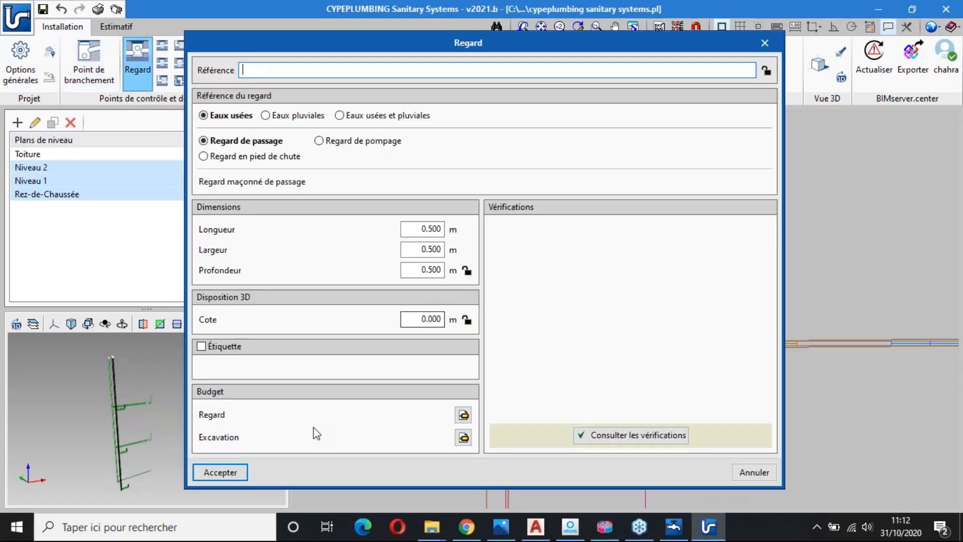
left_click(221, 472)
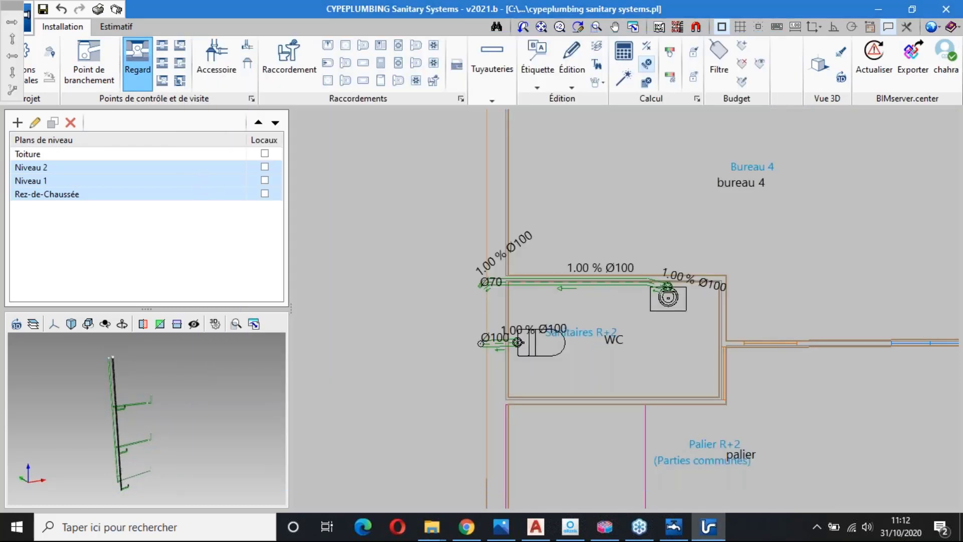
scroll(451, 312, "up", 2)
scroll(453, 311, "up", 2)
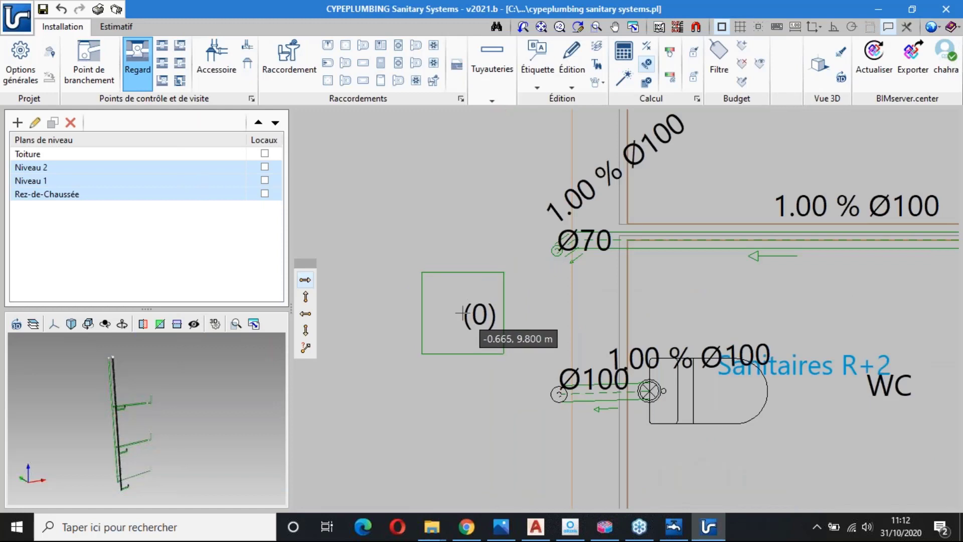
left_click(465, 314)
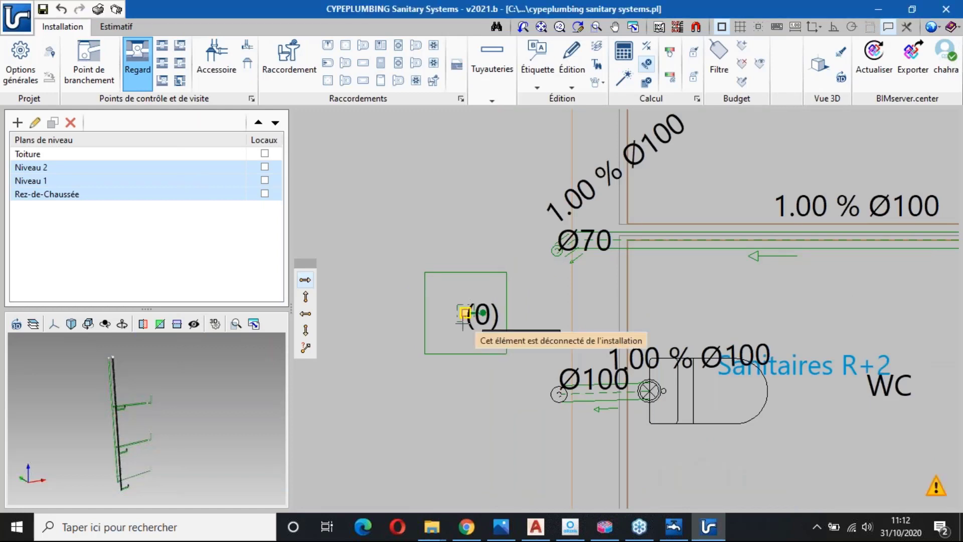
middle_click_drag(448, 422, 463, 212)
left_click(476, 315)
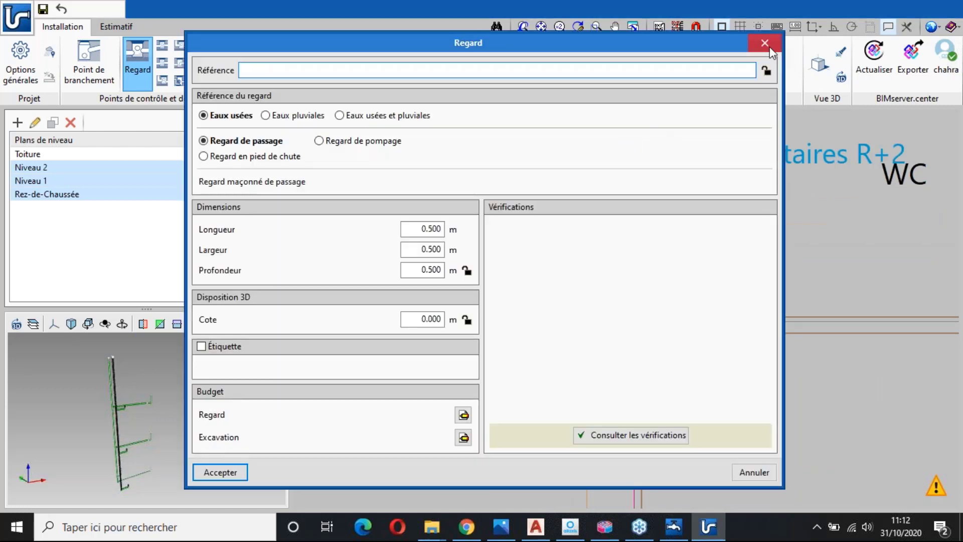
left_click(763, 44)
left_click(177, 54)
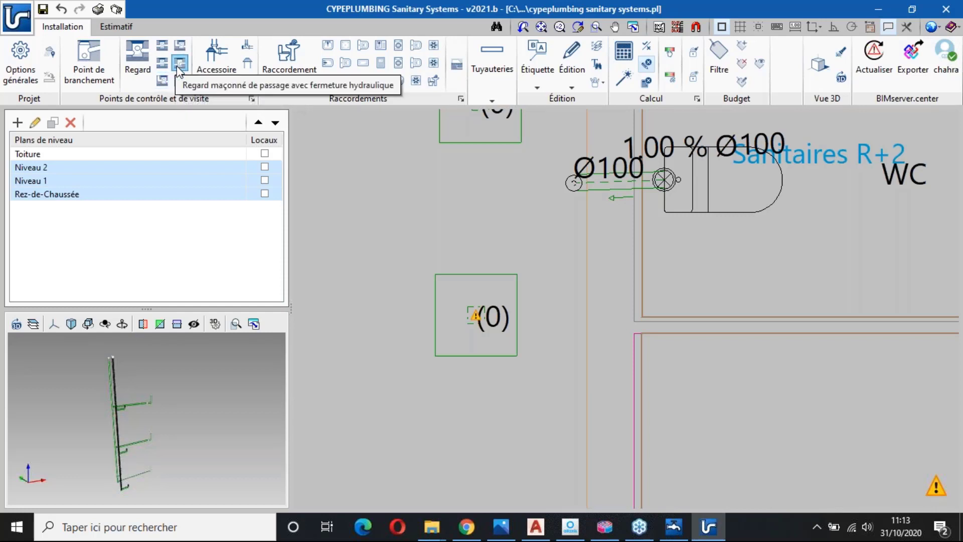
Step: Draw a Ø100 Collecteur unitaire EU+EV horizontal pipe at 1.00 % slope from the Ø70 stack to the nearer manhole
scroll(385, 280, "down", 3)
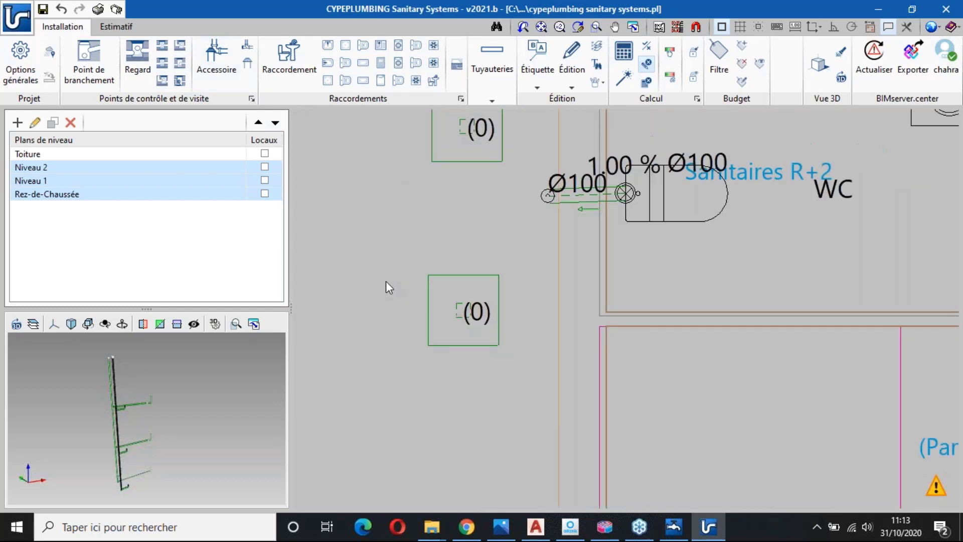
middle_click_drag(430, 238, 412, 314)
scroll(426, 234, "up", 3)
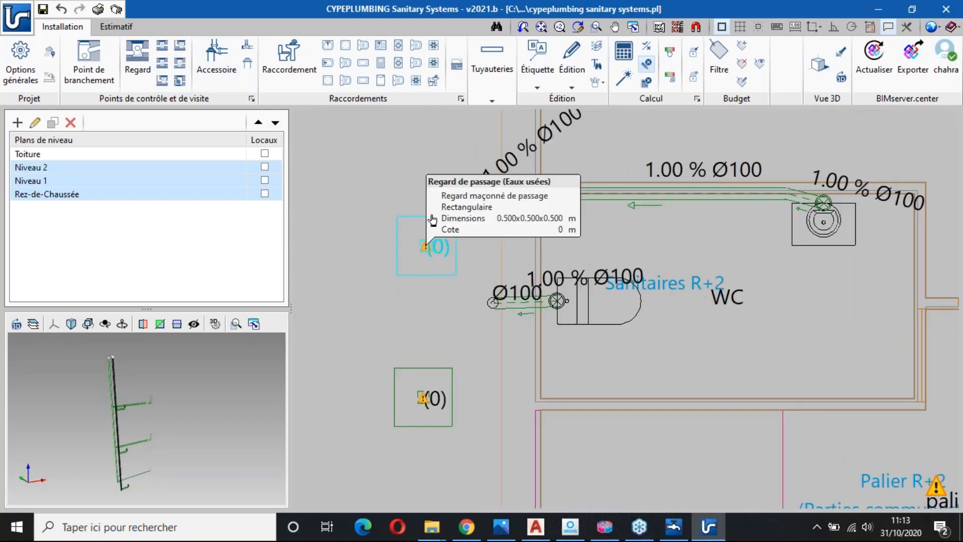
left_click(492, 99)
left_click(492, 142)
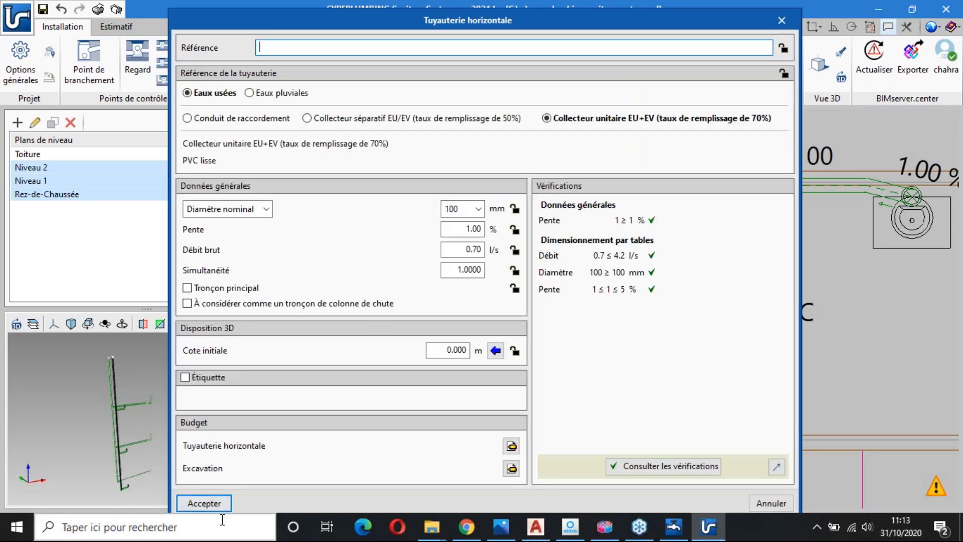
left_click(203, 503)
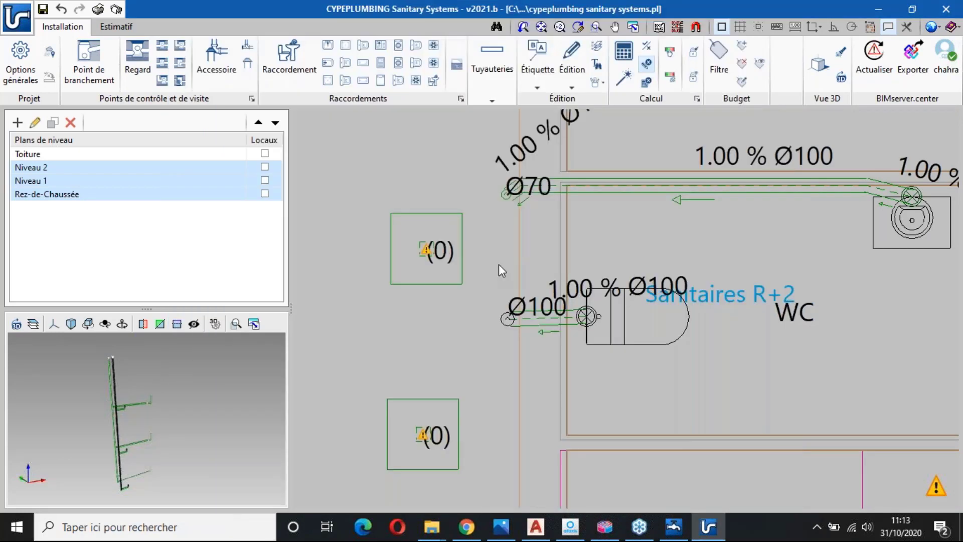
scroll(498, 263, "up", 5)
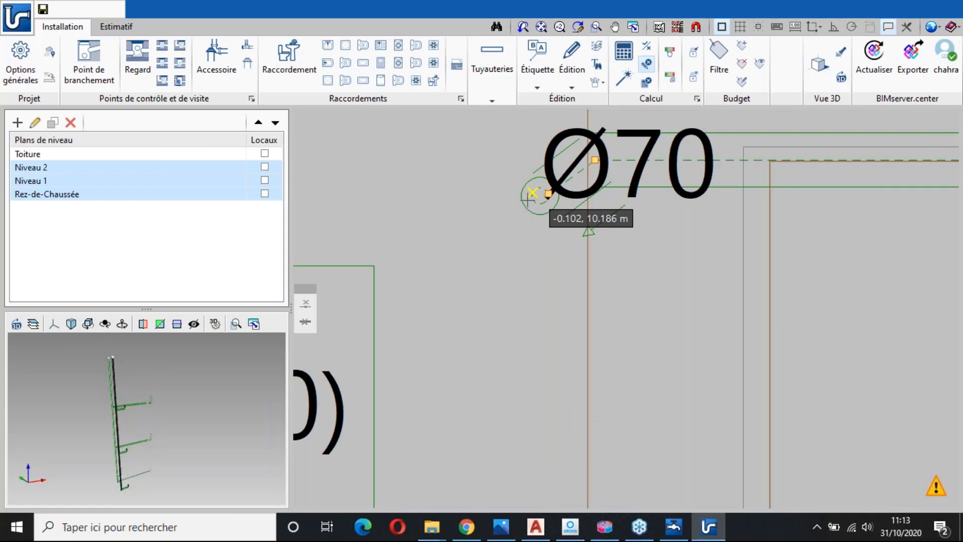
left_click(529, 199)
middle_click_drag(409, 252, 579, 220)
left_click(423, 222)
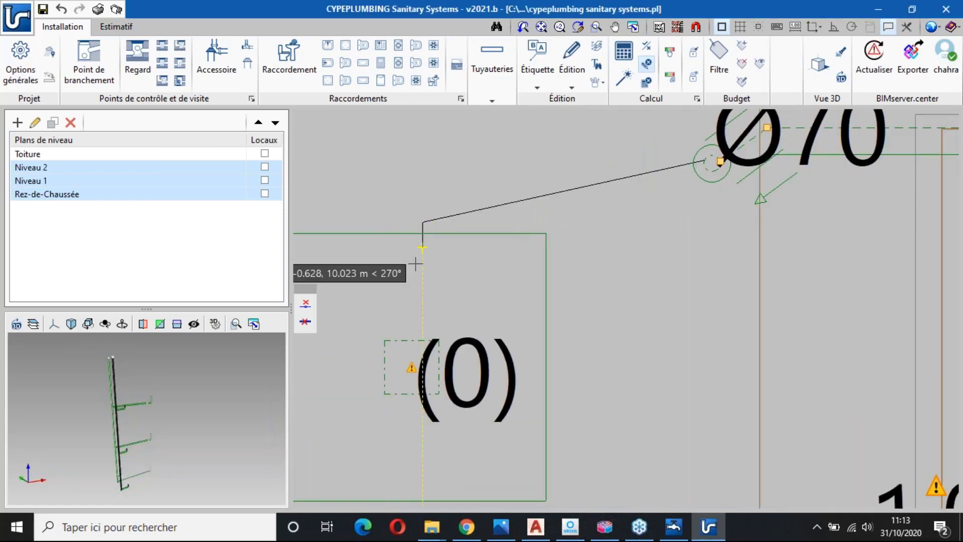
left_click(407, 340)
Step: Connect the two manholes with a straight Ø100 collector pipe running parallel to the outer wall
scroll(440, 332, "down", 5)
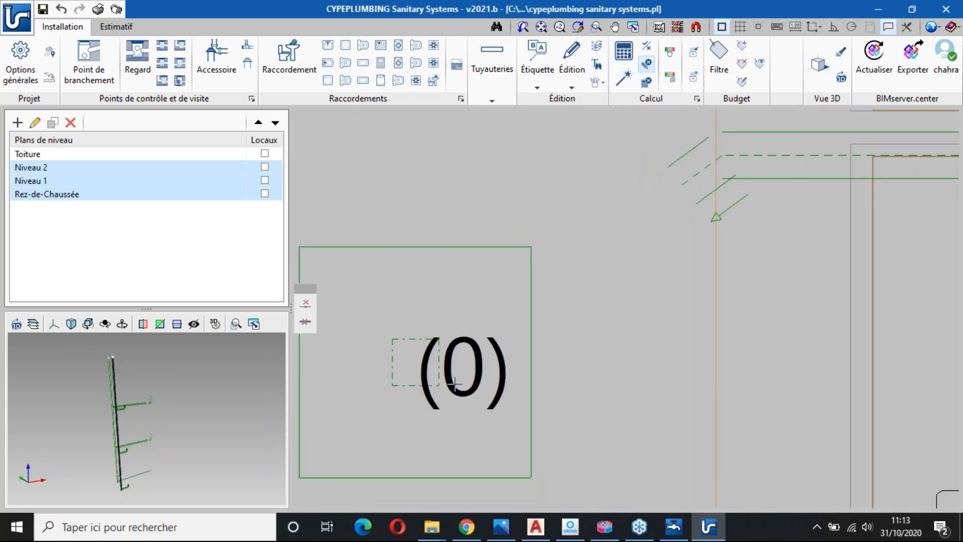
middle_click_drag(465, 388, 474, 207)
scroll(465, 222, "up", 1)
middle_click_drag(562, 320, 566, 250)
left_click(435, 114)
scroll(438, 228, "down", 3)
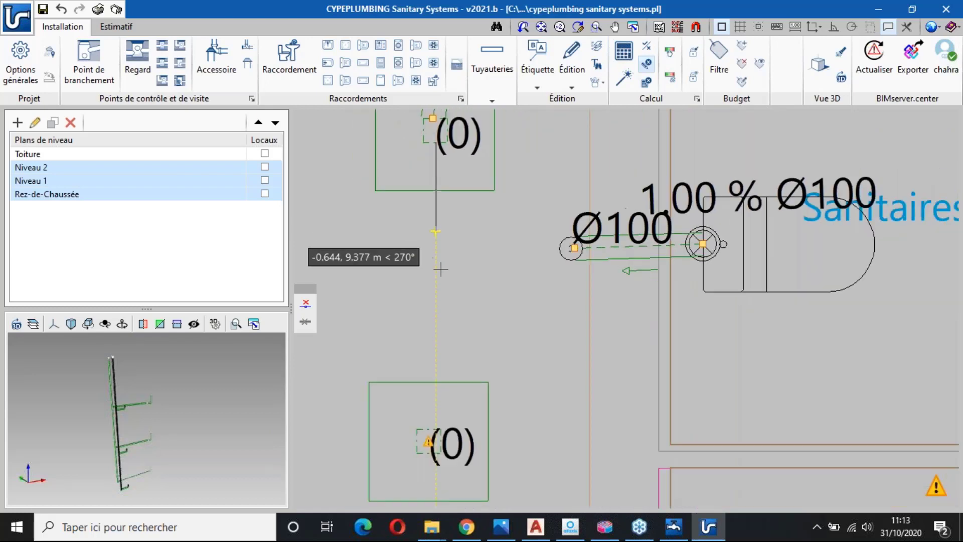
middle_click_drag(442, 271, 450, 177)
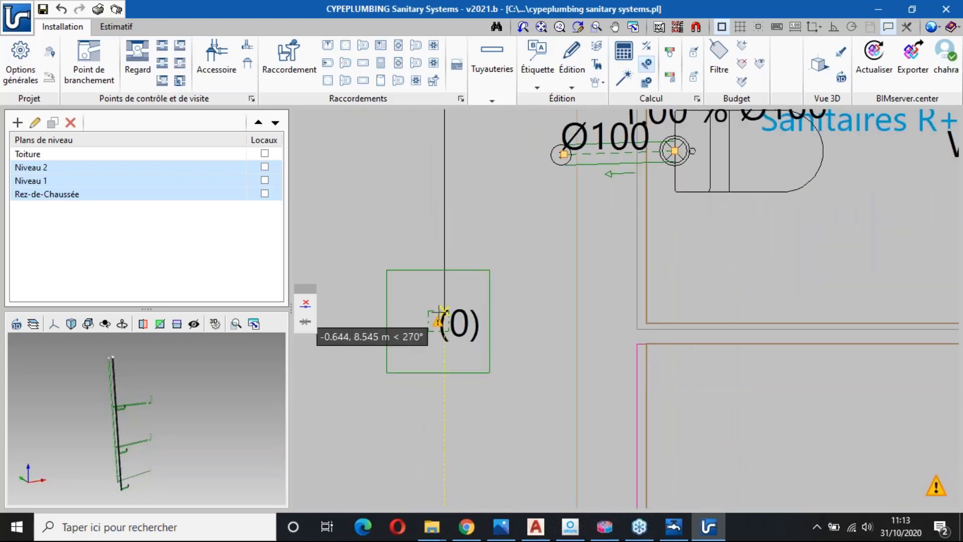
left_click(444, 311)
middle_click_drag(480, 237, 486, 300)
left_click(572, 277)
scroll(482, 302, "down", 1)
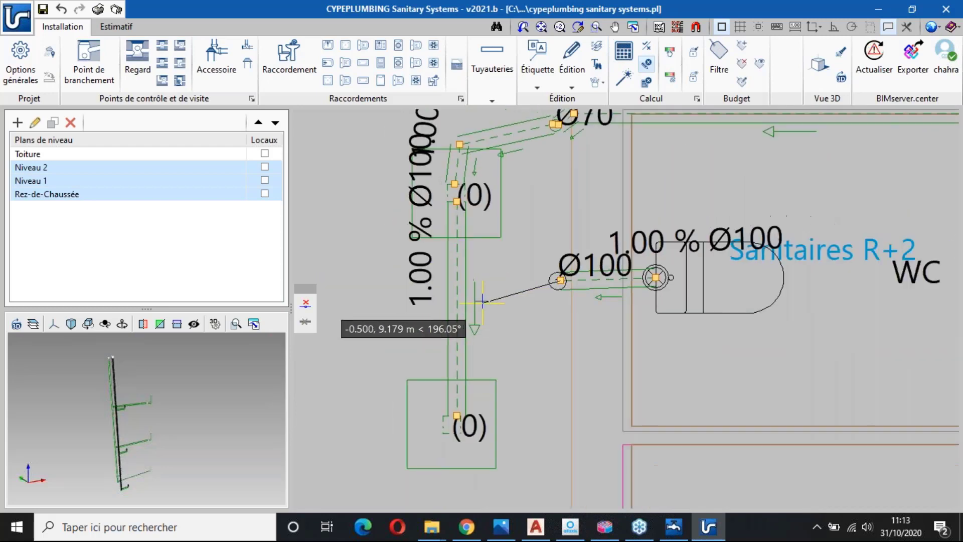
scroll(483, 301, "up", 1)
right_click(482, 299)
Step: Draw an angled Ø100 pipe from the Ø100 stack into the collector between the two manholes
scroll(574, 277, "up", 3)
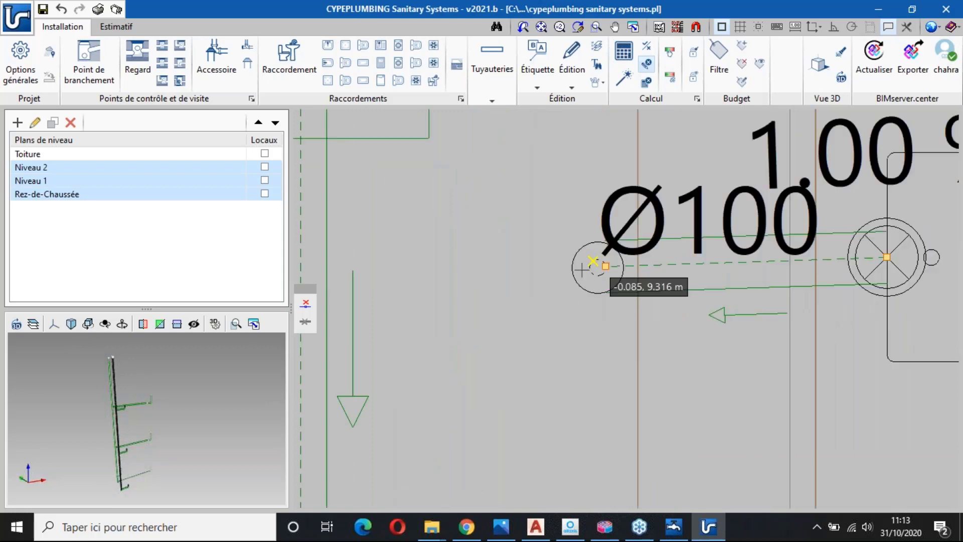
left_click(591, 262)
left_click(407, 305)
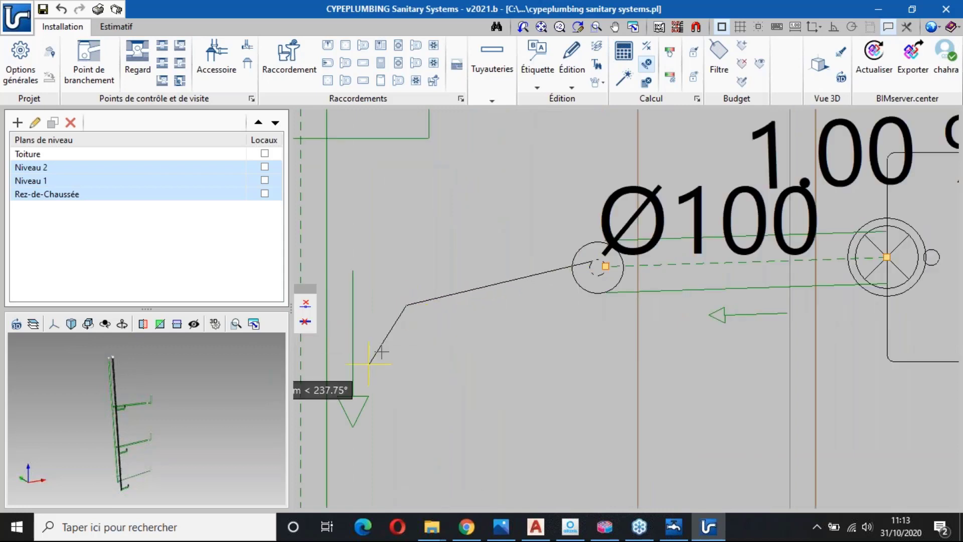
scroll(373, 360, "up", 1)
middle_click_drag(422, 302, 506, 224)
left_click(379, 332)
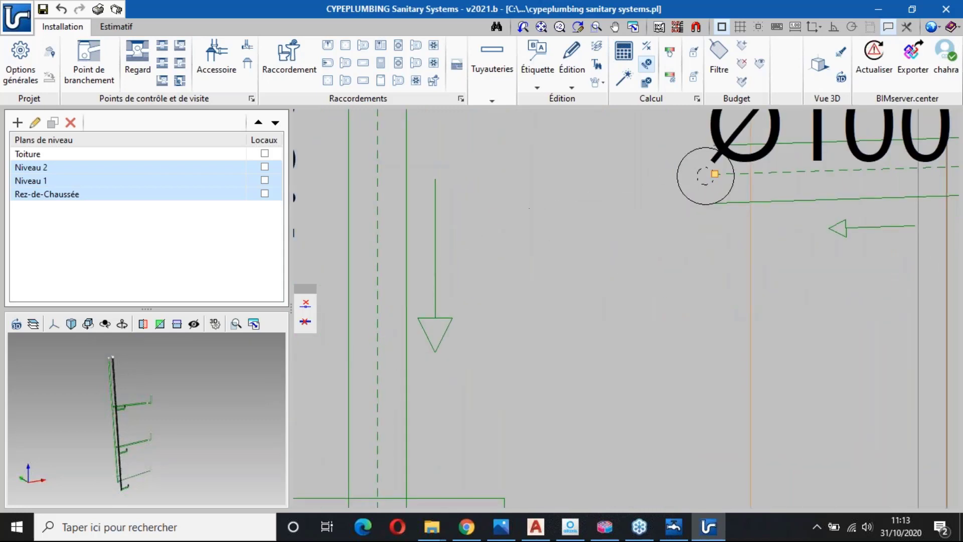
scroll(456, 346, "down", 2)
scroll(461, 348, "down", 3)
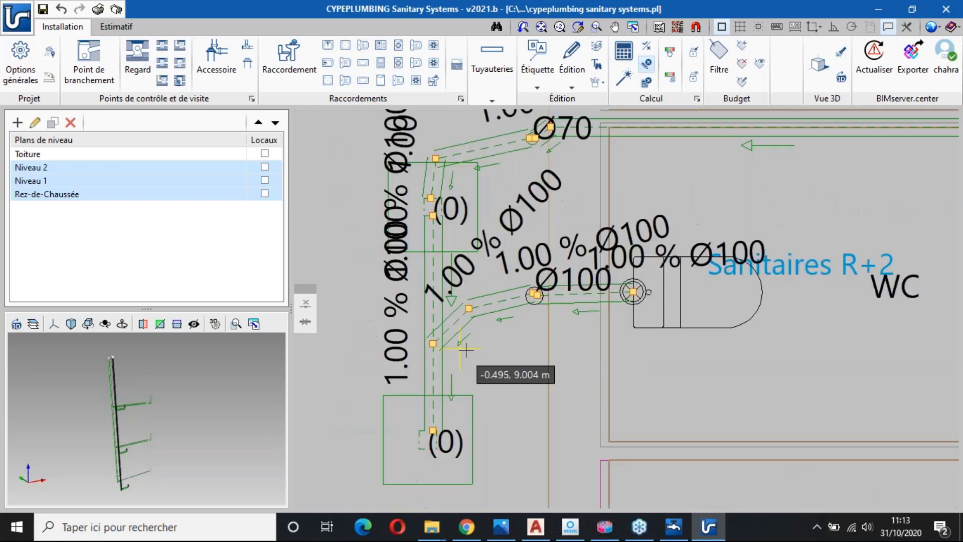
Step: Extend the Ø100 collector straight out of the downstream manhole, ending at about -0.674, 7.369 m
scroll(480, 308, "up", 3)
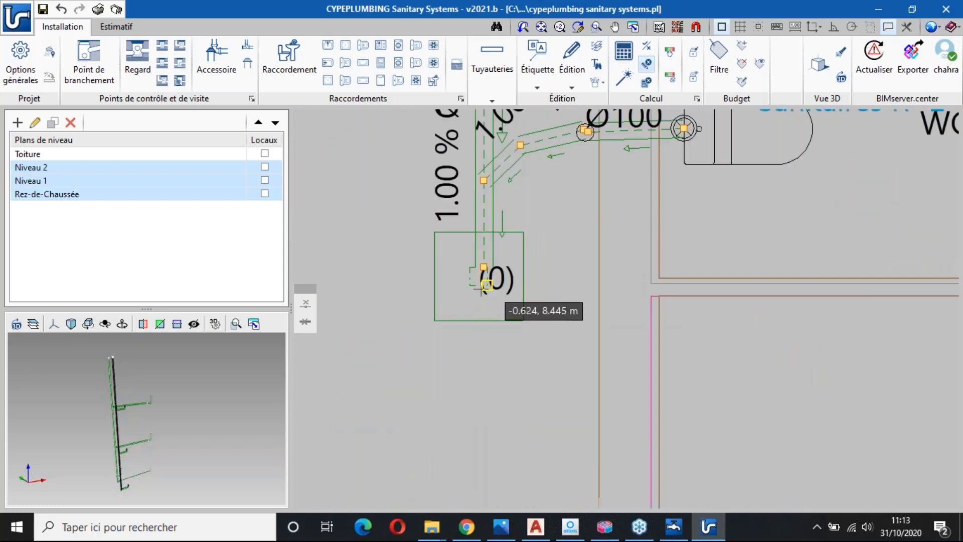
scroll(464, 361, "down", 4)
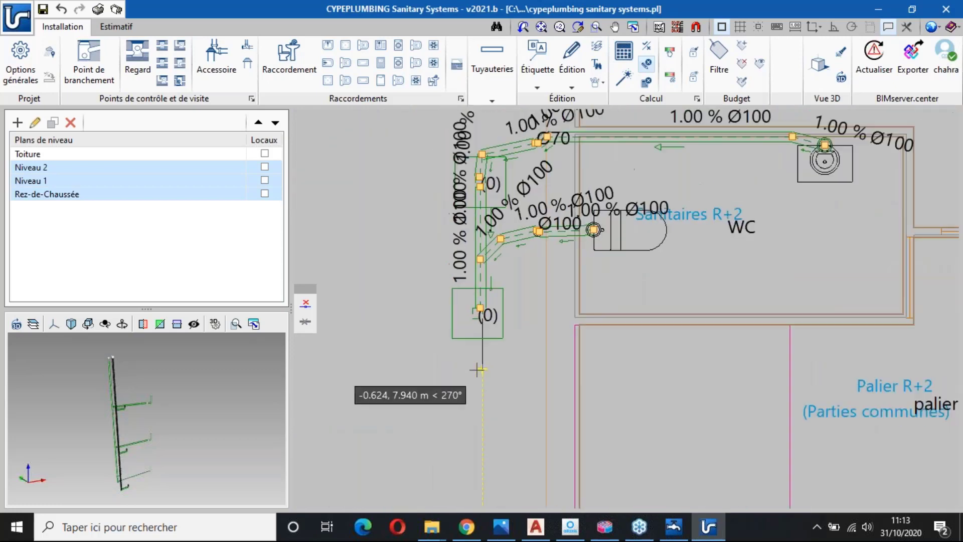
scroll(474, 324, "up", 3)
scroll(490, 371, "down", 2)
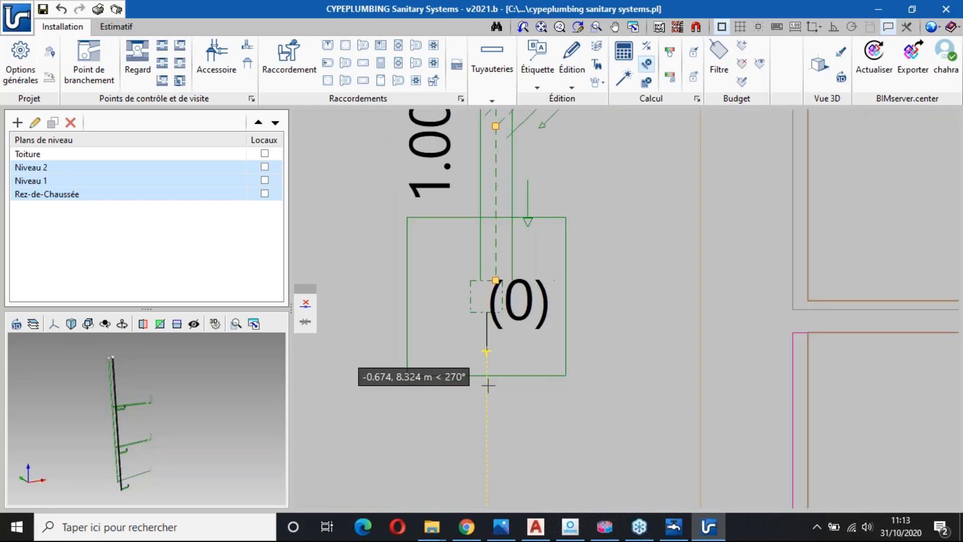
scroll(484, 394, "down", 3)
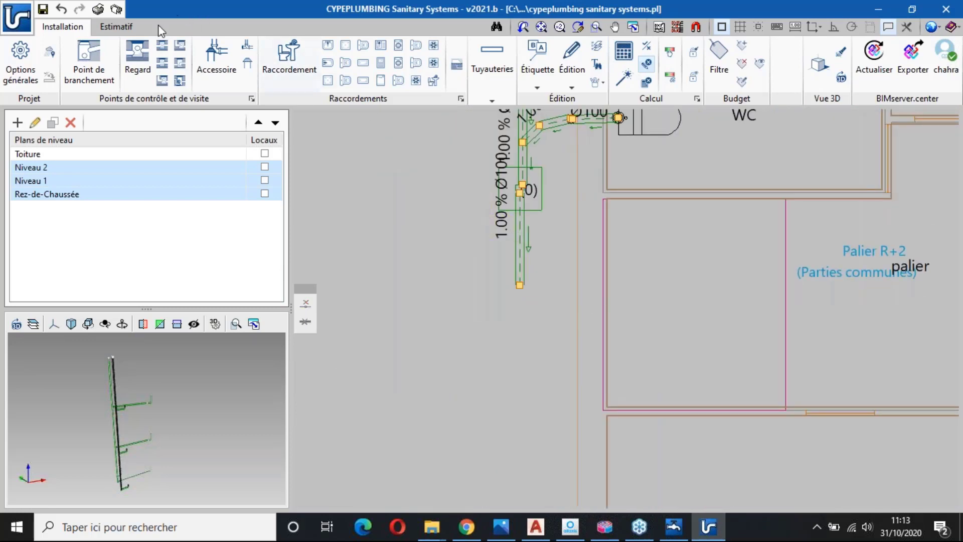
Step: Place an Eaux usées et pluviales Point de branchement with a 0.000 m level at the collector's free end
left_click(85, 69)
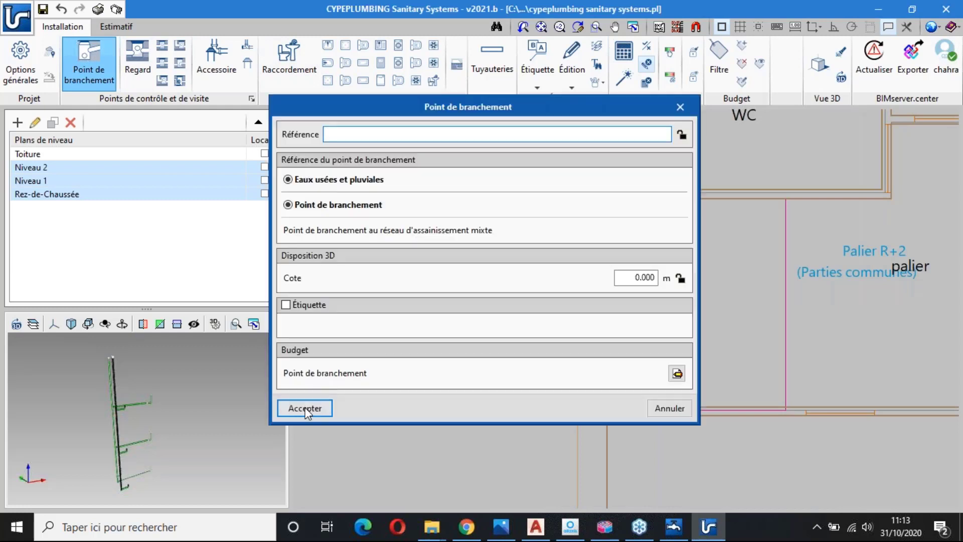
left_click(306, 407)
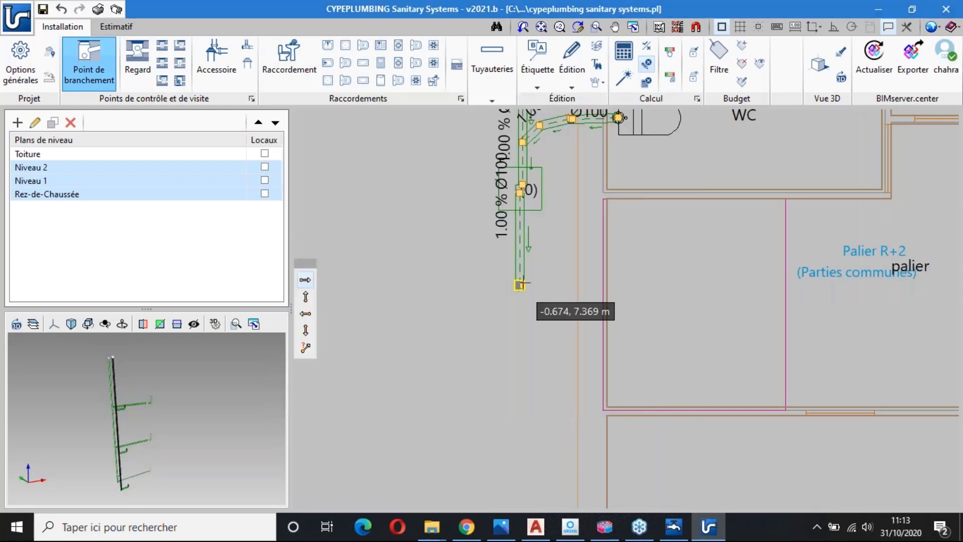
left_click(503, 290)
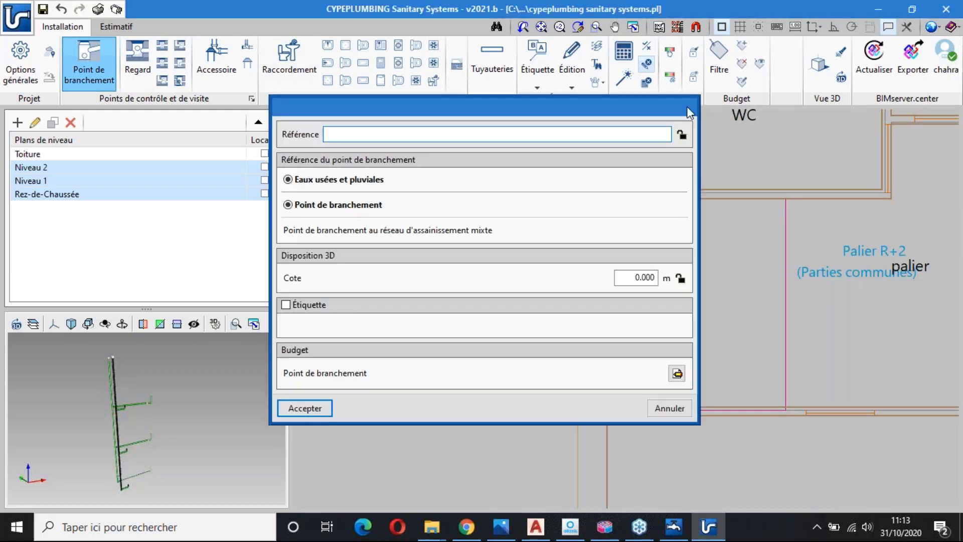
left_click(680, 107)
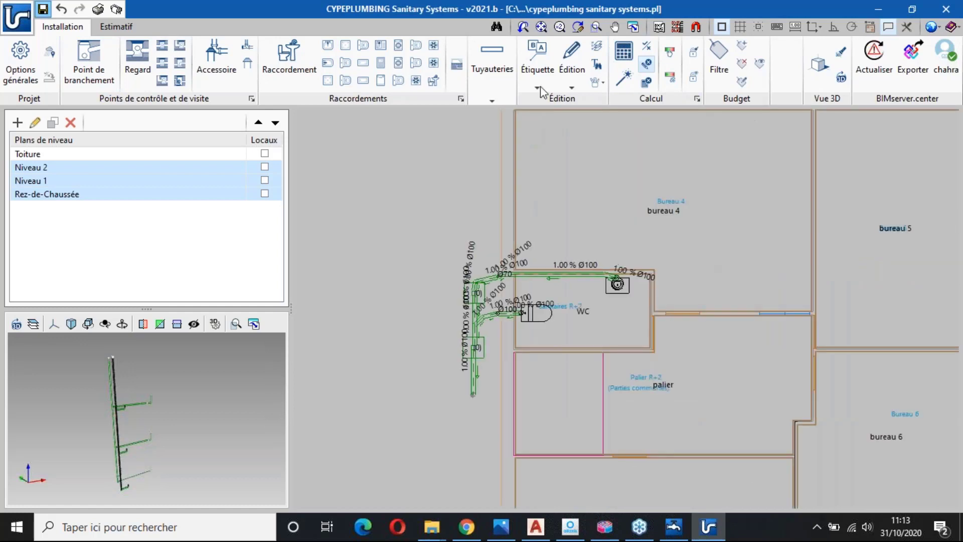
Step: Calculate and automatically size the drainage installation, and examine the washbasin's Conduit de raccordement in Sanitaires R+2
left_click(624, 53)
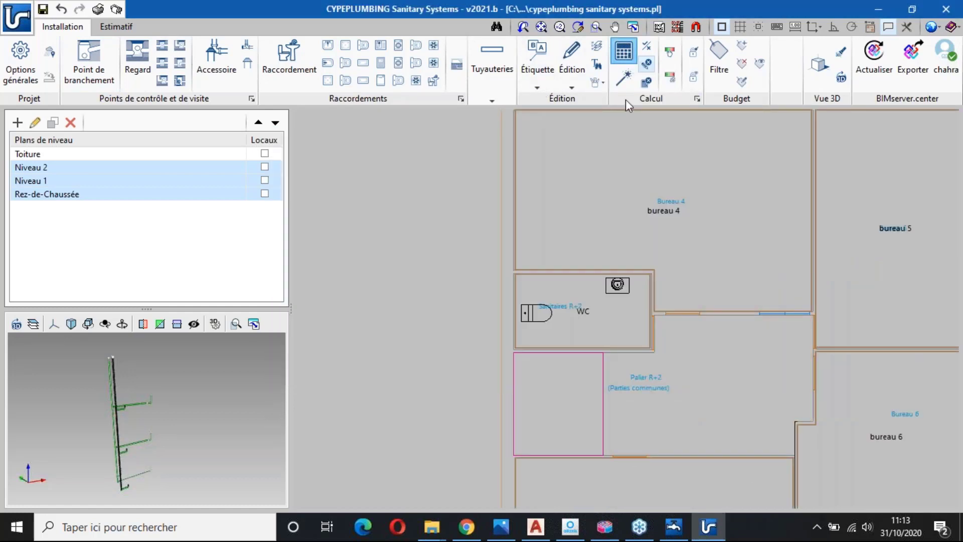
left_click(621, 80)
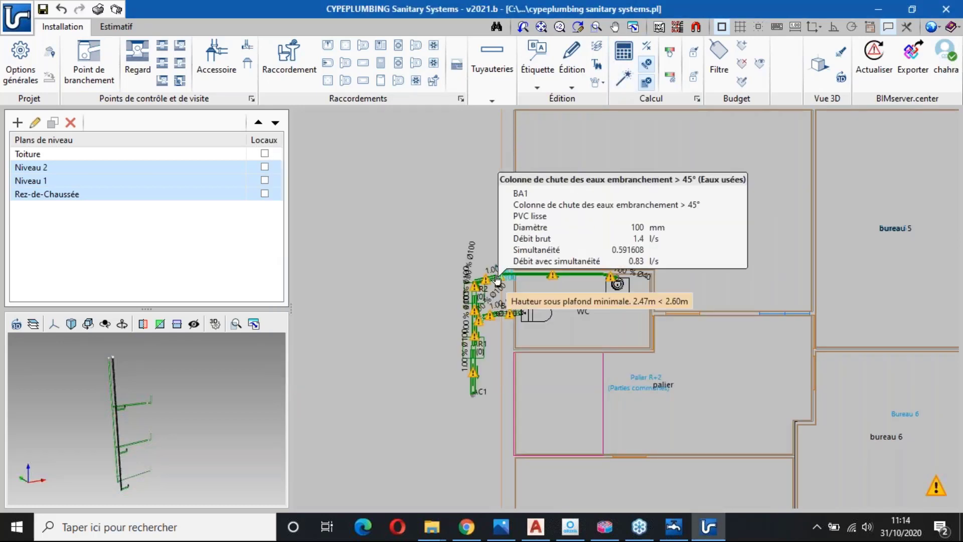
scroll(514, 281, "up", 1)
scroll(515, 281, "up", 1)
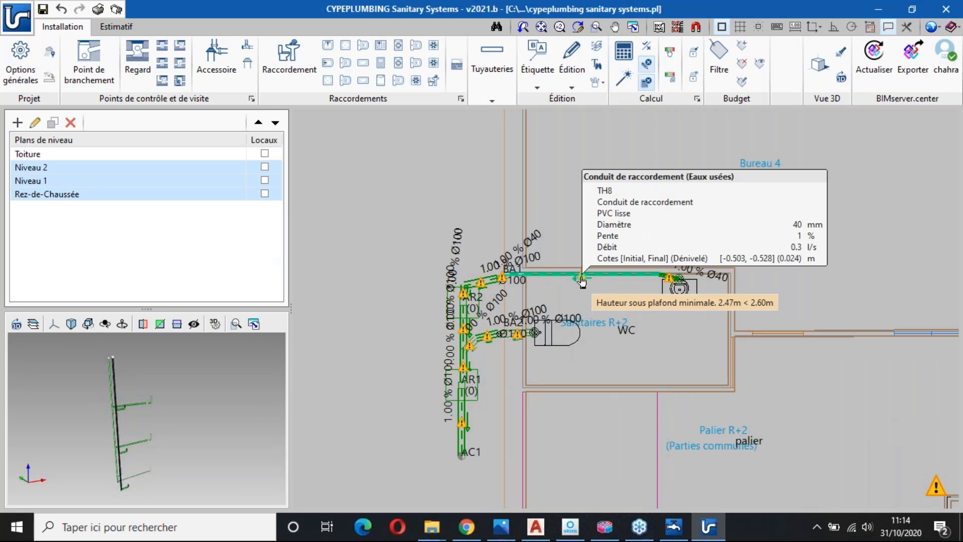
scroll(581, 281, "up", 2)
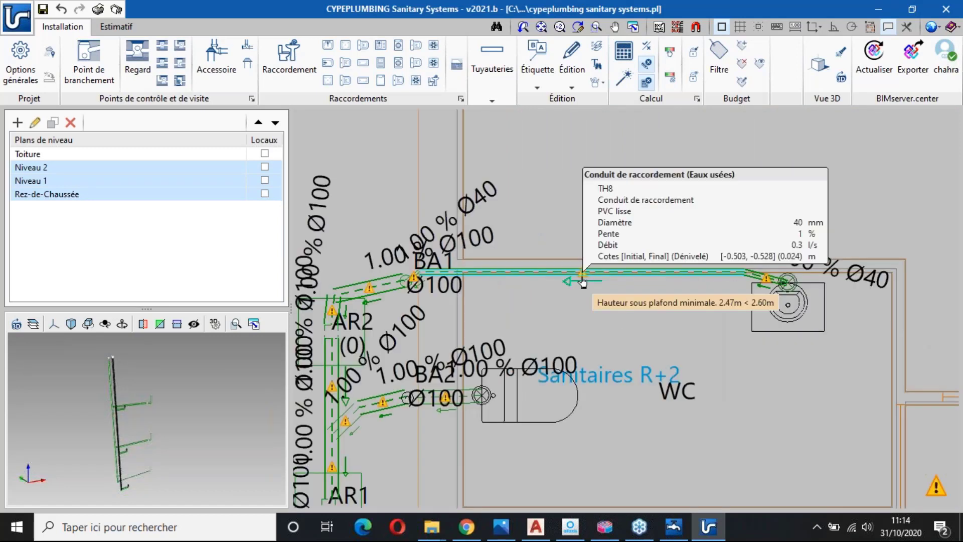
Step: Compare the drainage layouts on Niveau 1, Niveau 2 and Rez-de-Chaussée to check which level holds the manholes and collector
left_click(139, 178)
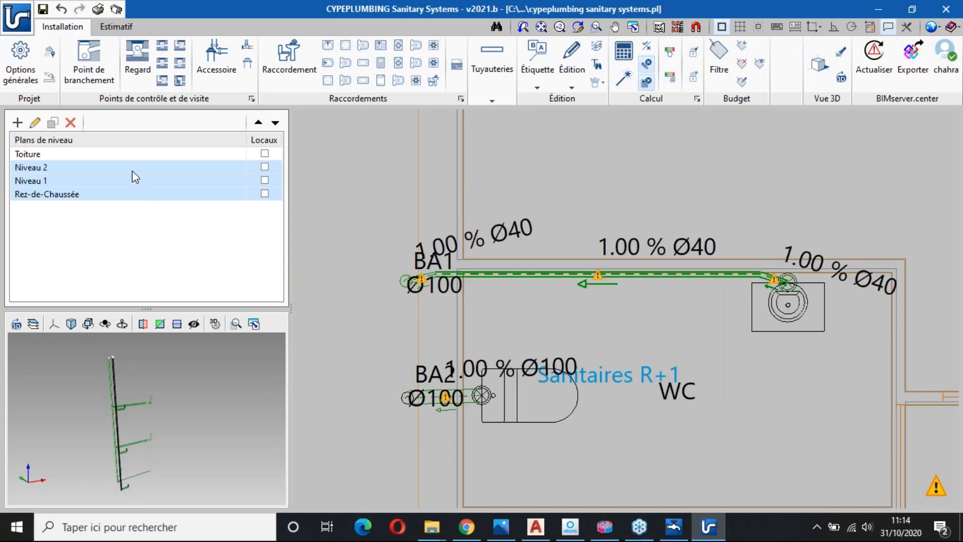
left_click(132, 166)
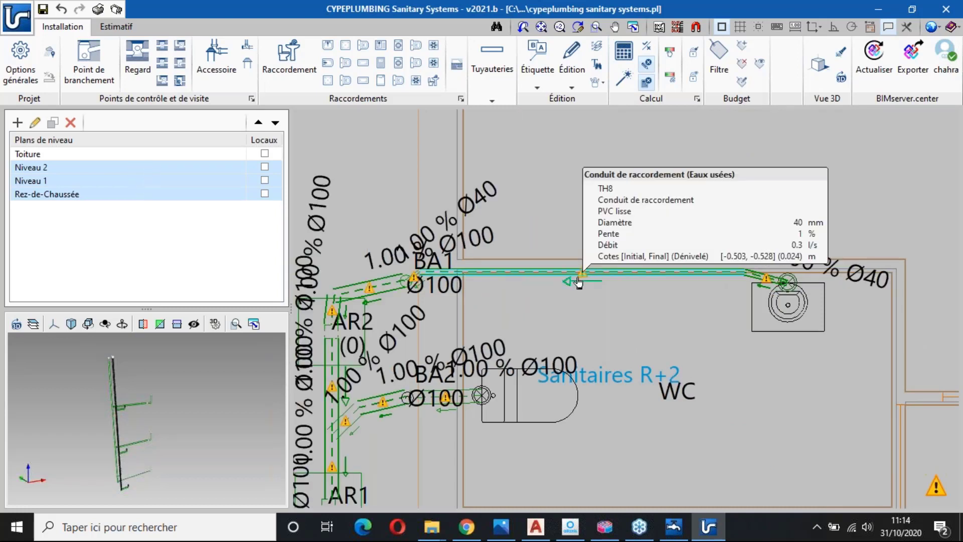
scroll(566, 294, "down", 2)
middle_click_drag(484, 300, 529, 219)
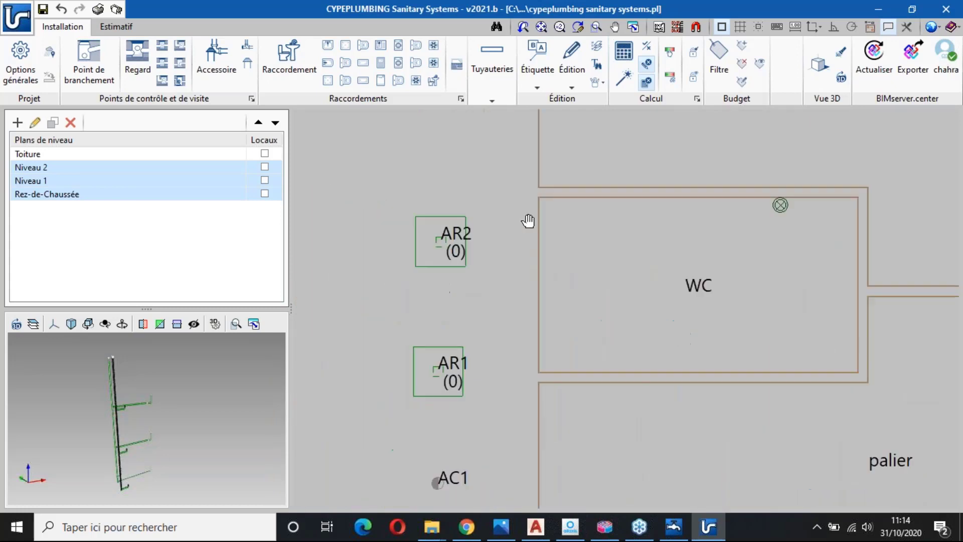
left_click(186, 199)
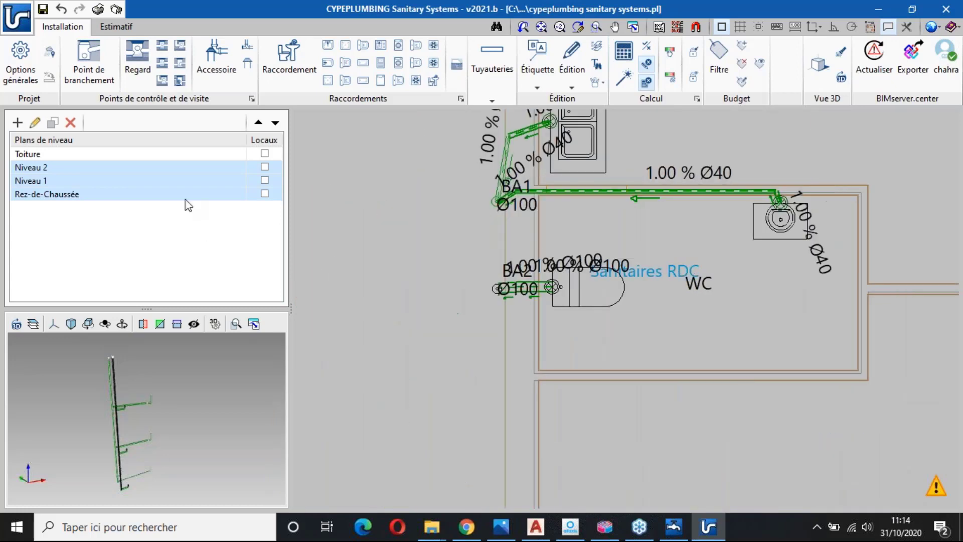
left_click(179, 165)
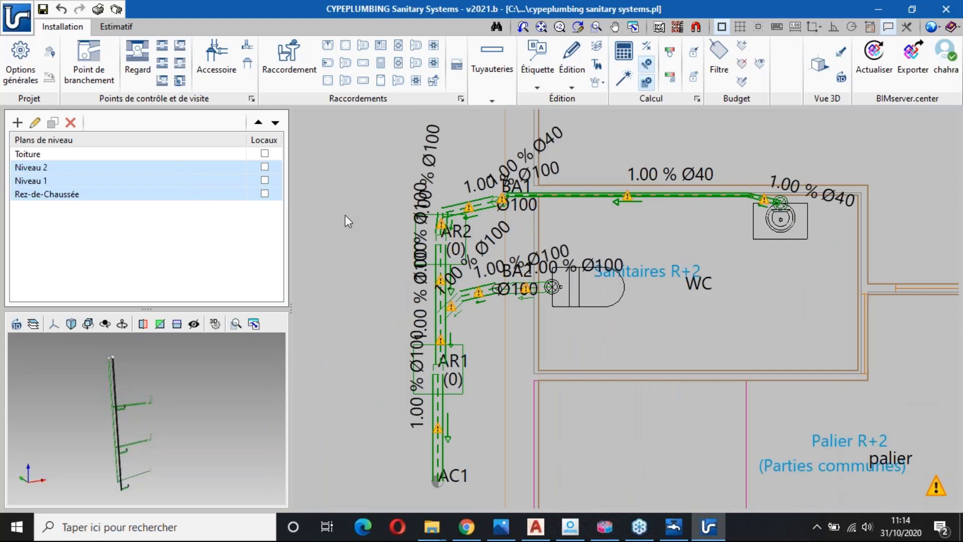
scroll(404, 233, "down", 3)
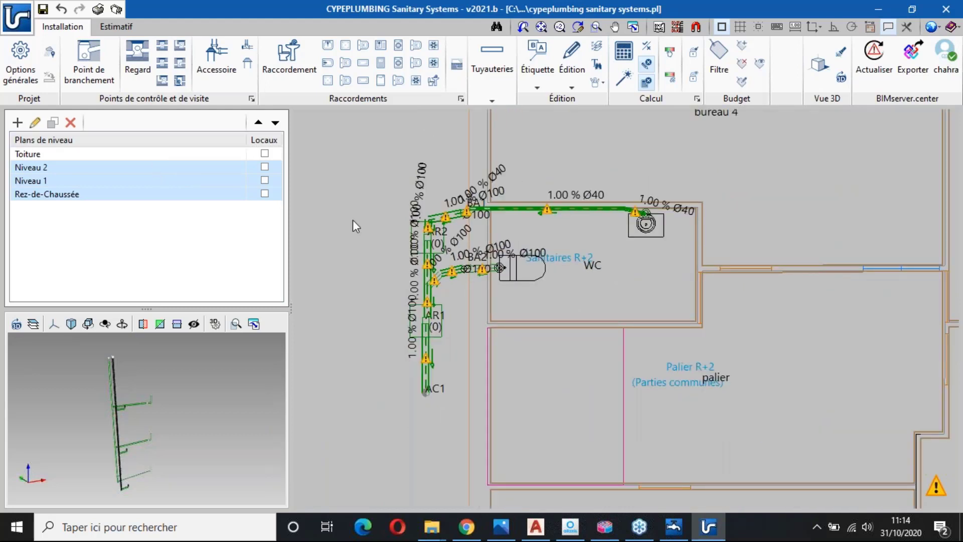
Step: Copy the manholes, Ø100 collector pipes and connection point from Niveau 2 to the Rez-de-Chaussée level plan, with all element types selectable
left_click(572, 59)
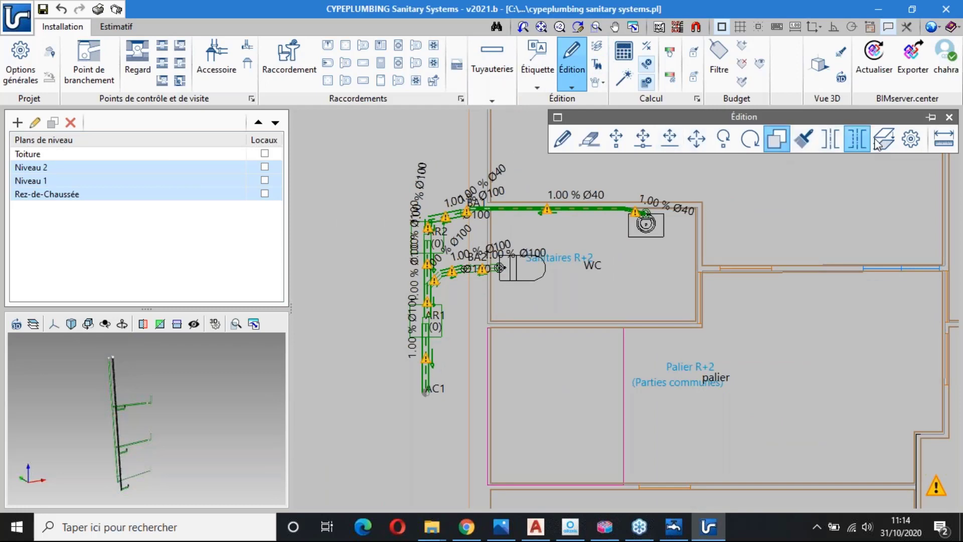
left_click(884, 138)
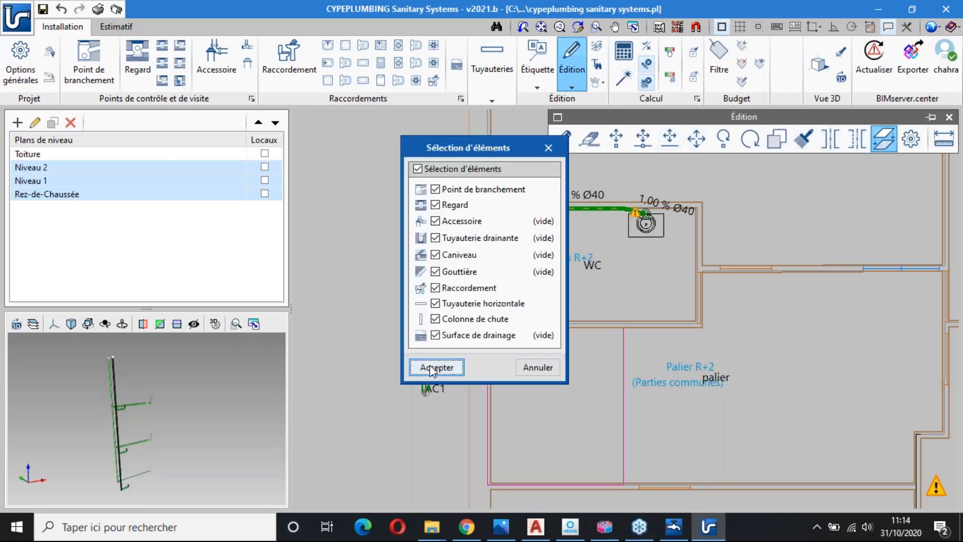
left_click(436, 368)
scroll(442, 202, "up", 3)
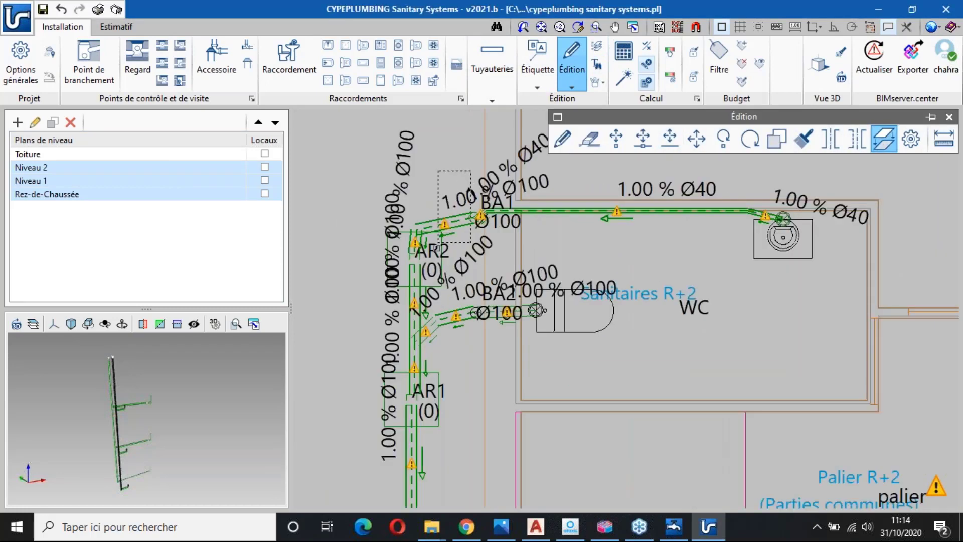
middle_click_drag(358, 295, 369, 138)
left_click(364, 387)
right_click(364, 387)
left_click(578, 287)
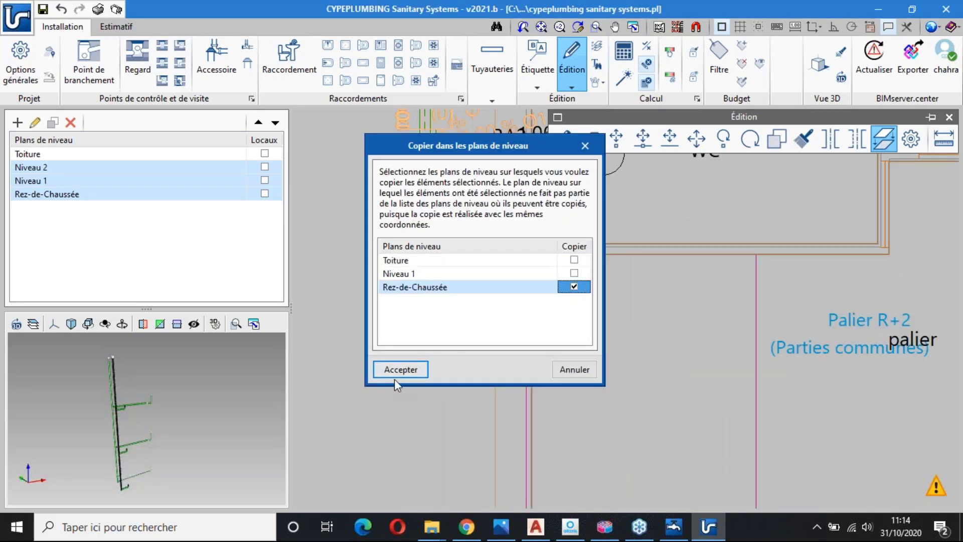
left_click(396, 371)
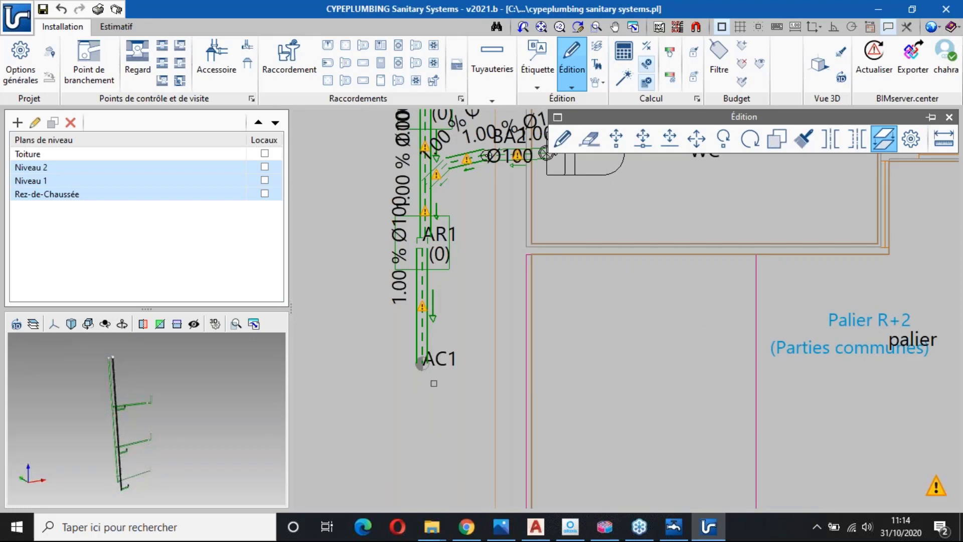
Step: Delete the original manholes, collector pipes and connection point outside the building from Niveau 2
scroll(434, 383, "down", 2)
middle_click_drag(434, 383, 430, 483)
left_click(591, 142)
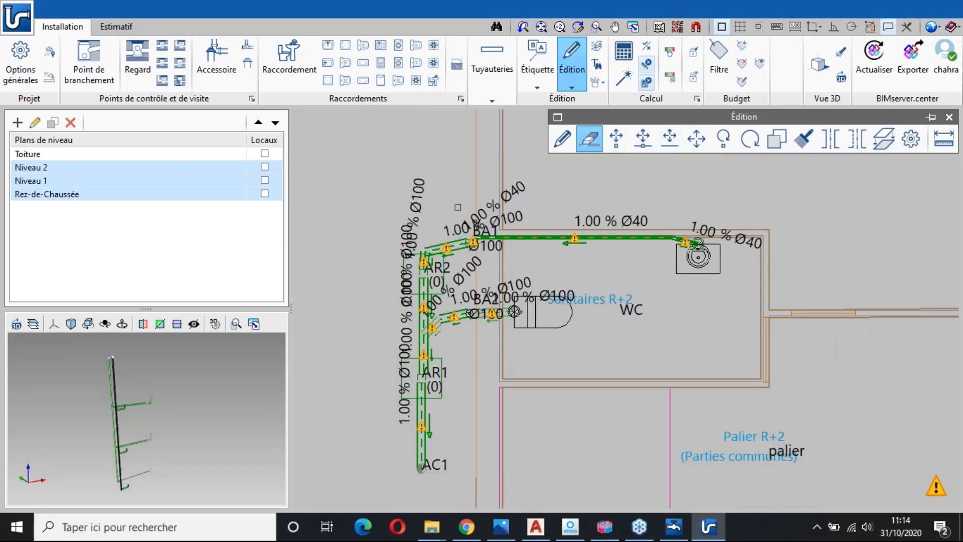
left_click(457, 207)
left_click(376, 455)
mouse_move(378, 421)
middle_mouse_down()
mouse_move(387, 348)
mouse_move(350, 389)
mouse_move(339, 483)
middle_mouse_up()
right_click(372, 292)
Step: On Rez-de-Chaussée, delete the two copied Ø100 pipes linking stacks BA1 and BA2 to the collector
scroll(368, 421, "up", 1)
scroll(433, 384, "up", 1)
middle_click_drag(433, 384, 385, 494)
scroll(481, 330, "up", 1)
scroll(481, 330, "up", 1)
left_click(127, 197)
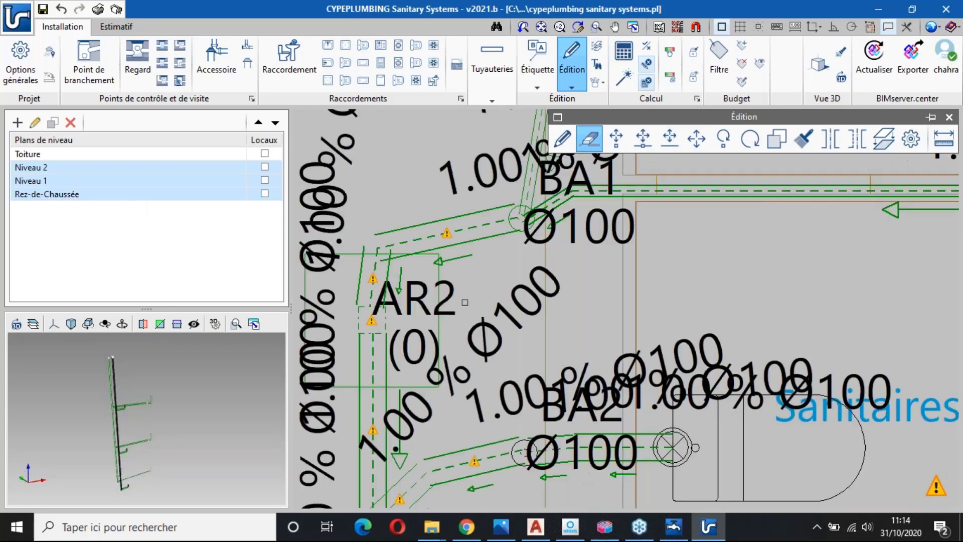
scroll(465, 302, "down", 1)
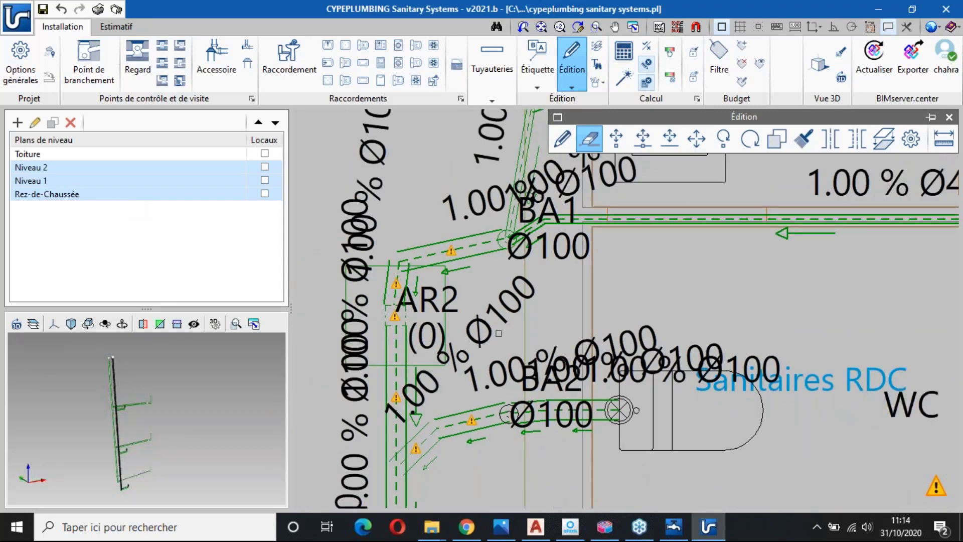
scroll(486, 317, "down", 2)
right_click(535, 153)
left_click(548, 149)
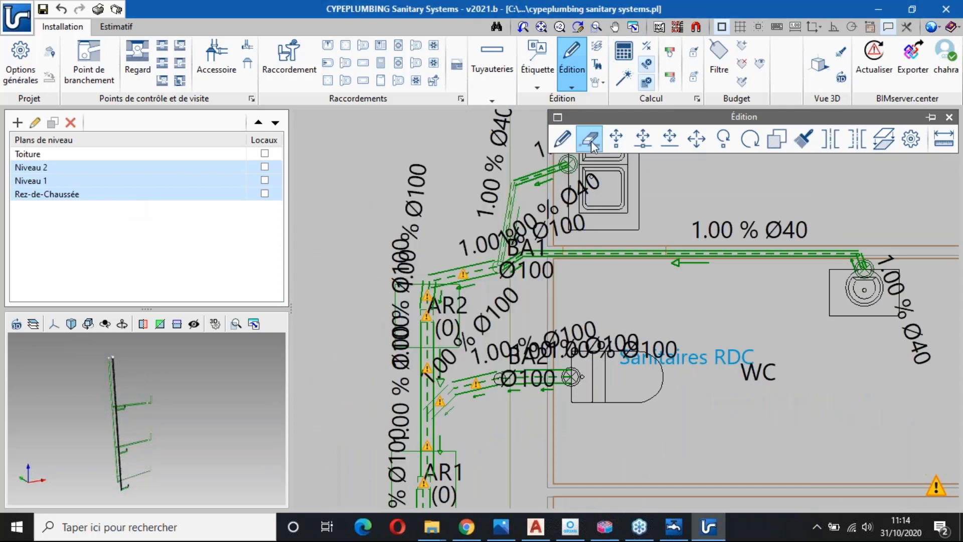
left_click(592, 141)
left_click(475, 271)
left_click(475, 382)
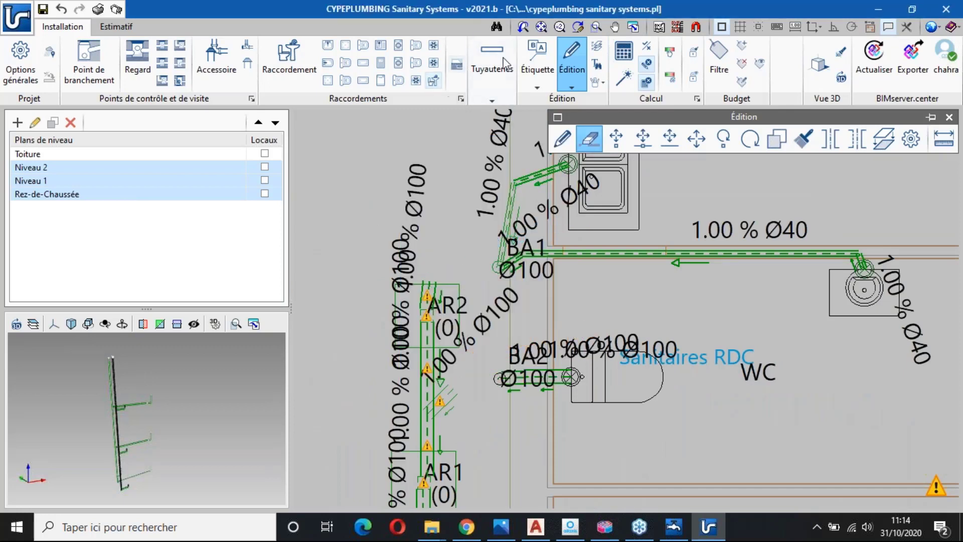
Step: Draw a Ø100 Collecteur unitaire EU+EV pipe at 1.00 % slope from stack BA1 to the collector's upstream end by manhole AR2
left_click(496, 70)
left_click(485, 146)
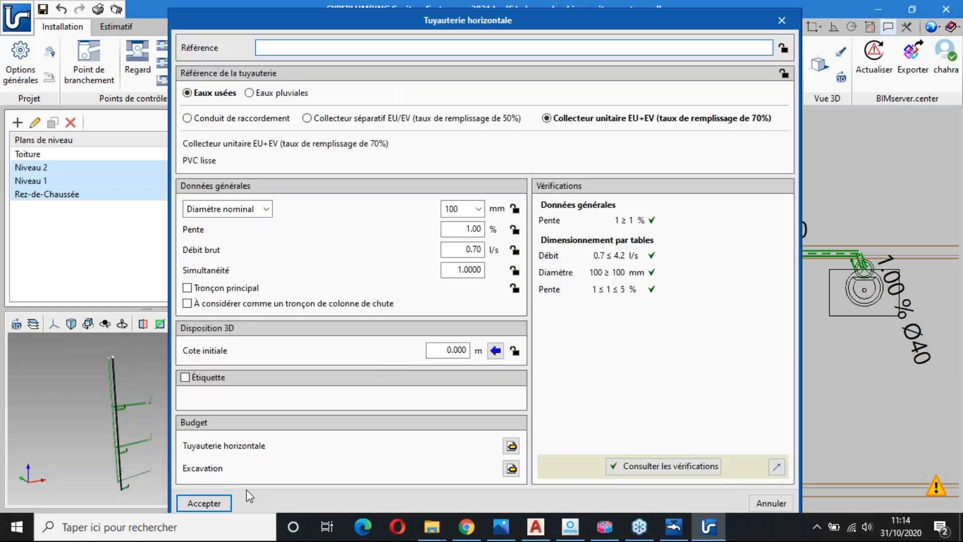
left_click(204, 503)
scroll(474, 296, "up", 8)
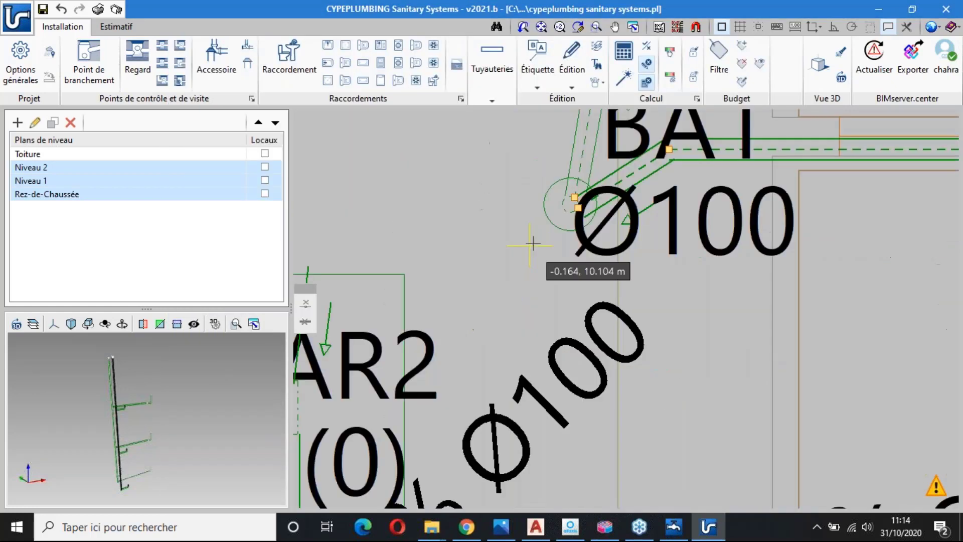
left_click(570, 201)
middle_click_drag(448, 254, 579, 247)
left_click(412, 254)
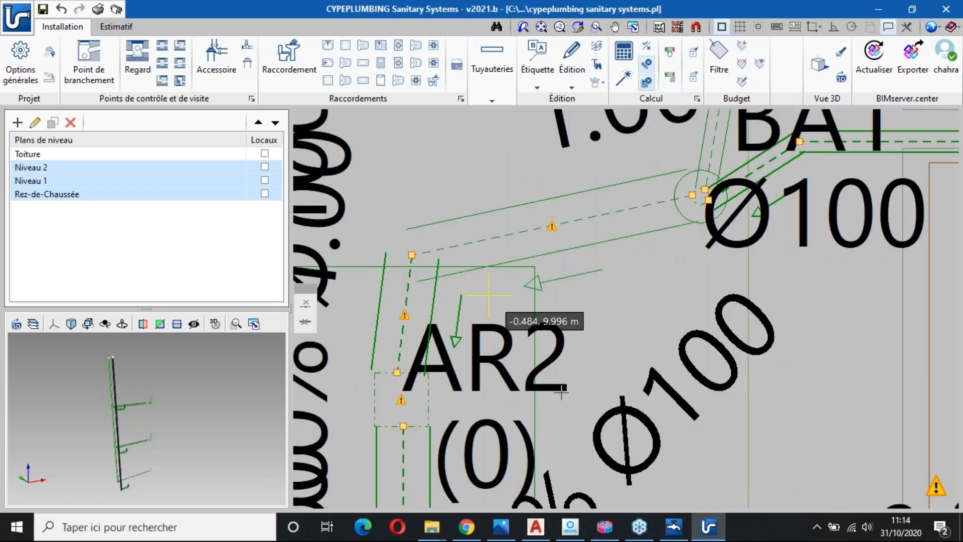
Step: Draw another Ø100 unitary collector pipe from stack BA2 to the free end of the angled branch between the manholes
scroll(492, 299, "down", 1)
scroll(491, 299, "down", 4)
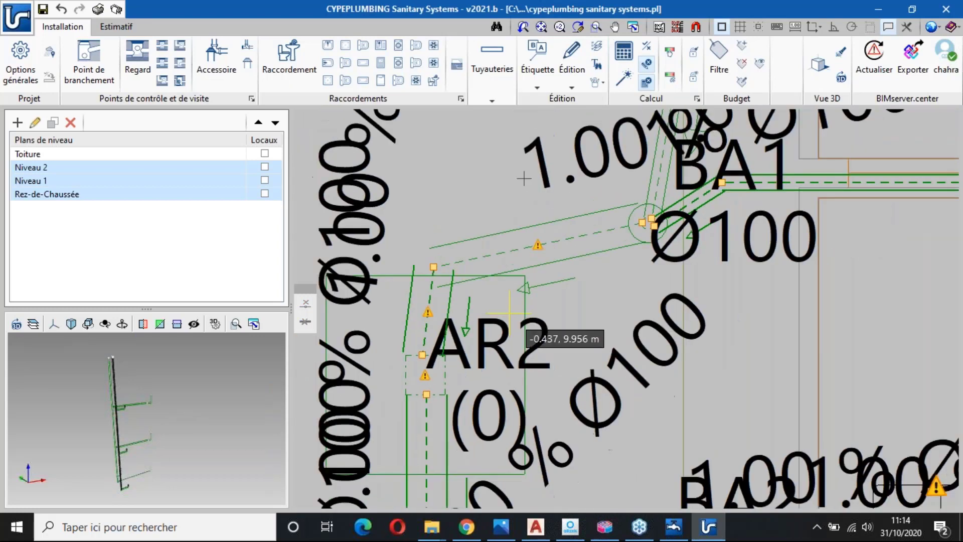
middle_click_drag(559, 394, 526, 181)
left_click(578, 299)
left_click(474, 320)
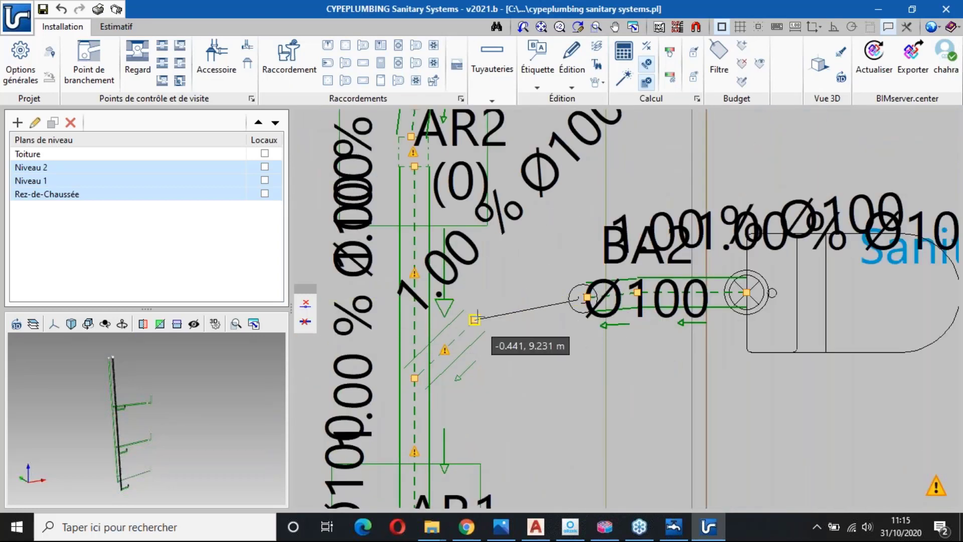
scroll(523, 337, "down", 5)
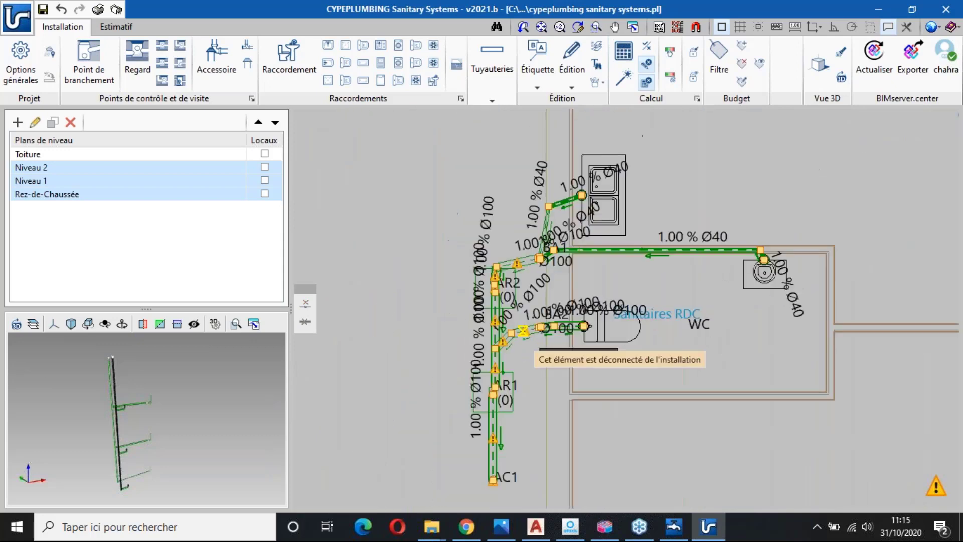
right_click(726, 140)
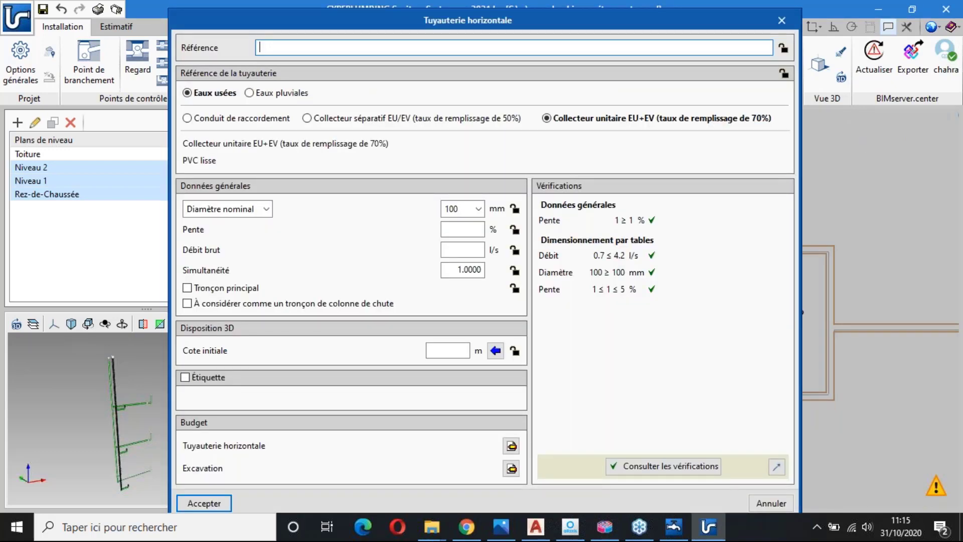
Step: Recalculate and automatically size the drainage installation
key("Return")
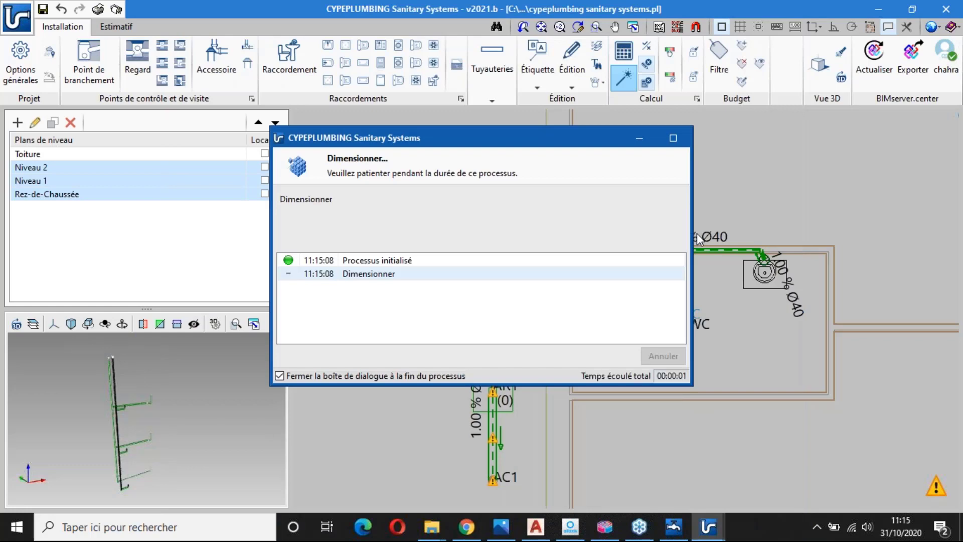
scroll(644, 329, "down", 2)
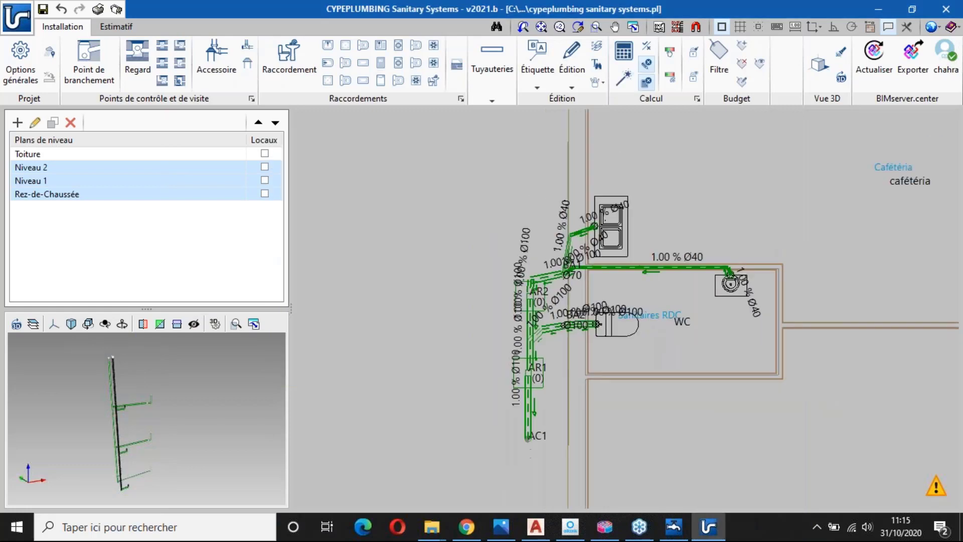
middle_click_drag(696, 325, 658, 344)
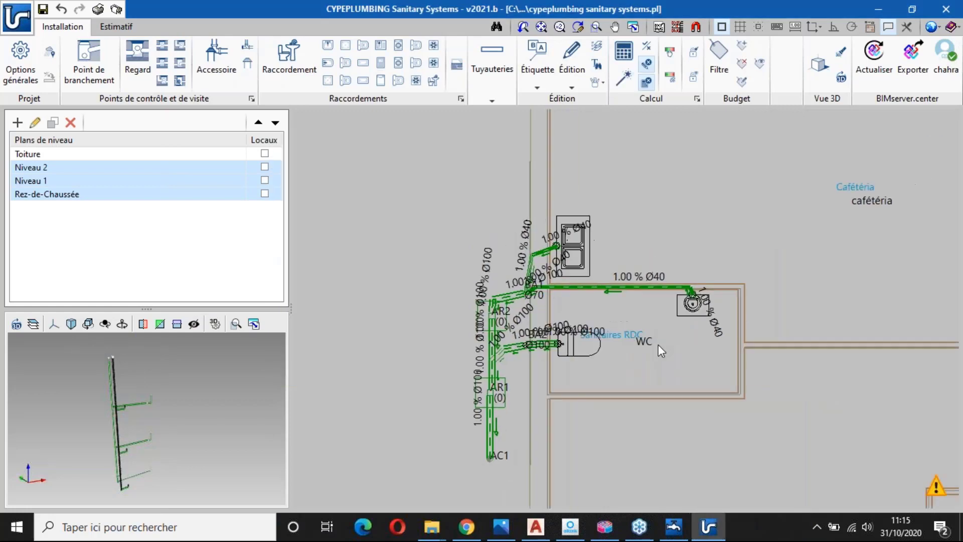
Step: Review the properties of the collector pipe from stack BA1, and inspect the stacks and manholes in 3D
left_click(510, 303)
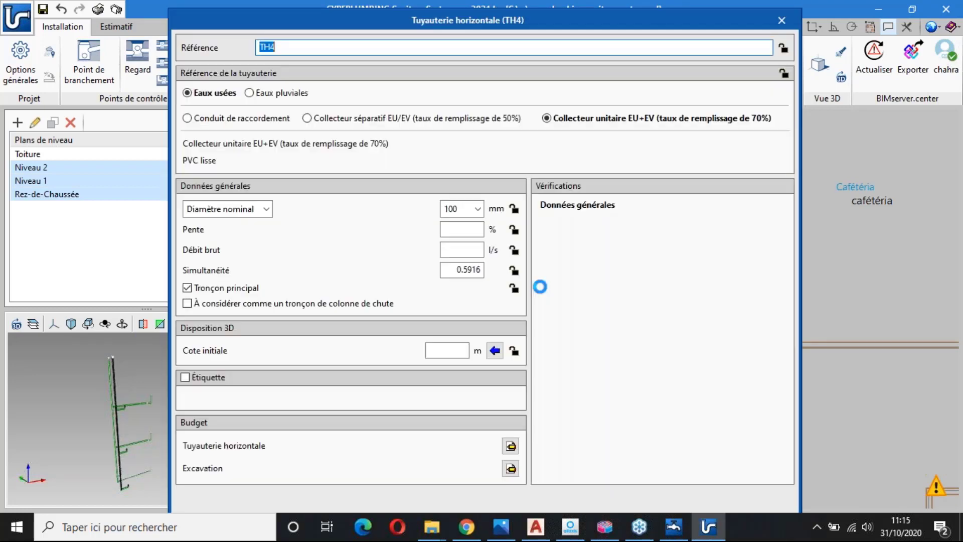
left_click(781, 23)
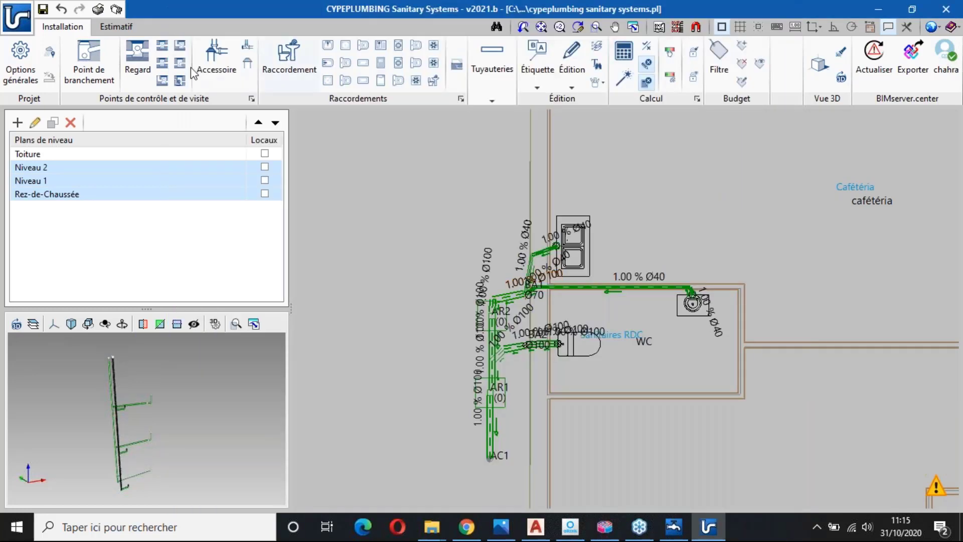
mouse_move(586, 291)
left_click_drag(158, 420, 136, 395)
scroll(133, 432, "up", 3)
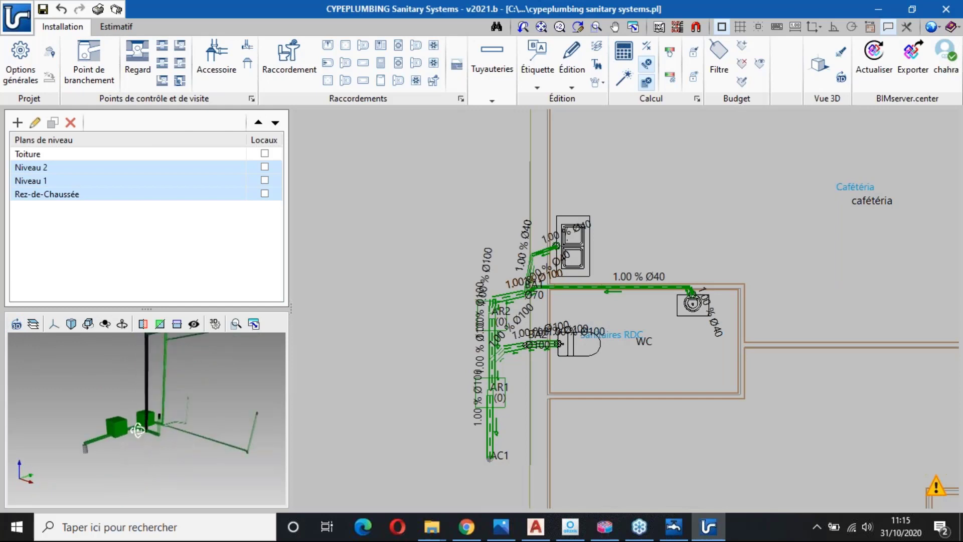
mouse_move(135, 433)
middle_mouse_down()
mouse_move(219, 419)
mouse_move(215, 440)
mouse_move(226, 435)
mouse_move(211, 432)
mouse_move(169, 459)
middle_mouse_up()
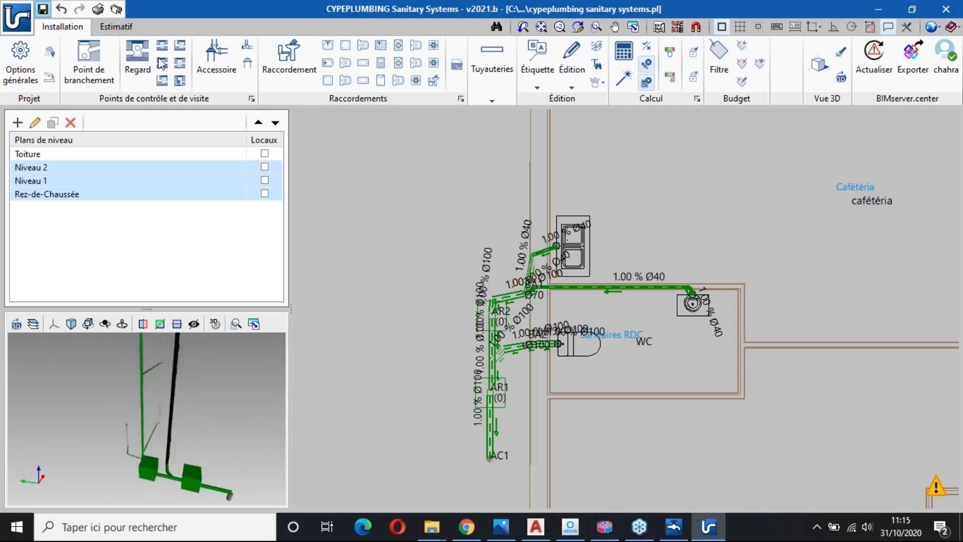
Step: Open the project documentation and read the Critères de calcul and Résultats reports for the wastewater network
left_click(98, 8)
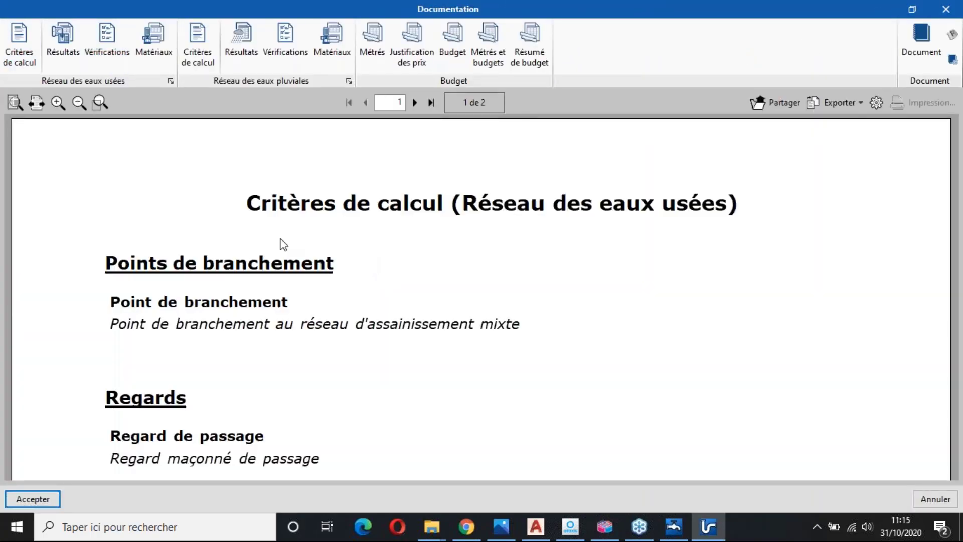
scroll(279, 254, "down", 4)
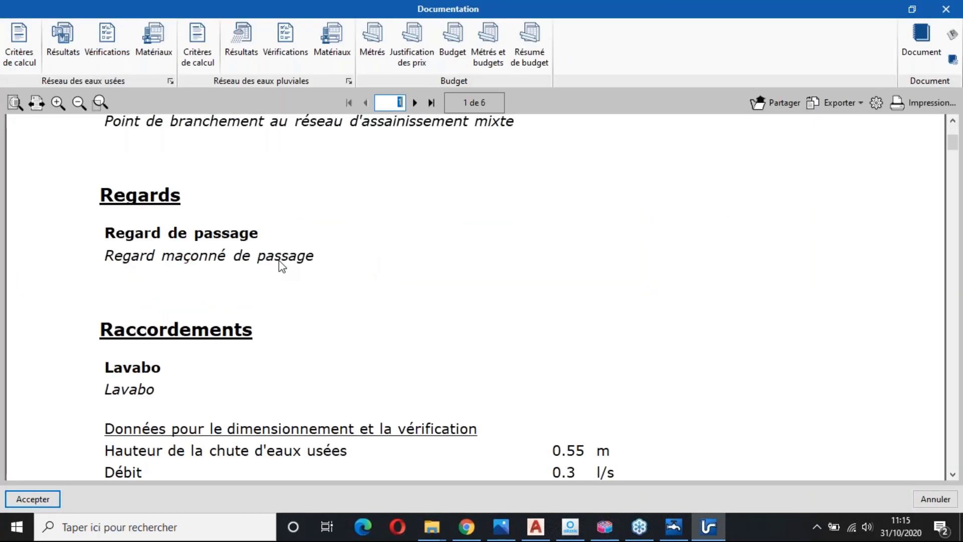
scroll(280, 262, "down", 15)
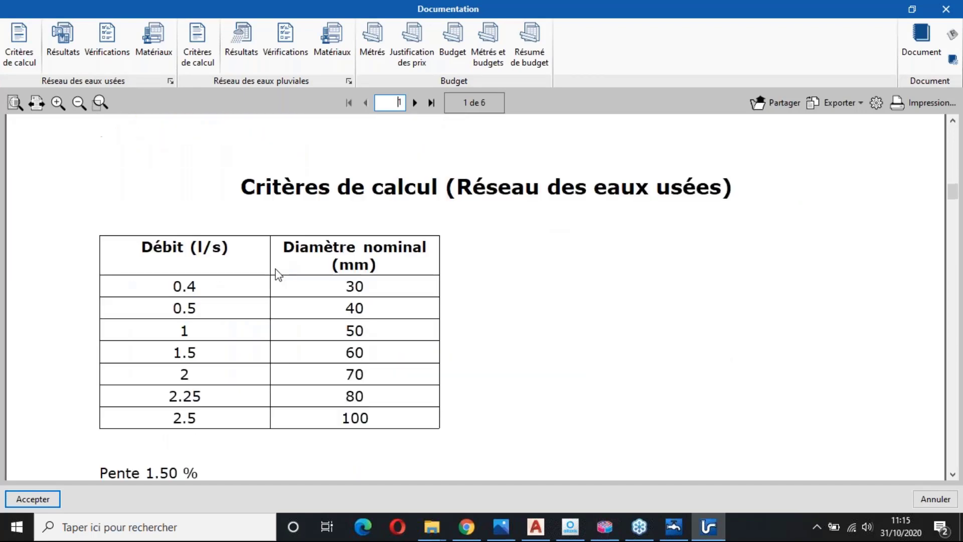
scroll(277, 274, "down", 13)
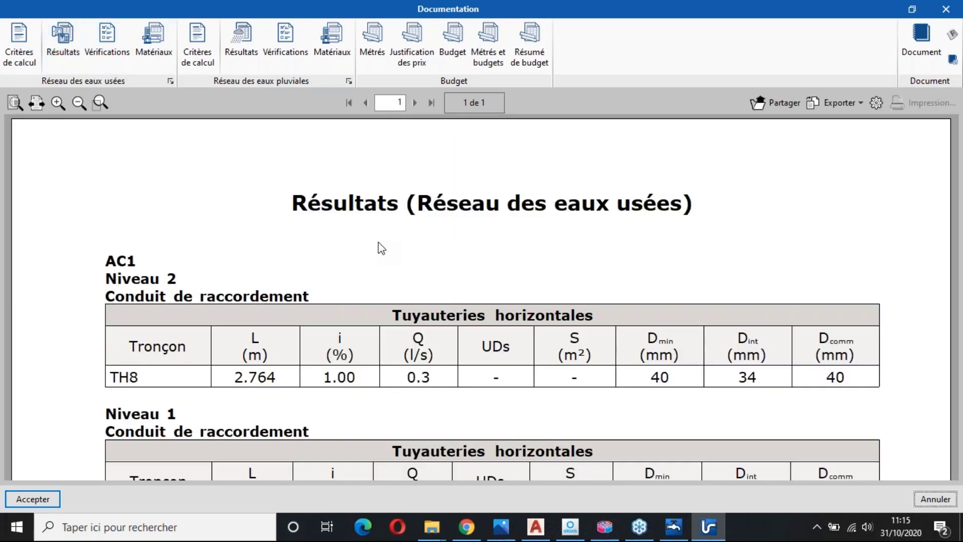
scroll(357, 312, "down", 3)
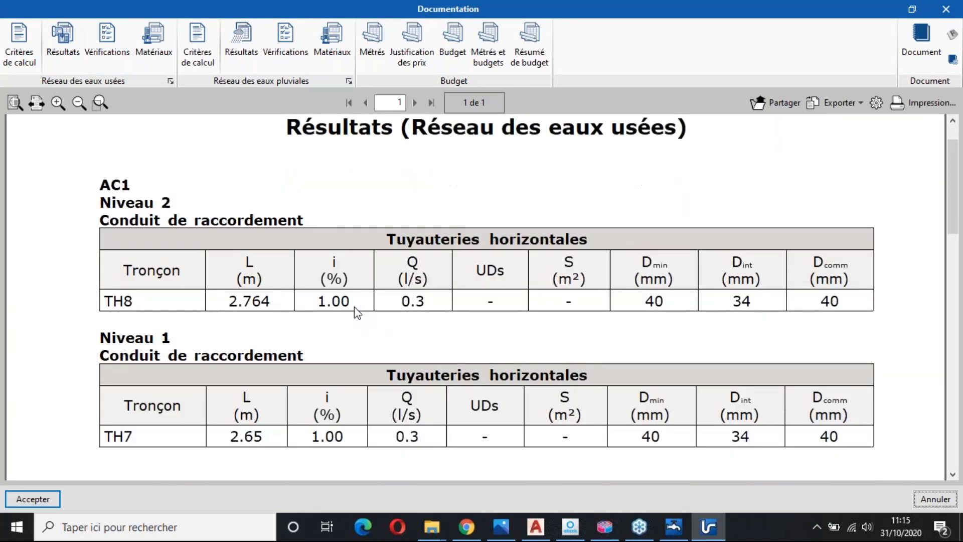
Step: Read the rest of the wastewater network's Résultats report, review its Vérifications report and check the available export formats
scroll(357, 310, "down", 4)
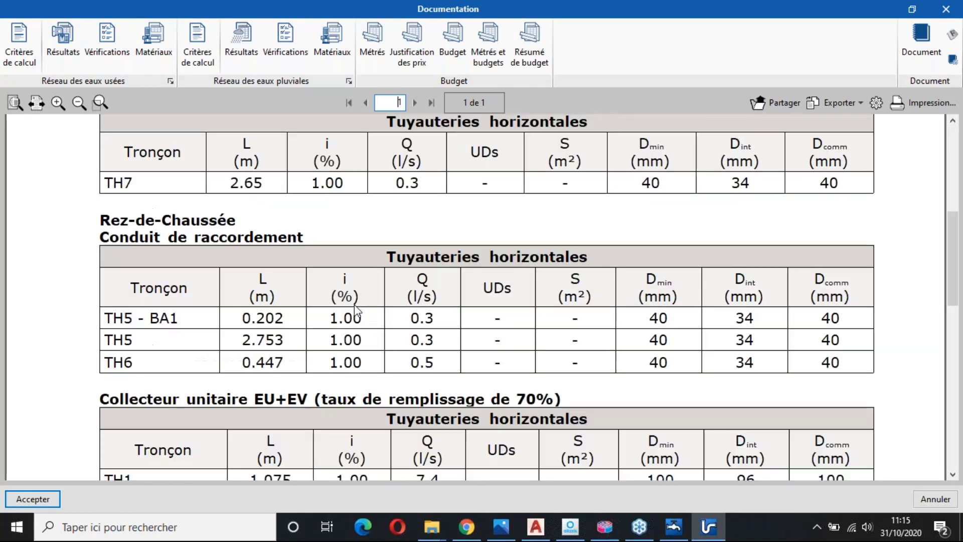
scroll(357, 312, "down", 10)
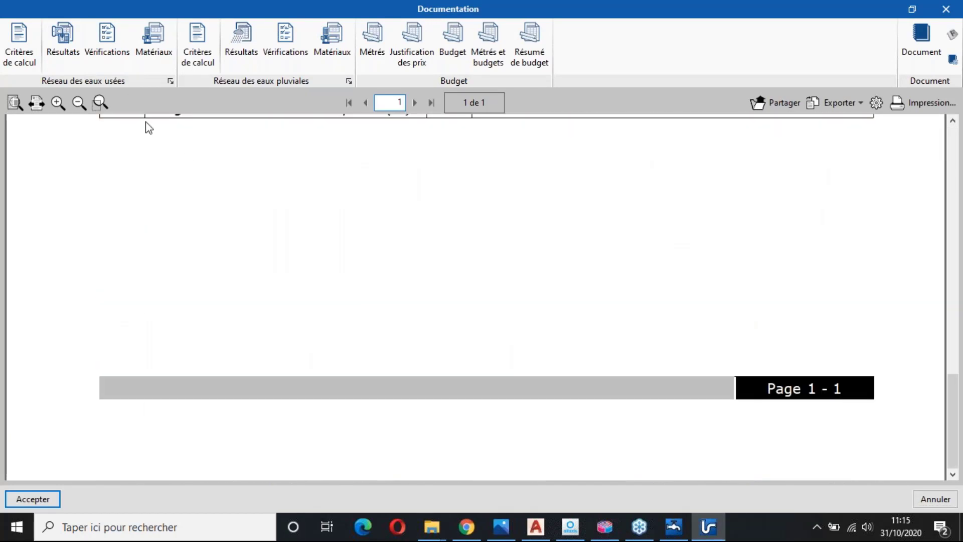
left_click(114, 47)
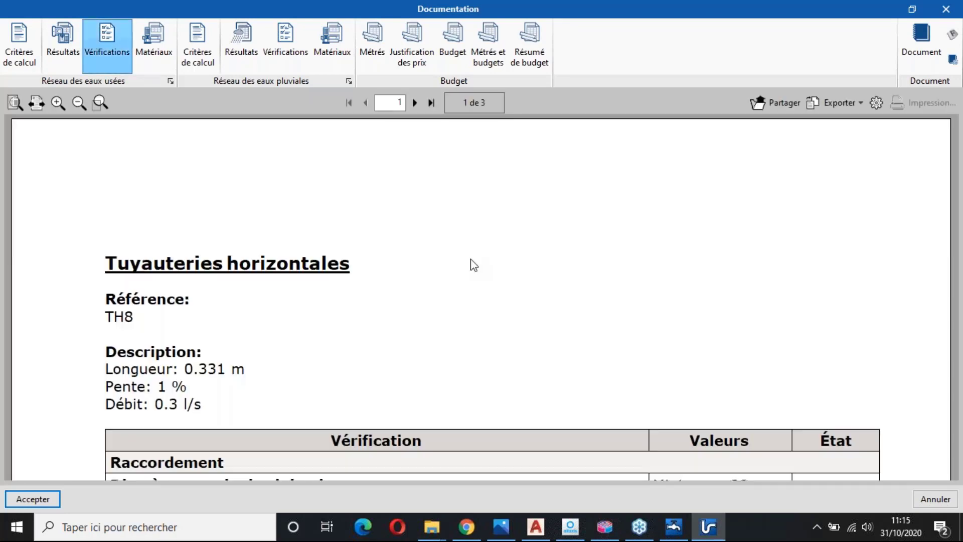
scroll(477, 294, "down", 5)
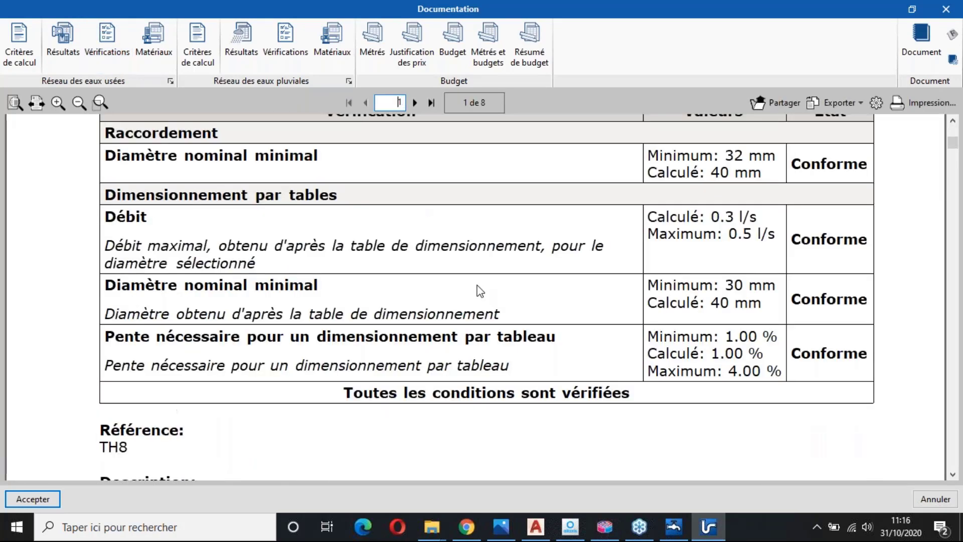
scroll(676, 300, "down", 1)
scroll(676, 300, "down", 1)
left_click(839, 102)
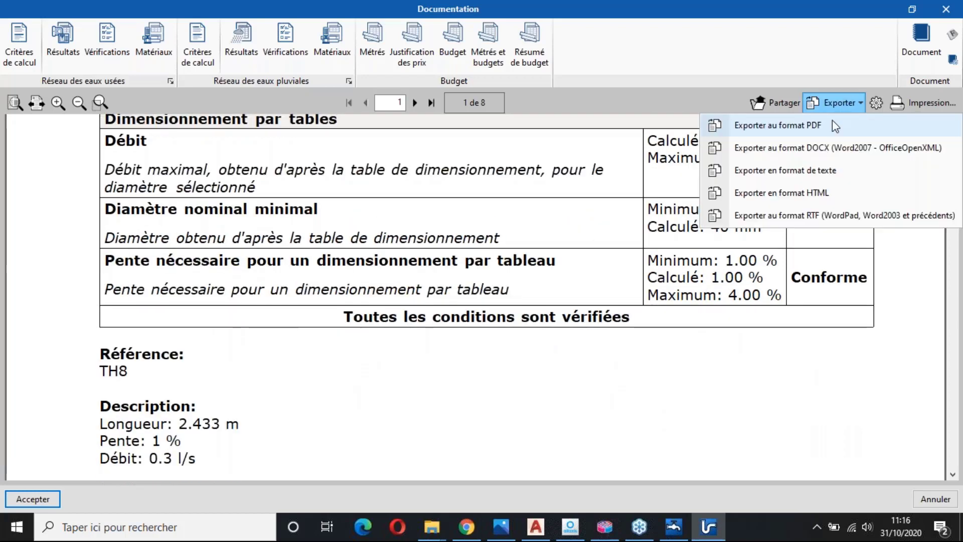
left_click(842, 106)
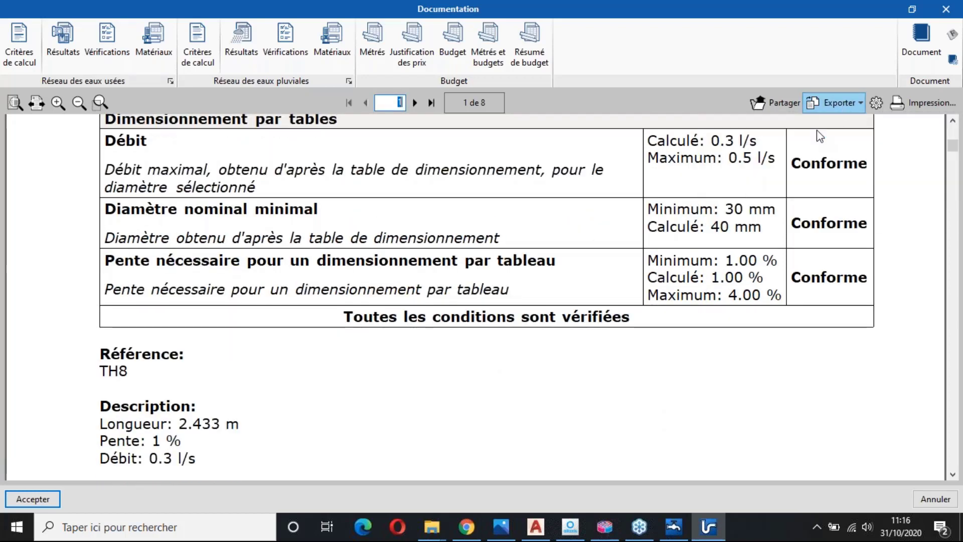
Step: Read the Matériaux report for the wastewater network, examining the PVC lisse pipe catalogue's diameters and thicknesses
left_click(164, 69)
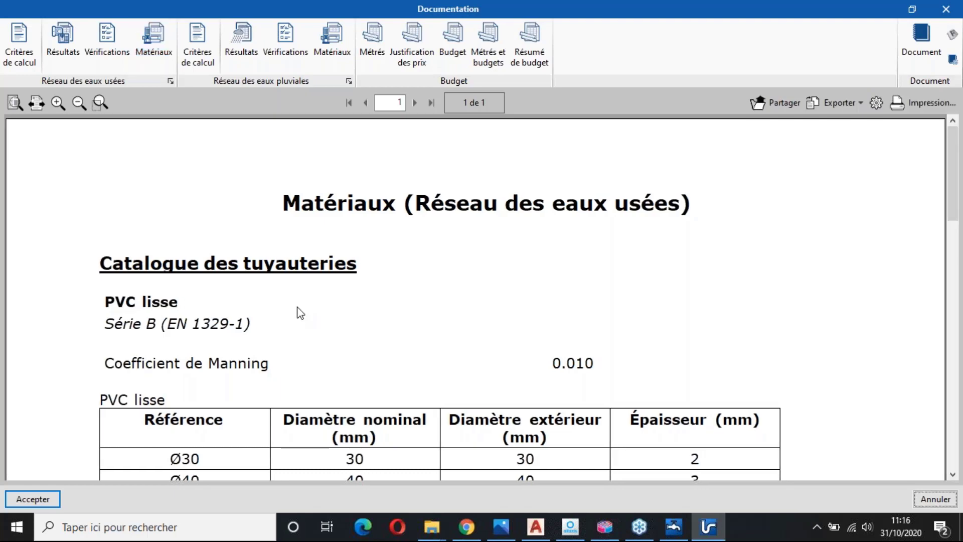
scroll(299, 316, "down", 7)
scroll(299, 313, "up", 4)
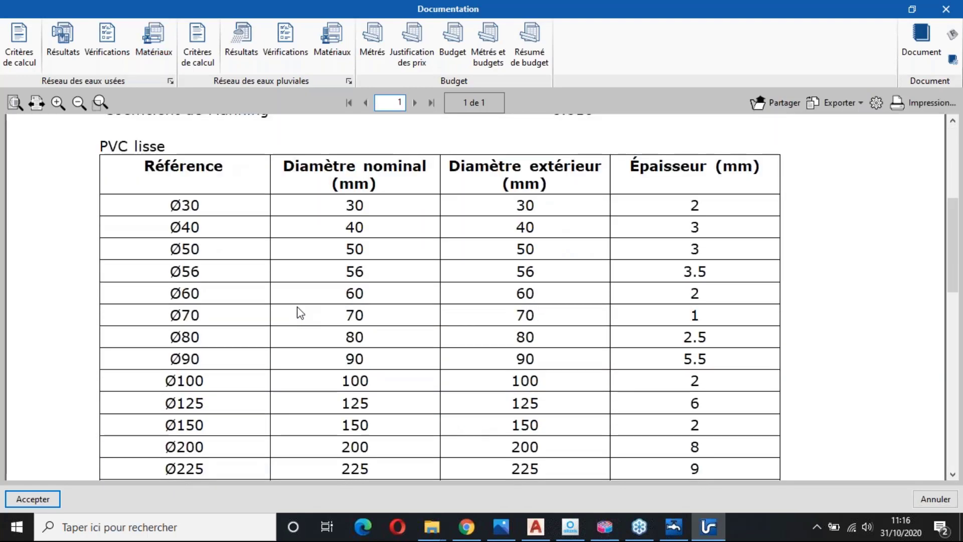
scroll(299, 312, "down", 4)
scroll(299, 312, "down", 5)
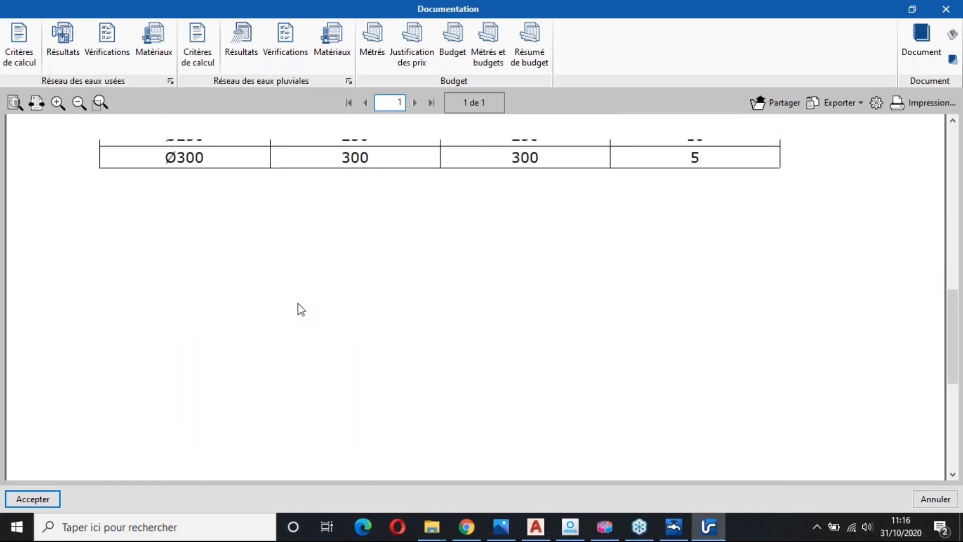
scroll(300, 310, "up", 4)
scroll(300, 308, "up", 5)
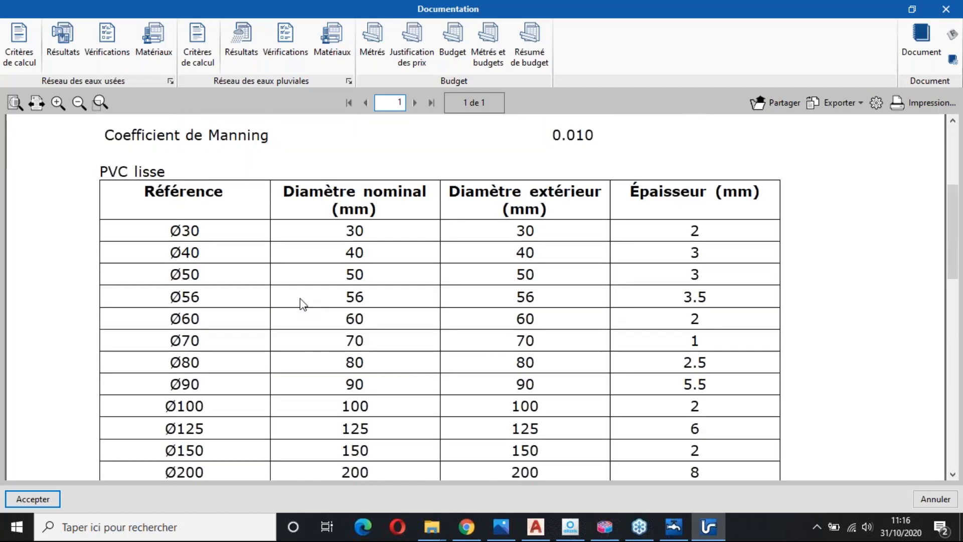
scroll(637, 345, "down", 5)
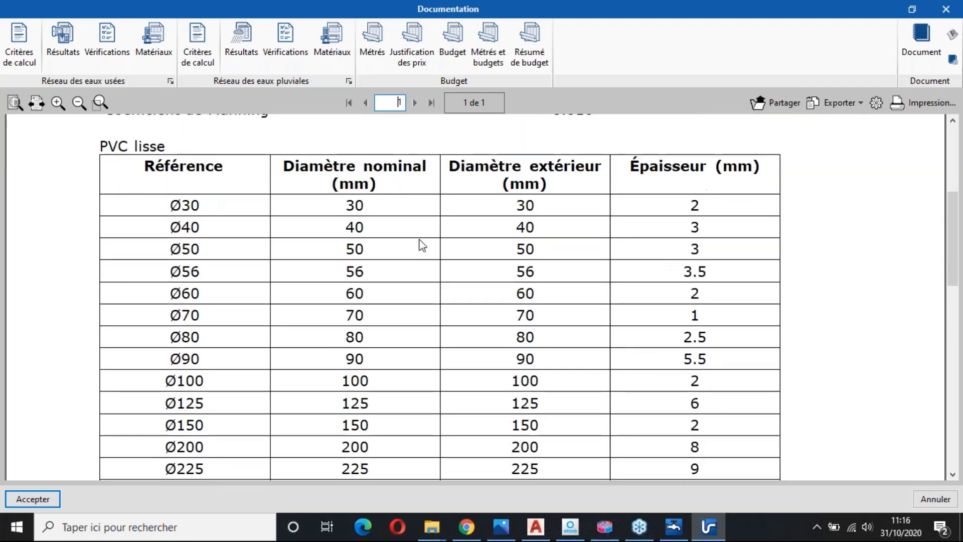
scroll(336, 227, "down", 7)
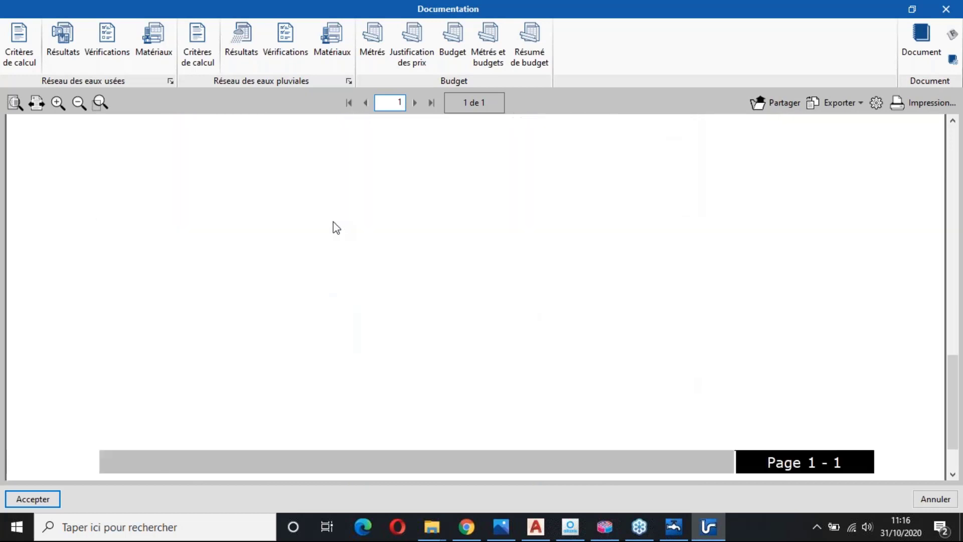
scroll(326, 219, "up", 3)
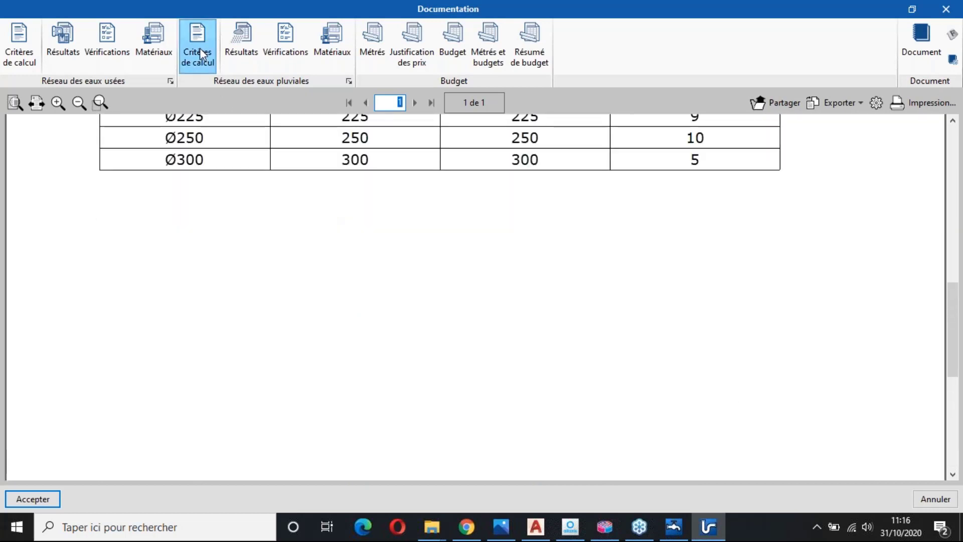
Step: View the Critères de calcul report for the rainwater network and close the documentation
left_click(199, 48)
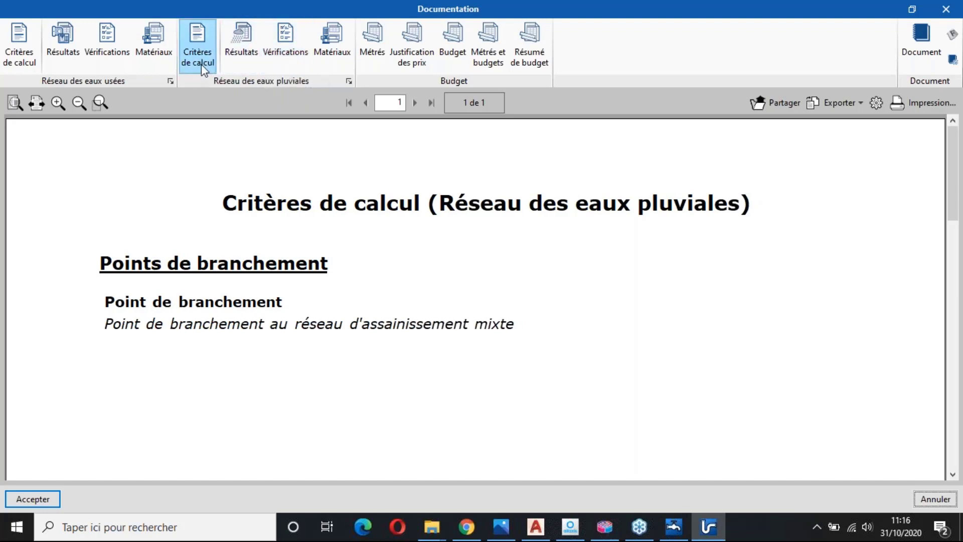
left_click(242, 51)
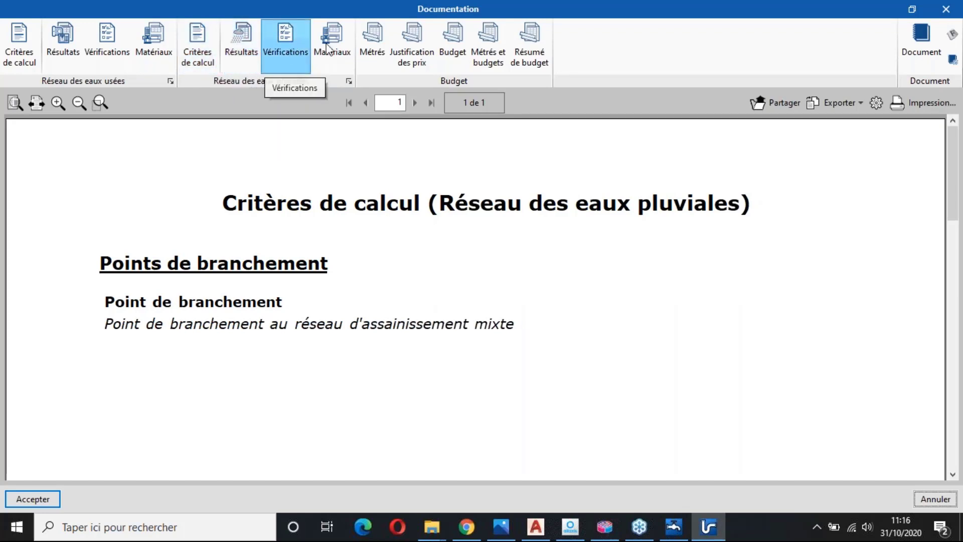
left_click(946, 9)
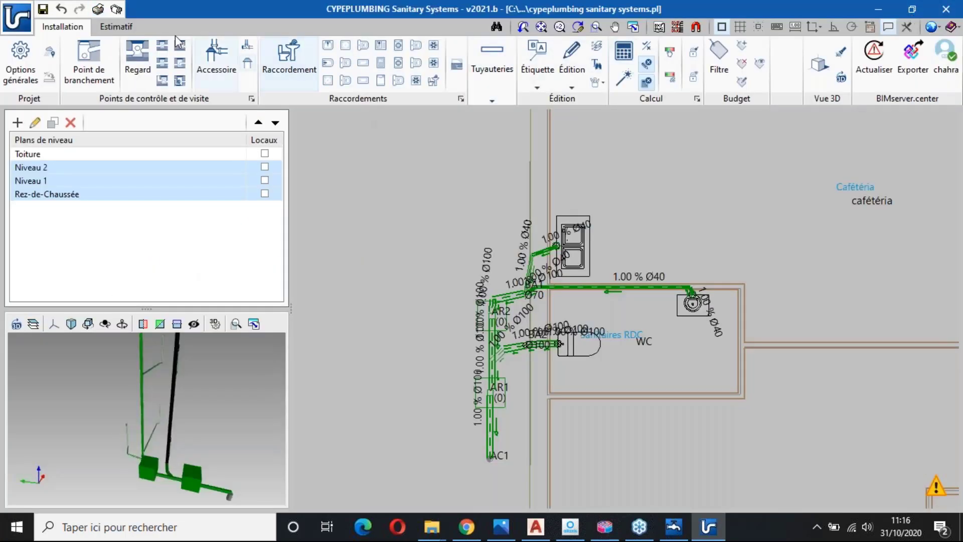
Step: Compose framed DWG plans of all four levels at 1:100, including the building's 3D view in colour with hidden edges (X 30°, Y 0°, Z 315°)
left_click(115, 9)
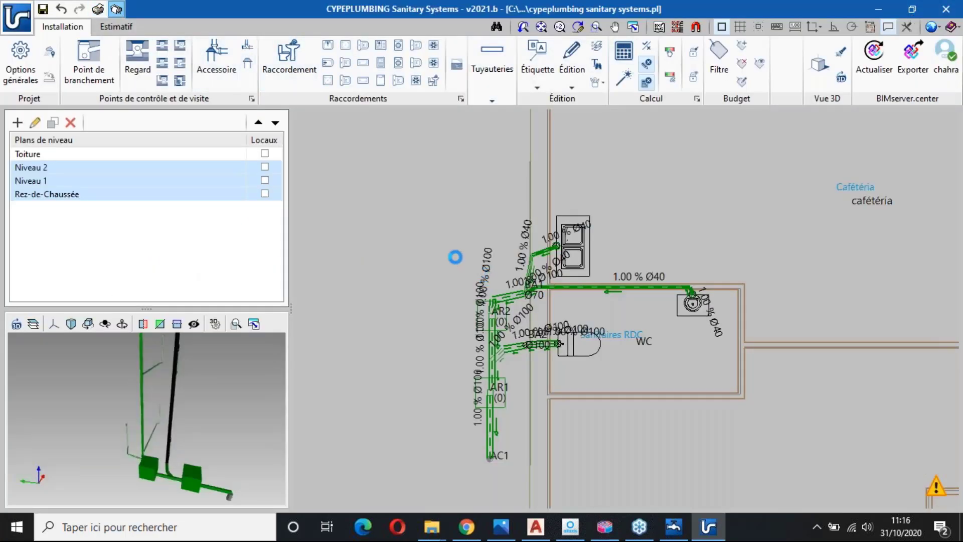
left_click(306, 151)
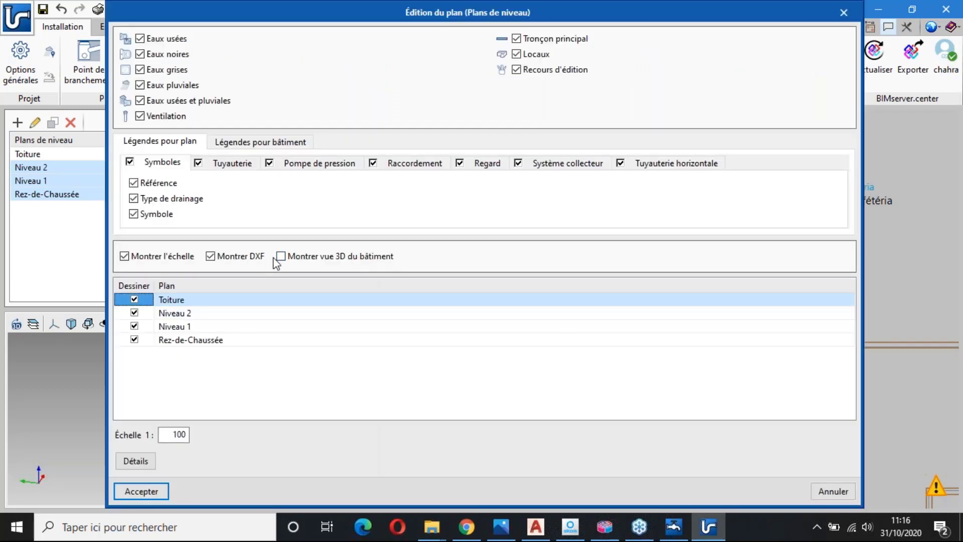
left_click(280, 257)
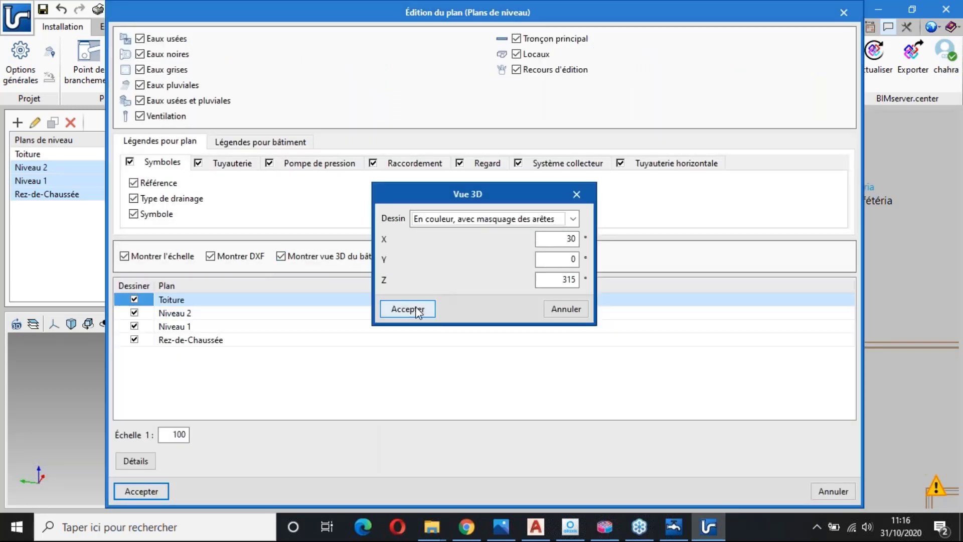
left_click(417, 310)
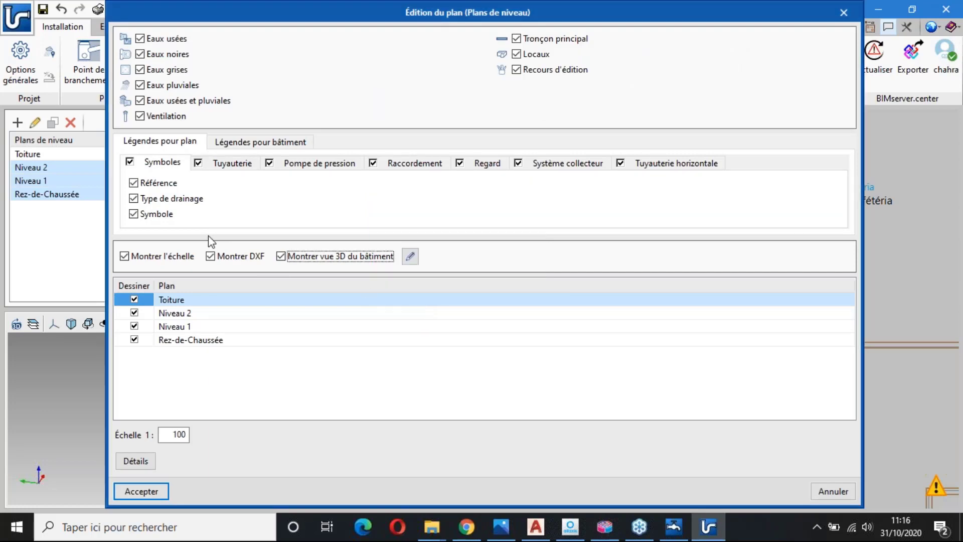
left_click(157, 489)
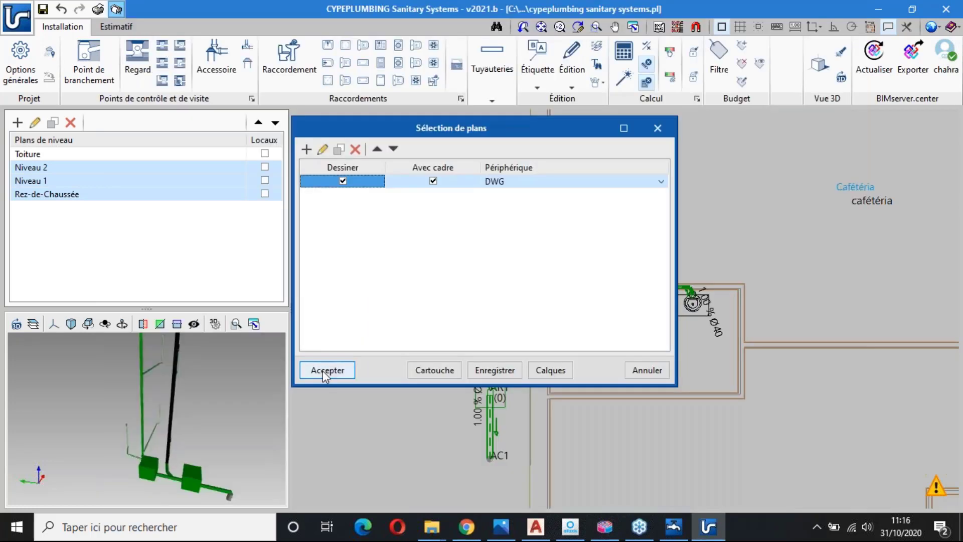
left_click(324, 369)
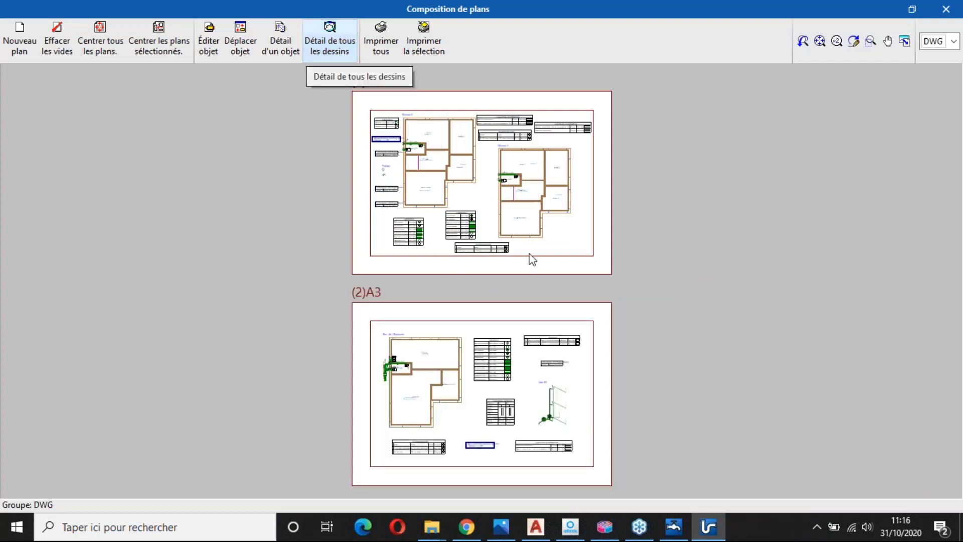
Step: Examine the Niveau 2 toilet pipework and the level layouts on the composed A3 sheets, and leave the plan composition
scroll(436, 196, "up", 1)
scroll(411, 150, "up", 3)
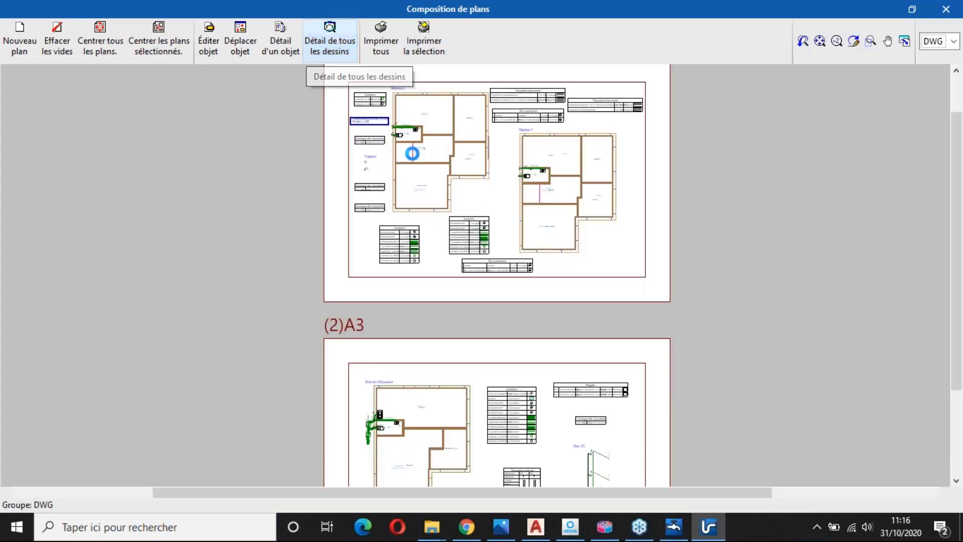
scroll(395, 115, "up", 2)
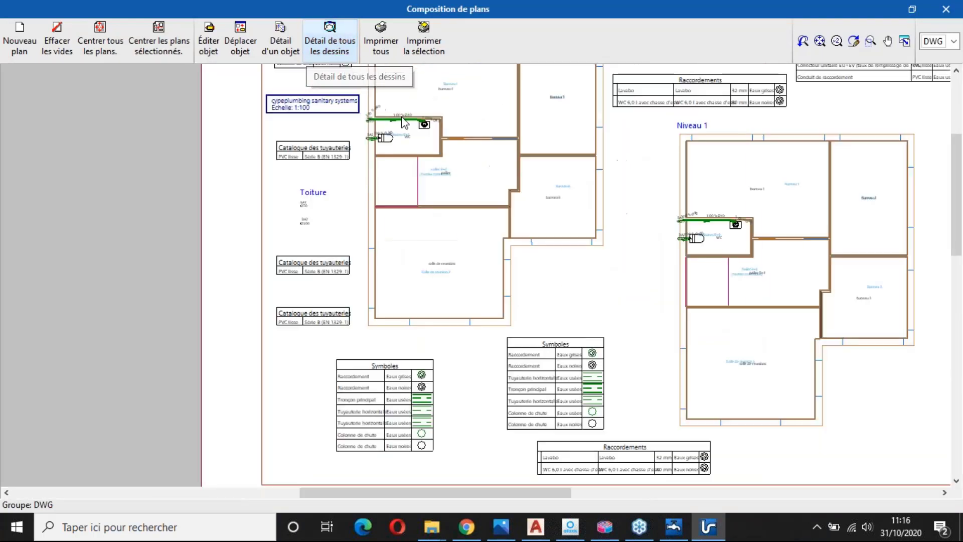
scroll(404, 122, "up", 4)
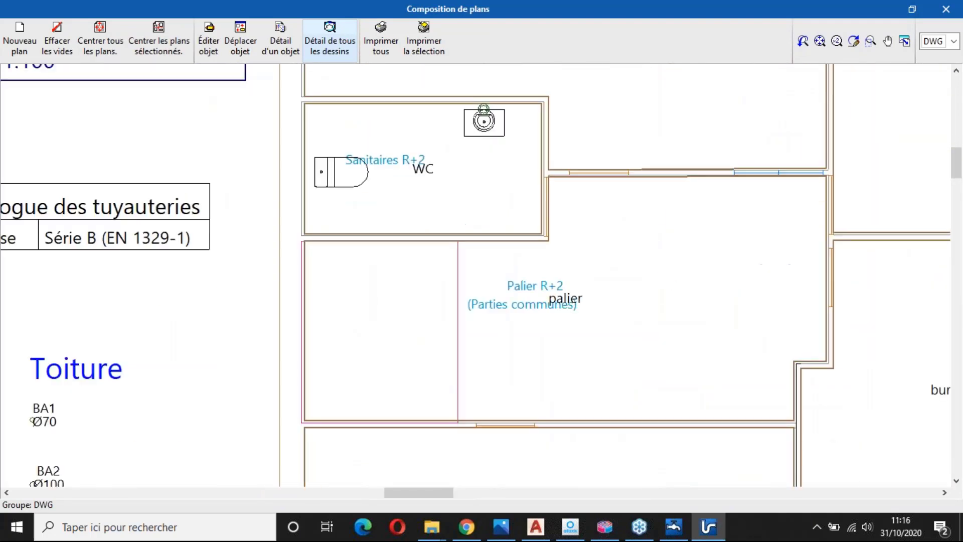
scroll(415, 160, "down", 1)
scroll(453, 215, "up", 2)
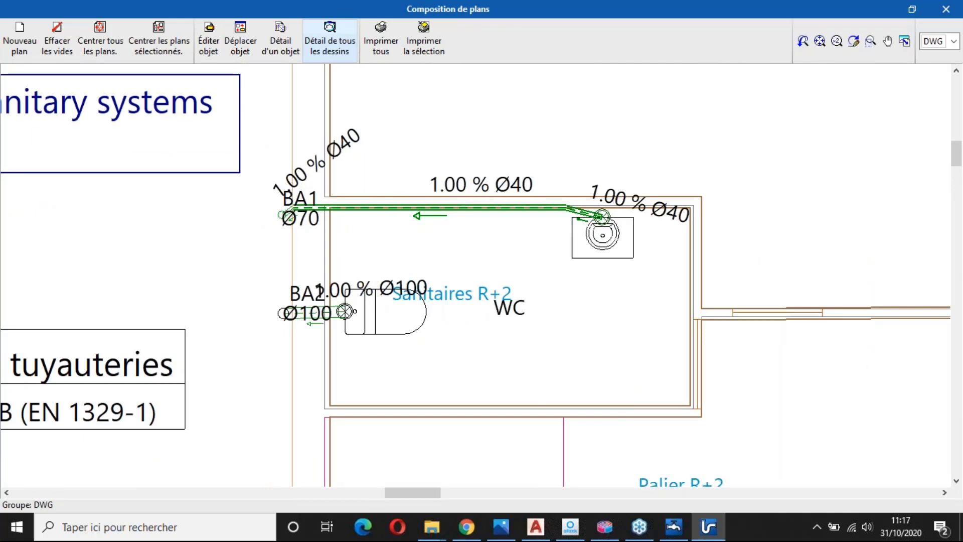
scroll(497, 306, "down", 2)
scroll(465, 244, "down", 5)
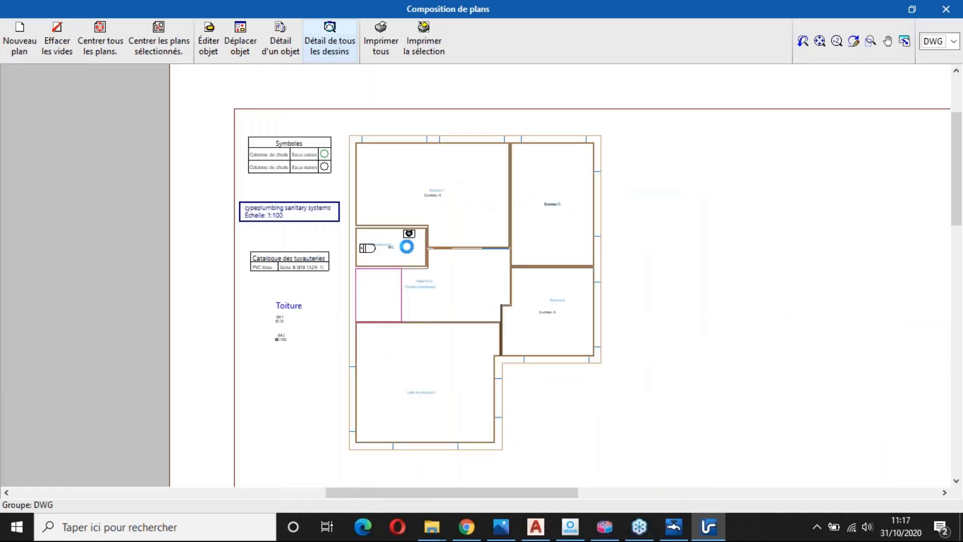
scroll(465, 244, "down", 1)
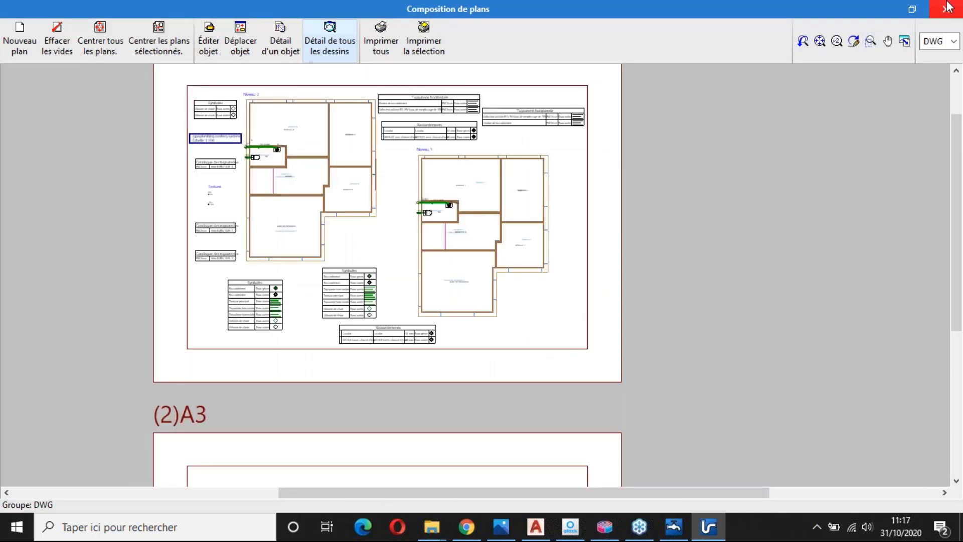
left_click(947, 7)
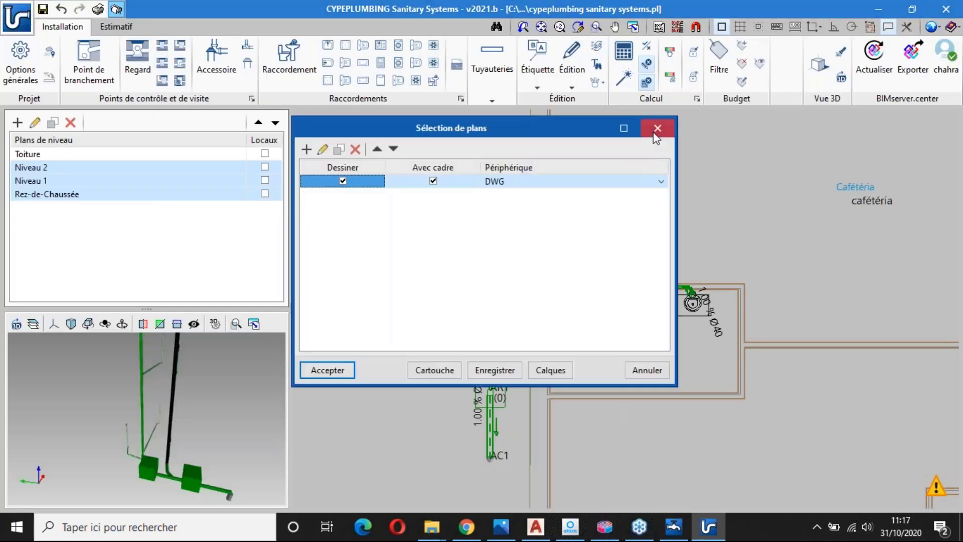
left_click(647, 134)
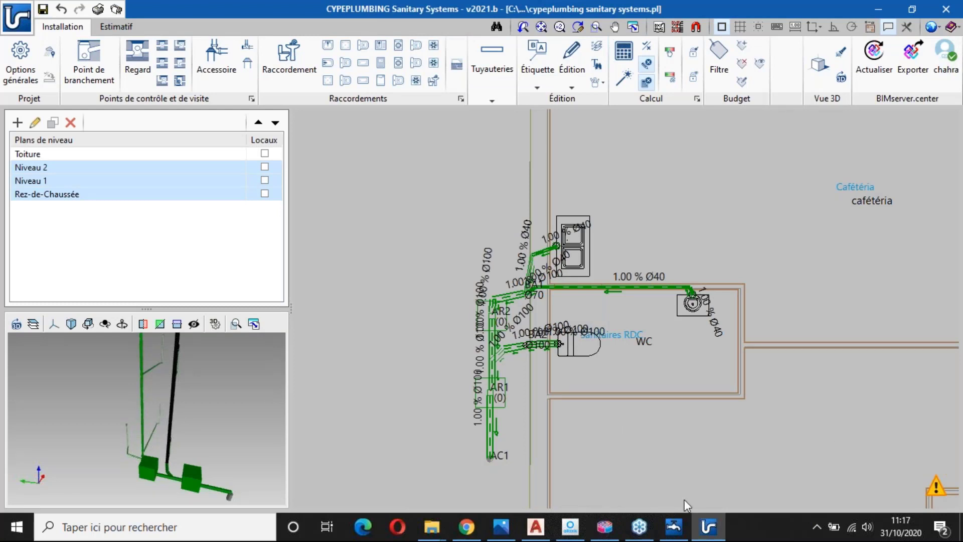
Step: Inspect the ground-floor toilet pipework in CYPEPLUMBING Sanitary Systems and switch to the 3D building model in Open BIM aliaxis
left_click(570, 526)
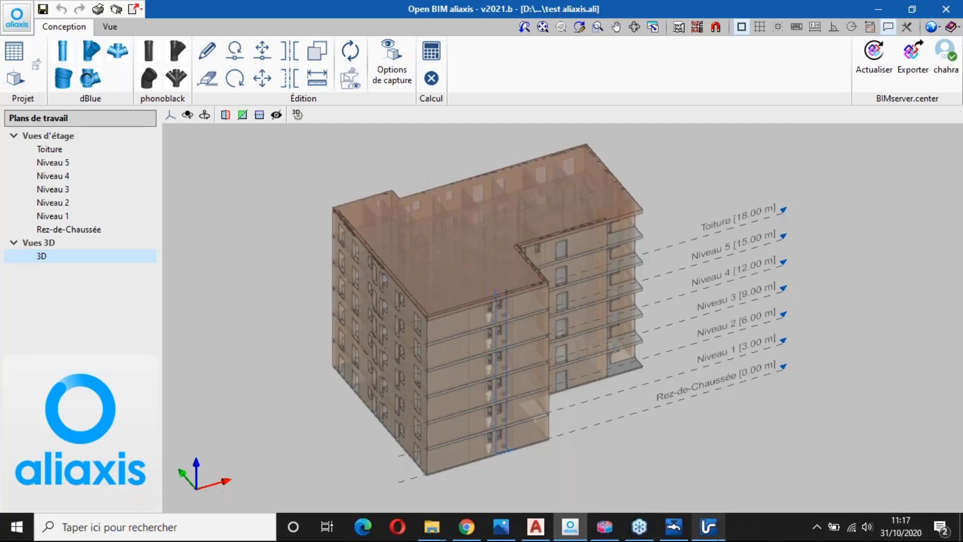
left_click(713, 537)
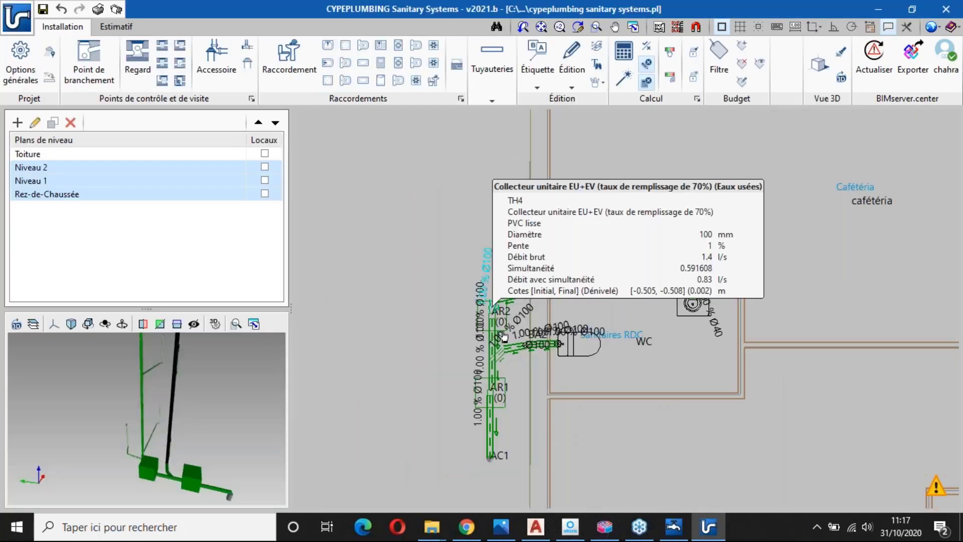
scroll(607, 297, "up", 5)
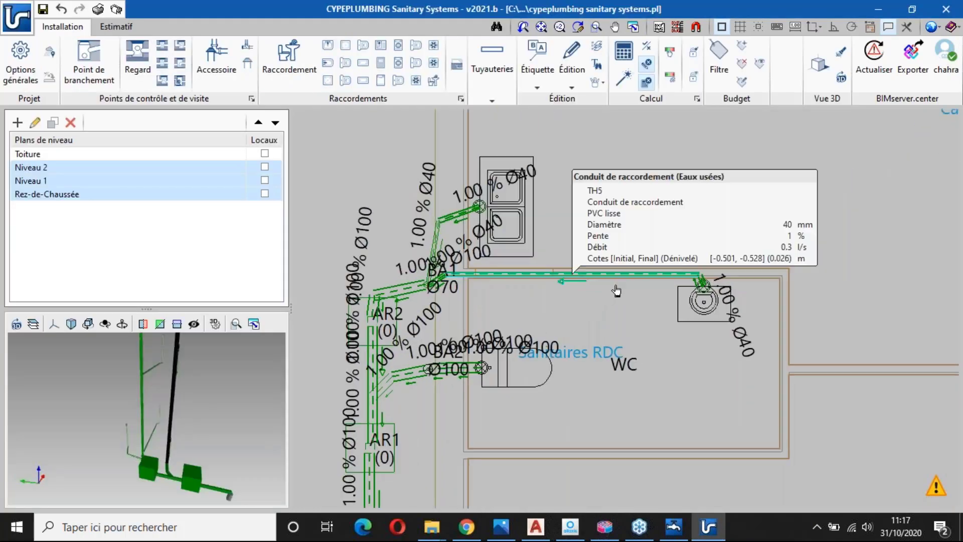
scroll(634, 286, "down", 3)
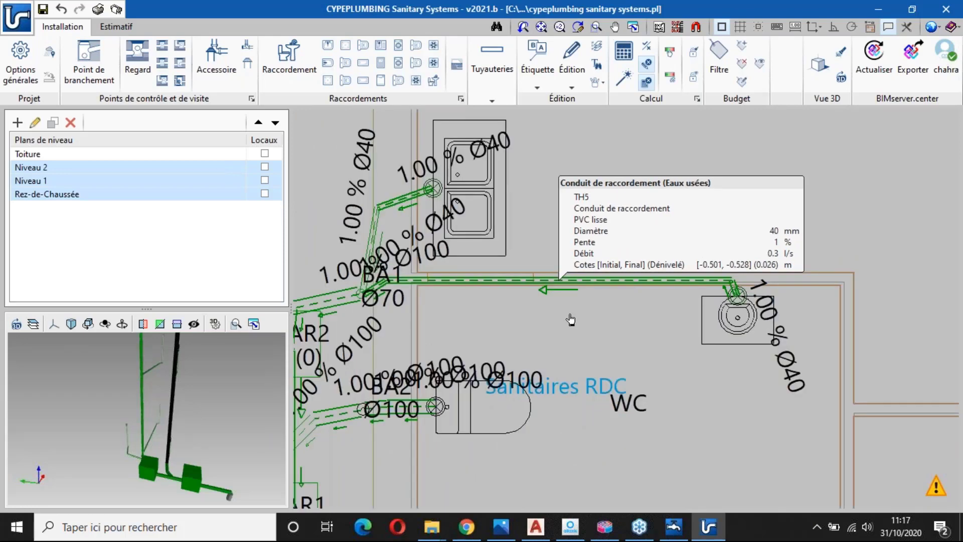
left_click(886, 8)
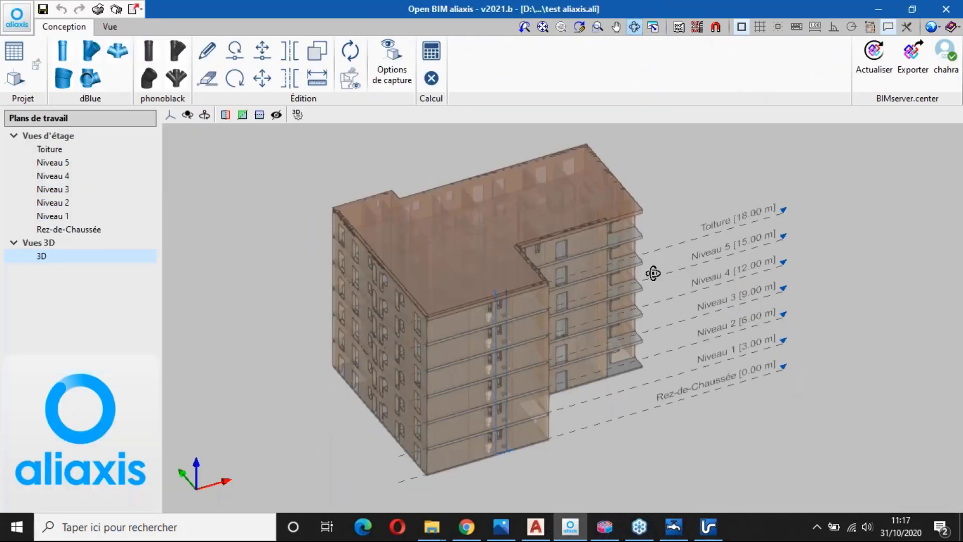
Step: Inspect the dBlue Coude M-F 15° fitting, code 71050, in its 3D preview and close the elbow dialog
left_click_drag(601, 286, 497, 260)
scroll(401, 295, "up", 3)
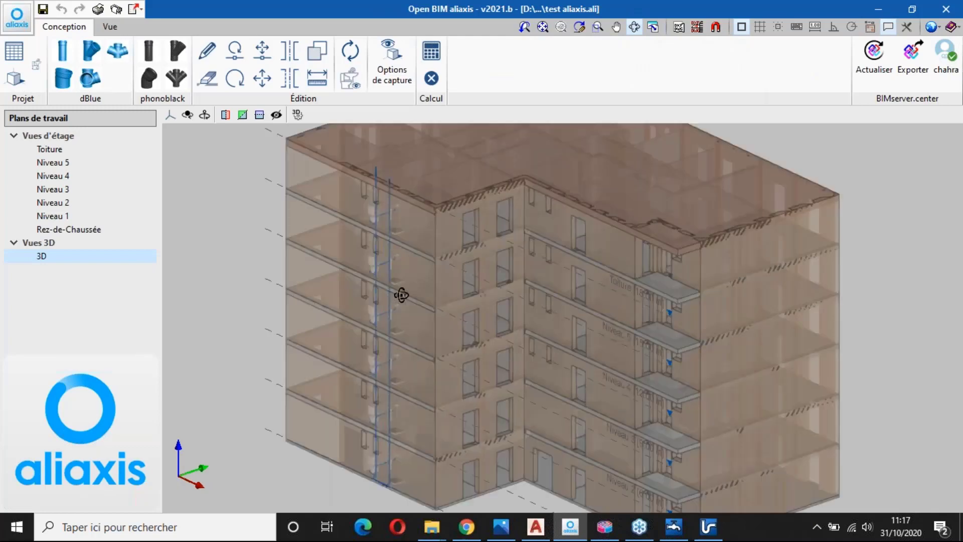
scroll(449, 295, "down", 1)
scroll(449, 294, "down", 1)
left_click(63, 78)
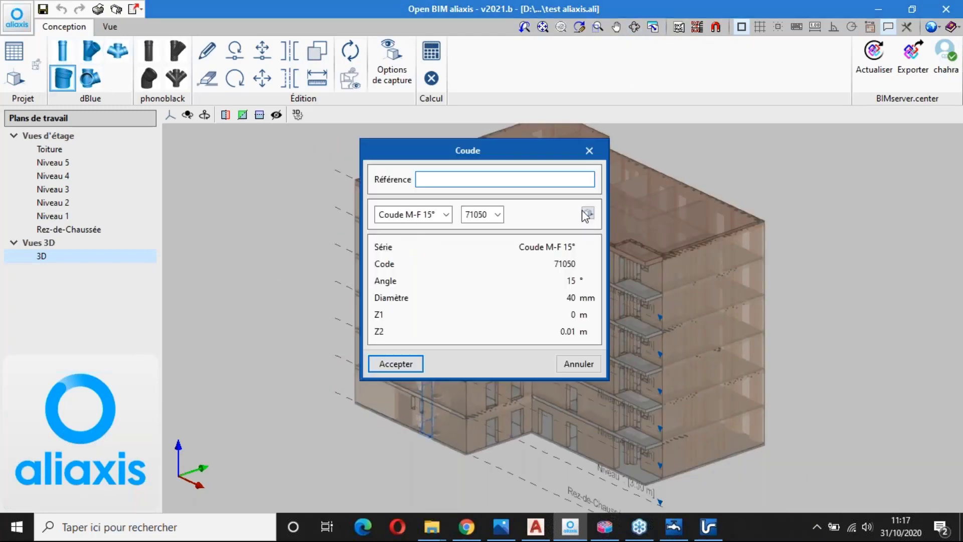
left_click(588, 215)
left_click(587, 214)
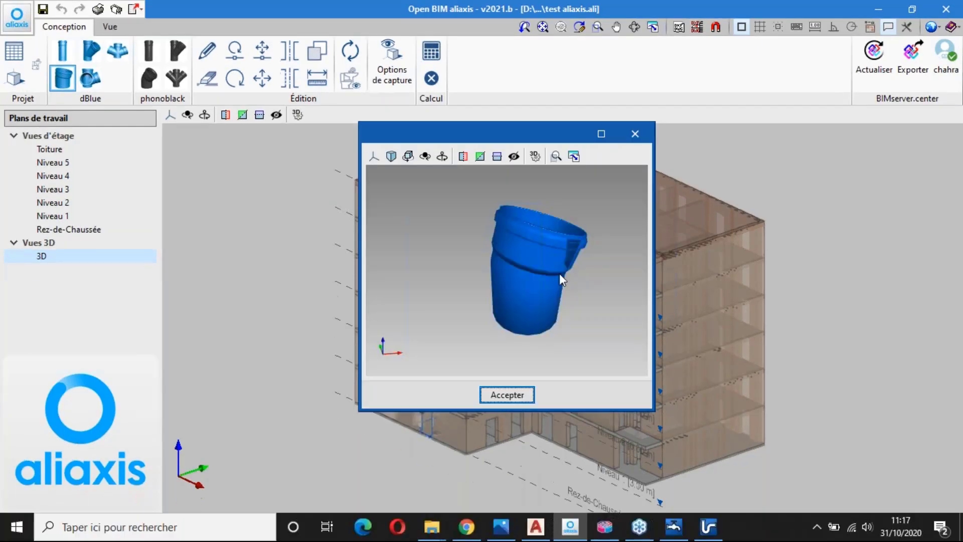
left_click(635, 134)
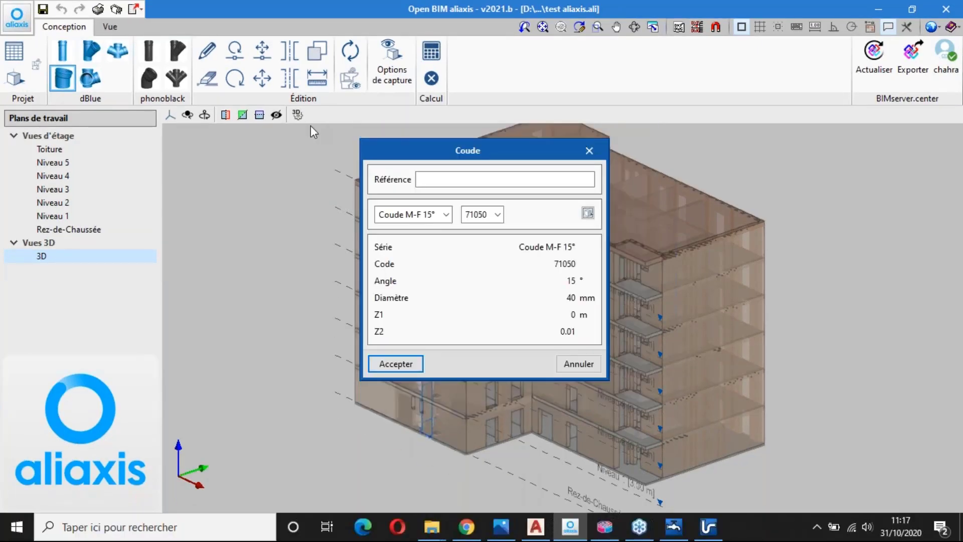
left_click(589, 151)
Step: Cut the 3D building with a vertical section plane moved in to the toilet drainage stacks and face the cut
scroll(512, 331, "up", 4)
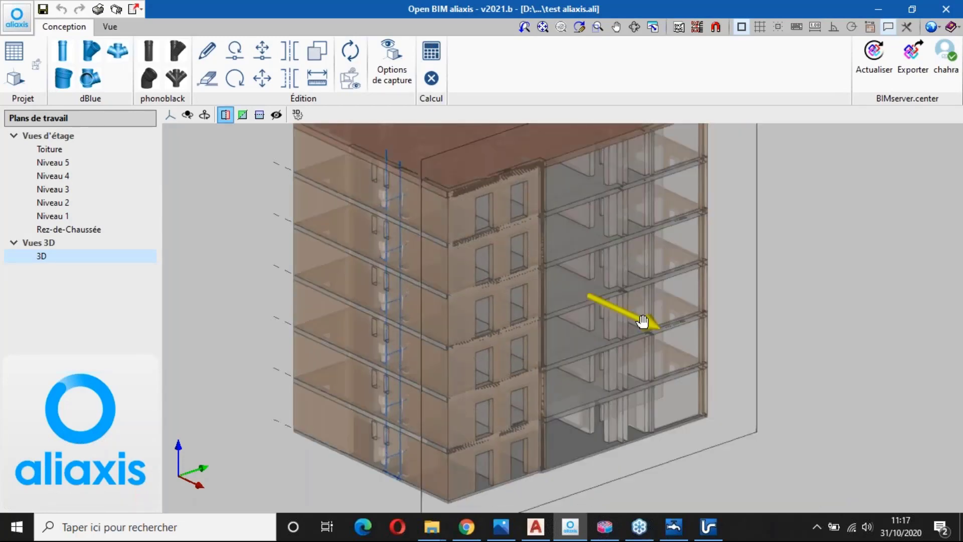
left_click_drag(642, 321, 561, 284)
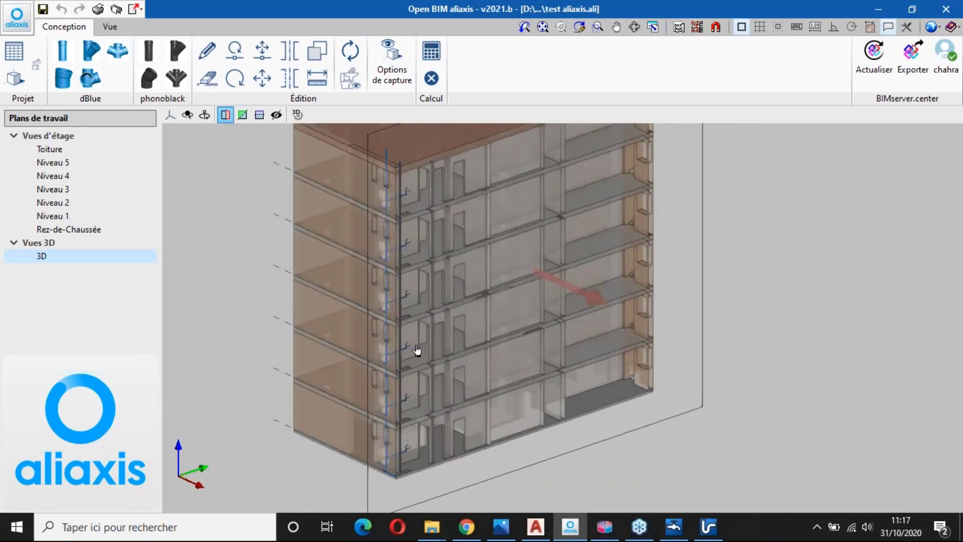
left_click(633, 29)
left_click_drag(482, 292, 408, 260)
scroll(441, 290, "up", 5)
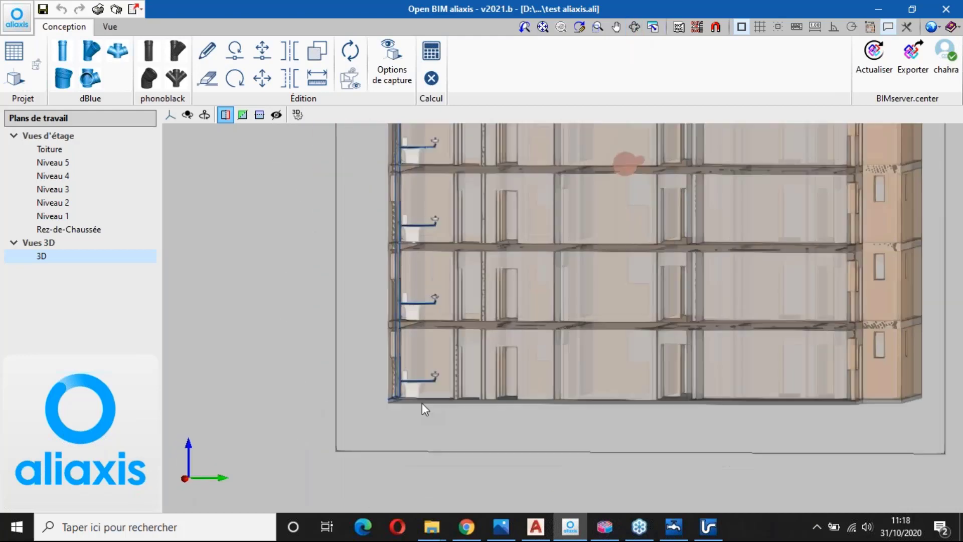
Step: Examine the ground-floor washbasin's dBlue tee, branch pipe and stack connection, and the sectioned building as a whole
scroll(422, 404, "up", 3)
scroll(430, 382, "up", 3)
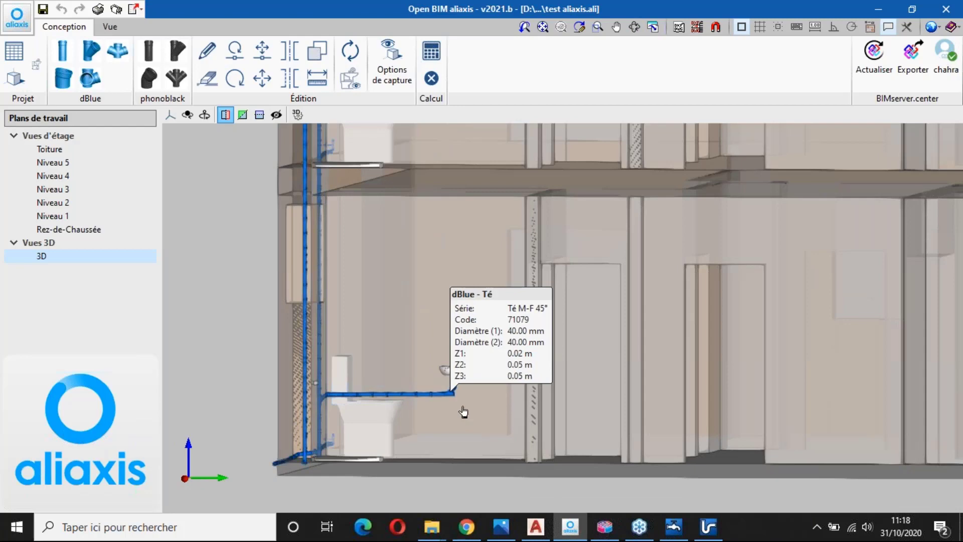
scroll(524, 387, "up", 8)
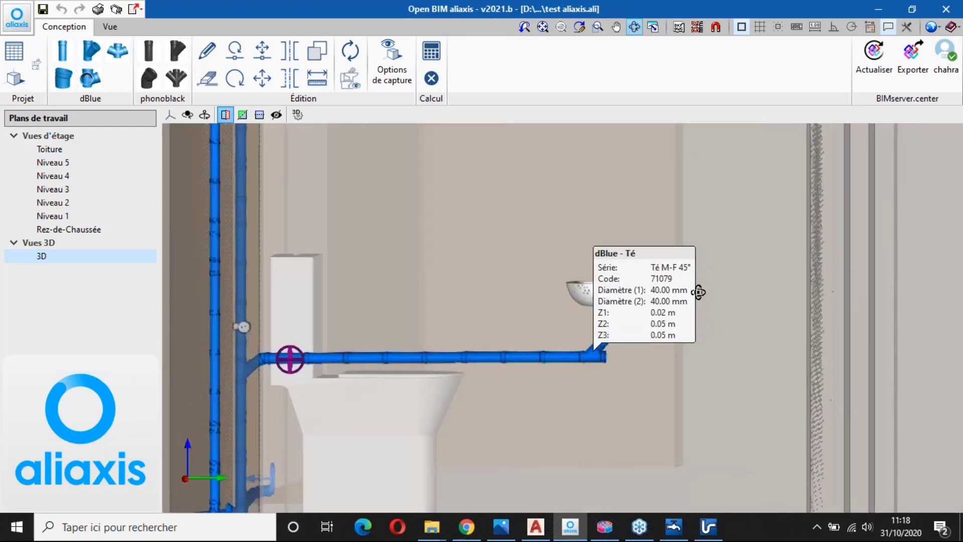
left_click_drag(698, 293, 637, 321)
scroll(588, 377, "up", 4)
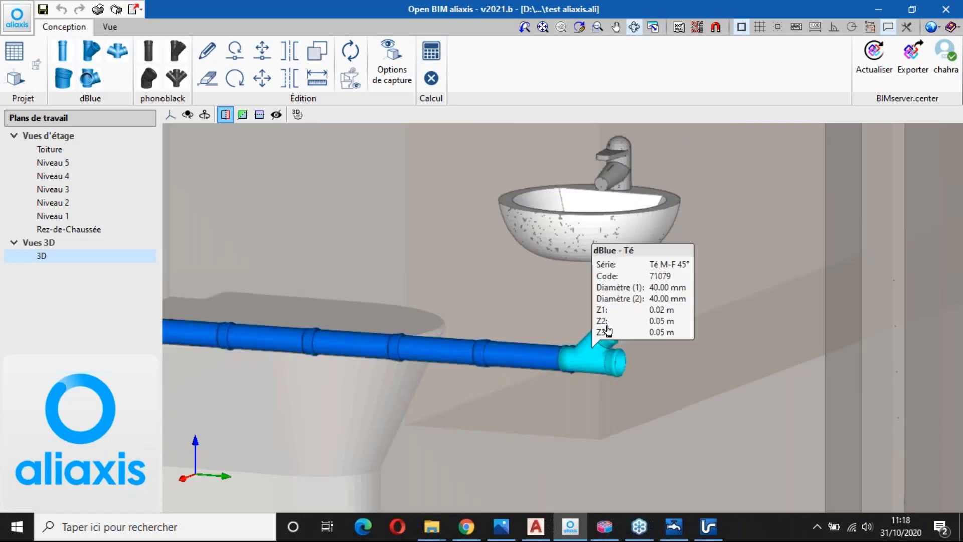
left_click_drag(604, 326, 482, 317)
scroll(481, 317, "up", 1)
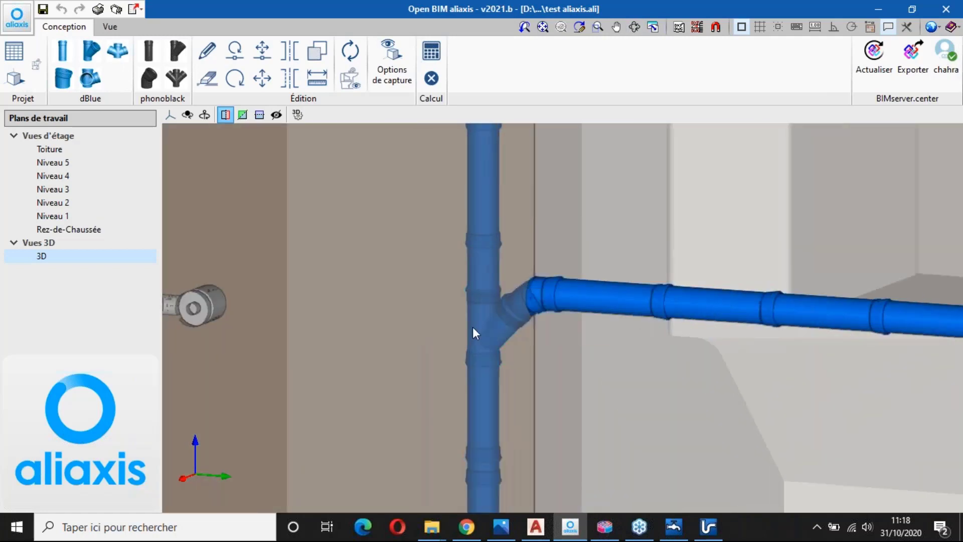
scroll(613, 244, "down", 1)
scroll(613, 245, "down", 4)
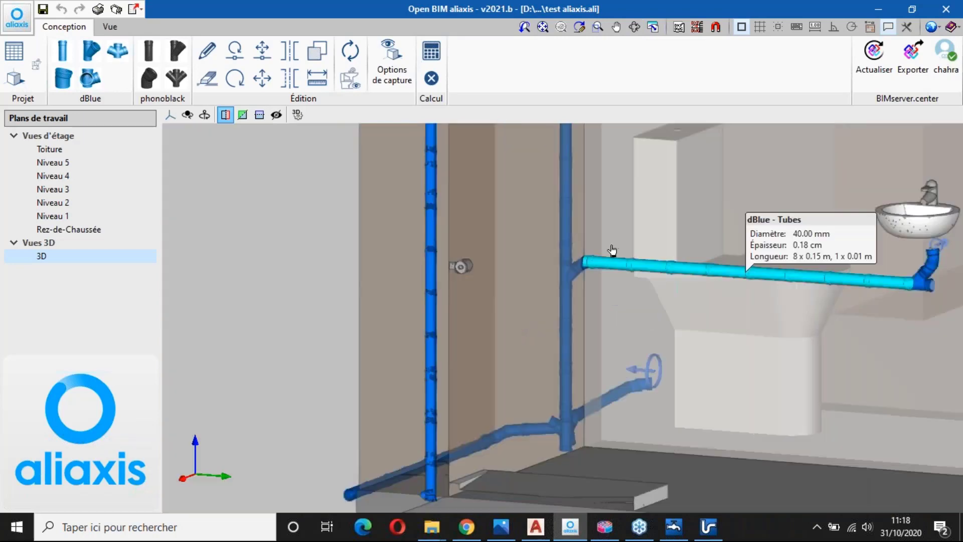
left_click(634, 27)
scroll(618, 316, "down", 3)
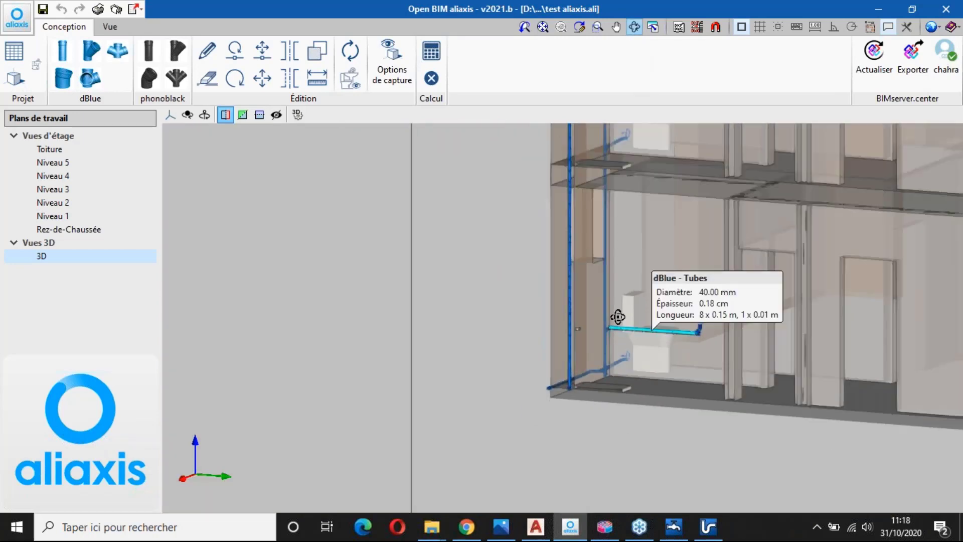
left_click_drag(570, 269, 660, 187)
middle_click_drag(660, 187, 597, 427)
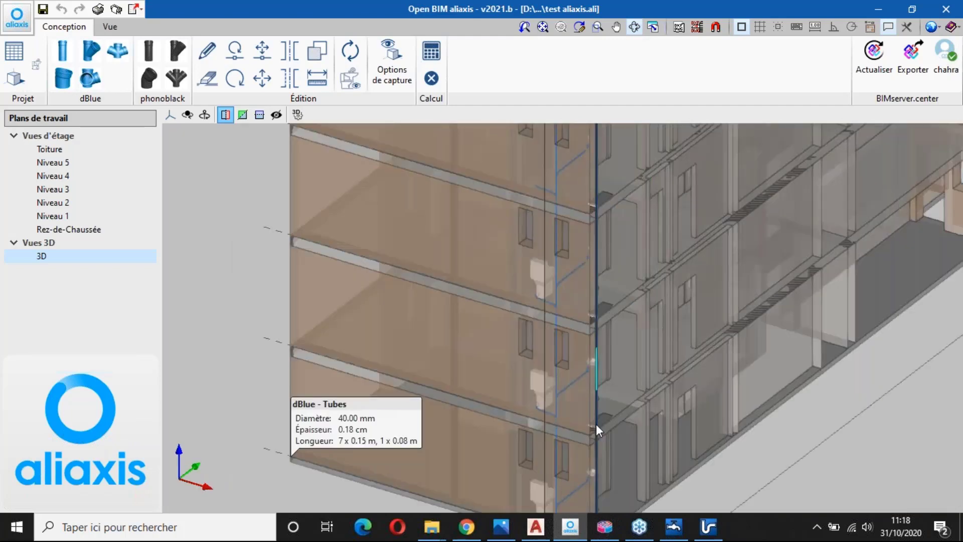
scroll(596, 424, "down", 4)
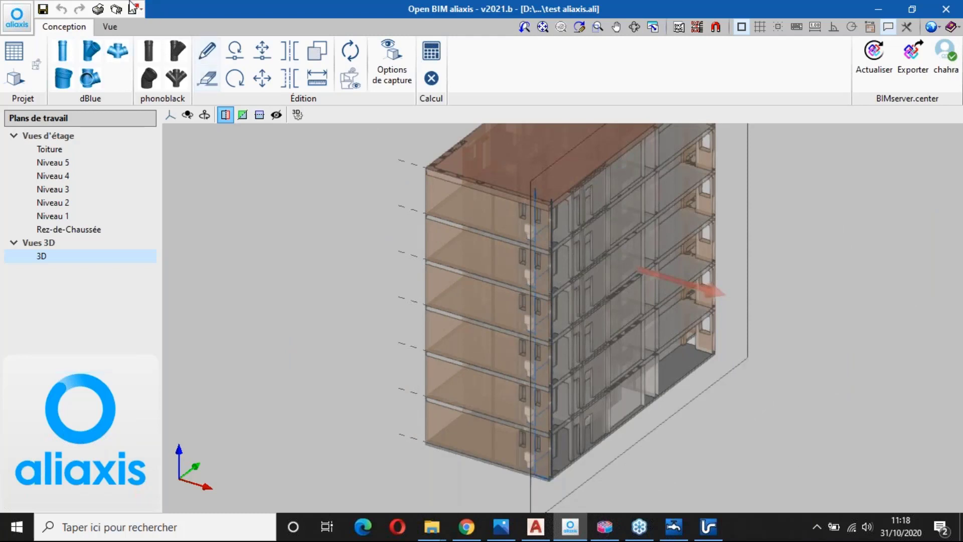
Step: Compose framed DWG plans of the Rez-de-Chaussée and the 3D view at 1:100, keeping the earlier composition
left_click(114, 10)
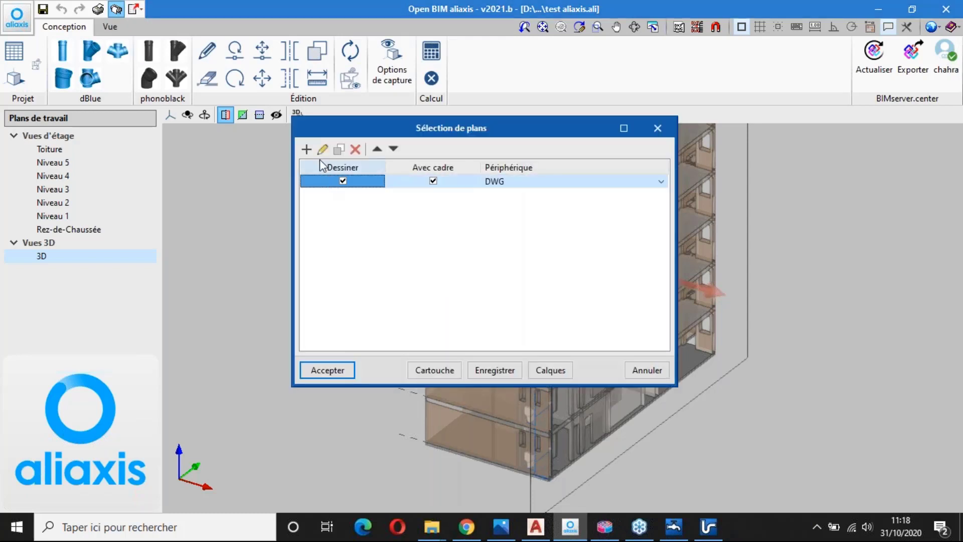
left_click(340, 371)
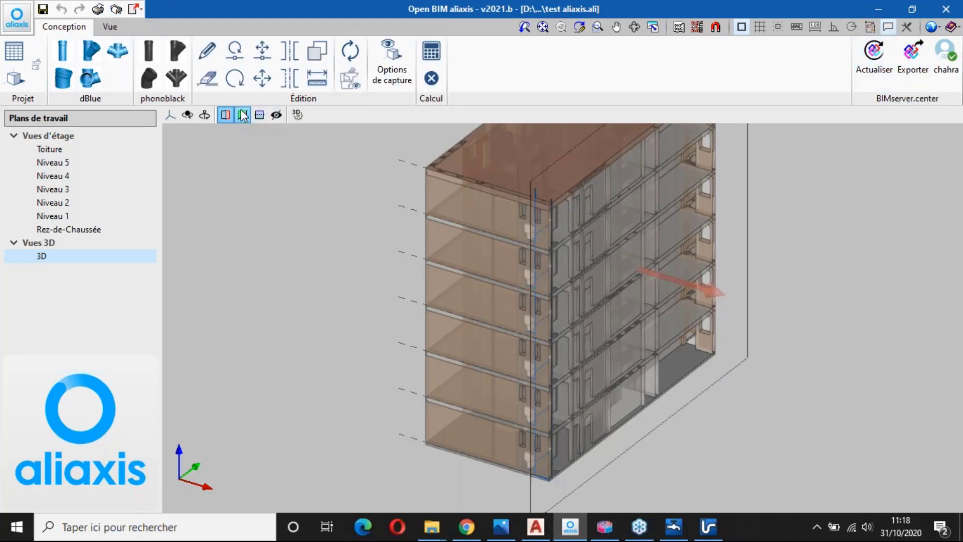
left_click(115, 10)
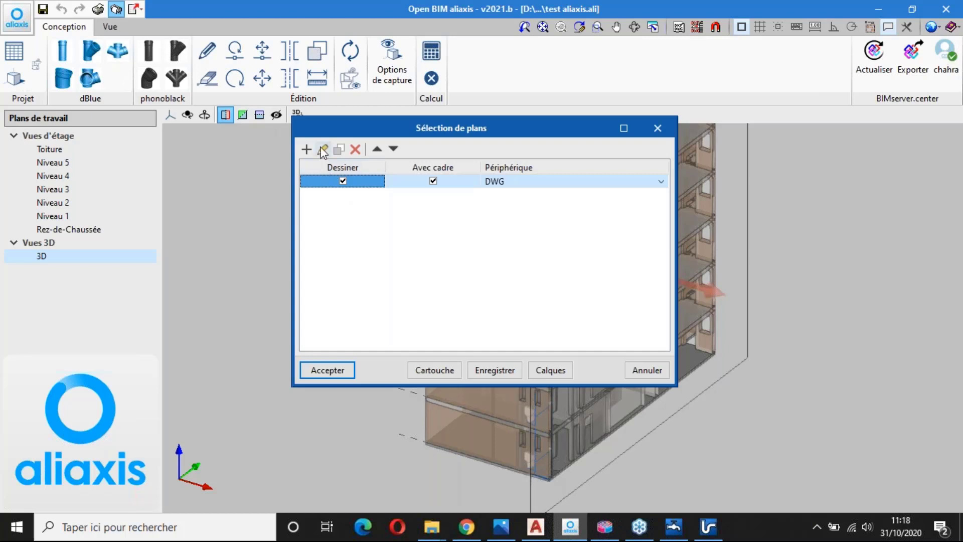
left_click(322, 149)
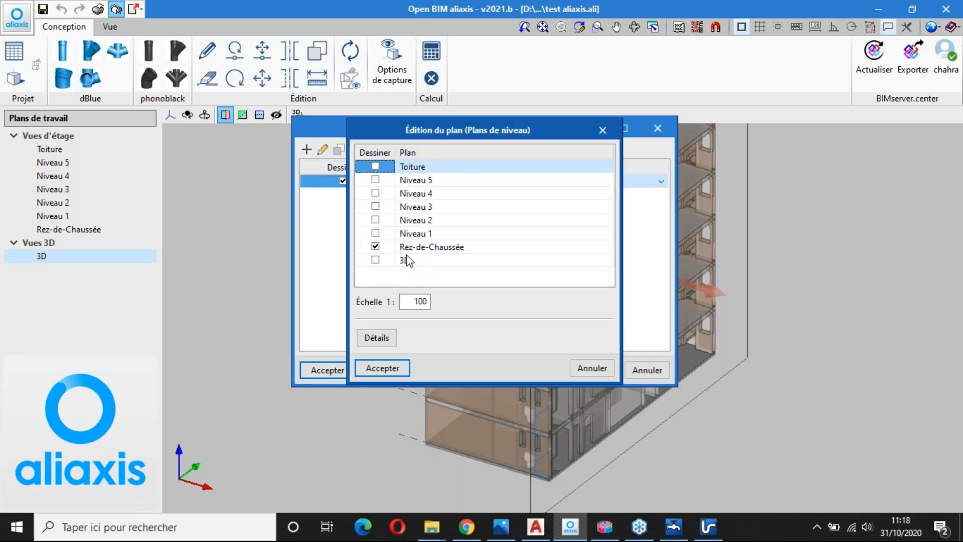
left_click(375, 260)
left_click(389, 375)
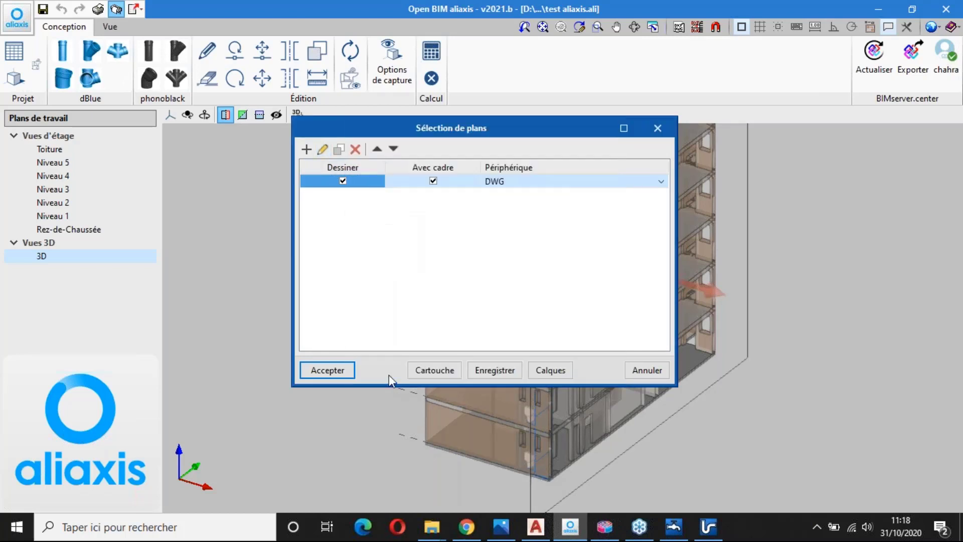
left_click(340, 368)
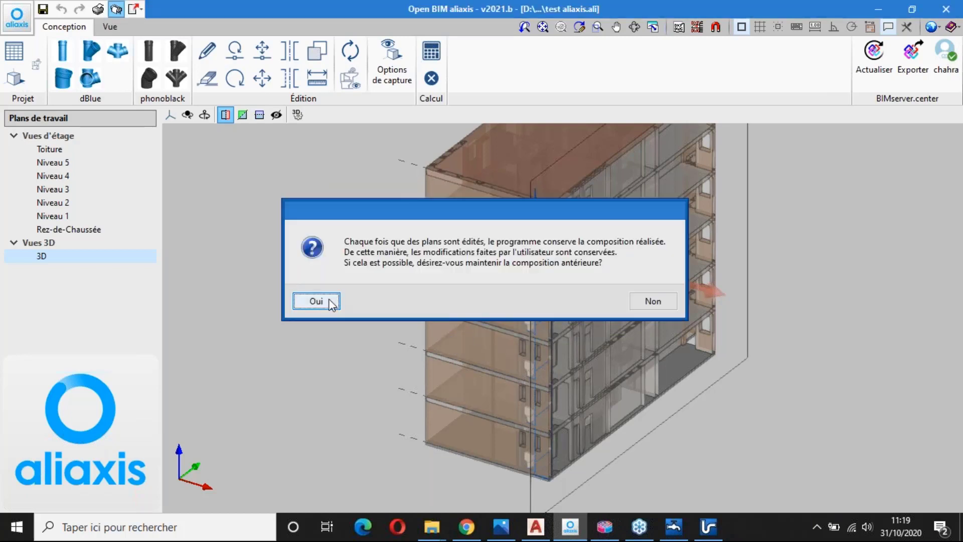
left_click(316, 301)
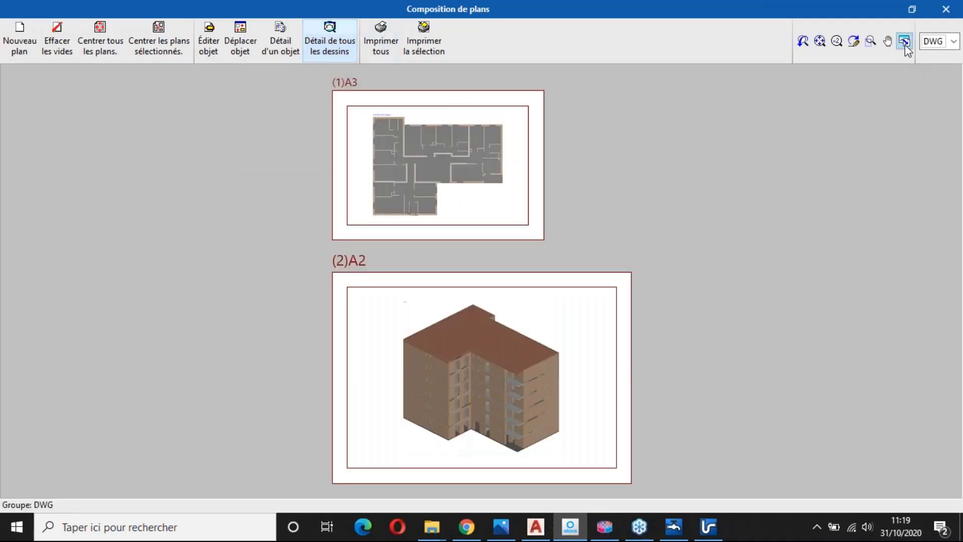
Step: View the options for saving the composed sheets as AutoCAD DWG, dismiss them and leave the plan composition
left_click(905, 44)
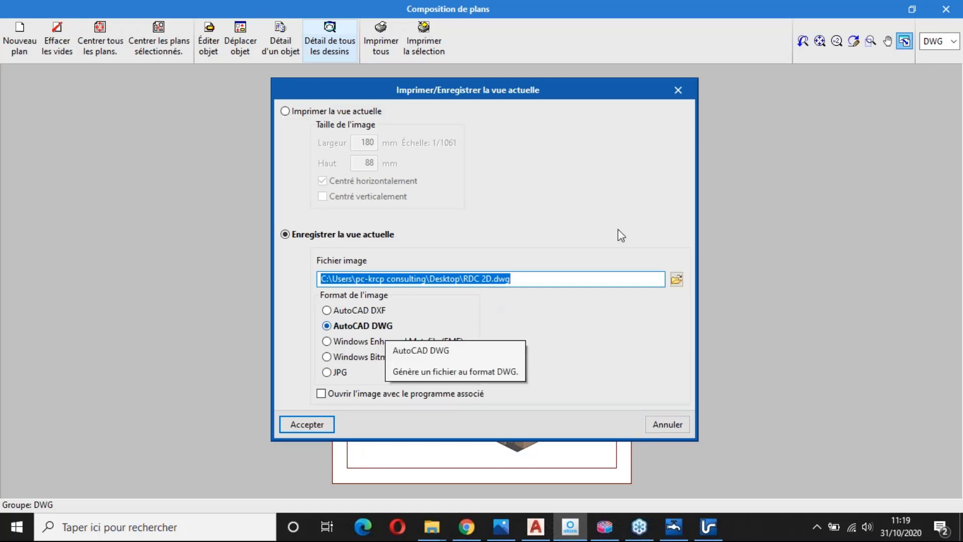
left_click(678, 90)
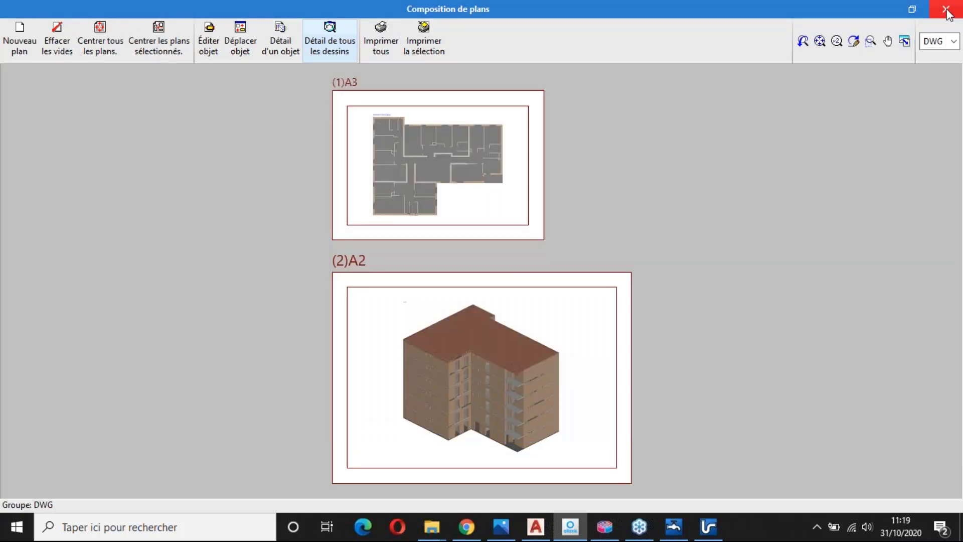
left_click(947, 10)
Step: Switch to DWG 3D.dwg in AutoCAD and examine the wireframe toilet, washbasin and wastewater pipe fittings up close
left_click(571, 531)
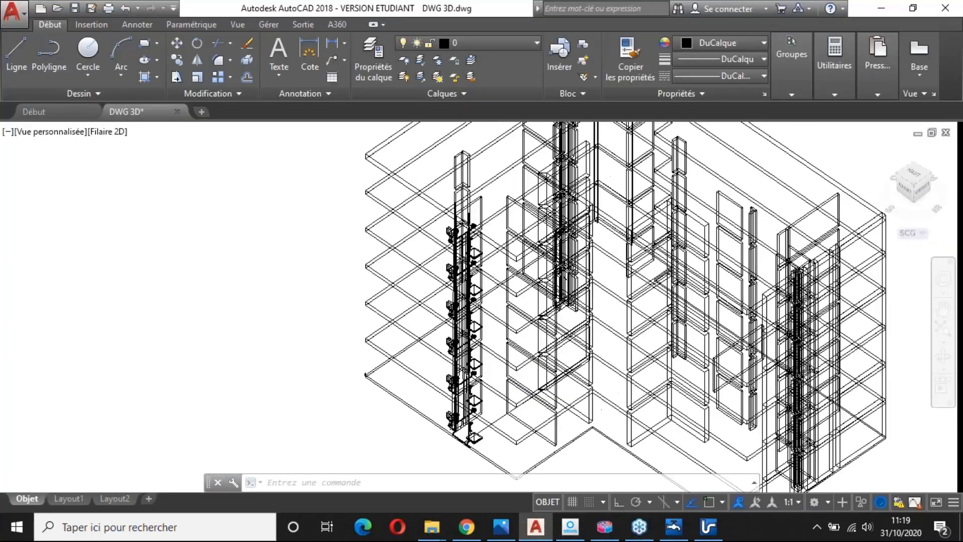
scroll(445, 164, "up", 2)
scroll(585, 222, "up", 5)
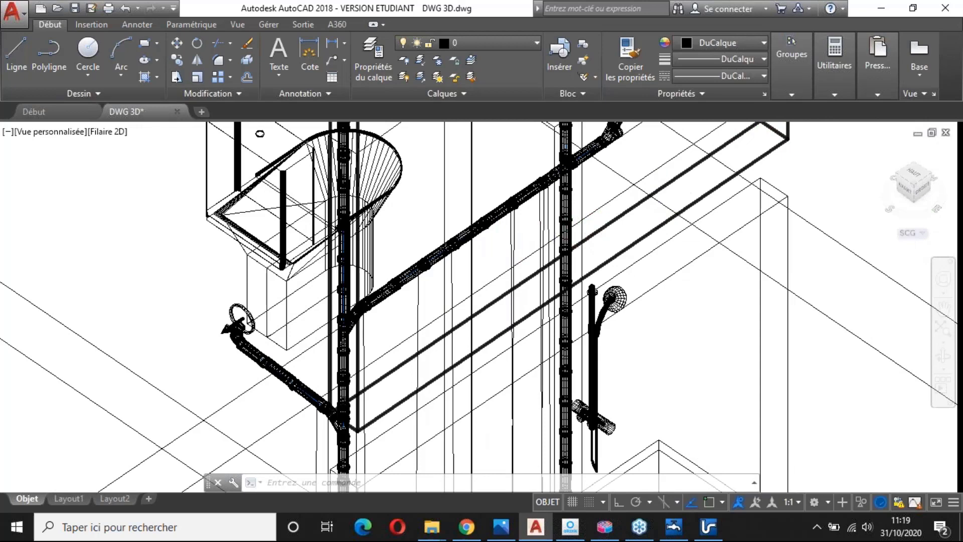
scroll(585, 222, "up", 4)
middle_click_drag(585, 222, 411, 395)
middle_click_drag(488, 286, 408, 398)
middle_click_drag(597, 217, 544, 286)
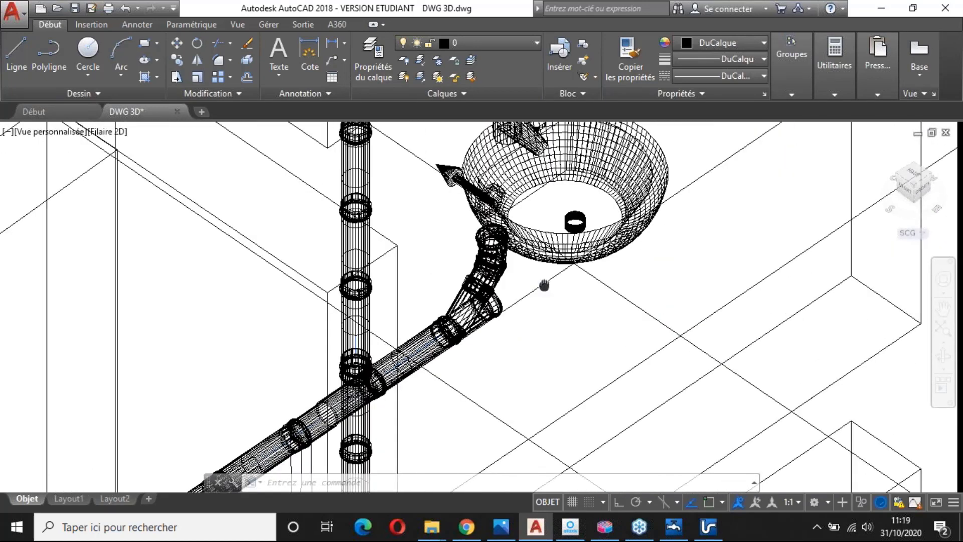
scroll(492, 248, "up", 6)
scroll(492, 260, "down", 4)
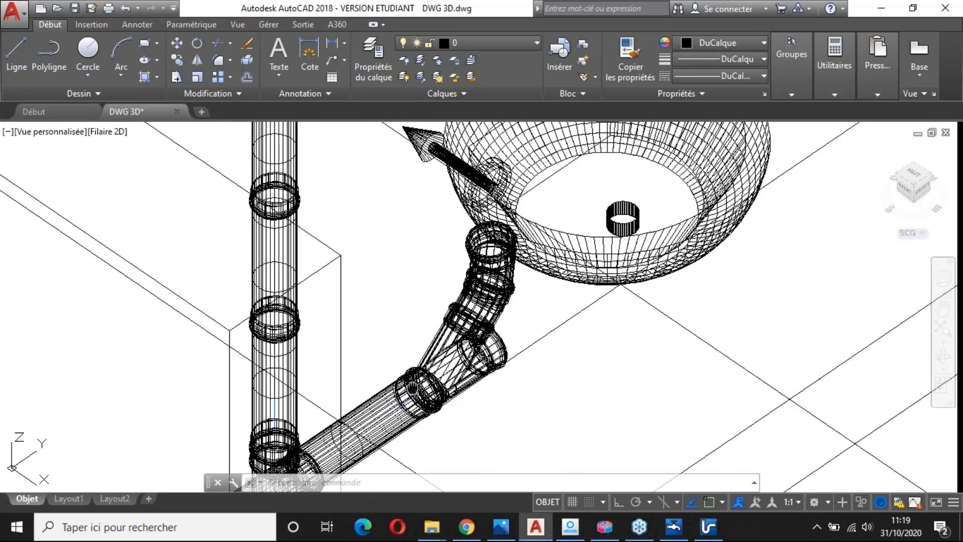
middle_click_drag(416, 383, 718, 163)
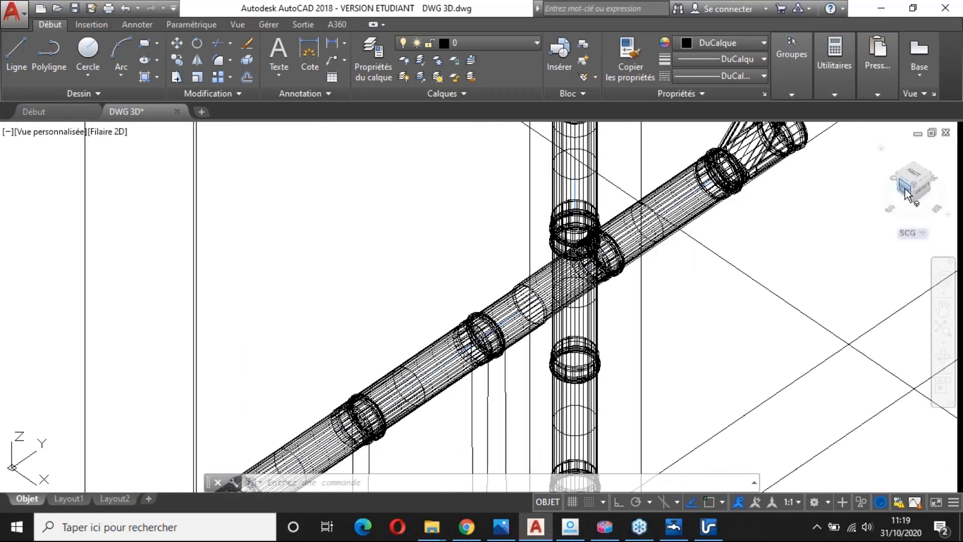
Step: Set the drawing to the front view (Avant) and examine the toilet connections, stacks and base collector across the levels
left_click(906, 189)
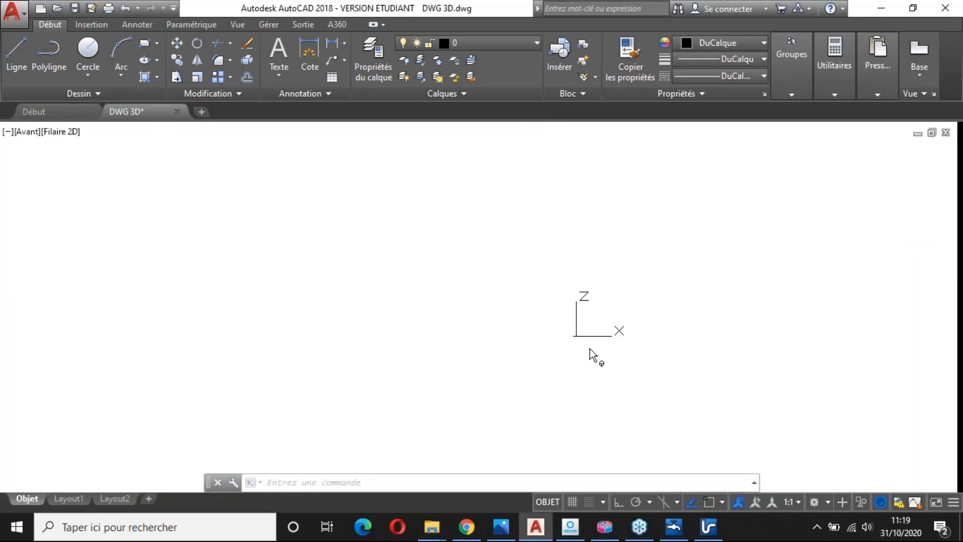
scroll(617, 319, "up", 10)
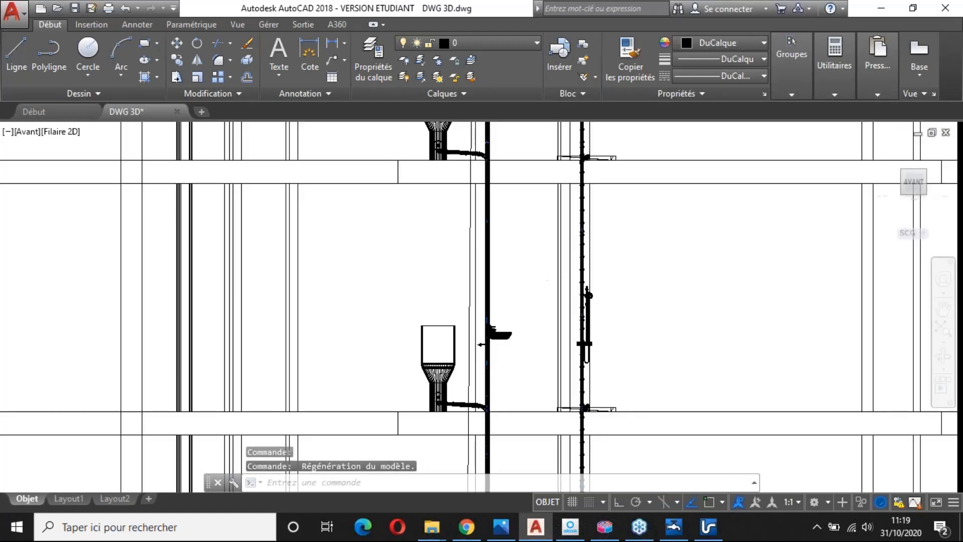
middle_click_drag(500, 356, 610, 226)
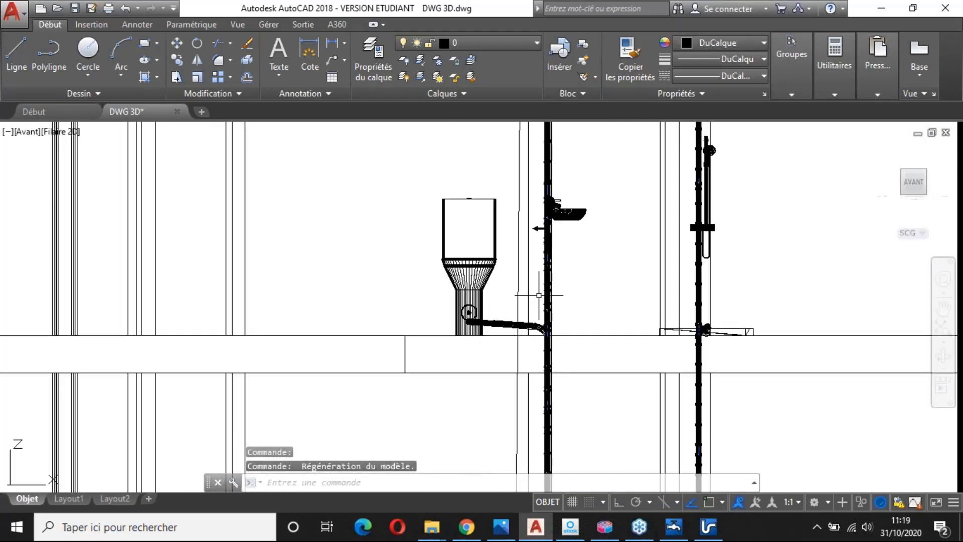
scroll(502, 331, "up", 10)
scroll(483, 346, "down", 8)
scroll(554, 355, "up", 6)
middle_click_drag(592, 328, 580, 192)
scroll(580, 201, "down", 4)
scroll(580, 295, "down", 6)
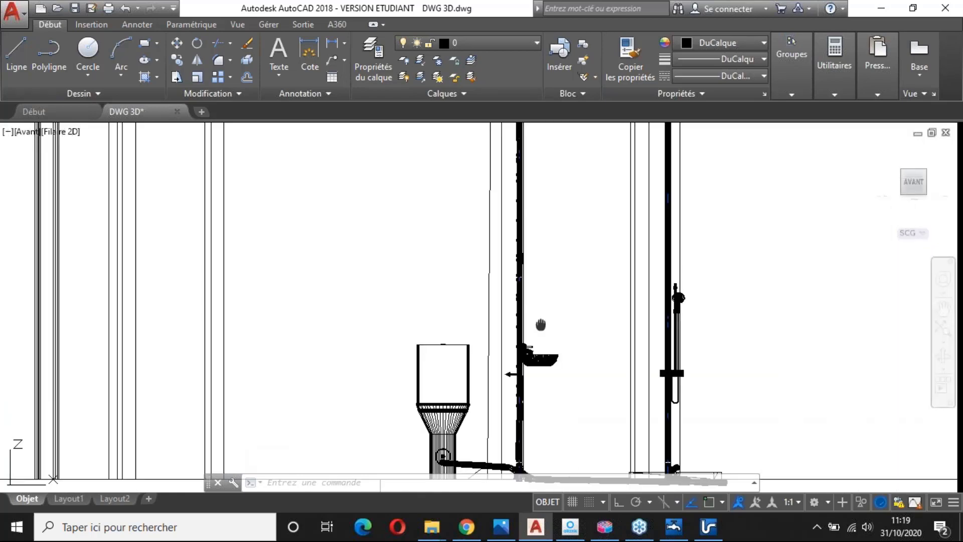
middle_click_drag(537, 426, 526, 270)
scroll(527, 271, "up", 6)
scroll(554, 215, "down", 4)
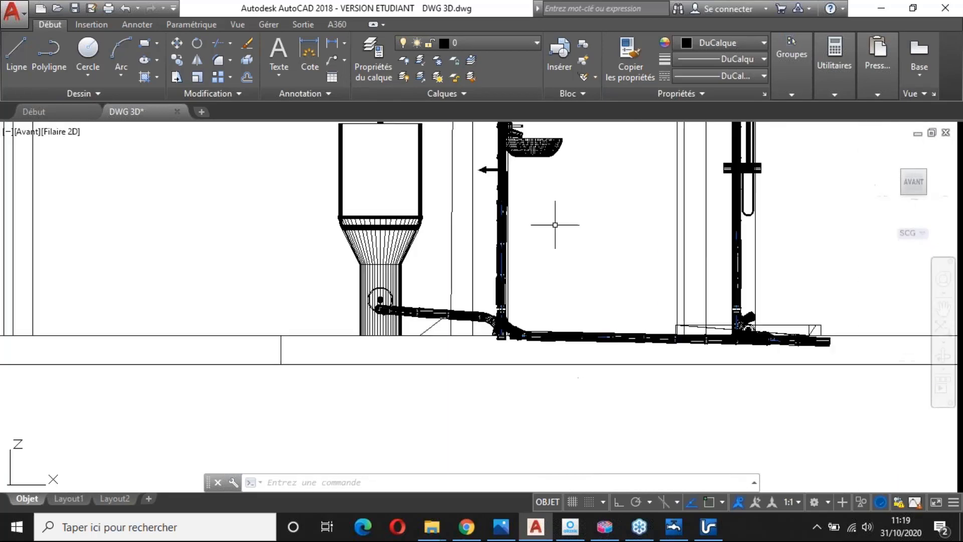
scroll(540, 261, "up", 5)
scroll(540, 261, "down", 9)
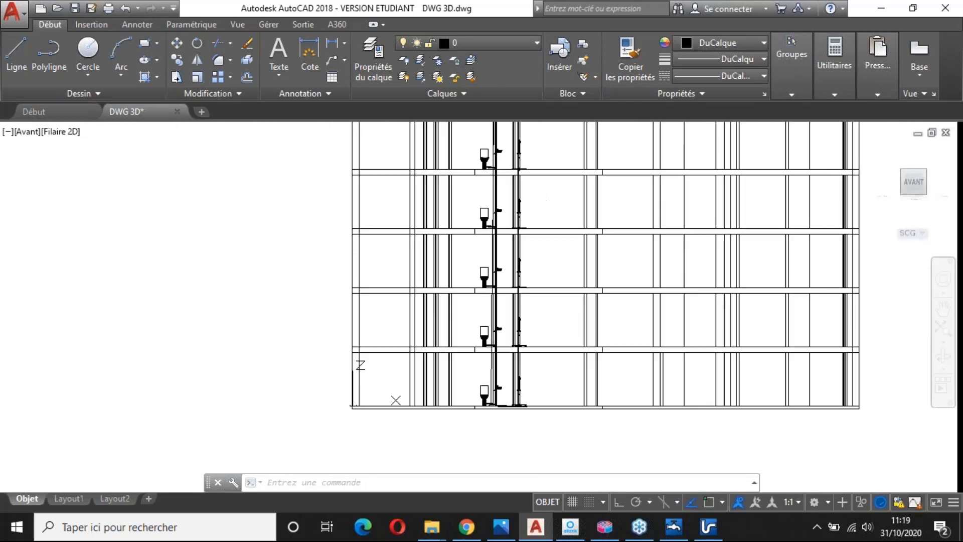
Step: Examine the toilet, washbasin and shower connections and their stacks from the base to the roof in the front elevation
middle_click_drag(554, 311, 547, 361)
scroll(514, 266, "up", 8)
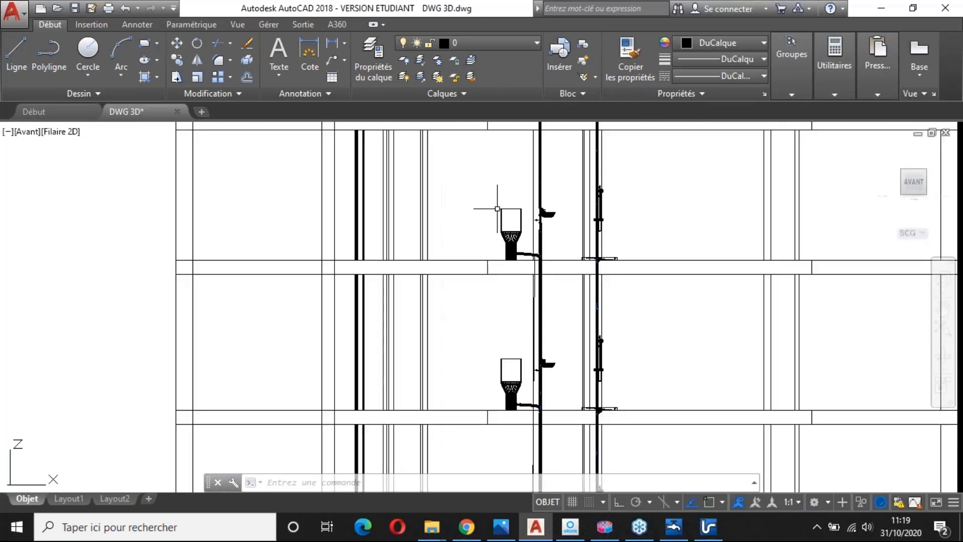
middle_click_drag(716, 180, 650, 250)
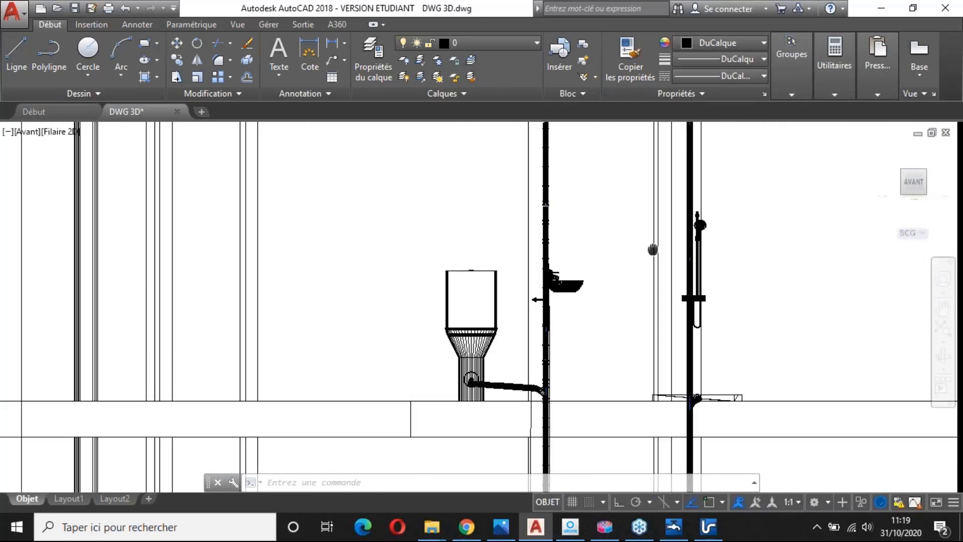
scroll(649, 249, "up", 6)
scroll(629, 218, "down", 6)
mouse_move(629, 218)
middle_mouse_down()
mouse_move(597, 270)
mouse_move(602, 264)
middle_mouse_up()
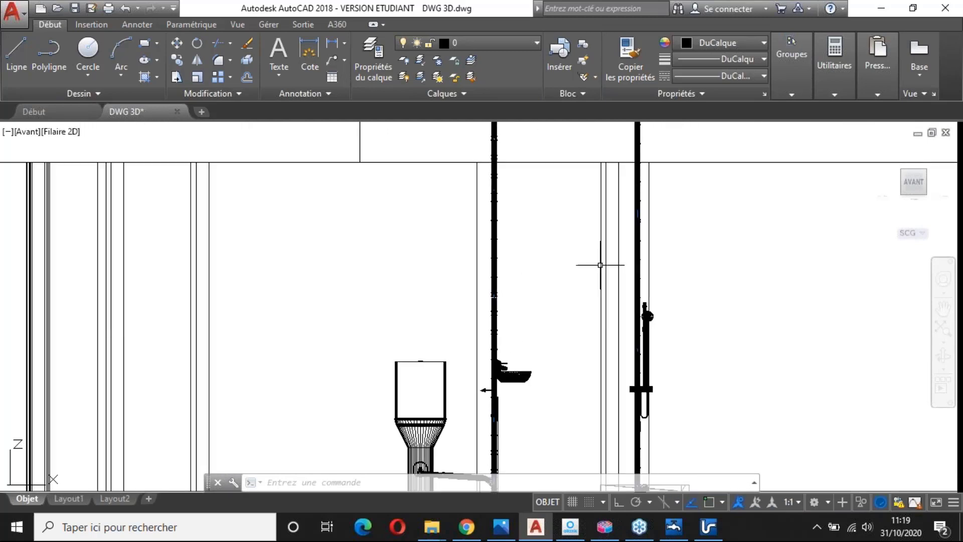
scroll(602, 265, "up", 3)
scroll(600, 266, "down", 9)
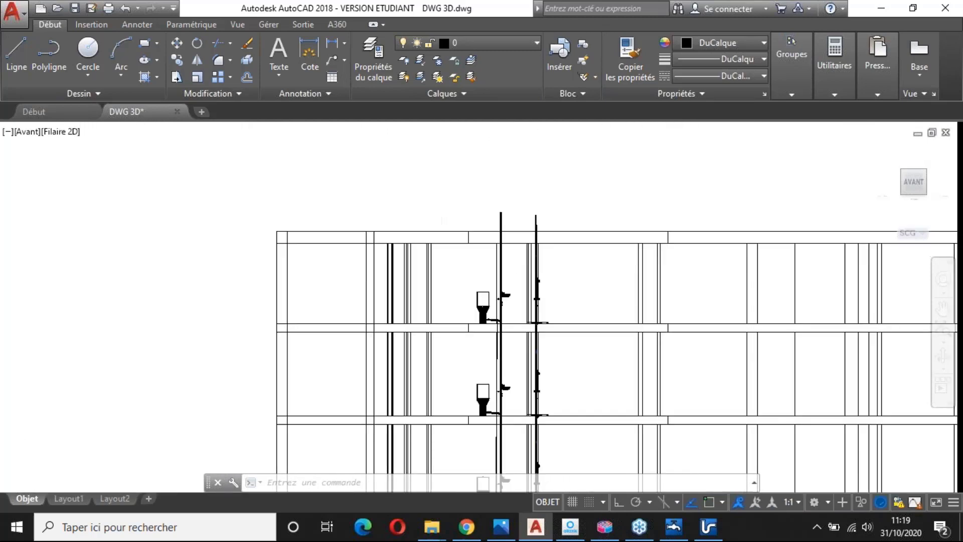
scroll(545, 294, "up", 5)
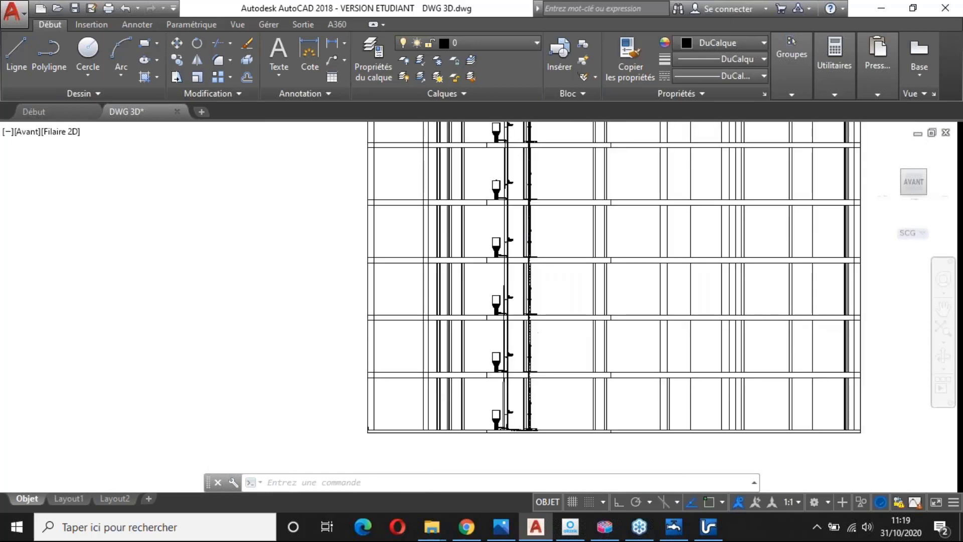
scroll(763, 224, "up", 2)
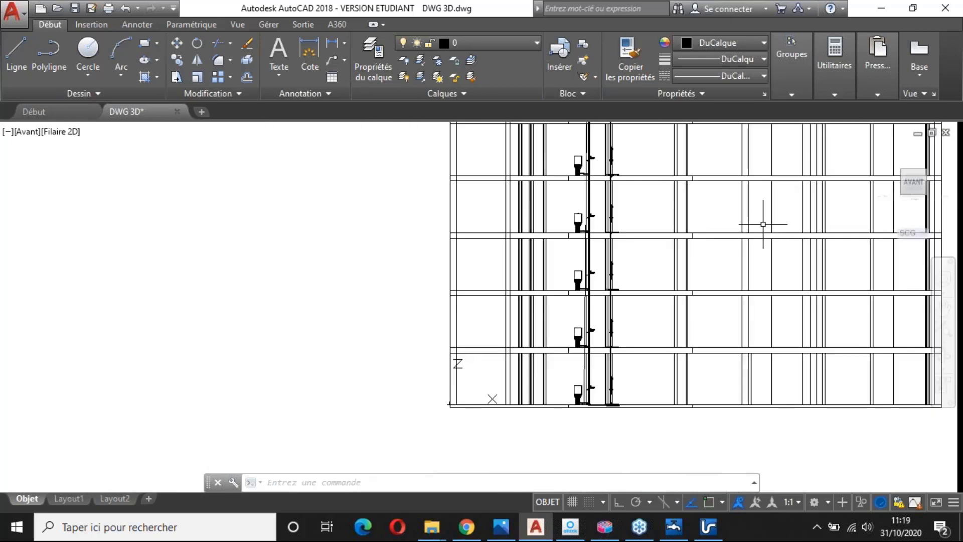
Step: Return to Open BIM aliaxis, dismiss the plan selection and move the 3D section plane inward to cut through the building
left_click(882, 11)
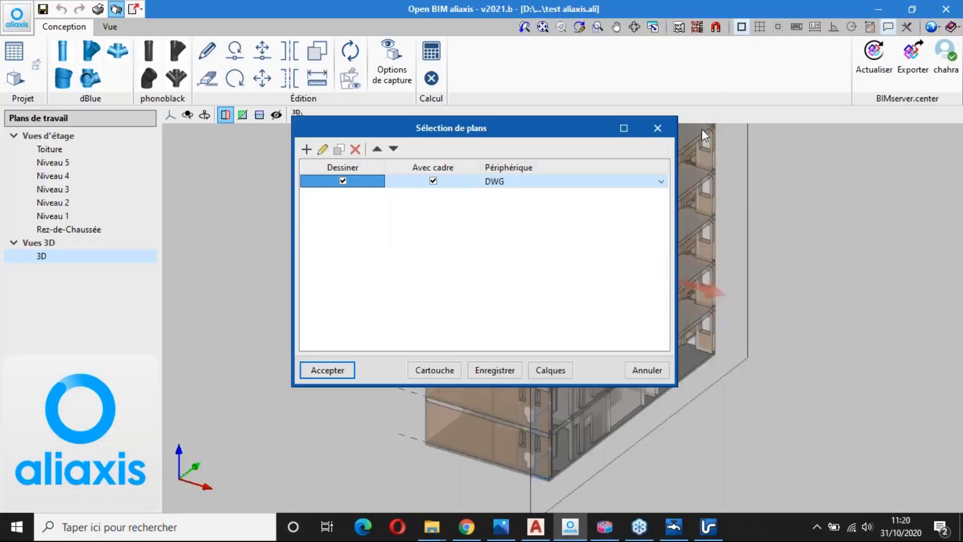
left_click(658, 128)
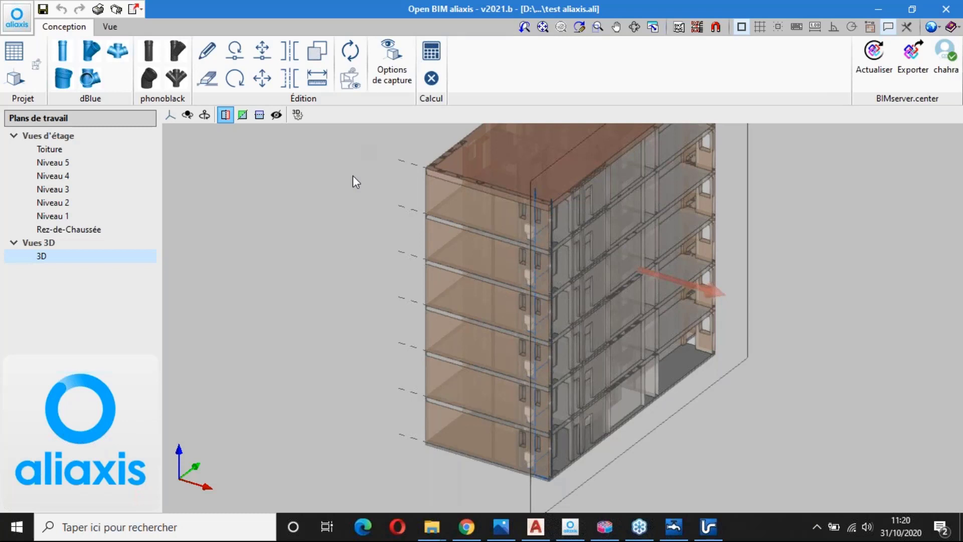
scroll(356, 213, "down", 2)
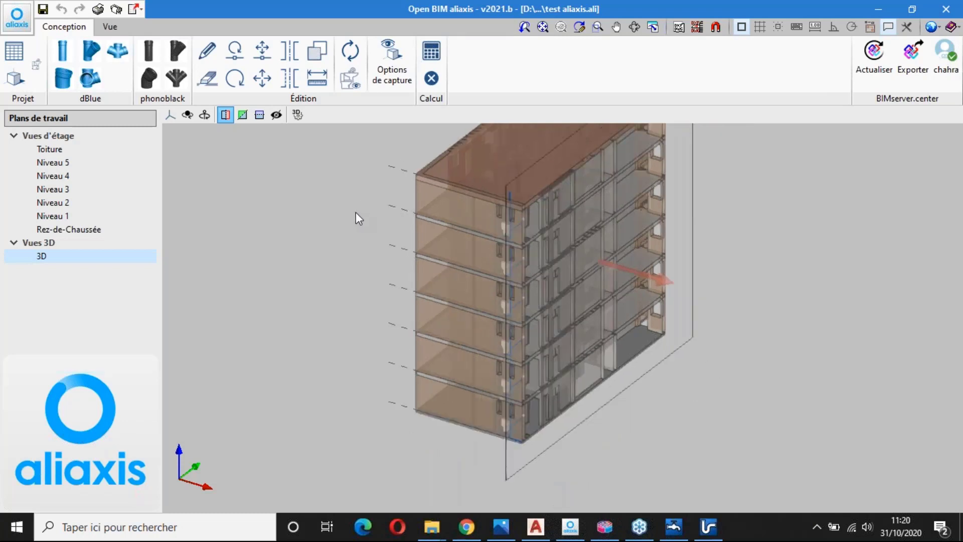
middle_click_drag(486, 203, 407, 262)
scroll(407, 264, "up", 1)
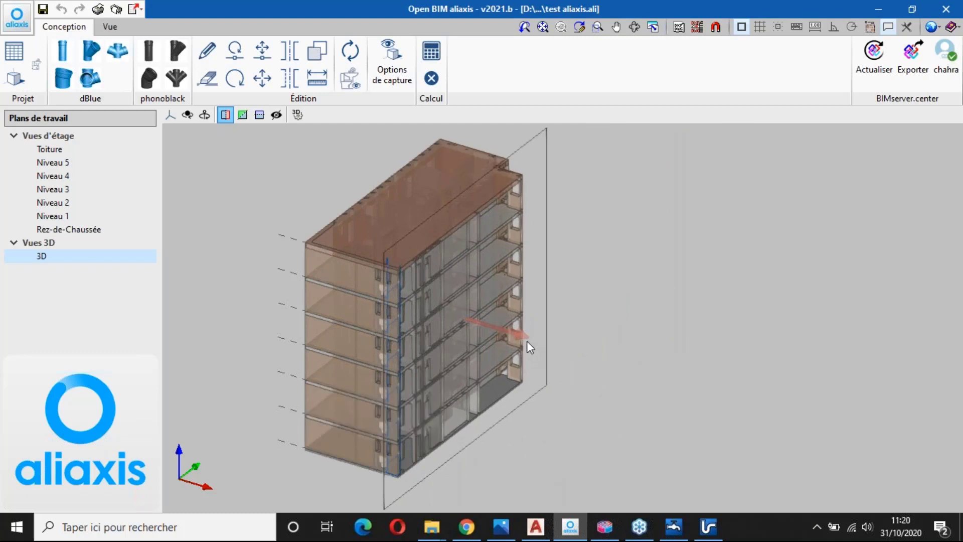
left_click_drag(531, 329, 511, 330)
Step: Examine the washbasin drainage branches and their stack on the sectioned levels from several angles
left_click(635, 27)
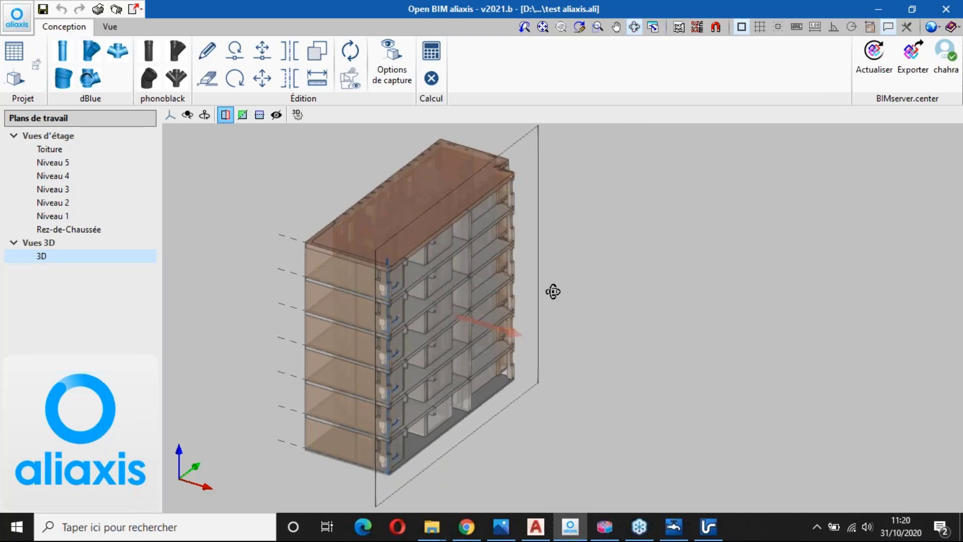
left_click_drag(522, 295, 373, 300)
scroll(373, 299, "up", 4)
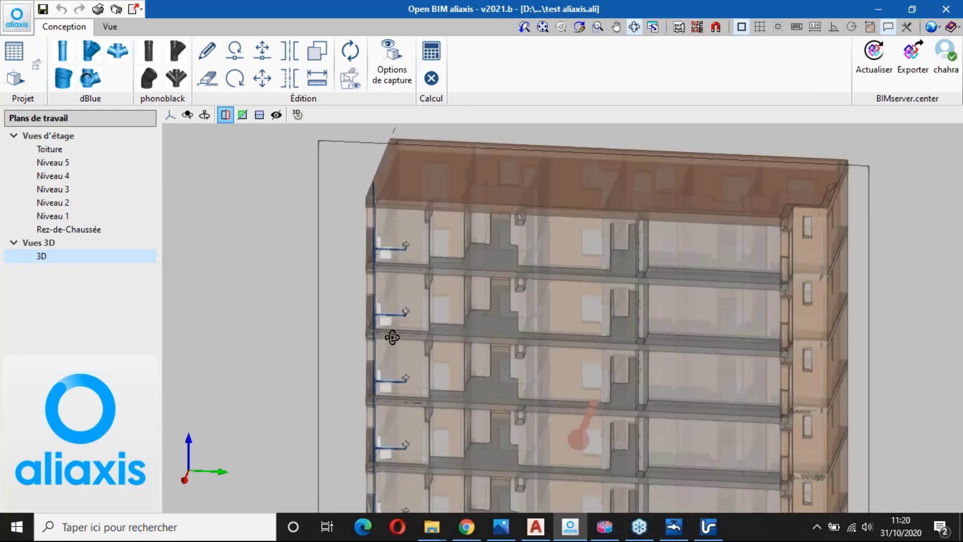
scroll(392, 337, "up", 4)
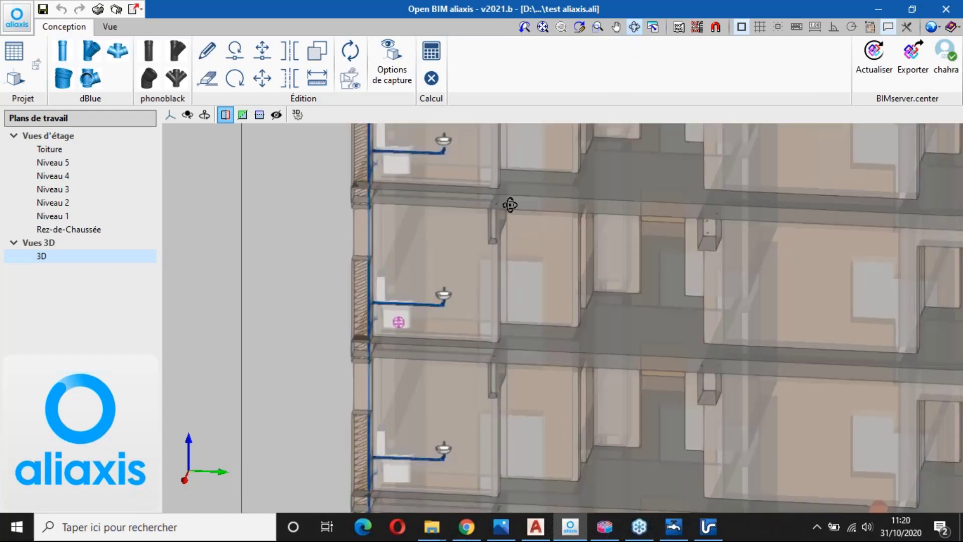
scroll(511, 207, "up", 1)
left_click_drag(512, 207, 570, 212)
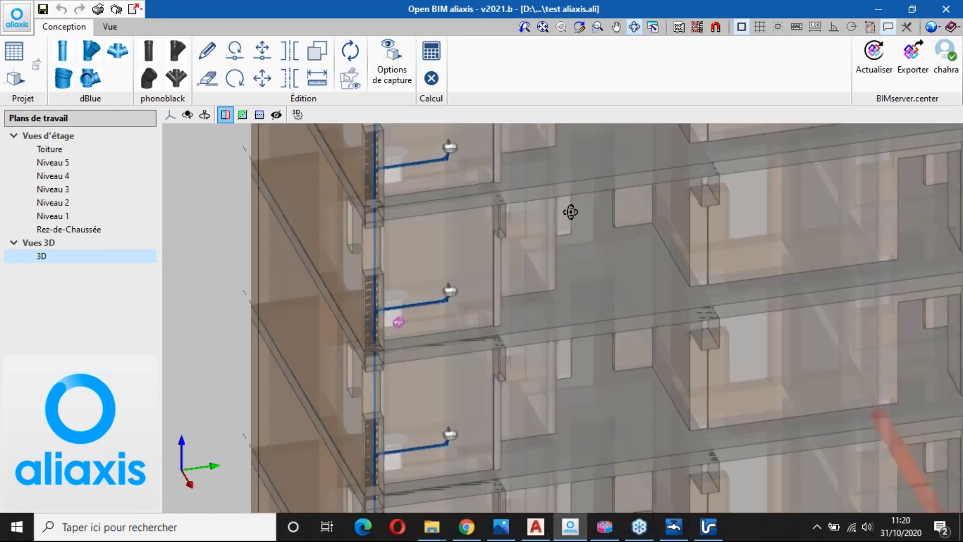
middle_click_drag(570, 212, 624, 245)
Step: Move the 3D section plane deeper into the building and examine the toilets and their drain connections up close
scroll(477, 300, "down", 8)
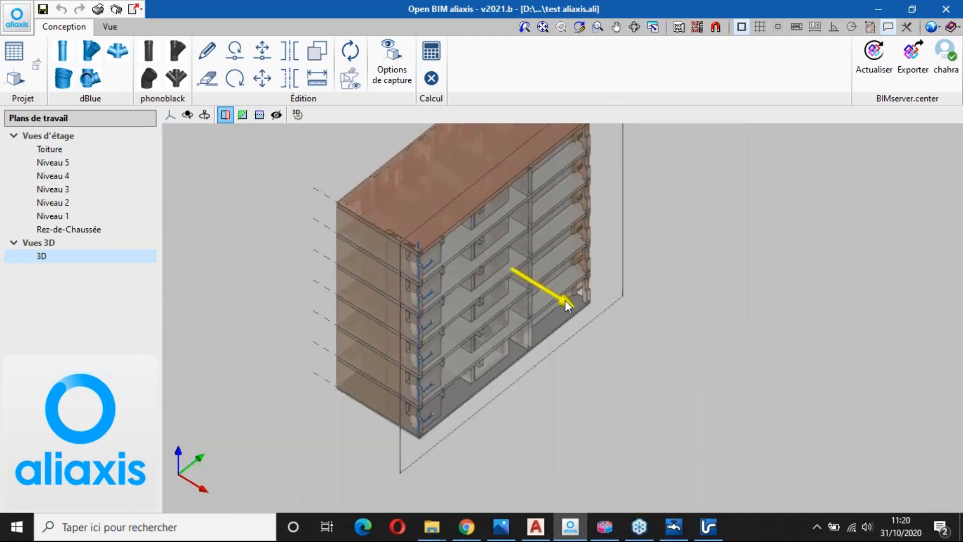
left_click_drag(564, 301, 554, 295)
left_click(634, 28)
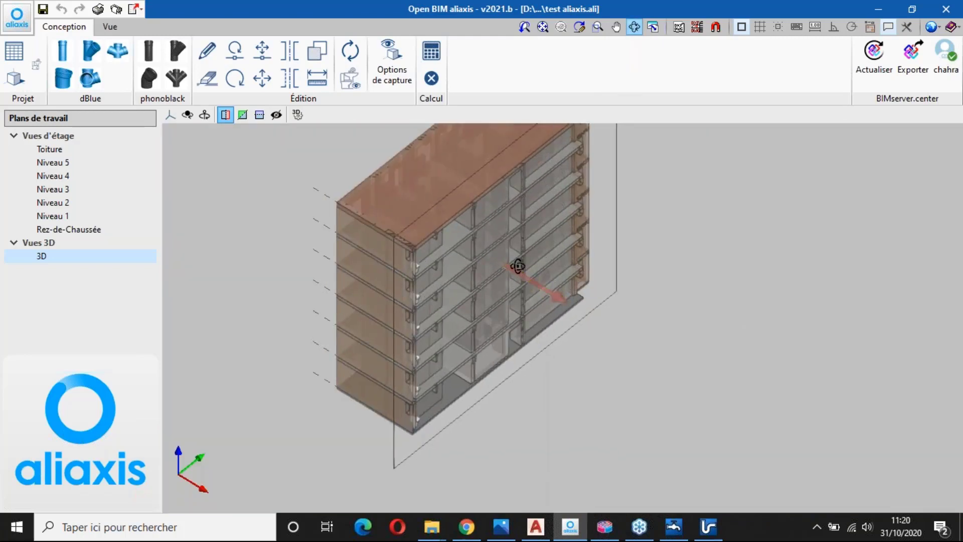
left_click_drag(500, 271, 370, 242)
scroll(372, 249, "up", 6)
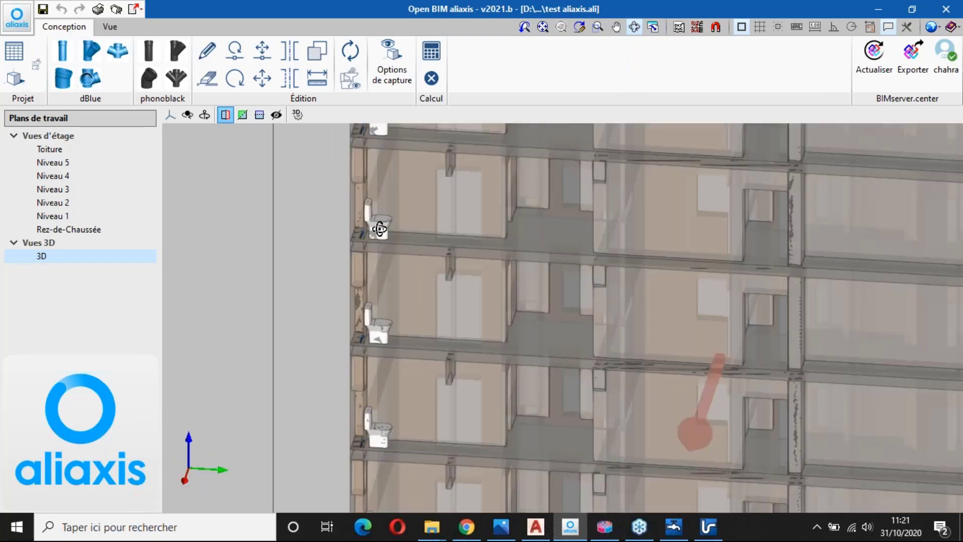
scroll(380, 230, "up", 3)
scroll(370, 415, "up", 3)
scroll(408, 350, "down", 4)
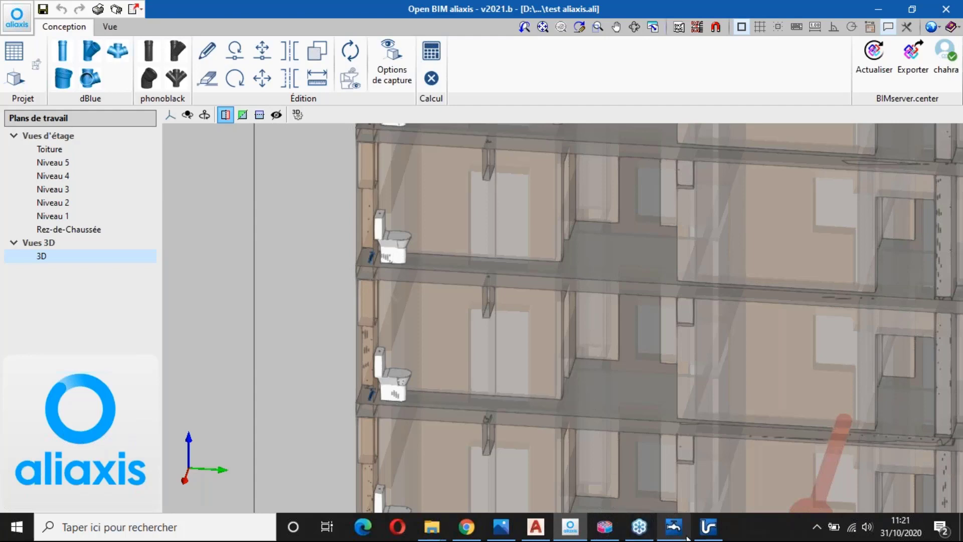
Step: Switch to CYPEPLUMBING Water Systems, view the background plan Maquette 3D ifc Bureaux_R+1 in the template manager and dismiss it
mouse_move(682, 534)
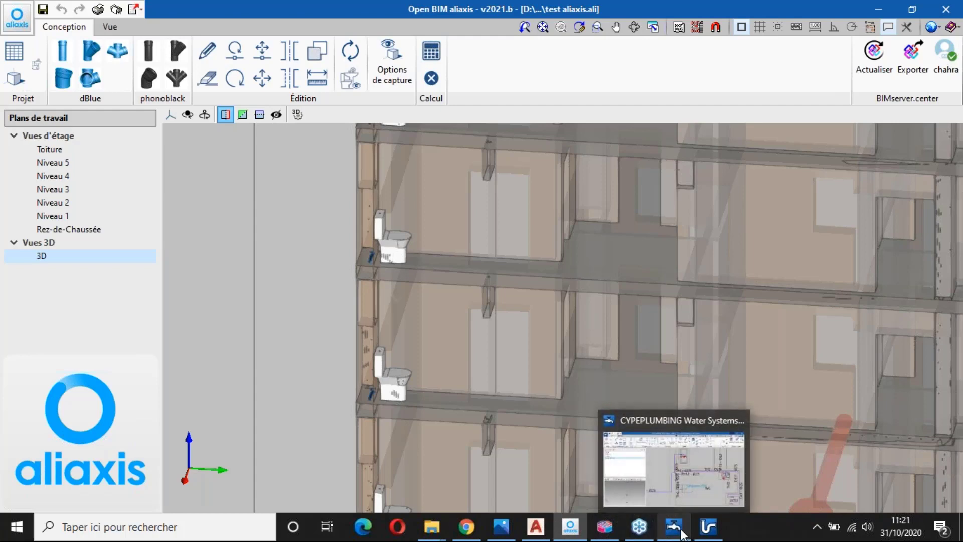
left_click(681, 532)
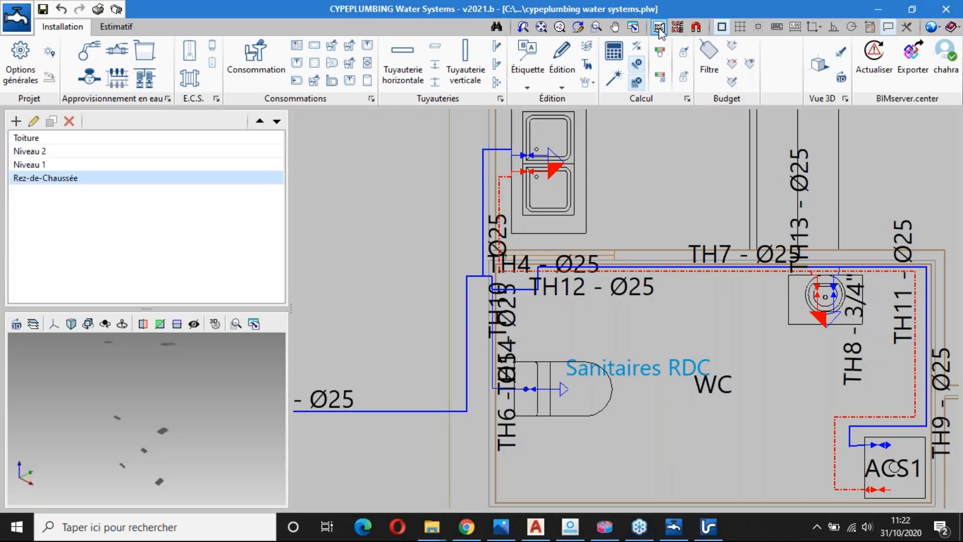
left_click(658, 28)
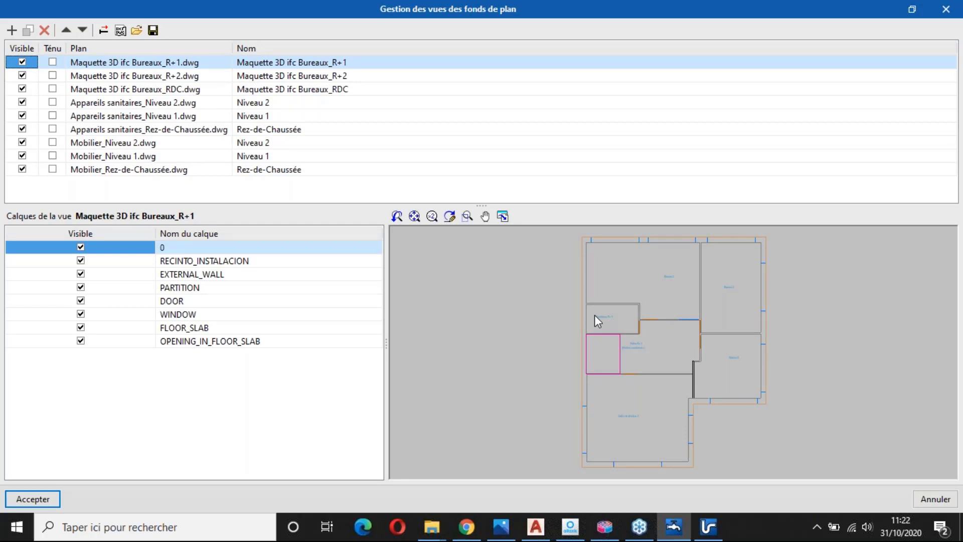
scroll(594, 315, "up", 4)
mouse_move(640, 326)
middle_mouse_down()
mouse_move(705, 268)
mouse_move(619, 386)
middle_mouse_up()
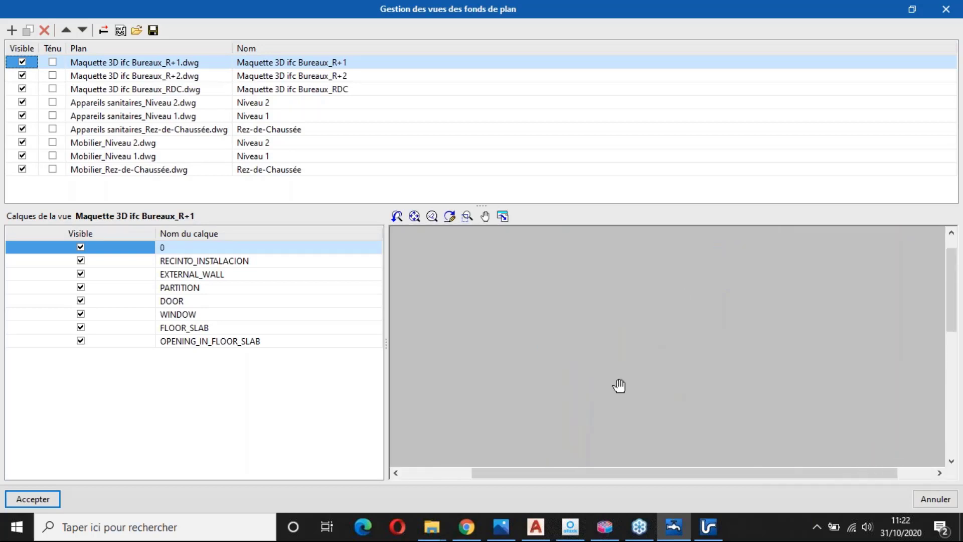
left_click(944, 10)
Step: Examine the Rez-de-Chaussée hot and cold water pipes on plan and in the embedded 3D preview
scroll(525, 217, "down", 3)
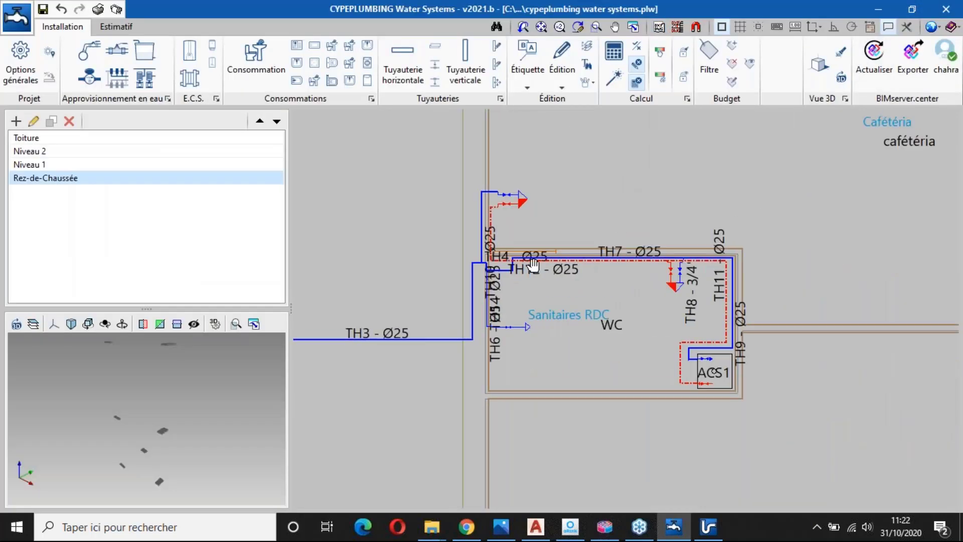
scroll(533, 264, "down", 3)
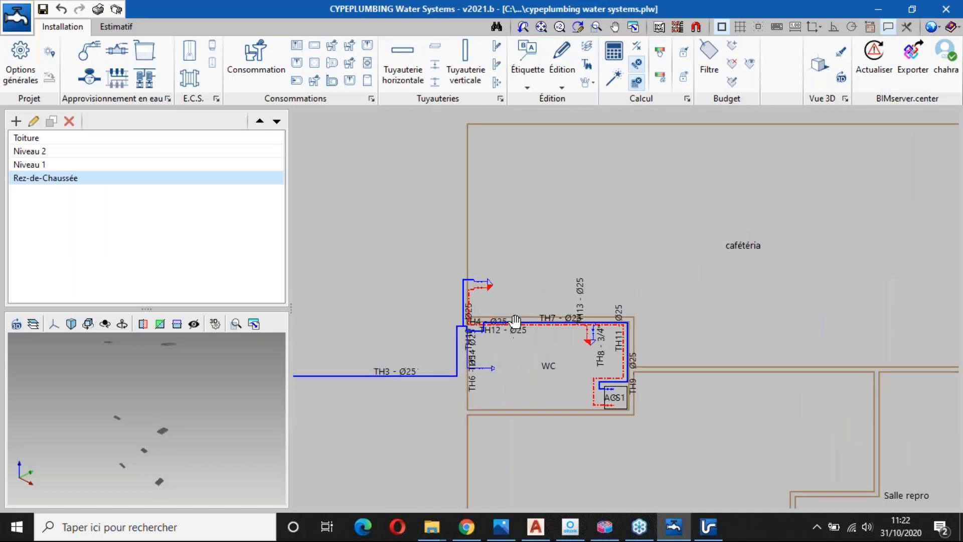
middle_click_drag(518, 305, 520, 301)
left_click(18, 329)
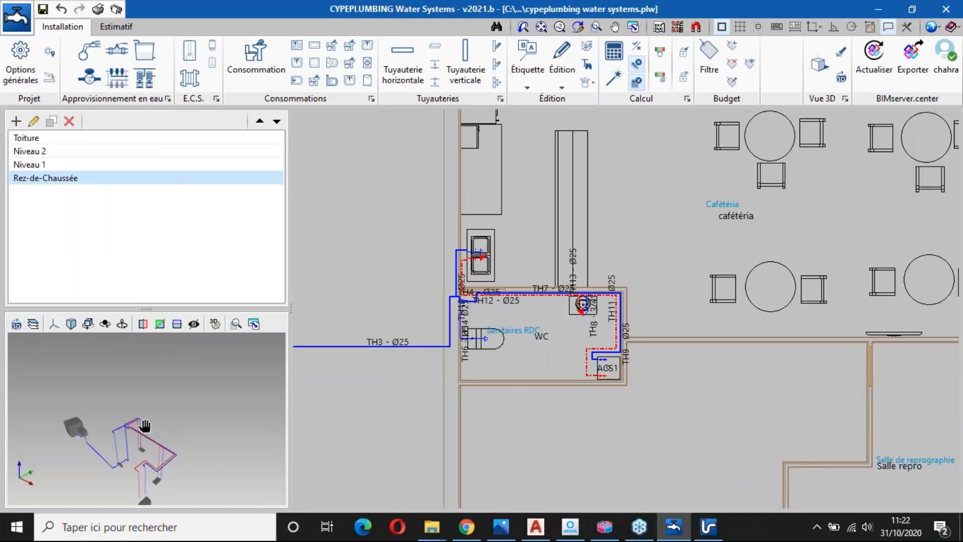
middle_click_drag(148, 423, 150, 388)
left_click_drag(149, 387, 210, 398)
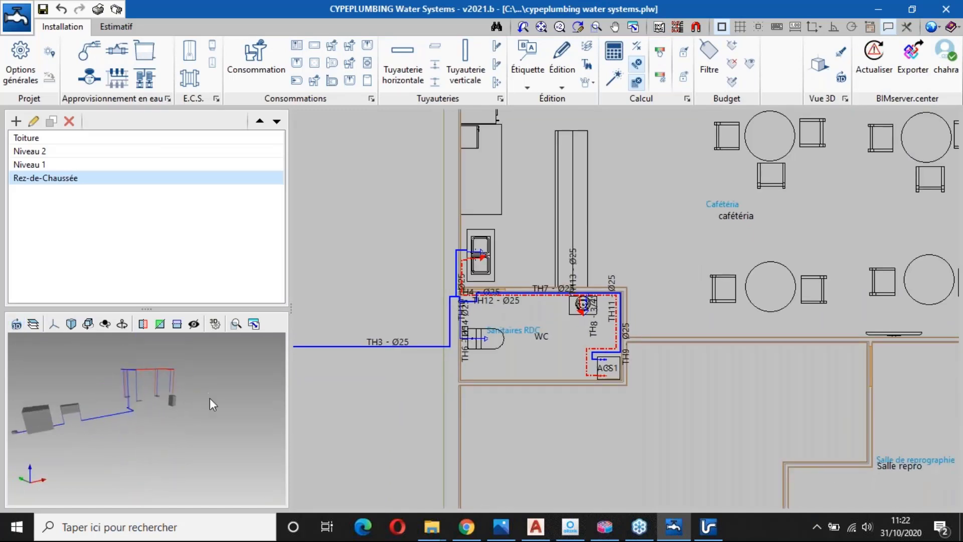
Step: Examine the water network from opposite sides in the full 3D view, close it and review the incoming supply line on plan
left_click(819, 63)
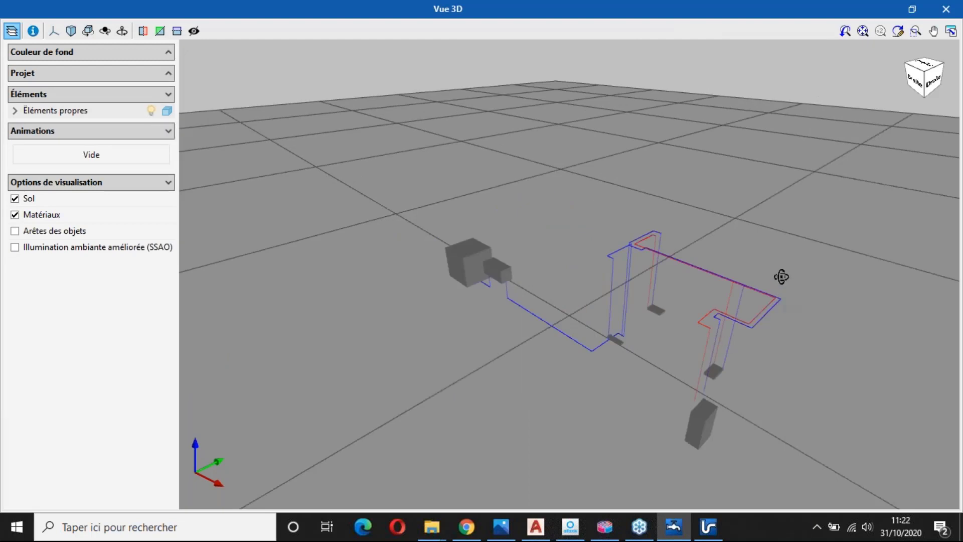
mouse_move(781, 277)
left_mouse_down()
mouse_move(789, 255)
mouse_move(804, 256)
mouse_move(841, 281)
mouse_move(599, 275)
left_mouse_up()
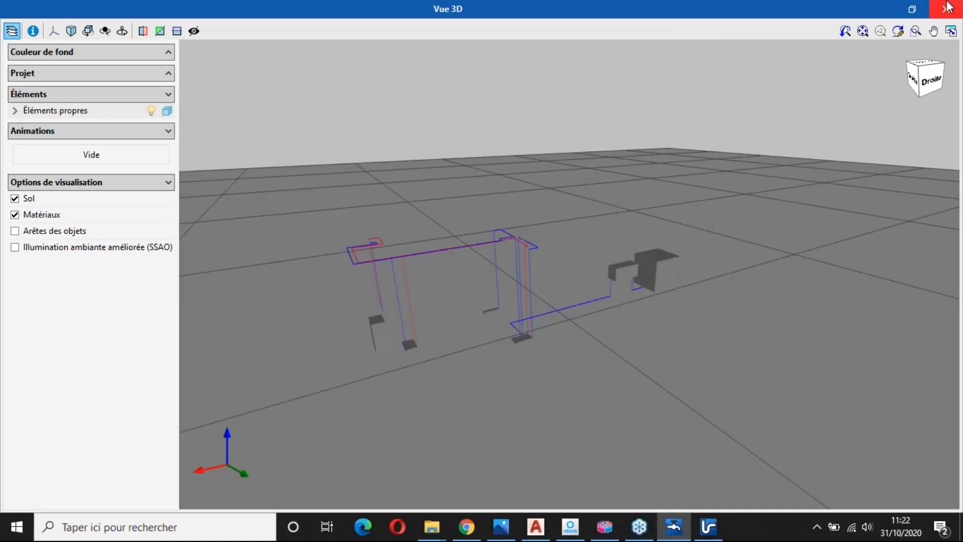
left_click_drag(518, 327, 783, 281)
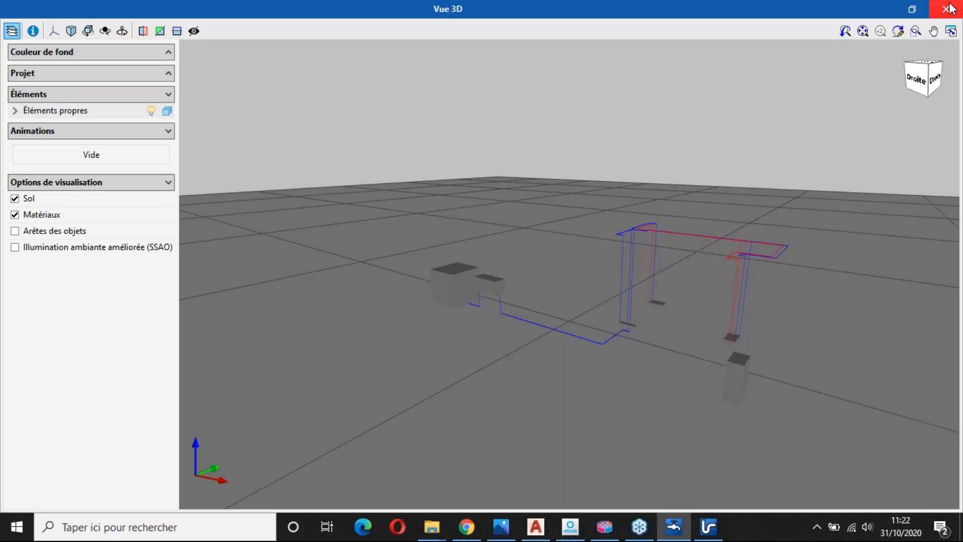
left_click(950, 4)
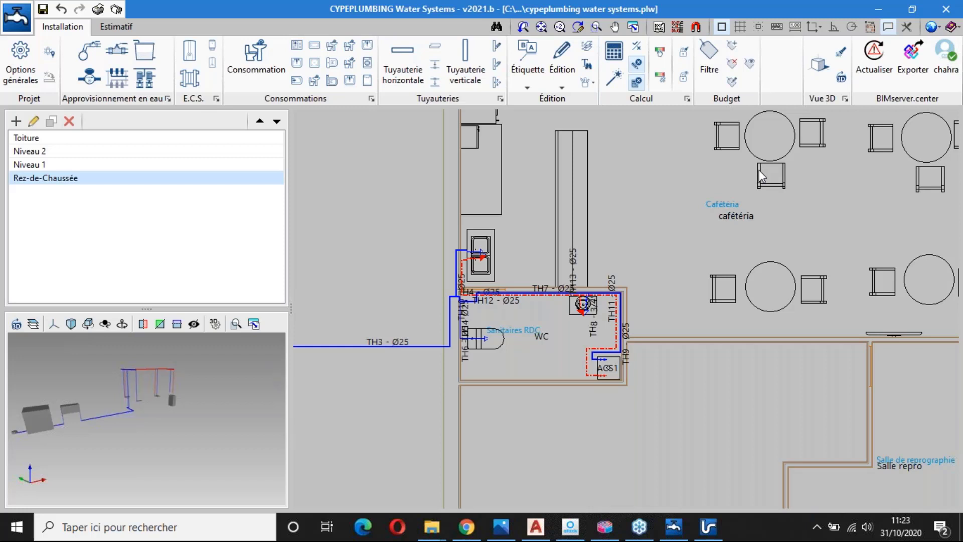
scroll(564, 344, "down", 2)
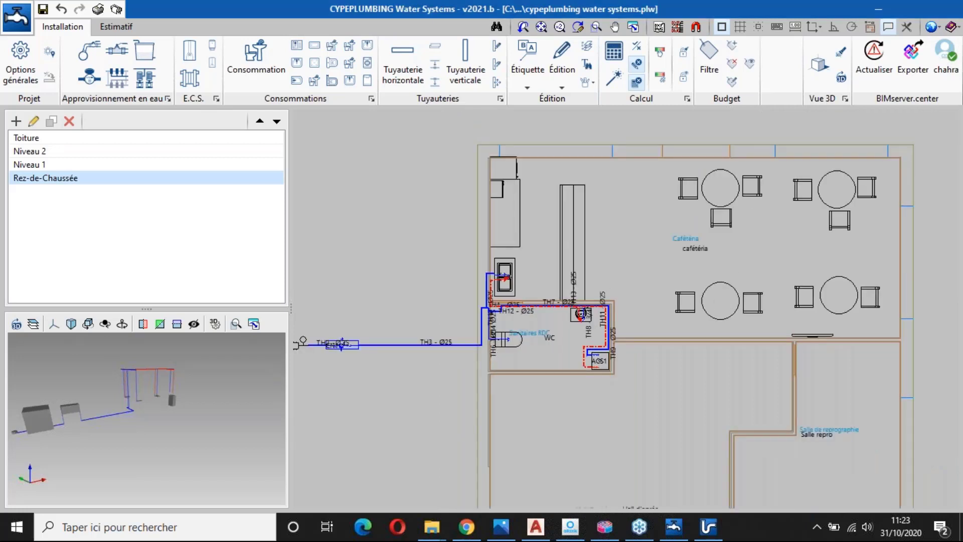
middle_click_drag(497, 352, 575, 353)
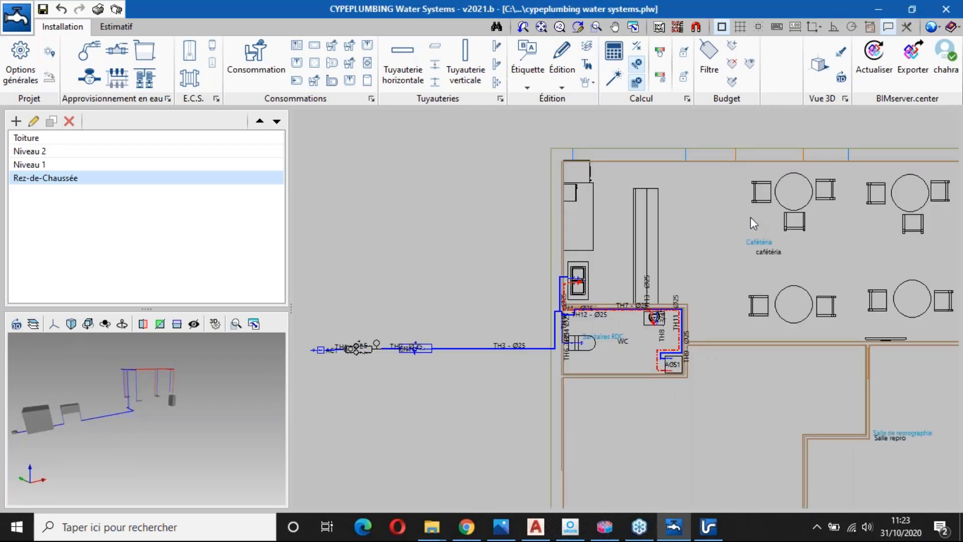